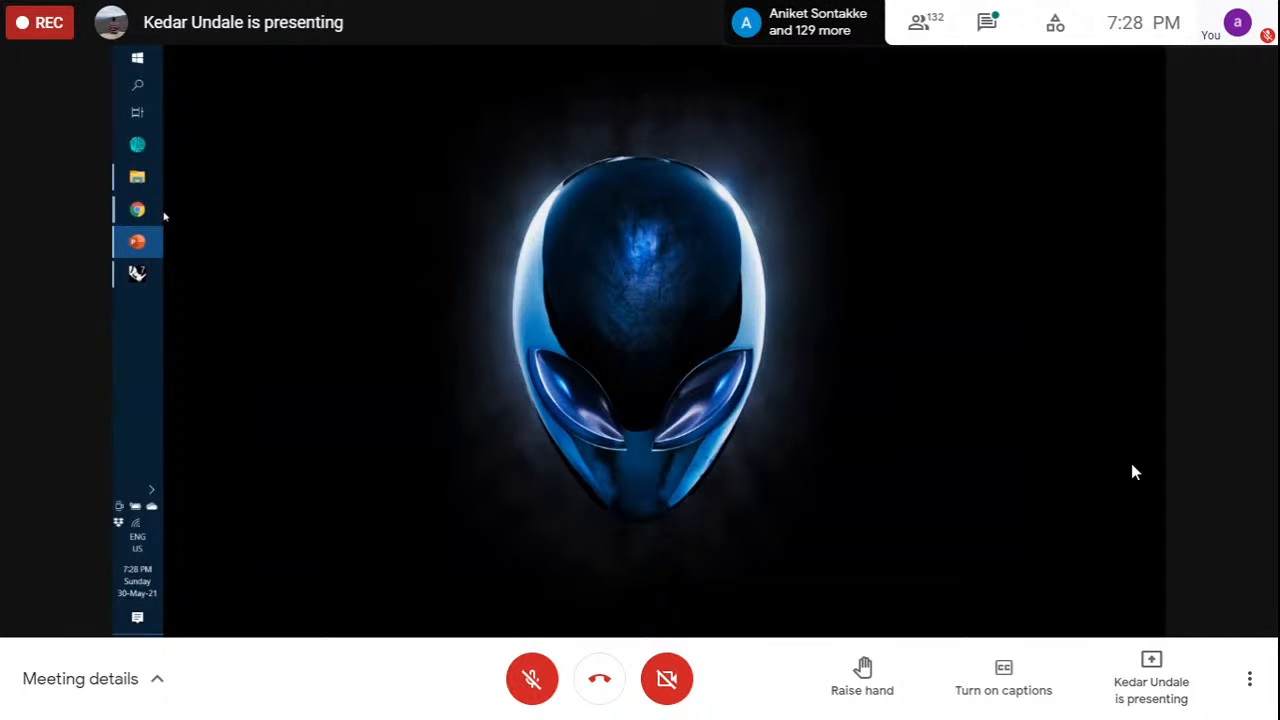
Follow the shared screen as Rhino 7 launches and Grasshopper's splash screen starts loading
{"action": "mouse_move", "coordinate": [162, 215]}
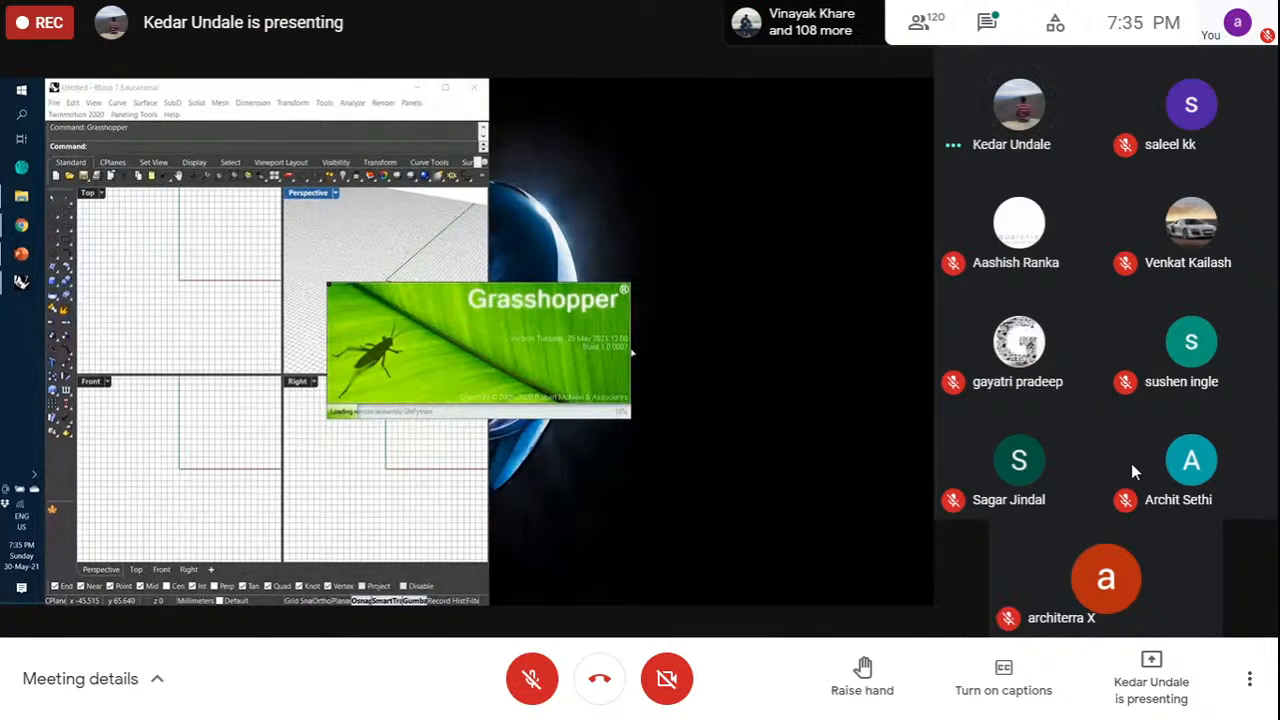
Pin the presenter's tile so the shared Rhino and Grasshopper screen fills the meeting view
{"action": "mouse_move", "coordinate": [645, 441]}
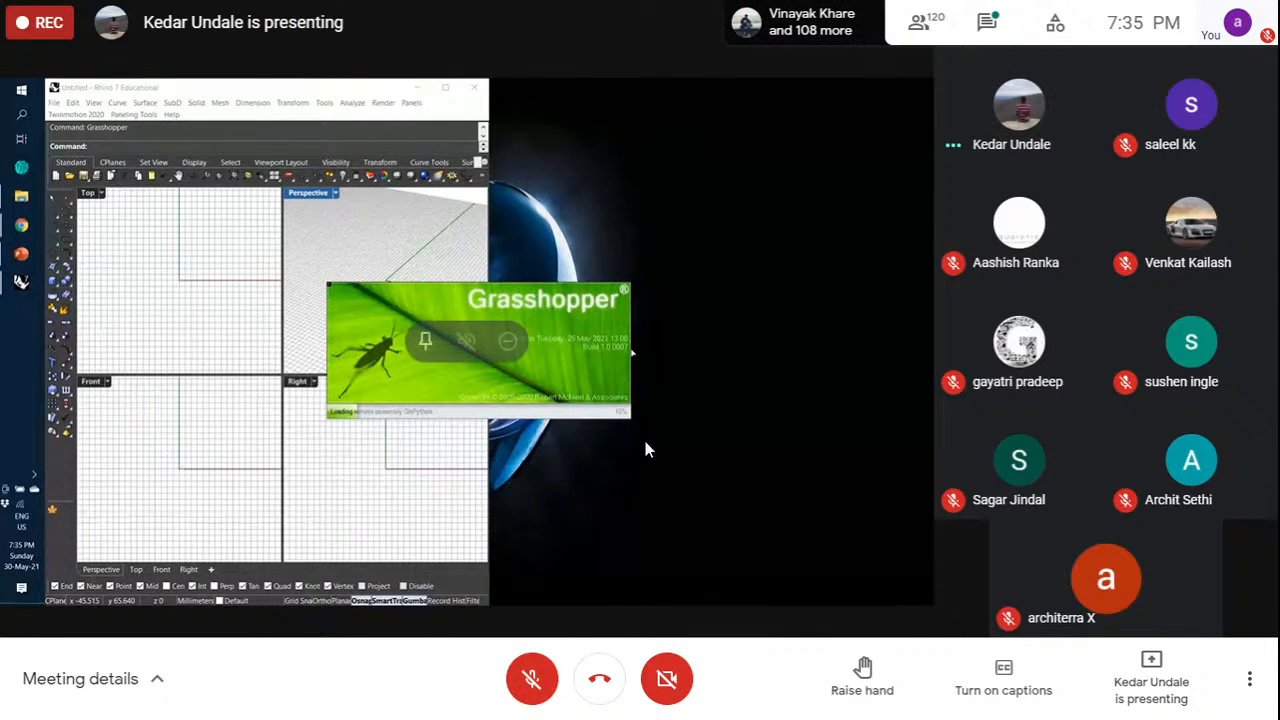
{"action": "left_click", "coordinate": [425, 345]}
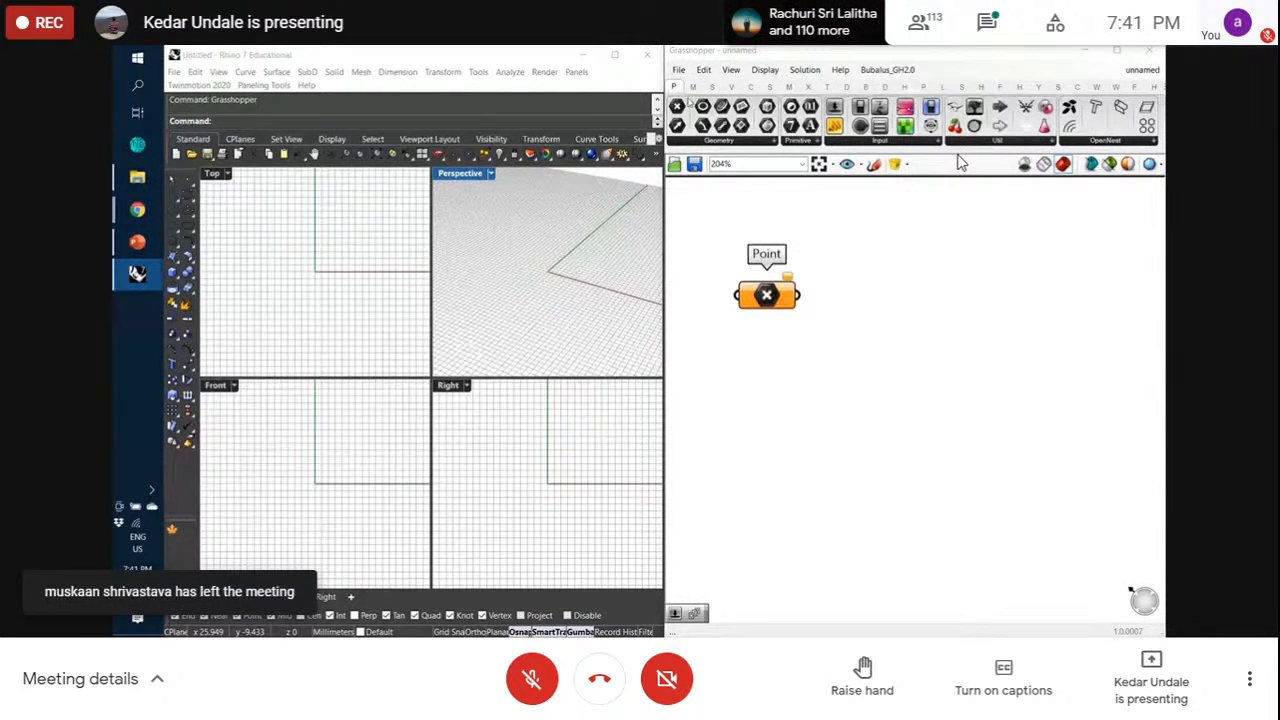
Place Circle, Rectangle and Line geometry parameters in a row beneath Point, then deselect
{"action": "left_click", "coordinate": [720, 140]}
{"action": "left_click", "coordinate": [712, 194]}
{"action": "left_click", "coordinate": [763, 400]}
{"action": "left_click", "coordinate": [741, 125]}
{"action": "left_click", "coordinate": [885, 390]}
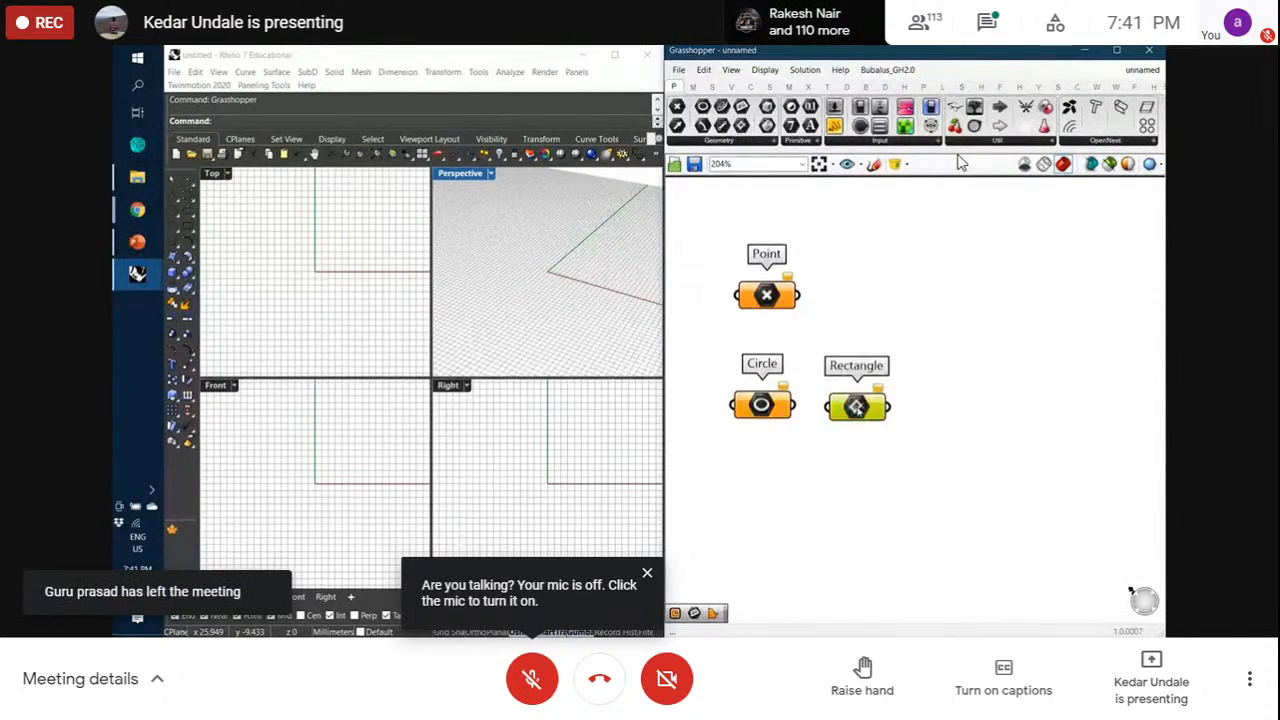
{"action": "left_click", "coordinate": [722, 125]}
{"action": "left_click", "coordinate": [985, 392]}
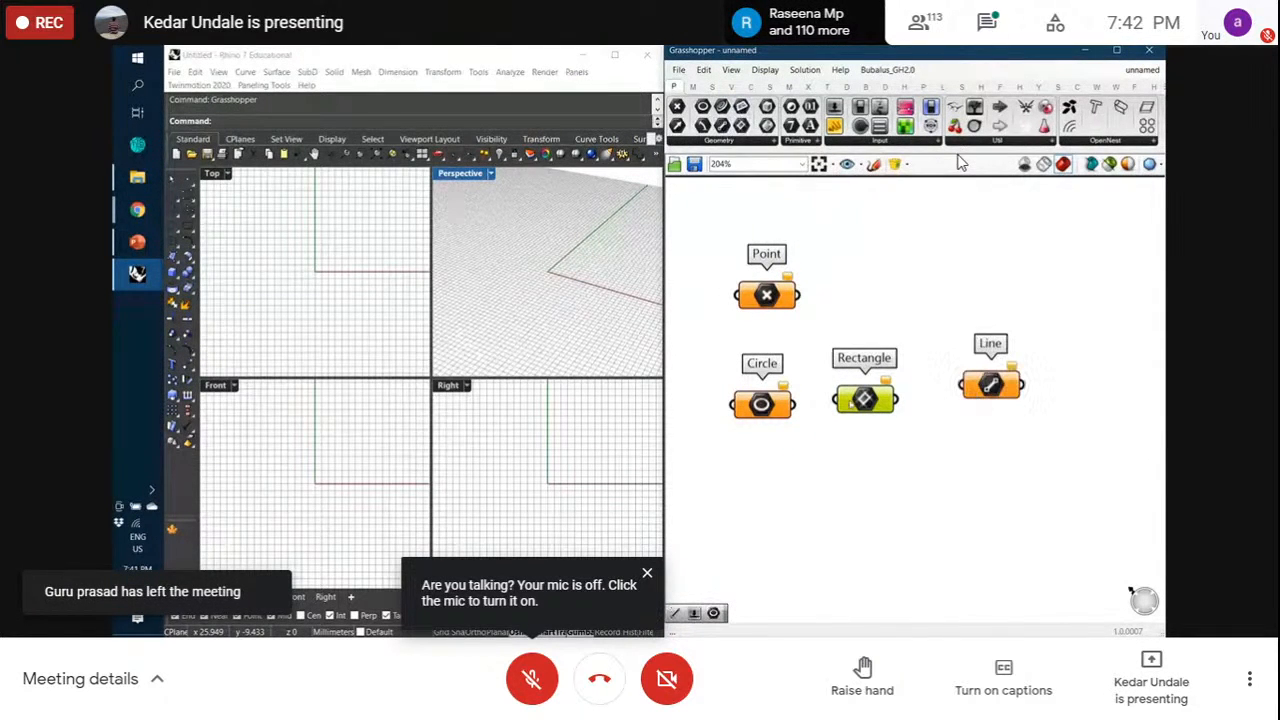
{"action": "left_click_drag", "start_coordinate": [984, 398], "coordinate": [971, 405]}
{"action": "left_click", "coordinate": [945, 310]}
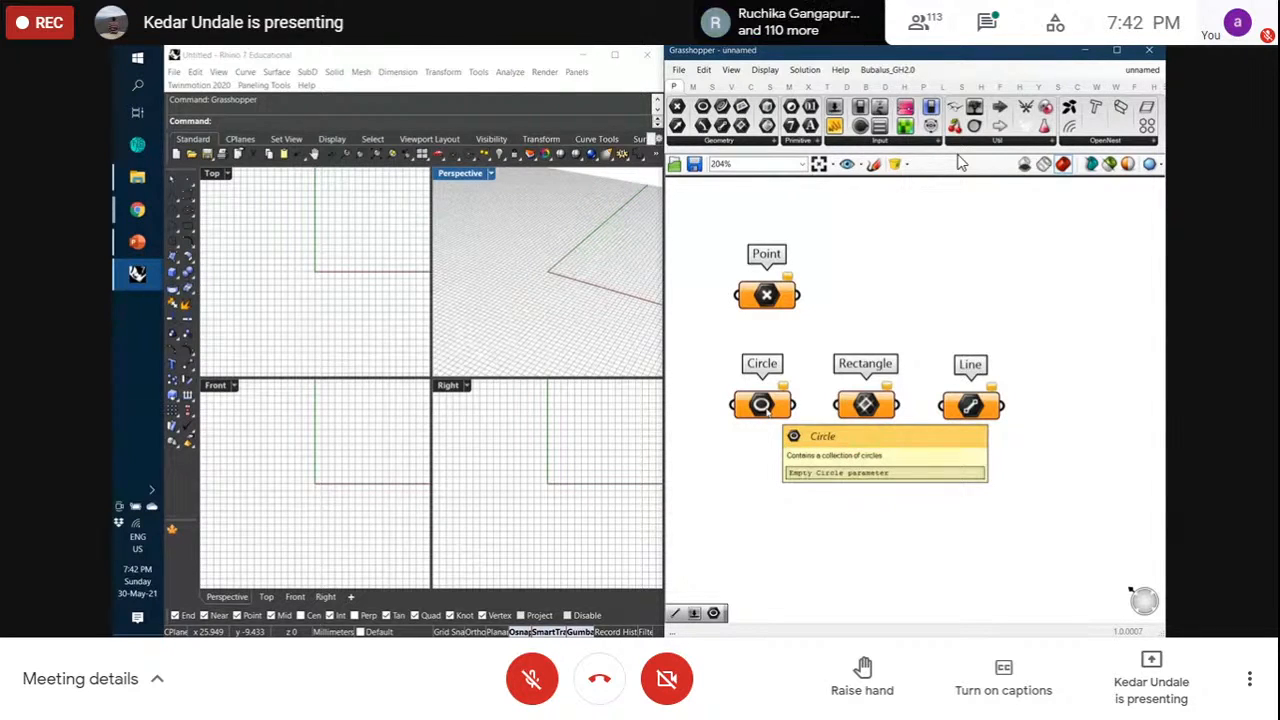
Drag a wire from the Circle output grip to the Rectangle input grip
{"action": "scroll", "coordinate": [764, 410], "scroll_direction": "up", "scroll_amount": 5}
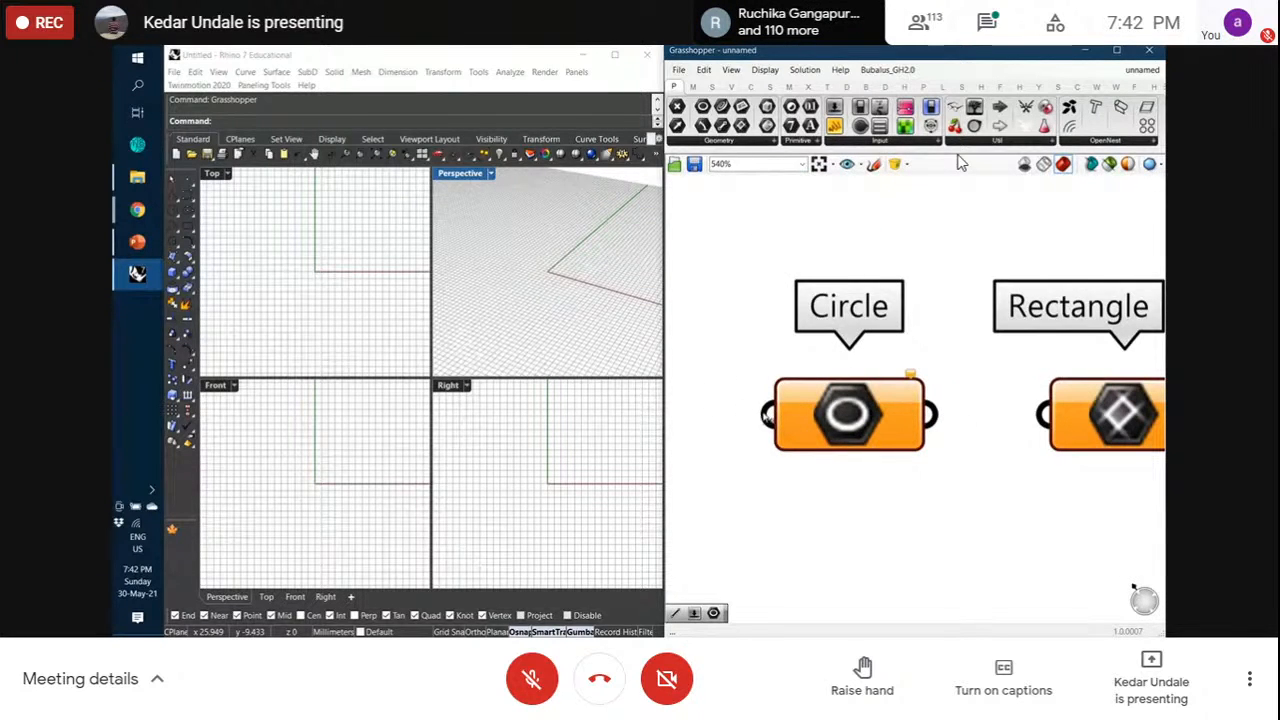
{"action": "scroll", "coordinate": [775, 422], "scroll_direction": "up", "scroll_amount": 3}
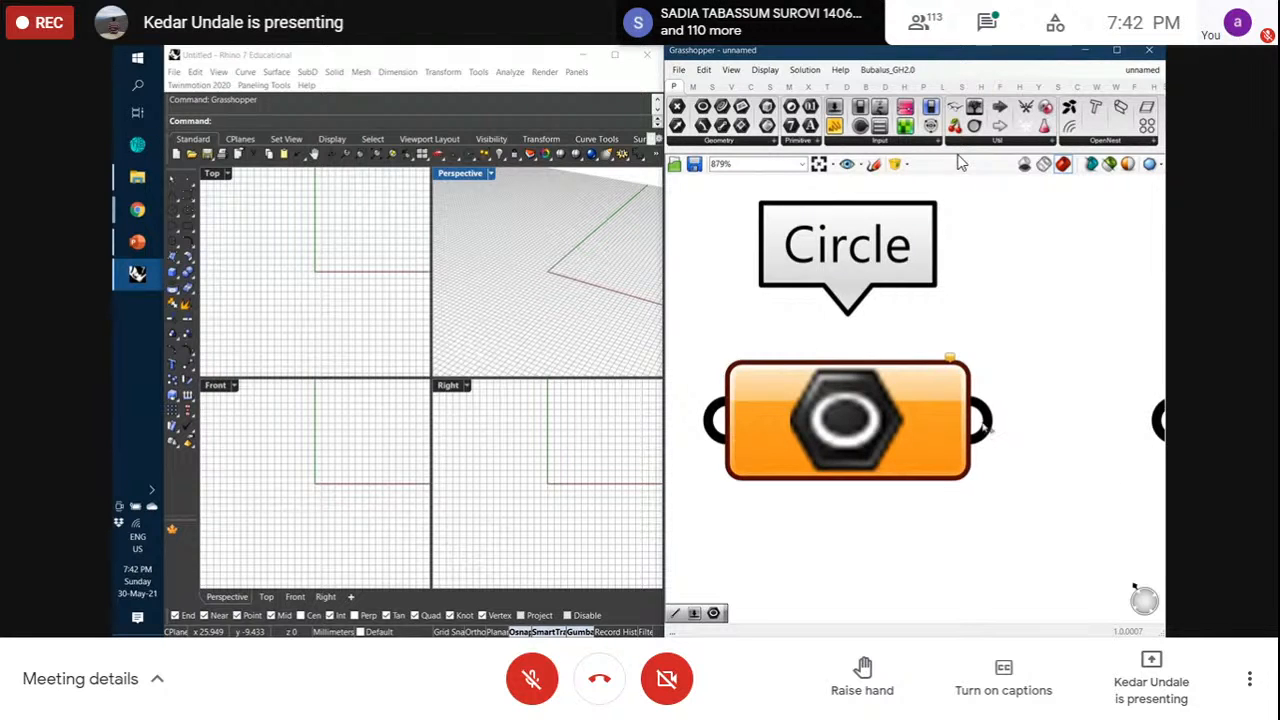
{"action": "scroll", "coordinate": [845, 379], "scroll_direction": "down", "scroll_amount": 3}
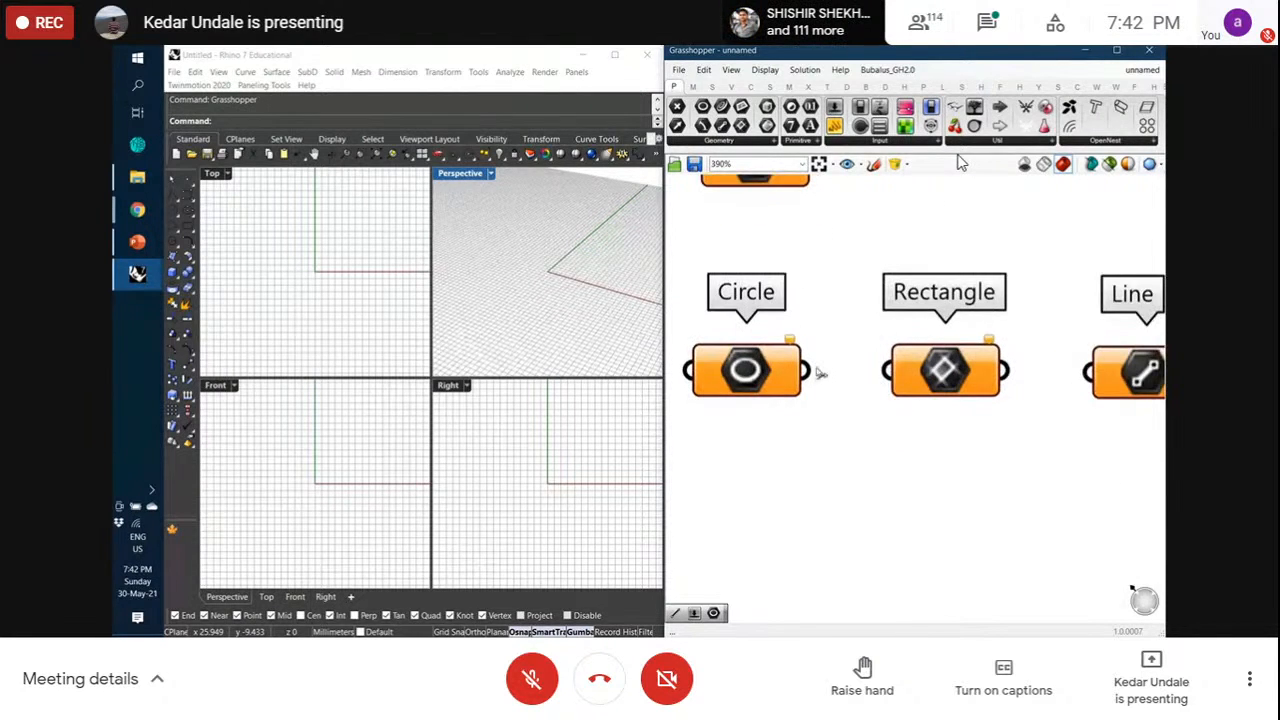
{"action": "left_click_drag", "start_coordinate": [813, 371], "coordinate": [898, 372]}
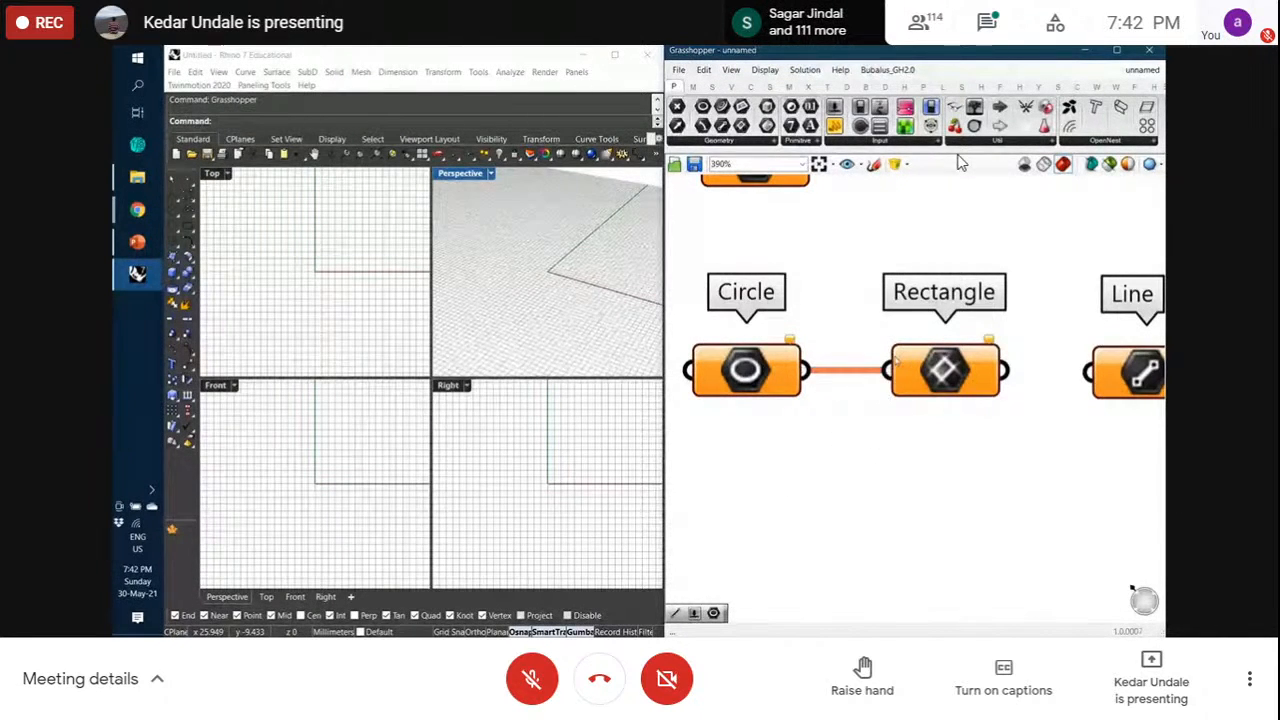
{"action": "scroll", "coordinate": [826, 370], "scroll_direction": "down", "scroll_amount": 3}
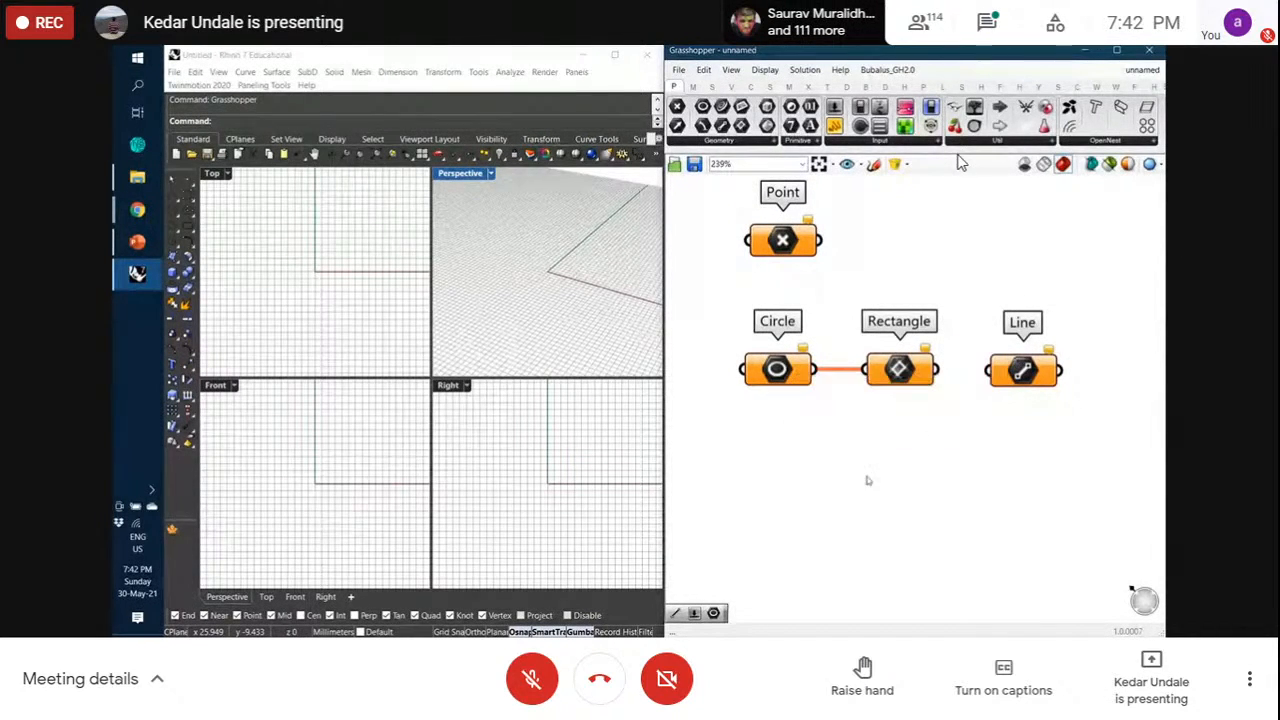
Wire Rectangle's output into Line's input and line Line up with Circle and Rectangle
{"action": "left_click_drag", "start_coordinate": [728, 425], "coordinate": [1070, 425]}
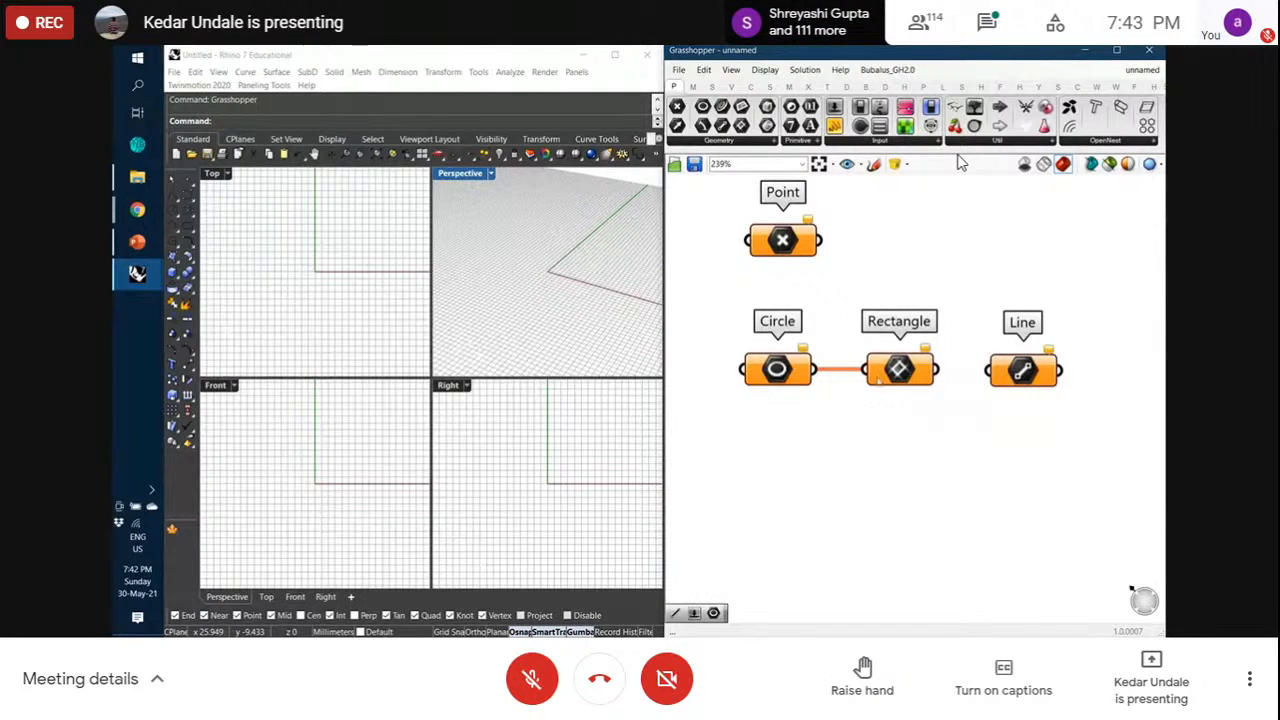
{"action": "left_click_drag", "start_coordinate": [937, 370], "coordinate": [1022, 372]}
{"action": "left_click", "coordinate": [1011, 397]}
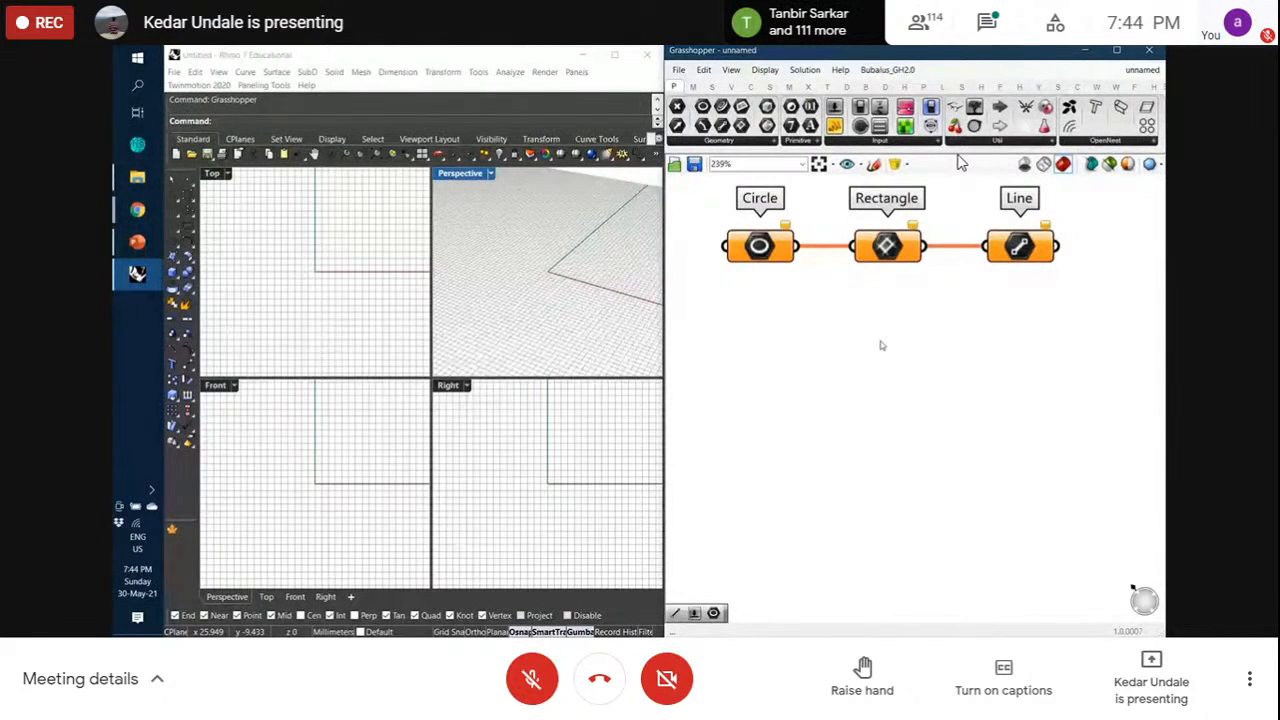
{"action": "scroll", "coordinate": [881, 345], "scroll_direction": "down", "scroll_amount": 2}
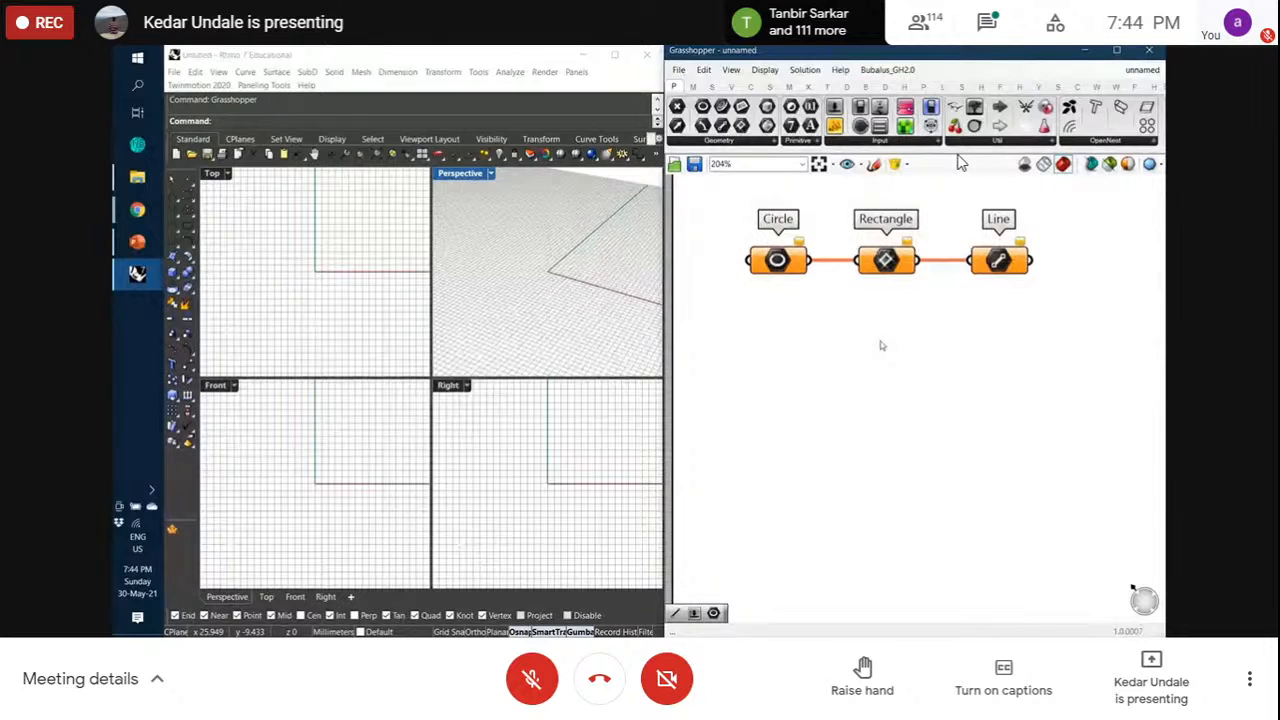
Place a new Point parameter below Circle, then close the Dropbox low-disk-space notification
{"action": "left_click", "coordinate": [677, 107]}
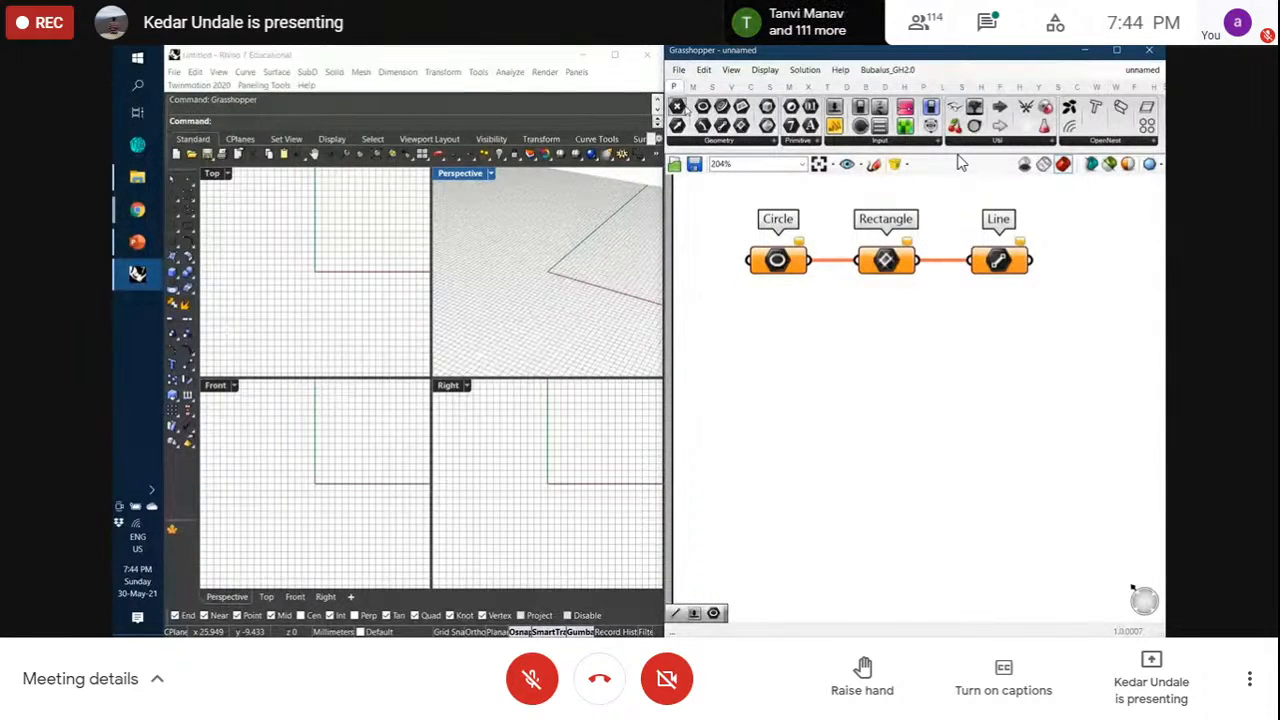
{"action": "left_click", "coordinate": [814, 386]}
{"action": "left_click_drag", "start_coordinate": [814, 386], "coordinate": [795, 402]}
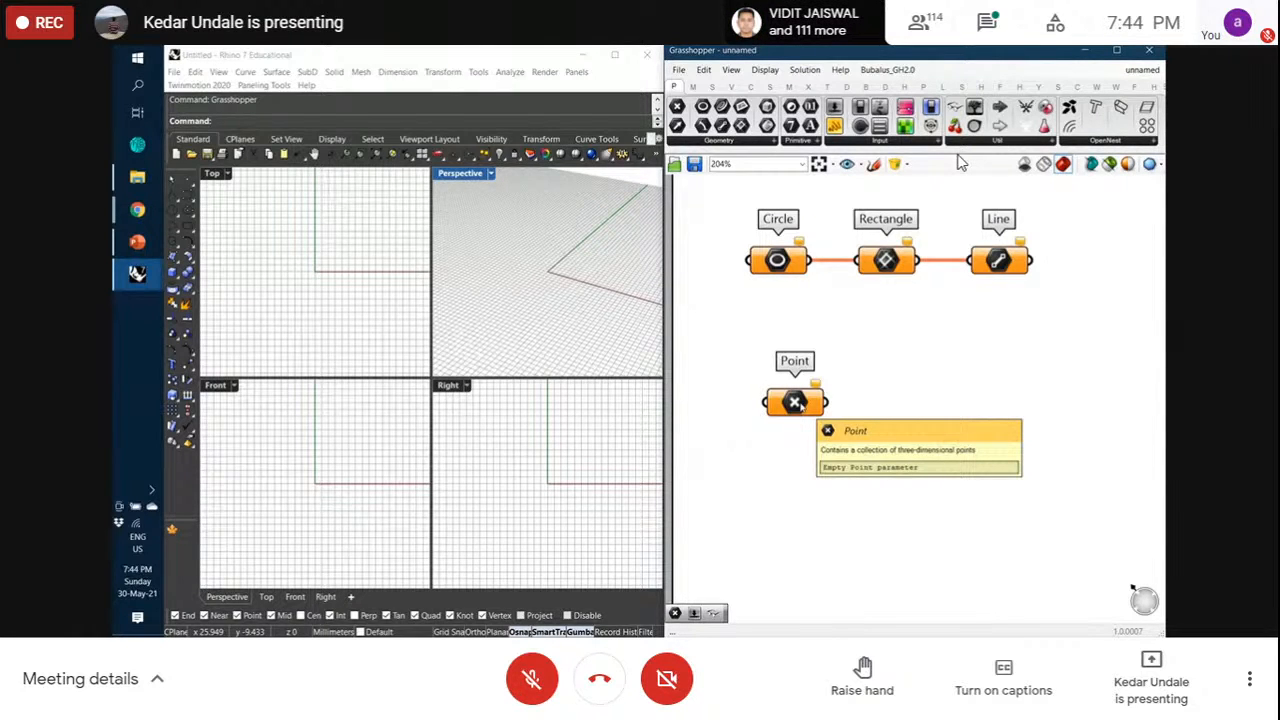
{"action": "mouse_move", "coordinate": [800, 404]}
{"action": "left_mouse_down"}
{"action": "mouse_move", "coordinate": [810, 414]}
{"action": "mouse_move", "coordinate": [793, 426]}
{"action": "left_mouse_up"}
{"action": "left_click", "coordinate": [873, 456]}
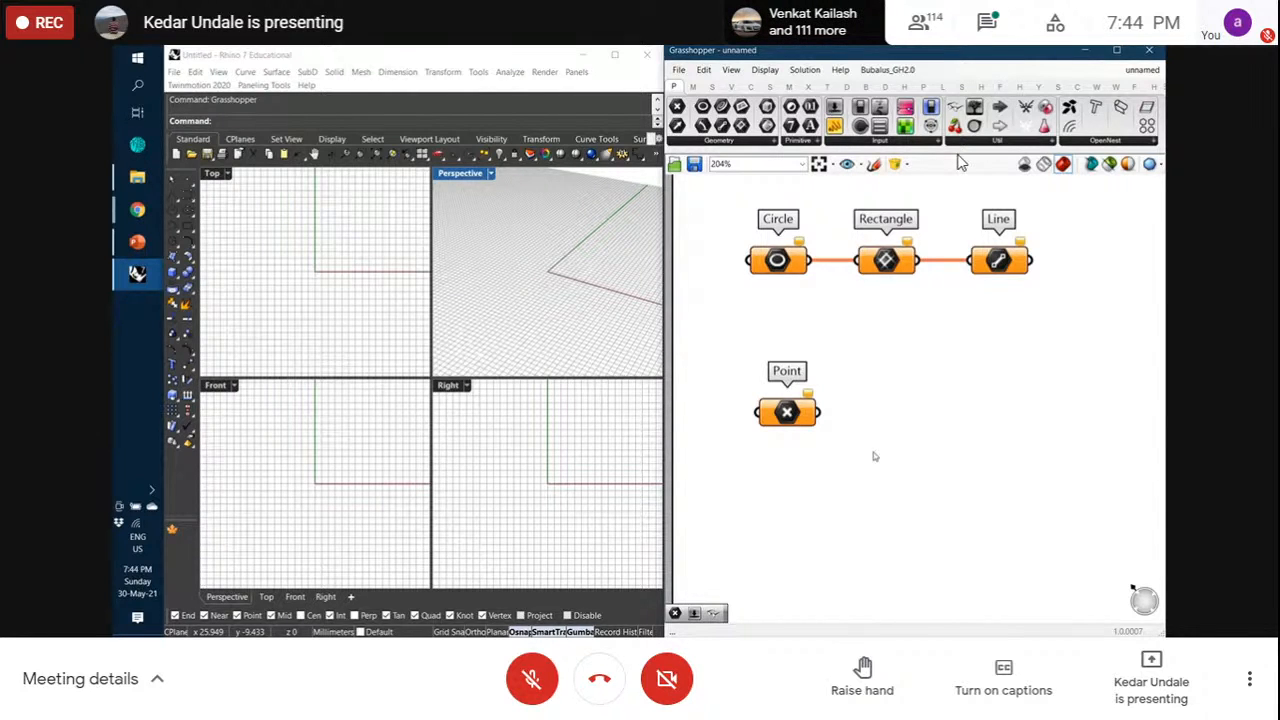
{"action": "left_click_drag", "start_coordinate": [791, 422], "coordinate": [789, 418]}
{"action": "left_click", "coordinate": [759, 357]}
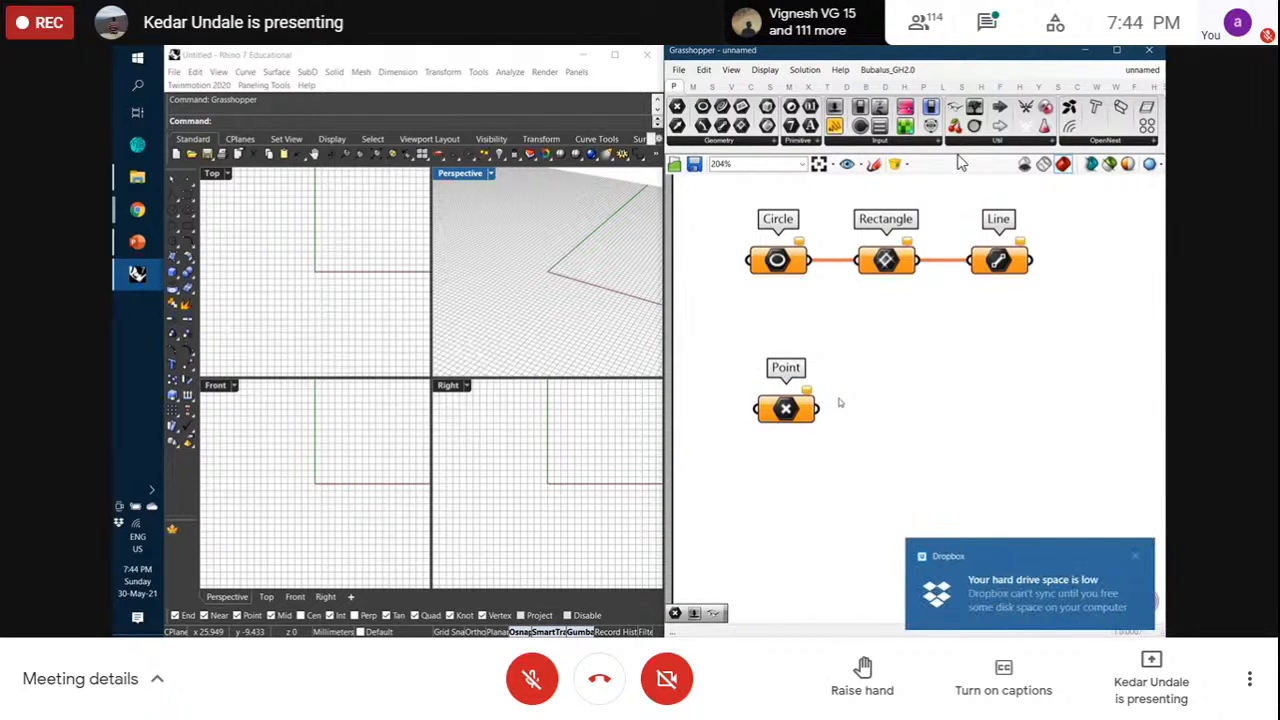
{"action": "left_click", "coordinate": [1133, 555]}
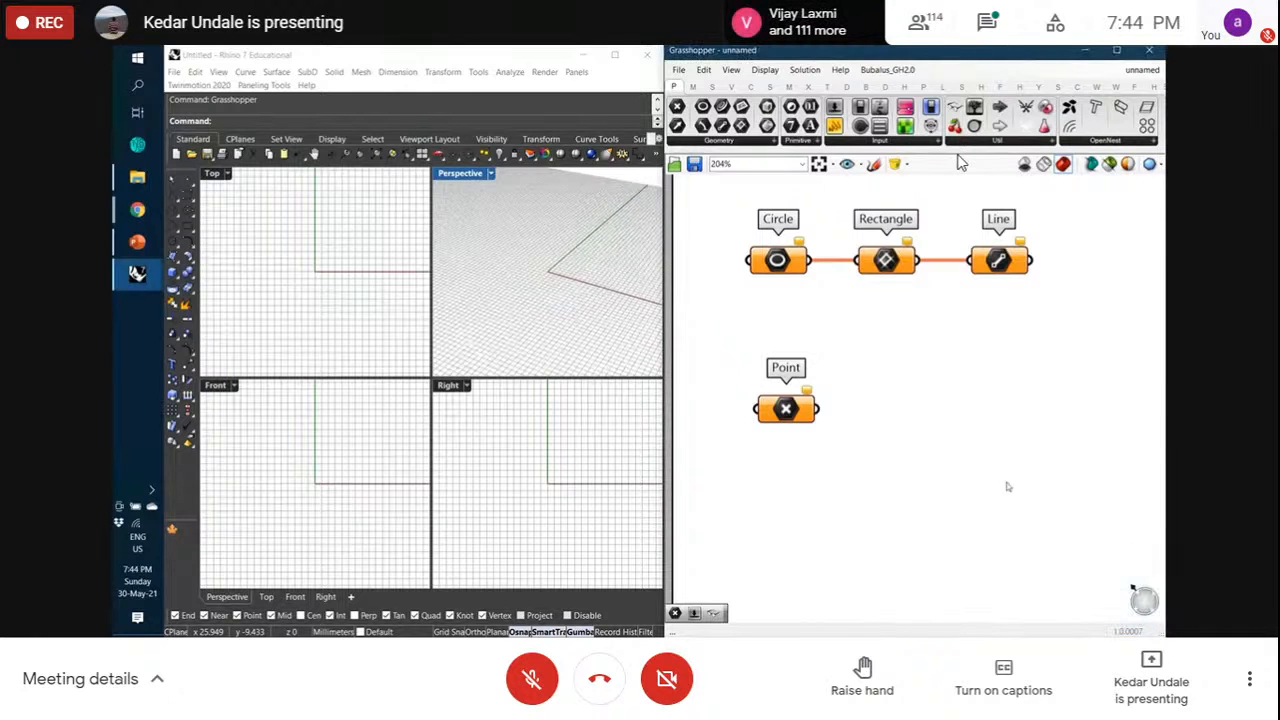
With the 'orange means there is no data.' note beside Point, open Surface's Primitive list
{"action": "mouse_move", "coordinate": [806, 393]}
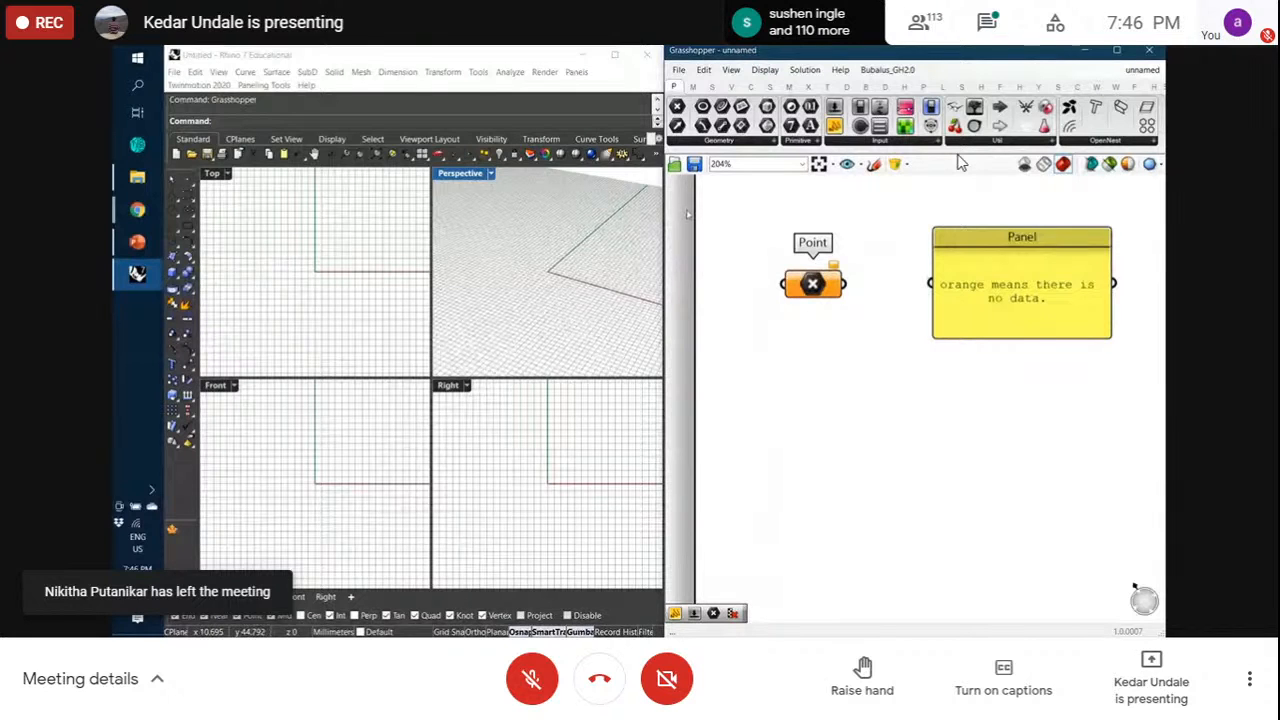
{"action": "left_click", "coordinate": [770, 88]}
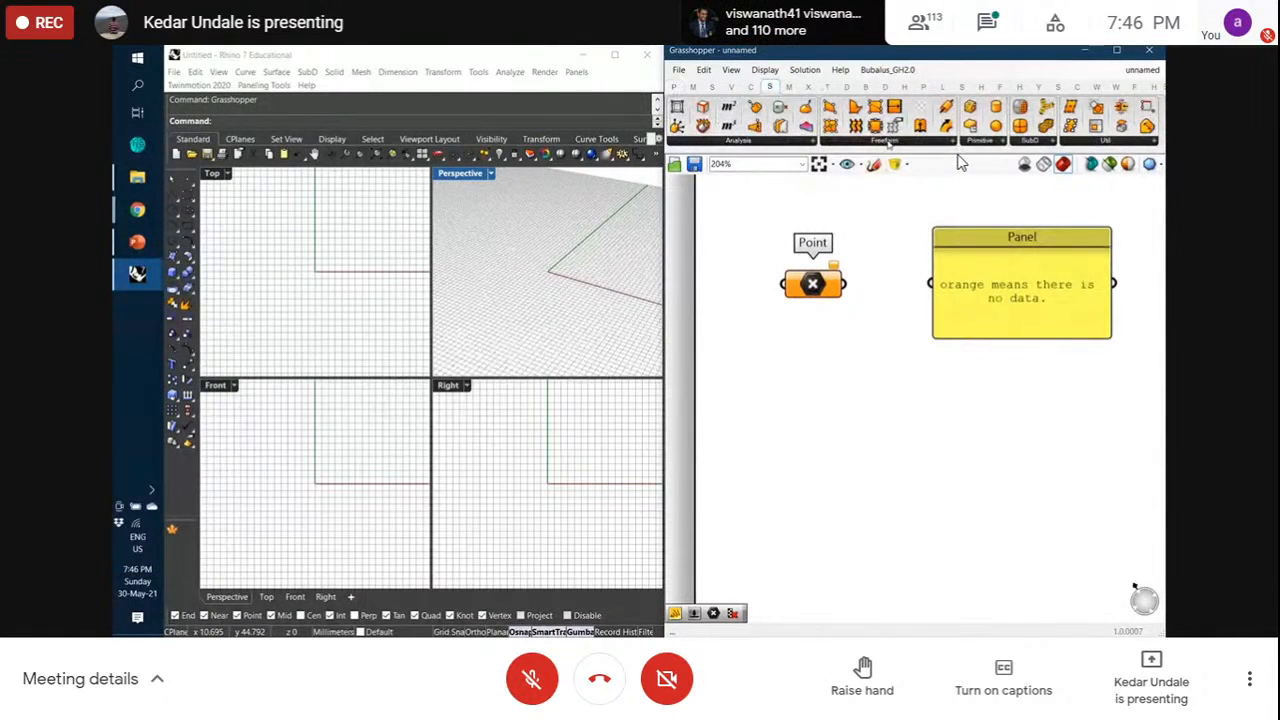
{"action": "left_click", "coordinate": [978, 141]}
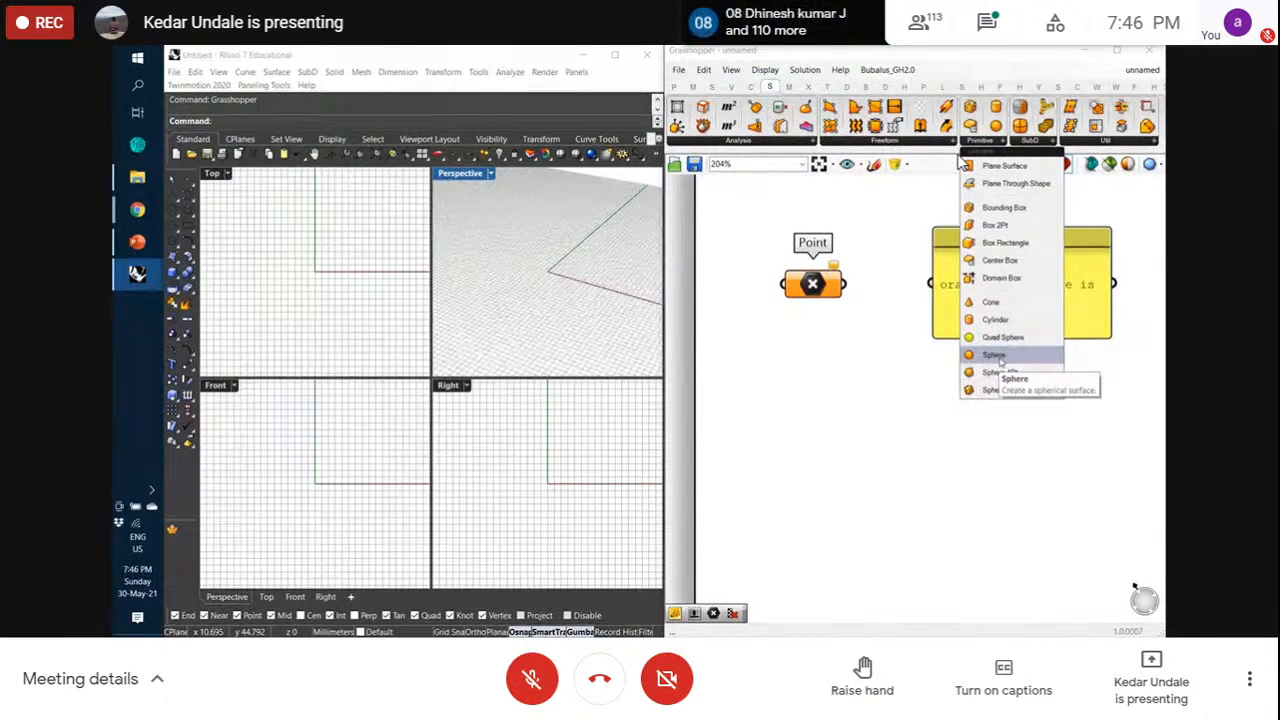
Drag a Sphere component from the Primitive list onto the canvas below Point
{"action": "left_click_drag", "start_coordinate": [997, 356], "coordinate": [866, 434]}
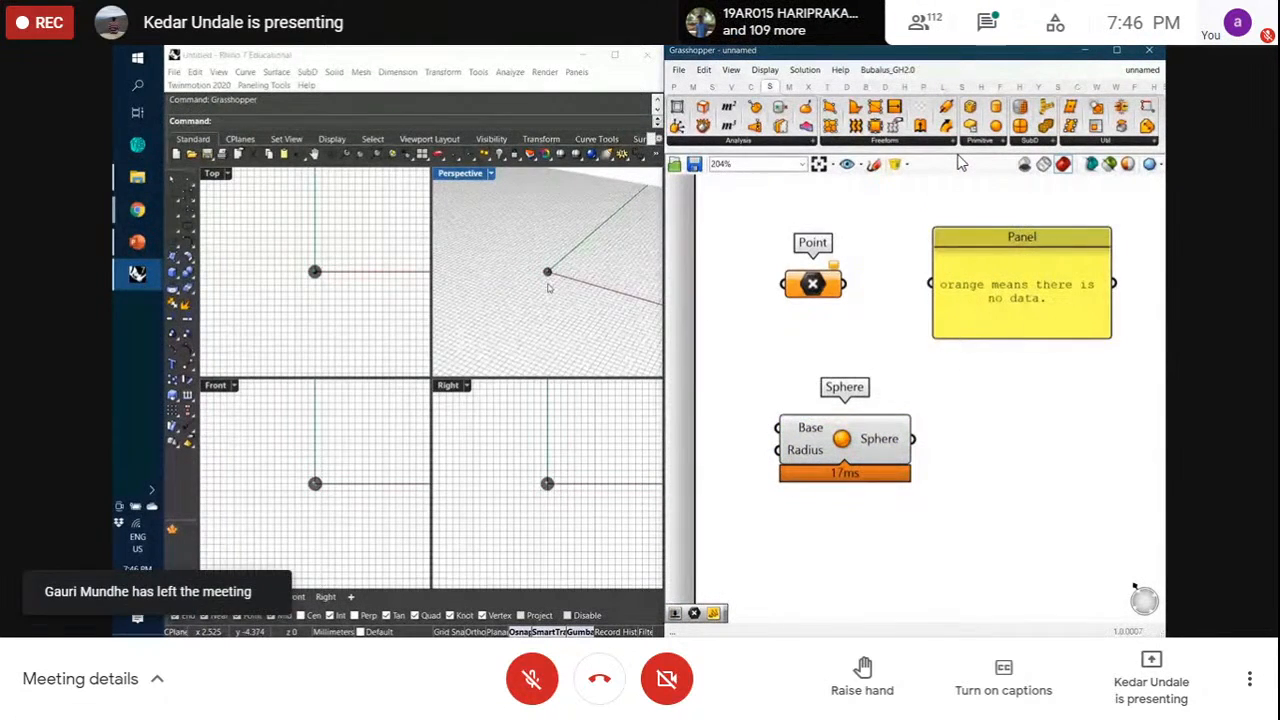
{"action": "left_click_drag", "start_coordinate": [795, 440], "coordinate": [863, 446]}
{"action": "left_click", "coordinate": [793, 450]}
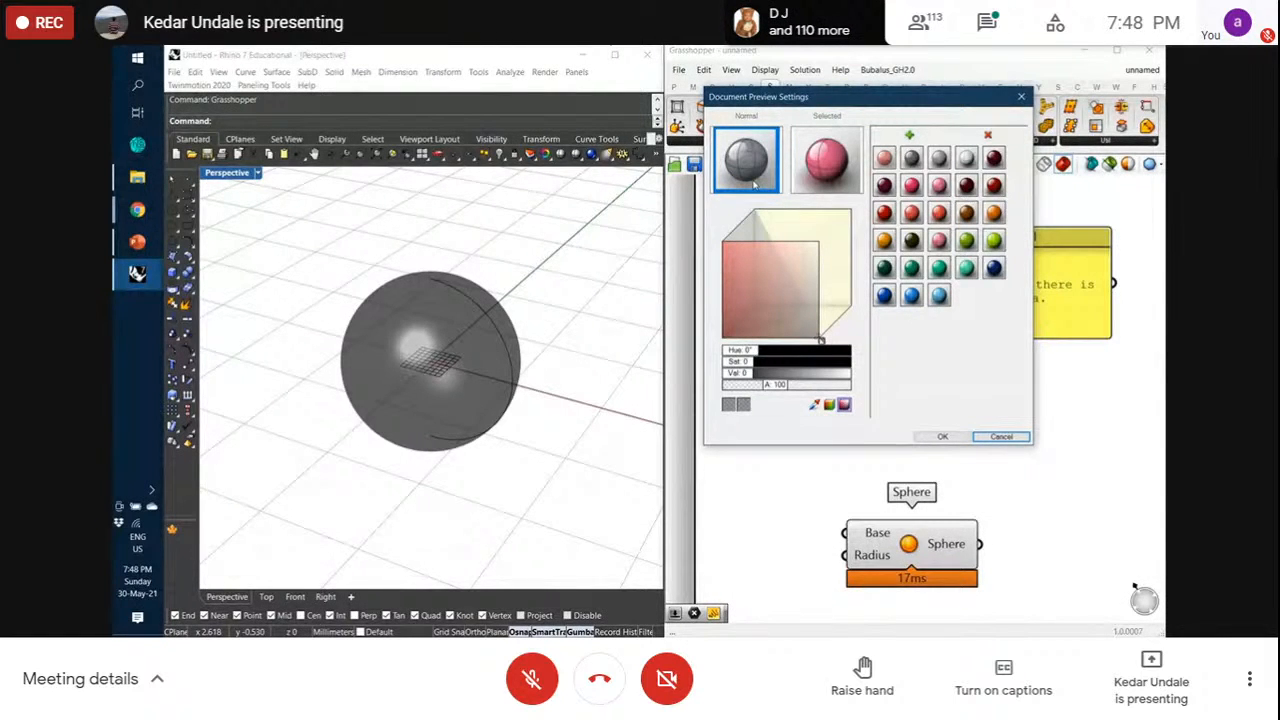
Compare pink Selected and grey Normal preview colours, test transparency, dismiss Chrome's toast, and confirm OK
{"action": "left_click", "coordinate": [826, 170]}
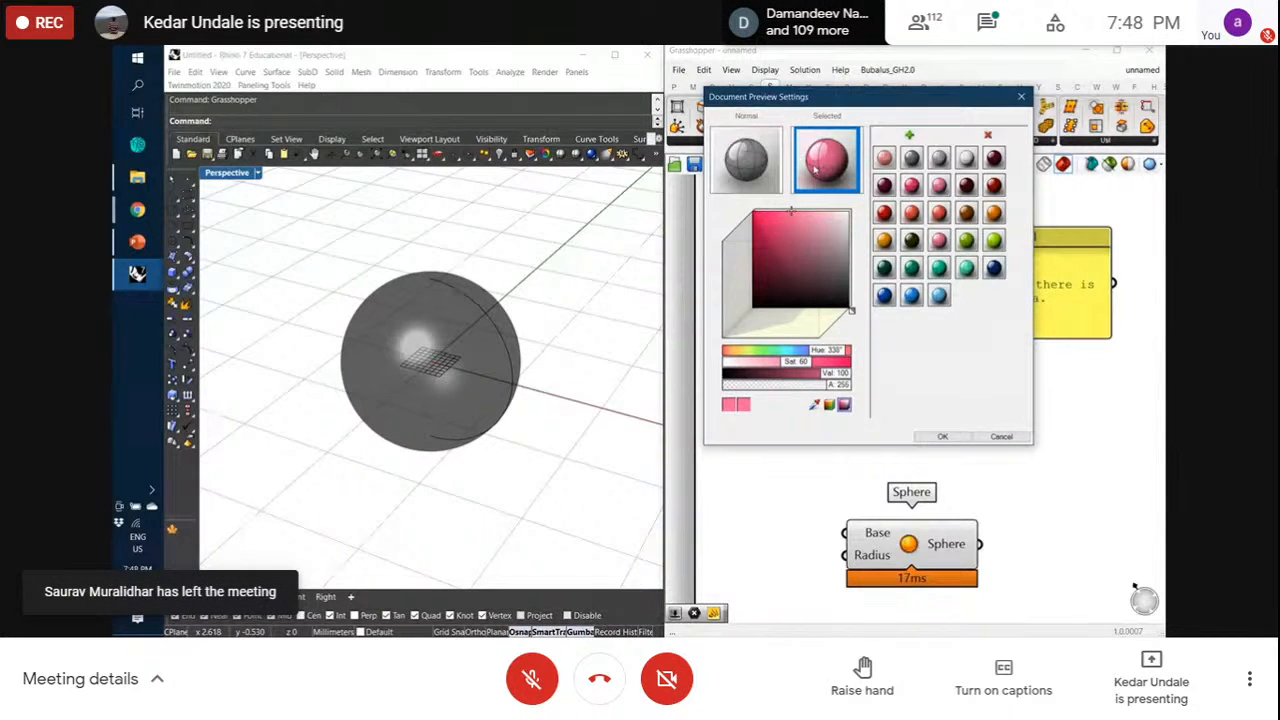
{"action": "left_click", "coordinate": [768, 162]}
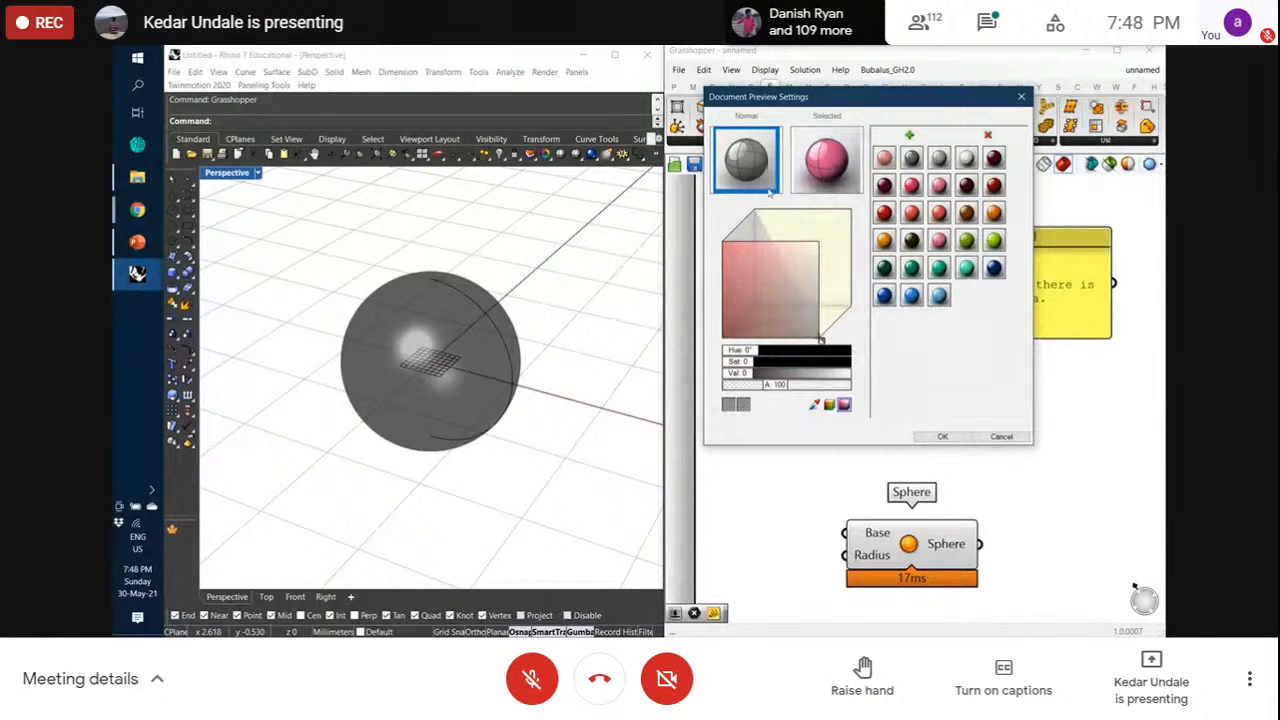
{"action": "mouse_move", "coordinate": [772, 388]}
{"action": "left_mouse_down"}
{"action": "mouse_move", "coordinate": [857, 388]}
{"action": "mouse_move", "coordinate": [752, 385]}
{"action": "mouse_move", "coordinate": [772, 393]}
{"action": "left_mouse_up"}
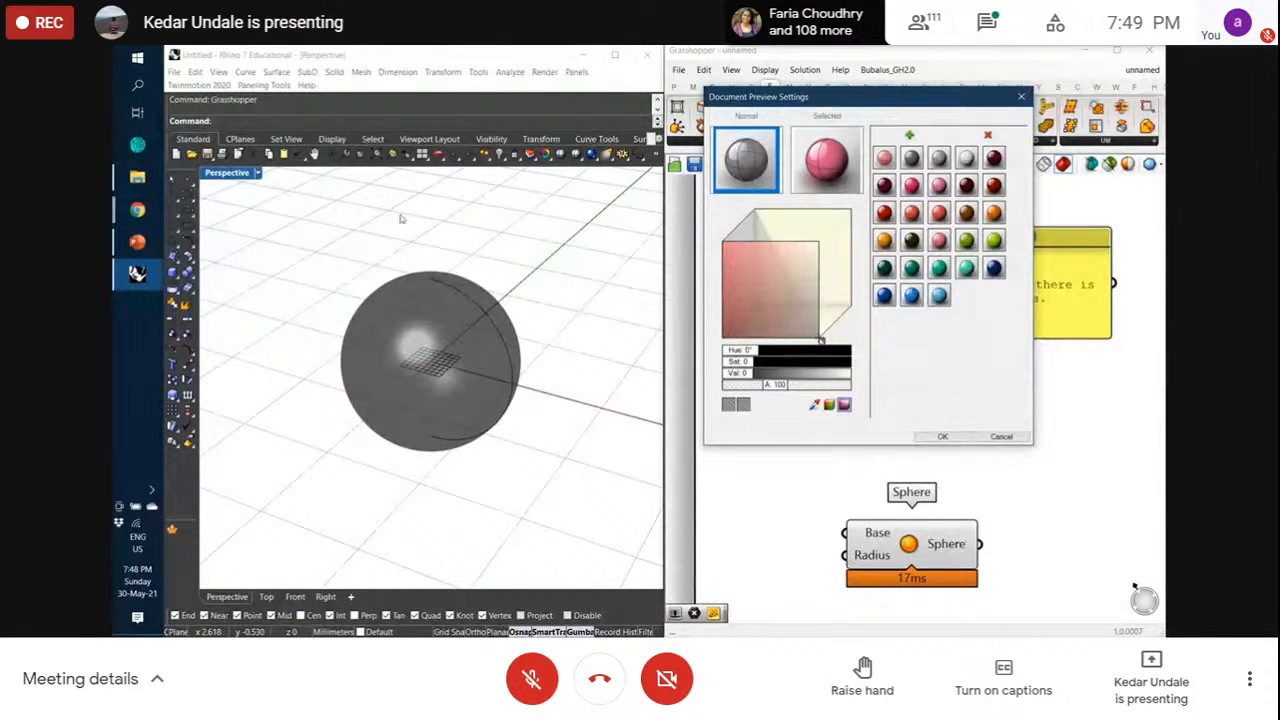
{"action": "left_click", "coordinate": [807, 150]}
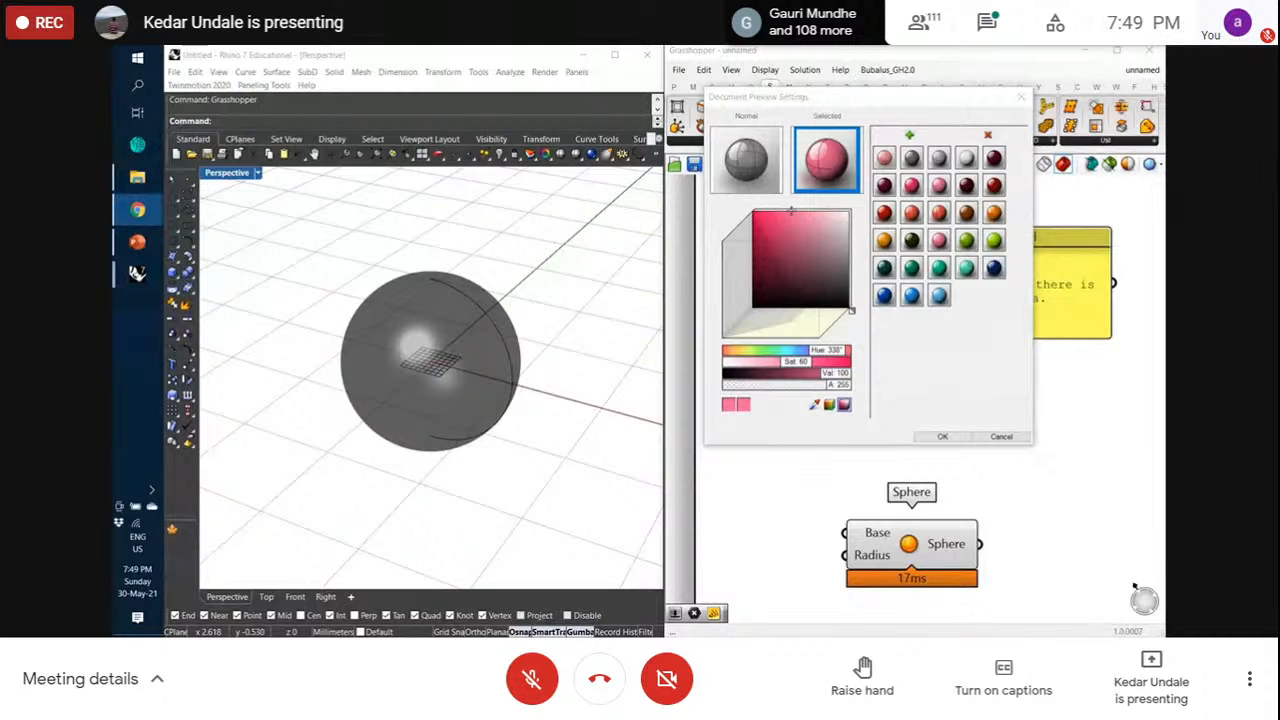
{"action": "left_click", "coordinate": [1134, 586]}
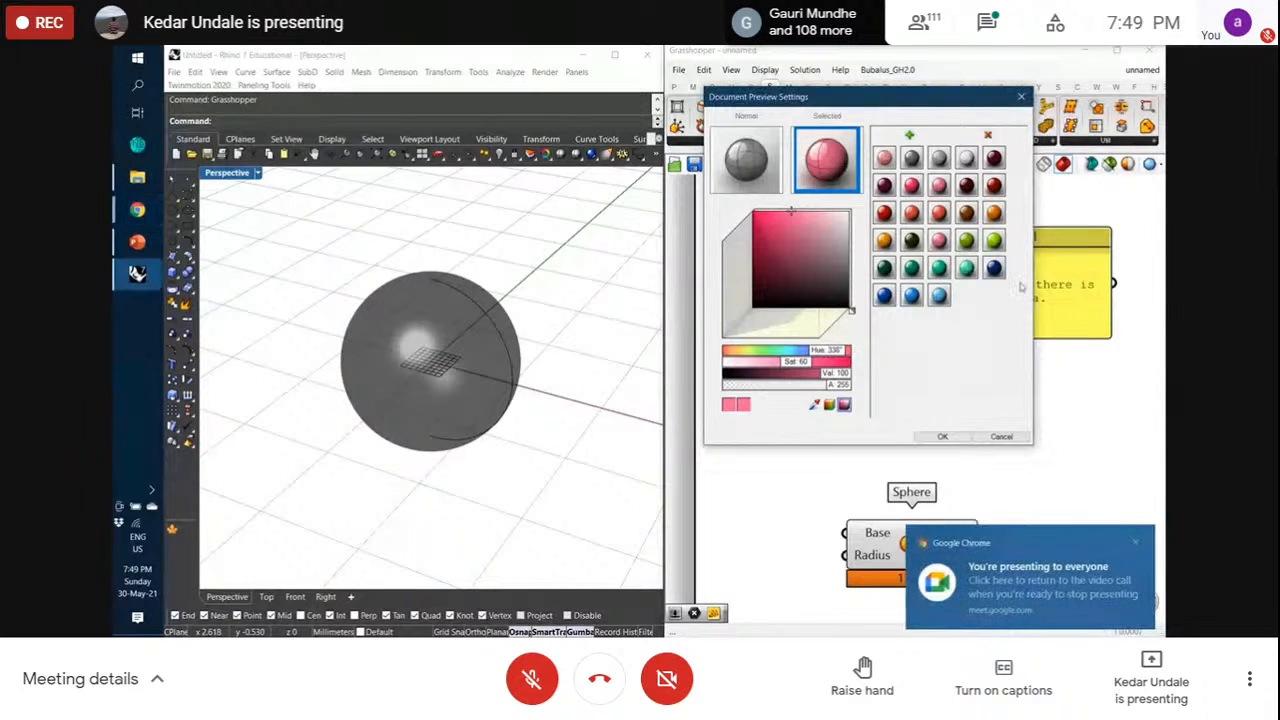
{"action": "left_click", "coordinate": [1136, 544]}
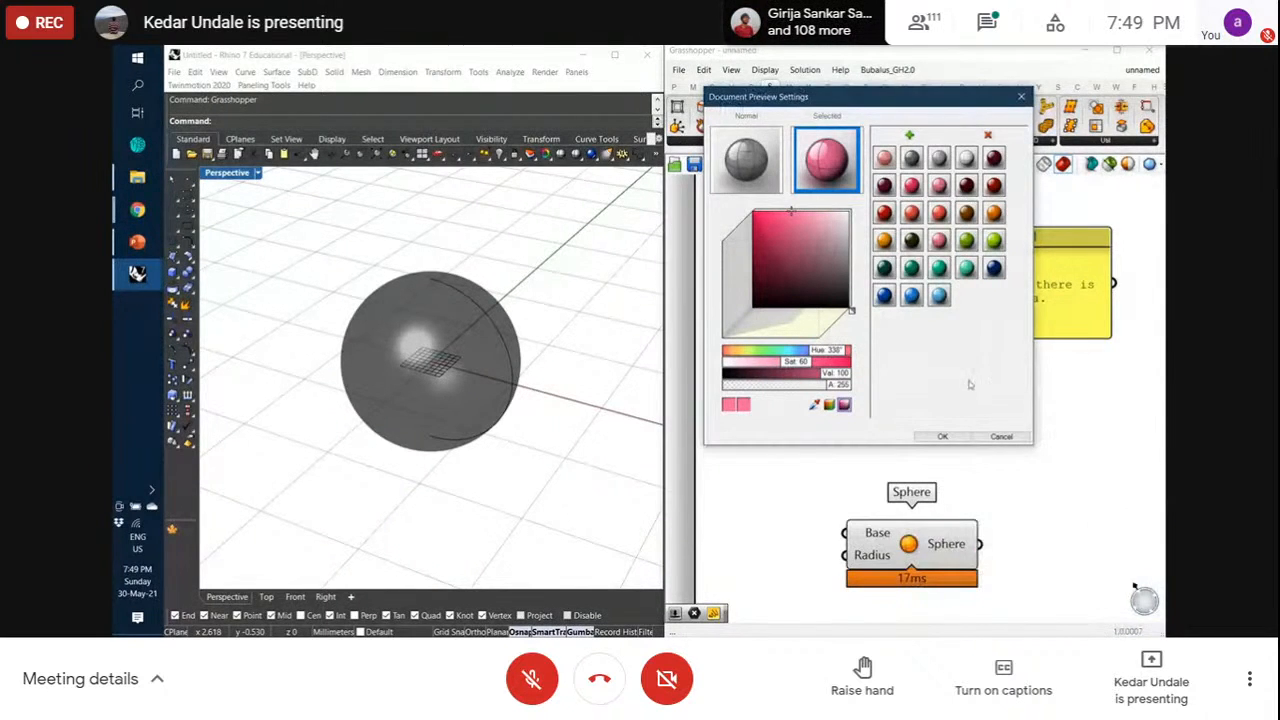
{"action": "left_click", "coordinate": [942, 436]}
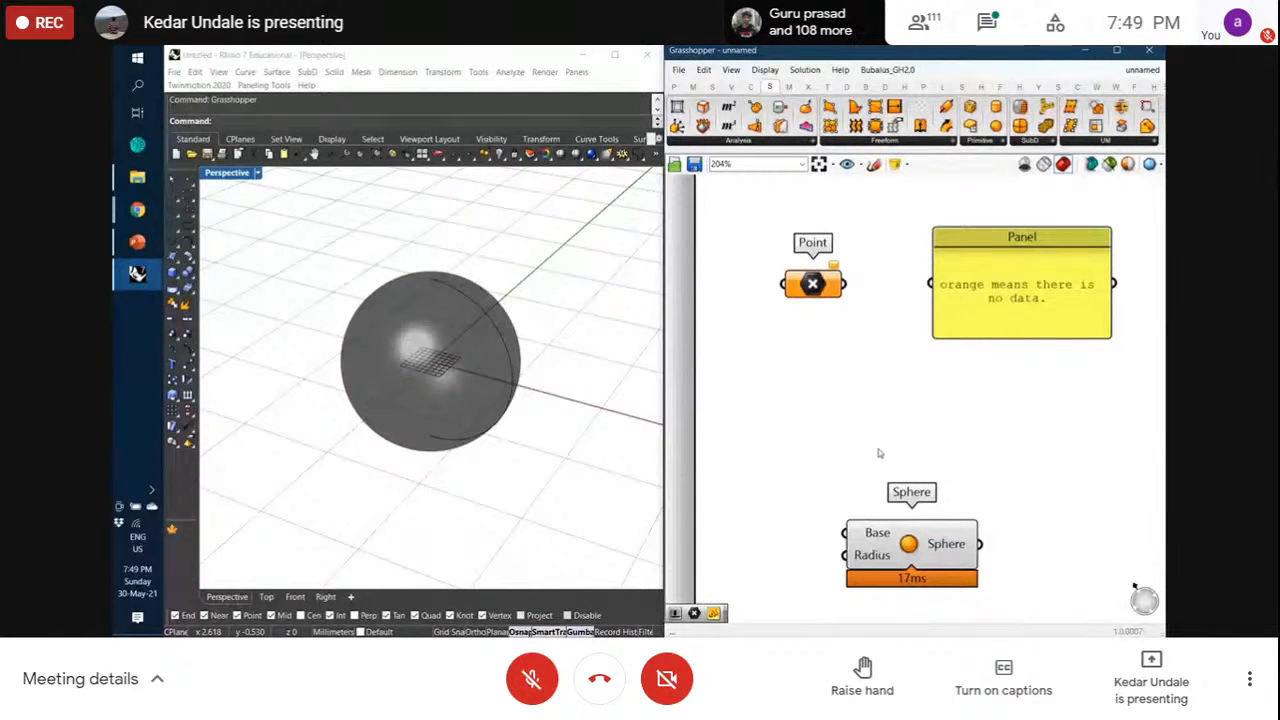
Move the Sphere component beneath the note panel and check its Base and Radius tooltips
{"action": "scroll", "coordinate": [908, 378], "scroll_direction": "down", "scroll_amount": 3}
{"action": "scroll", "coordinate": [947, 461], "scroll_direction": "up", "scroll_amount": 3}
{"action": "left_click_drag", "start_coordinate": [908, 472], "coordinate": [968, 372]}
{"action": "left_click", "coordinate": [965, 447]}
{"action": "right_click_drag", "start_coordinate": [938, 437], "coordinate": [980, 451]}
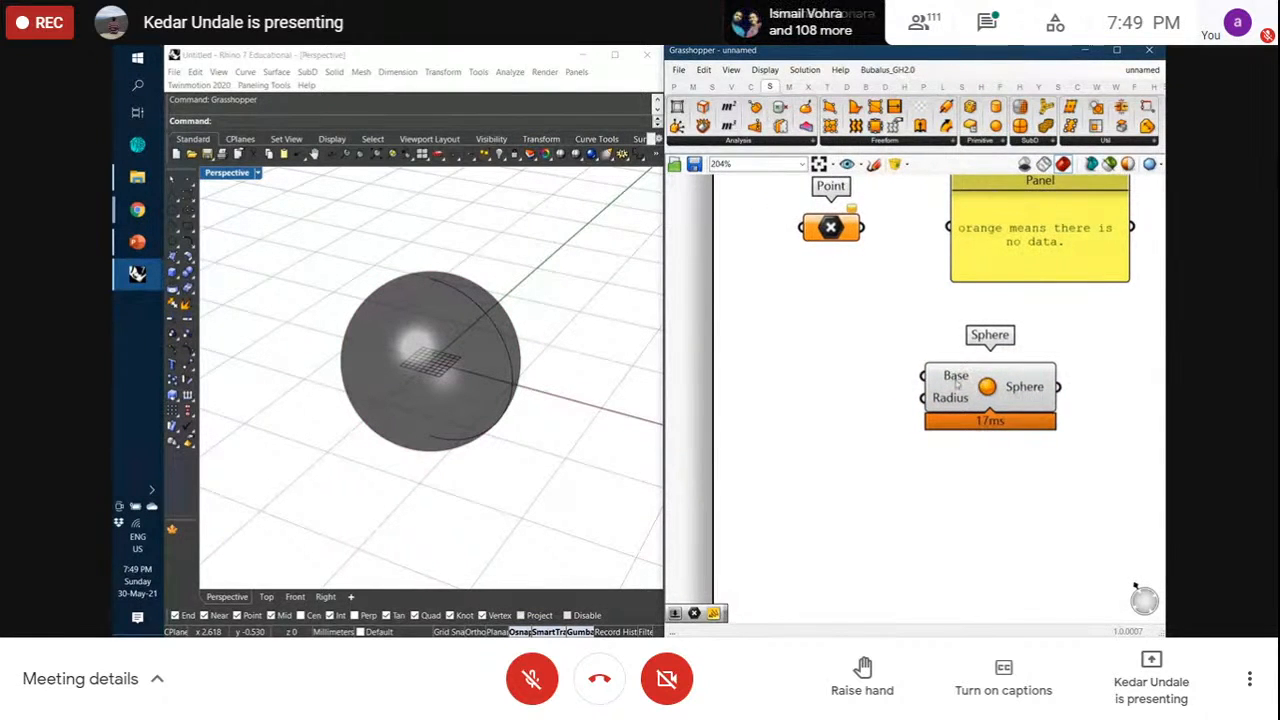
{"action": "mouse_move", "coordinate": [956, 381]}
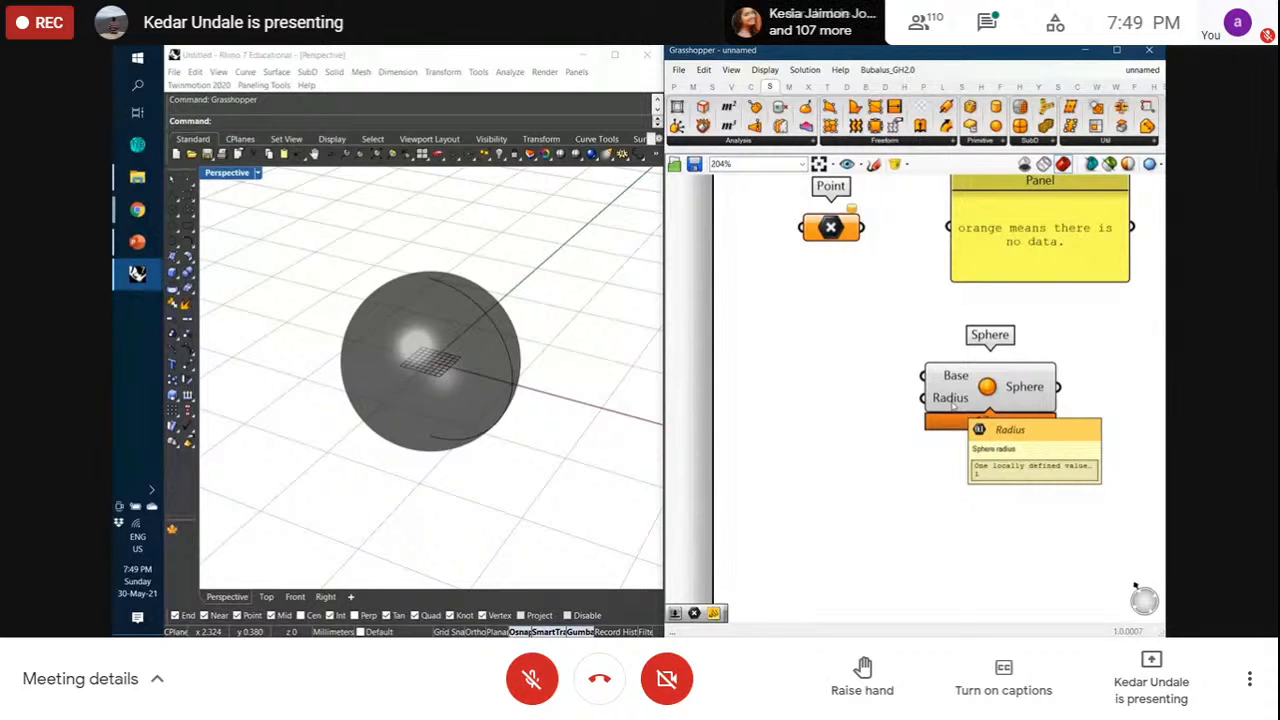
{"action": "left_click_drag", "start_coordinate": [968, 401], "coordinate": [983, 406]}
{"action": "left_click", "coordinate": [997, 478]}
{"action": "mouse_move", "coordinate": [952, 408]}
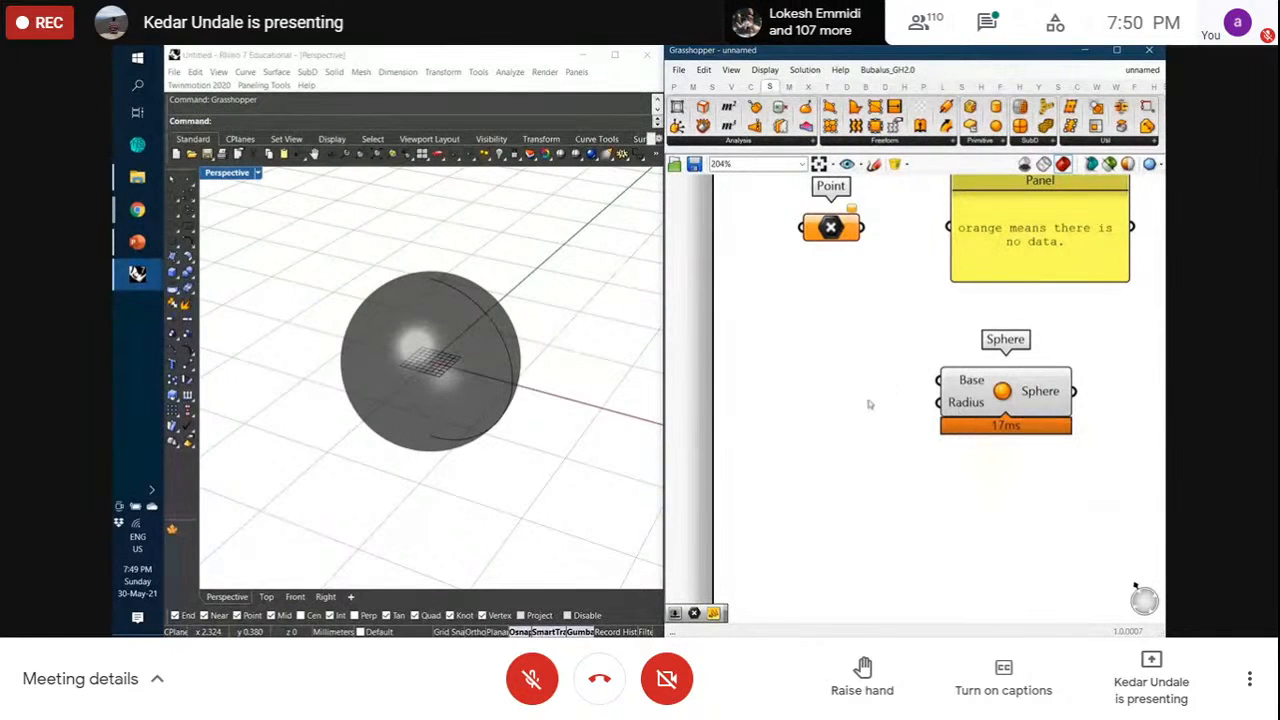
Place a Number Slider on the canvas by searching 2.50 and position it beside the Sphere
{"action": "double_click", "coordinate": [829, 417]}
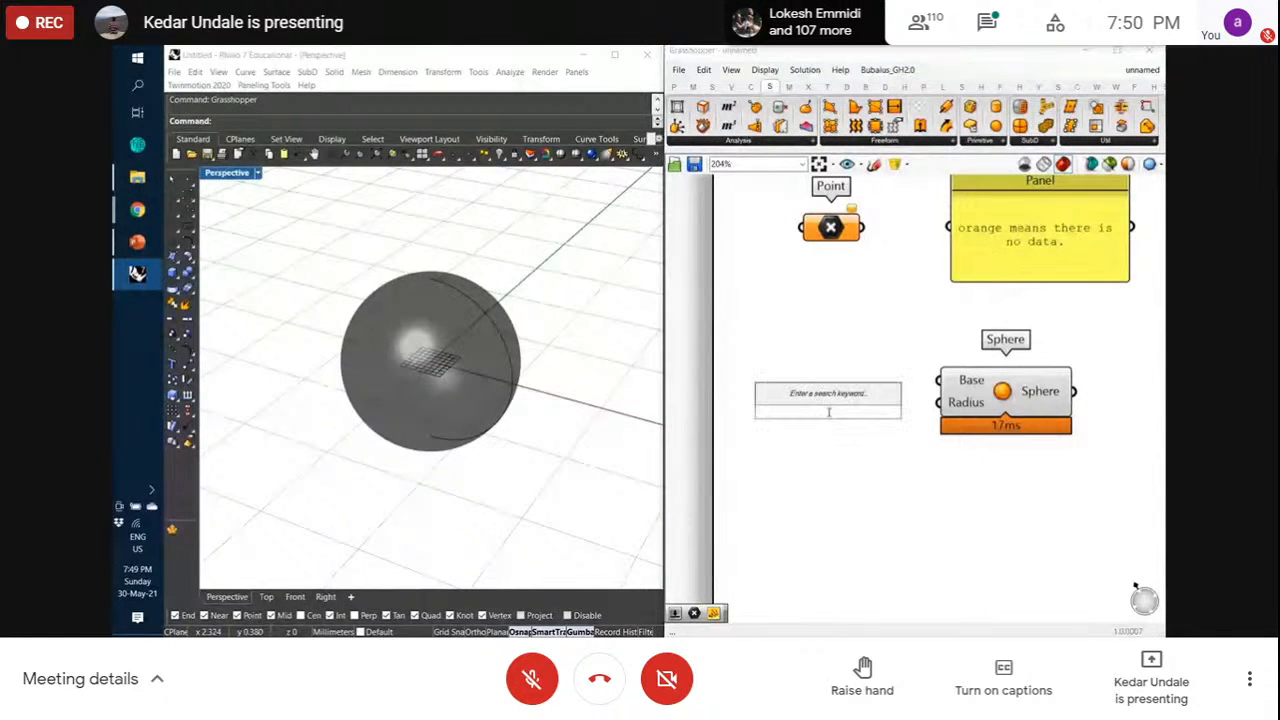
{"action": "type", "text": "2.50"}
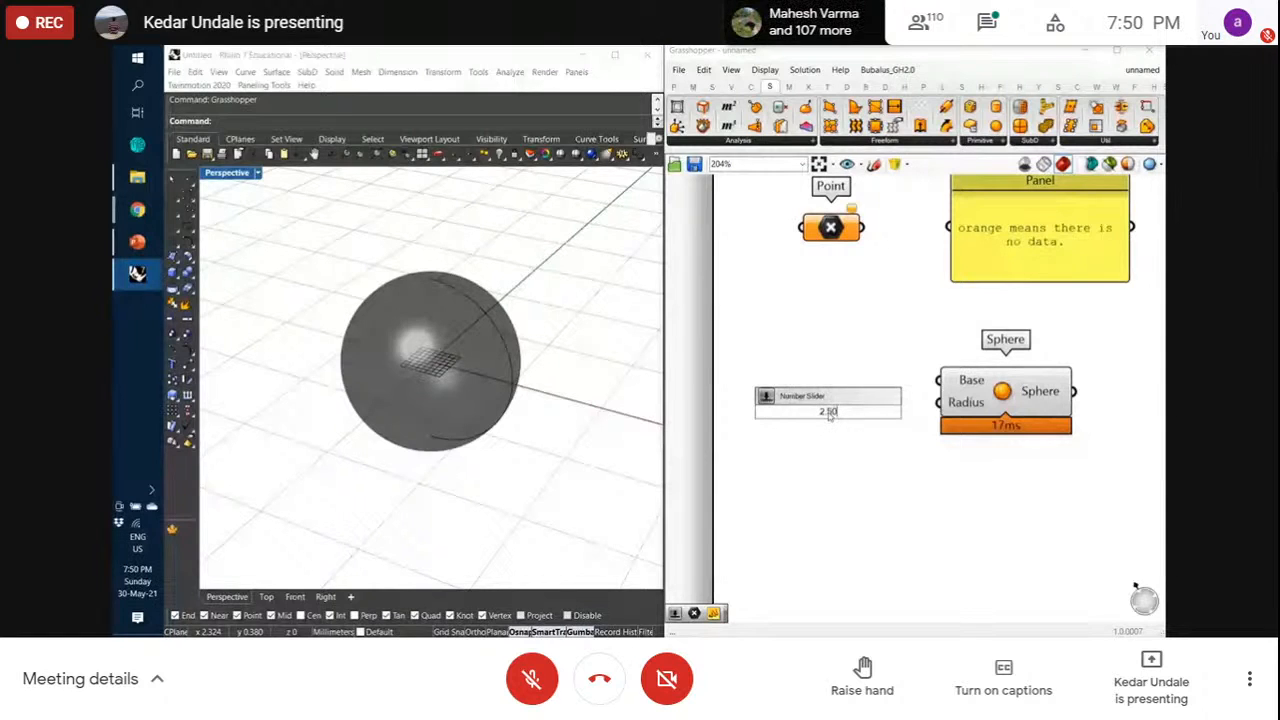
{"action": "key", "text": "Return"}
{"action": "left_click_drag", "start_coordinate": [829, 416], "coordinate": [802, 407]}
{"action": "left_click", "coordinate": [802, 369]}
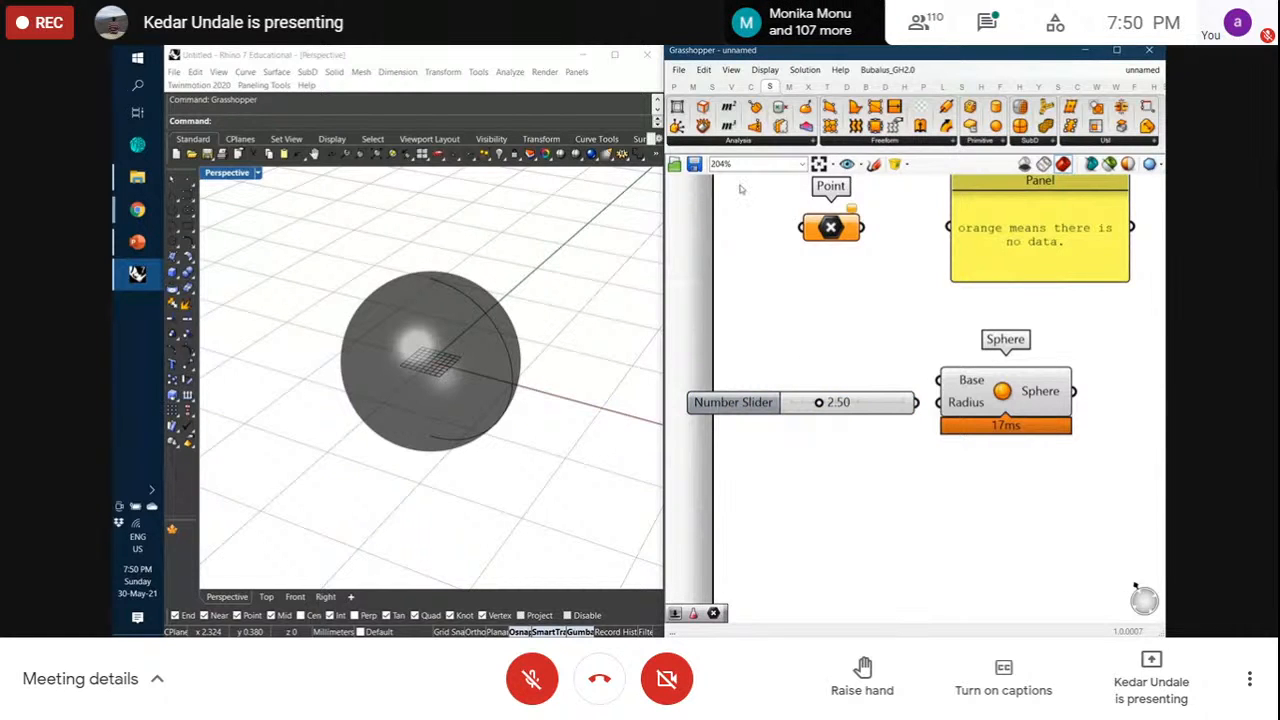
{"action": "left_click", "coordinate": [677, 86]}
{"action": "left_click", "coordinate": [905, 142]}
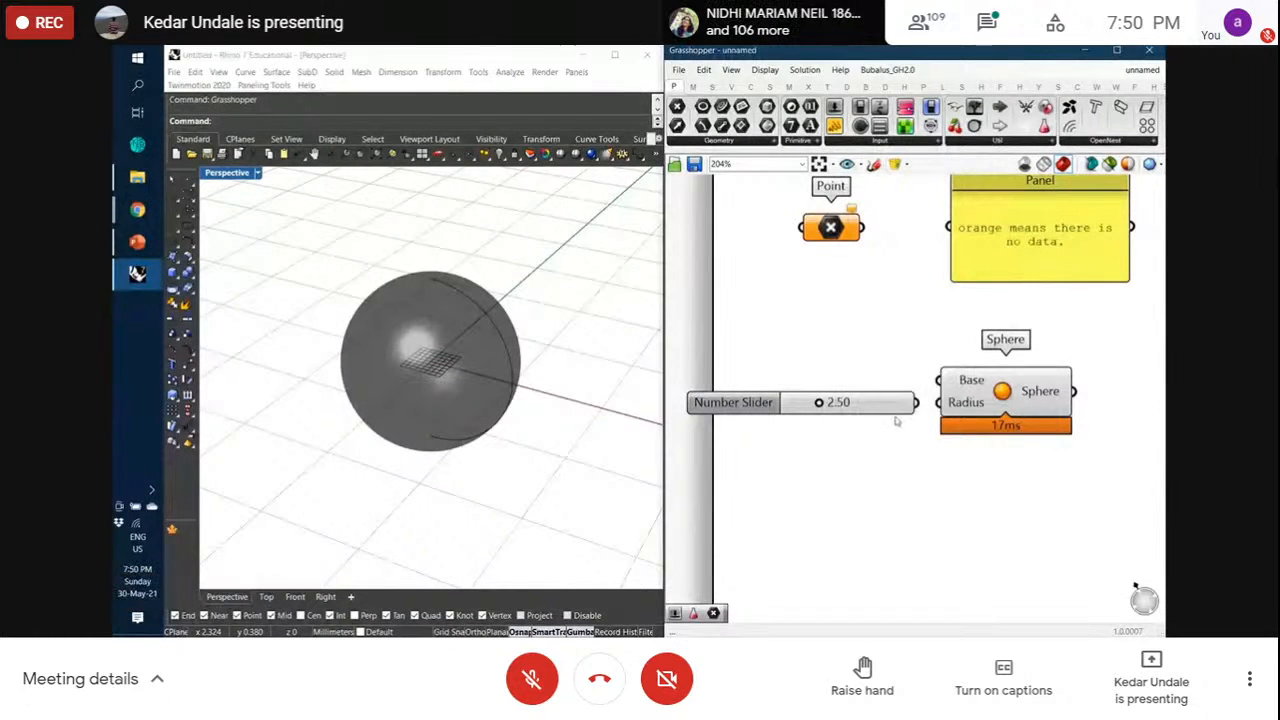
Wire the slider into the Sphere's Radius and drag it to 3.09
{"action": "left_click_drag", "start_coordinate": [998, 400], "coordinate": [1019, 401]}
{"action": "left_click", "coordinate": [925, 410]}
{"action": "left_click_drag", "start_coordinate": [918, 404], "coordinate": [960, 402]}
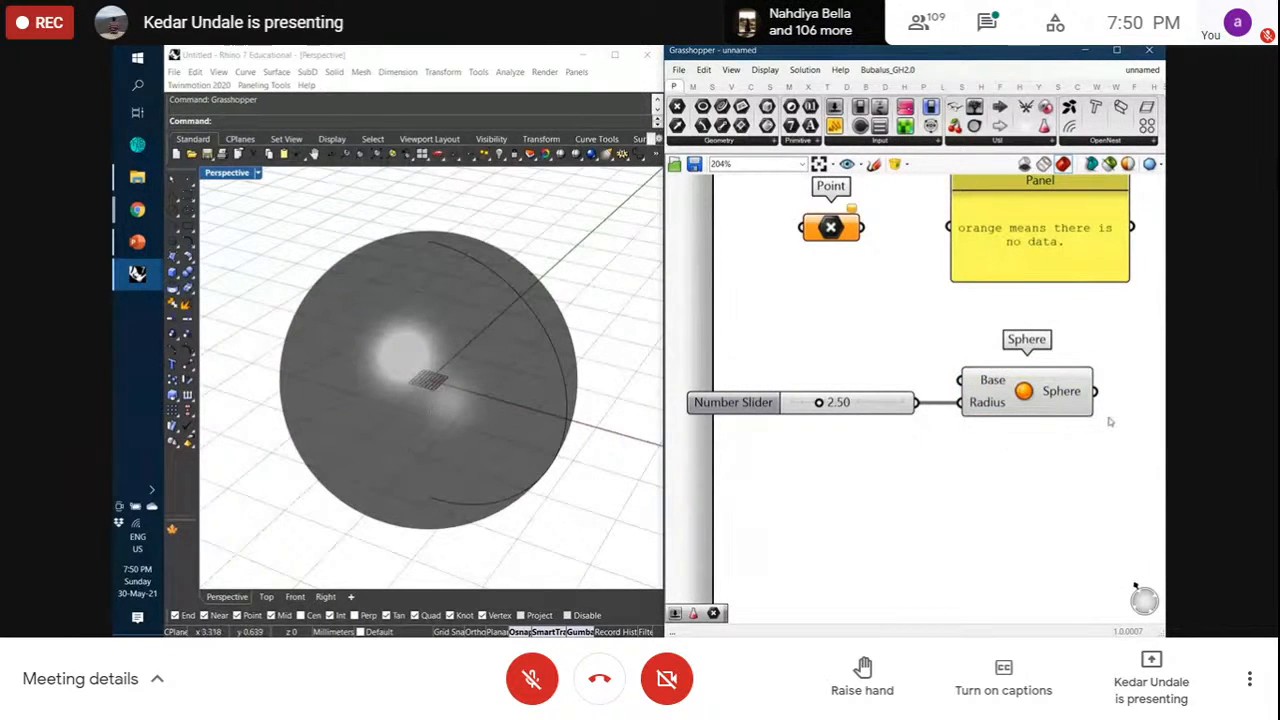
{"action": "mouse_move", "coordinate": [986, 406]}
{"action": "mouse_move", "coordinate": [820, 402]}
{"action": "left_mouse_down"}
{"action": "mouse_move", "coordinate": [786, 402]}
{"action": "mouse_move", "coordinate": [866, 402]}
{"action": "mouse_move", "coordinate": [806, 402]}
{"action": "mouse_move", "coordinate": [848, 402]}
{"action": "mouse_move", "coordinate": [826, 402]}
{"action": "left_mouse_up"}
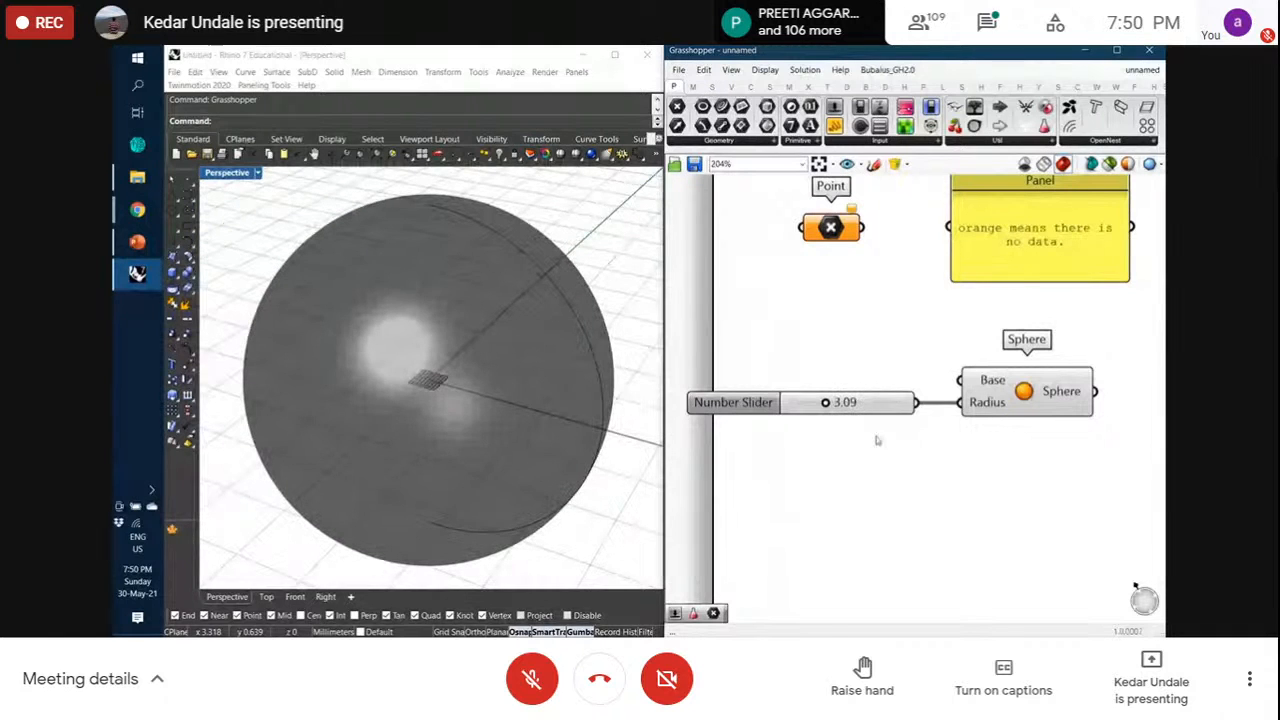
{"action": "scroll", "coordinate": [900, 441], "scroll_direction": "down", "scroll_amount": 1}
Move the slider and Sphere right and down, then fine-tune their positions
{"action": "left_click_drag", "start_coordinate": [932, 434], "coordinate": [861, 381]}
{"action": "left_click_drag", "start_coordinate": [966, 390], "coordinate": [995, 409]}
{"action": "left_click", "coordinate": [1017, 447]}
{"action": "left_click_drag", "start_coordinate": [888, 408], "coordinate": [882, 408]}
{"action": "left_click", "coordinate": [981, 430]}
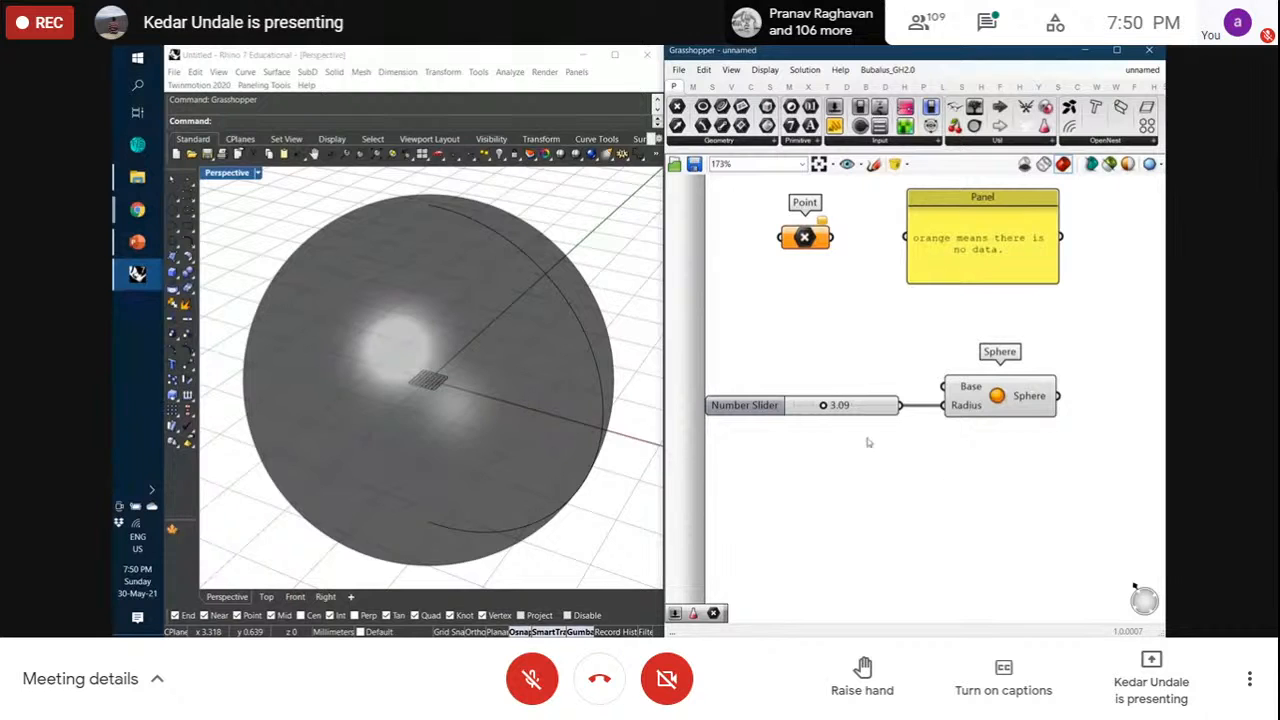
{"action": "left_click_drag", "start_coordinate": [980, 390], "coordinate": [993, 391]}
{"action": "left_click", "coordinate": [1037, 511]}
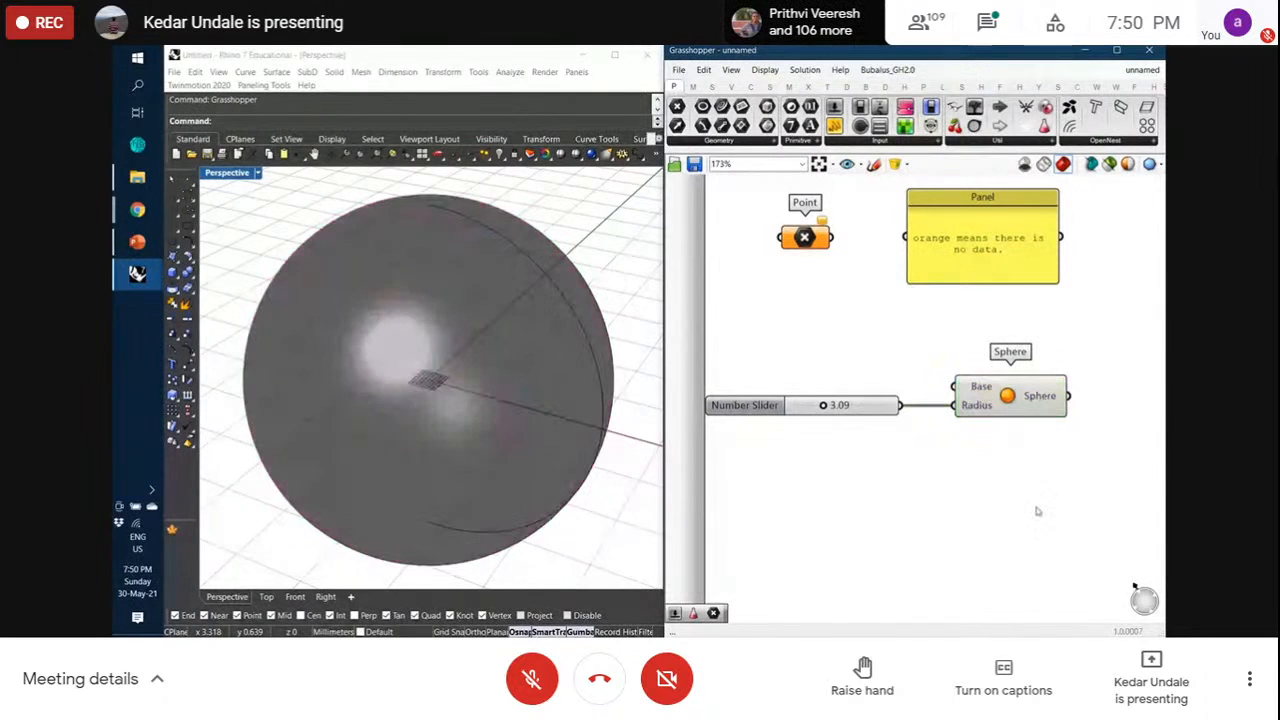
{"action": "left_click_drag", "start_coordinate": [873, 408], "coordinate": [877, 407]}
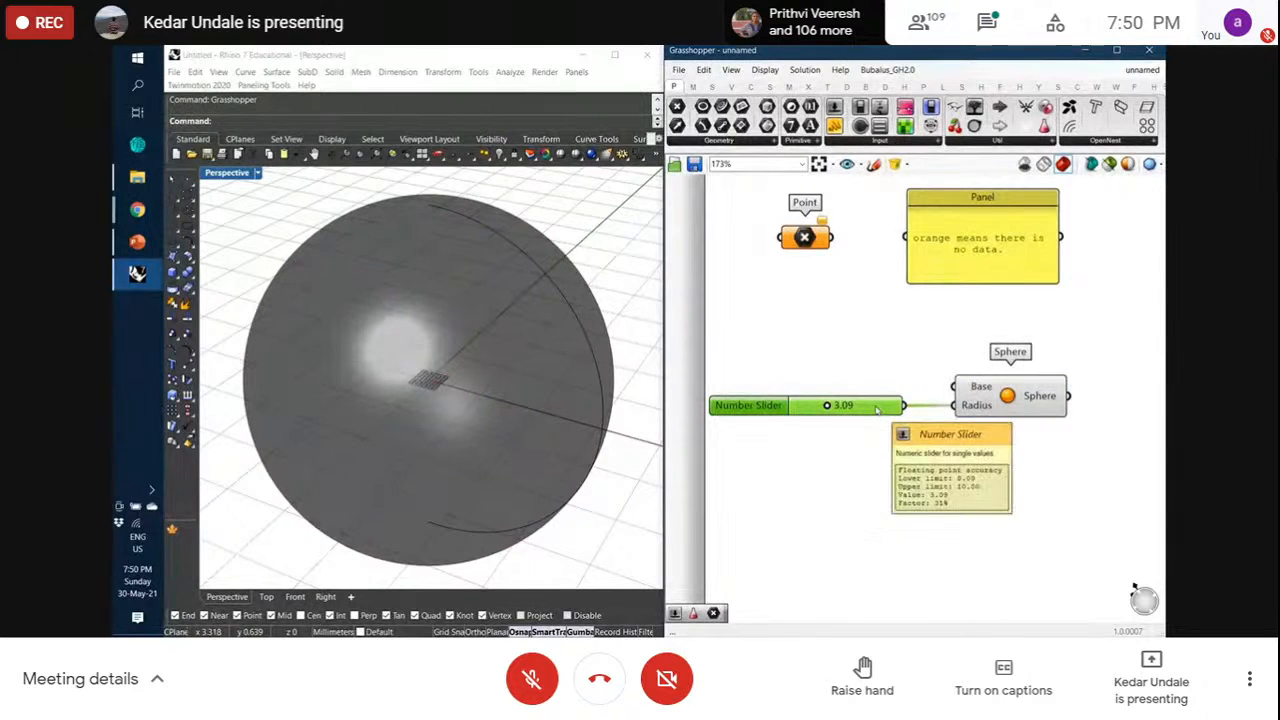
{"action": "left_click", "coordinate": [897, 423]}
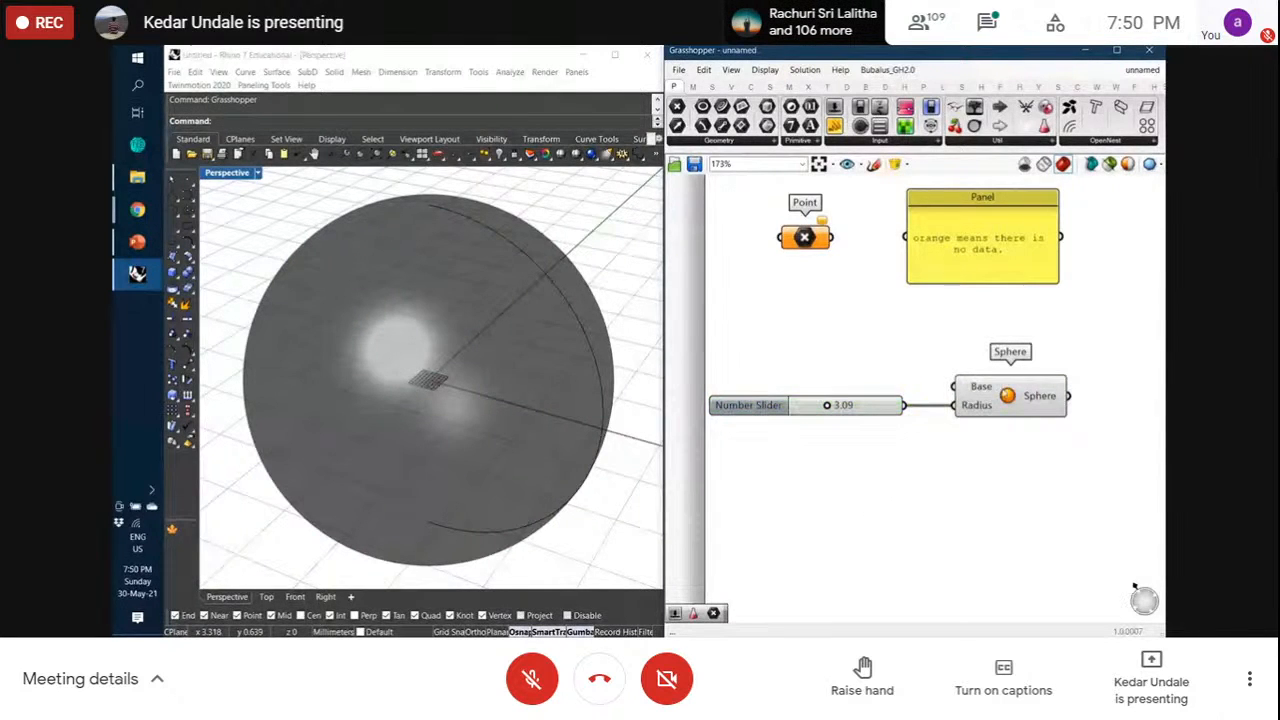
{"action": "mouse_move", "coordinate": [1020, 390]}
{"action": "left_mouse_down"}
{"action": "mouse_move", "coordinate": [1031, 390]}
{"action": "mouse_move", "coordinate": [1015, 393]}
{"action": "left_mouse_up"}
{"action": "left_click", "coordinate": [1011, 452]}
{"action": "left_click", "coordinate": [1004, 448]}
{"action": "left_click_drag", "start_coordinate": [882, 410], "coordinate": [888, 410]}
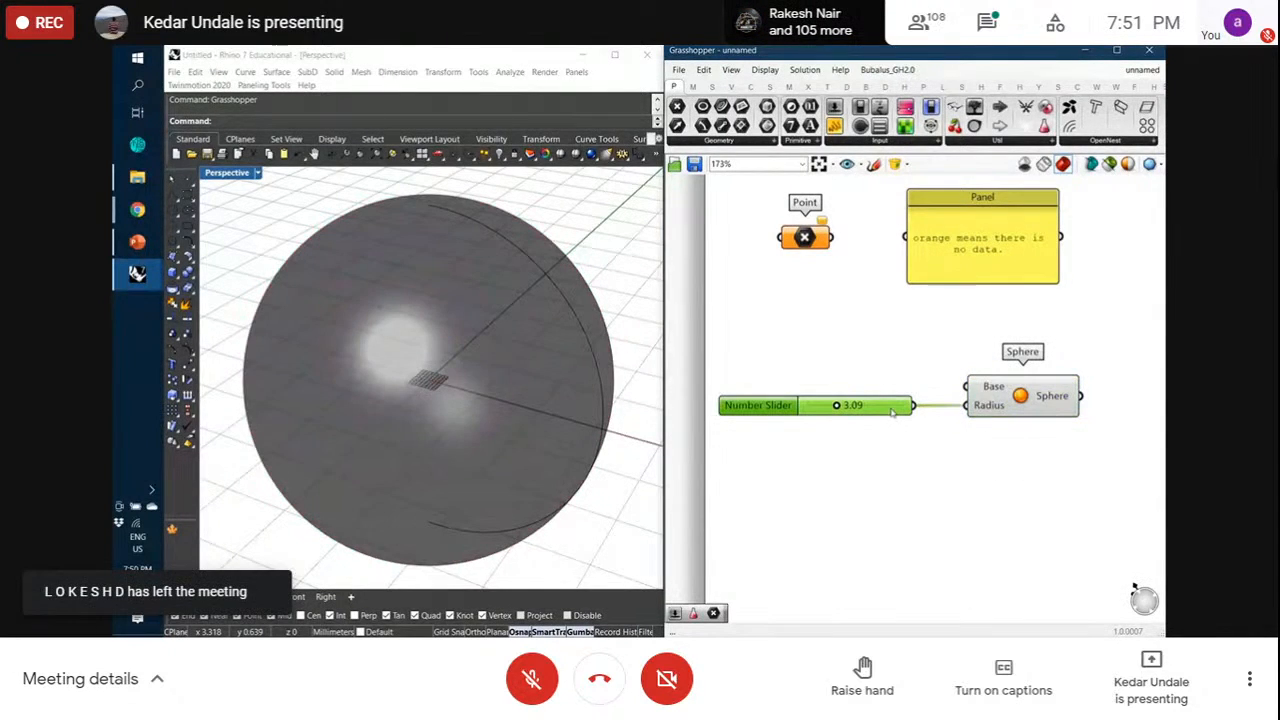
{"action": "left_click", "coordinate": [970, 490]}
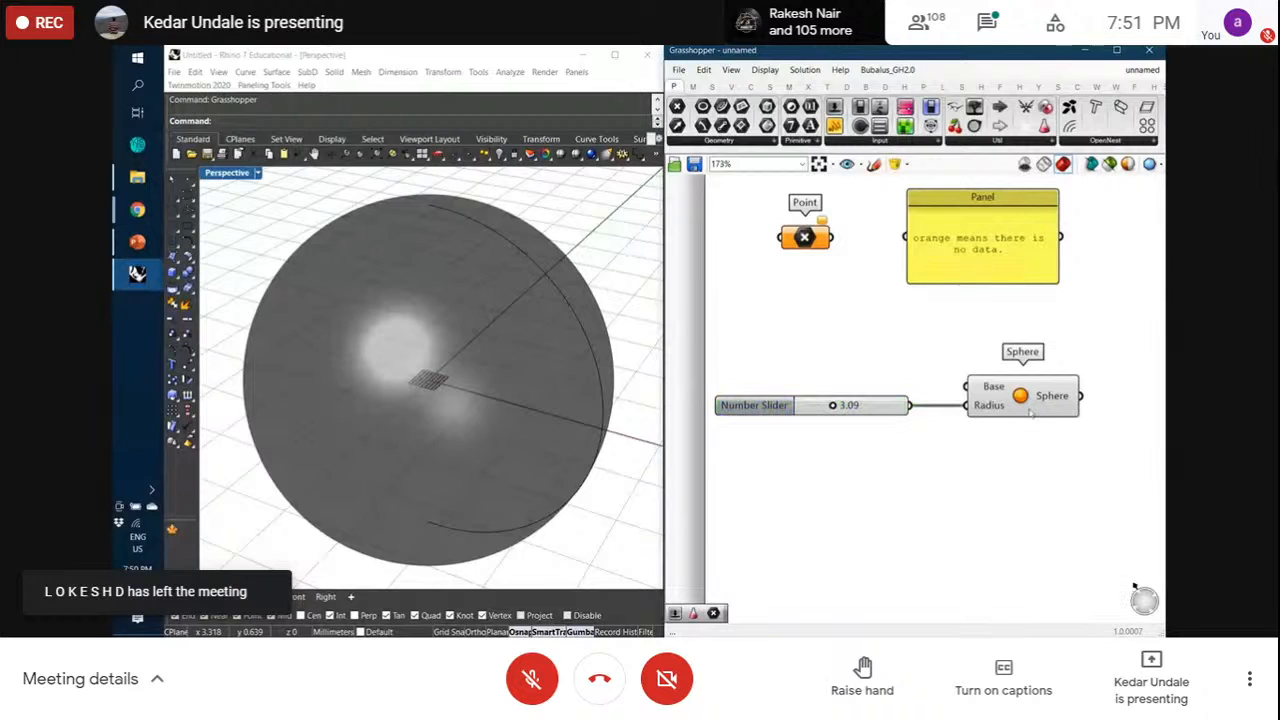
{"action": "left_click", "coordinate": [1030, 410]}
{"action": "left_click", "coordinate": [1024, 456]}
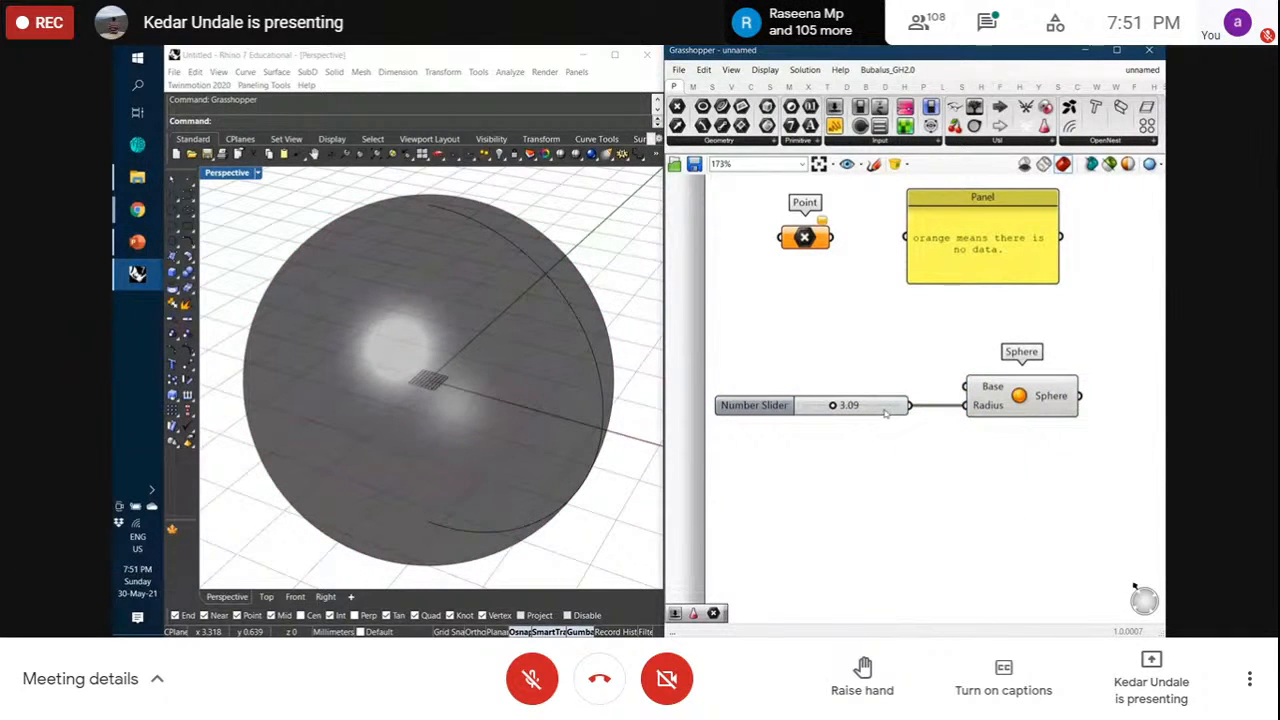
{"action": "left_click_drag", "start_coordinate": [885, 413], "coordinate": [889, 415]}
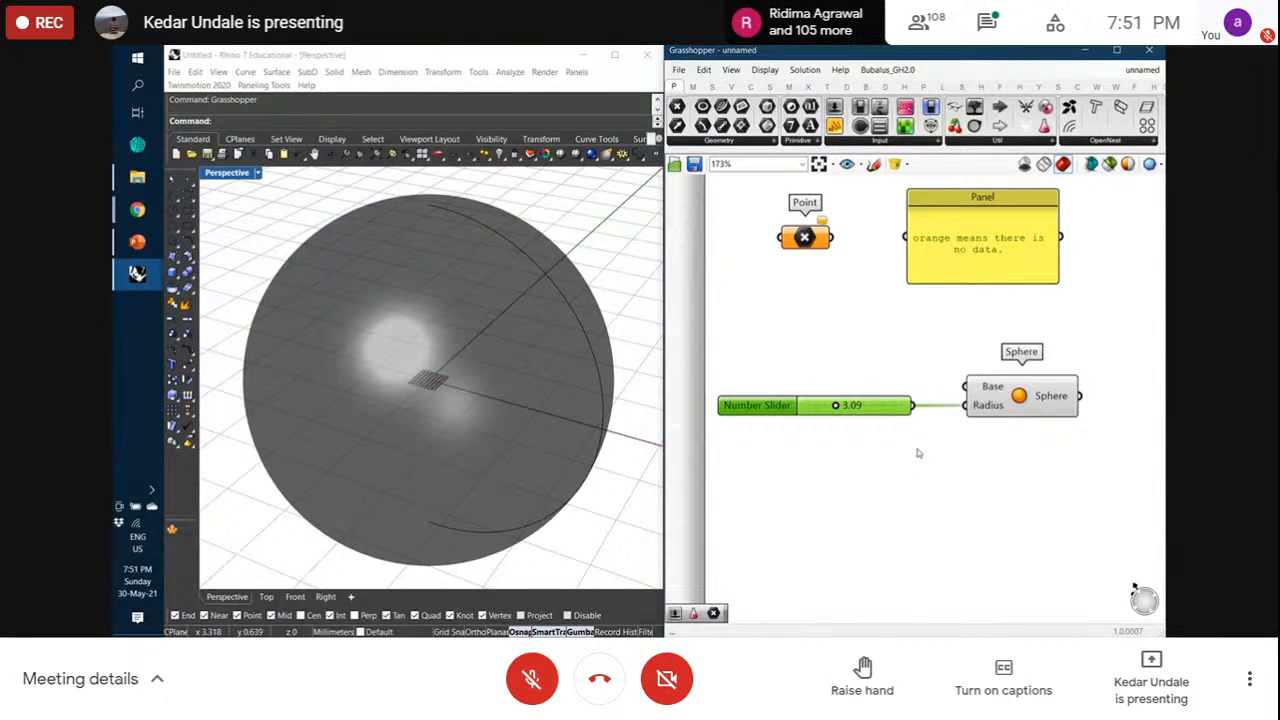
{"action": "mouse_move", "coordinate": [1036, 403]}
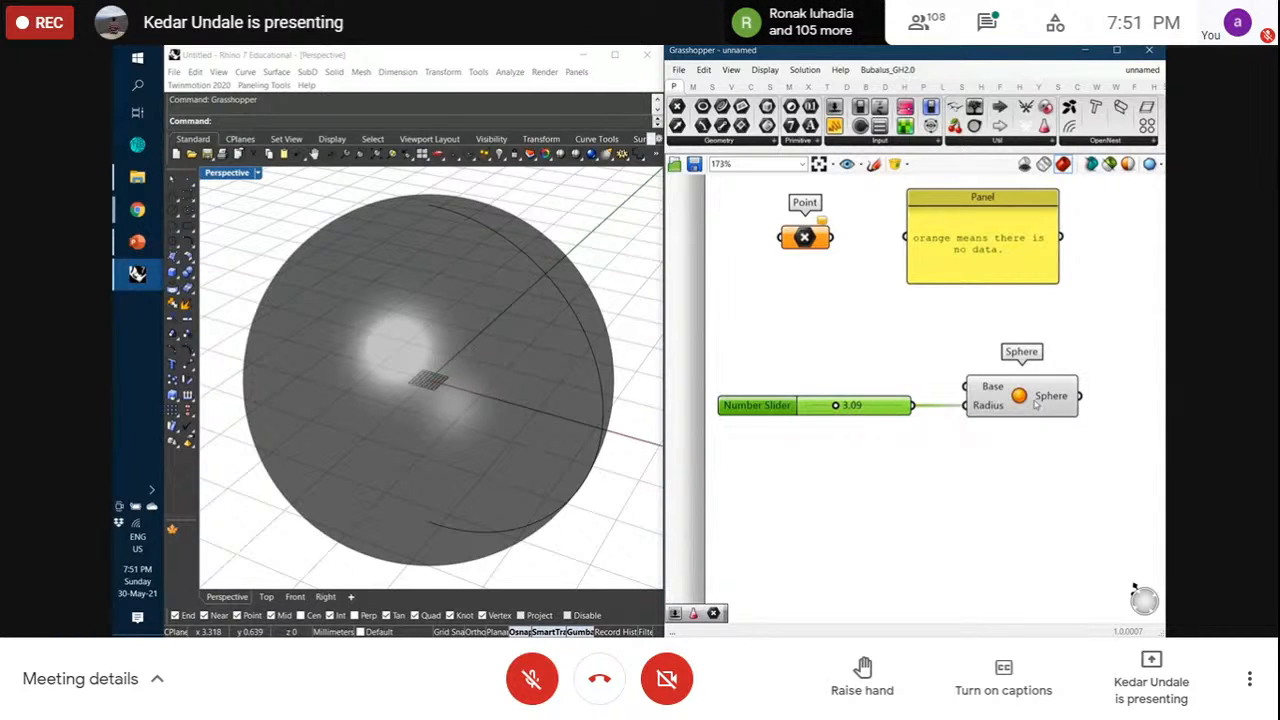
{"action": "mouse_move", "coordinate": [879, 414]}
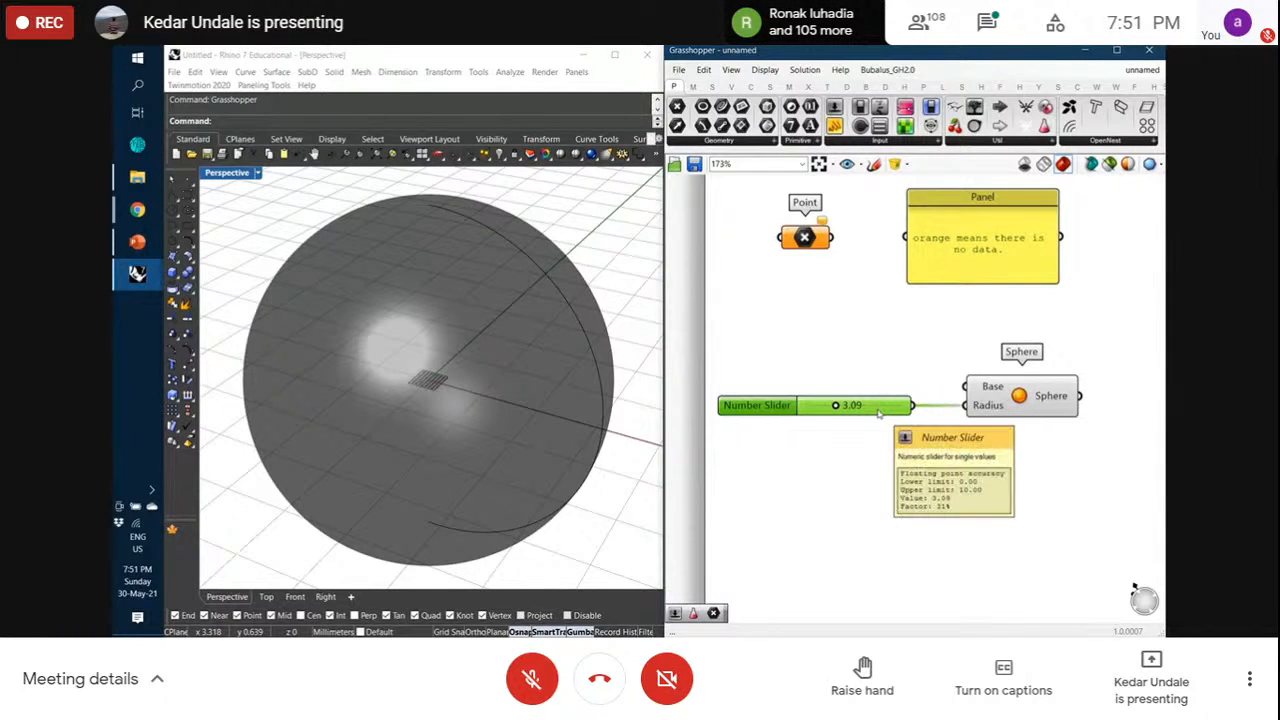
Copy the note panel below the Sphere and relabel it '2. components that contain the data'
{"action": "left_click", "coordinate": [992, 250]}
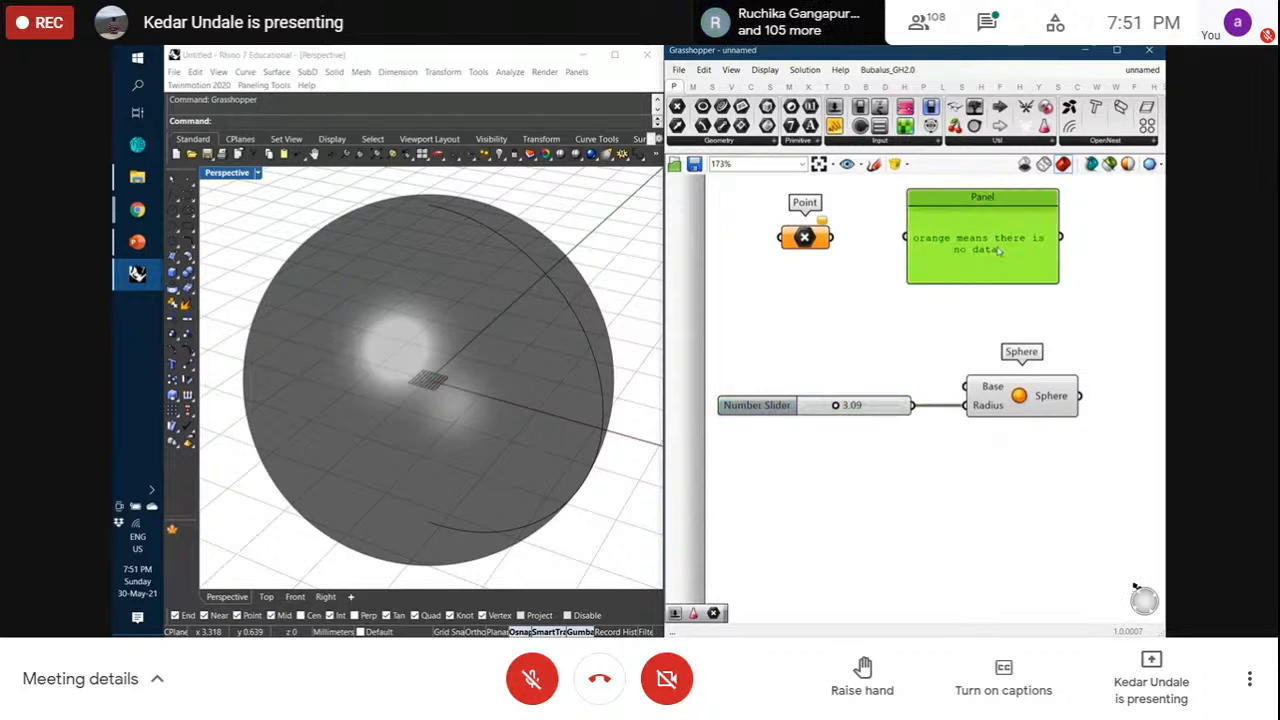
{"action": "left_click_drag", "start_coordinate": [995, 252], "coordinate": [1044, 482], "text": "alt"}
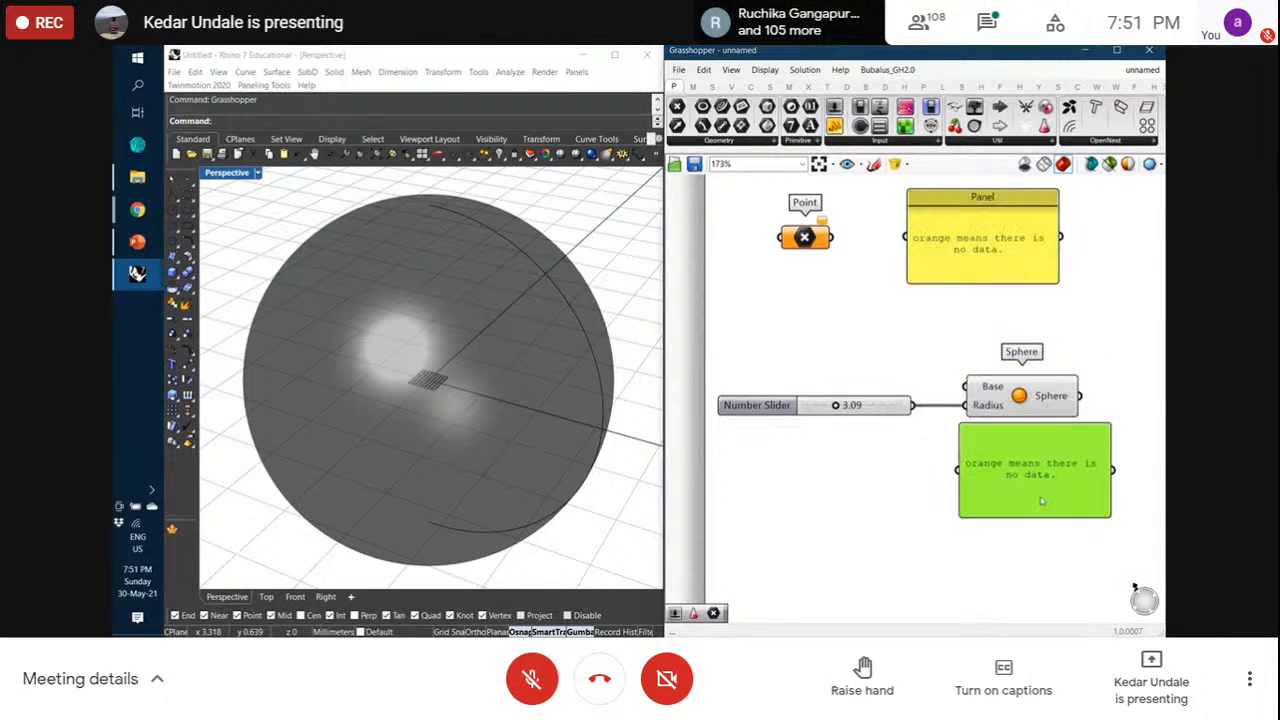
{"action": "double_click", "coordinate": [1036, 465]}
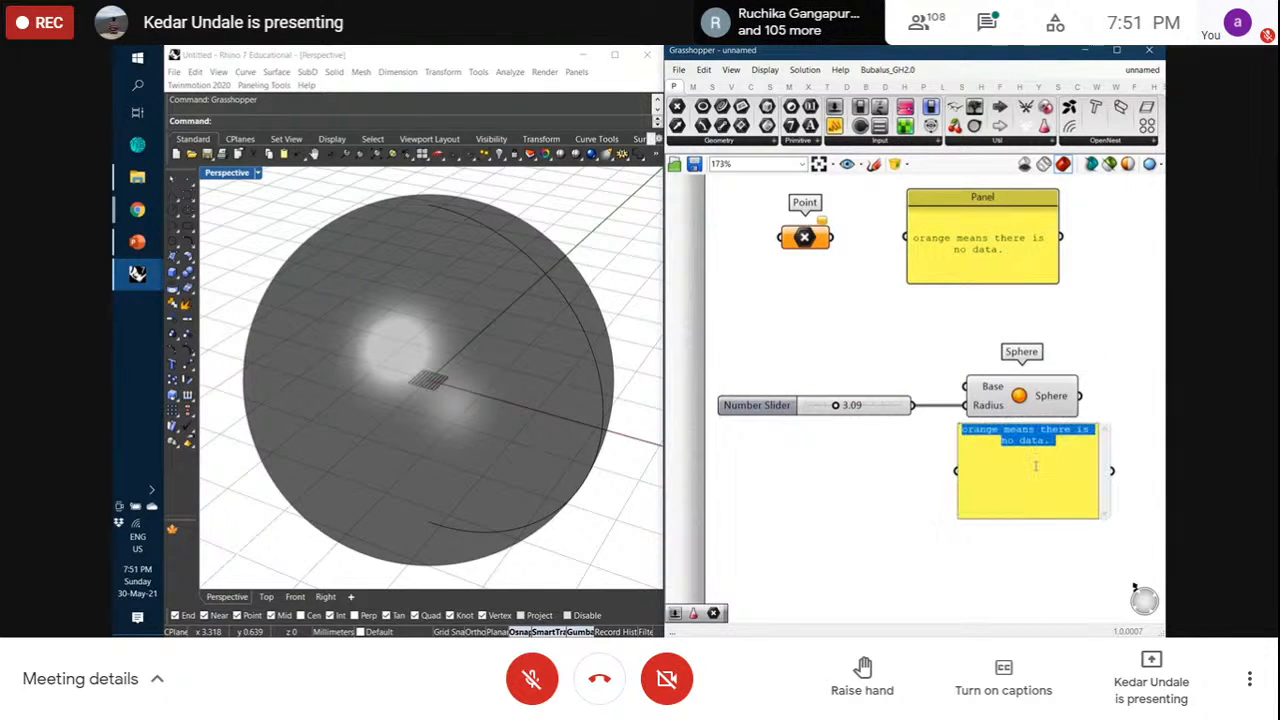
{"action": "type", "text": "2. compo"}
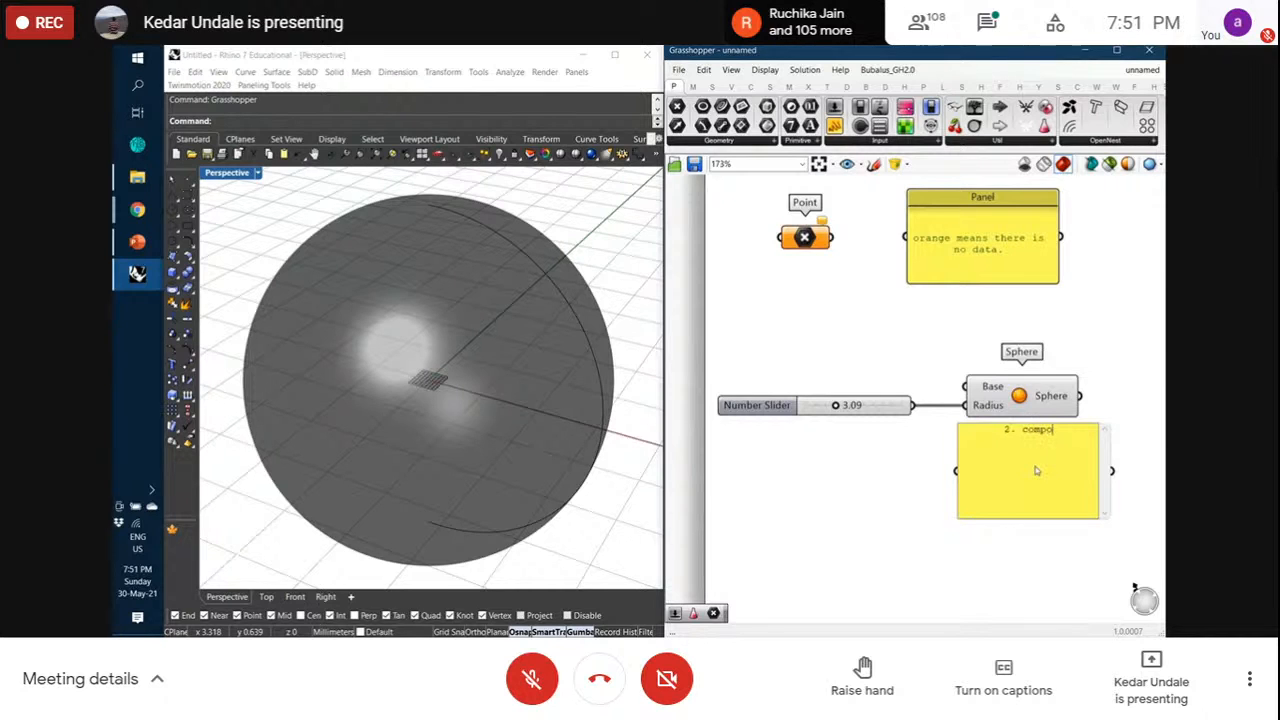
{"action": "type", "text": "nents that contai"}
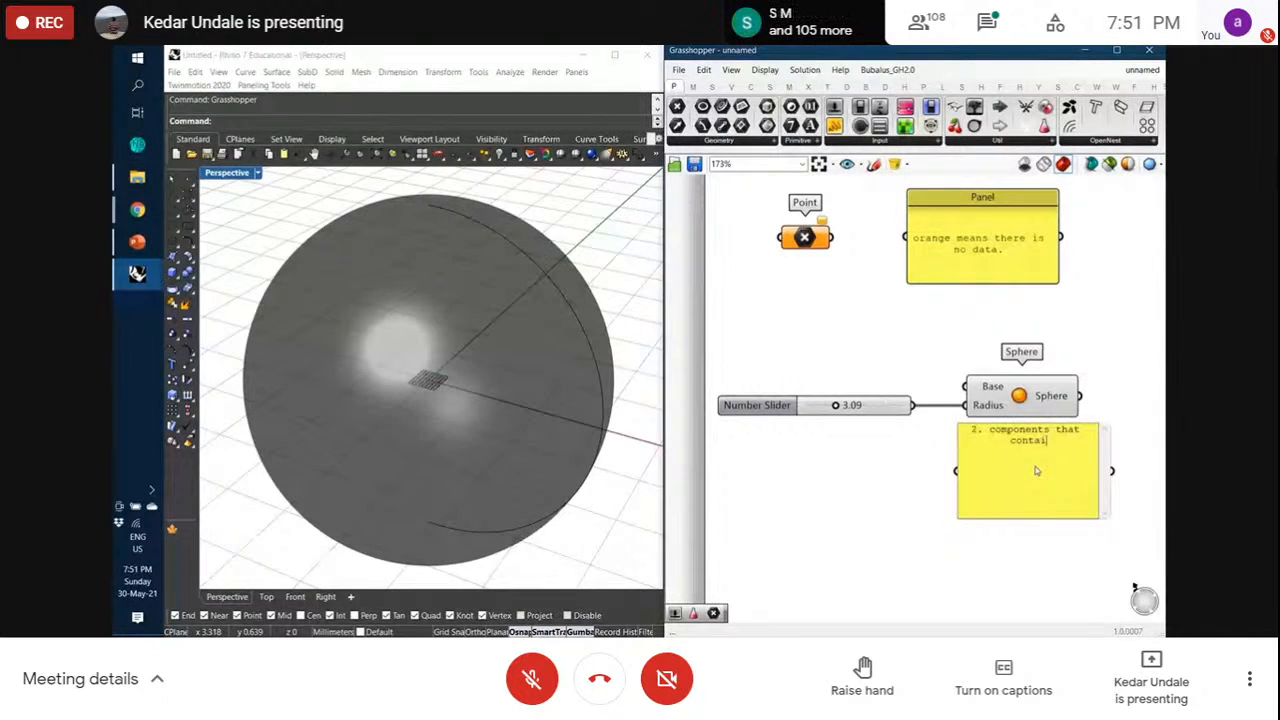
{"action": "type", "text": "n the data"}
{"action": "left_click", "coordinate": [1037, 543]}
Copy the panel to the left and relabel it '1. components that manipulate the data'
{"action": "left_click_drag", "start_coordinate": [1043, 464], "coordinate": [844, 470], "text": "alt"}
{"action": "double_click", "coordinate": [841, 455]}
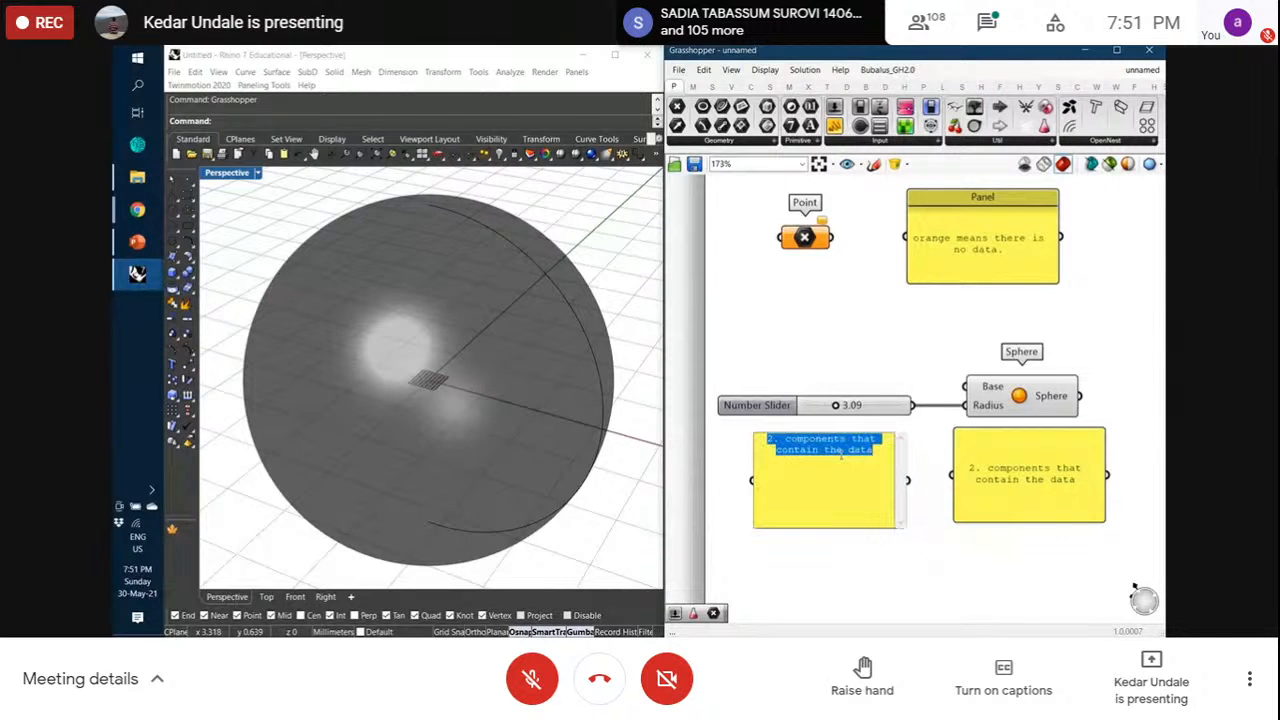
{"action": "type", "text": "1. com"}
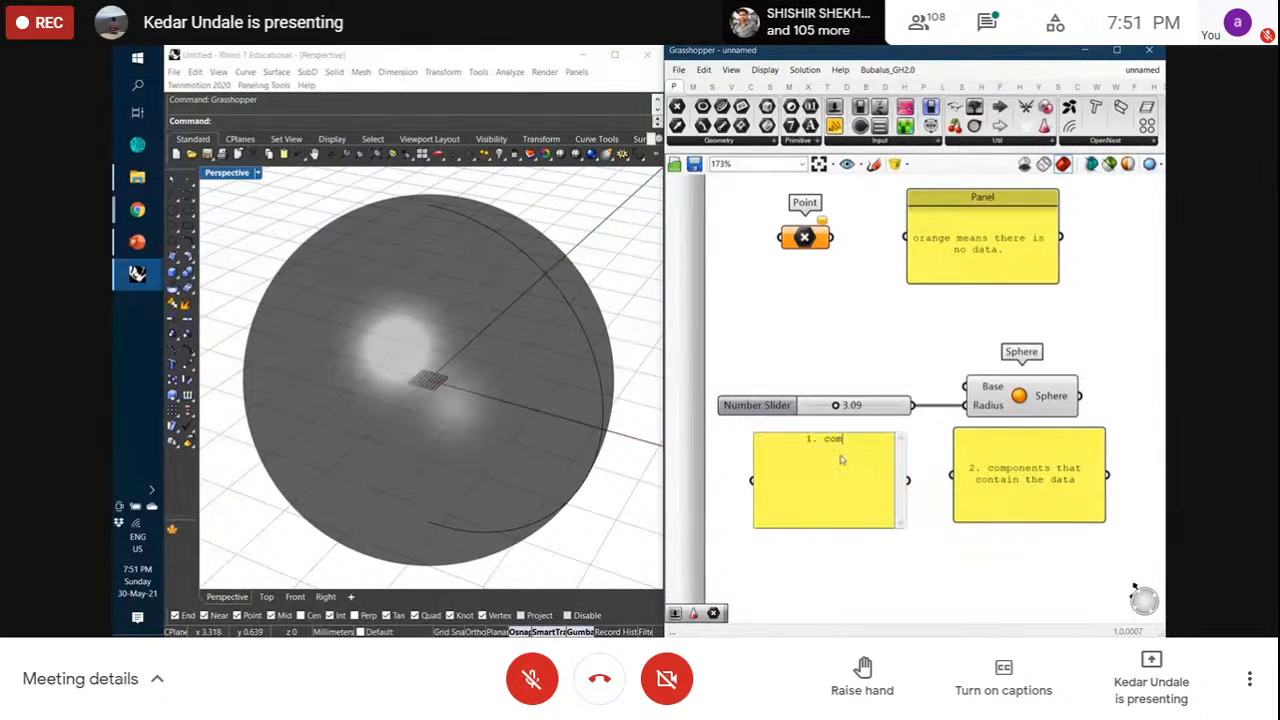
{"action": "type", "text": "ponents that manipulate the data"}
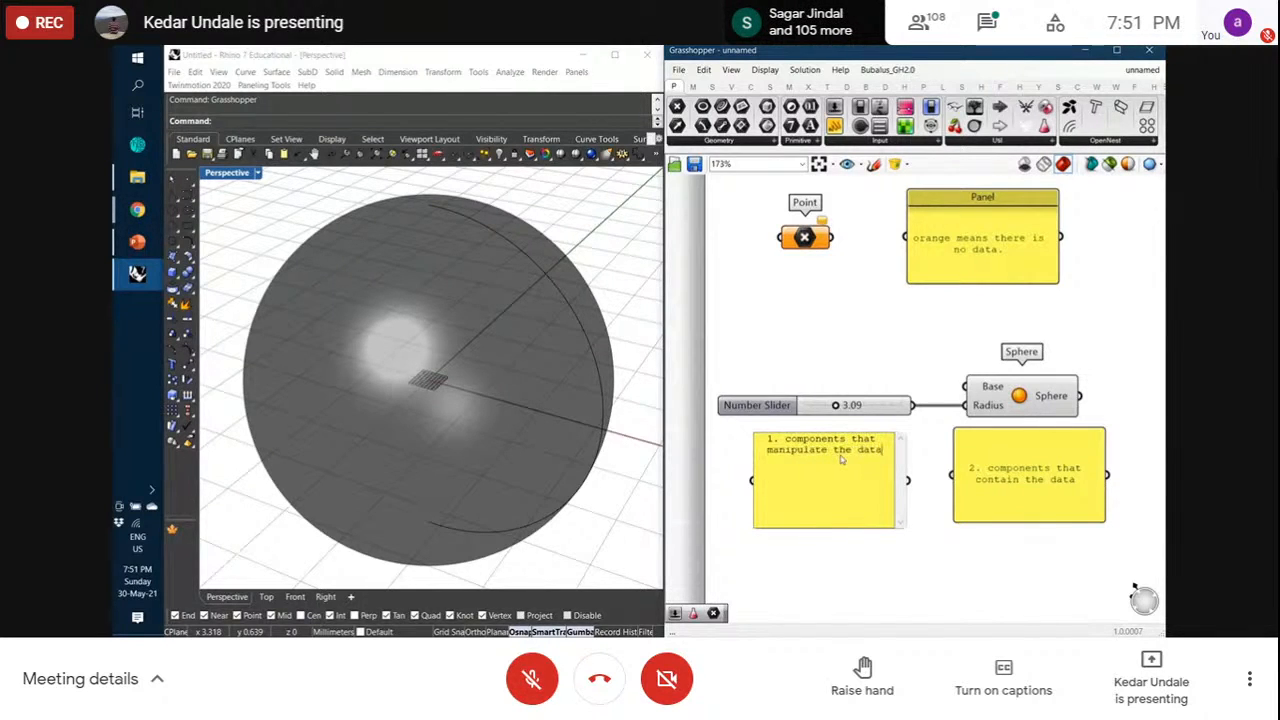
{"action": "left_click", "coordinate": [922, 614]}
Nudge panels 1 and 2 so they line up
{"action": "left_click_drag", "start_coordinate": [858, 497], "coordinate": [862, 490]}
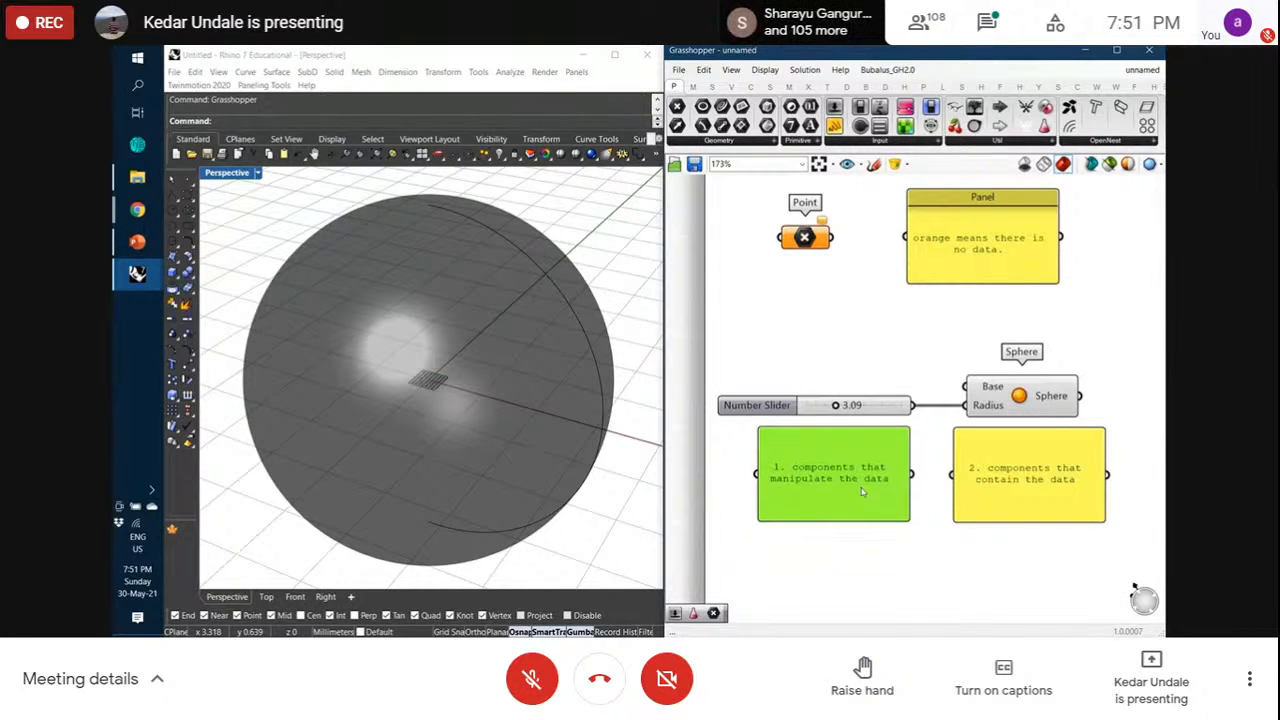
{"action": "left_click", "coordinate": [910, 535]}
{"action": "left_click_drag", "start_coordinate": [1020, 501], "coordinate": [1015, 501]}
{"action": "left_click", "coordinate": [949, 373]}
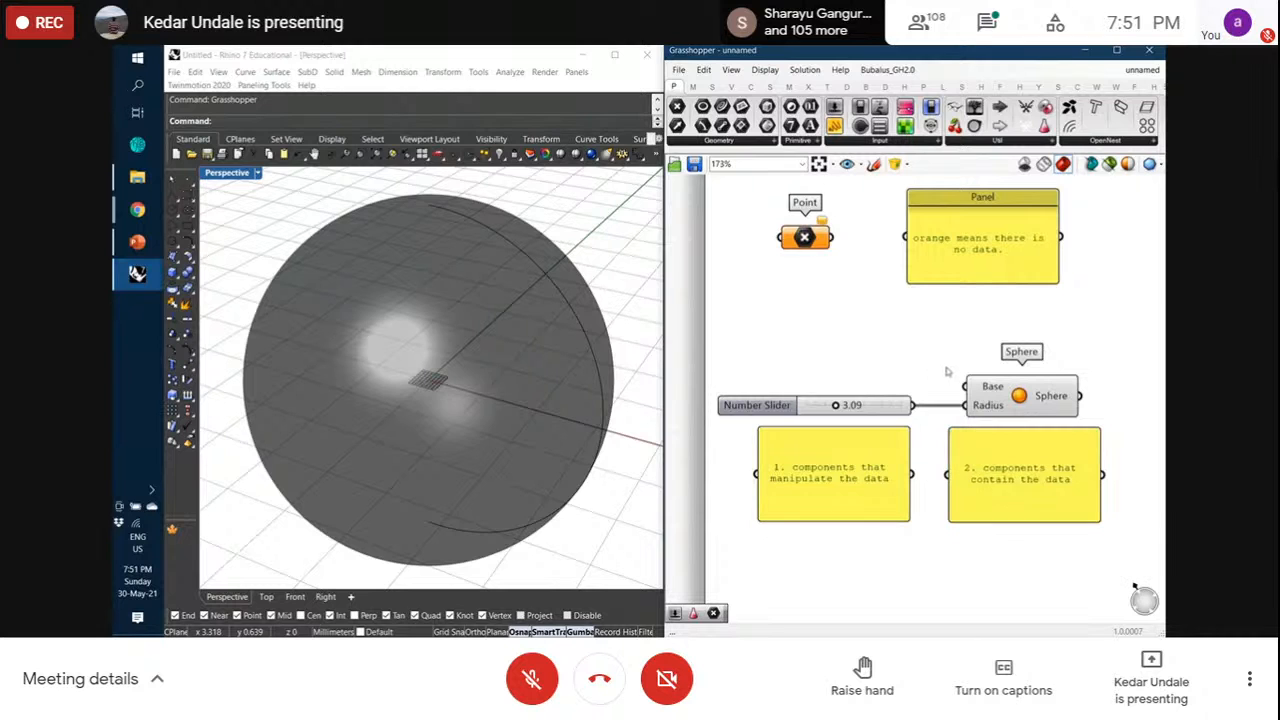
Shift the Point and its note panel slightly down and to the right
{"action": "scroll", "coordinate": [472, 401], "scroll_direction": "down", "scroll_amount": 6}
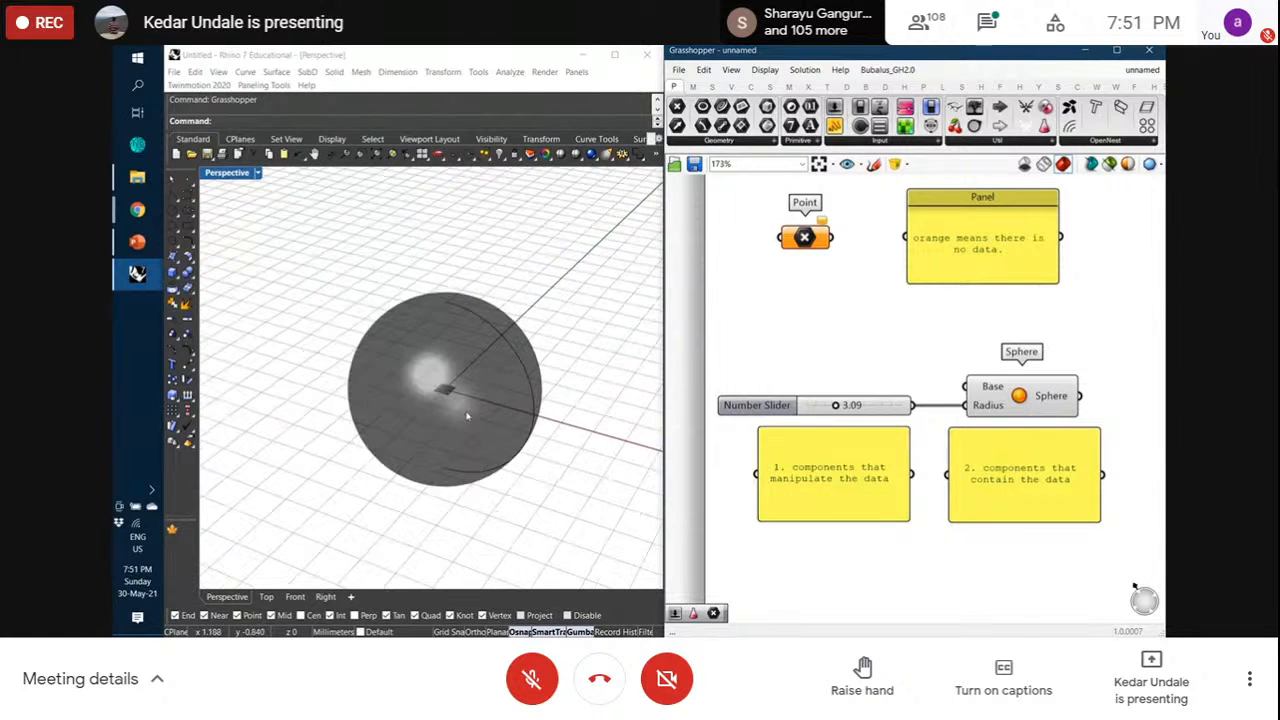
{"action": "scroll", "coordinate": [829, 439], "scroll_direction": "down", "scroll_amount": 3}
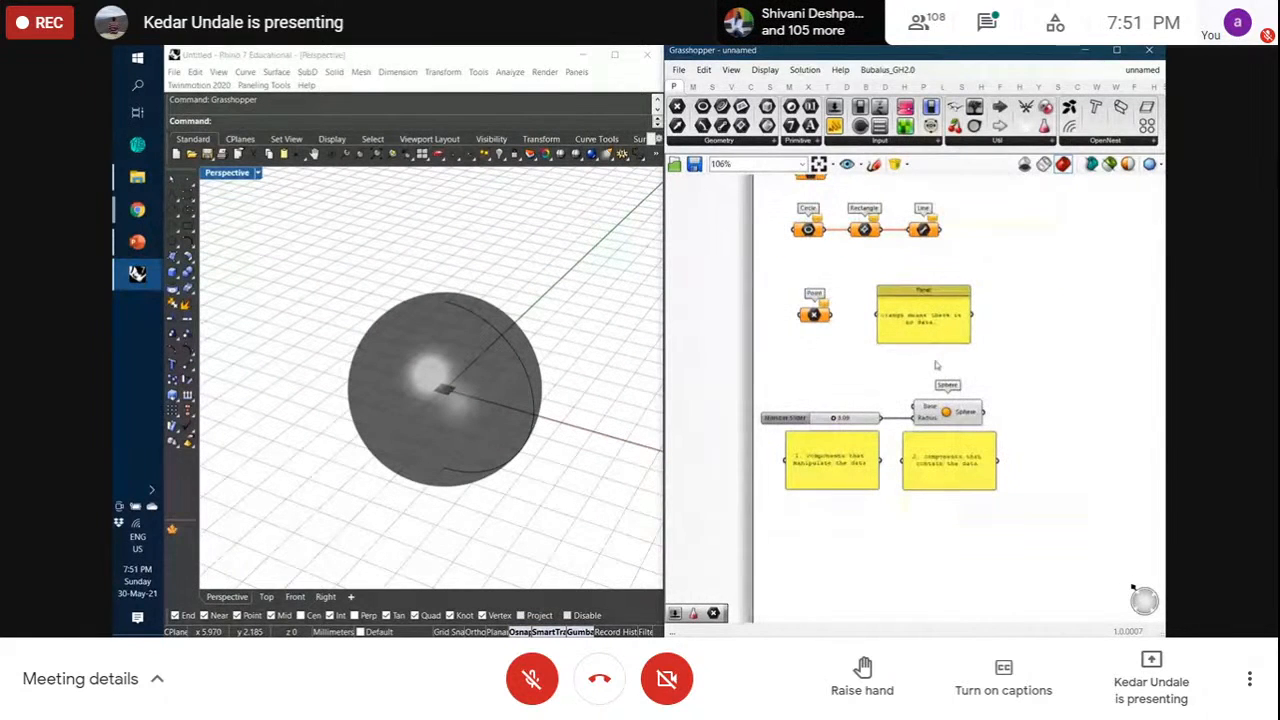
{"action": "scroll", "coordinate": [933, 418], "scroll_direction": "up", "scroll_amount": 2}
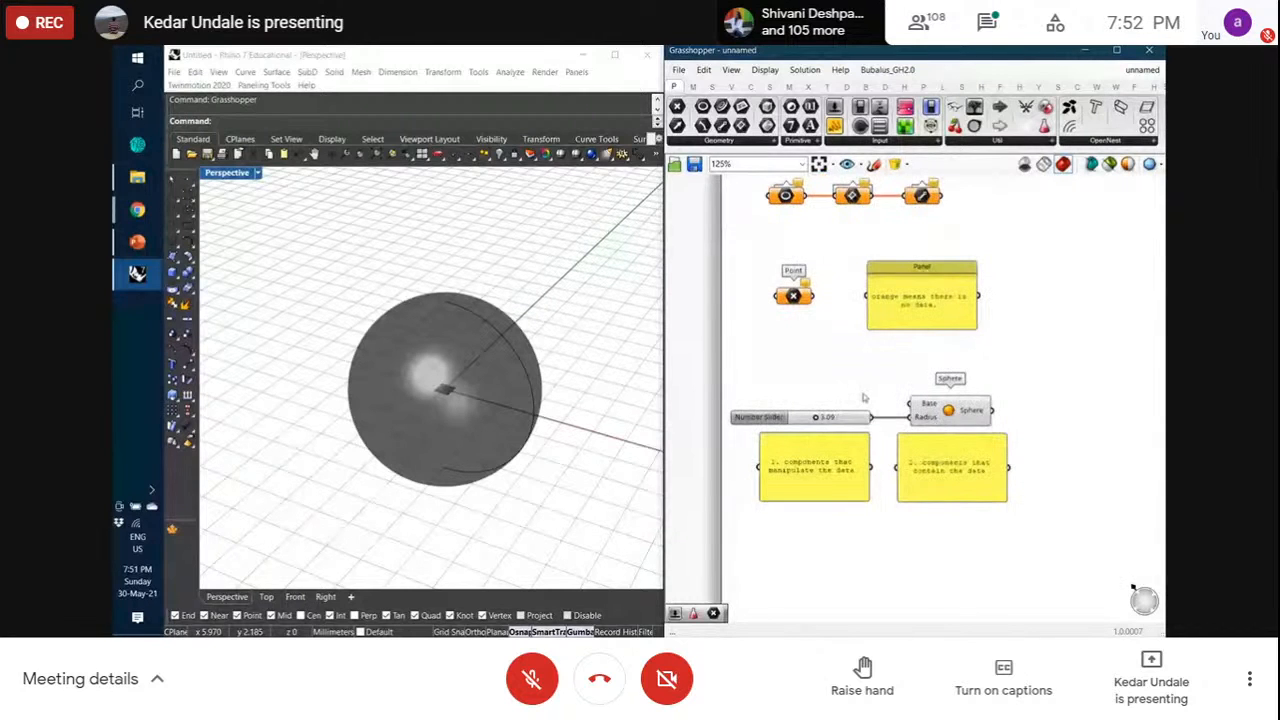
{"action": "left_click_drag", "start_coordinate": [880, 367], "coordinate": [786, 287]}
{"action": "left_click_drag", "start_coordinate": [903, 304], "coordinate": [932, 329]}
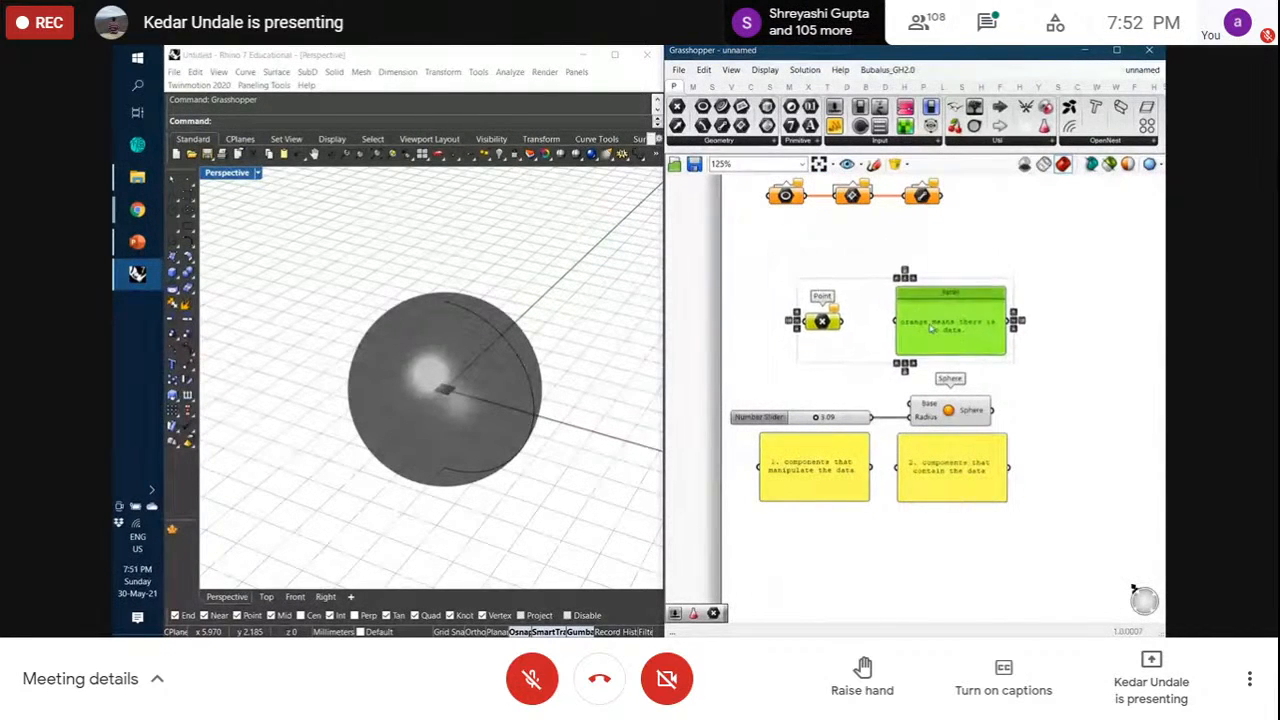
{"action": "left_click", "coordinate": [862, 266]}
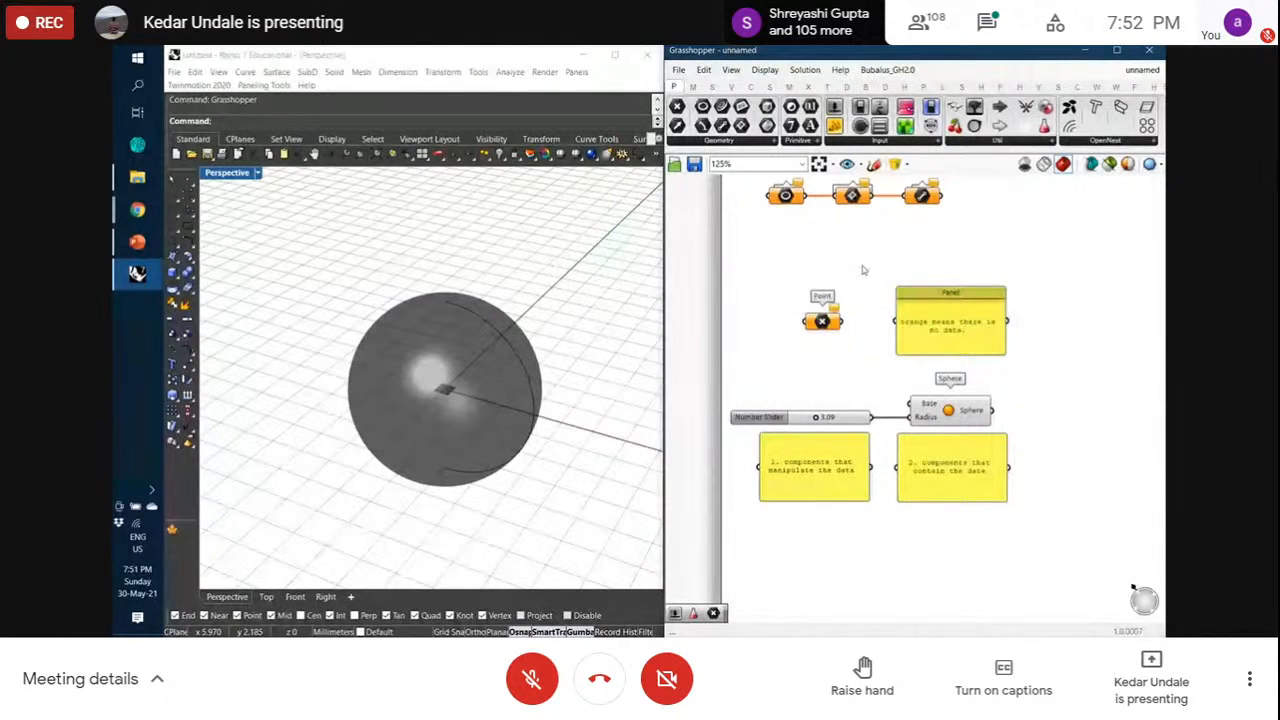
Move the two numbered panels down slightly
{"action": "left_click_drag", "start_coordinate": [960, 543], "coordinate": [917, 481]}
{"action": "left_click", "coordinate": [861, 374]}
{"action": "scroll", "coordinate": [864, 368], "scroll_direction": "down", "scroll_amount": 2}
Add a second Sphere from the Surface Primitive components below the numbered panels
{"action": "scroll", "coordinate": [906, 538], "scroll_direction": "up", "scroll_amount": 2}
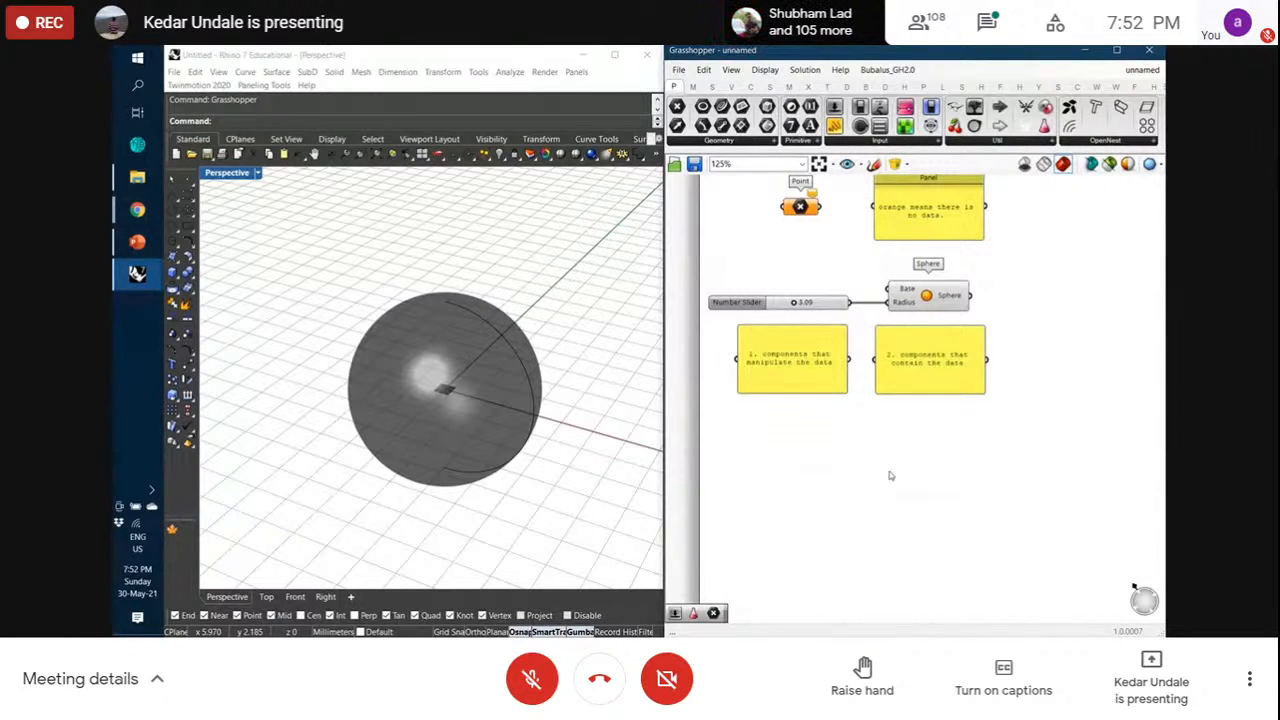
{"action": "left_click", "coordinate": [769, 86]}
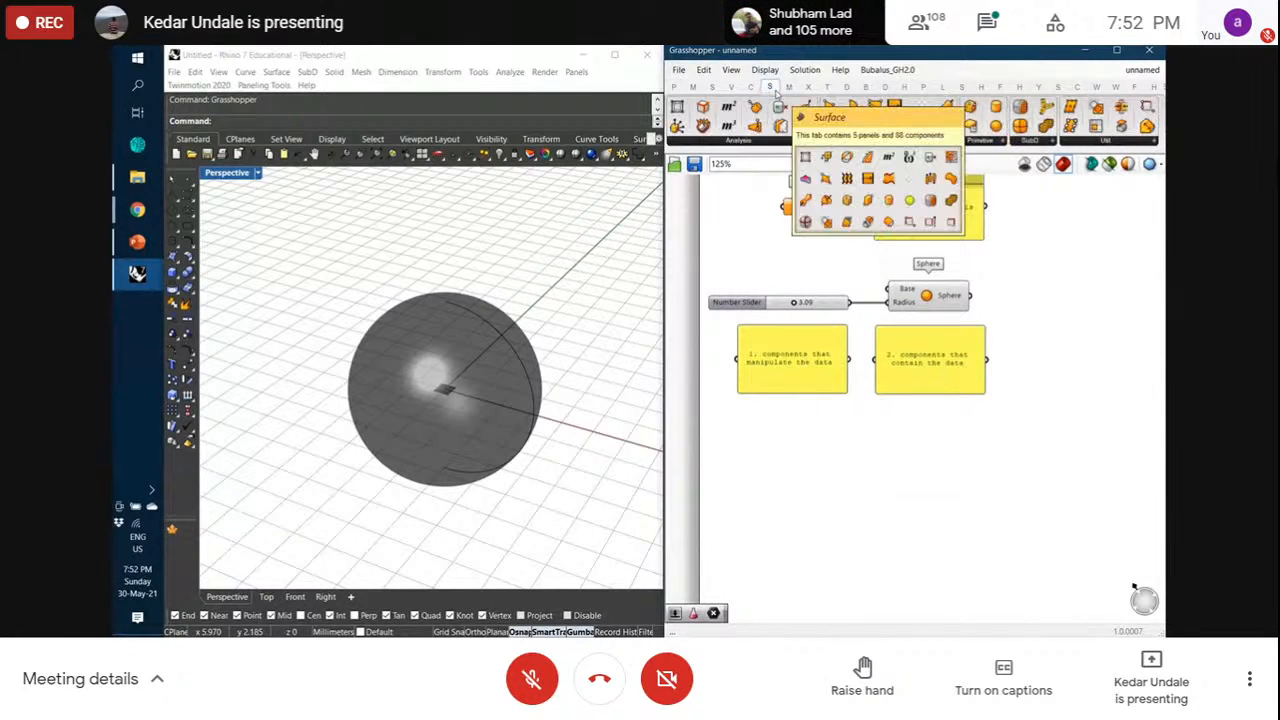
{"action": "left_click", "coordinate": [1025, 144]}
{"action": "left_click", "coordinate": [990, 142]}
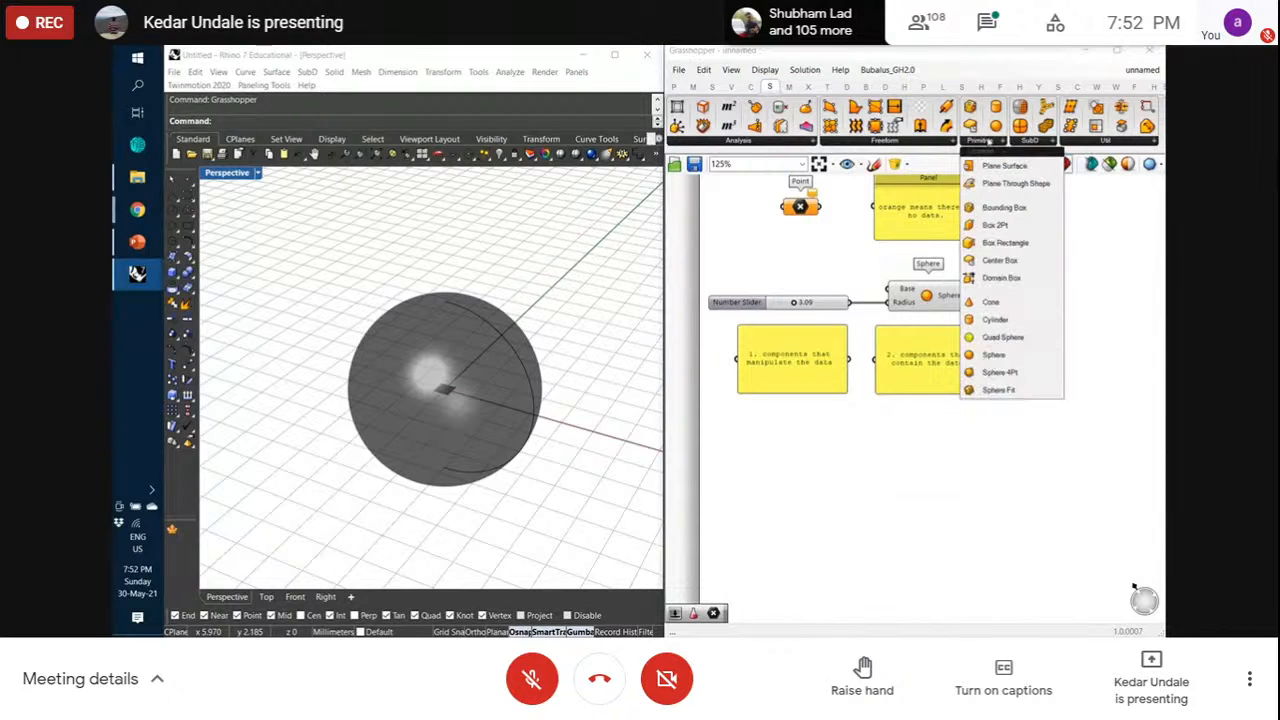
{"action": "left_click", "coordinate": [840, 465]}
{"action": "scroll", "coordinate": [827, 488], "scroll_direction": "up", "scroll_amount": 2}
{"action": "left_click_drag", "start_coordinate": [861, 459], "coordinate": [840, 467]}
{"action": "left_click", "coordinate": [915, 501]}
Compare the original and new Sphere previews, orbiting the Rhino view around both spheres
{"action": "scroll", "coordinate": [472, 368], "scroll_direction": "up", "scroll_amount": 4}
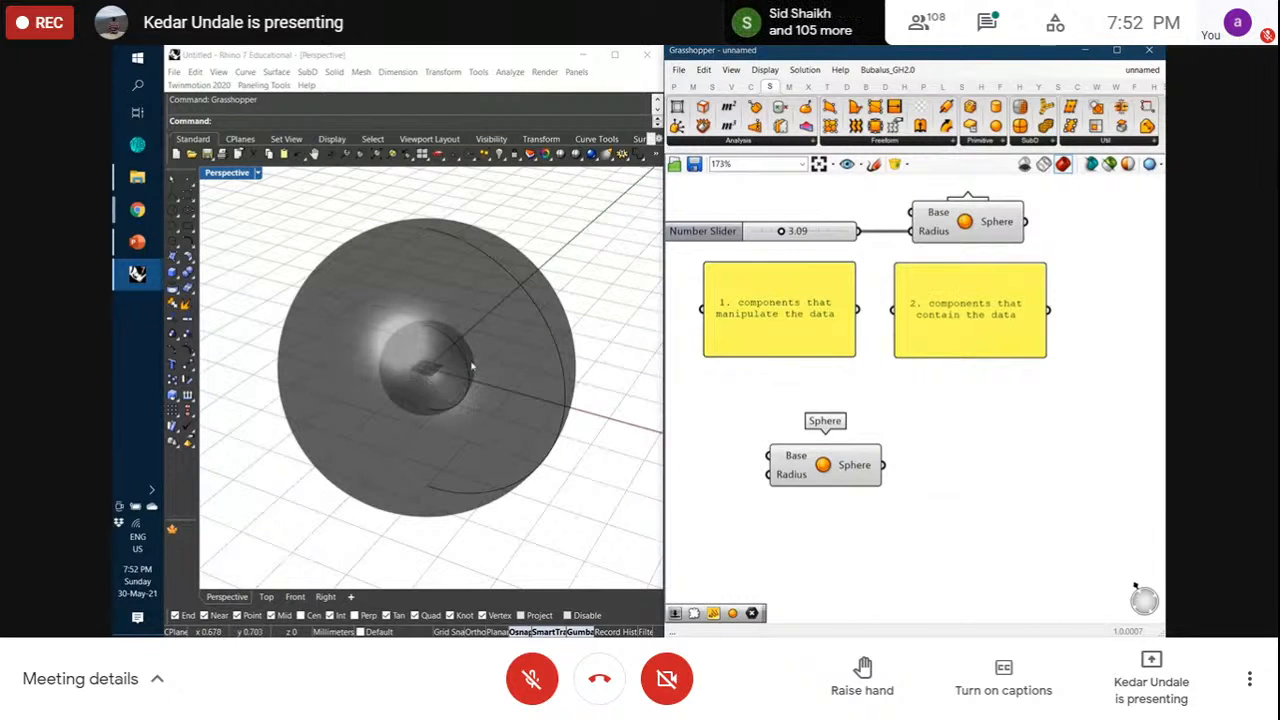
{"action": "left_click", "coordinate": [974, 226]}
{"action": "left_click", "coordinate": [836, 457]}
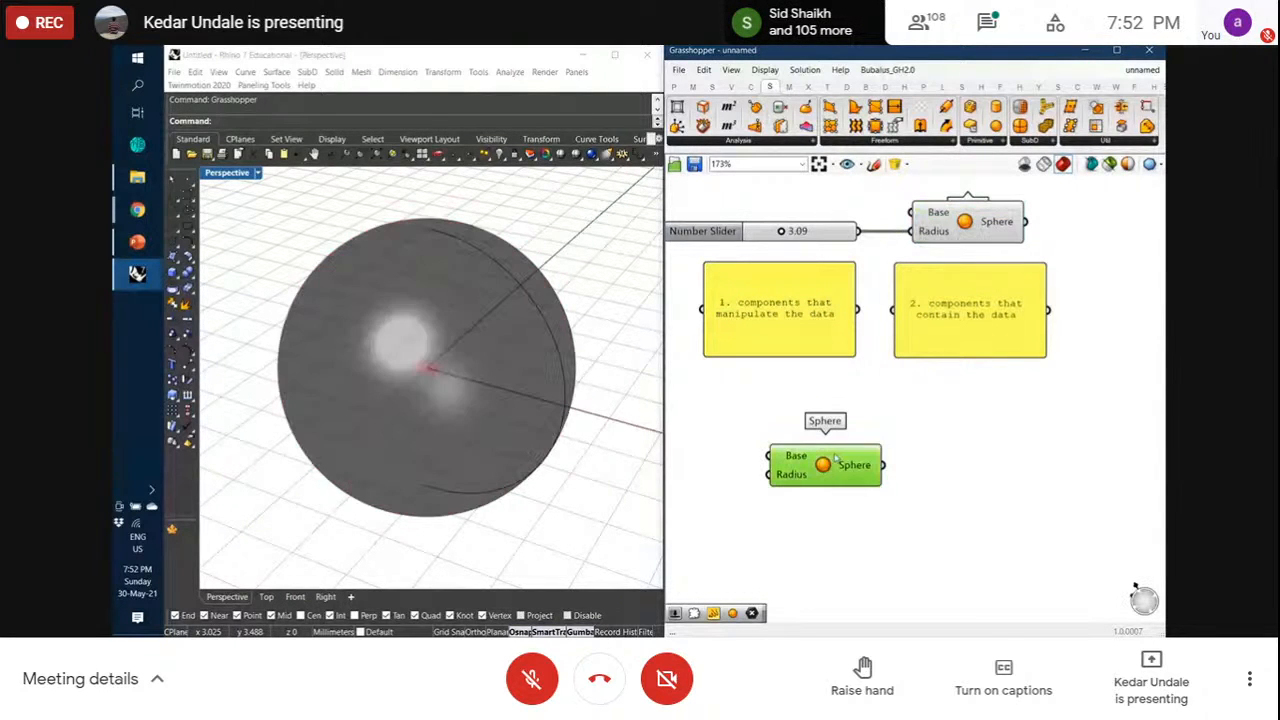
{"action": "left_click", "coordinate": [1006, 501]}
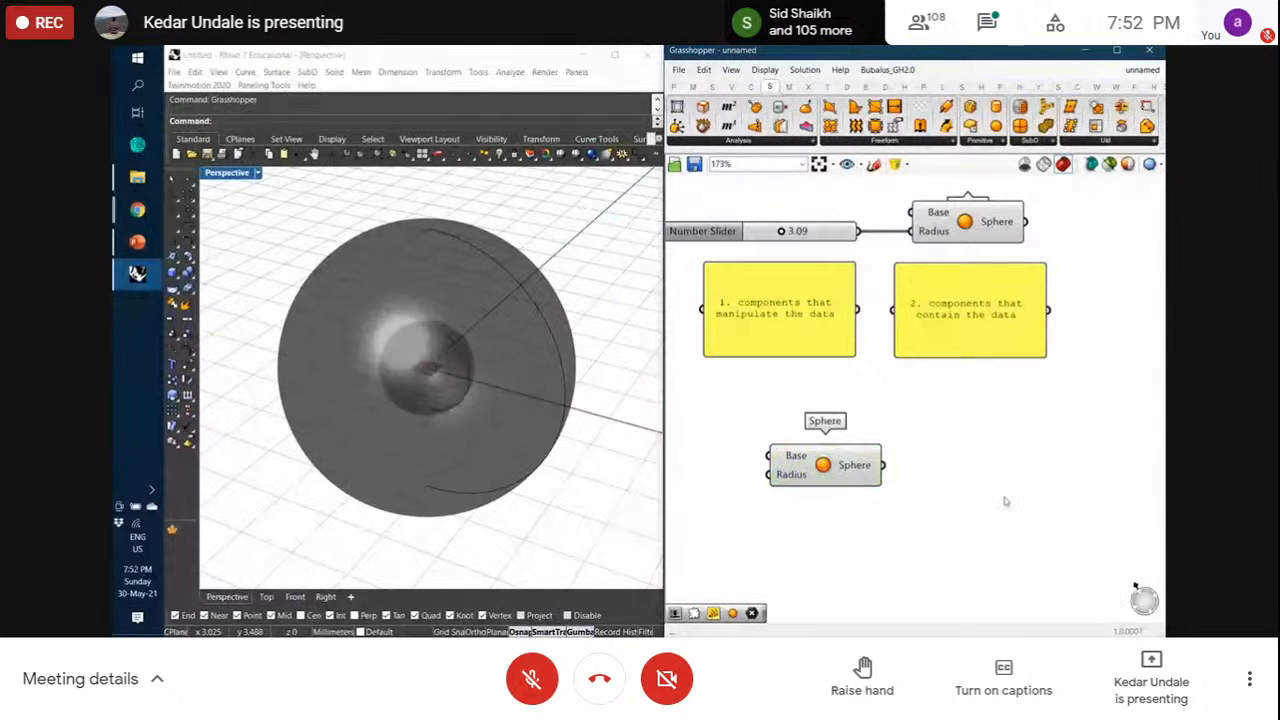
{"action": "right_click_drag", "start_coordinate": [399, 394], "coordinate": [445, 364]}
{"action": "left_click_drag", "start_coordinate": [826, 465], "coordinate": [811, 472]}
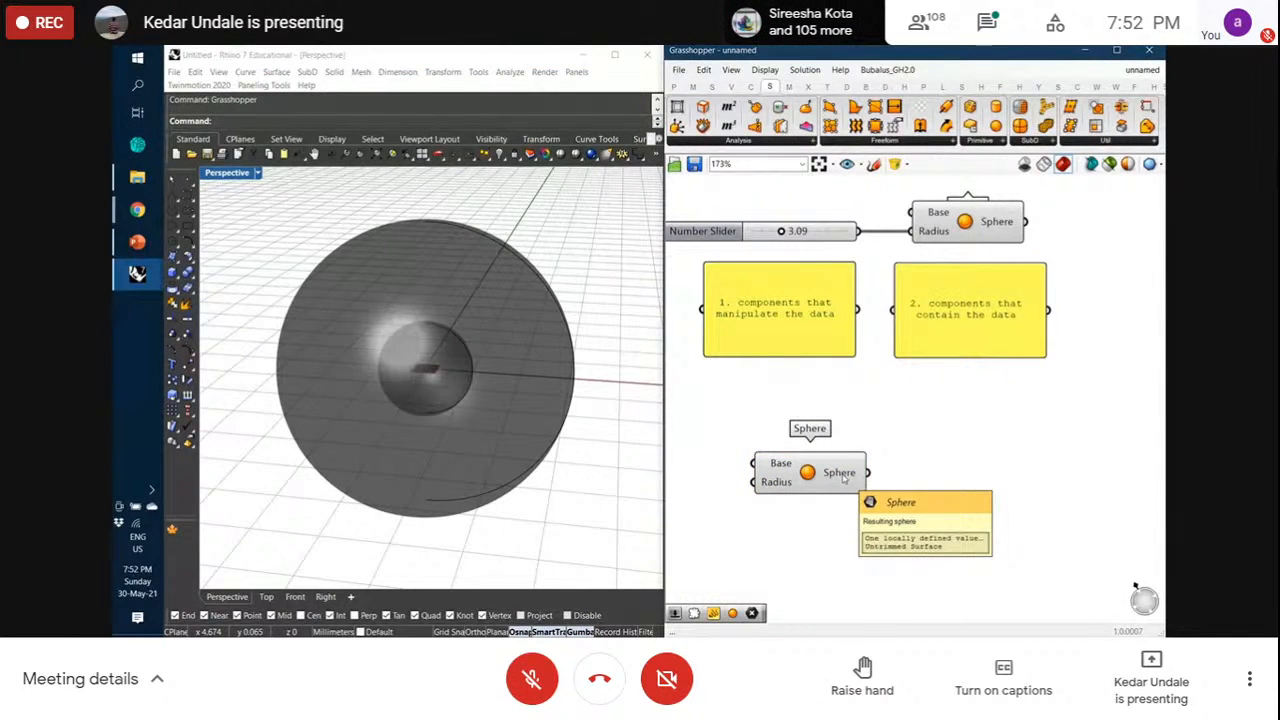
Nudge the lower Sphere component up and right and bring up the Params components
{"action": "left_click_drag", "start_coordinate": [845, 480], "coordinate": [851, 469]}
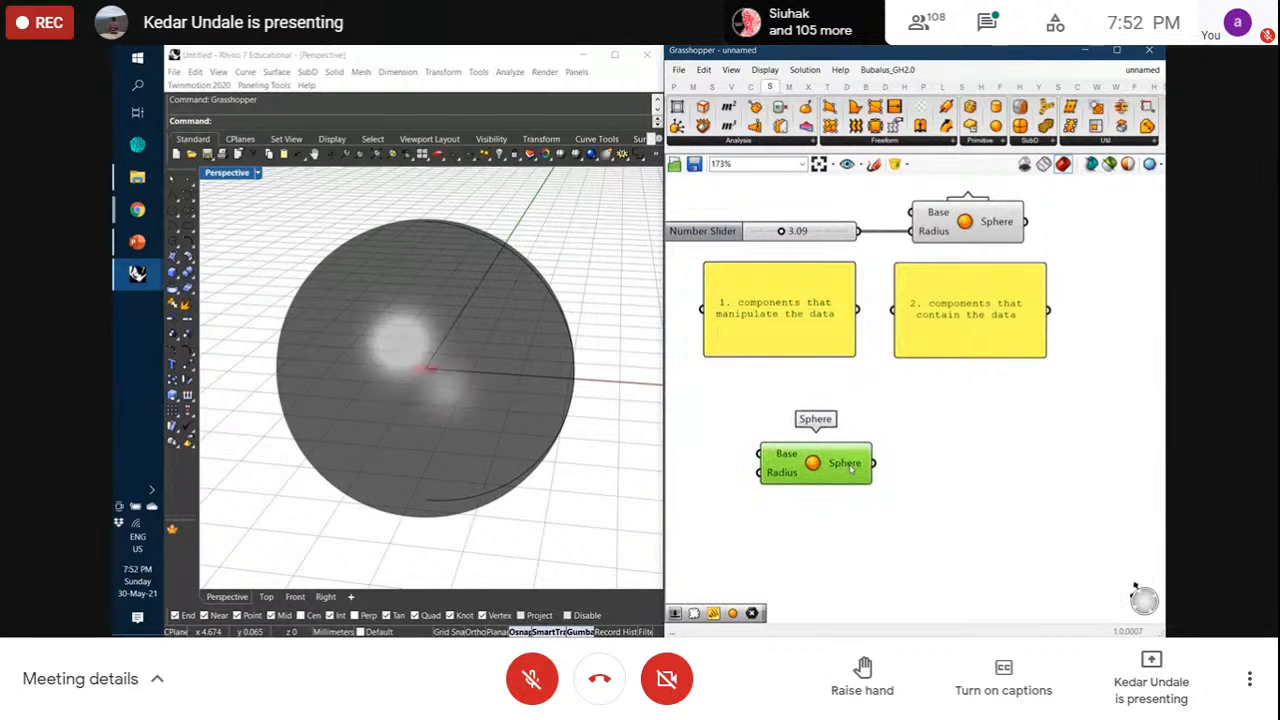
{"action": "left_click", "coordinate": [937, 445]}
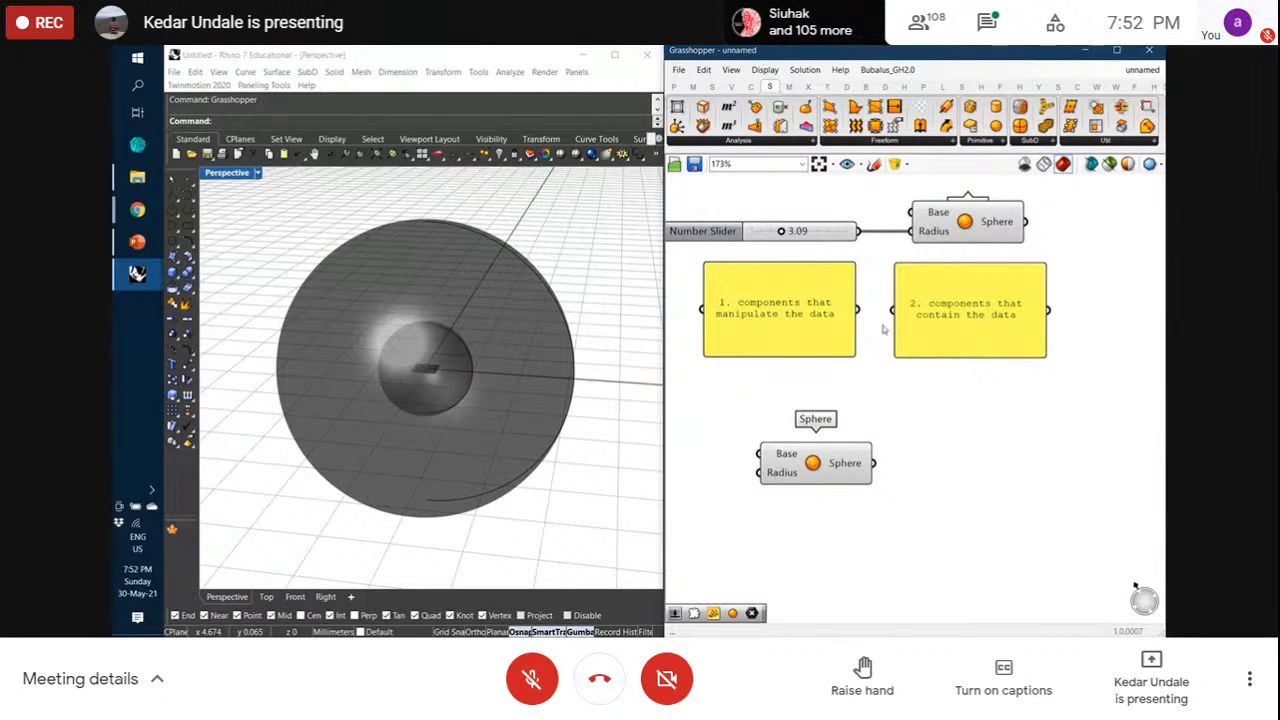
{"action": "left_click", "coordinate": [677, 87]}
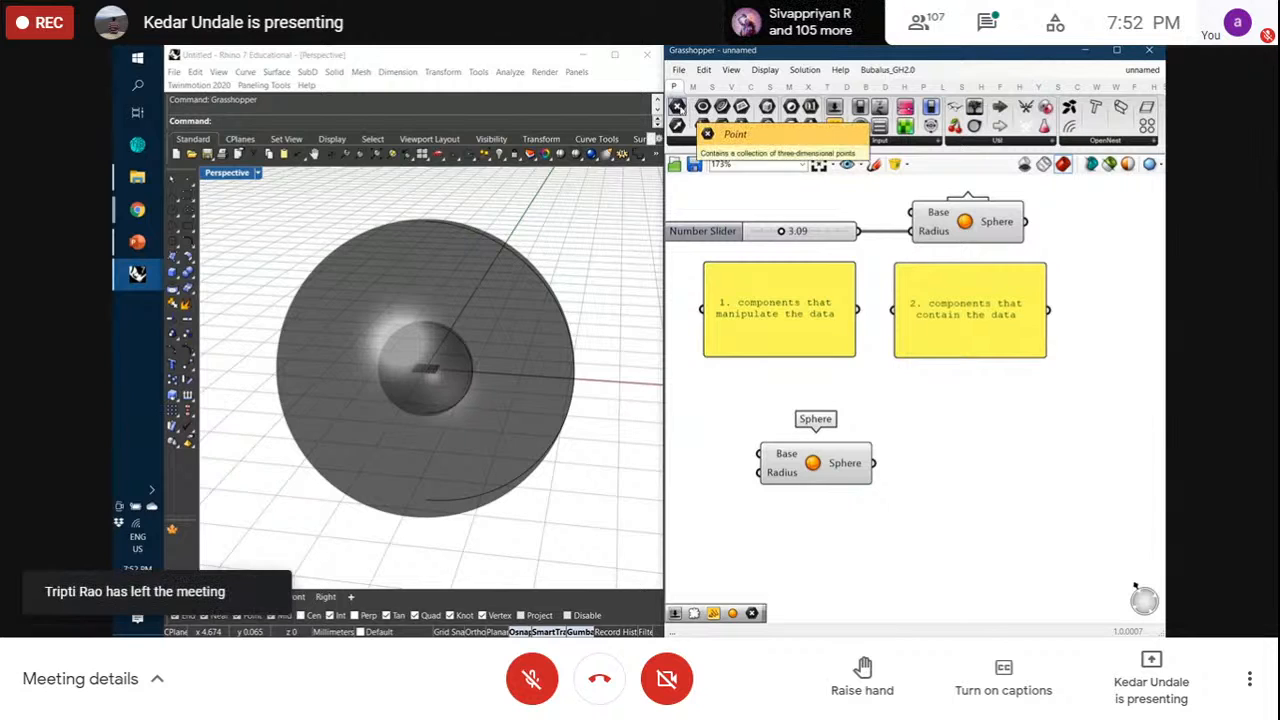
Place a Point parameter and wire the lower Sphere into it, producing a Surface-to-Point conversion error
{"action": "left_click_drag", "start_coordinate": [678, 107], "coordinate": [978, 448]}
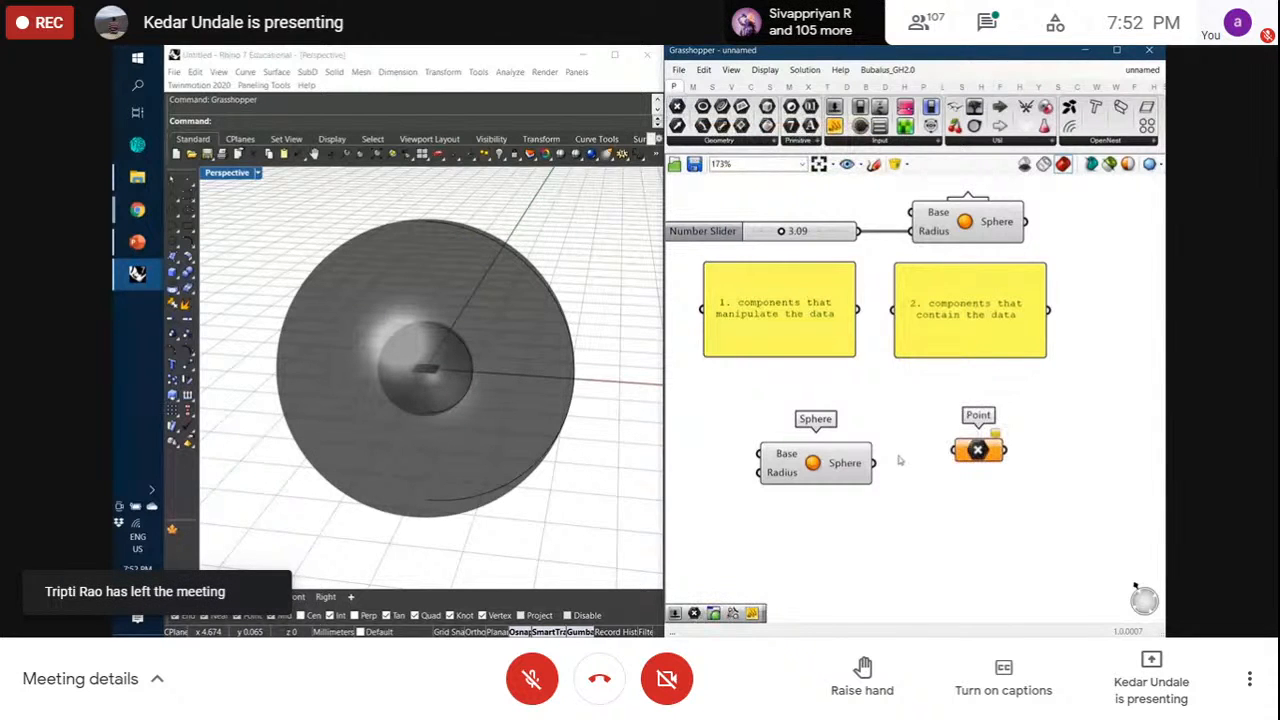
{"action": "left_click_drag", "start_coordinate": [877, 464], "coordinate": [948, 462]}
{"action": "left_click", "coordinate": [911, 420]}
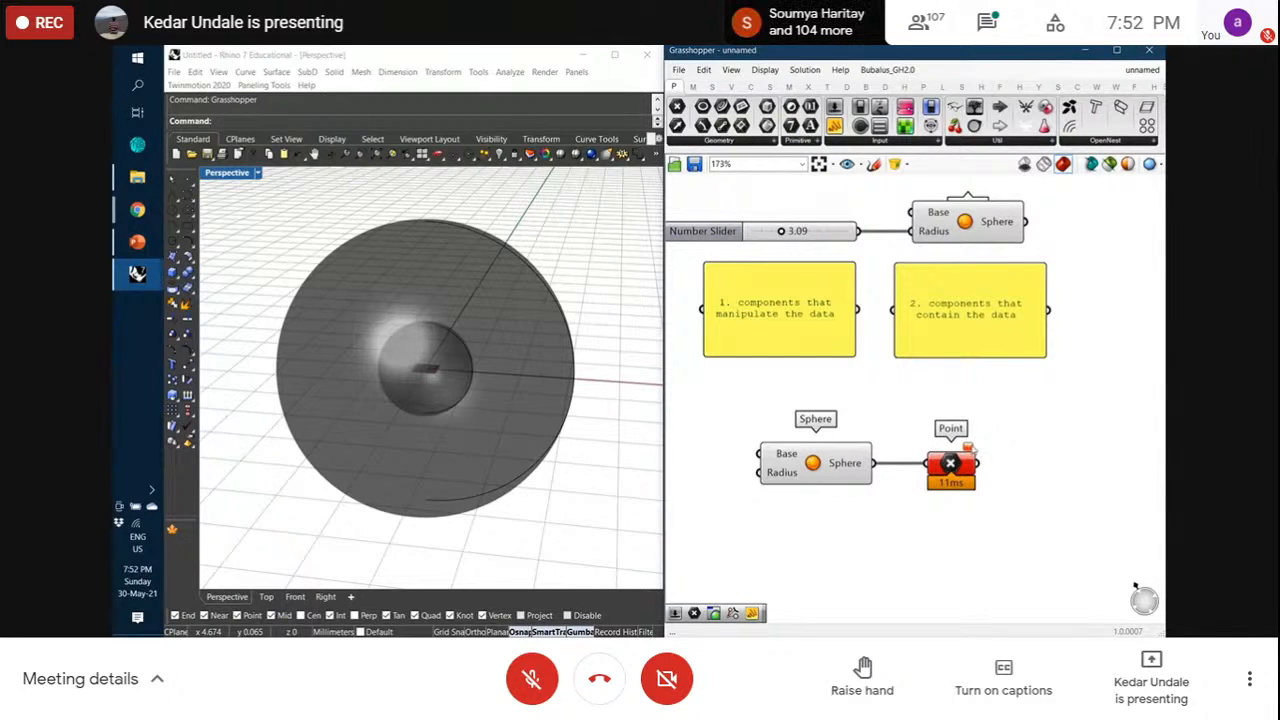
{"action": "mouse_move", "coordinate": [967, 448]}
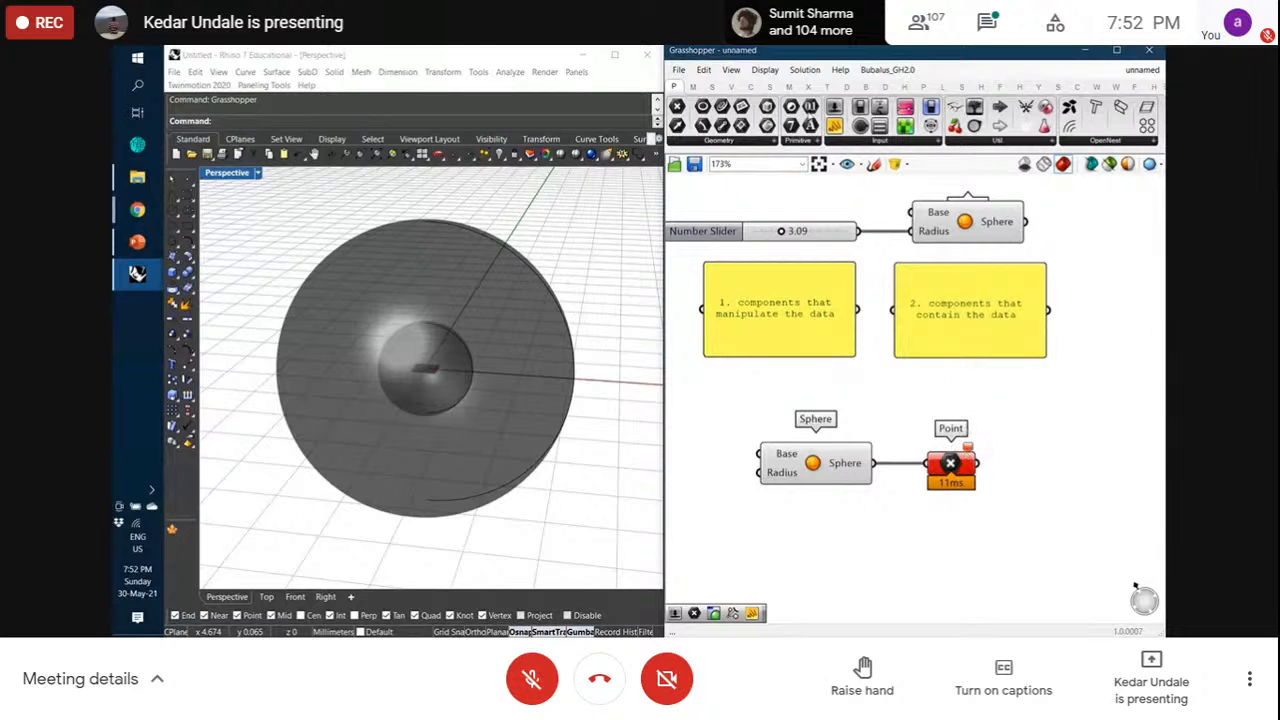
{"action": "left_click", "coordinate": [764, 70]}
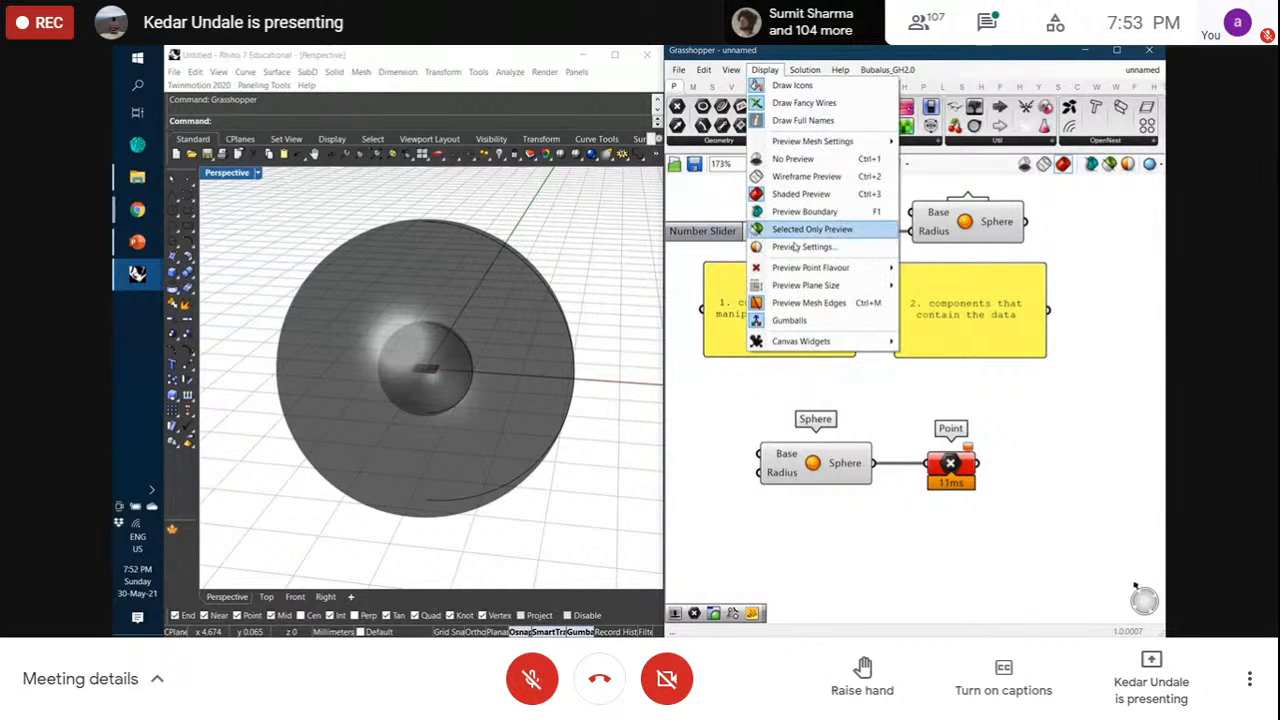
{"action": "mouse_move", "coordinate": [812, 344]}
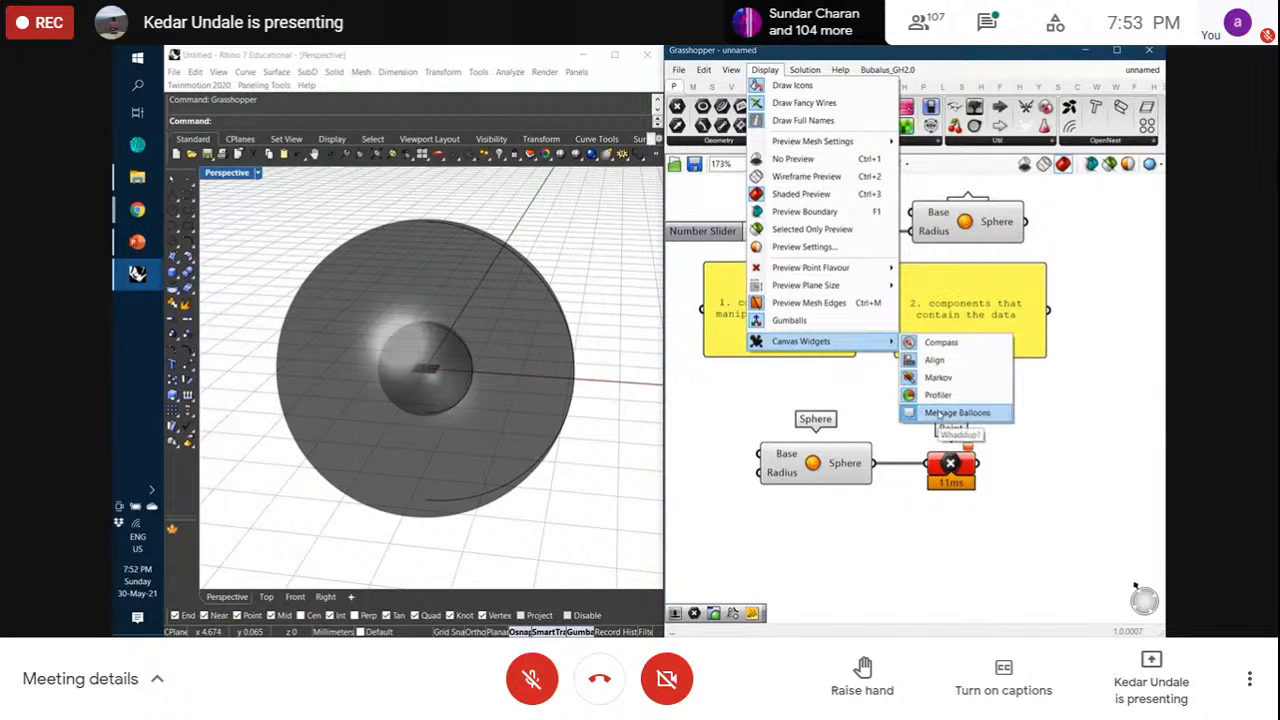
{"action": "left_click", "coordinate": [766, 72]}
{"action": "left_click", "coordinate": [766, 72]}
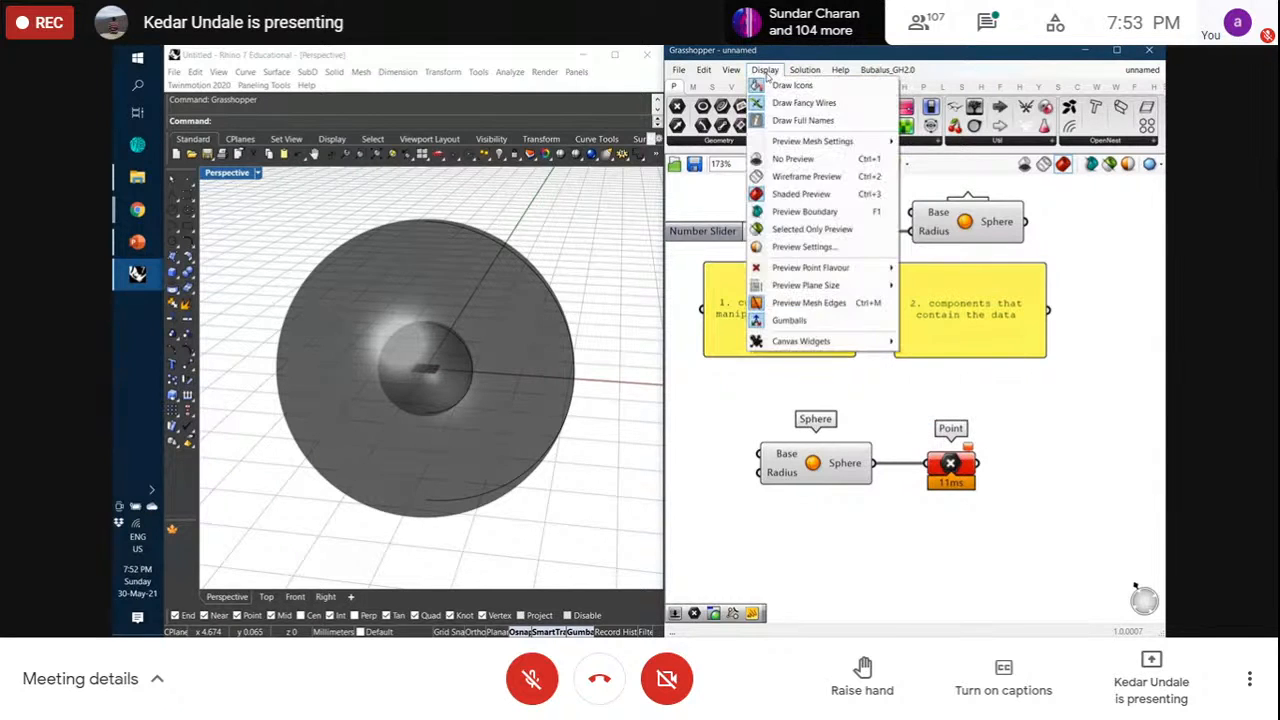
{"action": "mouse_move", "coordinate": [830, 341]}
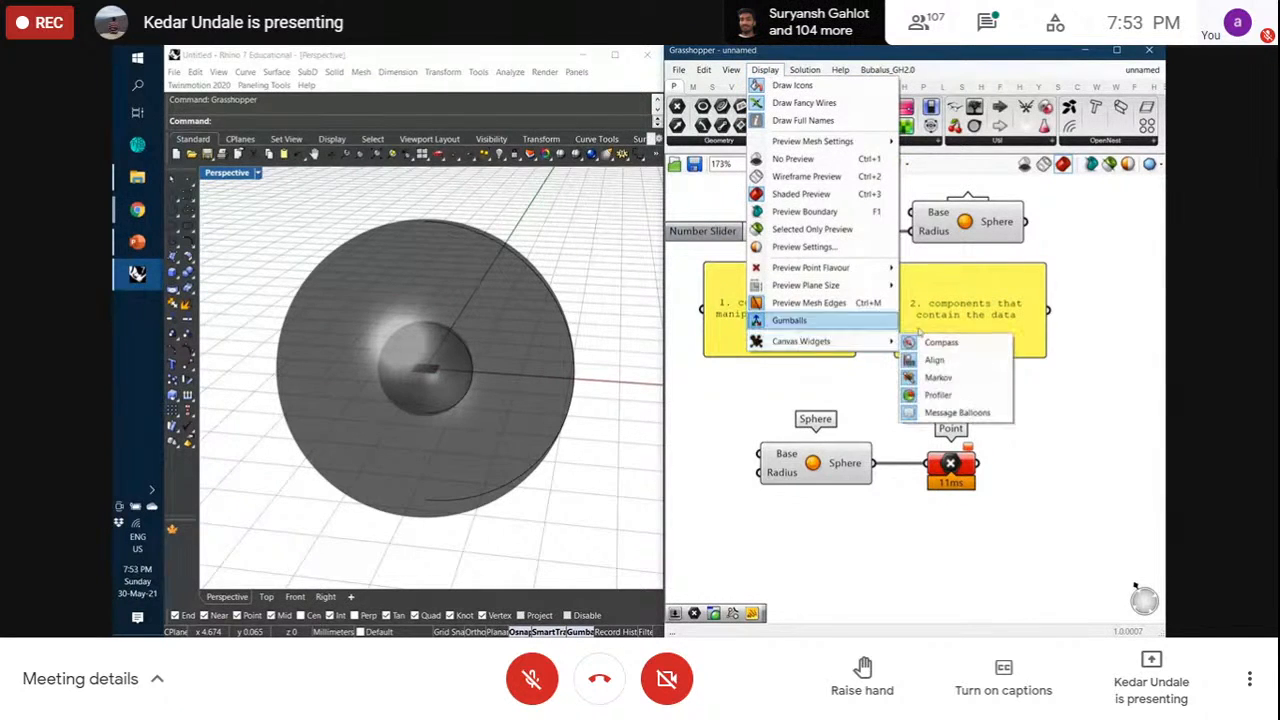
{"action": "mouse_move", "coordinate": [875, 341]}
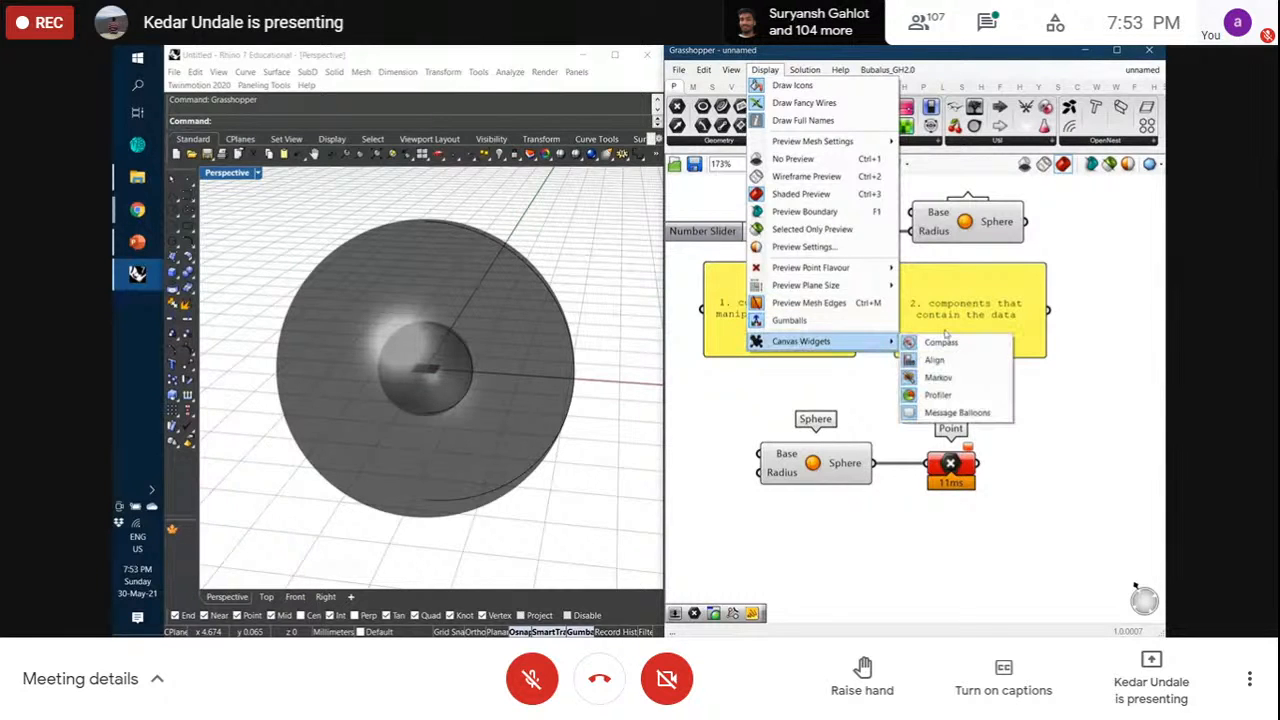
{"action": "left_click", "coordinate": [958, 413]}
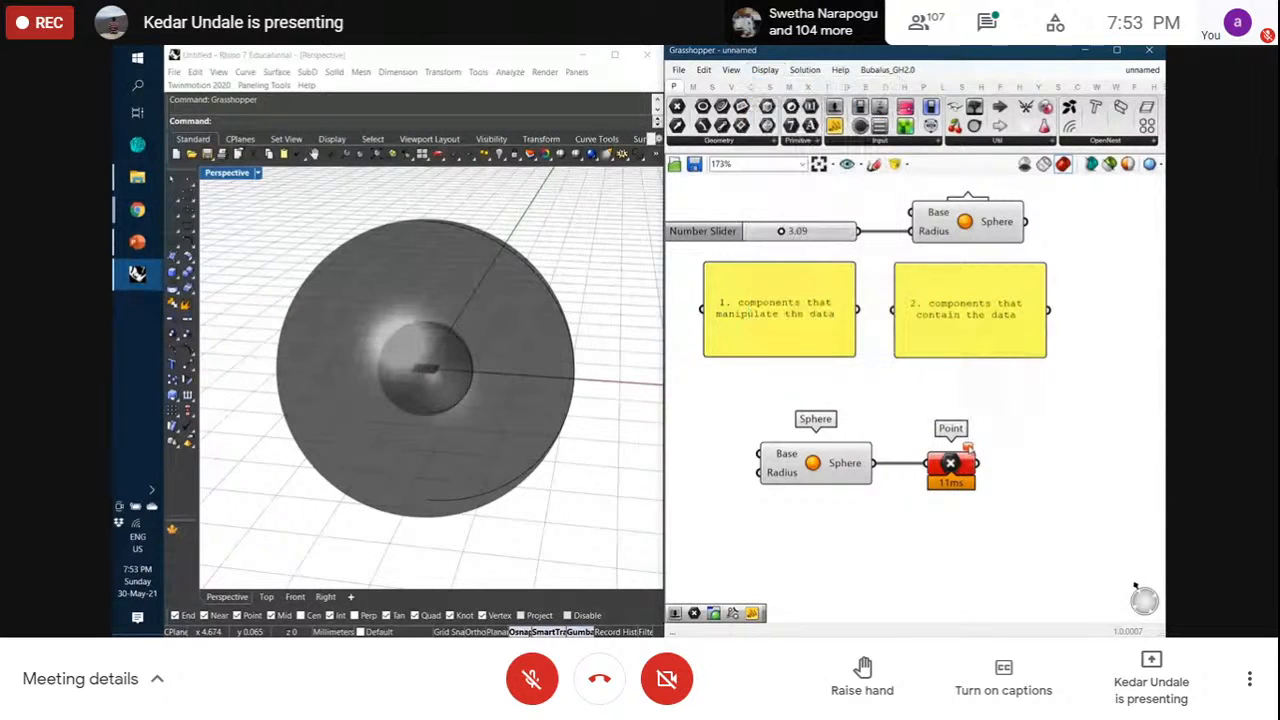
{"action": "left_click", "coordinate": [764, 69]}
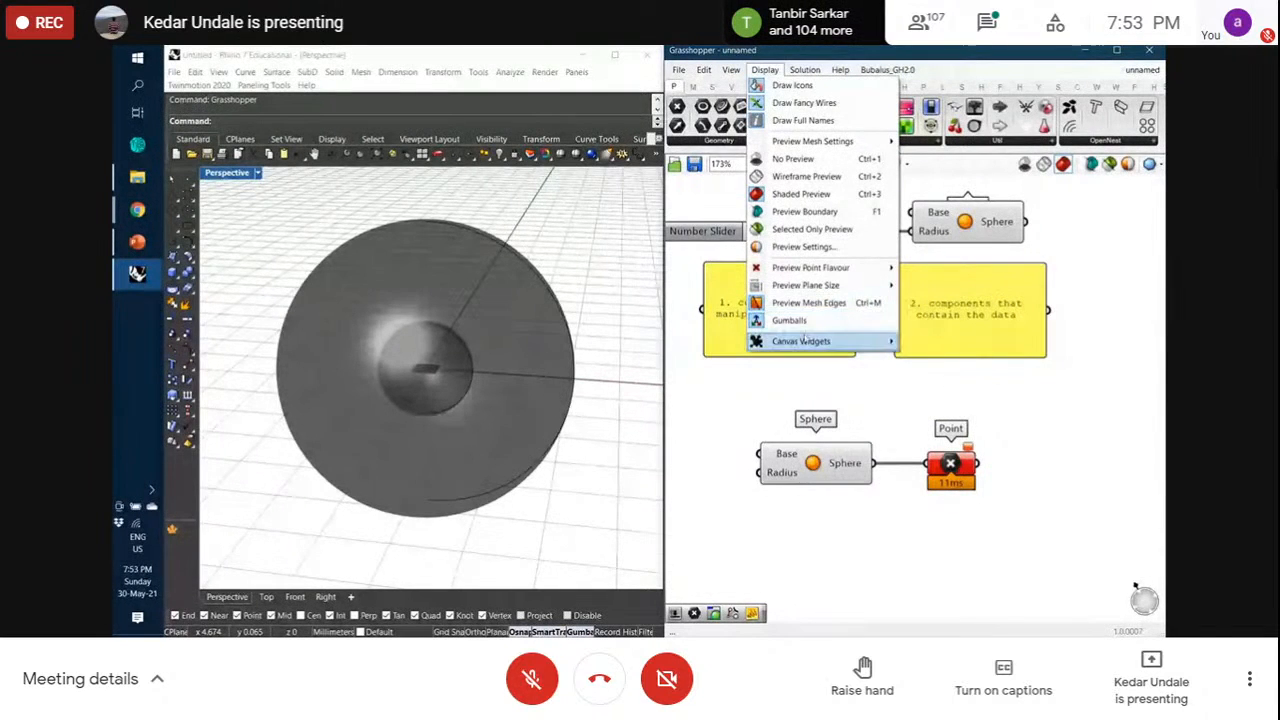
{"action": "left_click", "coordinate": [948, 412]}
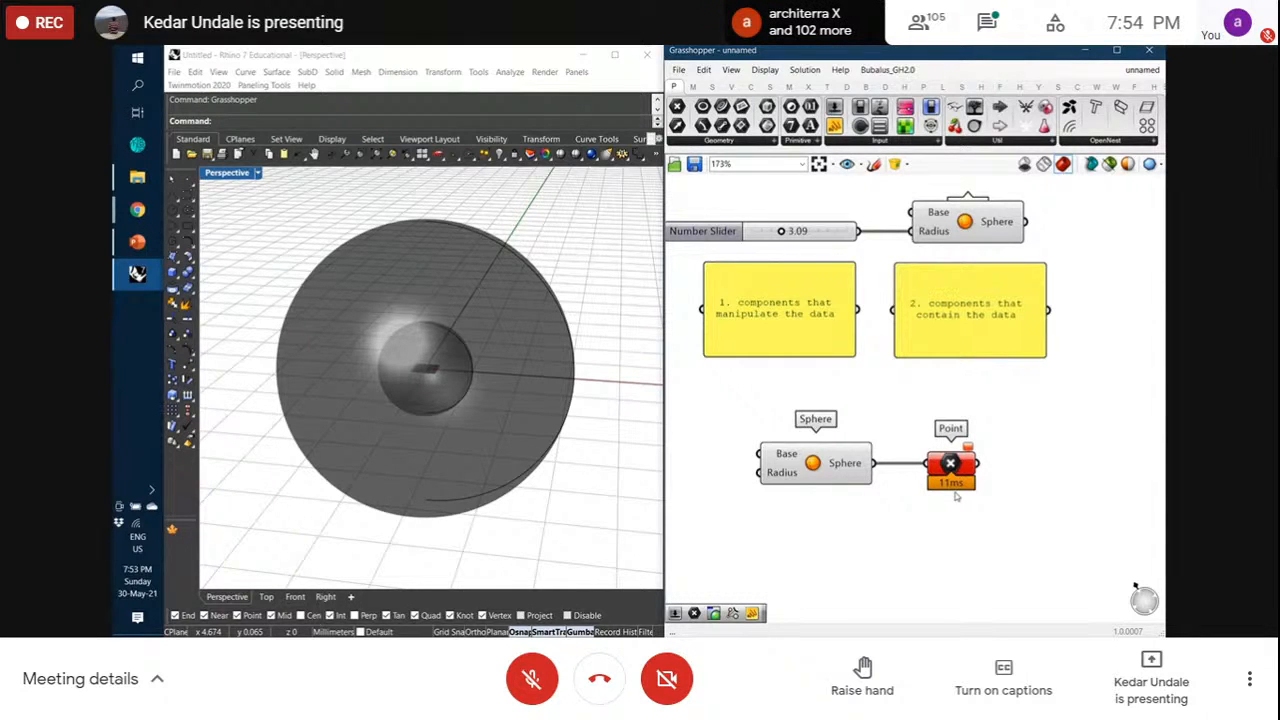
Orbit around the spheres in Rhino and zoom the Grasshopper canvas out to about 77%
{"action": "right_click_drag", "start_coordinate": [558, 398], "coordinate": [492, 403]}
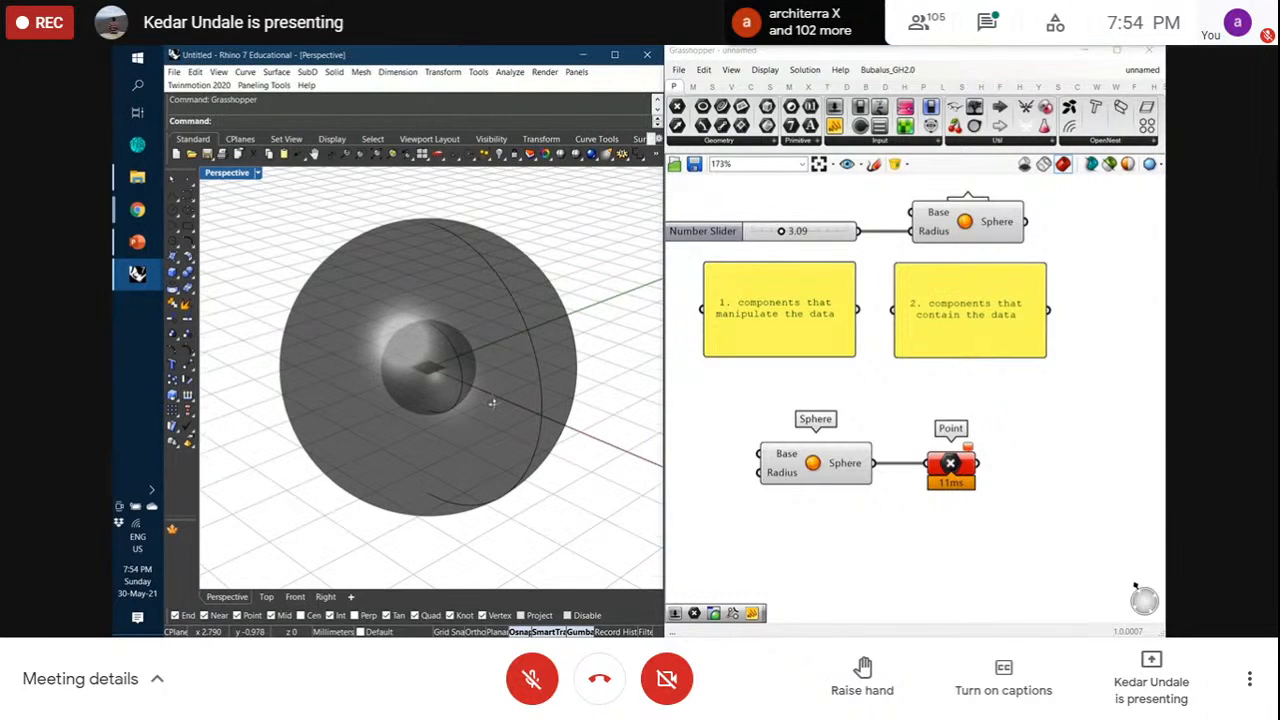
{"action": "scroll", "coordinate": [918, 485], "scroll_direction": "down", "scroll_amount": 5}
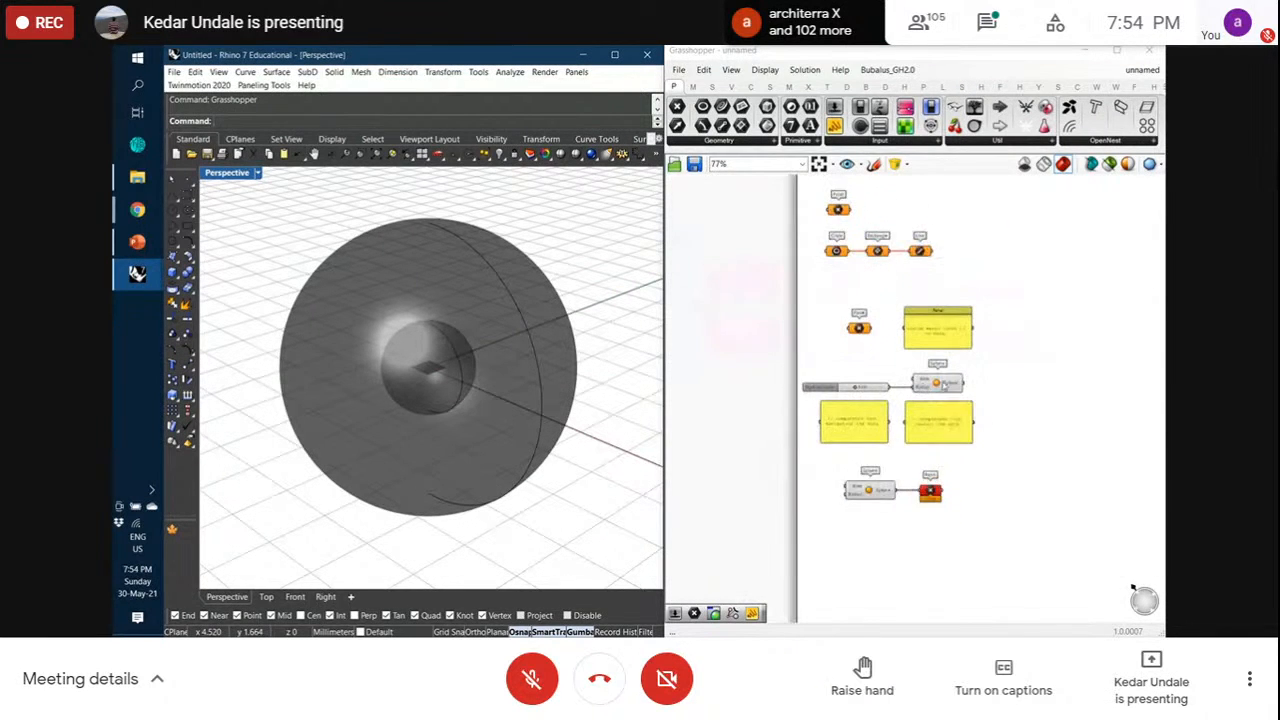
Group the Circle, Rectangle and Line components with Ctrl+G
{"action": "scroll", "coordinate": [944, 385], "scroll_direction": "up", "scroll_amount": 1}
{"action": "right_click_drag", "start_coordinate": [1023, 371], "coordinate": [1046, 420]}
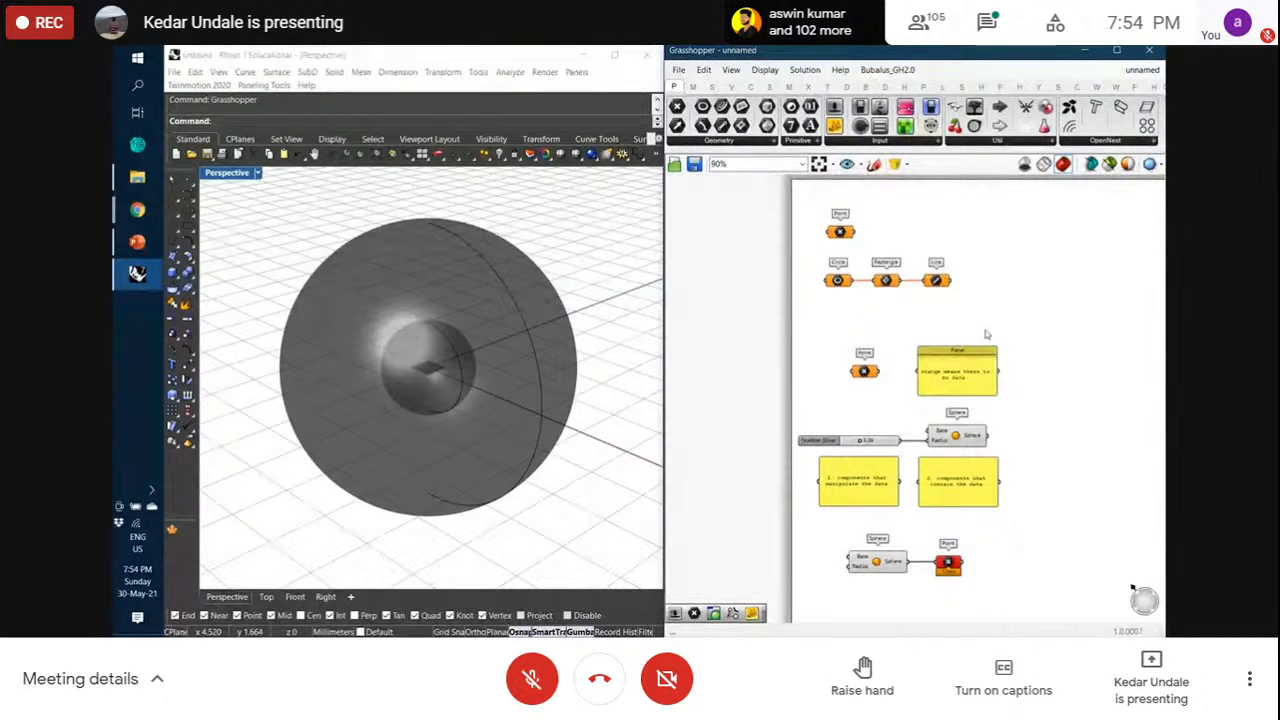
{"action": "left_click_drag", "start_coordinate": [815, 249], "coordinate": [975, 314]}
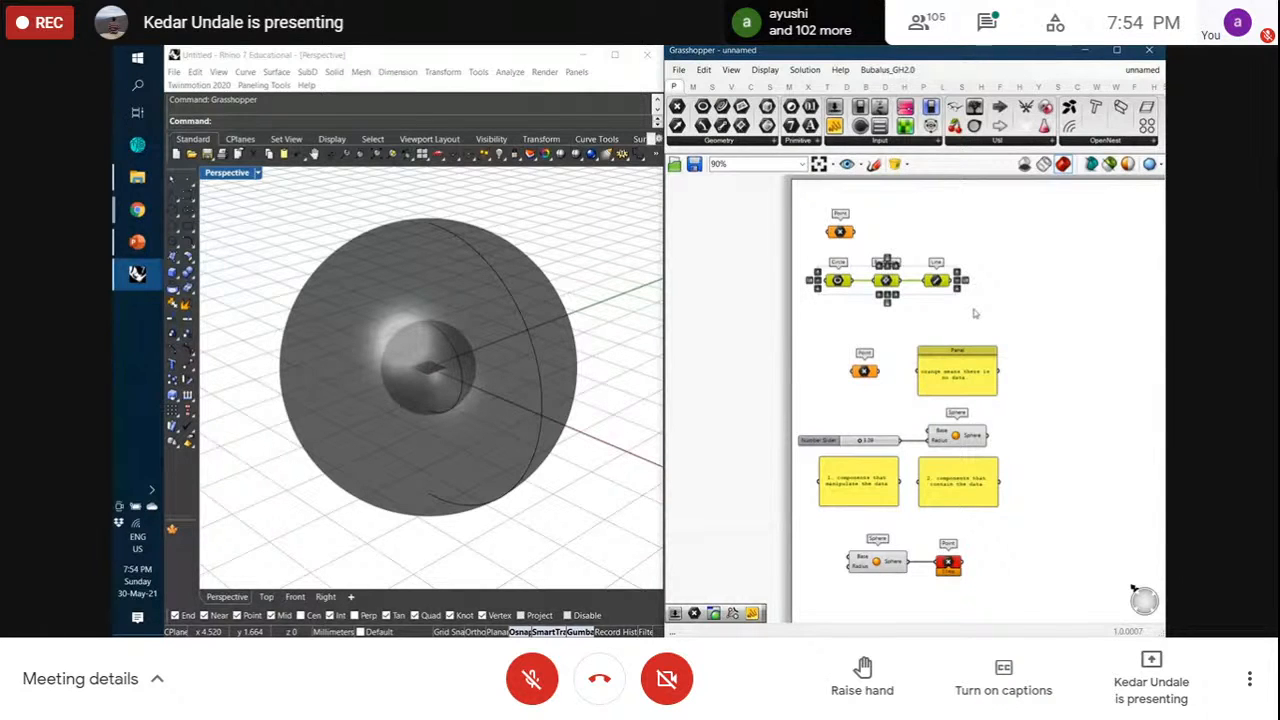
{"action": "key", "text": "ctrl+g"}
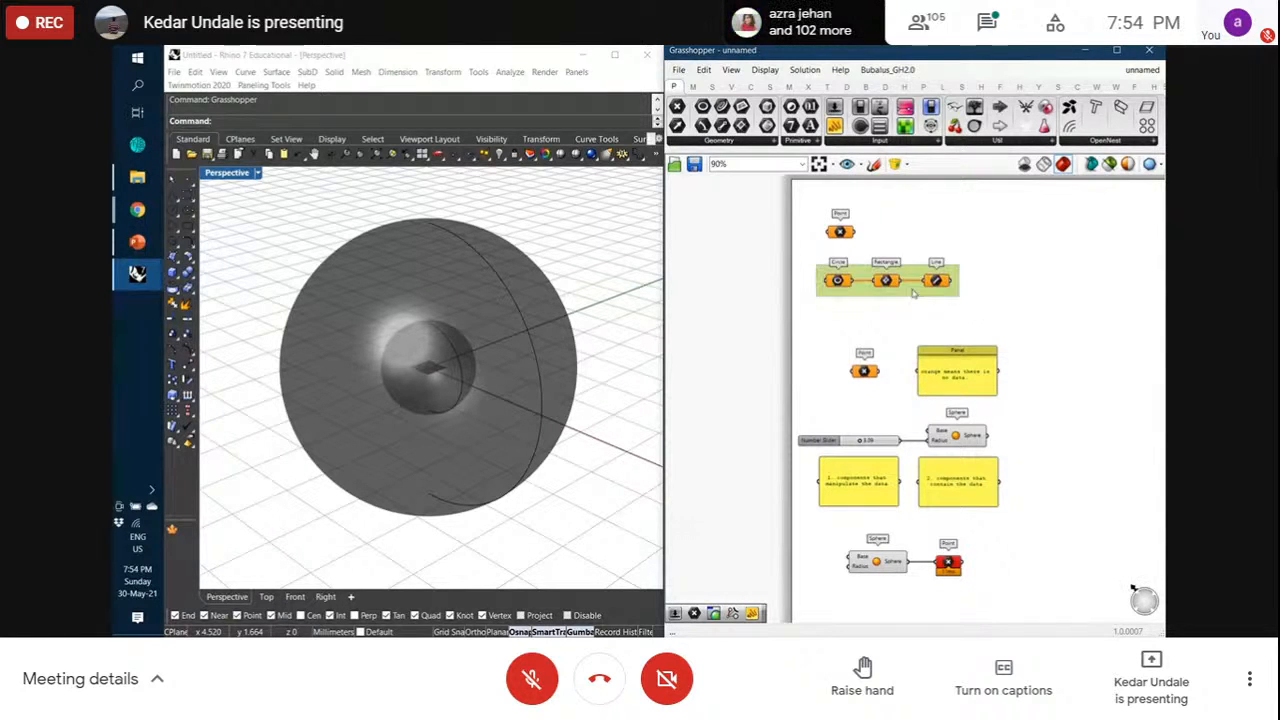
{"action": "left_click", "coordinate": [1036, 356]}
Group all the lower example components and move the group slightly up and right
{"action": "right_click_drag", "start_coordinate": [1040, 351], "coordinate": [1047, 314]}
{"action": "left_click_drag", "start_coordinate": [778, 290], "coordinate": [1040, 576]}
{"action": "key", "text": "ctrl+g"}
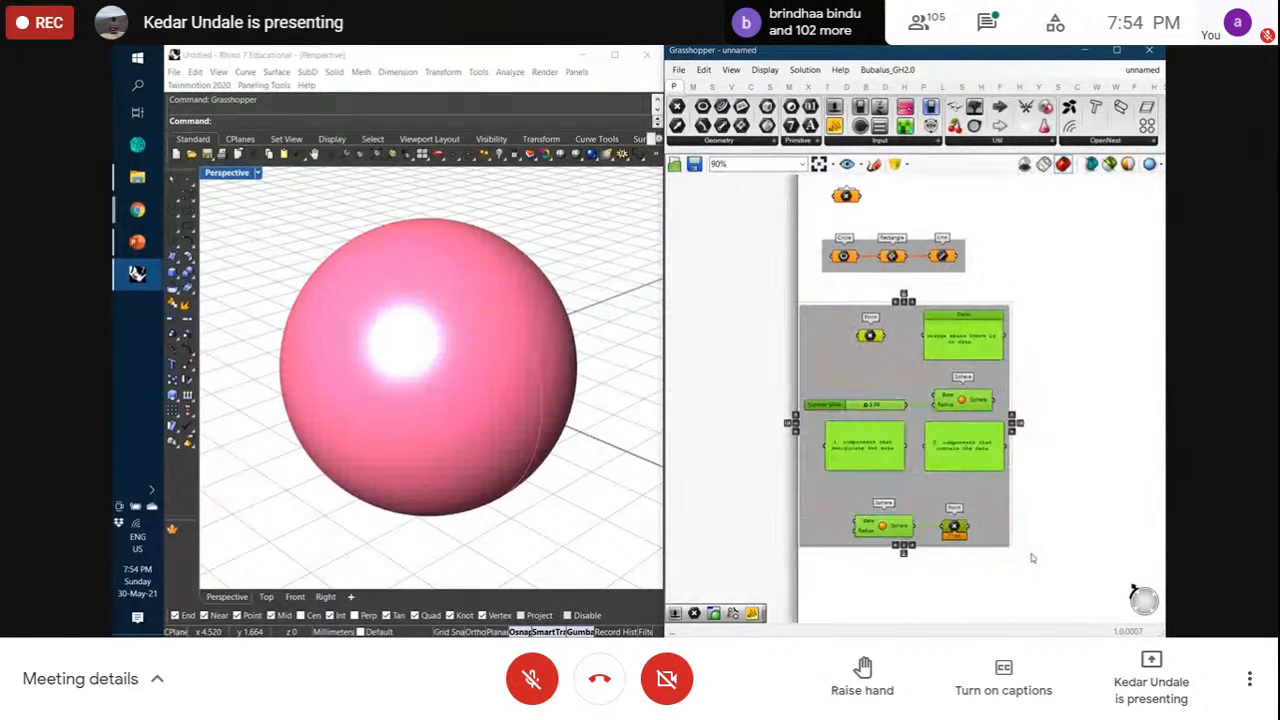
{"action": "left_click_drag", "start_coordinate": [980, 511], "coordinate": [1002, 495]}
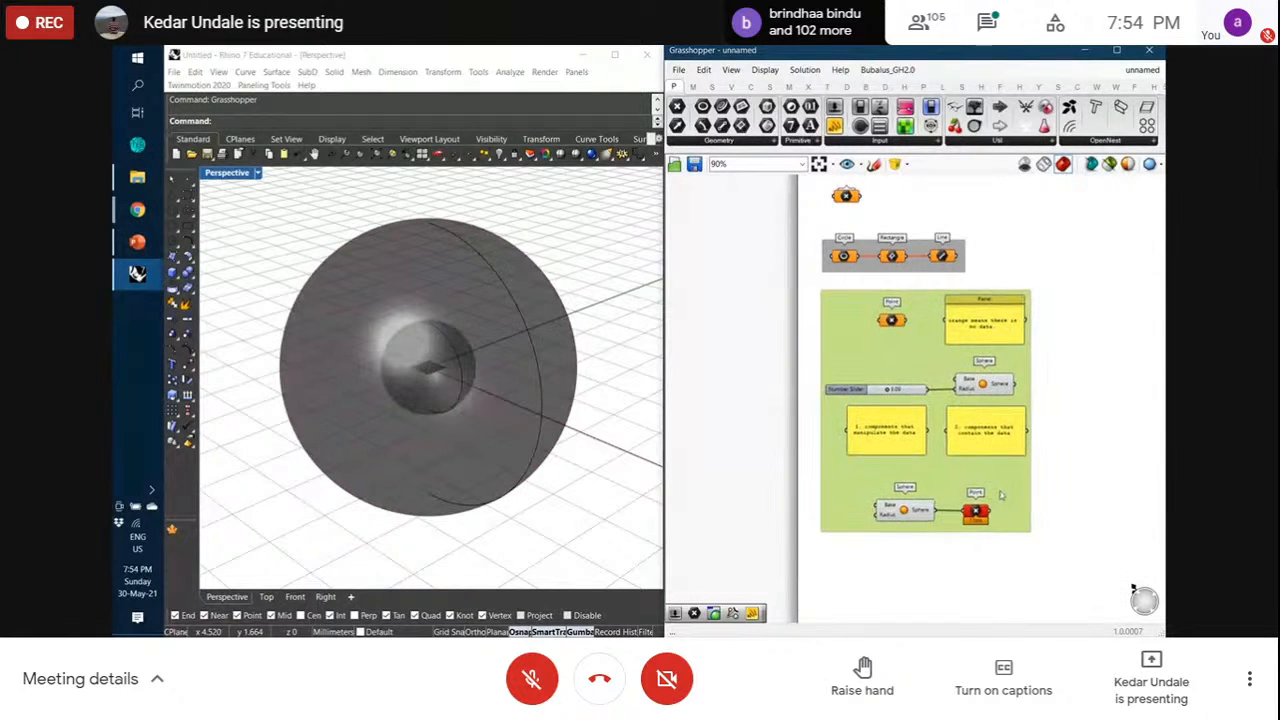
{"action": "left_click", "coordinate": [1085, 455]}
Check the top Point component and orbit the Rhino view slightly
{"action": "scroll", "coordinate": [1063, 391], "scroll_direction": "up", "scroll_amount": 2}
{"action": "left_click", "coordinate": [841, 230]}
{"action": "left_click", "coordinate": [887, 232]}
{"action": "scroll", "coordinate": [937, 388], "scroll_direction": "up", "scroll_amount": 1}
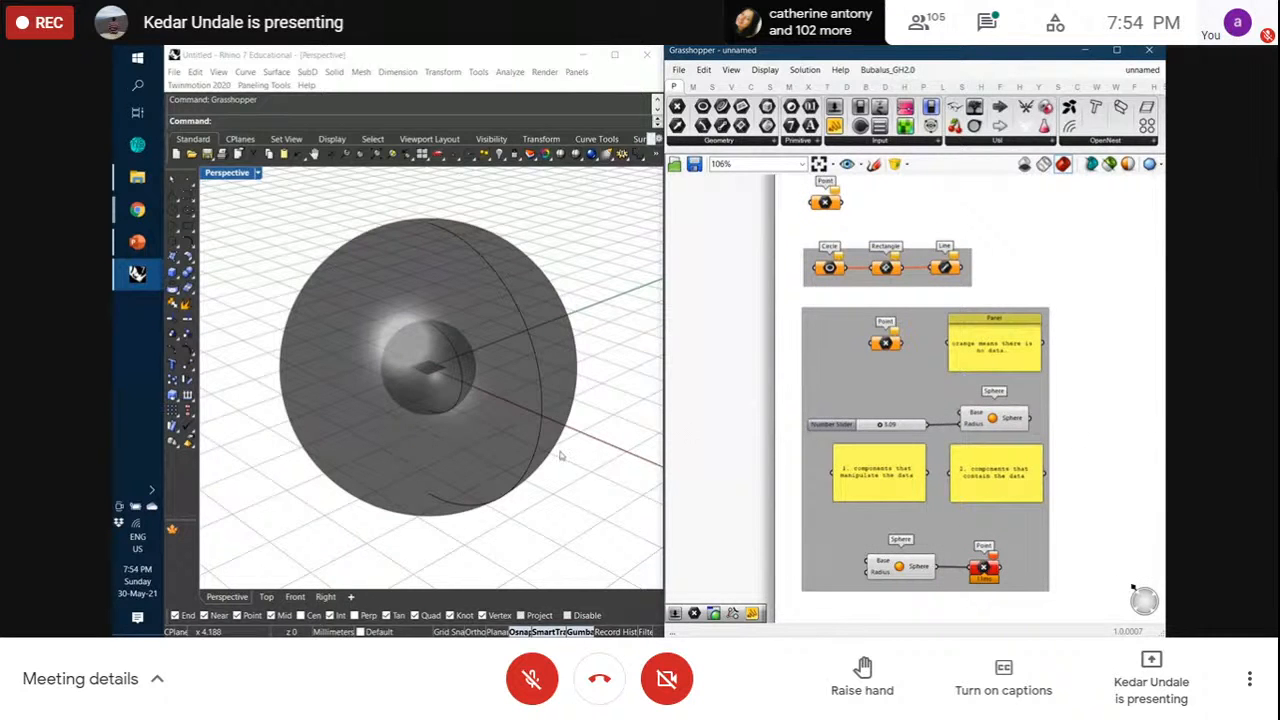
{"action": "left_click", "coordinate": [444, 423]}
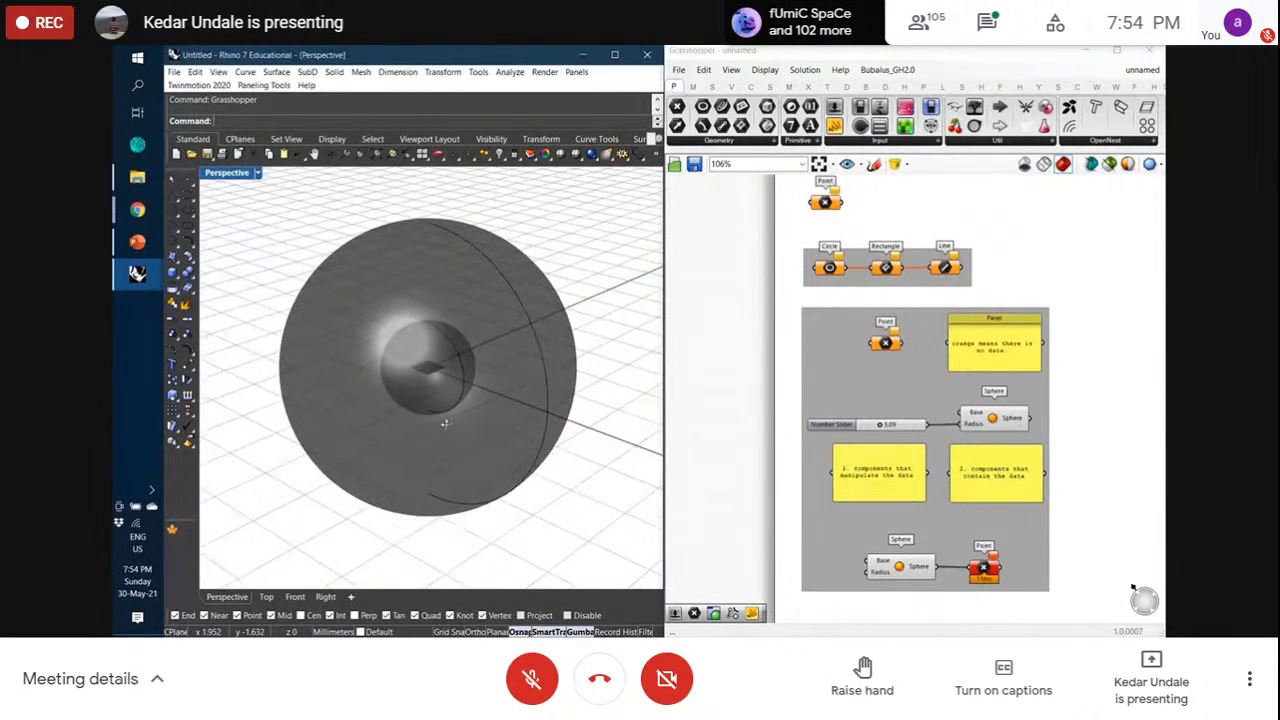
{"action": "right_click_drag", "start_coordinate": [444, 423], "coordinate": [452, 420]}
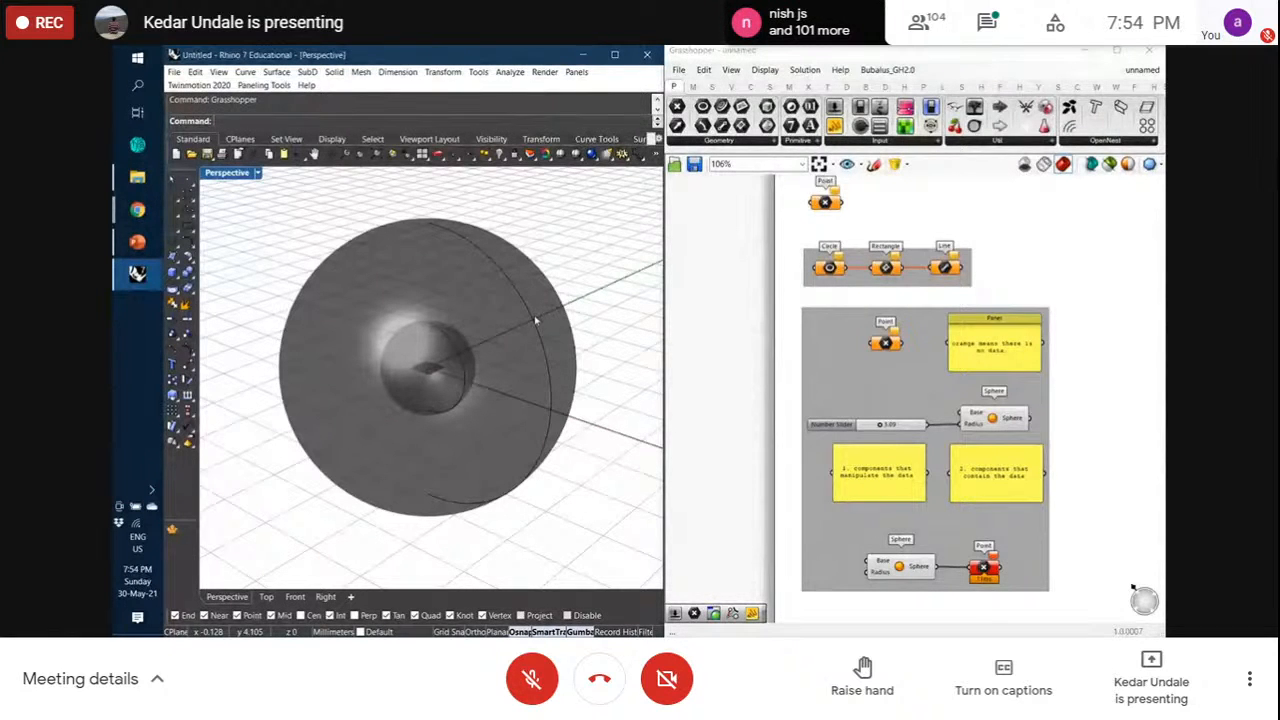
Turn off Preview on the lower Sphere so only the slider-driven sphere shows in Rhino
{"action": "left_click", "coordinate": [900, 566]}
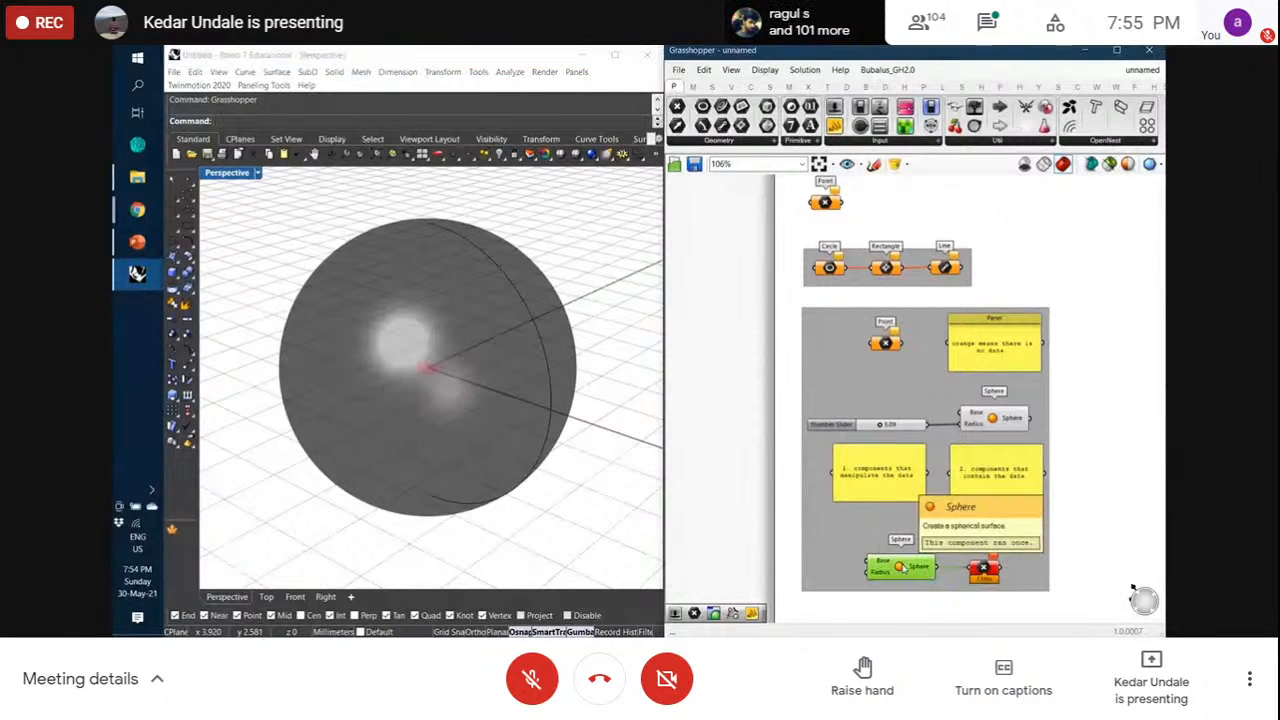
{"action": "right_click", "coordinate": [900, 564]}
{"action": "left_click", "coordinate": [938, 582]}
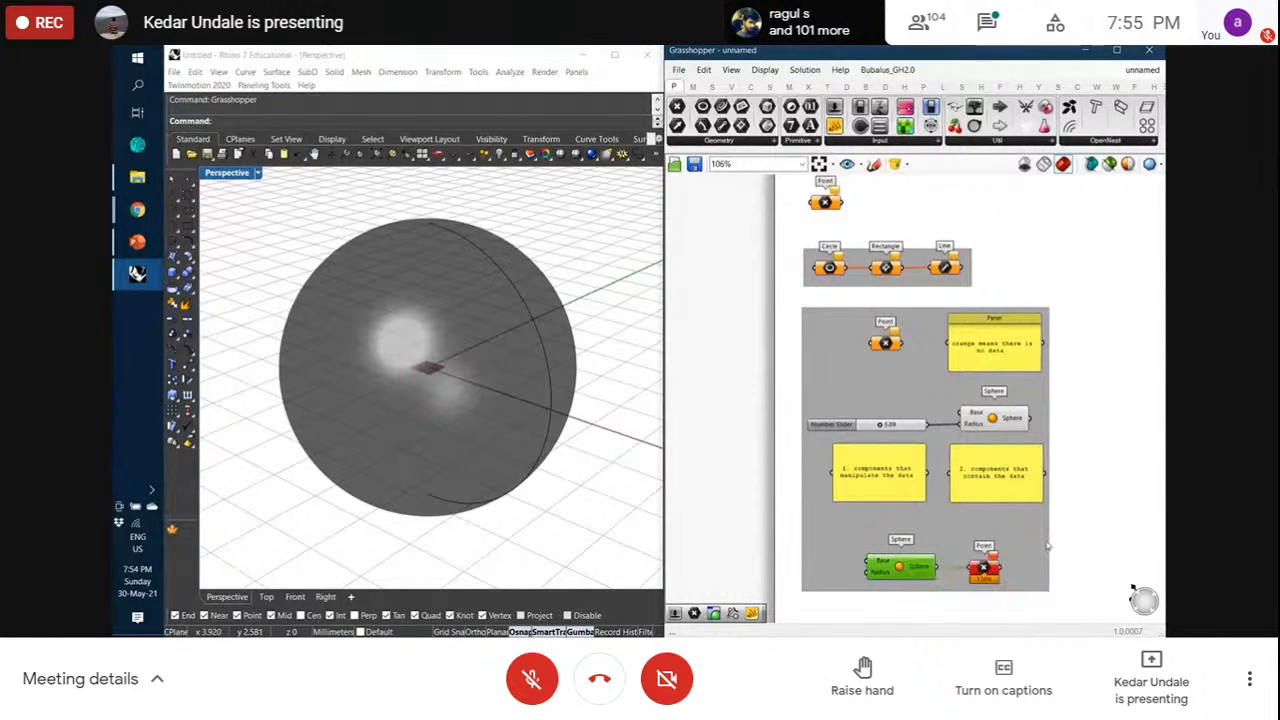
{"action": "mouse_move", "coordinate": [552, 403]}
{"action": "right_mouse_down"}
{"action": "mouse_move", "coordinate": [566, 338]}
{"action": "mouse_move", "coordinate": [562, 386]}
{"action": "right_mouse_up"}
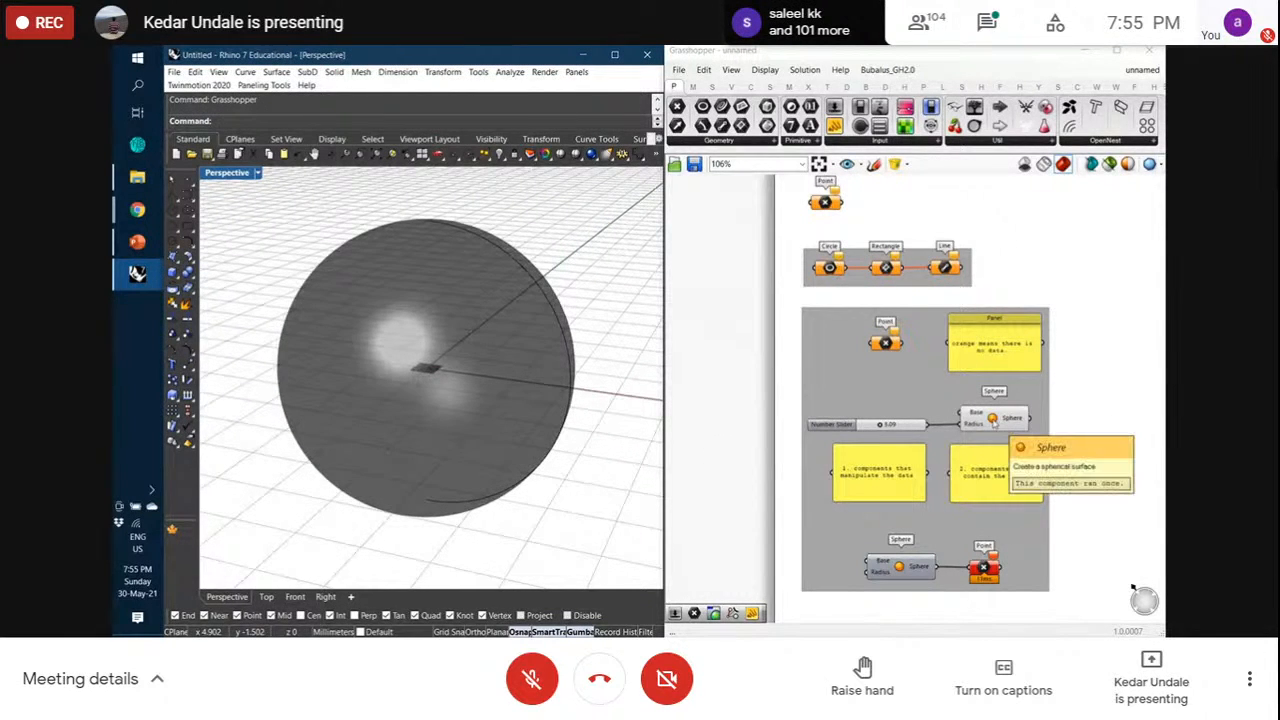
{"action": "left_click", "coordinate": [993, 420]}
Toggle the slider-driven Sphere's Preview several times, leaving it off so Rhino shows no sphere
{"action": "right_click", "coordinate": [993, 420]}
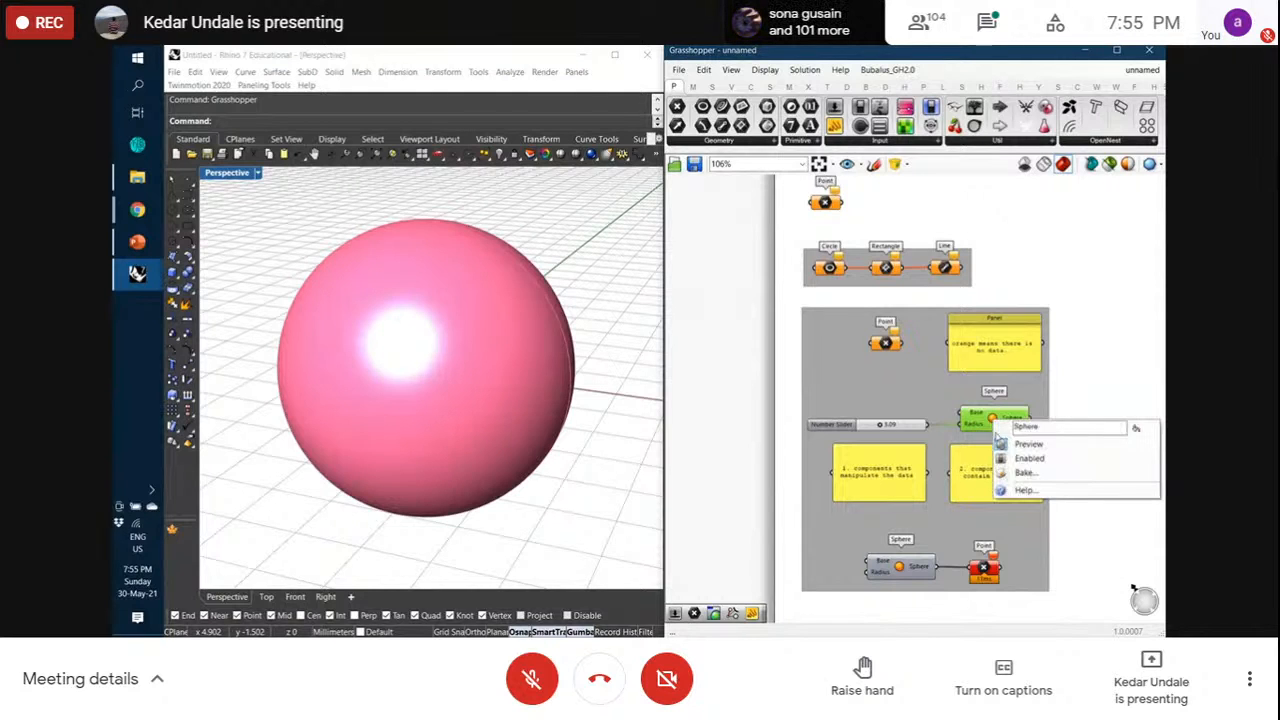
{"action": "left_click", "coordinate": [1028, 444]}
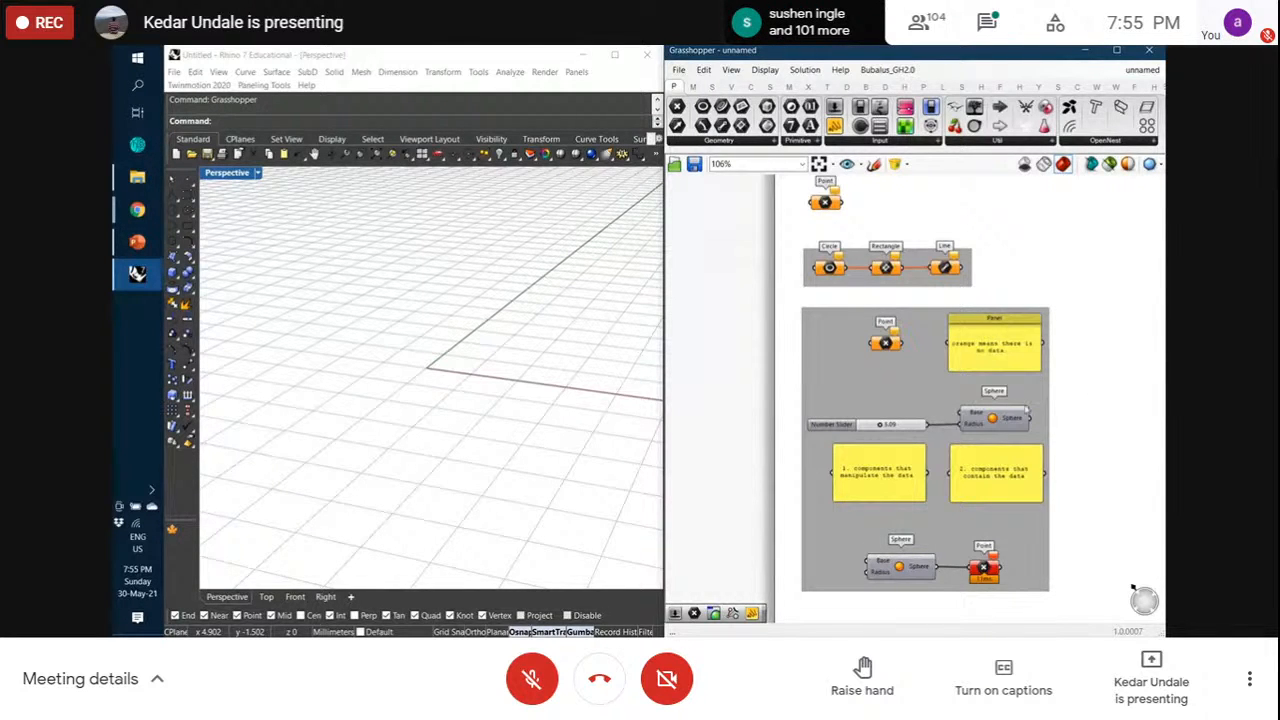
{"action": "right_click", "coordinate": [997, 420]}
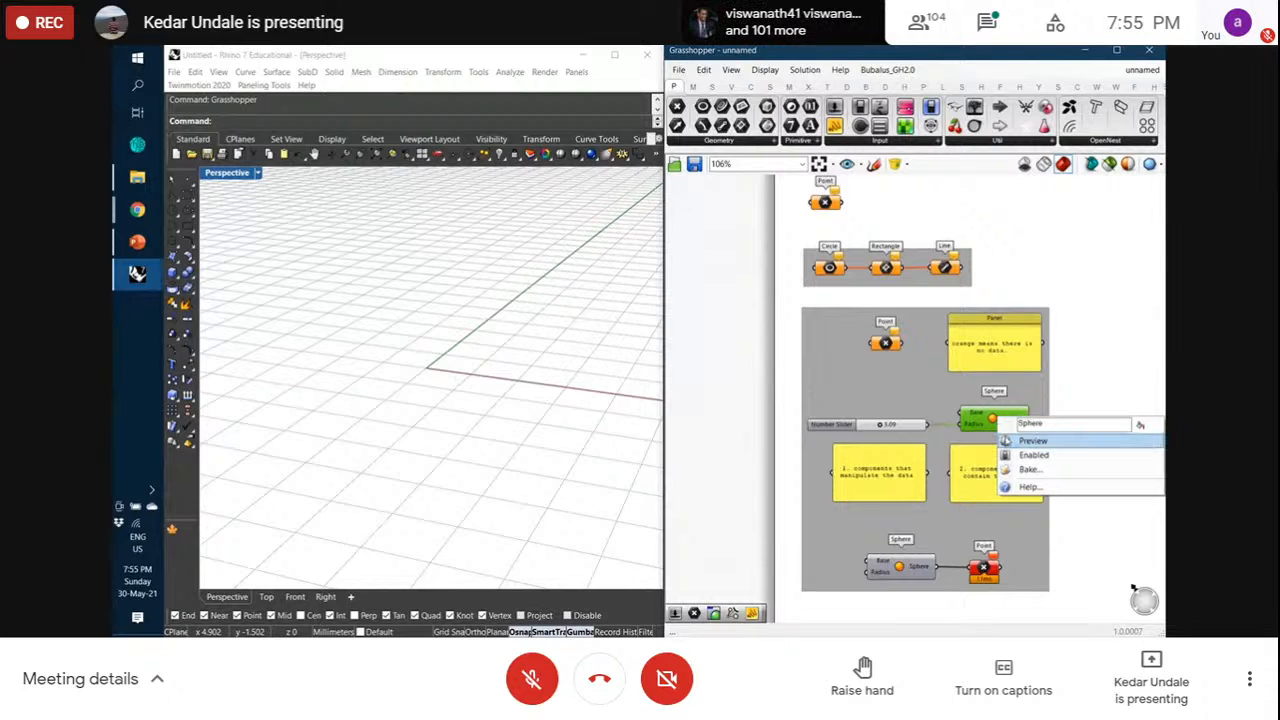
{"action": "left_click", "coordinate": [1010, 440]}
{"action": "right_click", "coordinate": [995, 418]}
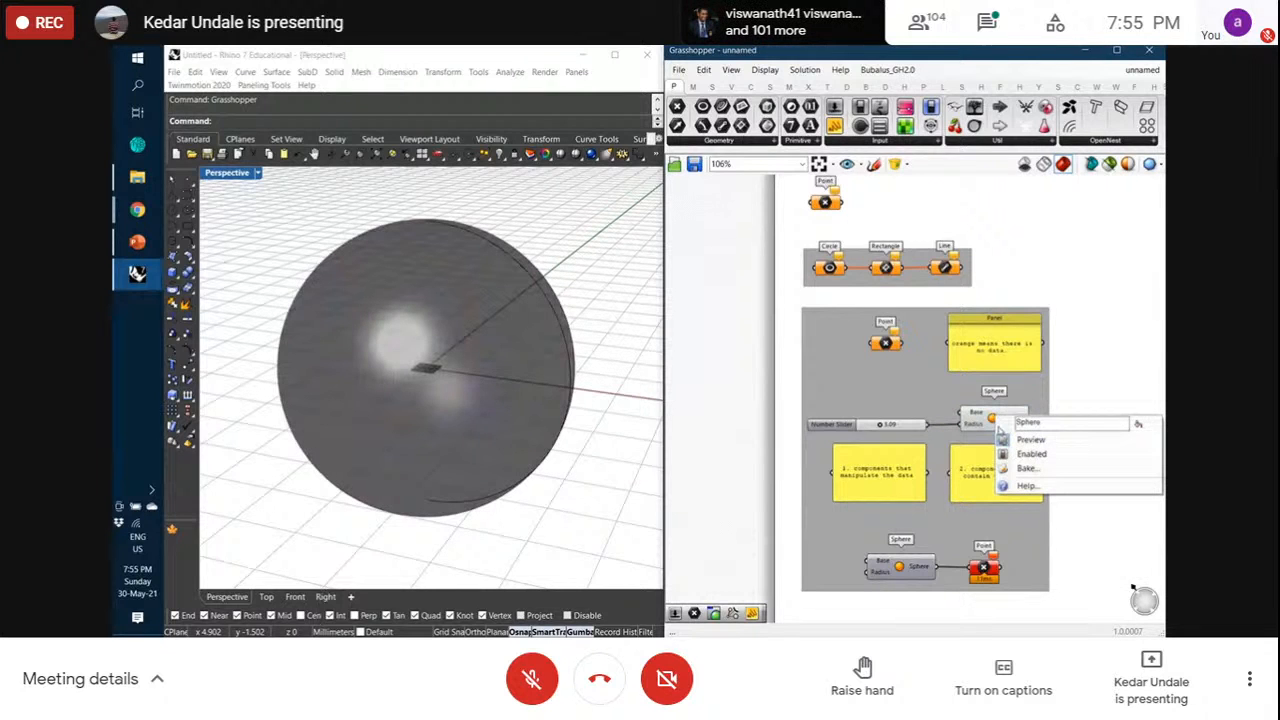
{"action": "left_click", "coordinate": [1020, 440]}
{"action": "right_click", "coordinate": [995, 418]}
{"action": "left_click", "coordinate": [1030, 440]}
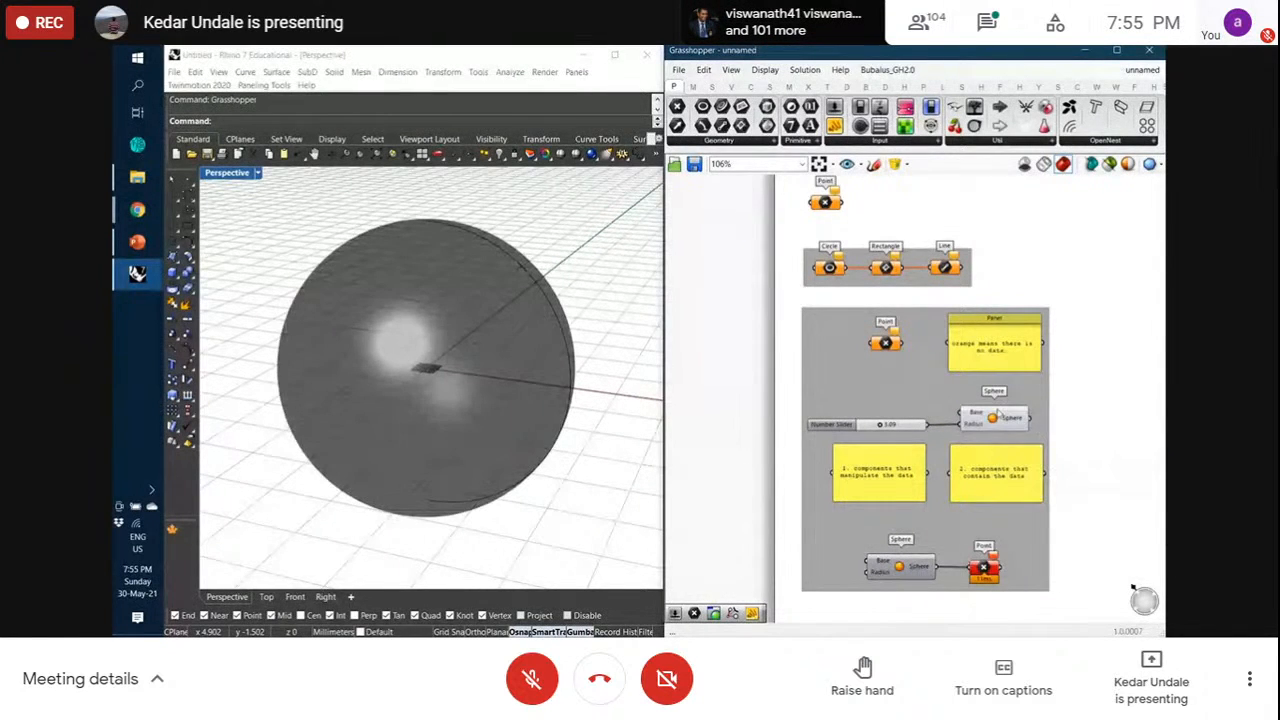
{"action": "right_click", "coordinate": [998, 413]}
{"action": "left_click", "coordinate": [1035, 441]}
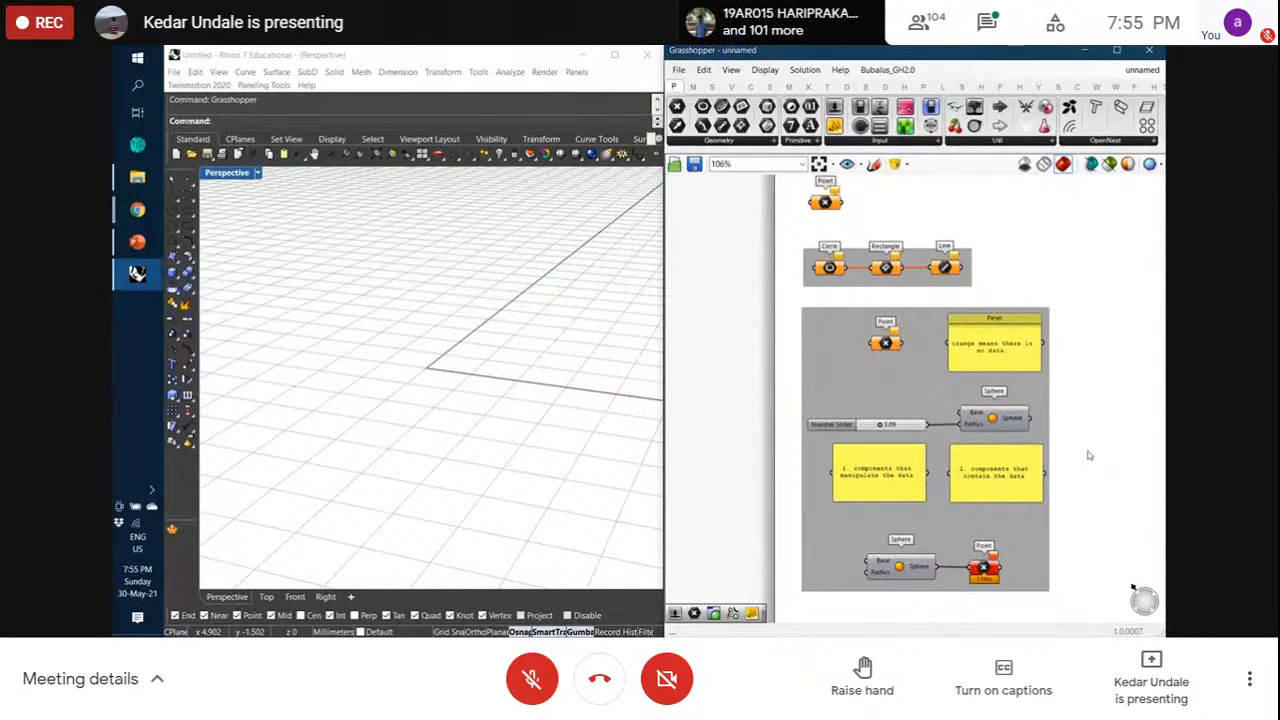
{"action": "scroll", "coordinate": [1088, 451], "scroll_direction": "down", "scroll_amount": 1}
{"action": "right_click_drag", "start_coordinate": [1088, 439], "coordinate": [1045, 440]}
{"action": "scroll", "coordinate": [1045, 440], "scroll_direction": "up", "scroll_amount": 1}
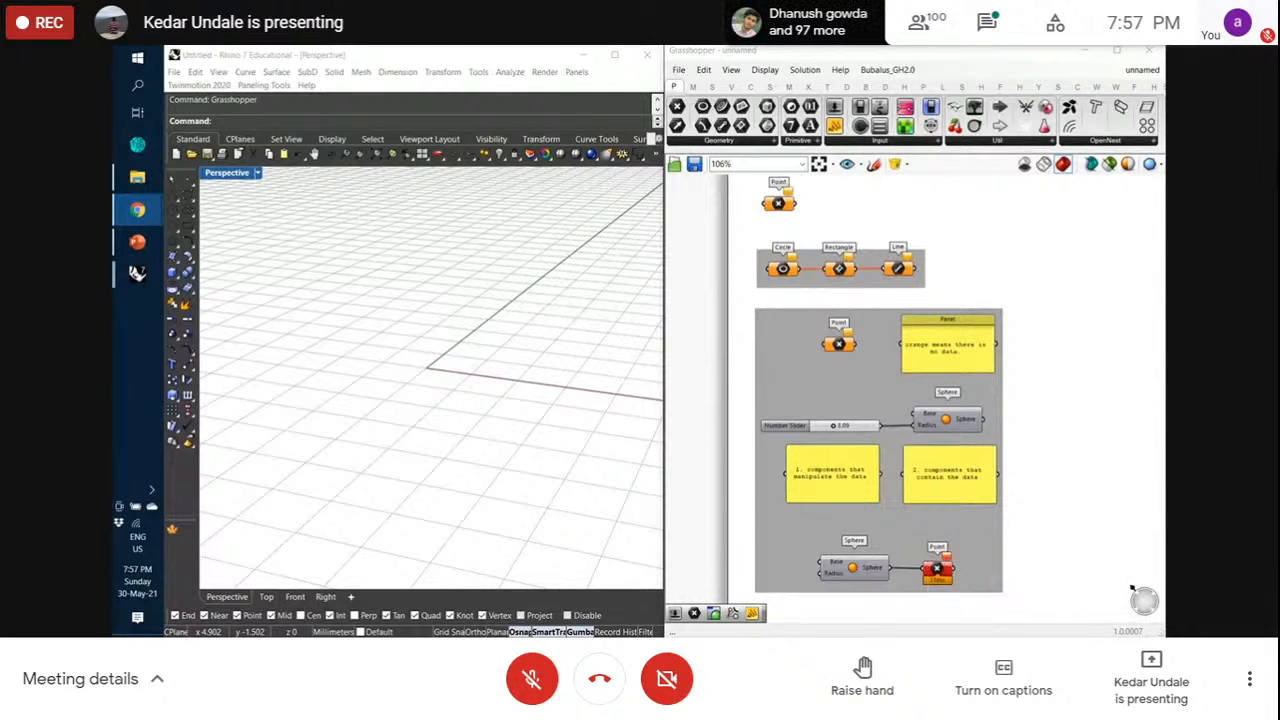
{"action": "left_click_drag", "start_coordinate": [978, 368], "coordinate": [1050, 327], "text": "alt"}
{"action": "left_click", "coordinate": [1135, 543]}
{"action": "left_click_drag", "start_coordinate": [1145, 403], "coordinate": [1046, 257]}
{"action": "key", "text": "Delete"}
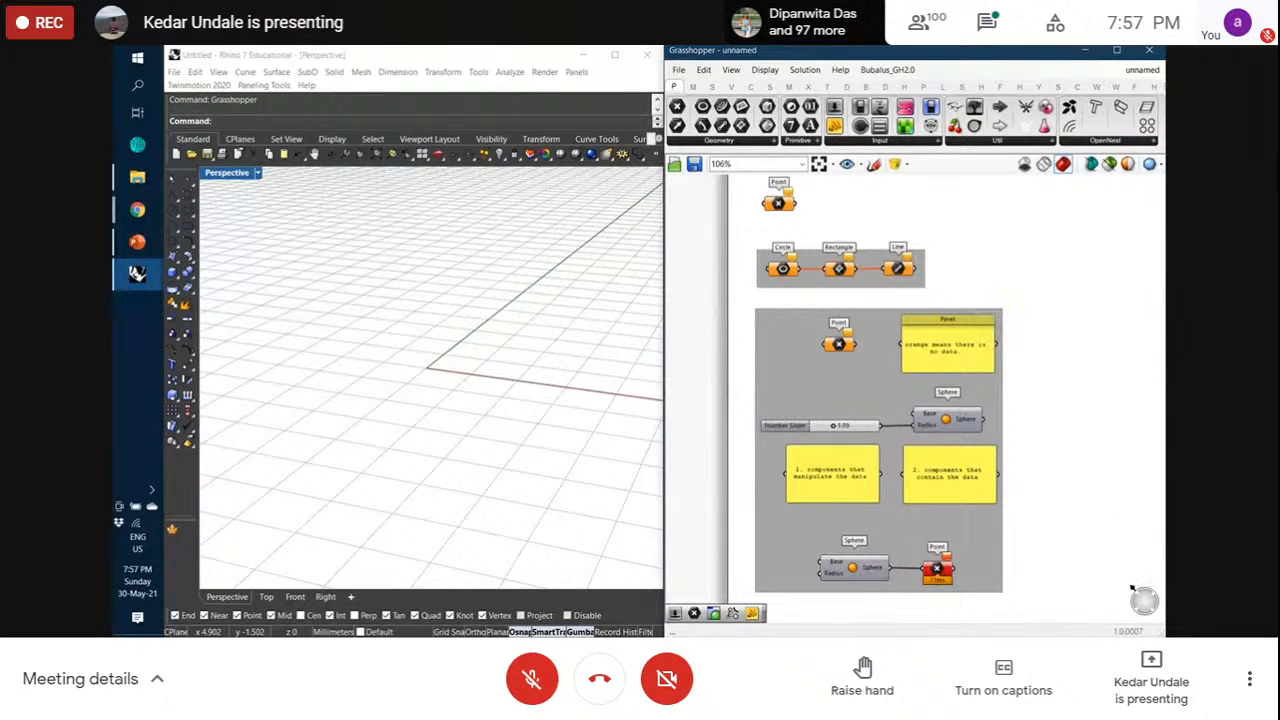
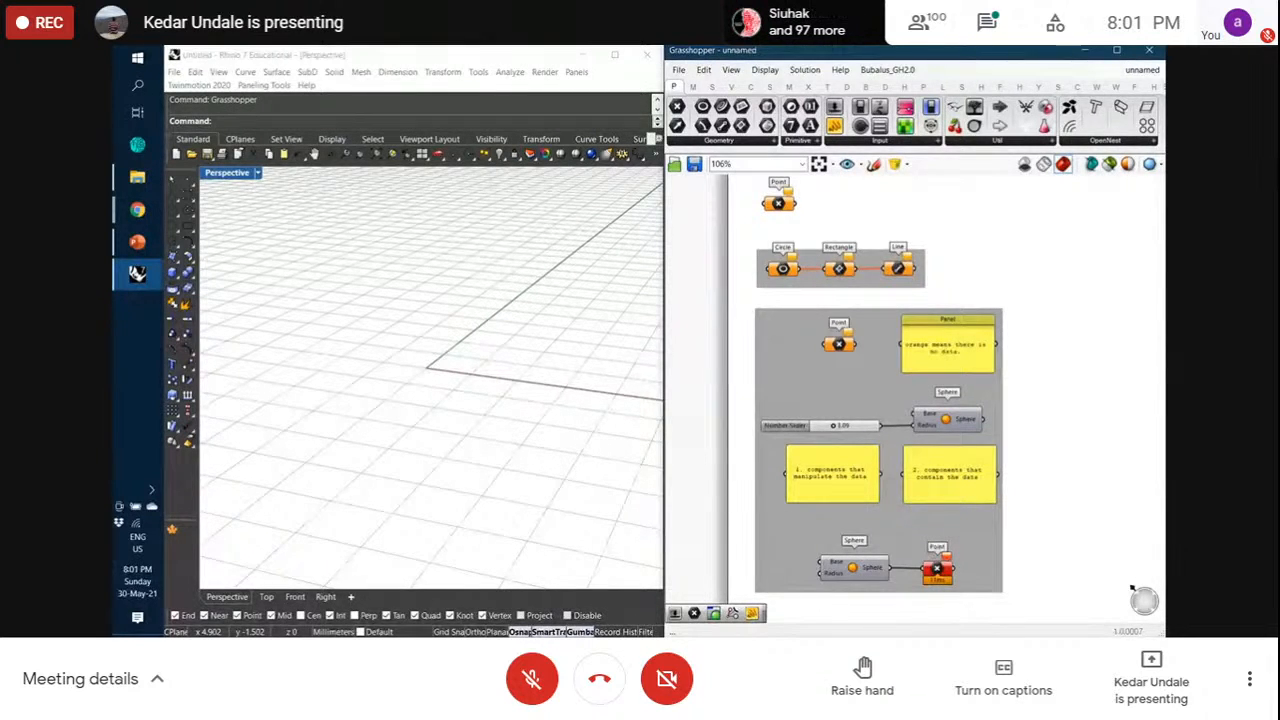
Turn on the Sphere component's Preview so the sphere shows in Rhino
{"action": "middle_click", "coordinate": [945, 422]}
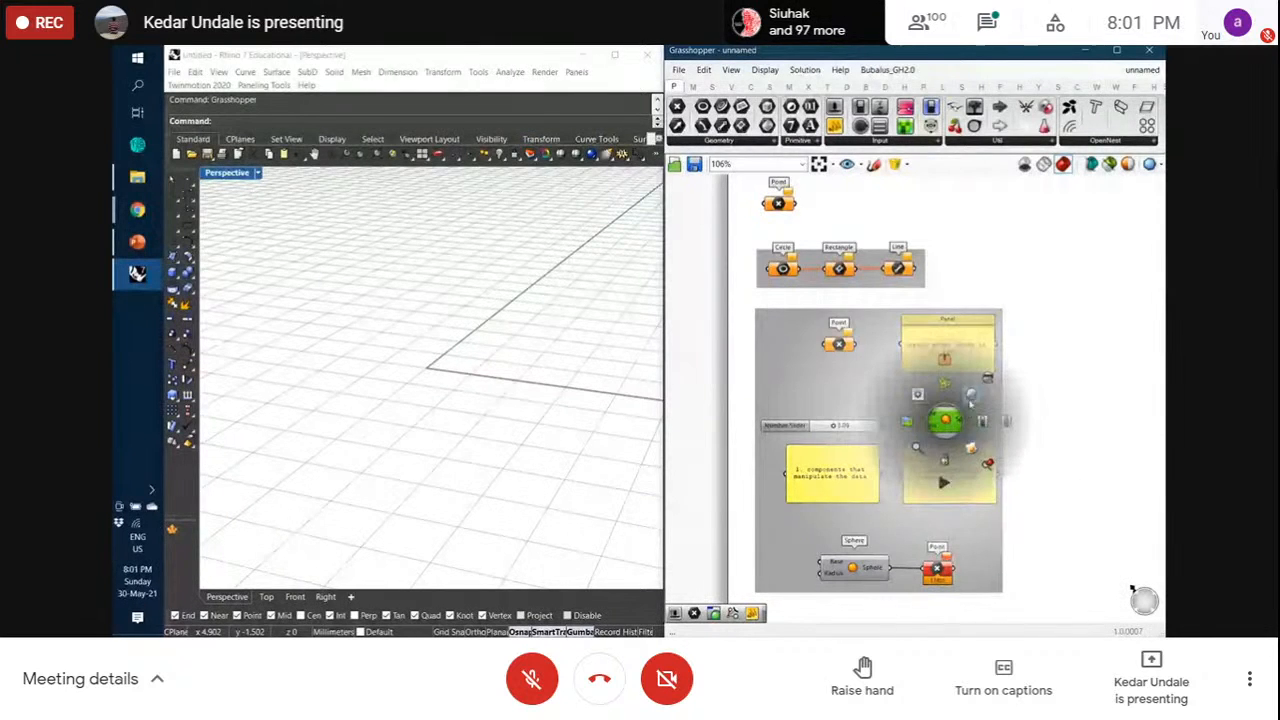
{"action": "left_click", "coordinate": [972, 395]}
{"action": "left_click", "coordinate": [1032, 422]}
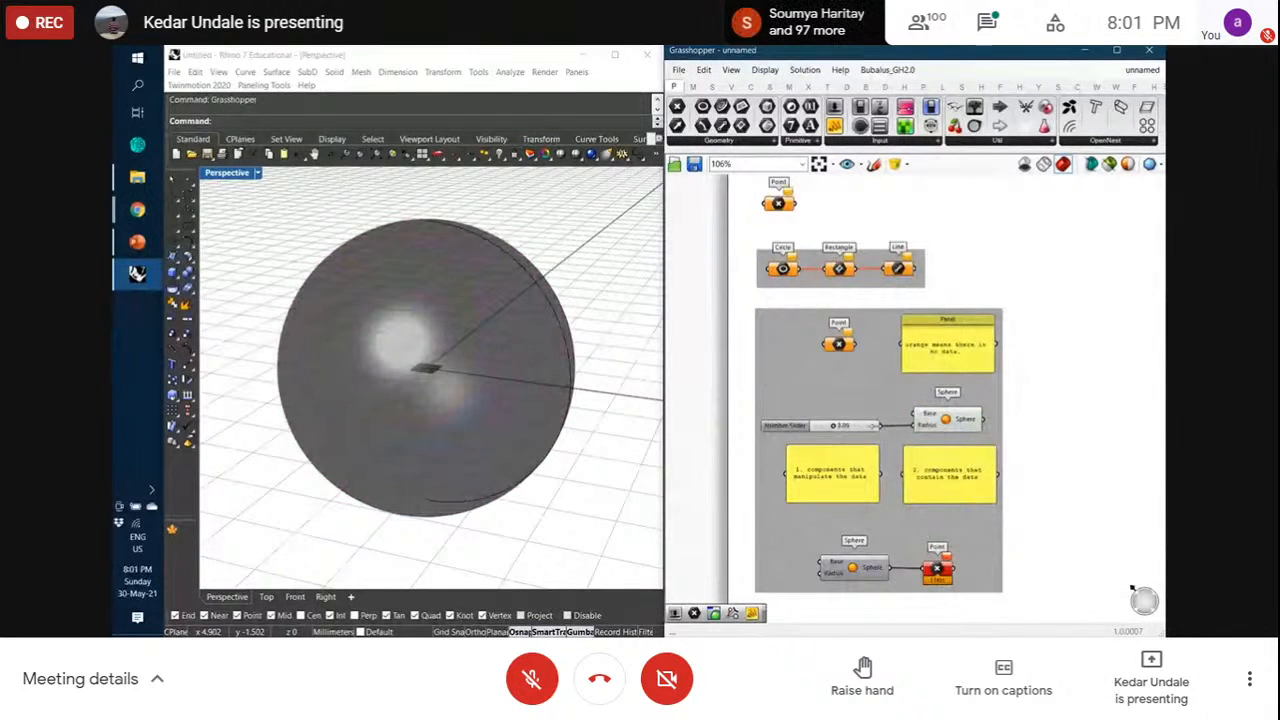
{"action": "scroll", "coordinate": [735, 372], "scroll_direction": "down", "scroll_amount": 5}
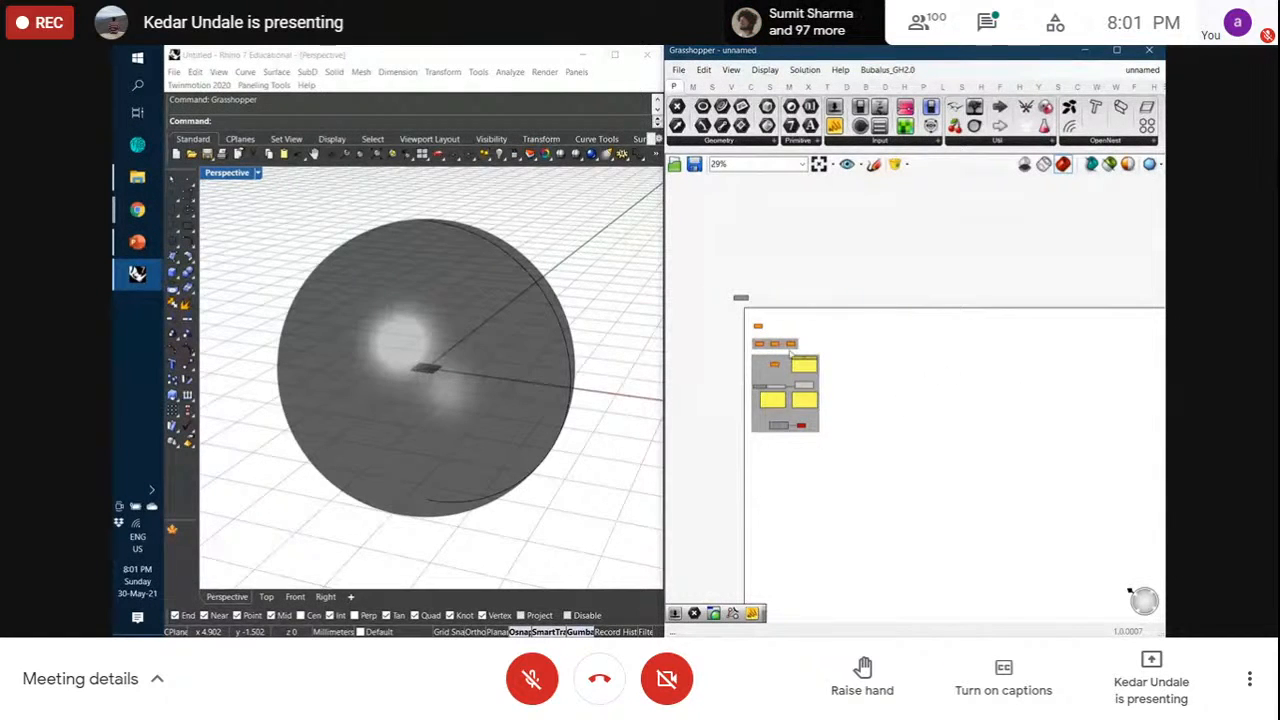
{"action": "scroll", "coordinate": [720, 350], "scroll_direction": "up", "scroll_amount": 10}
{"action": "scroll", "coordinate": [786, 404], "scroll_direction": "up", "scroll_amount": 3}
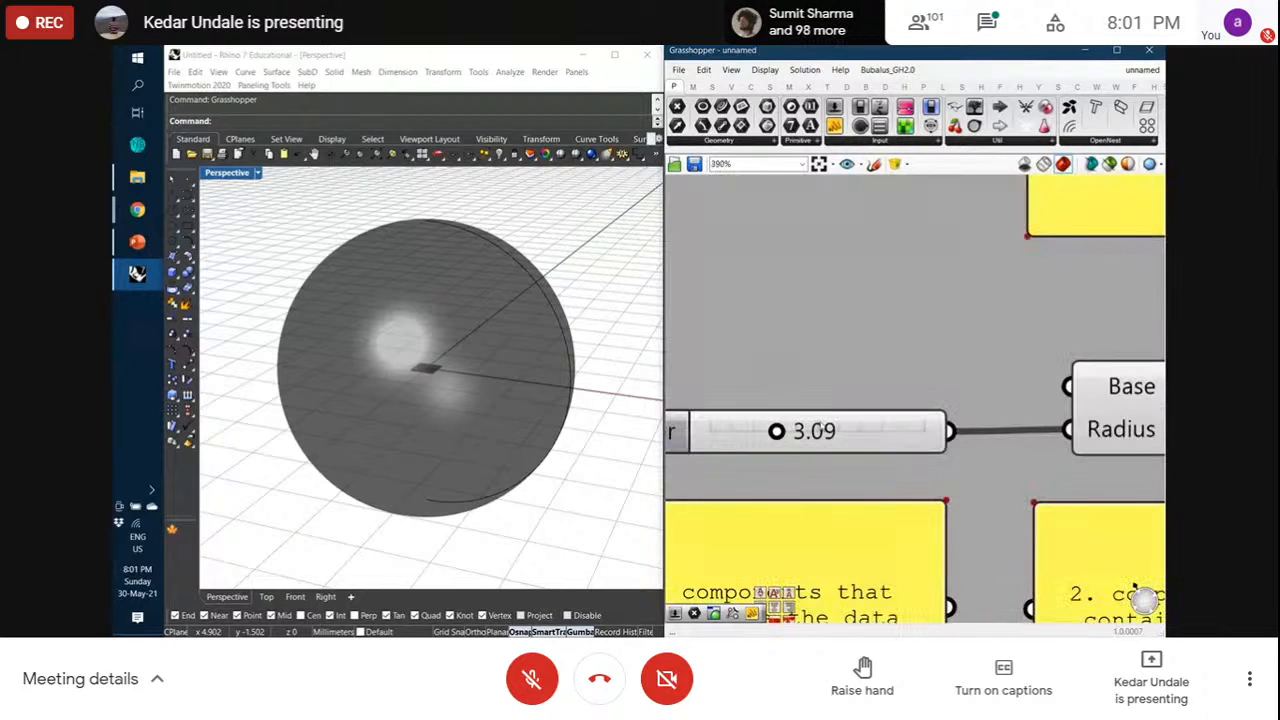
Set the radius slider to 4.00, then hide the Sphere's preview again
{"action": "double_click", "coordinate": [851, 441]}
{"action": "type", "text": "4"}
{"action": "key", "text": "Return"}
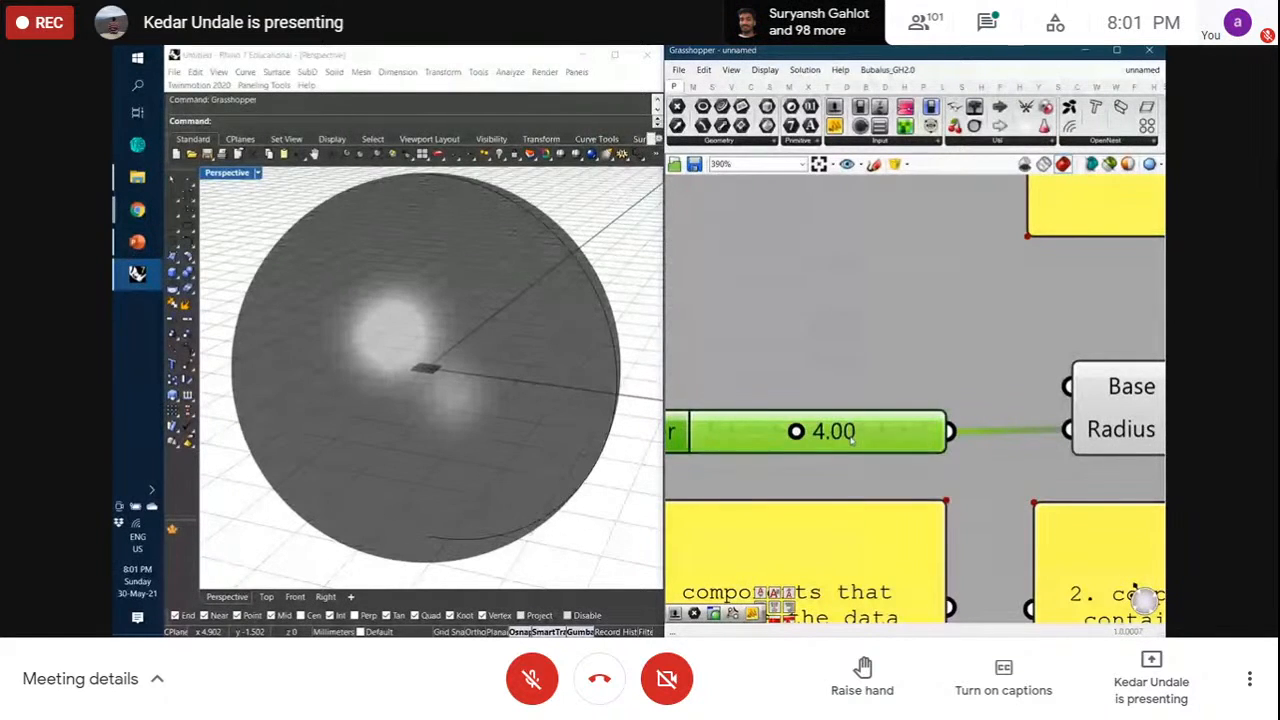
{"action": "scroll", "coordinate": [848, 441], "scroll_direction": "down", "scroll_amount": 8}
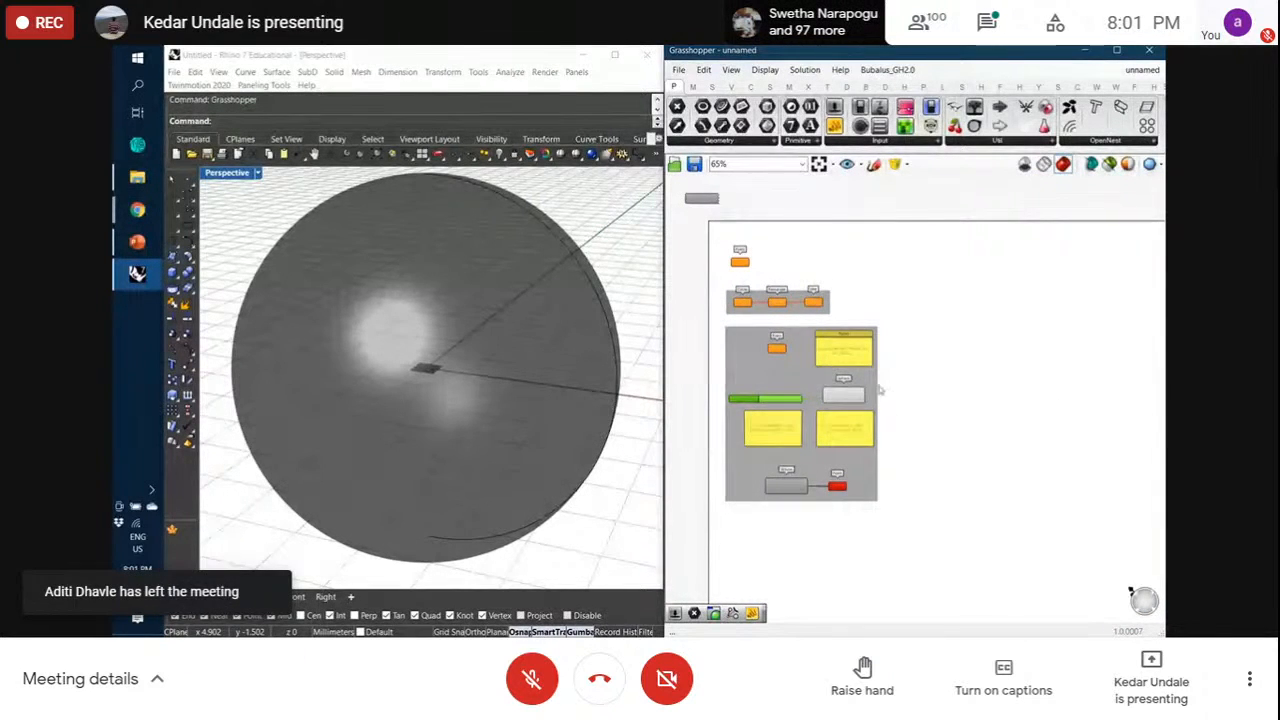
{"action": "scroll", "coordinate": [811, 392], "scroll_direction": "up", "scroll_amount": 4}
{"action": "right_click", "coordinate": [806, 380]}
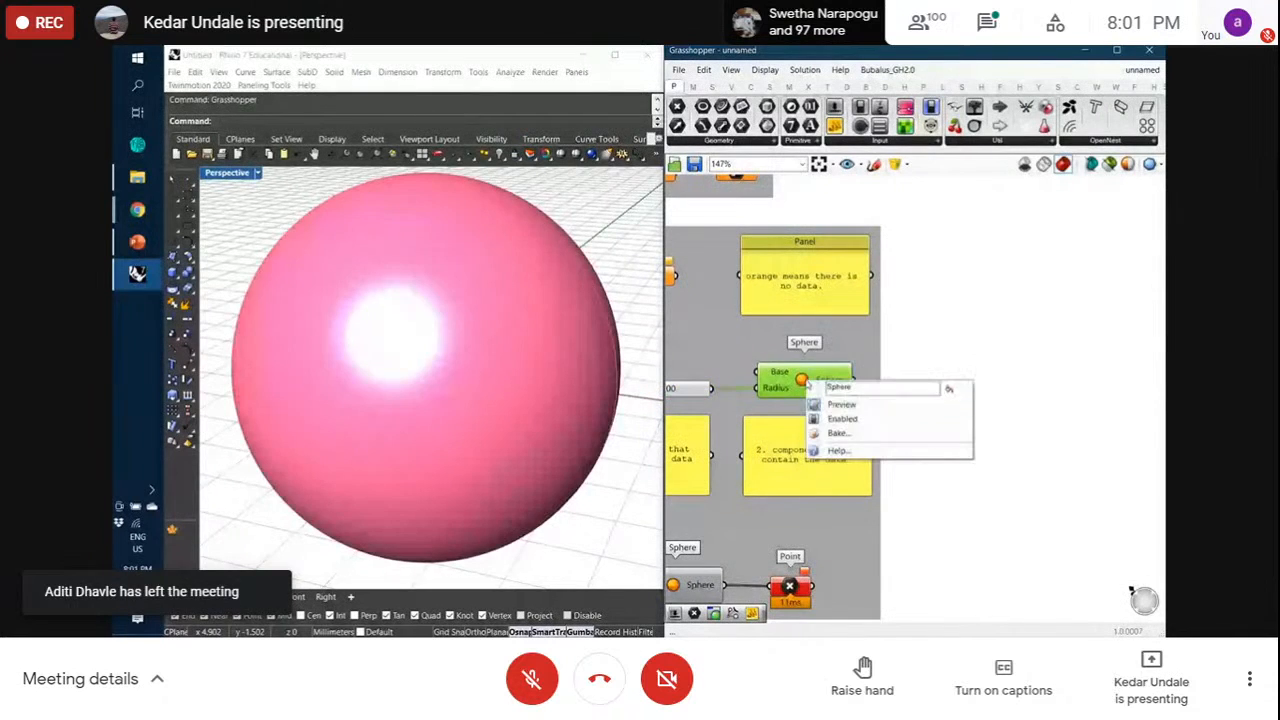
{"action": "left_click", "coordinate": [845, 405]}
Draw a box in Rhino's Perspective viewport from two base corners and a height
{"action": "left_click", "coordinate": [950, 468]}
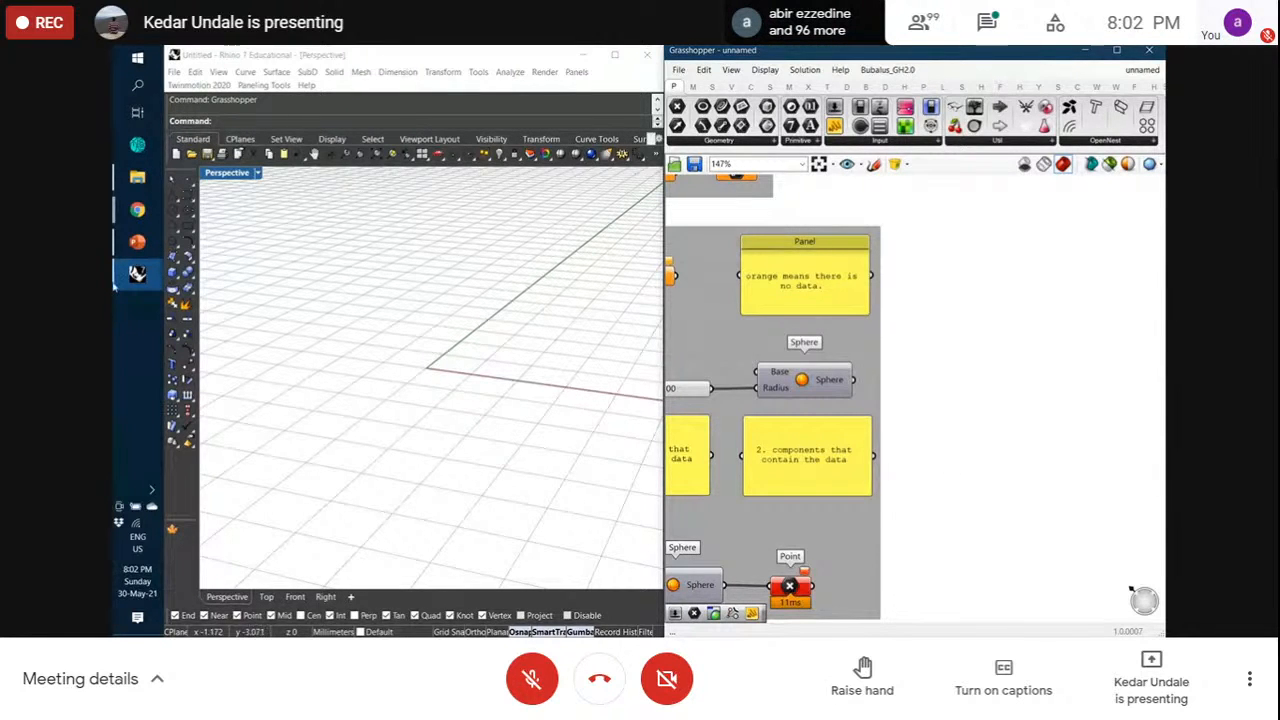
{"action": "left_click", "coordinate": [186, 271]}
{"action": "left_click", "coordinate": [327, 369]}
{"action": "left_click", "coordinate": [484, 412]}
{"action": "left_click", "coordinate": [488, 300]}
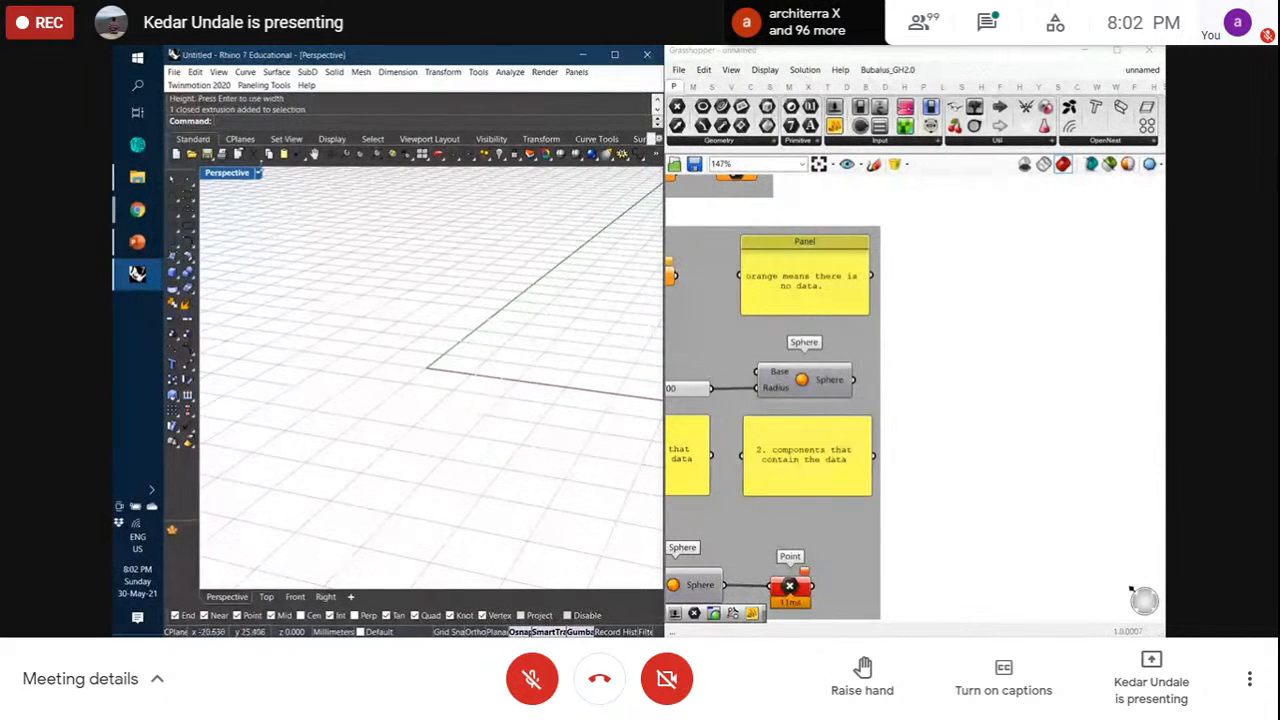
Set the Perspective viewport to Shaded display and orbit slightly around the box
{"action": "left_click", "coordinate": [257, 173]}
{"action": "left_click", "coordinate": [252, 234]}
{"action": "mouse_move", "coordinate": [466, 289]}
{"action": "right_mouse_down"}
{"action": "mouse_move", "coordinate": [449, 295]}
{"action": "mouse_move", "coordinate": [474, 289]}
{"action": "right_mouse_up"}
Draw a sphere above the box by its diameter, then delete both sphere and box
{"action": "left_click", "coordinate": [172, 272]}
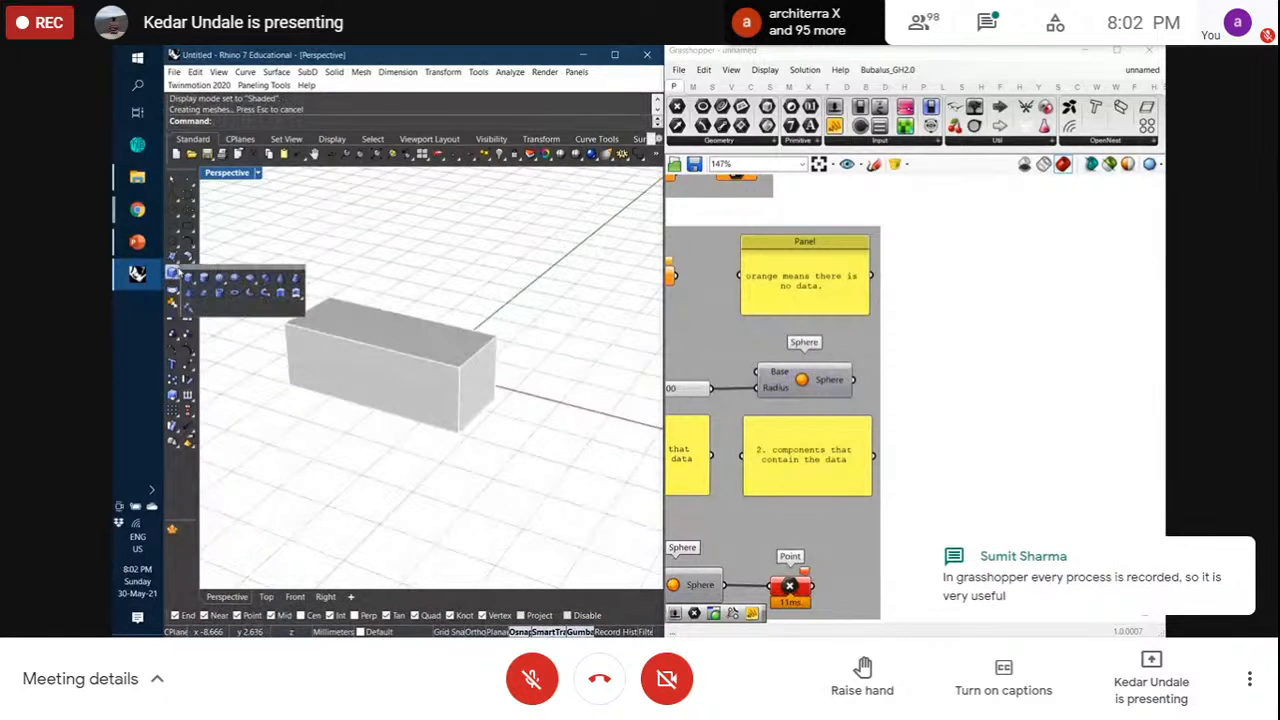
{"action": "left_click", "coordinate": [234, 278]}
{"action": "left_click", "coordinate": [423, 287]}
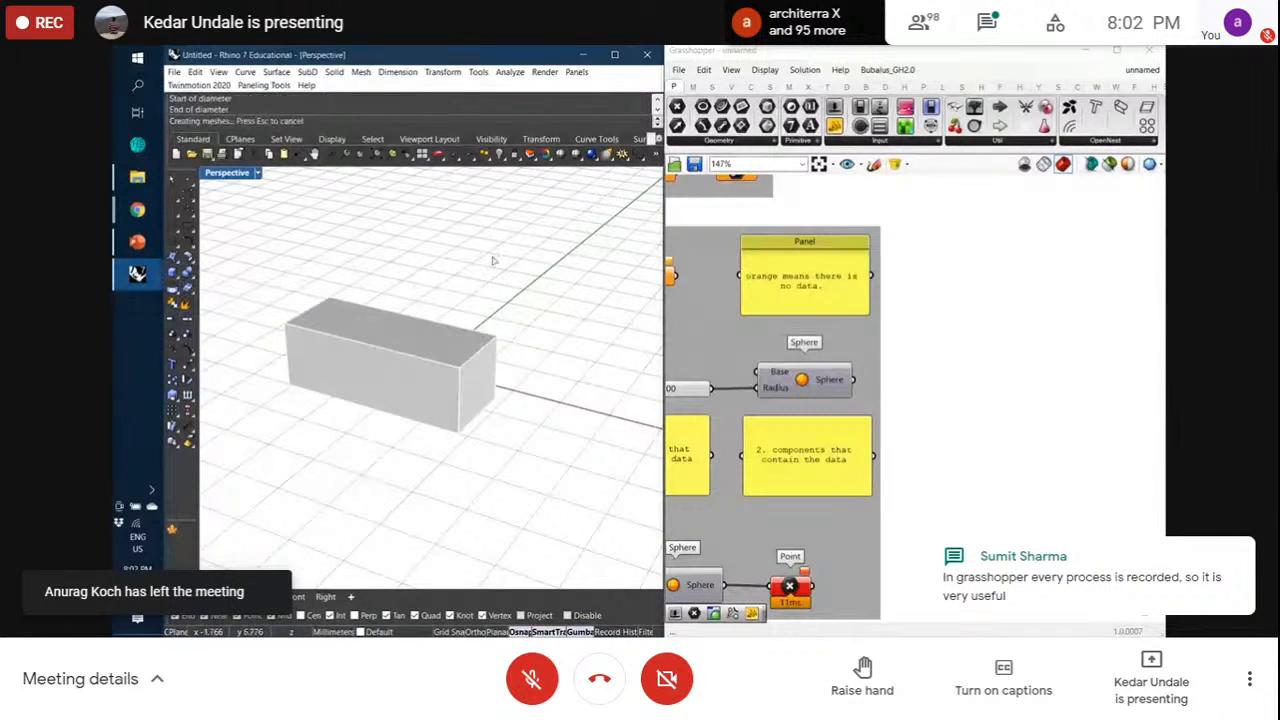
{"action": "left_click", "coordinate": [491, 263]}
{"action": "left_click_drag", "start_coordinate": [617, 326], "coordinate": [438, 287]}
{"action": "key", "text": "Delete"}
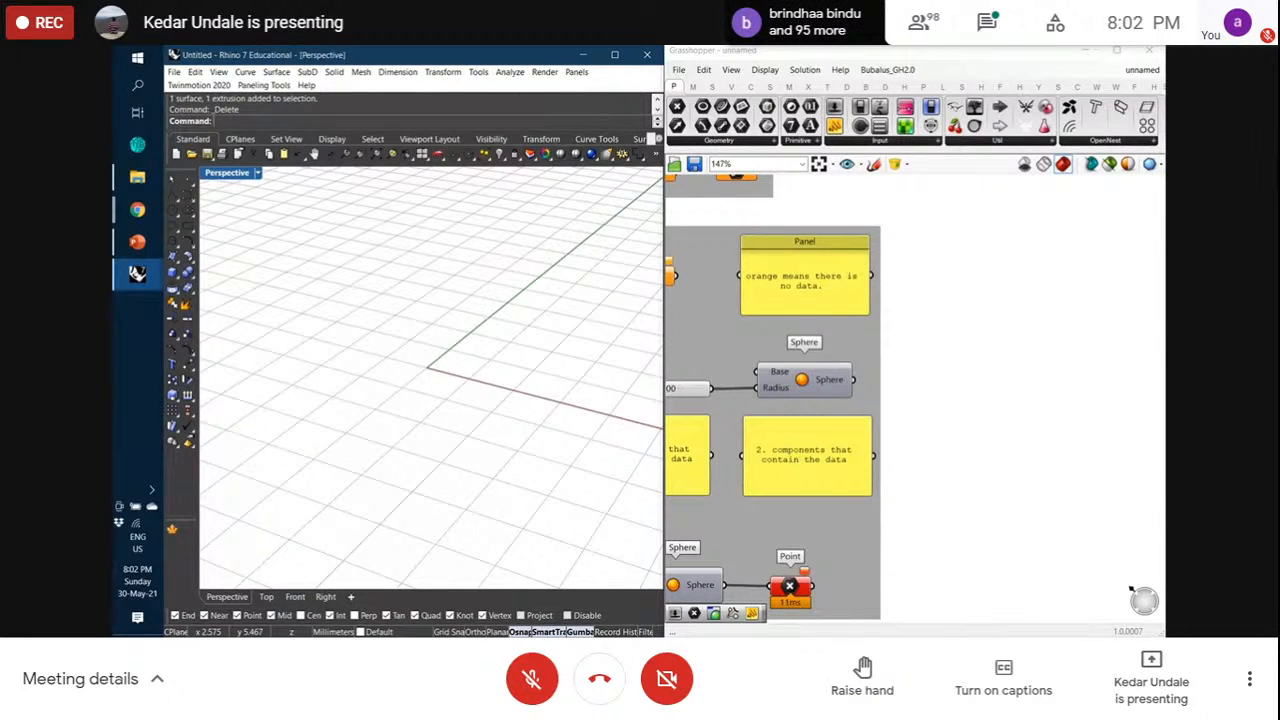
{"action": "left_click", "coordinate": [1032, 476]}
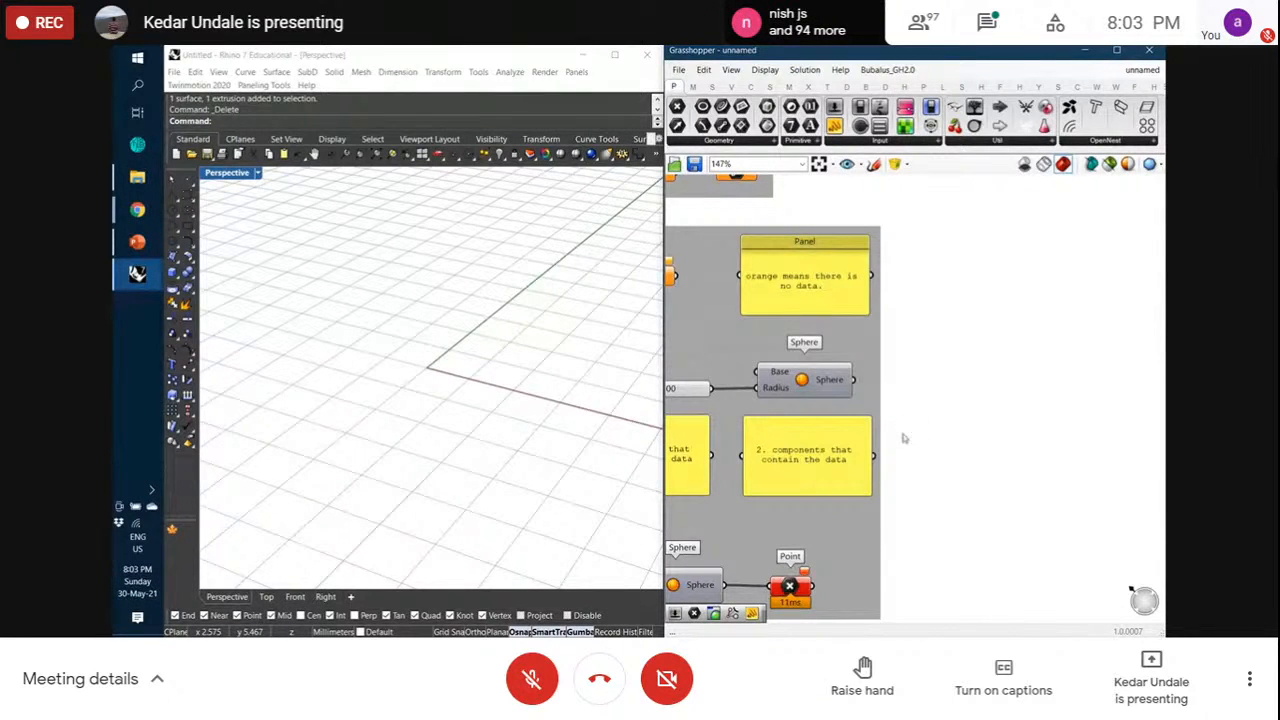
{"action": "left_click", "coordinate": [816, 391]}
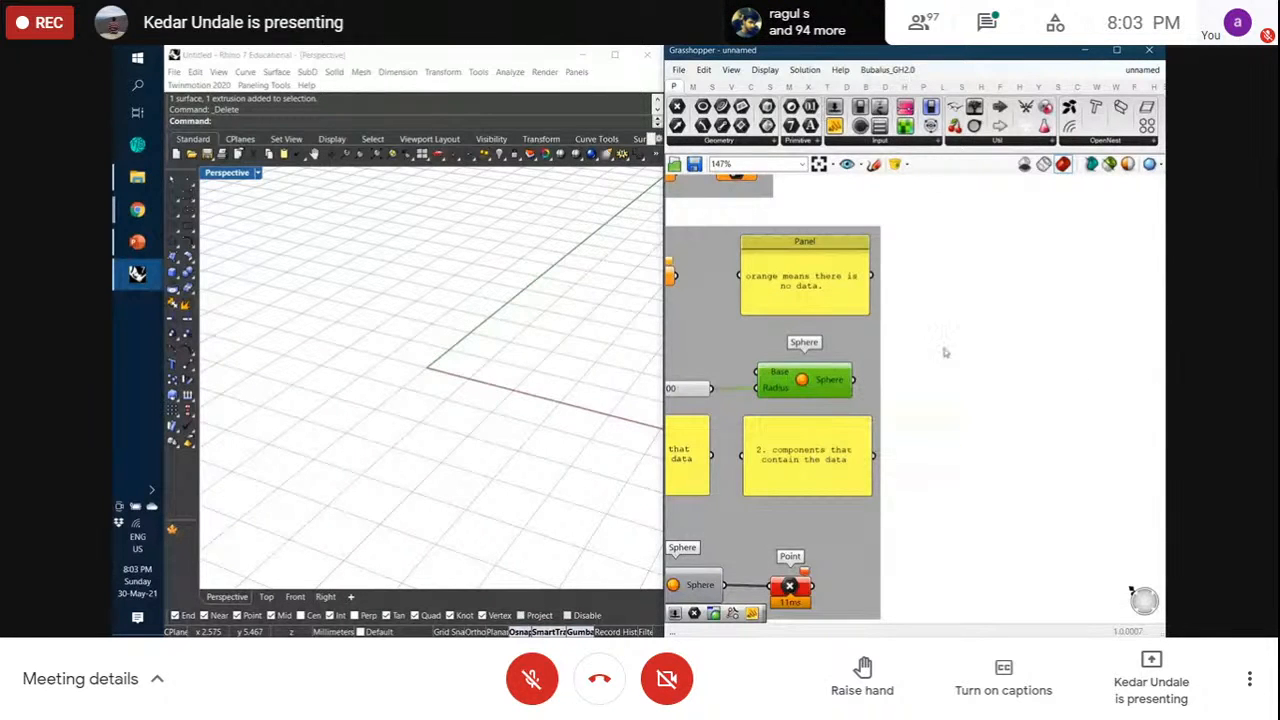
{"action": "scroll", "coordinate": [924, 366], "scroll_direction": "down", "scroll_amount": 5}
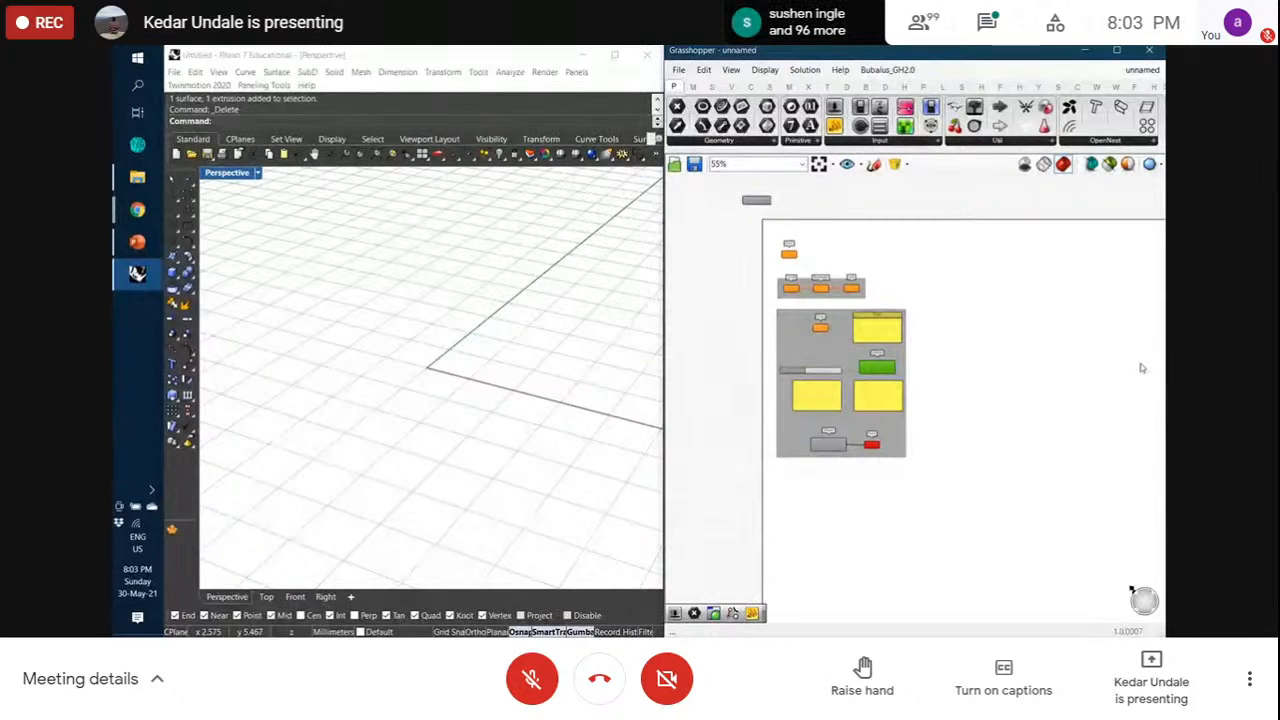
{"action": "left_click", "coordinate": [1065, 356]}
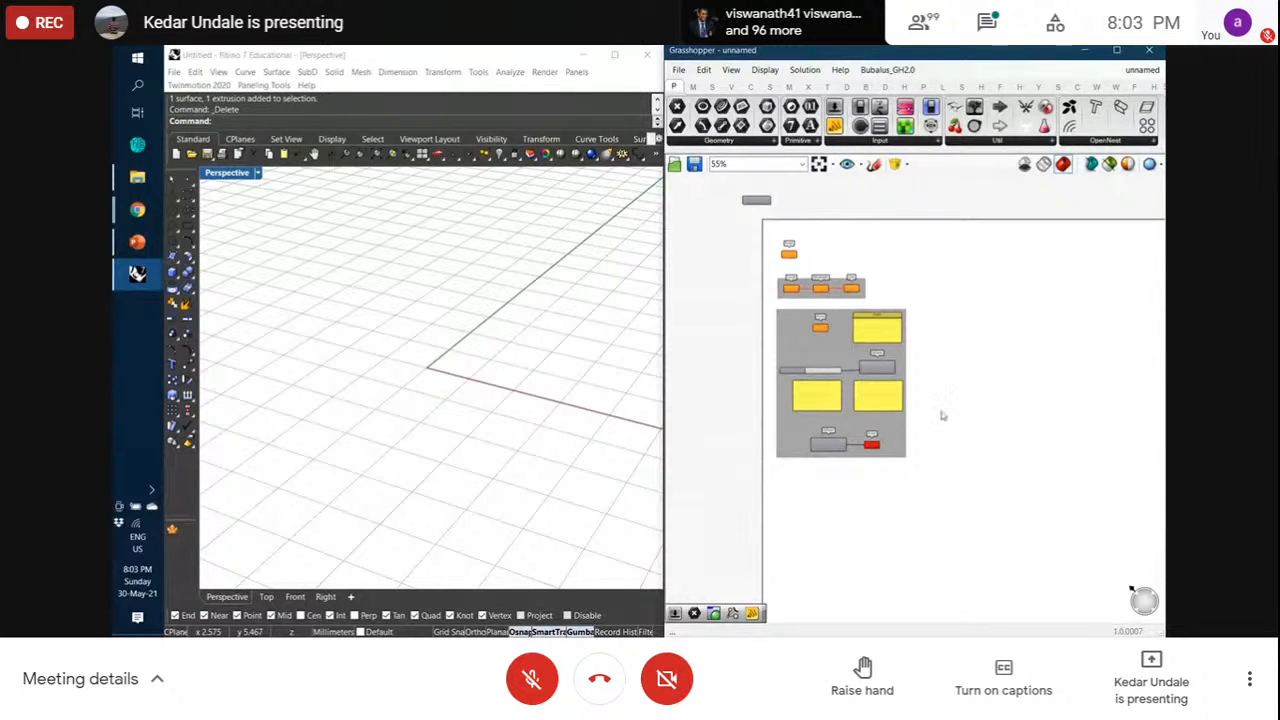
{"action": "scroll", "coordinate": [942, 416], "scroll_direction": "up", "scroll_amount": 4}
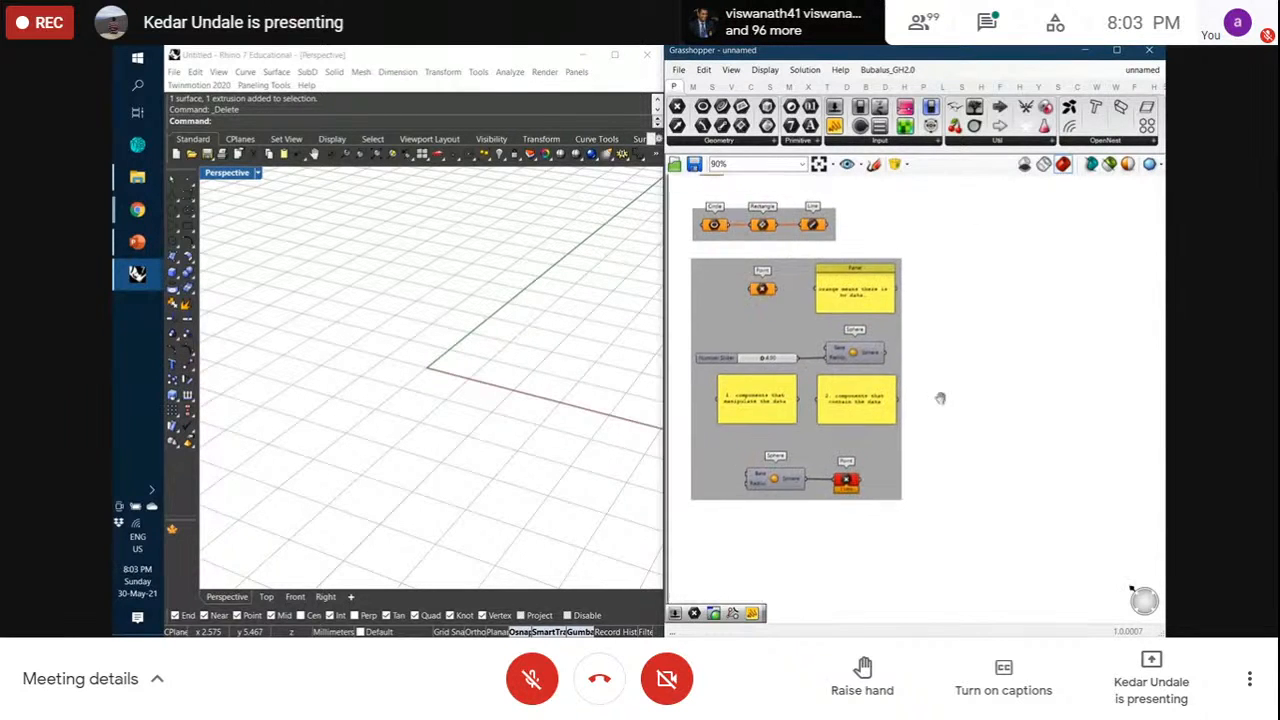
{"action": "right_click_drag", "start_coordinate": [968, 420], "coordinate": [981, 458]}
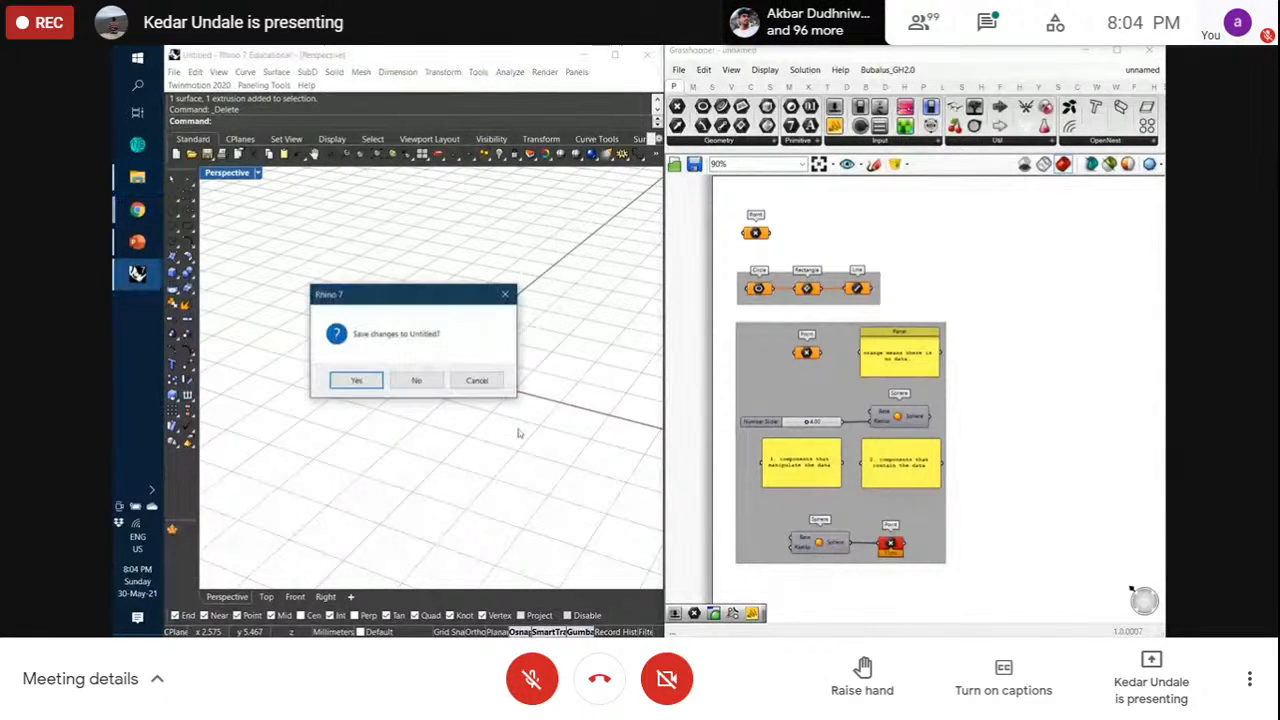
Close the current untitled Rhino model
{"action": "left_click", "coordinate": [432, 386]}
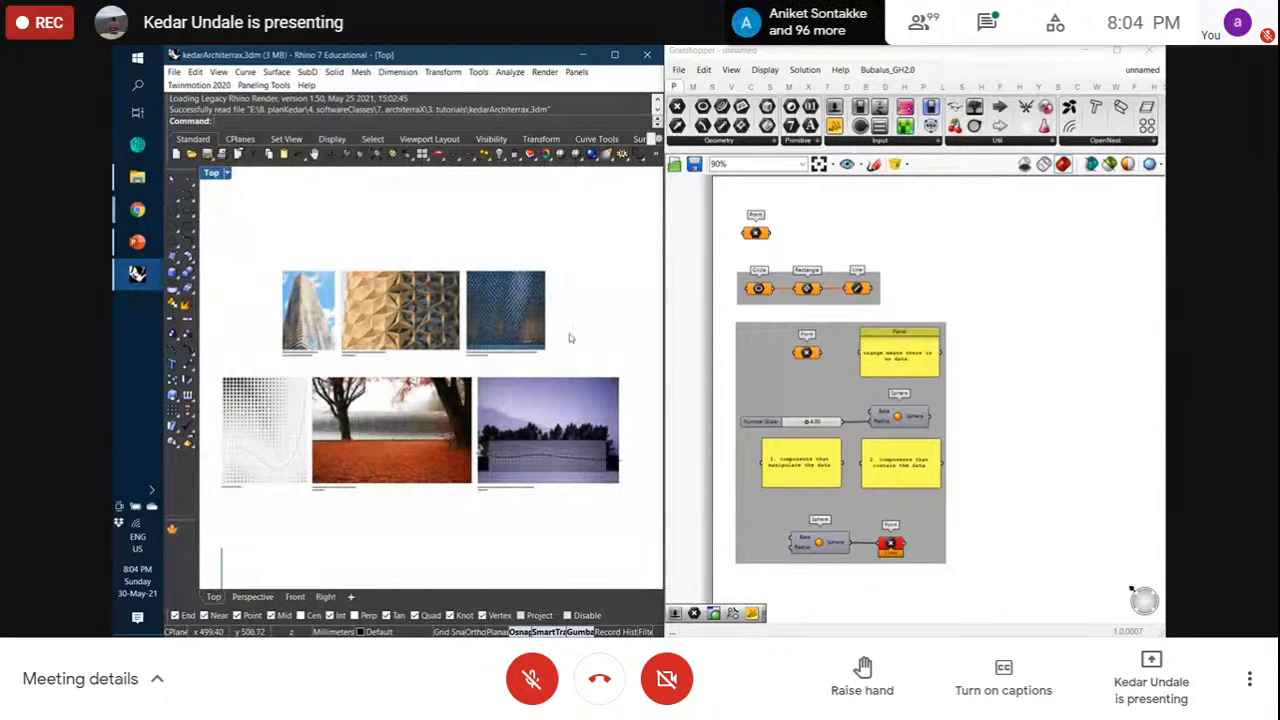
{"action": "scroll", "coordinate": [521, 302], "scroll_direction": "up", "scroll_amount": 15}
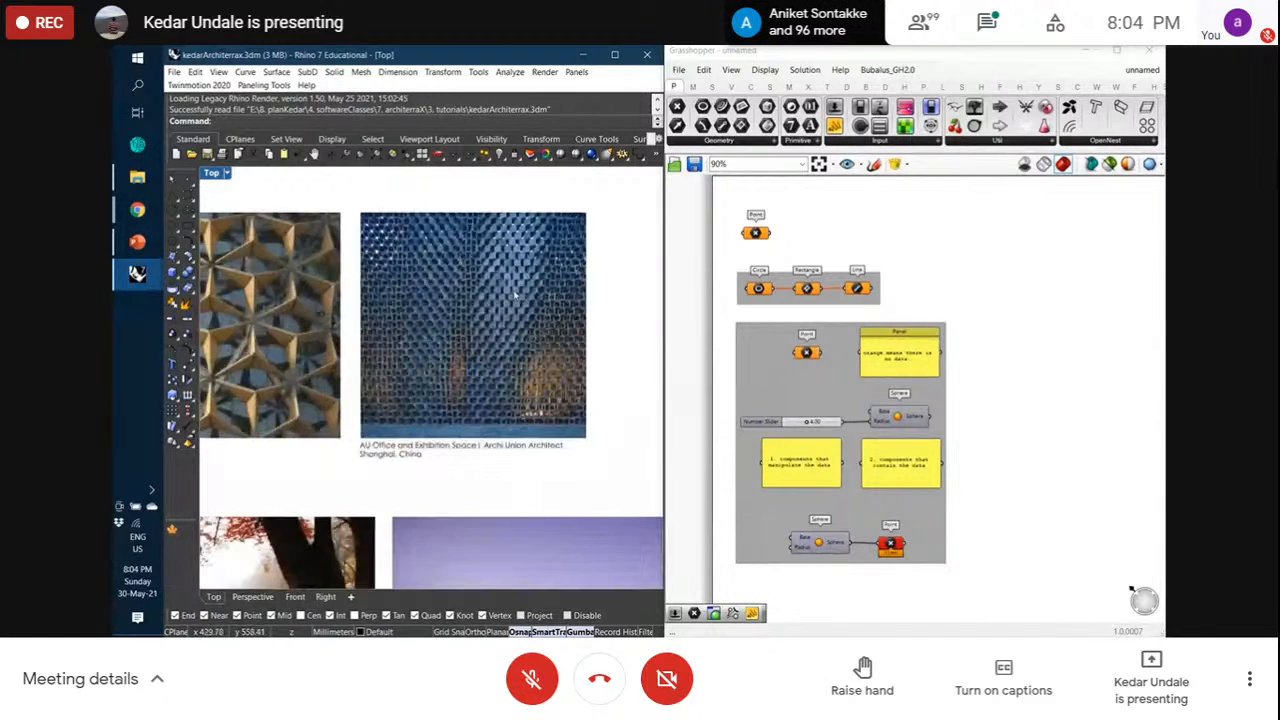
{"action": "scroll", "coordinate": [416, 360], "scroll_direction": "down", "scroll_amount": 4}
{"action": "scroll", "coordinate": [502, 321], "scroll_direction": "up", "scroll_amount": 2}
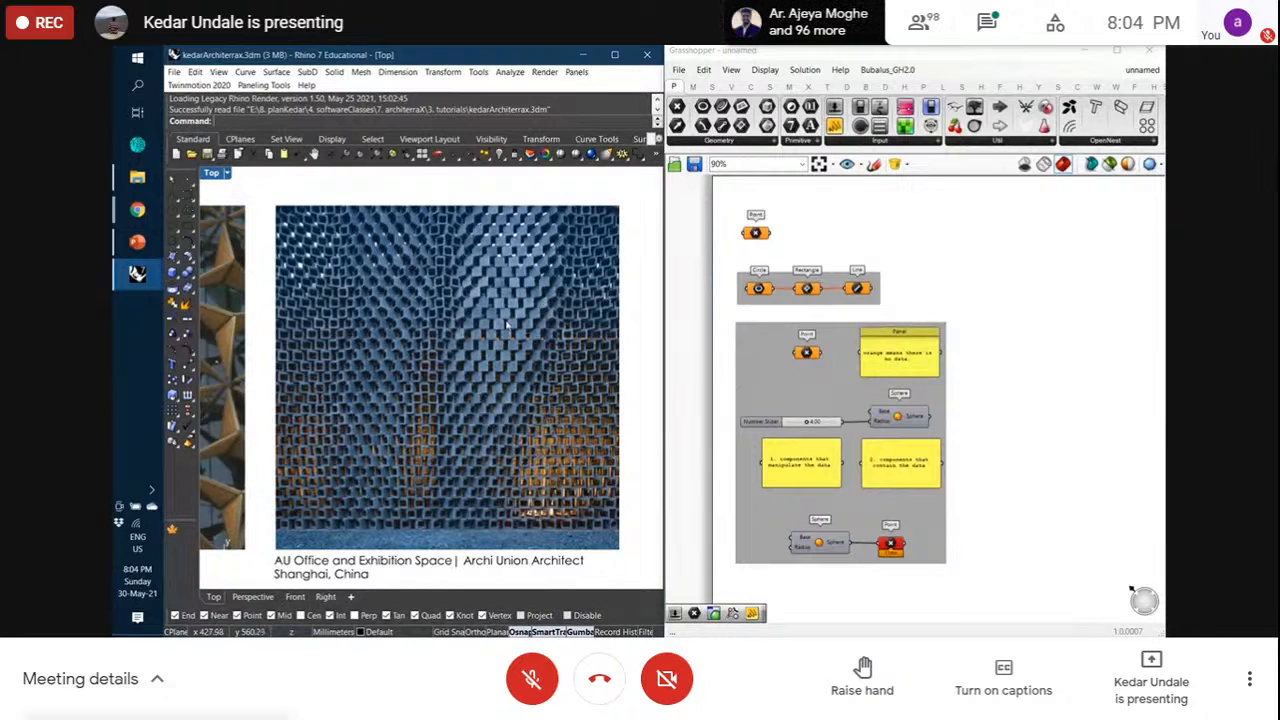
{"action": "scroll", "coordinate": [518, 313], "scroll_direction": "down", "scroll_amount": 5}
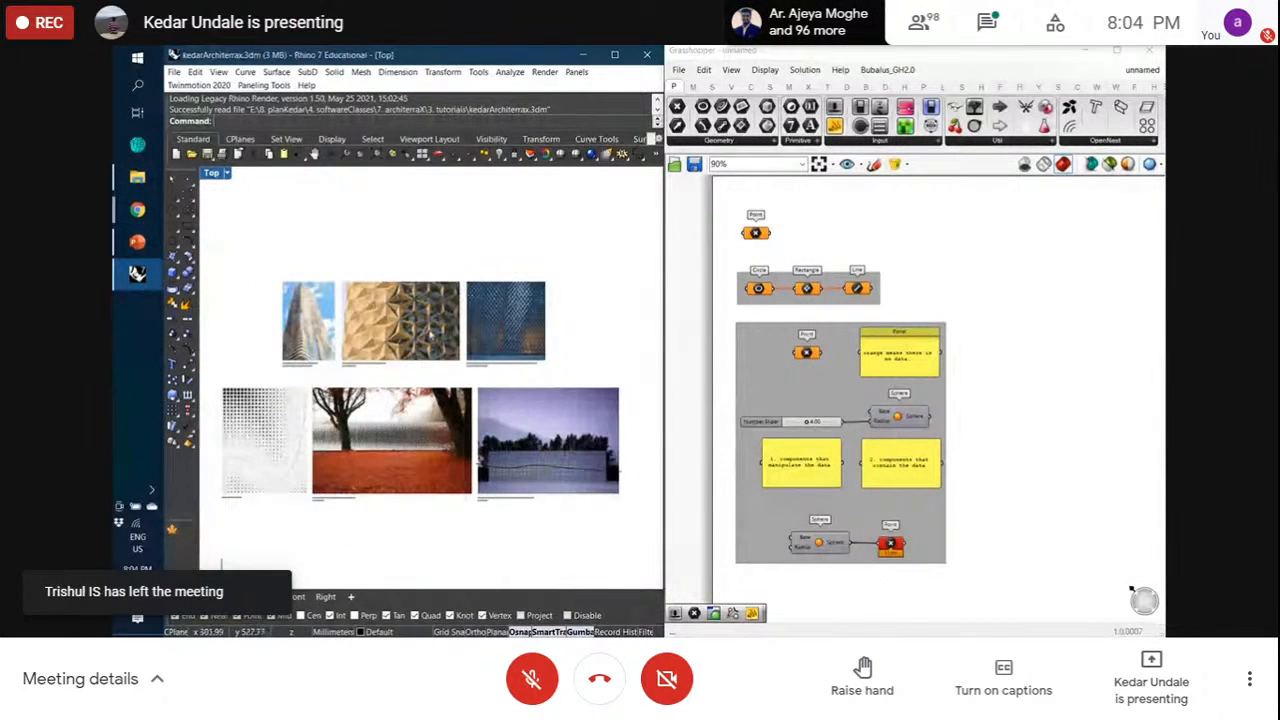
{"action": "scroll", "coordinate": [237, 450], "scroll_direction": "up", "scroll_amount": 5}
{"action": "scroll", "coordinate": [433, 440], "scroll_direction": "down", "scroll_amount": 4}
{"action": "scroll", "coordinate": [342, 459], "scroll_direction": "up", "scroll_amount": 4}
{"action": "scroll", "coordinate": [339, 459], "scroll_direction": "down", "scroll_amount": 2}
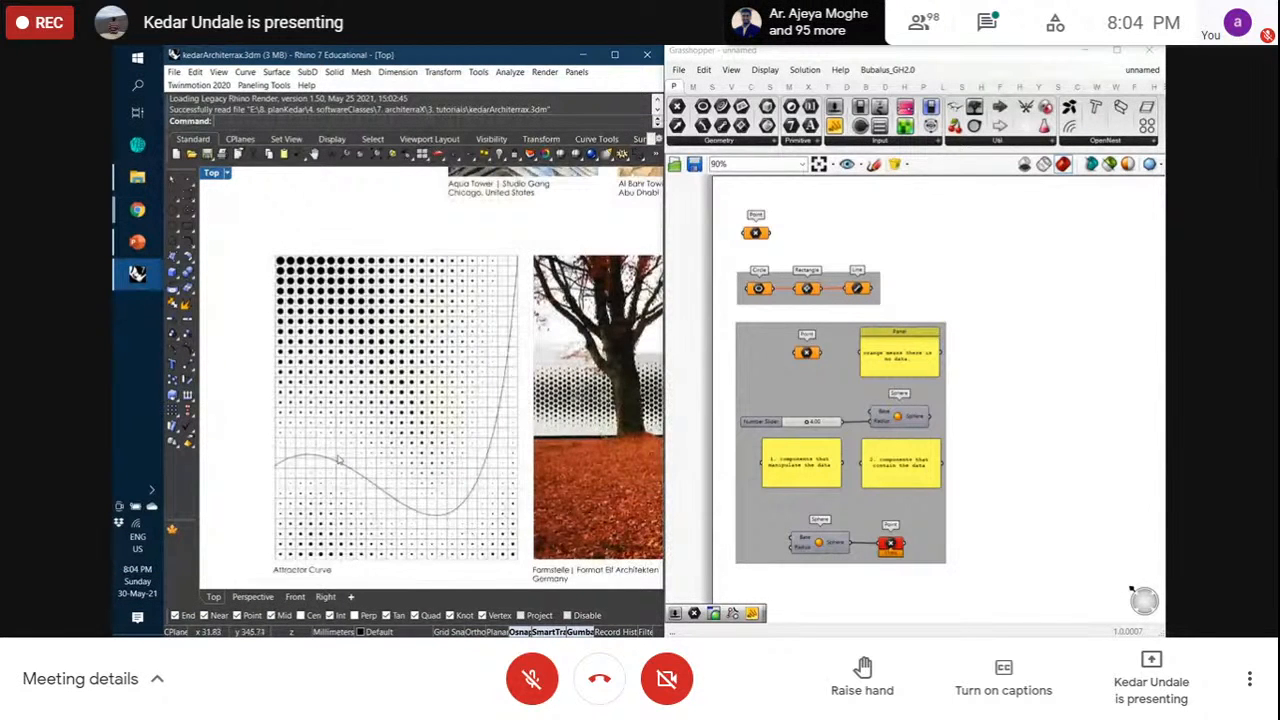
{"action": "scroll", "coordinate": [368, 502], "scroll_direction": "up", "scroll_amount": 2}
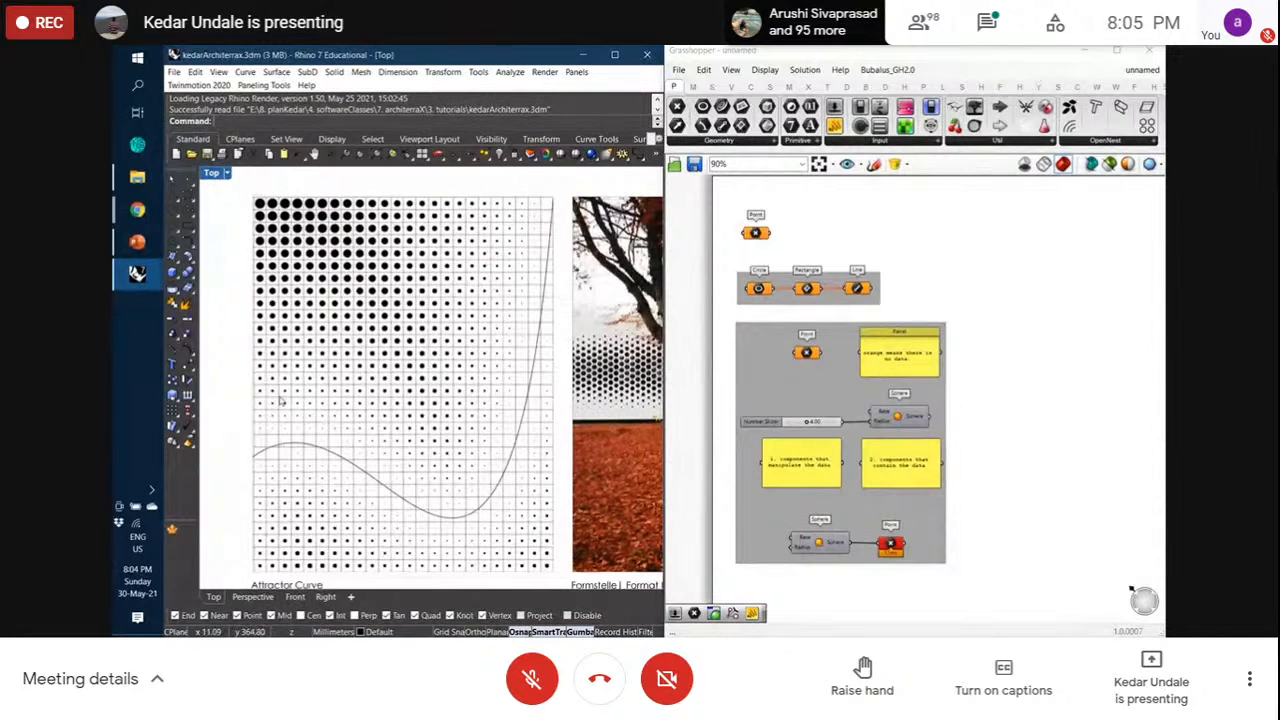
{"action": "scroll", "coordinate": [281, 401], "scroll_direction": "down", "scroll_amount": 1}
{"action": "scroll", "coordinate": [281, 401], "scroll_direction": "down", "scroll_amount": 6}
{"action": "scroll", "coordinate": [565, 416], "scroll_direction": "up", "scroll_amount": 6}
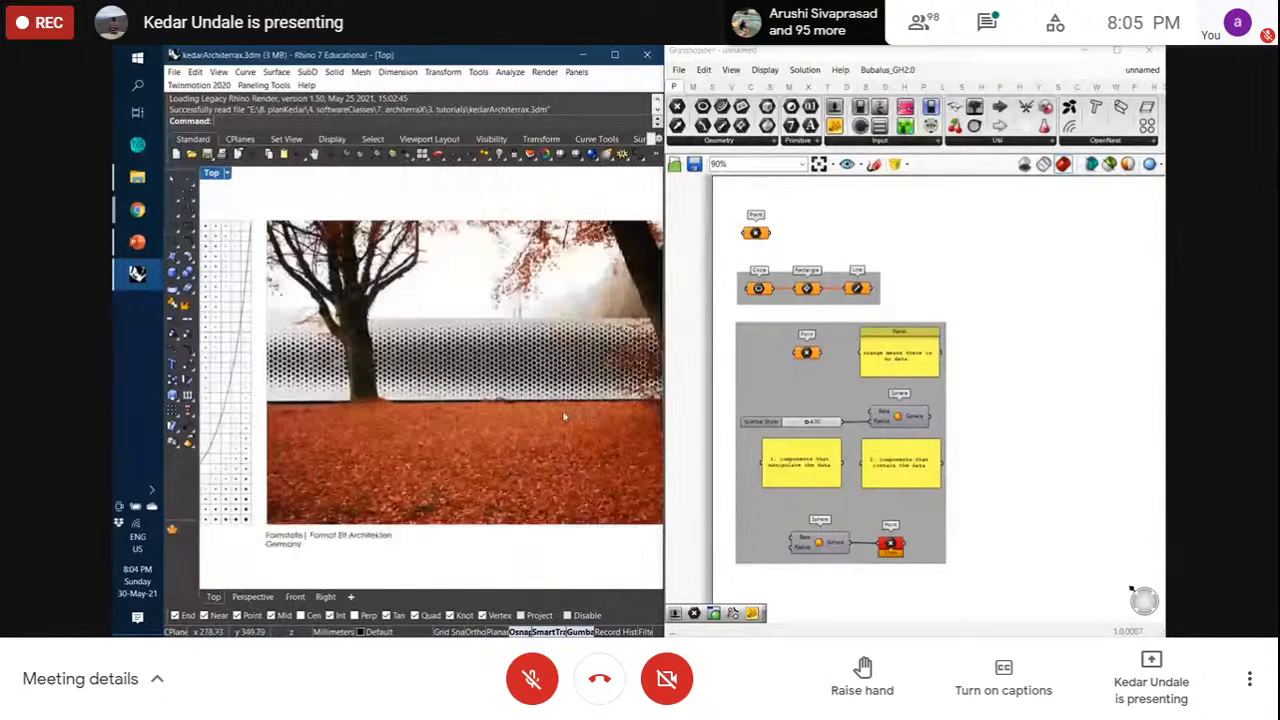
{"action": "scroll", "coordinate": [366, 364], "scroll_direction": "up", "scroll_amount": 2}
{"action": "scroll", "coordinate": [473, 375], "scroll_direction": "up", "scroll_amount": 4}
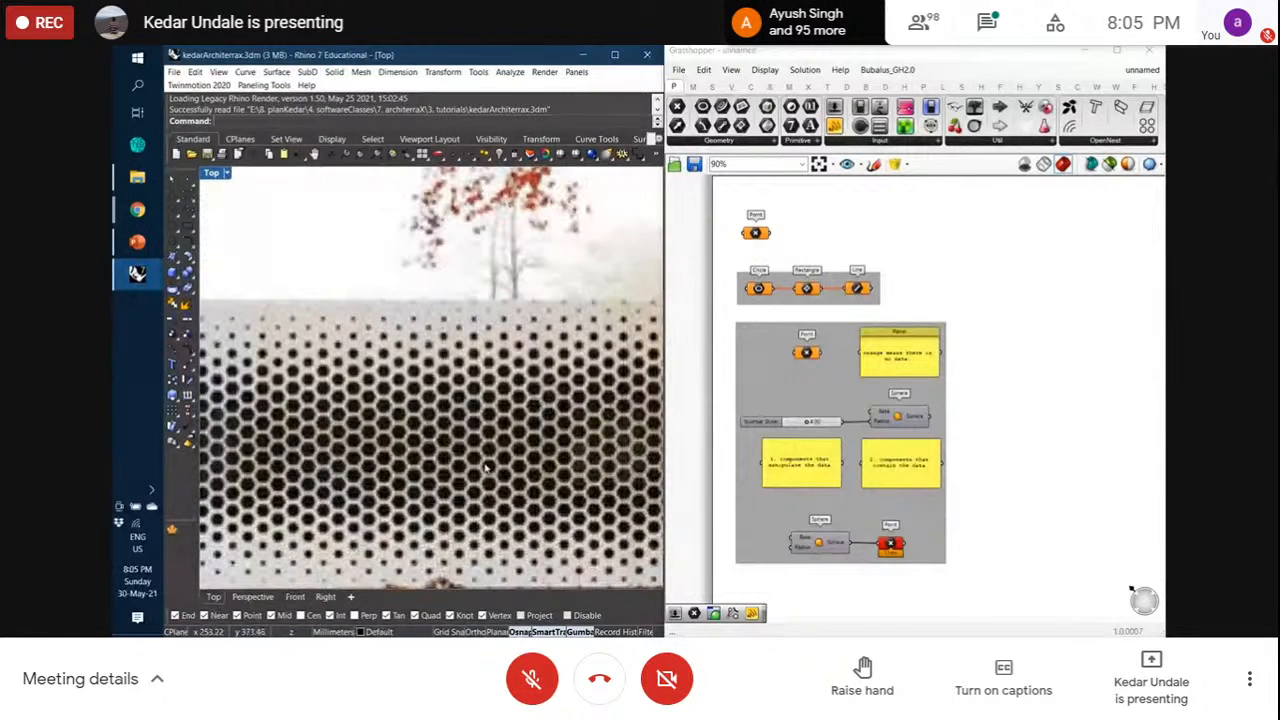
{"action": "scroll", "coordinate": [490, 472], "scroll_direction": "down", "scroll_amount": 1}
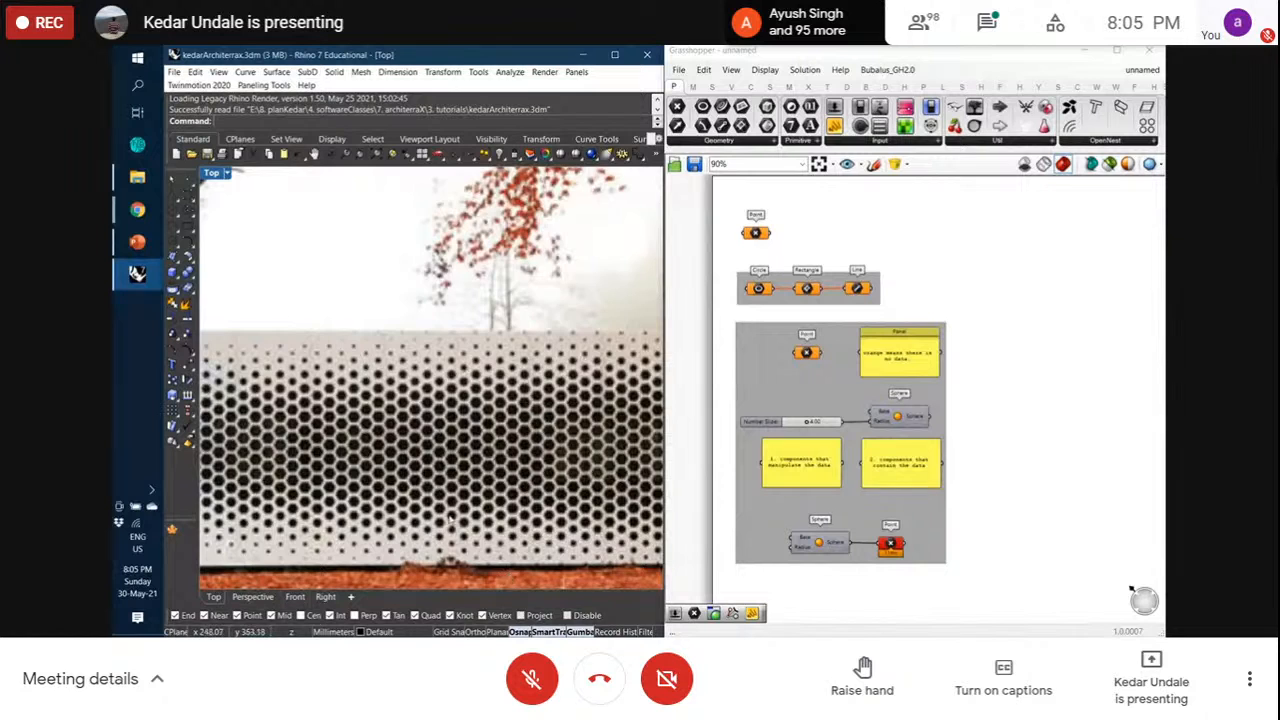
{"action": "scroll", "coordinate": [614, 517], "scroll_direction": "down", "scroll_amount": 5}
{"action": "scroll", "coordinate": [338, 452], "scroll_direction": "up", "scroll_amount": 5}
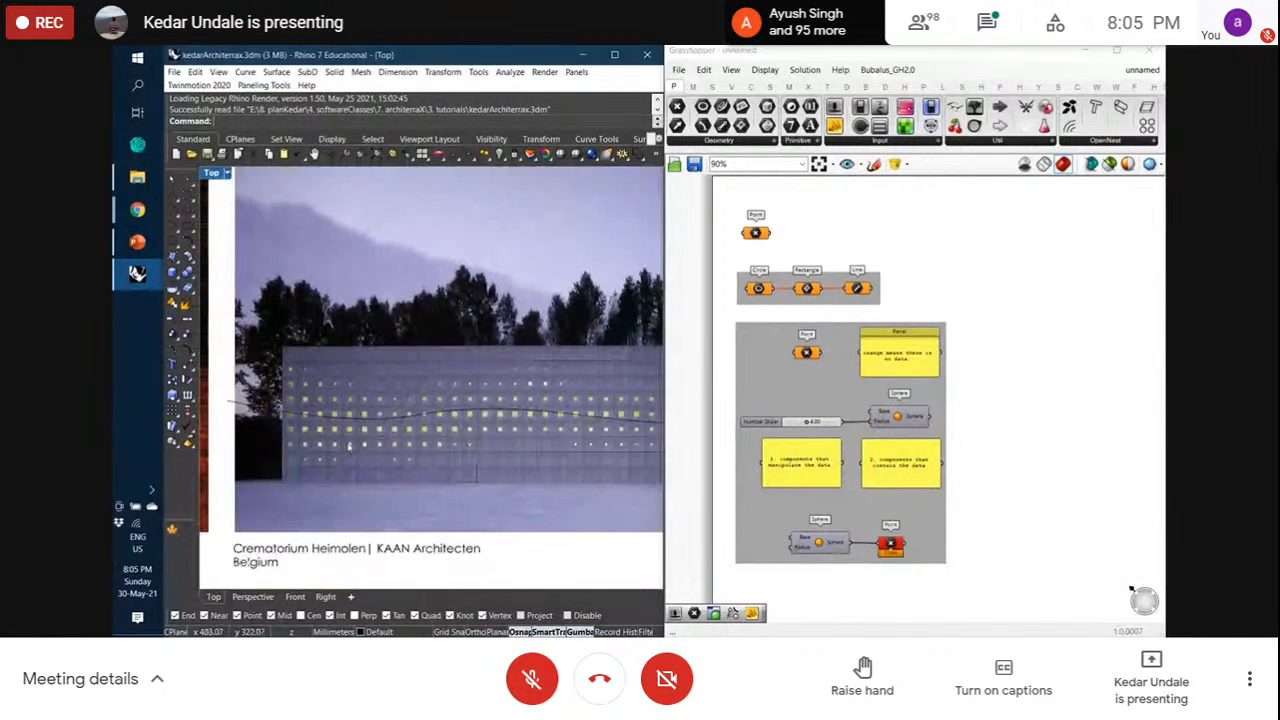
{"action": "scroll", "coordinate": [335, 442], "scroll_direction": "down", "scroll_amount": 1}
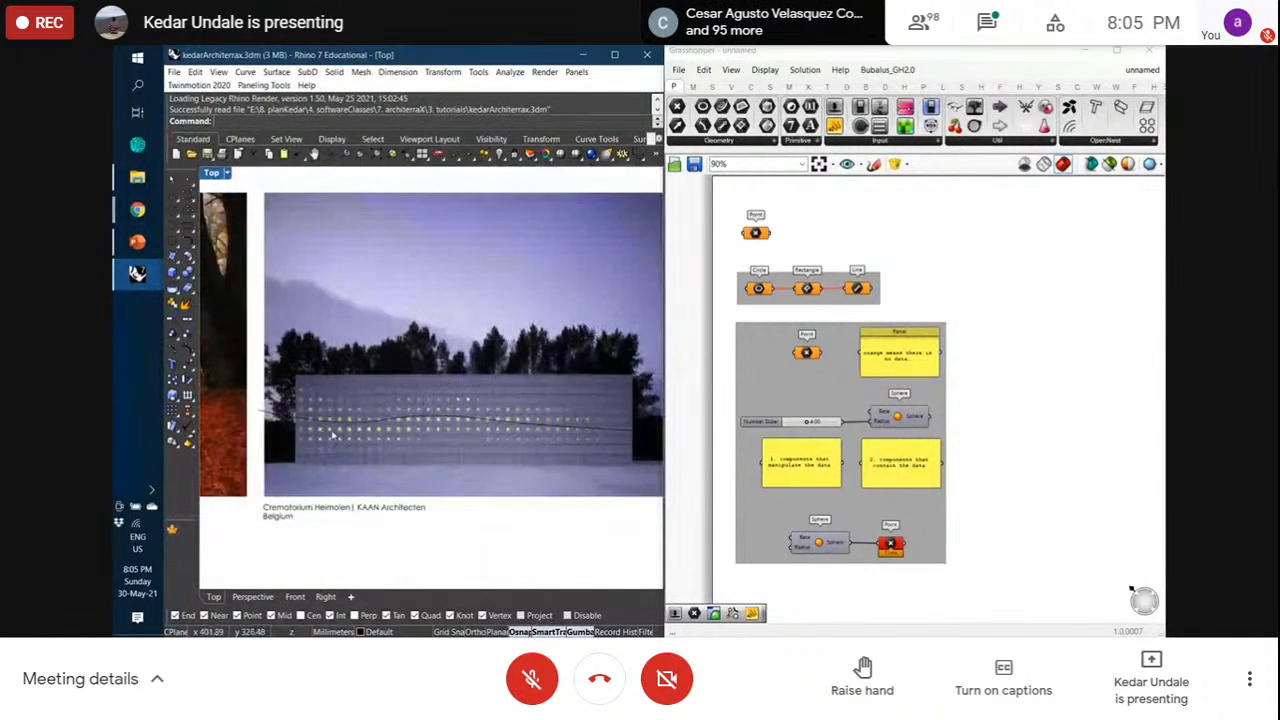
{"action": "scroll", "coordinate": [333, 435], "scroll_direction": "up", "scroll_amount": 1}
{"action": "scroll", "coordinate": [254, 426], "scroll_direction": "down", "scroll_amount": 1}
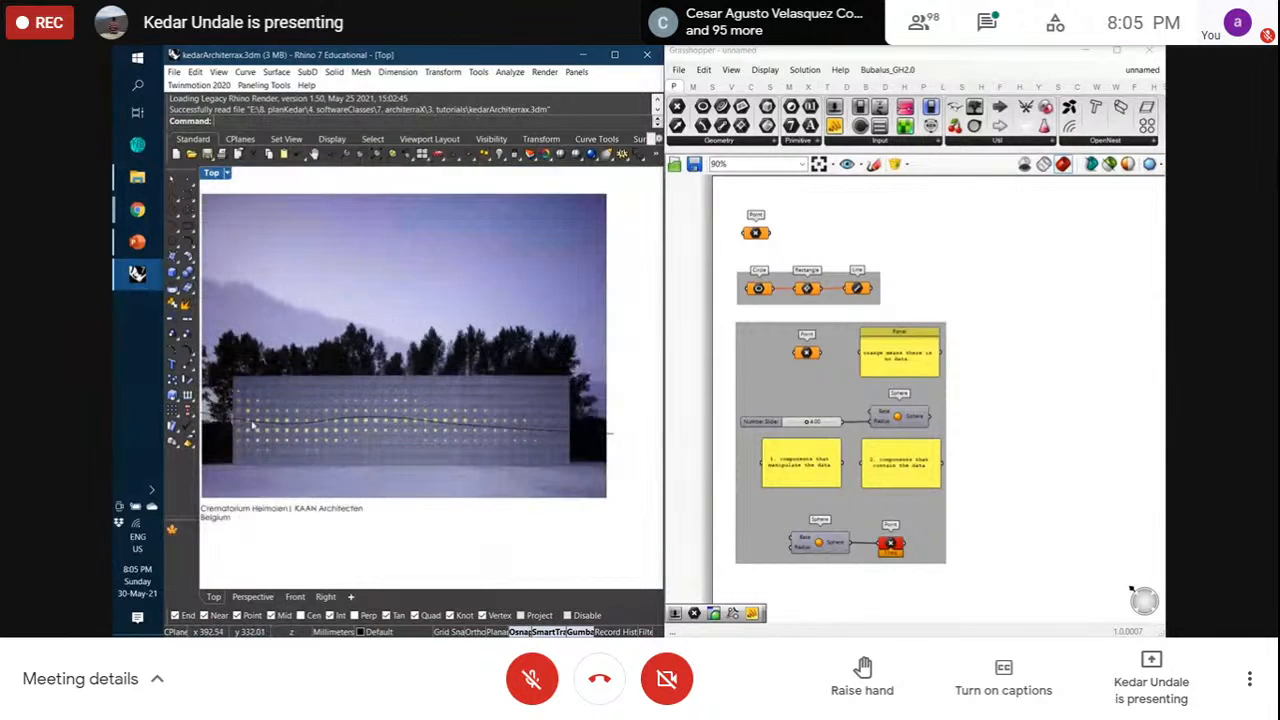
Select the open curve over the facade photo and scroll through the other reference images
{"action": "left_click", "coordinate": [254, 426]}
{"action": "left_click", "coordinate": [292, 456]}
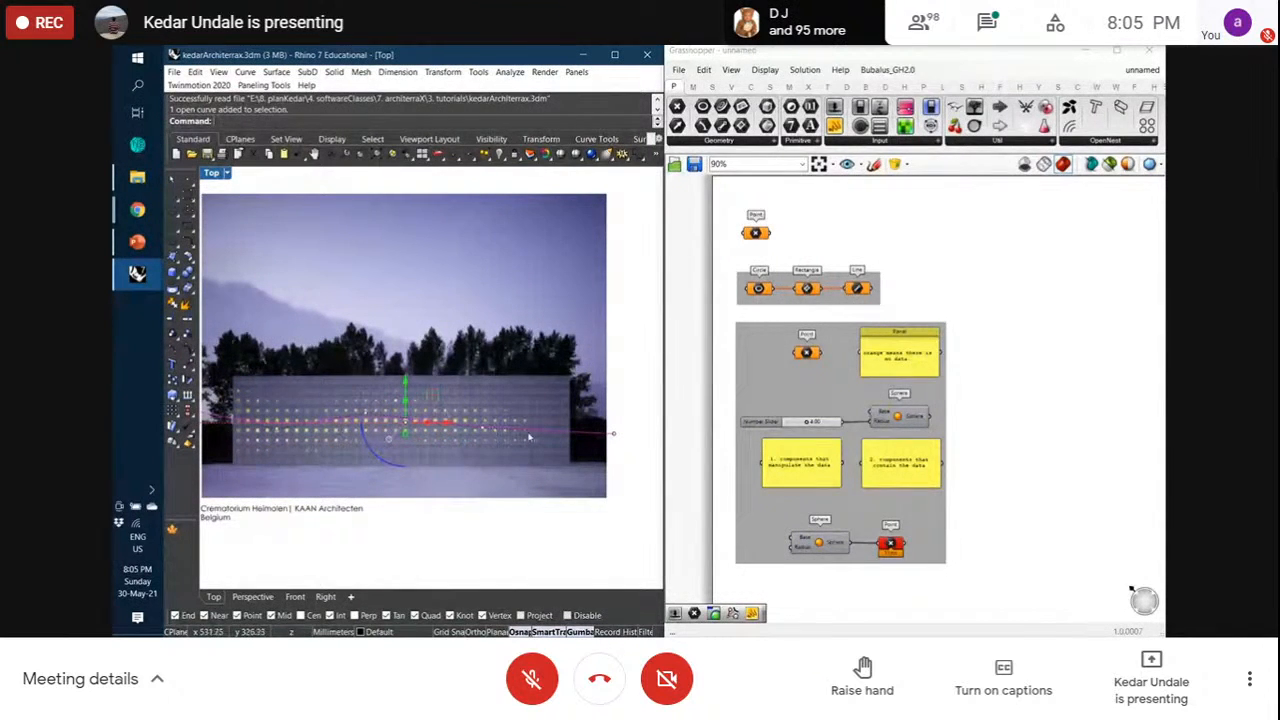
{"action": "scroll", "coordinate": [419, 436], "scroll_direction": "up", "scroll_amount": 2}
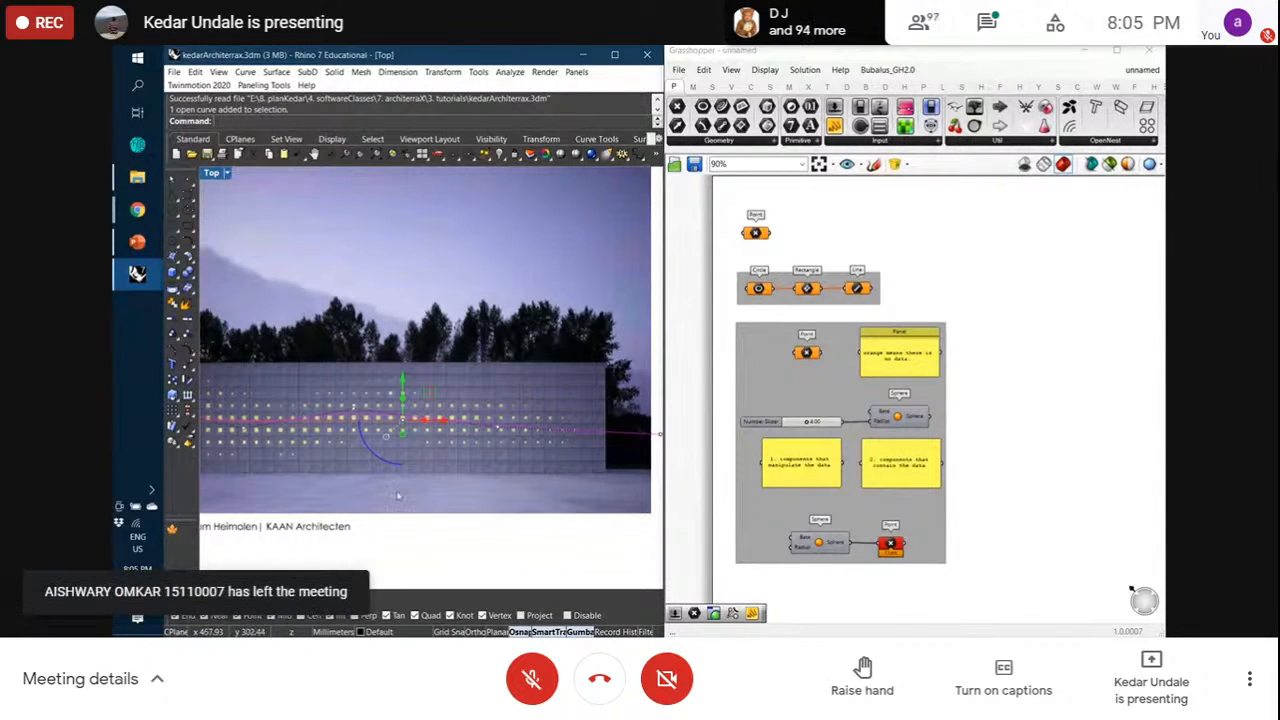
{"action": "scroll", "coordinate": [430, 564], "scroll_direction": "down", "scroll_amount": 5}
{"action": "scroll", "coordinate": [349, 390], "scroll_direction": "up", "scroll_amount": 4}
{"action": "scroll", "coordinate": [514, 411], "scroll_direction": "up", "scroll_amount": 2}
{"action": "scroll", "coordinate": [490, 418], "scroll_direction": "down", "scroll_amount": 2}
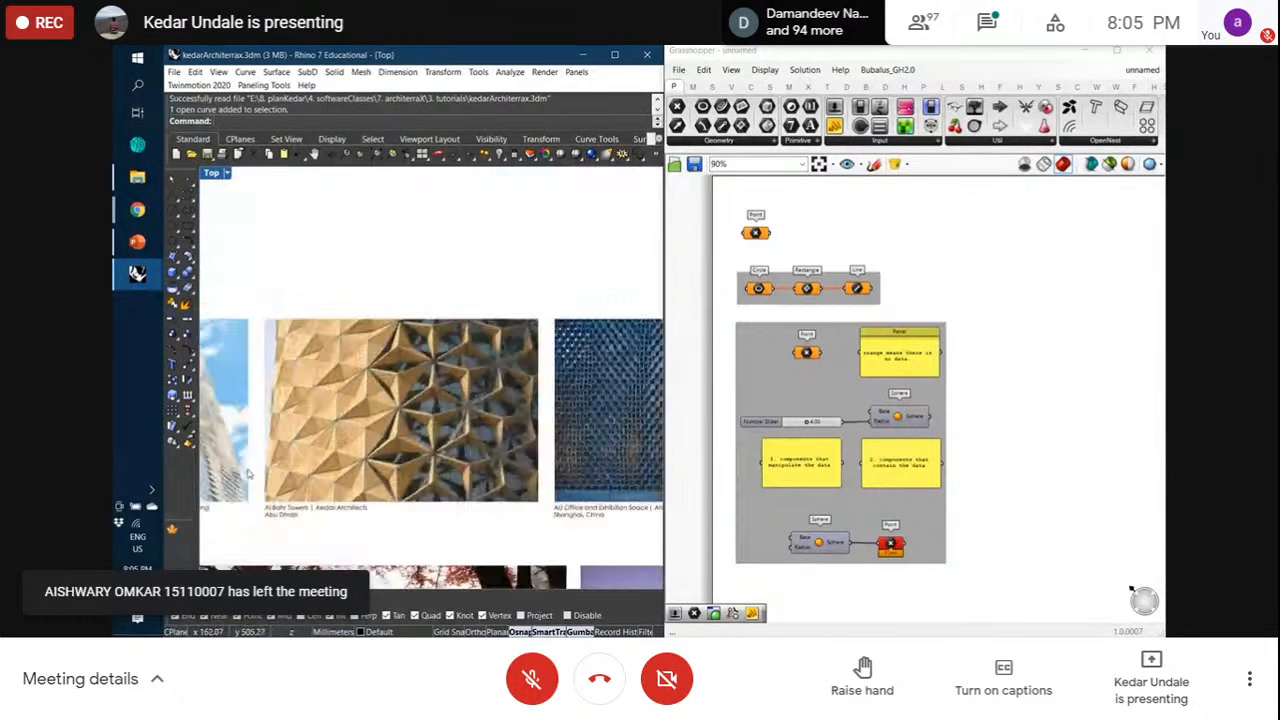
{"action": "scroll", "coordinate": [349, 443], "scroll_direction": "up", "scroll_amount": 2}
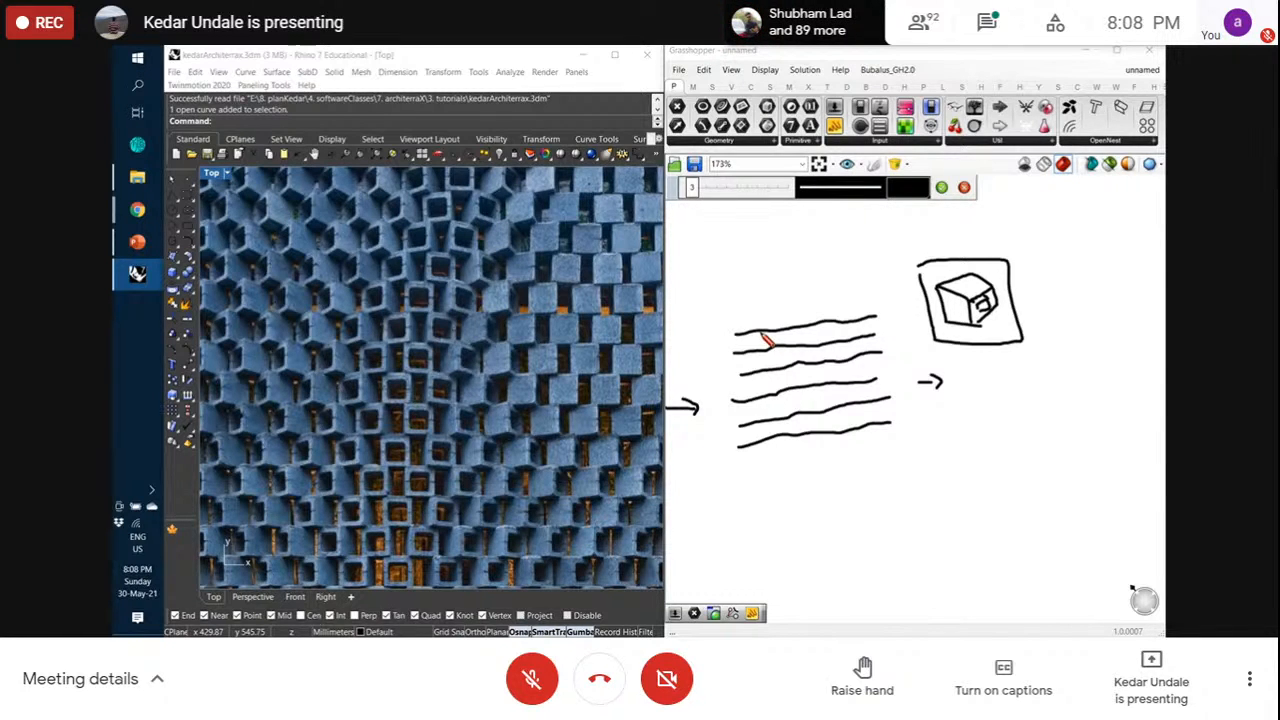
Sketch tick marks along the top and third sketched lines
{"action": "scroll", "coordinate": [765, 340], "scroll_direction": "up", "scroll_amount": 2}
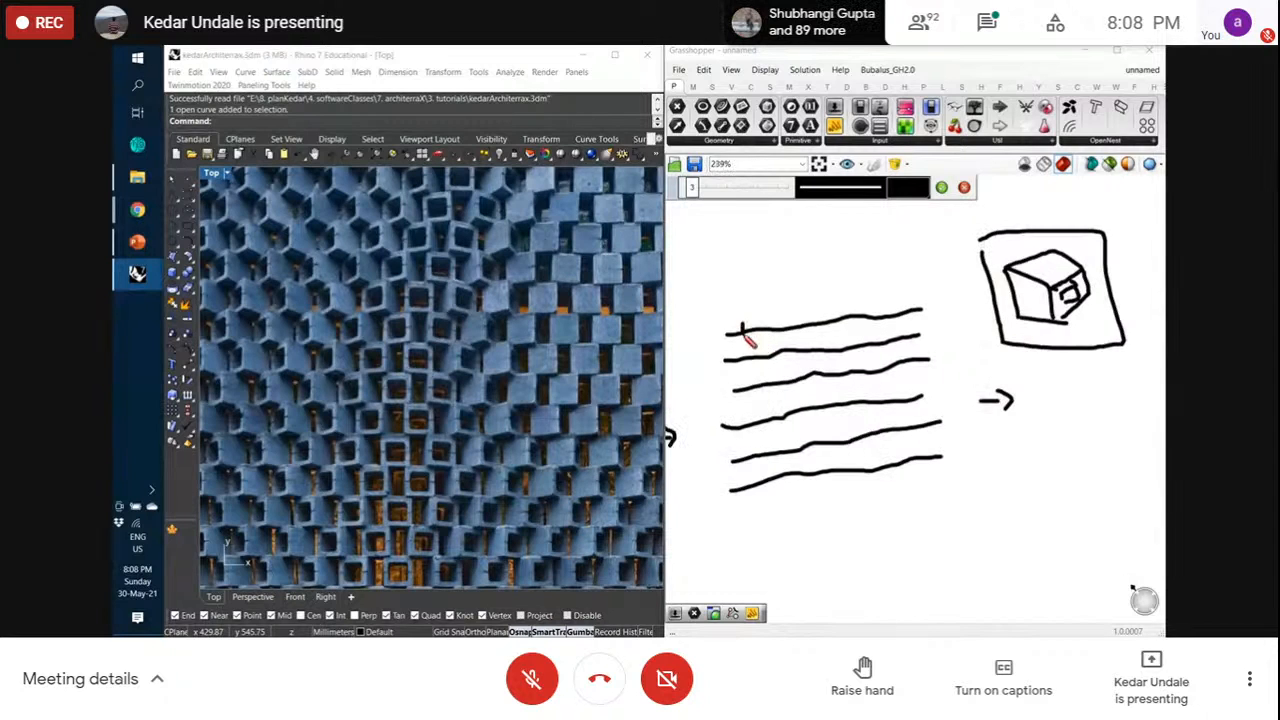
{"action": "left_click_drag", "start_coordinate": [771, 327], "coordinate": [771, 335]}
{"action": "left_click_drag", "start_coordinate": [793, 324], "coordinate": [869, 326]}
{"action": "left_click_drag", "start_coordinate": [893, 310], "coordinate": [893, 322]}
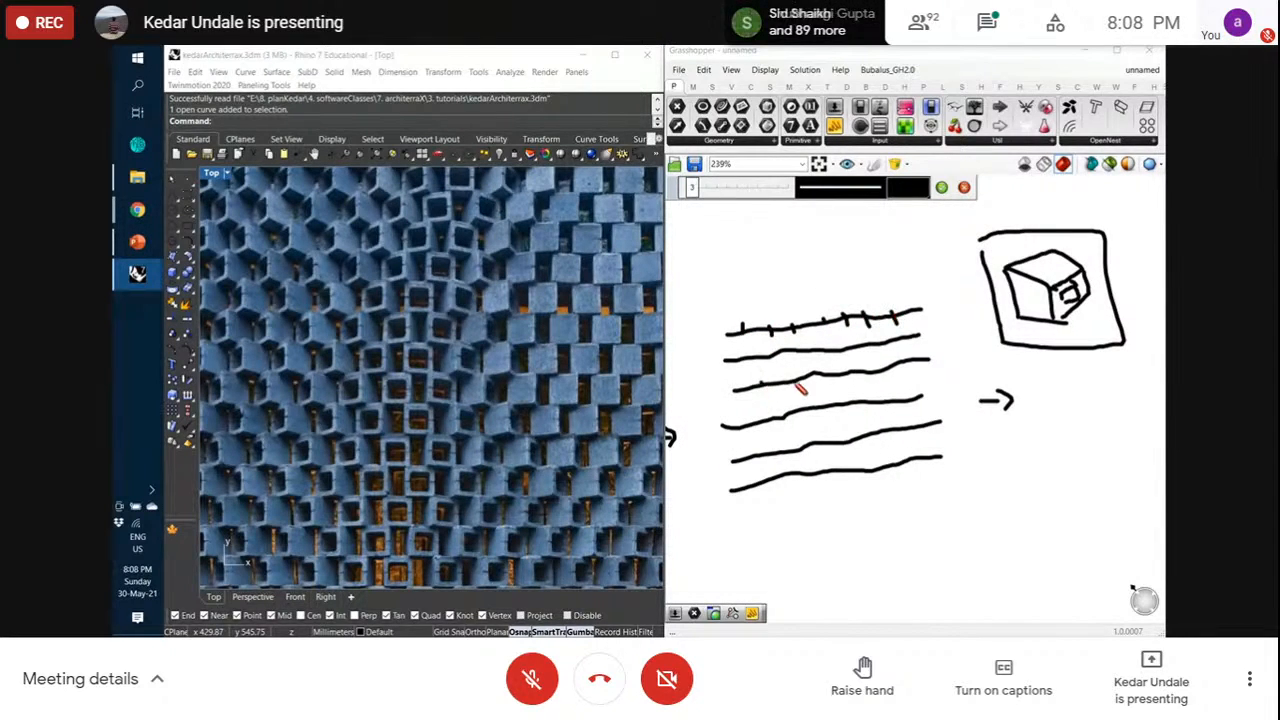
{"action": "left_click_drag", "start_coordinate": [826, 369], "coordinate": [850, 379]}
{"action": "mouse_move", "coordinate": [872, 364]}
{"action": "left_mouse_down"}
{"action": "mouse_move", "coordinate": [873, 376]}
{"action": "mouse_move", "coordinate": [895, 373]}
{"action": "left_mouse_up"}
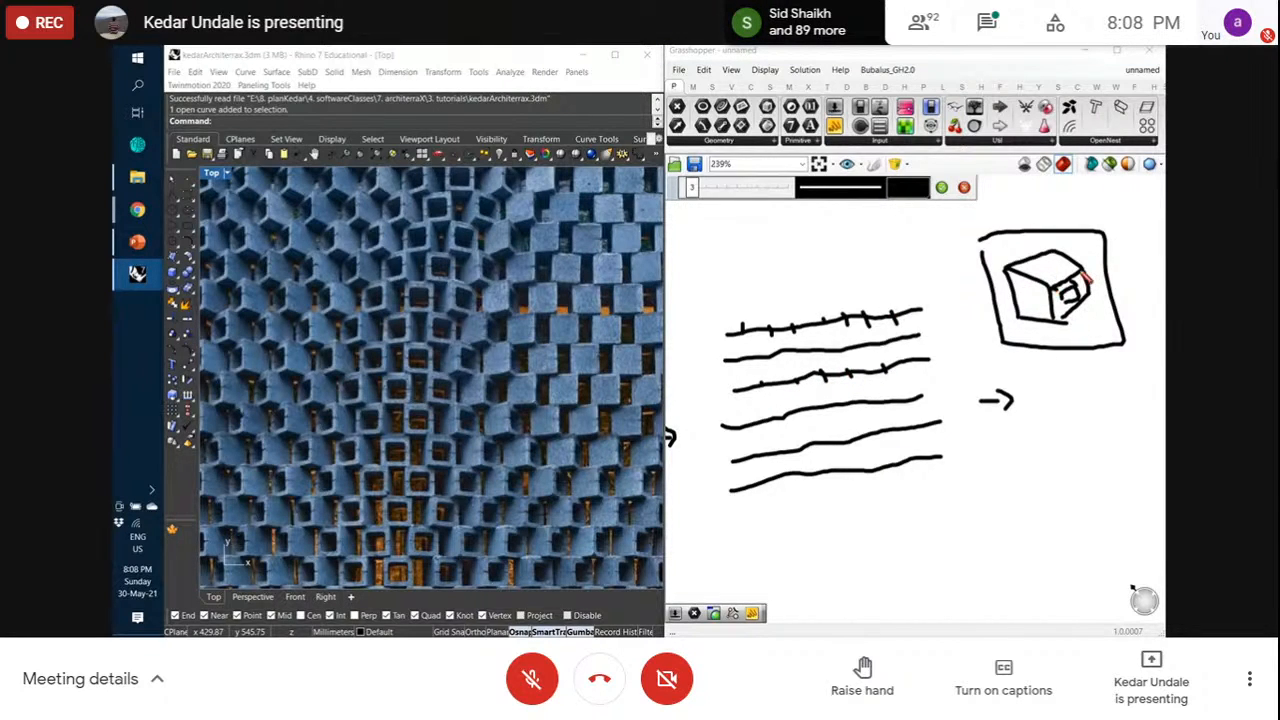
Draw three arrowed lines from the cube to the sketched lines and commit the sketch
{"action": "scroll", "coordinate": [920, 325], "scroll_direction": "down", "scroll_amount": 2}
{"action": "scroll", "coordinate": [983, 316], "scroll_direction": "up", "scroll_amount": 2}
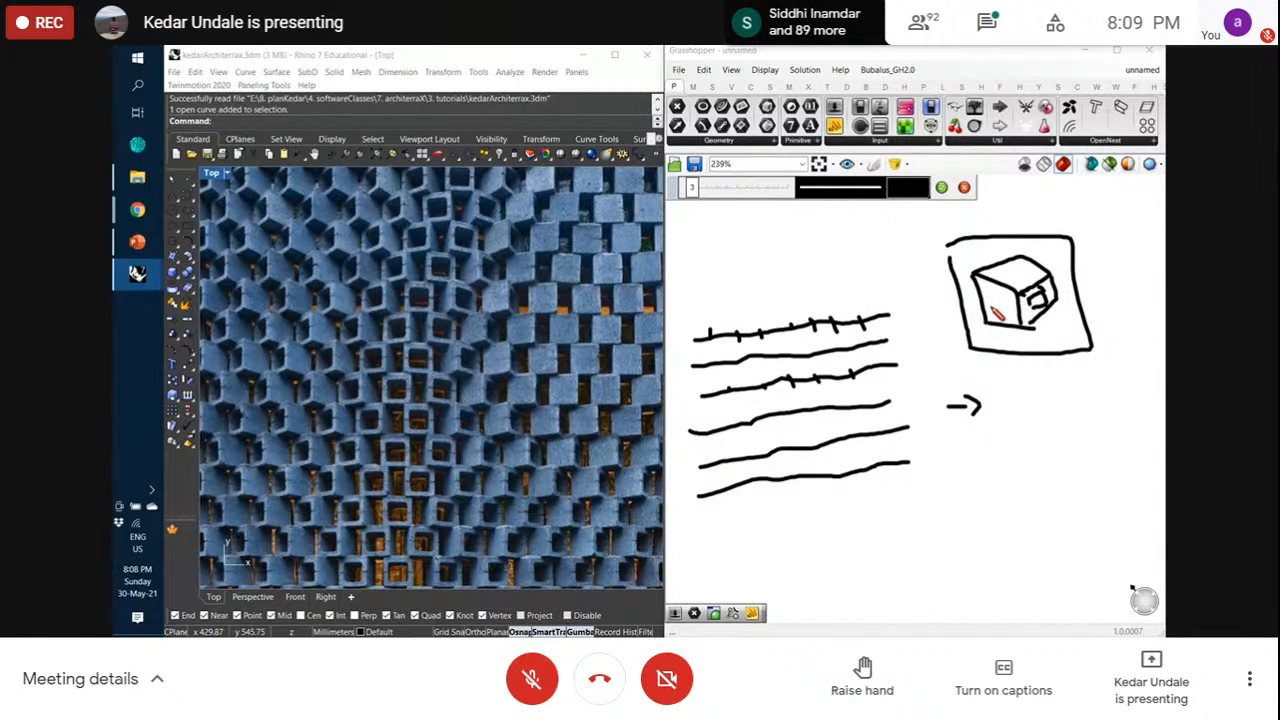
{"action": "left_click_drag", "start_coordinate": [995, 308], "coordinate": [872, 316]}
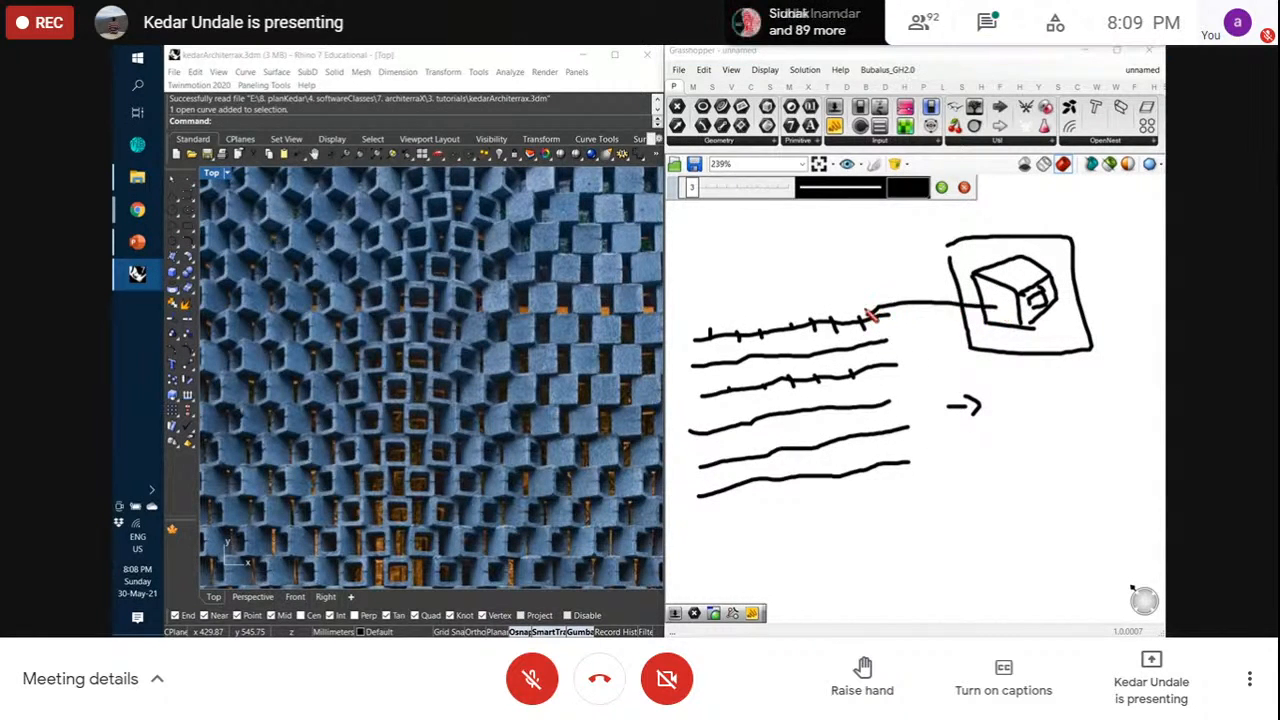
{"action": "left_click_drag", "start_coordinate": [997, 322], "coordinate": [866, 391]}
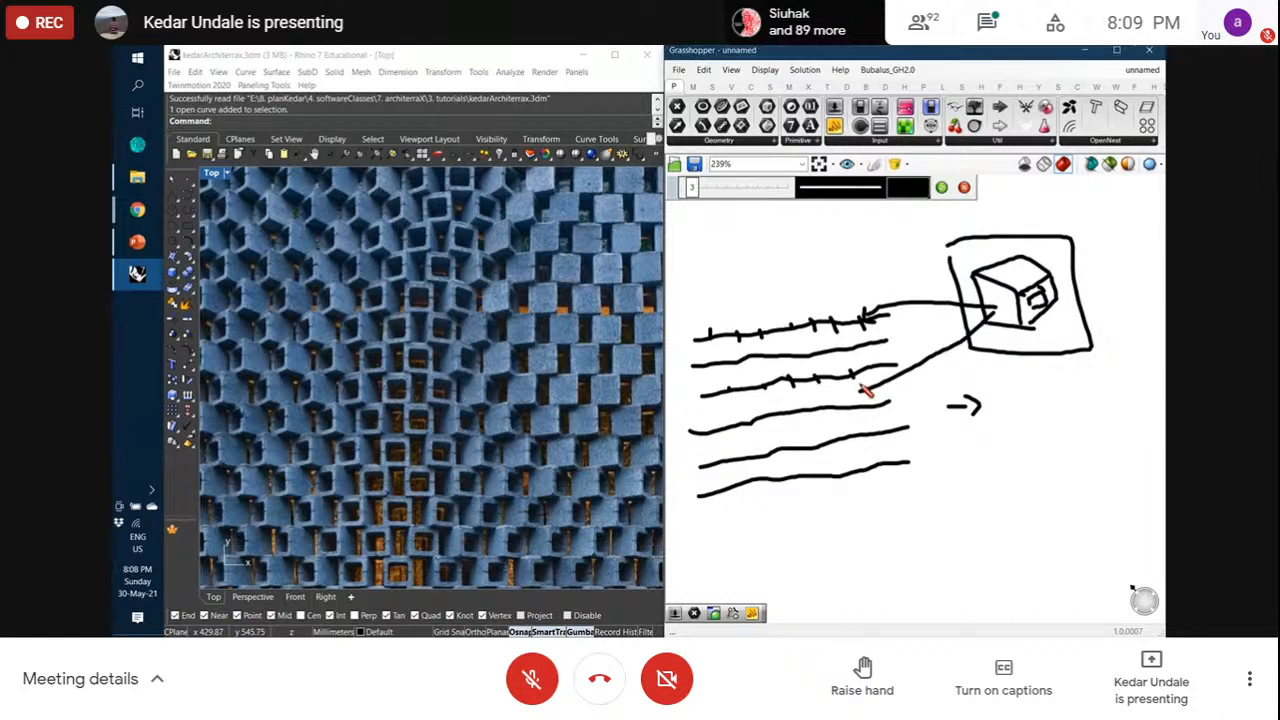
{"action": "mouse_move", "coordinate": [990, 320]}
{"action": "left_mouse_down"}
{"action": "mouse_move", "coordinate": [848, 376]}
{"action": "mouse_move", "coordinate": [864, 364]}
{"action": "mouse_move", "coordinate": [943, 414]}
{"action": "mouse_move", "coordinate": [894, 420]}
{"action": "mouse_move", "coordinate": [893, 432]}
{"action": "left_mouse_up"}
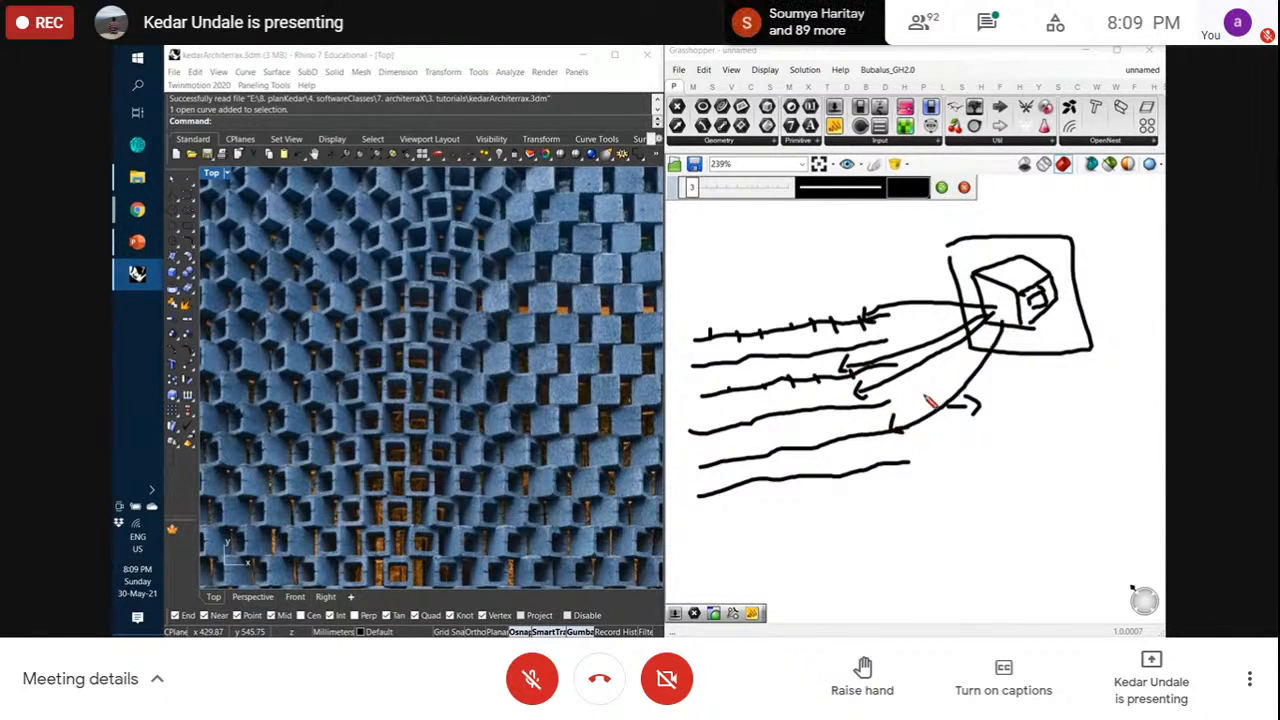
{"action": "left_click", "coordinate": [941, 187]}
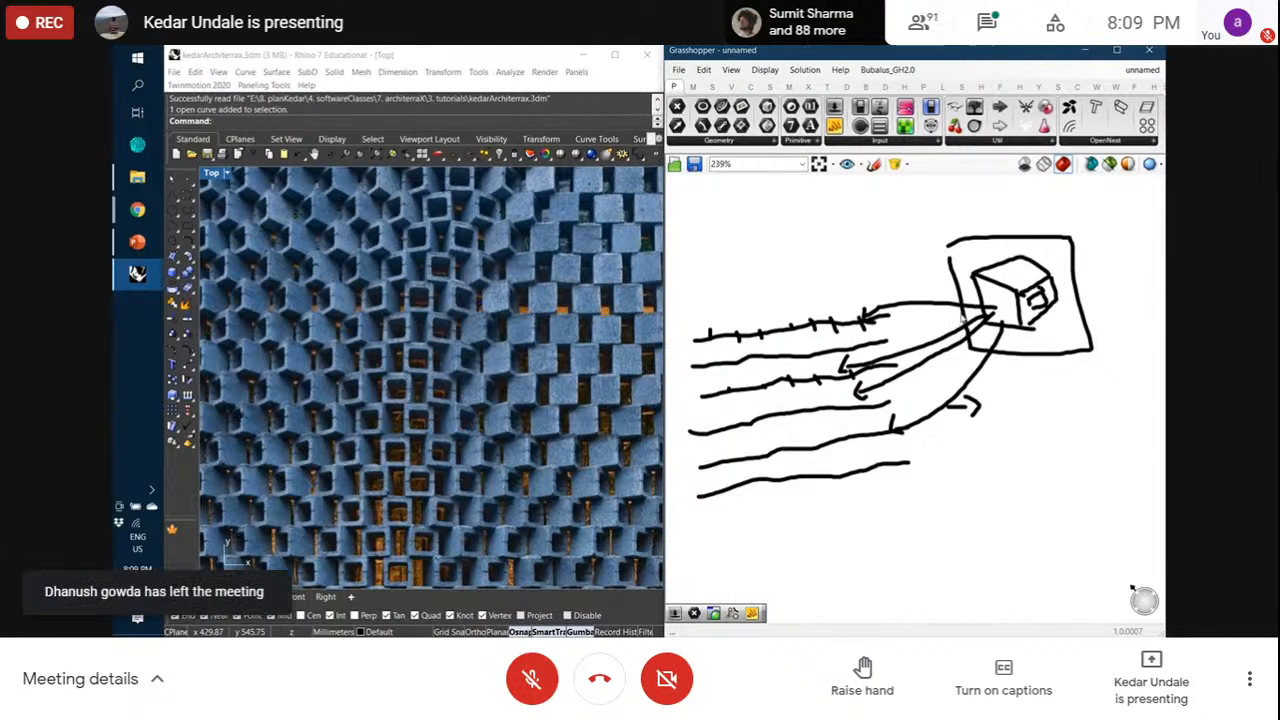
{"action": "scroll", "coordinate": [962, 313], "scroll_direction": "down", "scroll_amount": 6}
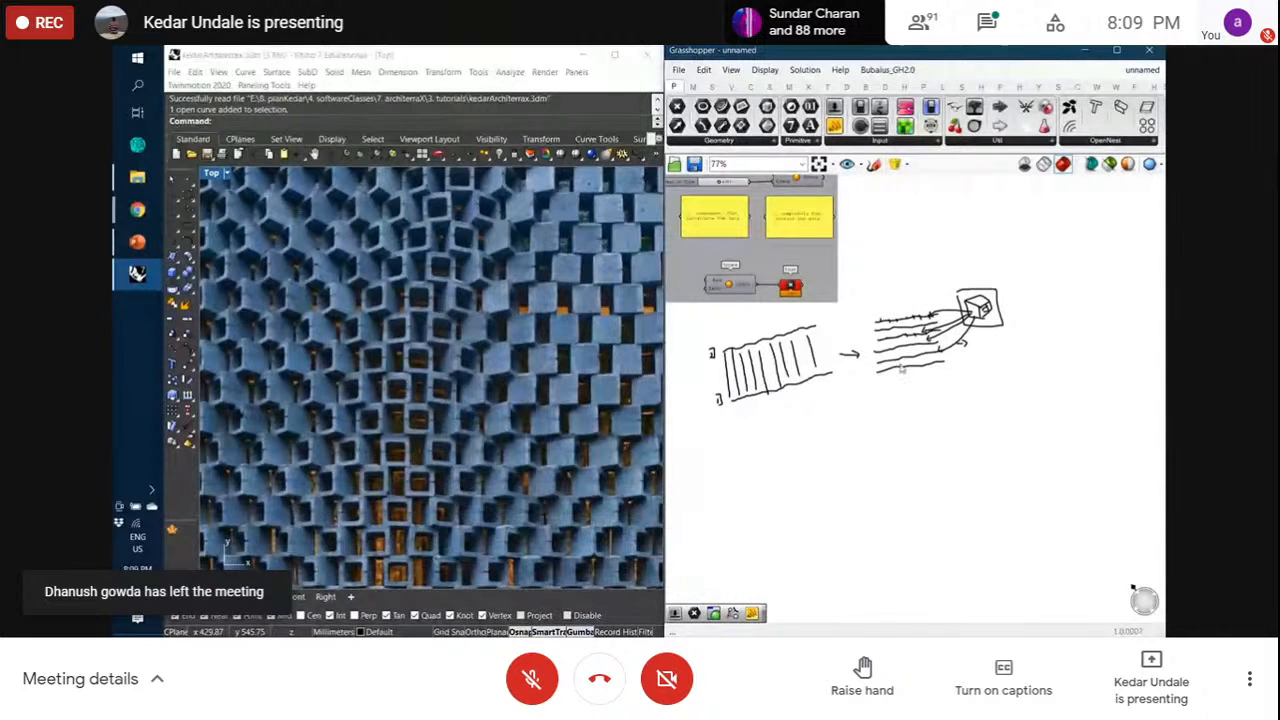
Switch Rhino to the Perspective viewport and orbit and zoom toward the grid corner at the origin
{"action": "left_click", "coordinate": [262, 597]}
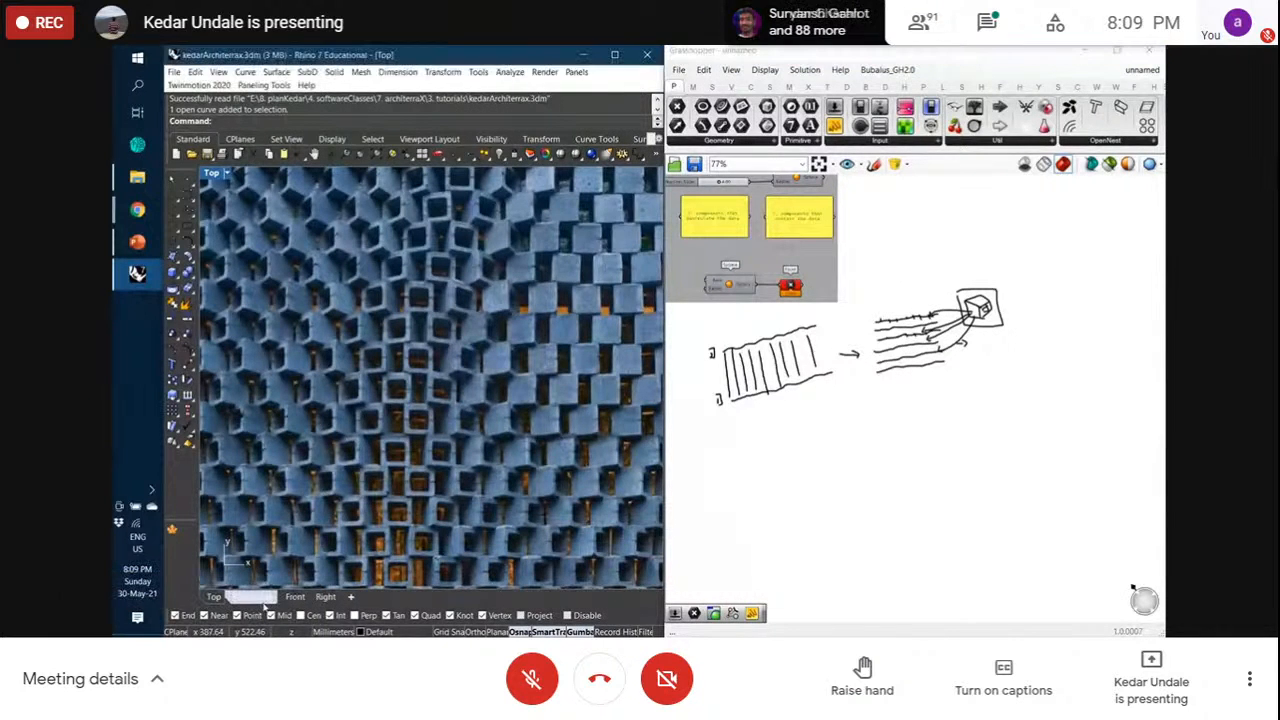
{"action": "scroll", "coordinate": [390, 270], "scroll_direction": "down", "scroll_amount": 5}
{"action": "scroll", "coordinate": [390, 270], "scroll_direction": "down", "scroll_amount": 4}
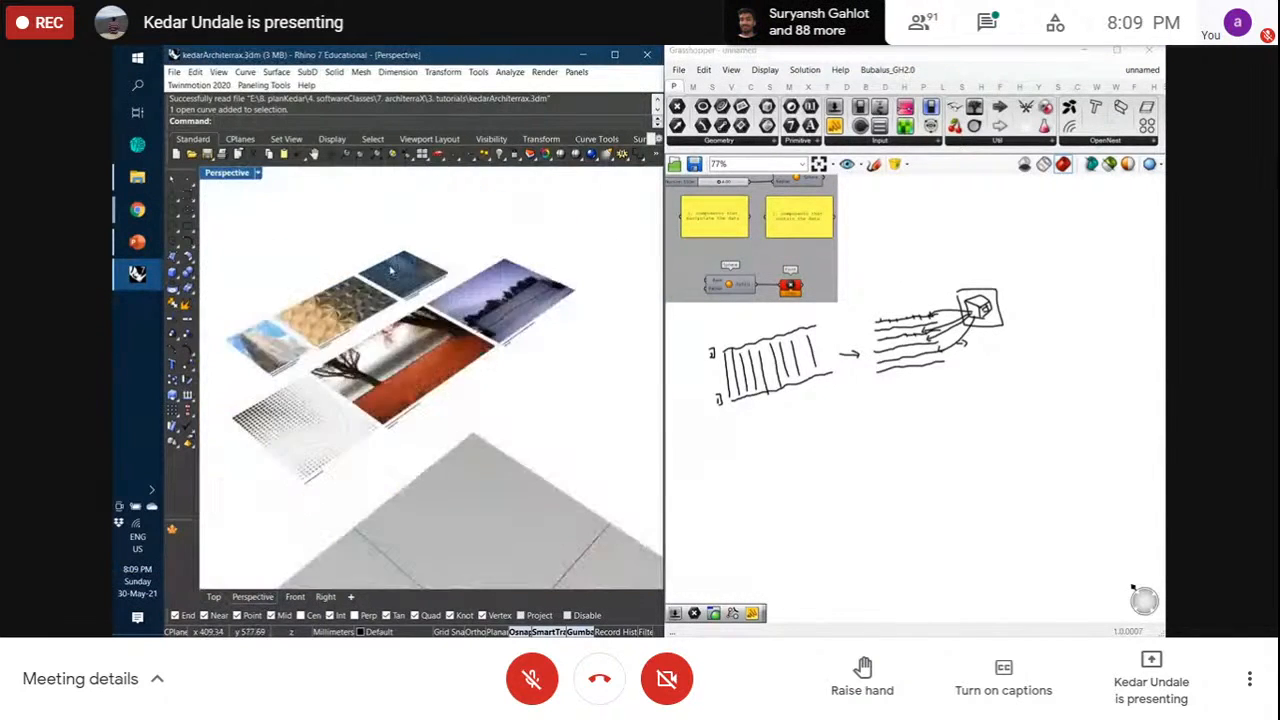
{"action": "scroll", "coordinate": [504, 370], "scroll_direction": "up", "scroll_amount": 5}
{"action": "right_click_drag", "start_coordinate": [504, 370], "coordinate": [428, 411]}
{"action": "scroll", "coordinate": [428, 411], "scroll_direction": "down", "scroll_amount": 6}
{"action": "scroll", "coordinate": [366, 343], "scroll_direction": "up", "scroll_amount": 6}
{"action": "right_click_drag", "start_coordinate": [366, 343], "coordinate": [563, 249]}
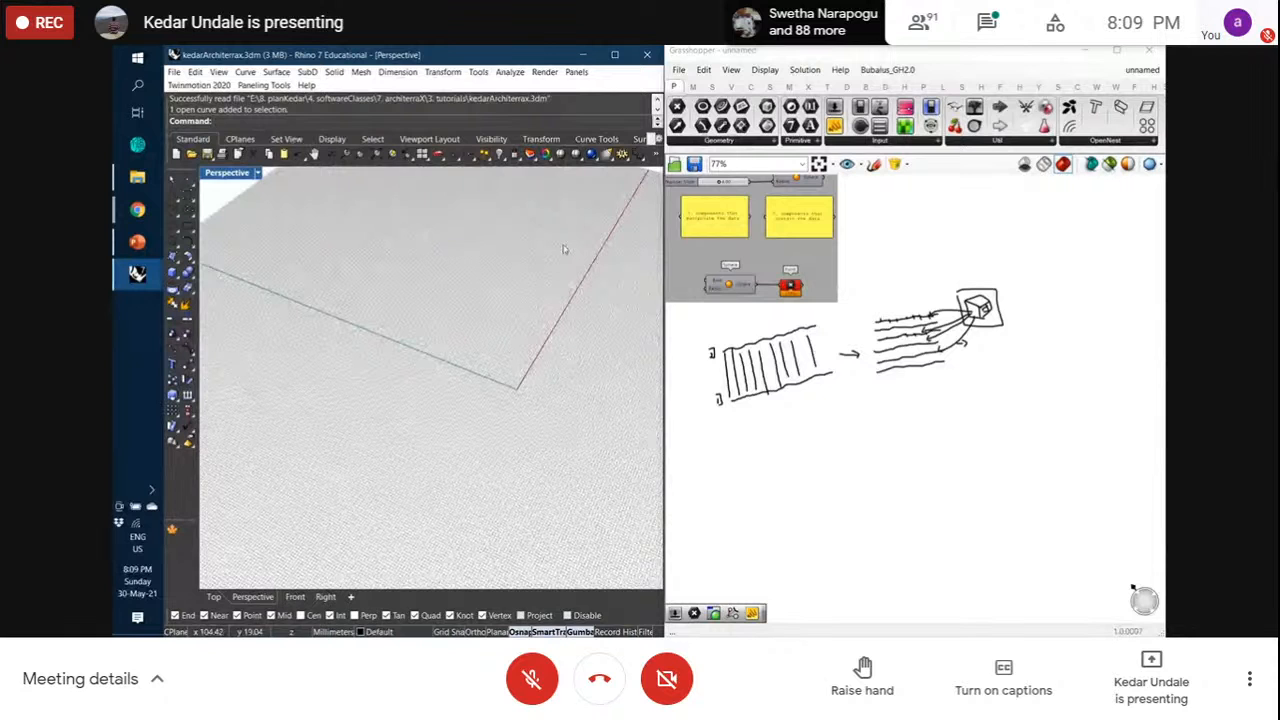
{"action": "right_click_drag", "start_coordinate": [551, 271], "coordinate": [477, 400]}
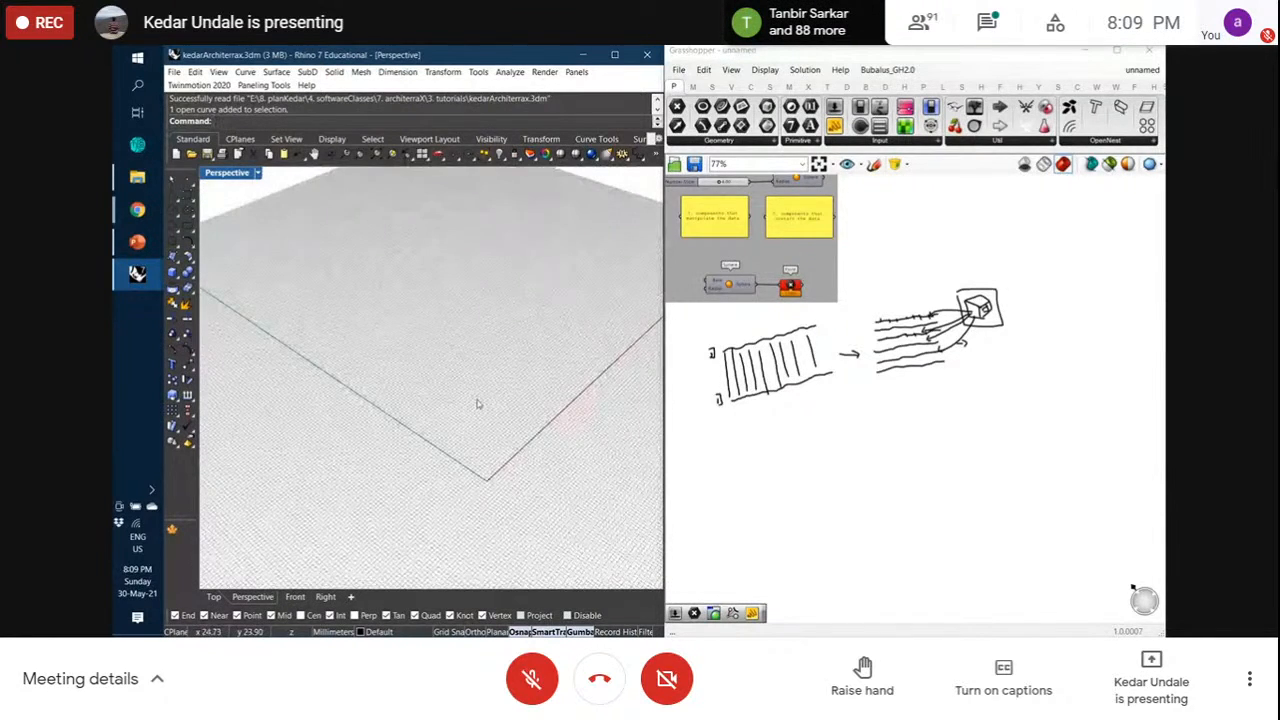
{"action": "scroll", "coordinate": [1042, 274], "scroll_direction": "down", "scroll_amount": 3}
{"action": "scroll", "coordinate": [848, 322], "scroll_direction": "up", "scroll_amount": 6}
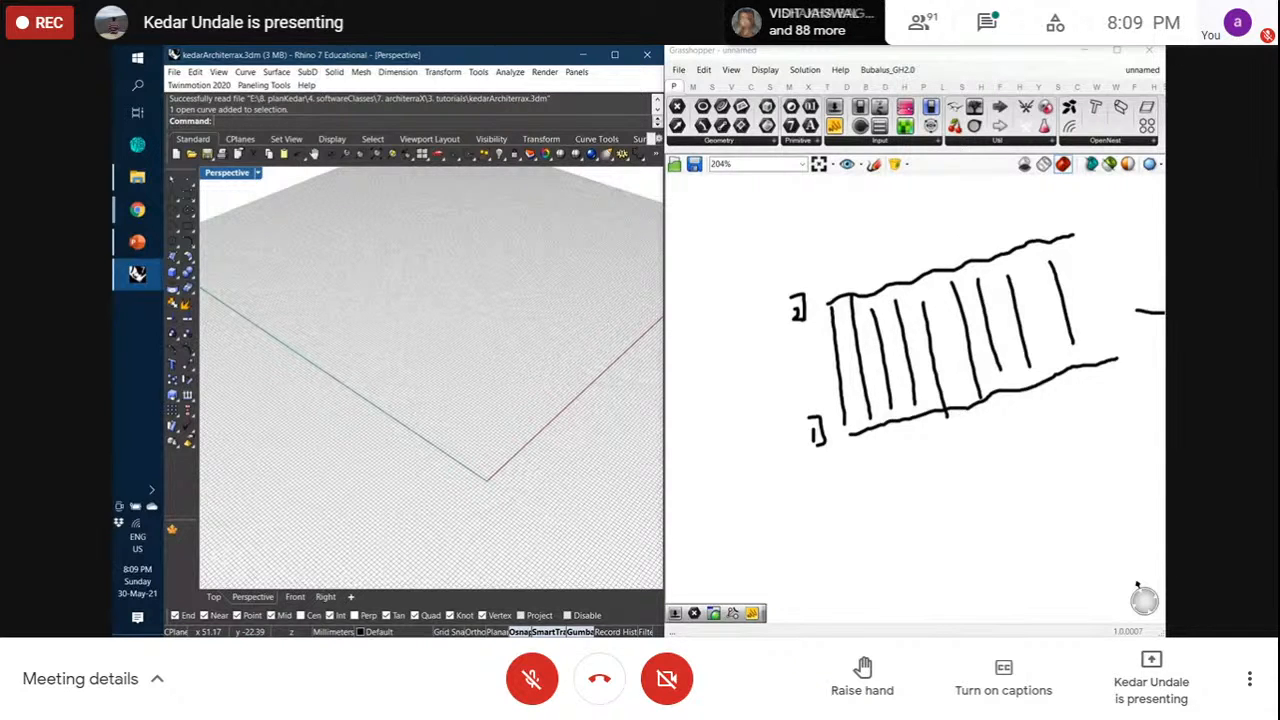
{"action": "scroll", "coordinate": [857, 276], "scroll_direction": "down", "scroll_amount": 3}
{"action": "scroll", "coordinate": [756, 450], "scroll_direction": "up", "scroll_amount": 3}
{"action": "scroll", "coordinate": [965, 248], "scroll_direction": "down", "scroll_amount": 2}
{"action": "scroll", "coordinate": [900, 366], "scroll_direction": "up", "scroll_amount": 2}
{"action": "scroll", "coordinate": [865, 370], "scroll_direction": "up", "scroll_amount": 3}
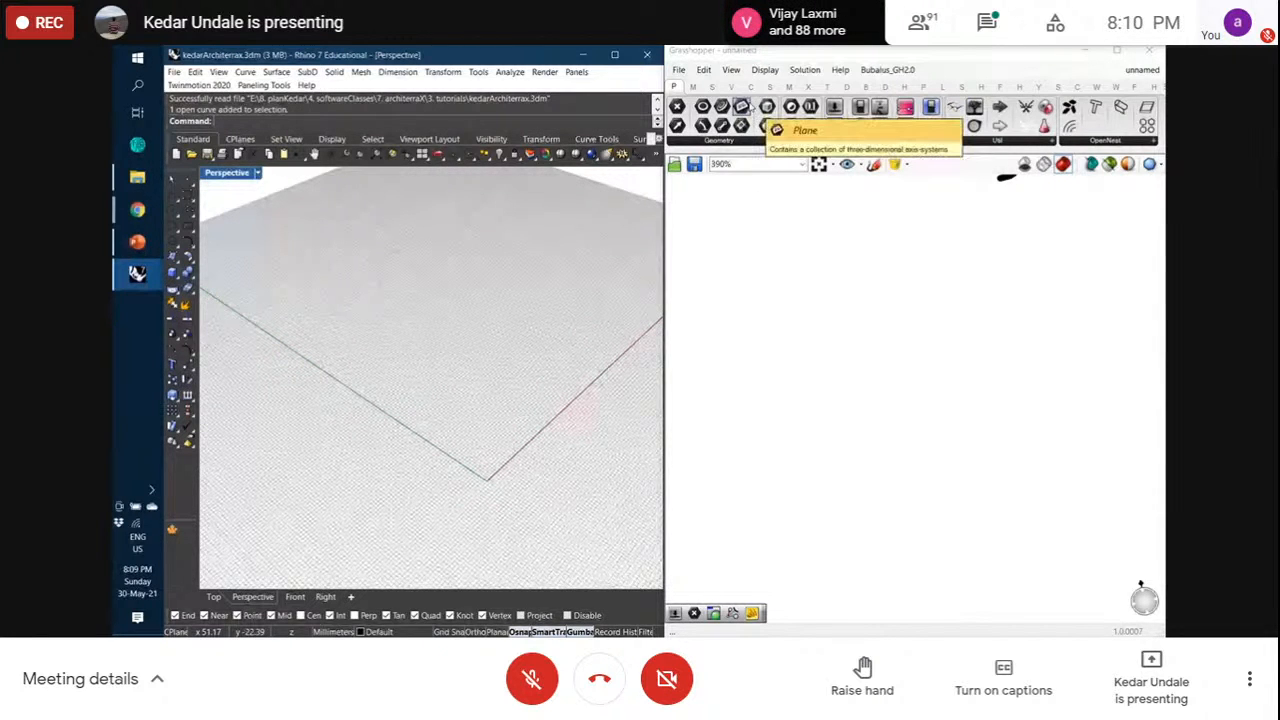
Add a Construct Point component from the Vector tab's Point panel to the canvas
{"action": "left_click", "coordinate": [731, 87]}
{"action": "left_click", "coordinate": [1027, 142]}
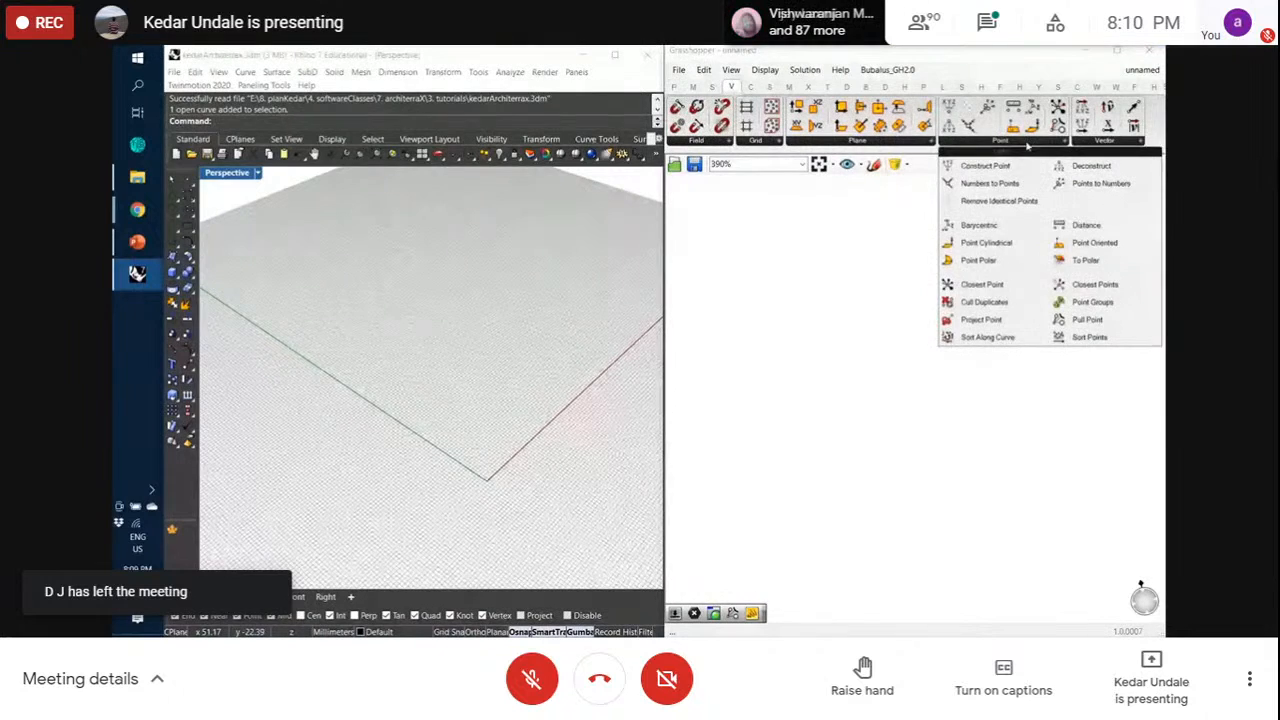
{"action": "left_click", "coordinate": [985, 166]}
{"action": "left_click", "coordinate": [816, 288]}
{"action": "left_click_drag", "start_coordinate": [822, 297], "coordinate": [875, 366]}
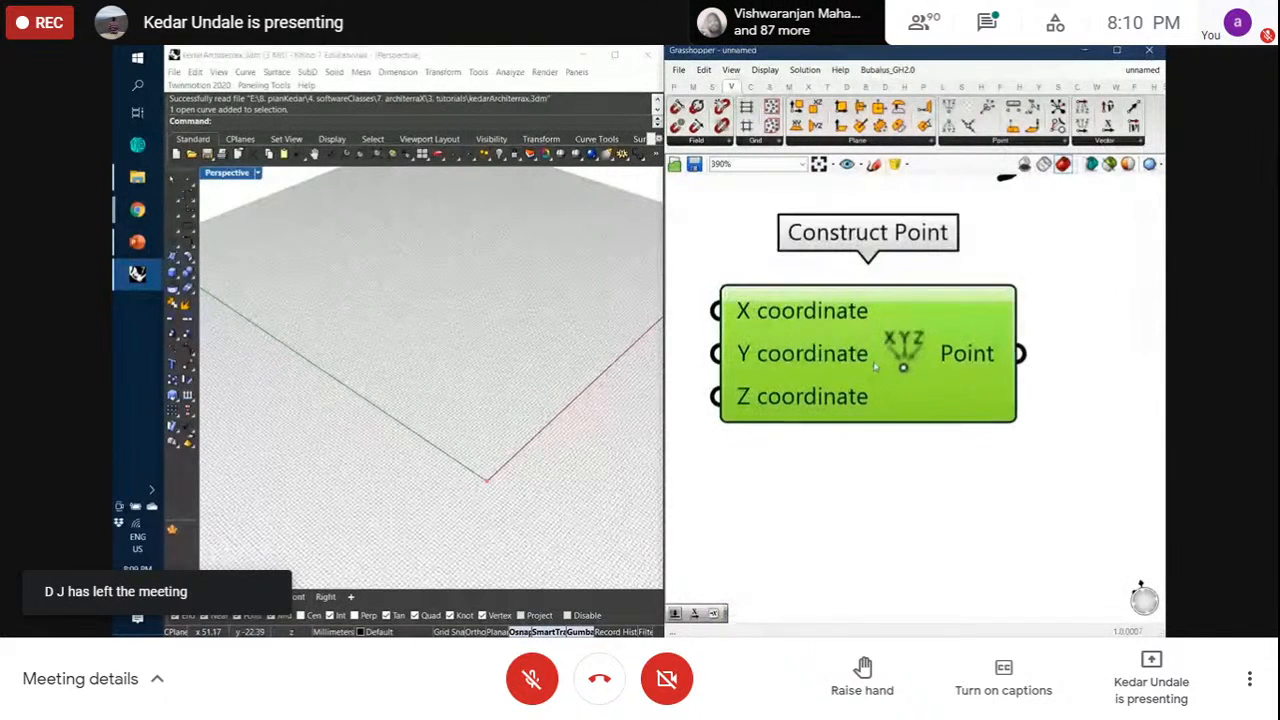
{"action": "scroll", "coordinate": [875, 366], "scroll_direction": "down", "scroll_amount": 4}
{"action": "left_click", "coordinate": [843, 480]}
Move the Construct Point component a little lower, below the sketch
{"action": "scroll", "coordinate": [494, 523], "scroll_direction": "up", "scroll_amount": 6}
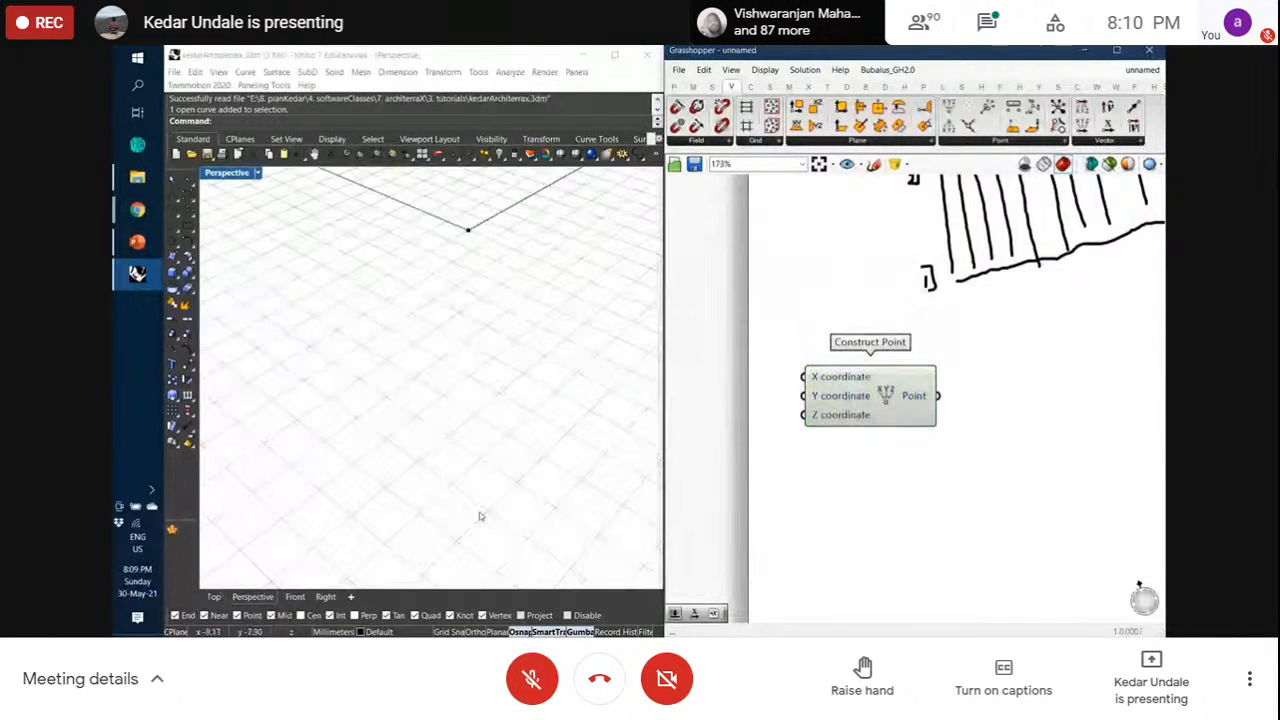
{"action": "scroll", "coordinate": [469, 217], "scroll_direction": "up", "scroll_amount": 5}
{"action": "scroll", "coordinate": [468, 292], "scroll_direction": "down", "scroll_amount": 5}
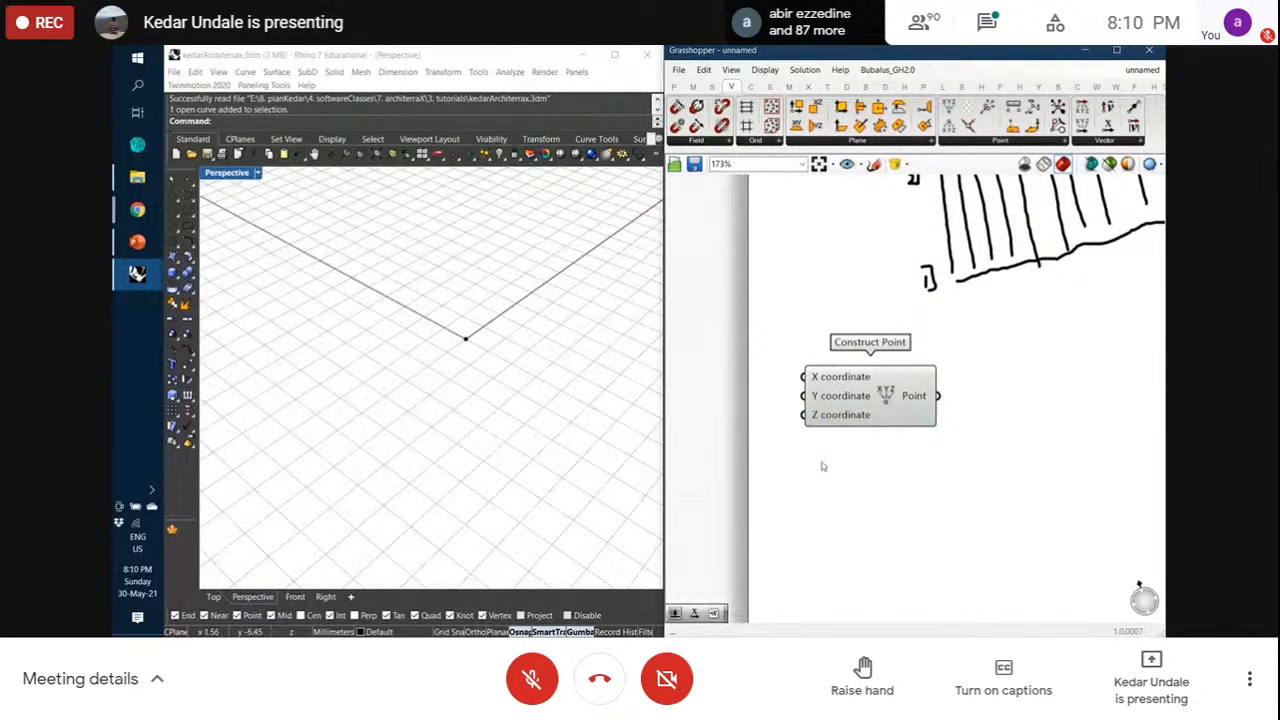
{"action": "scroll", "coordinate": [823, 391], "scroll_direction": "down", "scroll_amount": 4}
{"action": "scroll", "coordinate": [931, 274], "scroll_direction": "up", "scroll_amount": 3}
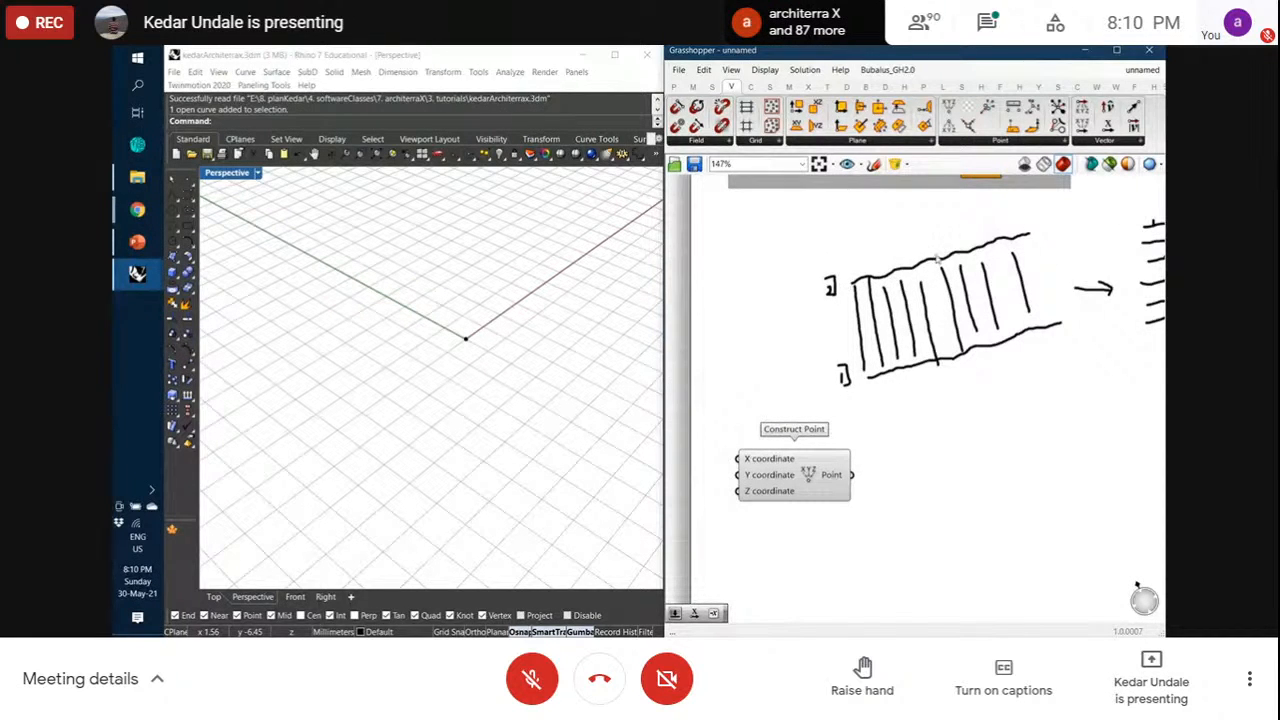
{"action": "left_click_drag", "start_coordinate": [808, 480], "coordinate": [798, 535]}
{"action": "left_click", "coordinate": [780, 437]}
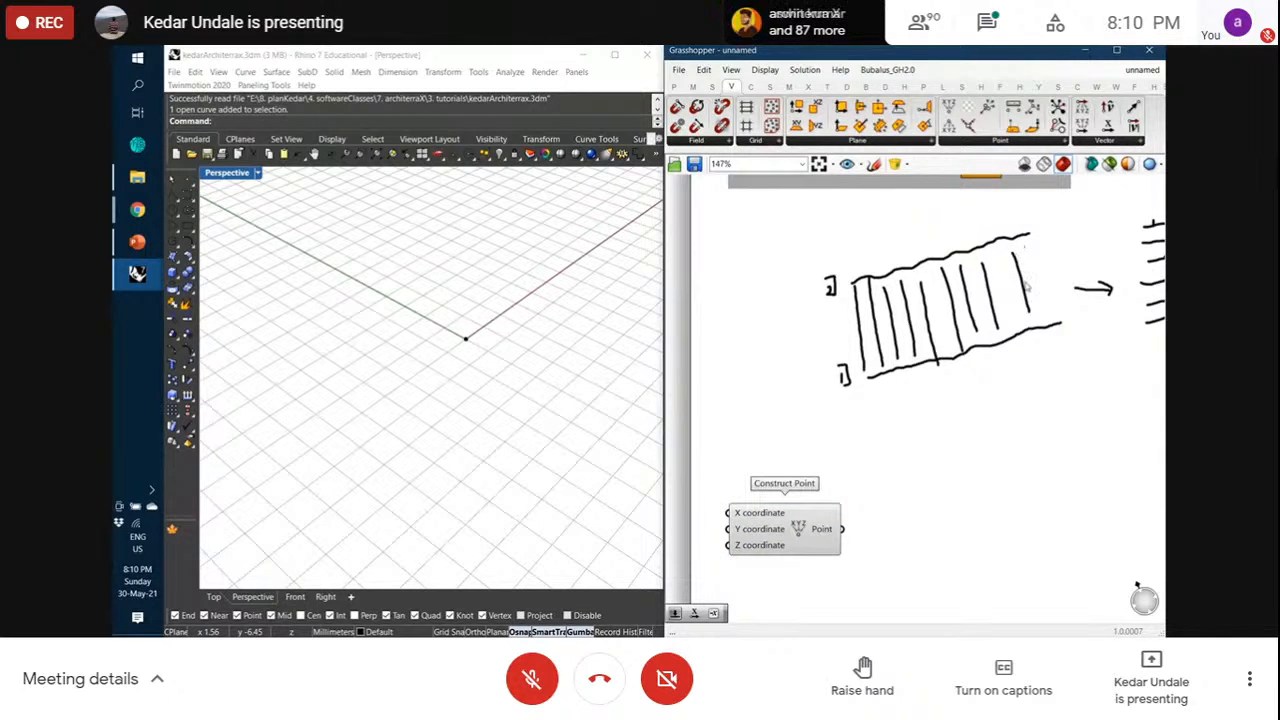
{"action": "scroll", "coordinate": [989, 480], "scroll_direction": "down", "scroll_amount": 3}
{"action": "scroll", "coordinate": [902, 545], "scroll_direction": "up", "scroll_amount": 4}
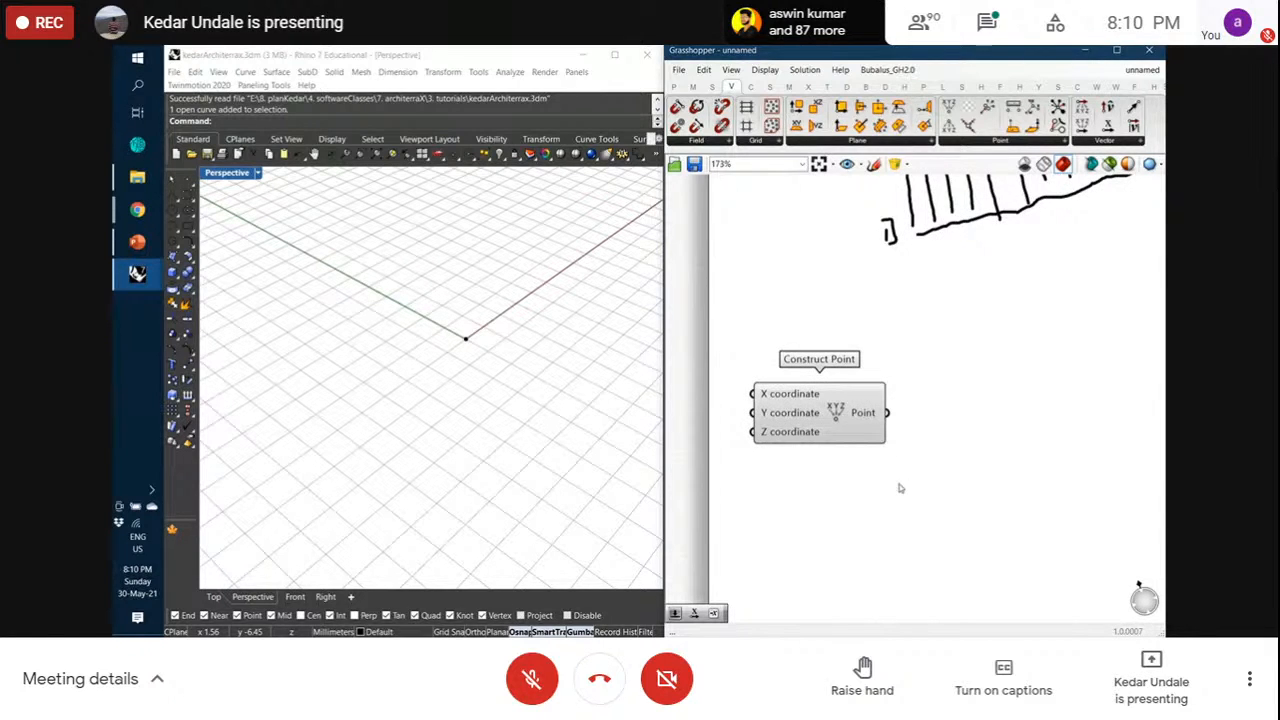
Add a Linear Array from Transform > Array and feed Construct Point's output into its Geometry
{"action": "left_click", "coordinate": [826, 88]}
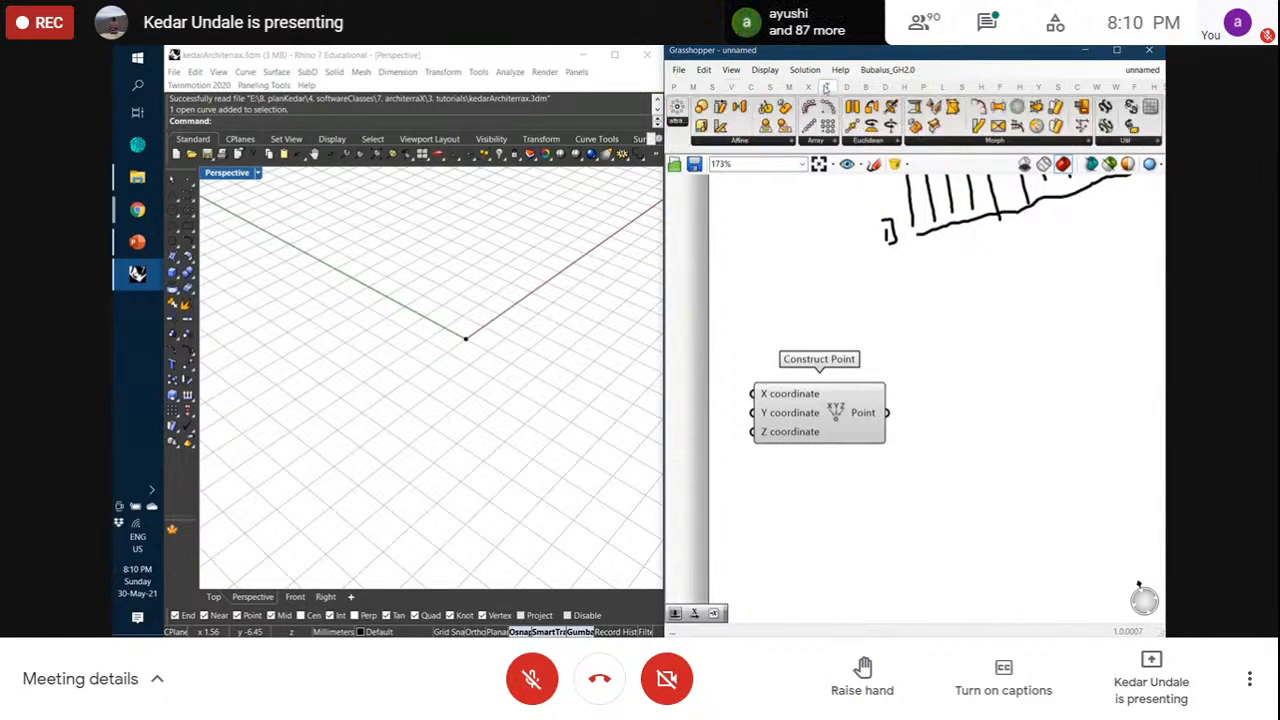
{"action": "left_click", "coordinate": [815, 141]}
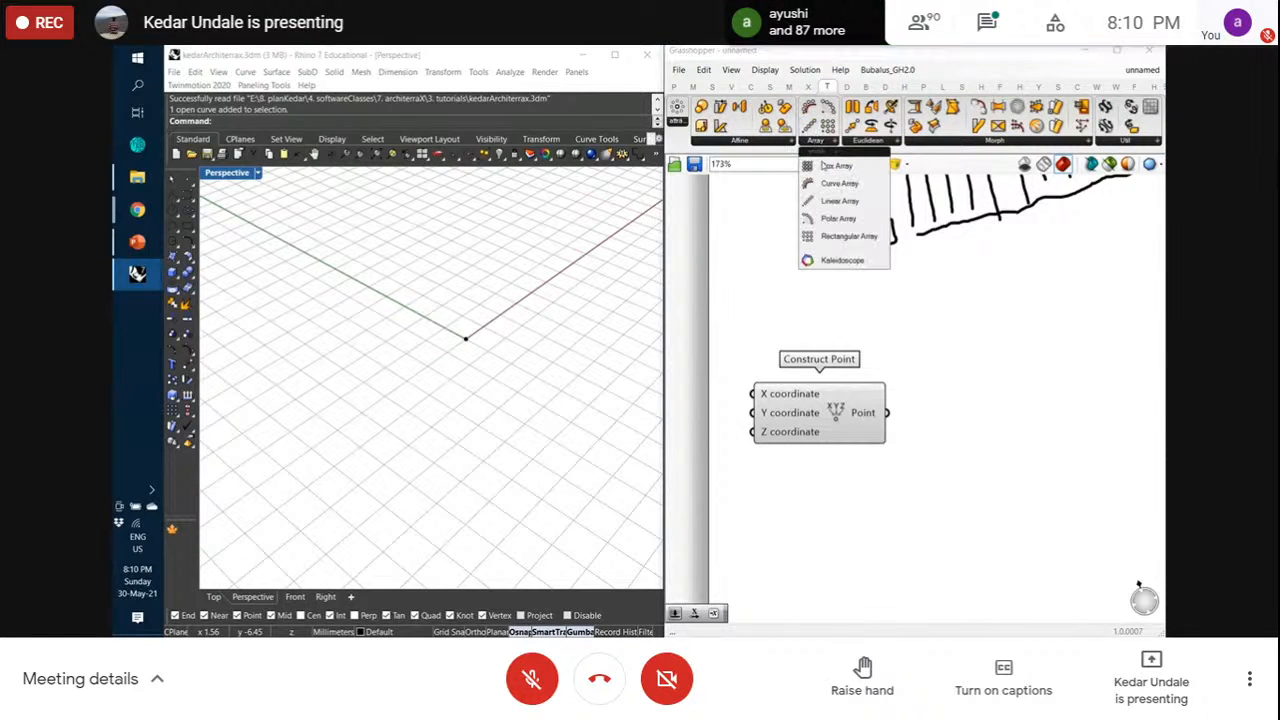
{"action": "left_click", "coordinate": [839, 201]}
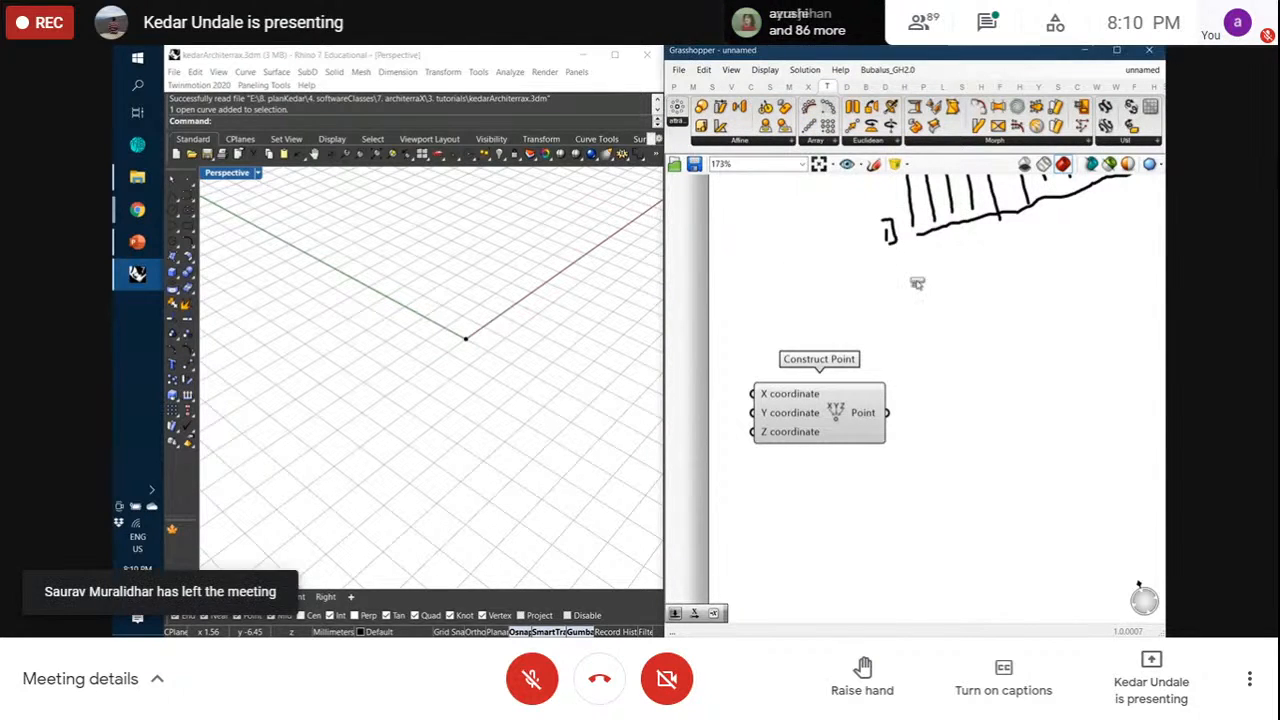
{"action": "left_click", "coordinate": [935, 490]}
{"action": "left_click_drag", "start_coordinate": [935, 490], "coordinate": [944, 509]}
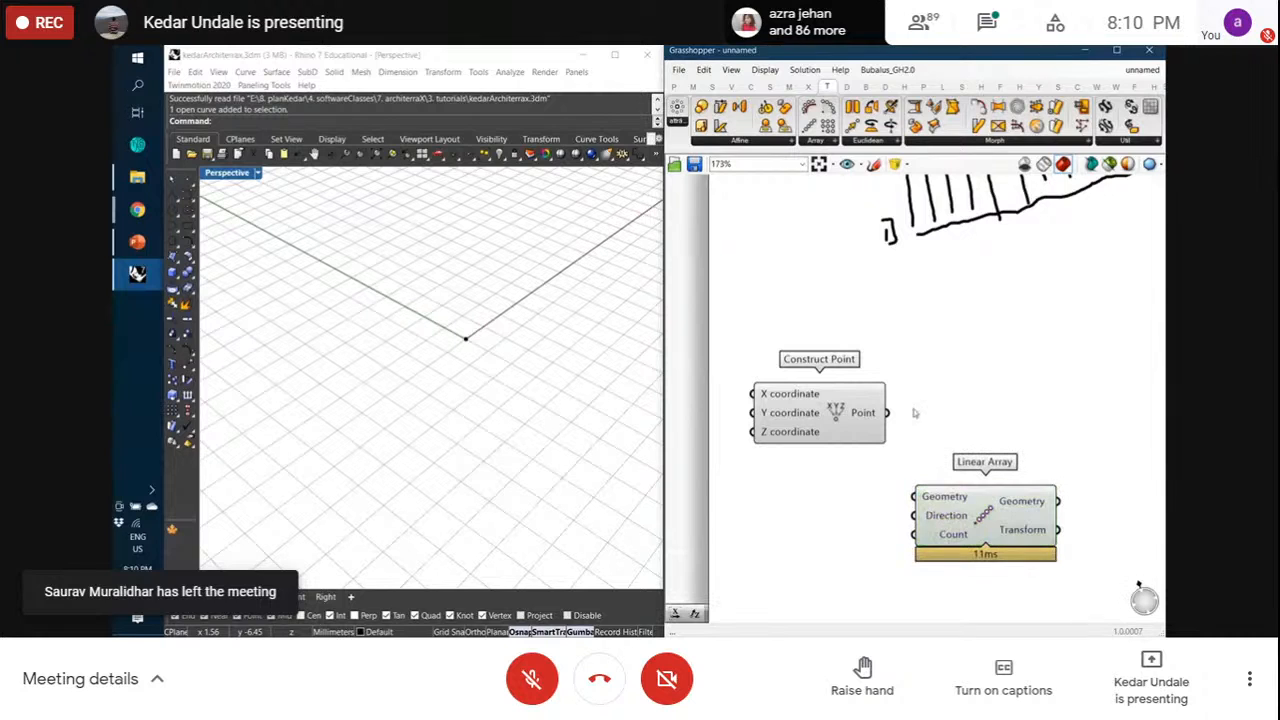
{"action": "mouse_move", "coordinate": [951, 497]}
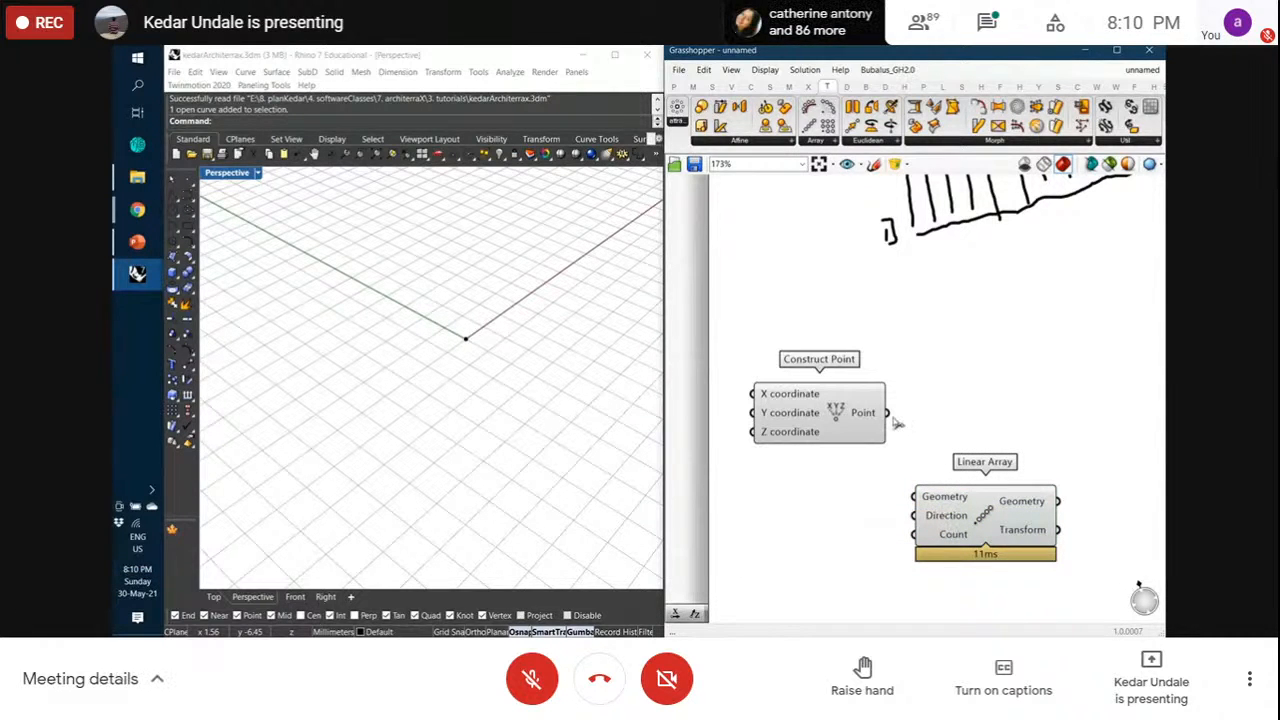
{"action": "left_click_drag", "start_coordinate": [893, 421], "coordinate": [948, 508]}
{"action": "left_click", "coordinate": [852, 484]}
{"action": "scroll", "coordinate": [382, 438], "scroll_direction": "down", "scroll_amount": 12}
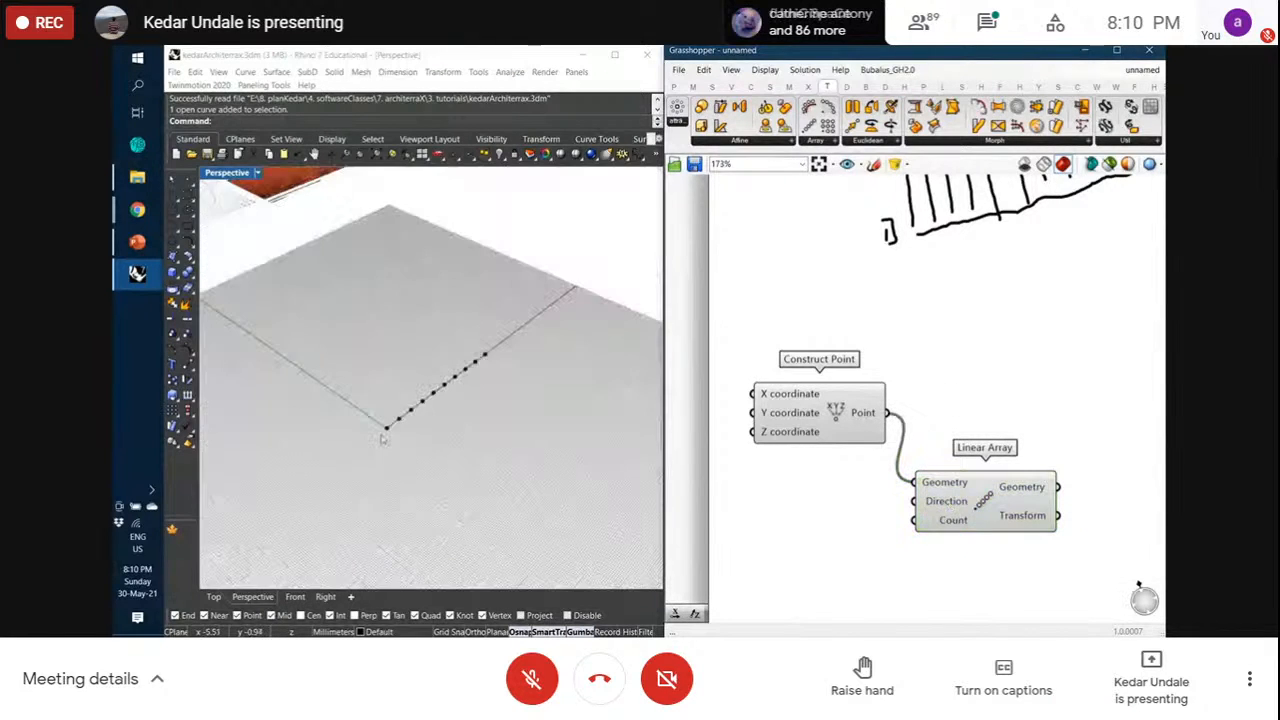
{"action": "scroll", "coordinate": [382, 438], "scroll_direction": "up", "scroll_amount": 5}
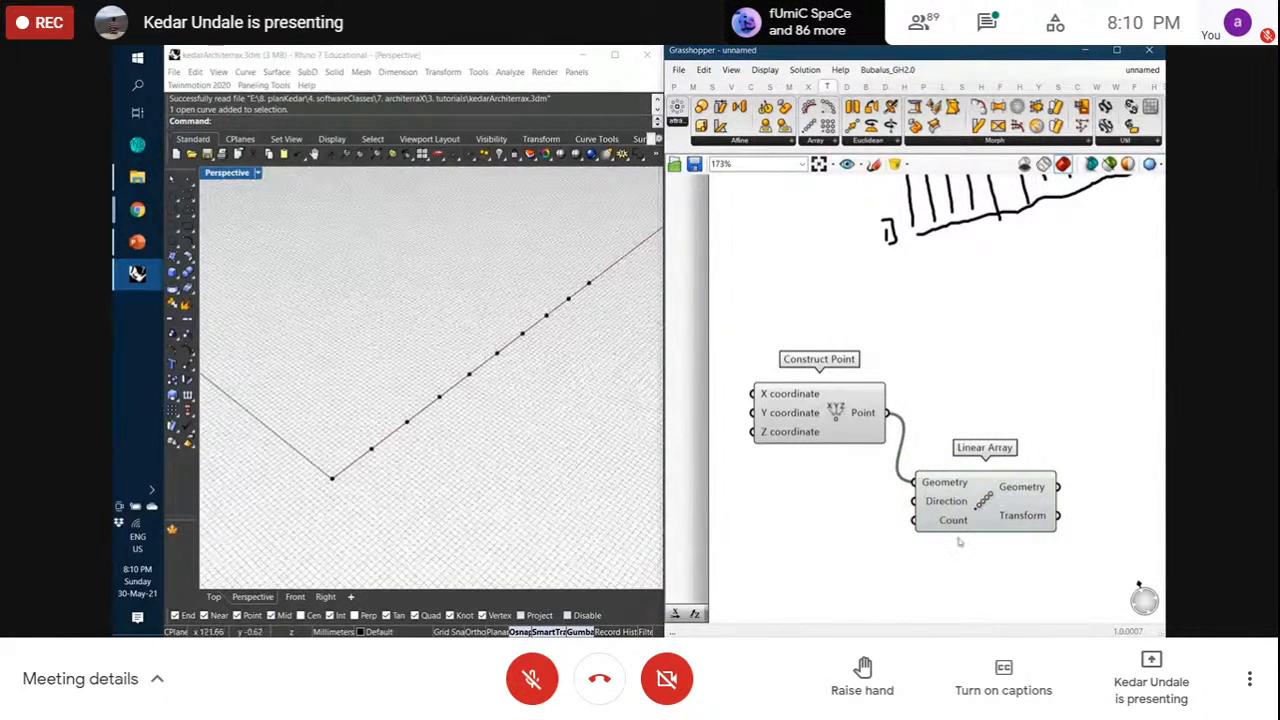
{"action": "mouse_move", "coordinate": [955, 524]}
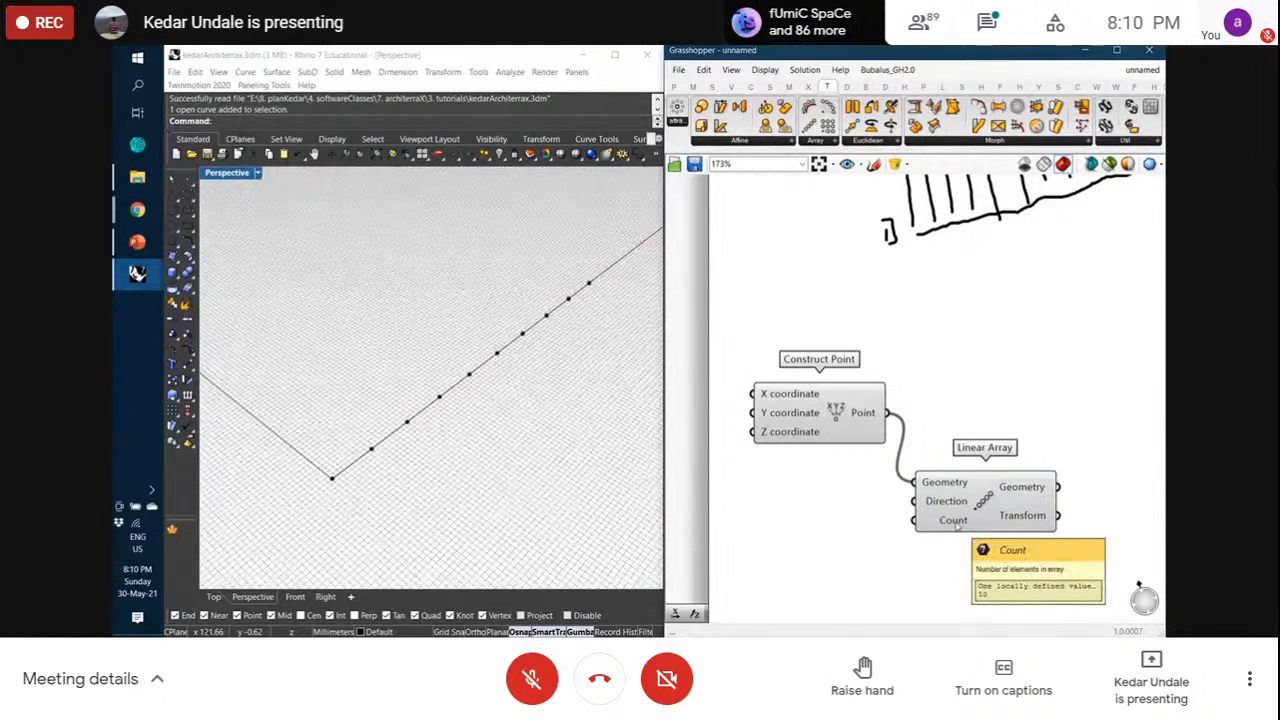
Create a number slider set to 40 and wire it into Linear Array's Count input
{"action": "double_click", "coordinate": [797, 541]}
{"action": "type", "text": "40"}
{"action": "key", "text": "Return"}
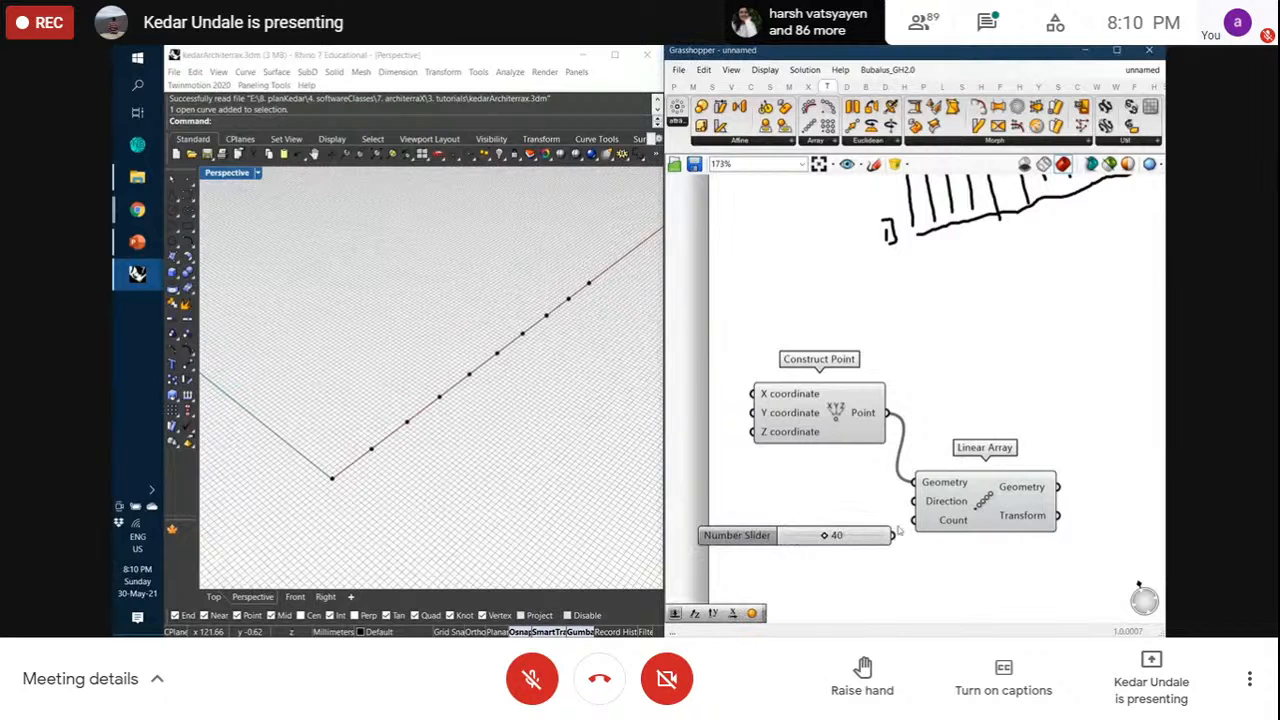
{"action": "mouse_move", "coordinate": [893, 536]}
{"action": "left_mouse_down"}
{"action": "mouse_move", "coordinate": [914, 520]}
{"action": "mouse_move", "coordinate": [885, 549]}
{"action": "left_mouse_up"}
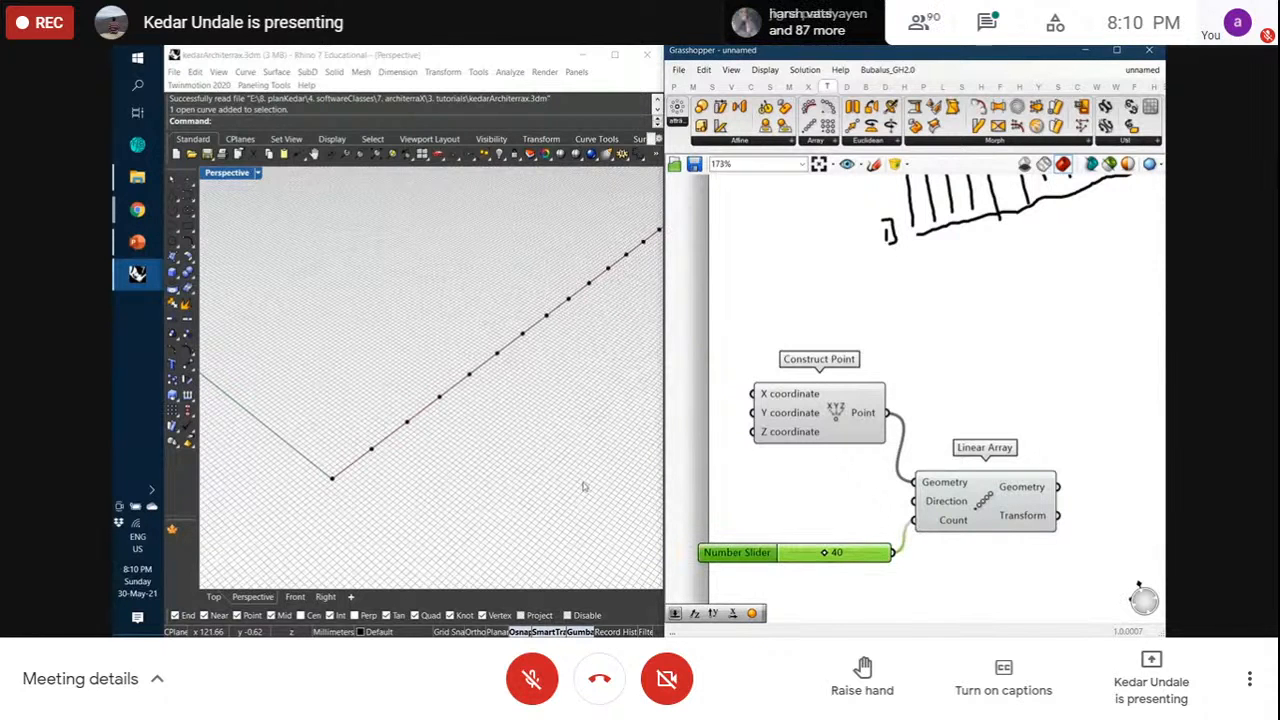
{"action": "scroll", "coordinate": [440, 405], "scroll_direction": "down", "scroll_amount": 10}
{"action": "scroll", "coordinate": [466, 377], "scroll_direction": "up", "scroll_amount": 4}
{"action": "right_click_drag", "start_coordinate": [503, 377], "coordinate": [523, 324]}
{"action": "scroll", "coordinate": [538, 304], "scroll_direction": "up", "scroll_amount": 2}
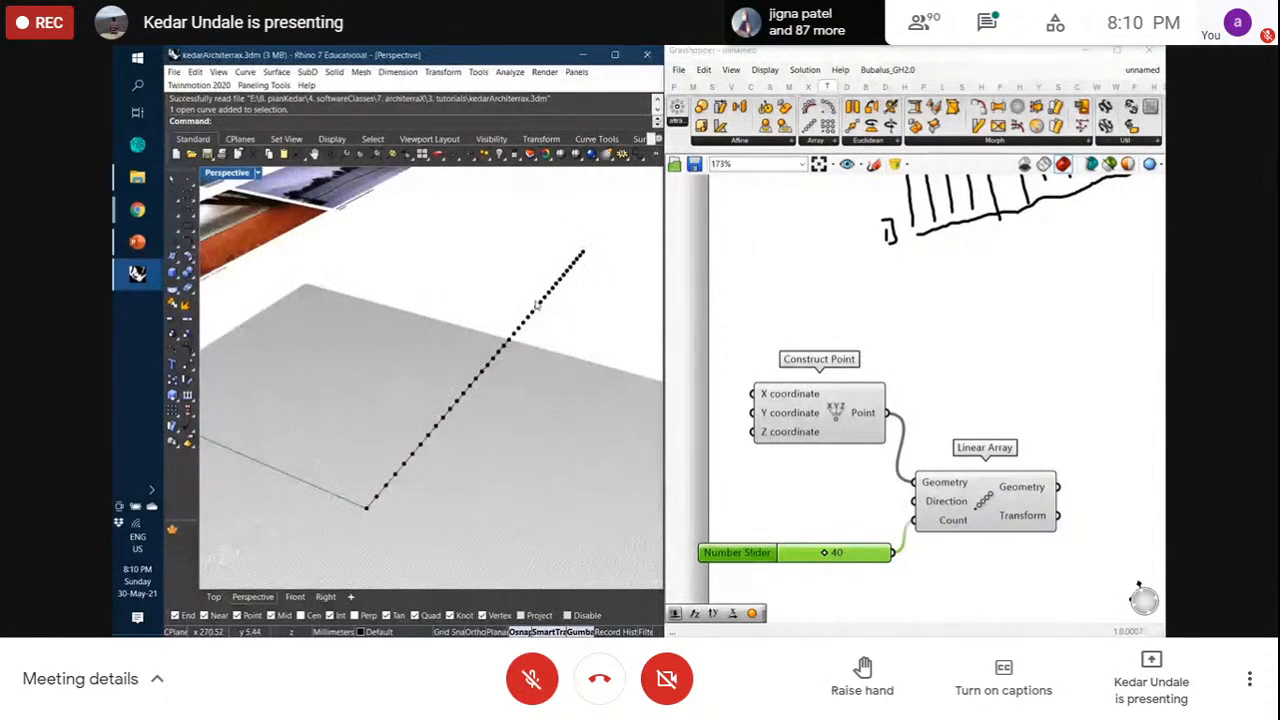
{"action": "left_click_drag", "start_coordinate": [861, 557], "coordinate": [861, 568]}
{"action": "left_click", "coordinate": [957, 505]}
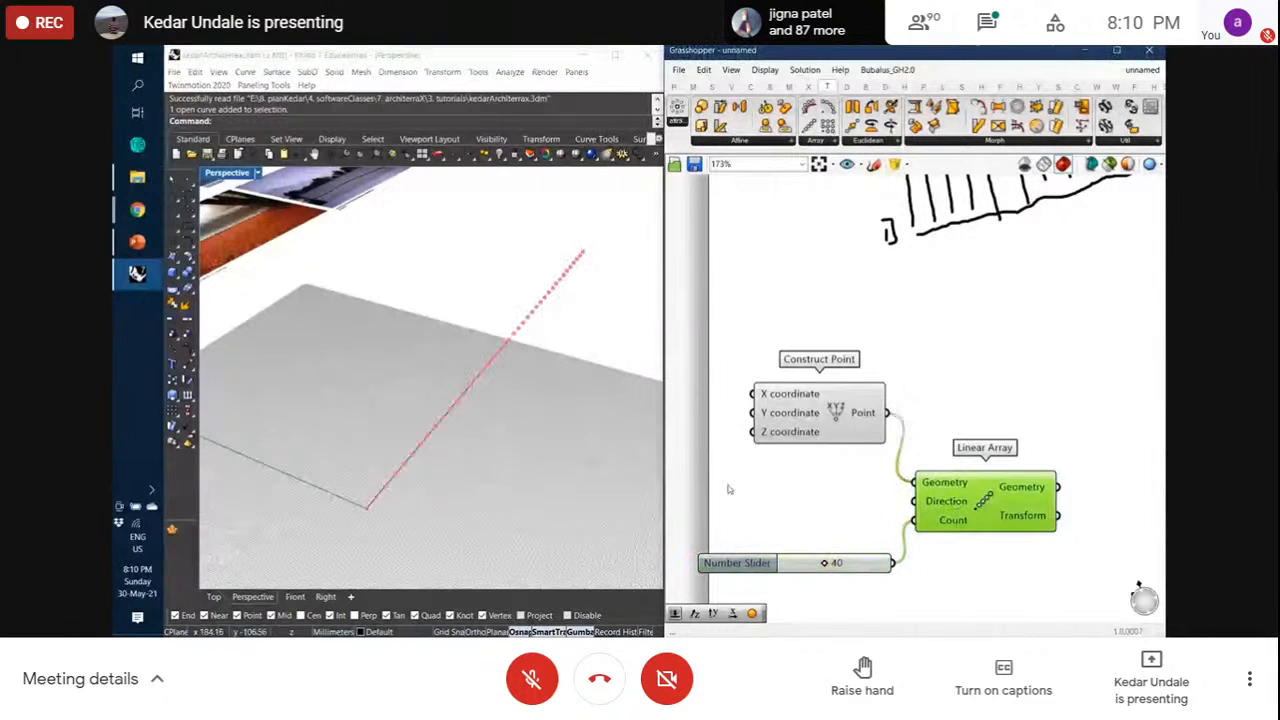
{"action": "left_click", "coordinate": [829, 486]}
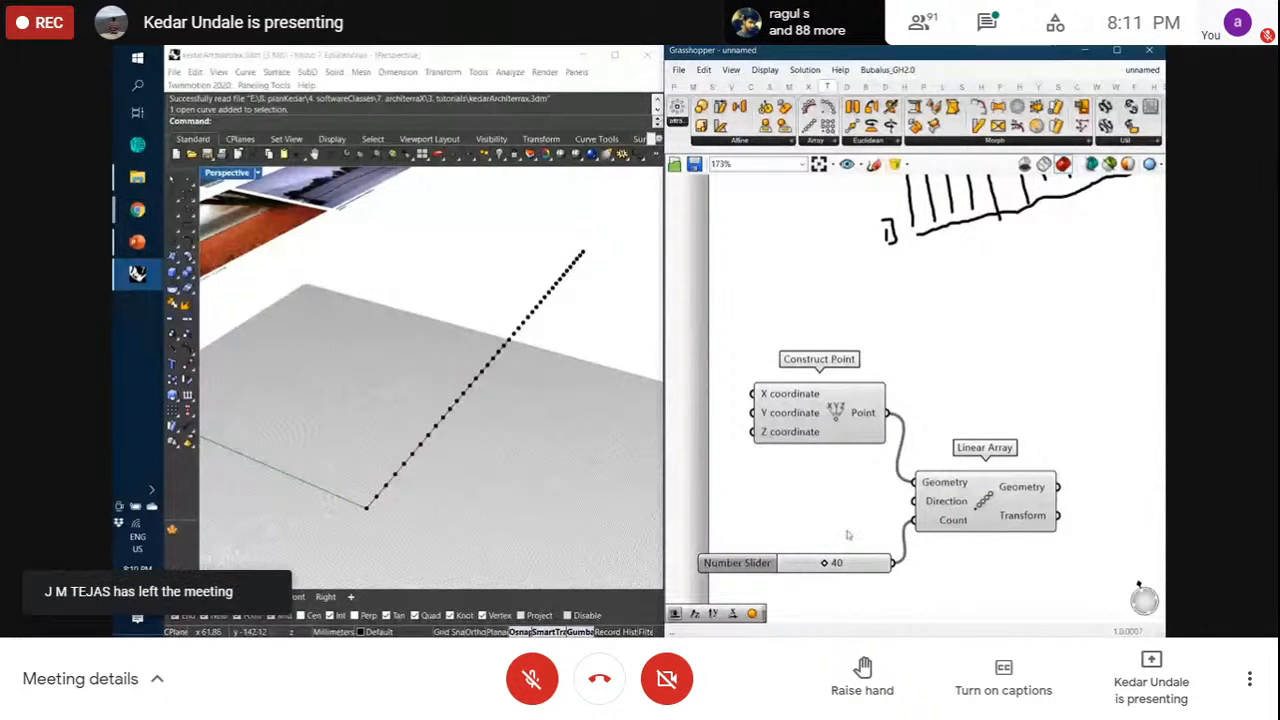
{"action": "mouse_move", "coordinate": [967, 503]}
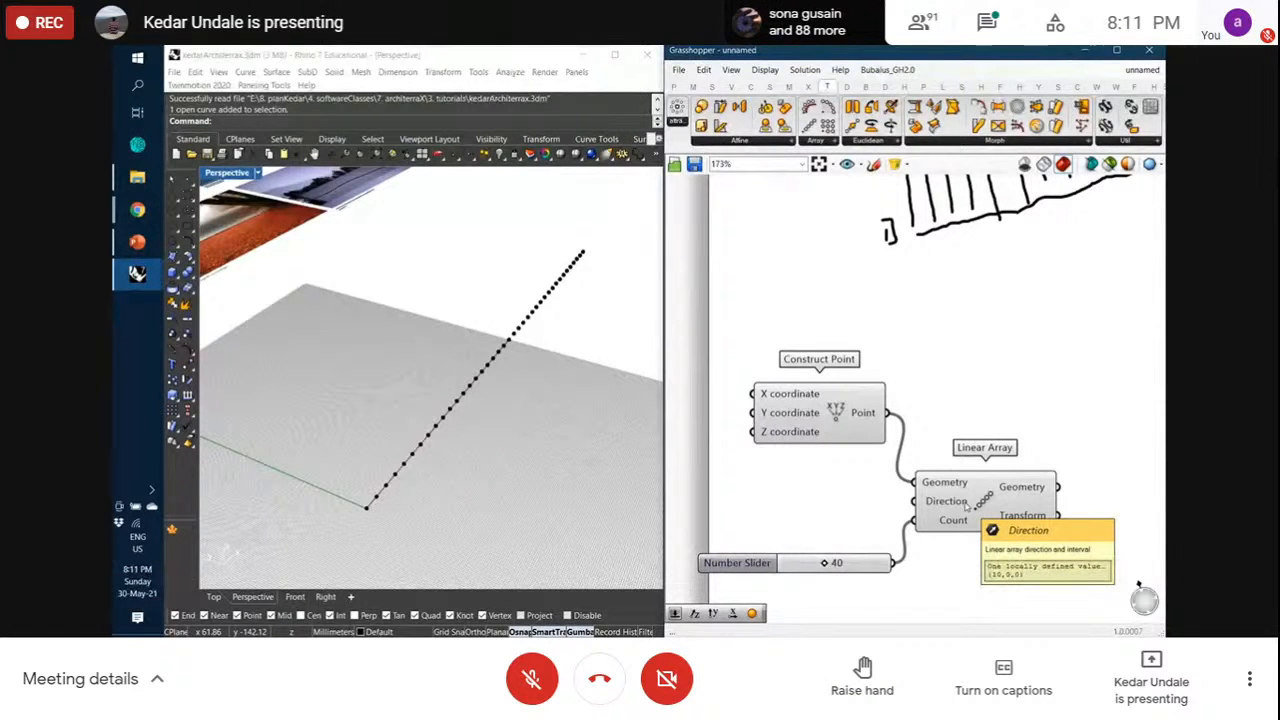
Add a Unit X vector component and wire it into the Linear Array's Direction
{"action": "left_click", "coordinate": [731, 87]}
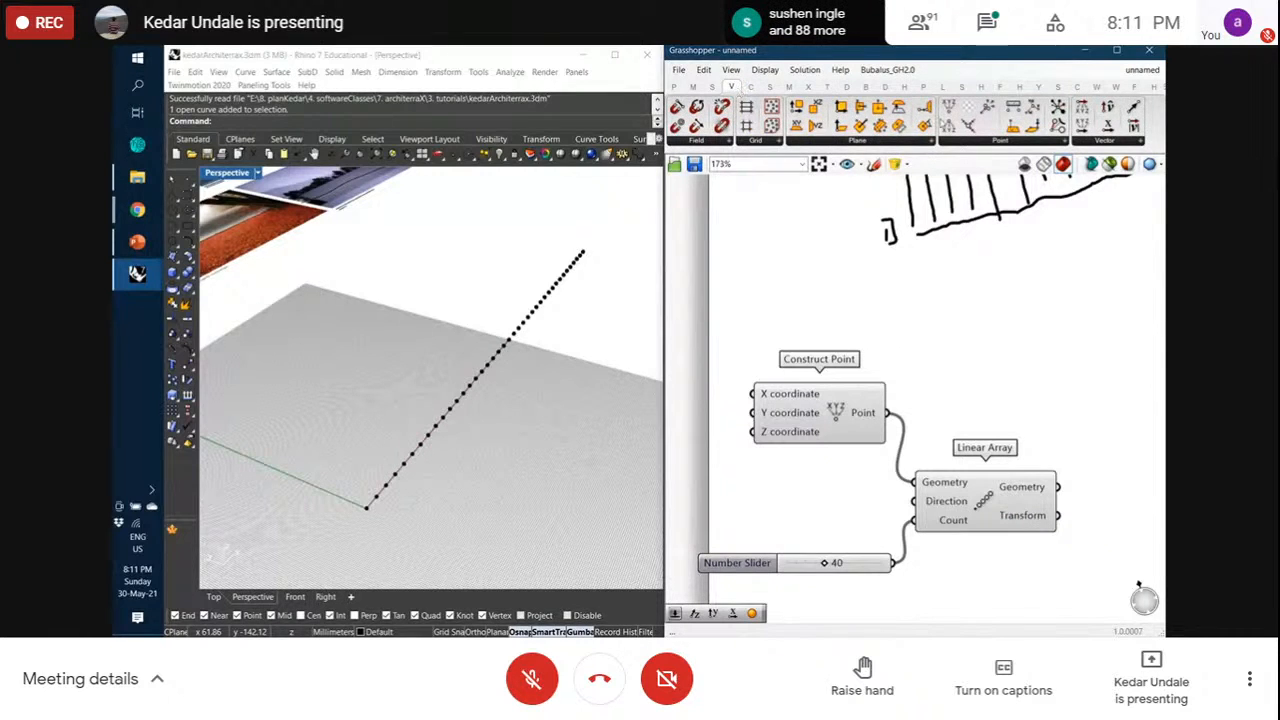
{"action": "left_click", "coordinate": [1123, 144]}
{"action": "left_click_drag", "start_coordinate": [1102, 258], "coordinate": [913, 501]}
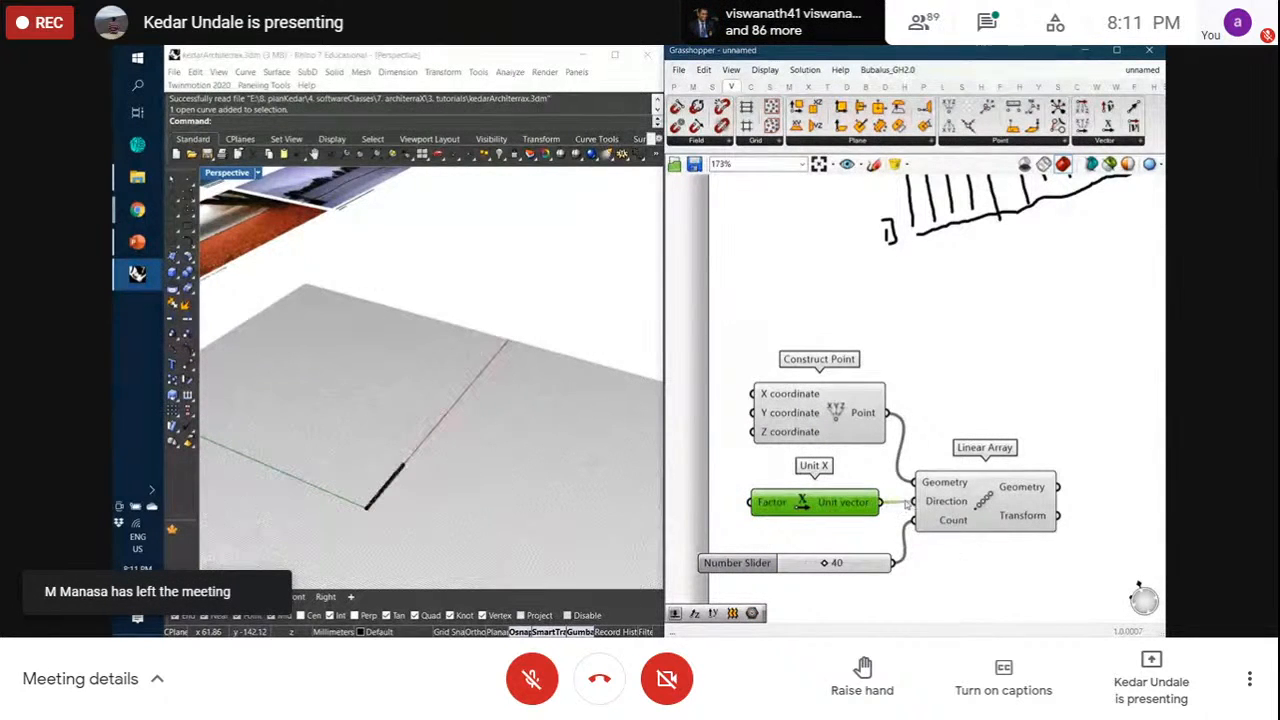
{"action": "left_click", "coordinate": [967, 502]}
{"action": "scroll", "coordinate": [360, 534], "scroll_direction": "up", "scroll_amount": 8}
{"action": "scroll", "coordinate": [379, 458], "scroll_direction": "up", "scroll_amount": 10}
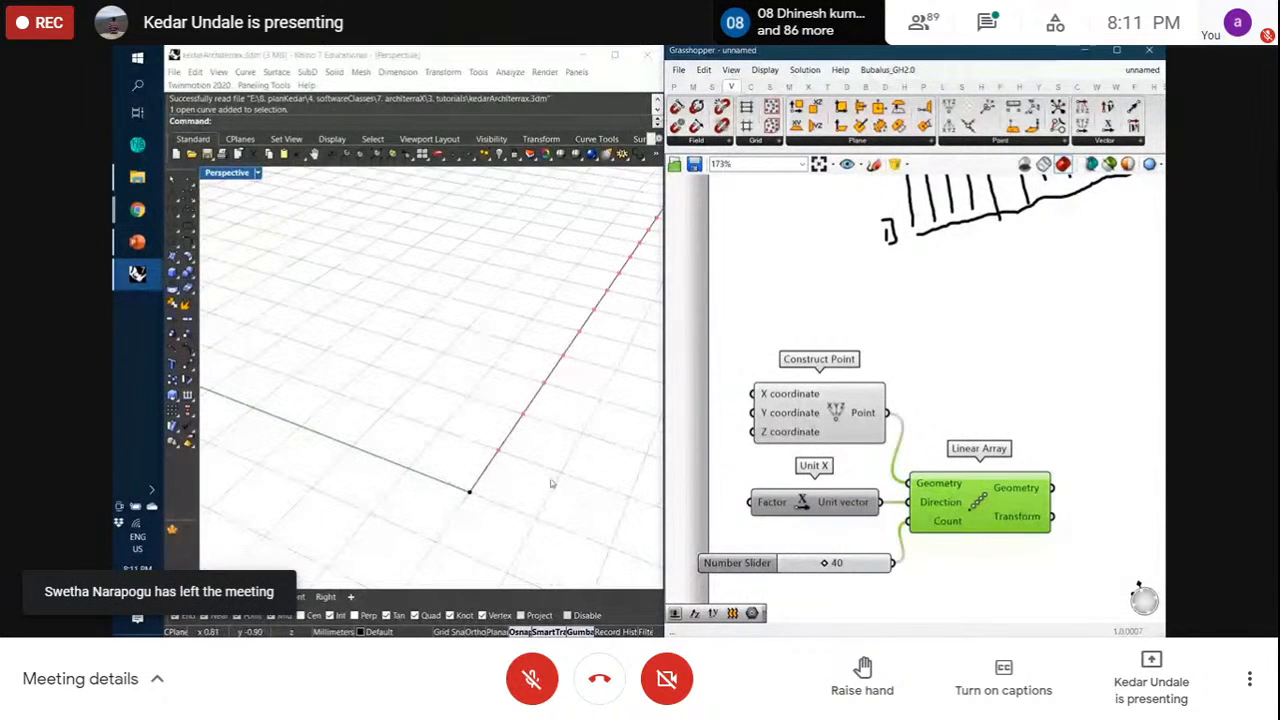
{"action": "left_click", "coordinate": [911, 412]}
{"action": "mouse_move", "coordinate": [930, 505]}
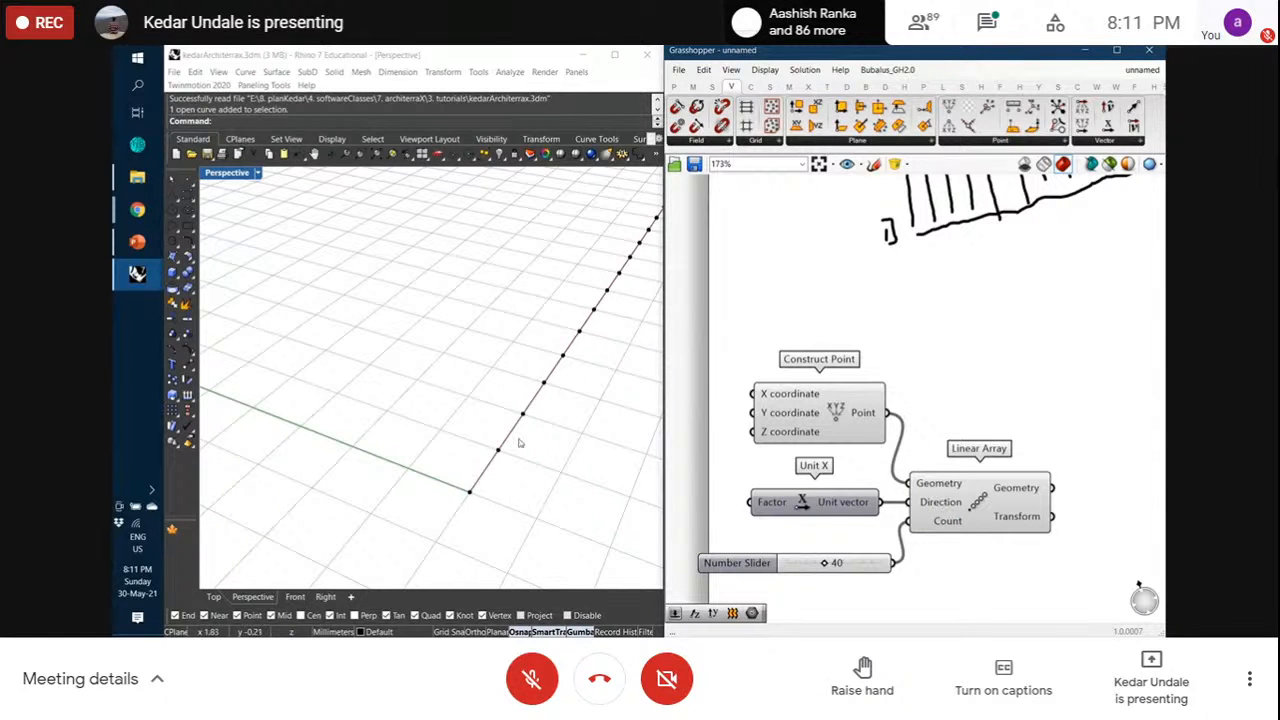
{"action": "scroll", "coordinate": [1050, 424], "scroll_direction": "down", "scroll_amount": 1}
{"action": "scroll", "coordinate": [1052, 424], "scroll_direction": "up", "scroll_amount": 1}
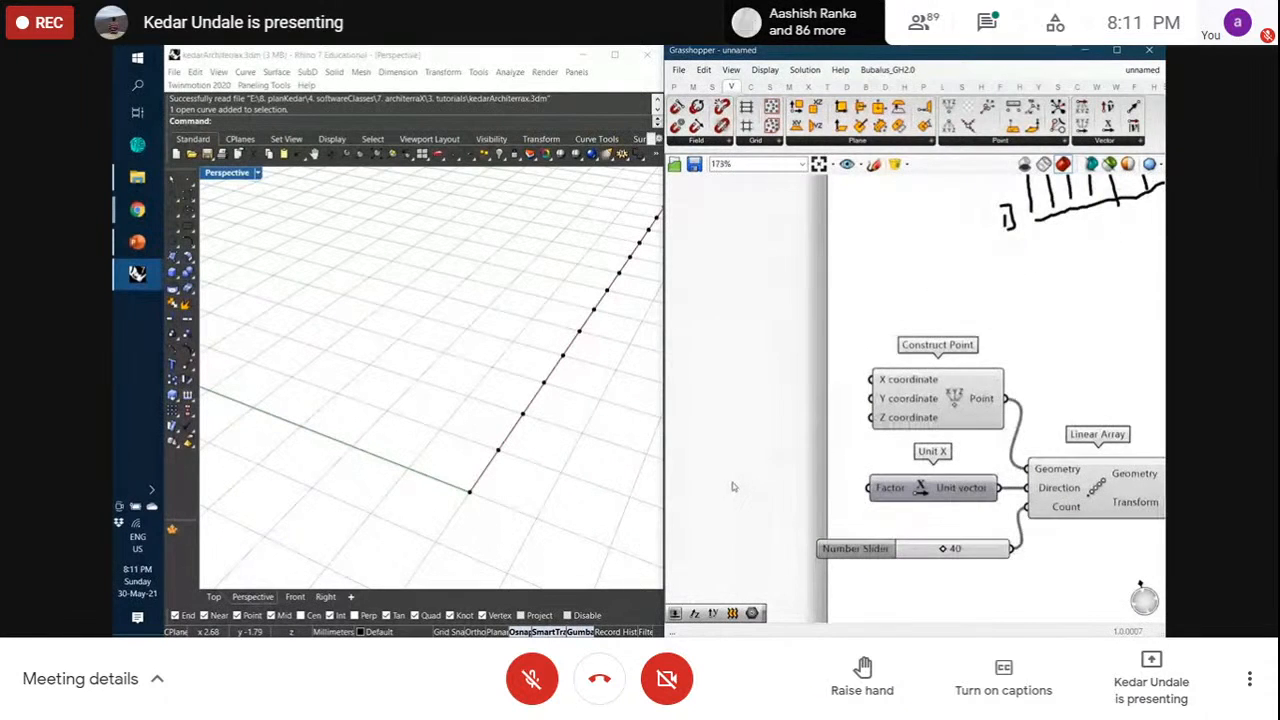
Create a 2.0 number slider, connect it to Unit X's Factor, and preview the array
{"action": "double_click", "coordinate": [733, 482]}
{"action": "type", "text": "20"}
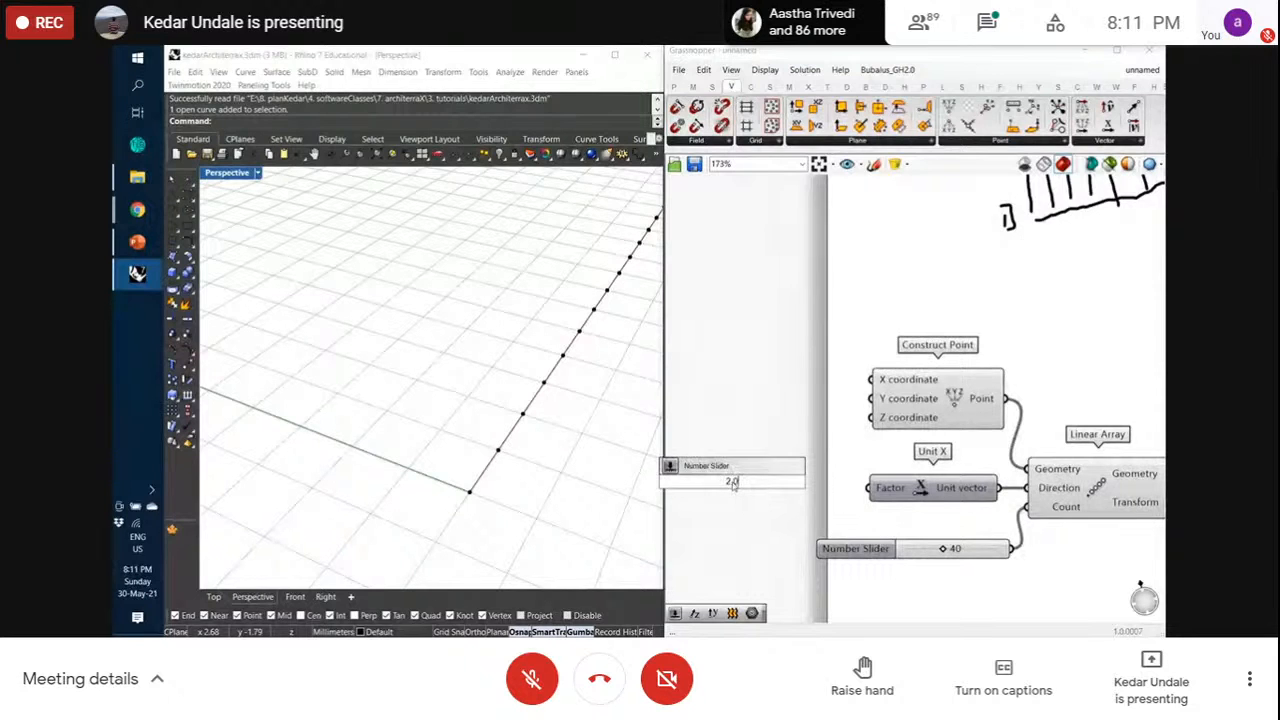
{"action": "type", "text": ".0"}
{"action": "key", "text": "Return"}
{"action": "left_click_drag", "start_coordinate": [833, 483], "coordinate": [808, 490]}
{"action": "scroll", "coordinate": [470, 492], "scroll_direction": "down", "scroll_amount": 15}
{"action": "left_click", "coordinate": [433, 481]}
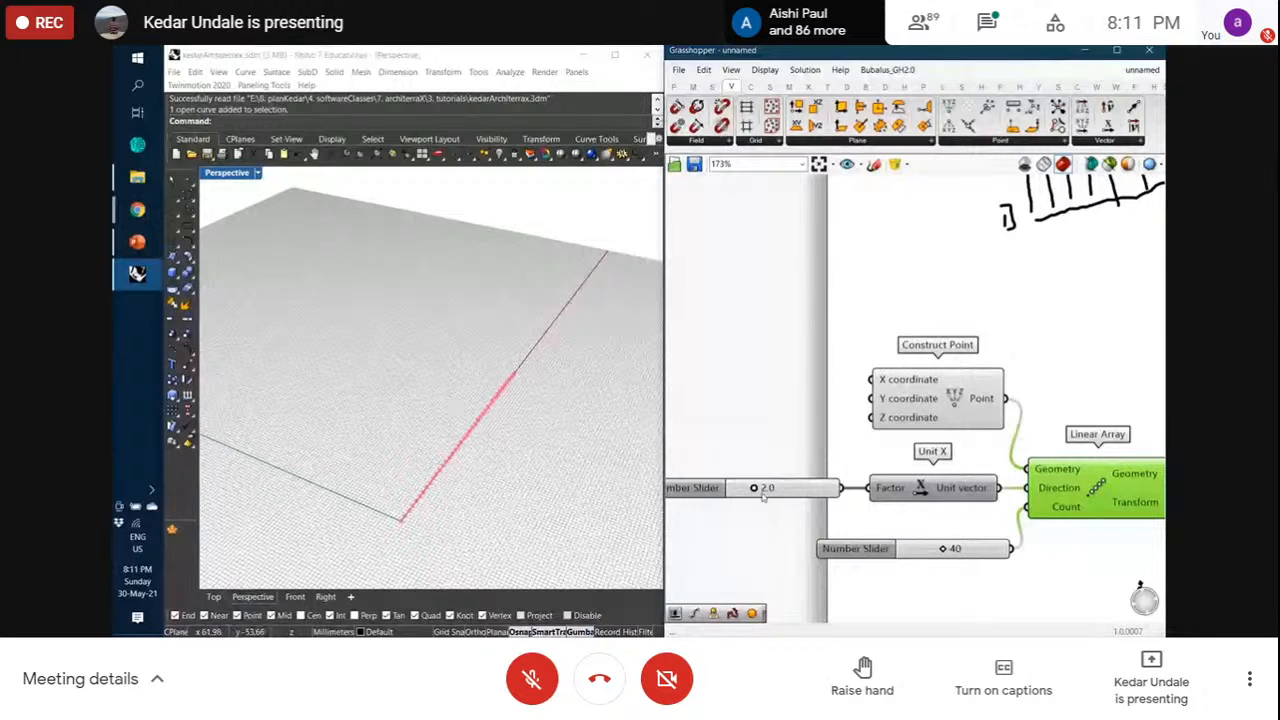
Move the five components right and down, and shift the canvas view left
{"action": "scroll", "coordinate": [811, 432], "scroll_direction": "down", "scroll_amount": 3}
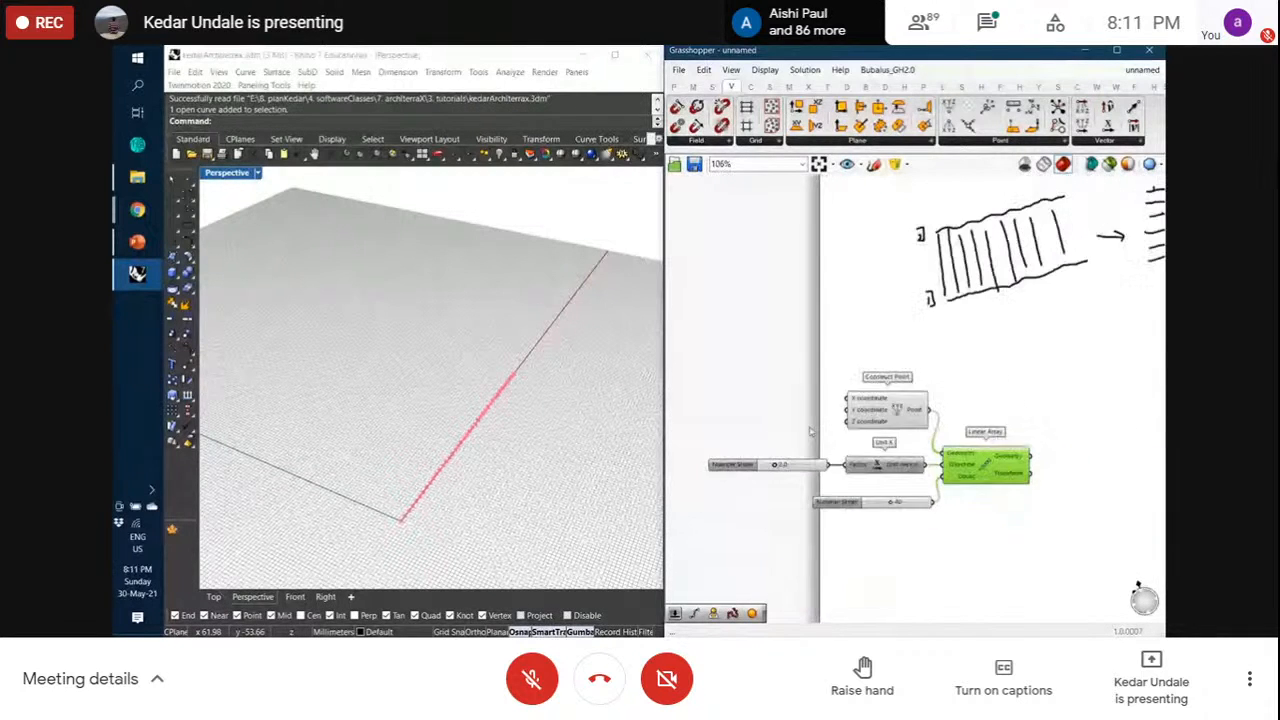
{"action": "scroll", "coordinate": [1016, 517], "scroll_direction": "up", "scroll_amount": 1}
{"action": "left_click_drag", "start_coordinate": [1026, 523], "coordinate": [782, 385]}
{"action": "left_click_drag", "start_coordinate": [876, 393], "coordinate": [1031, 408]}
{"action": "left_click", "coordinate": [966, 397]}
{"action": "right_click_drag", "start_coordinate": [988, 400], "coordinate": [850, 381]}
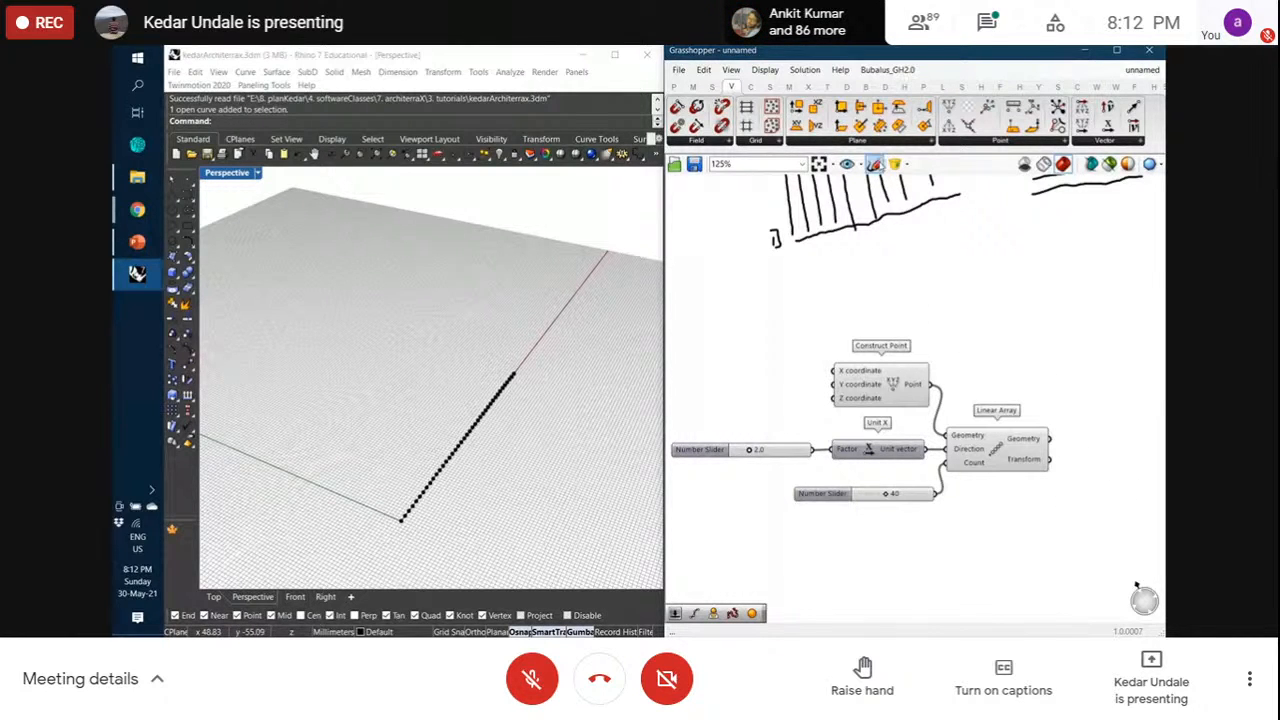
Sketch a small diagonal-line annotation on the canvas
{"action": "left_click", "coordinate": [873, 163]}
{"action": "left_click_drag", "start_coordinate": [990, 302], "coordinate": [1032, 256]}
{"action": "mouse_move", "coordinate": [986, 301]}
{"action": "left_mouse_down"}
{"action": "mouse_move", "coordinate": [953, 276]}
{"action": "mouse_move", "coordinate": [958, 292]}
{"action": "mouse_move", "coordinate": [997, 291]}
{"action": "mouse_move", "coordinate": [1019, 265]}
{"action": "left_mouse_up"}
{"action": "left_click", "coordinate": [942, 188]}
{"action": "right_click_drag", "start_coordinate": [1029, 363], "coordinate": [952, 338]}
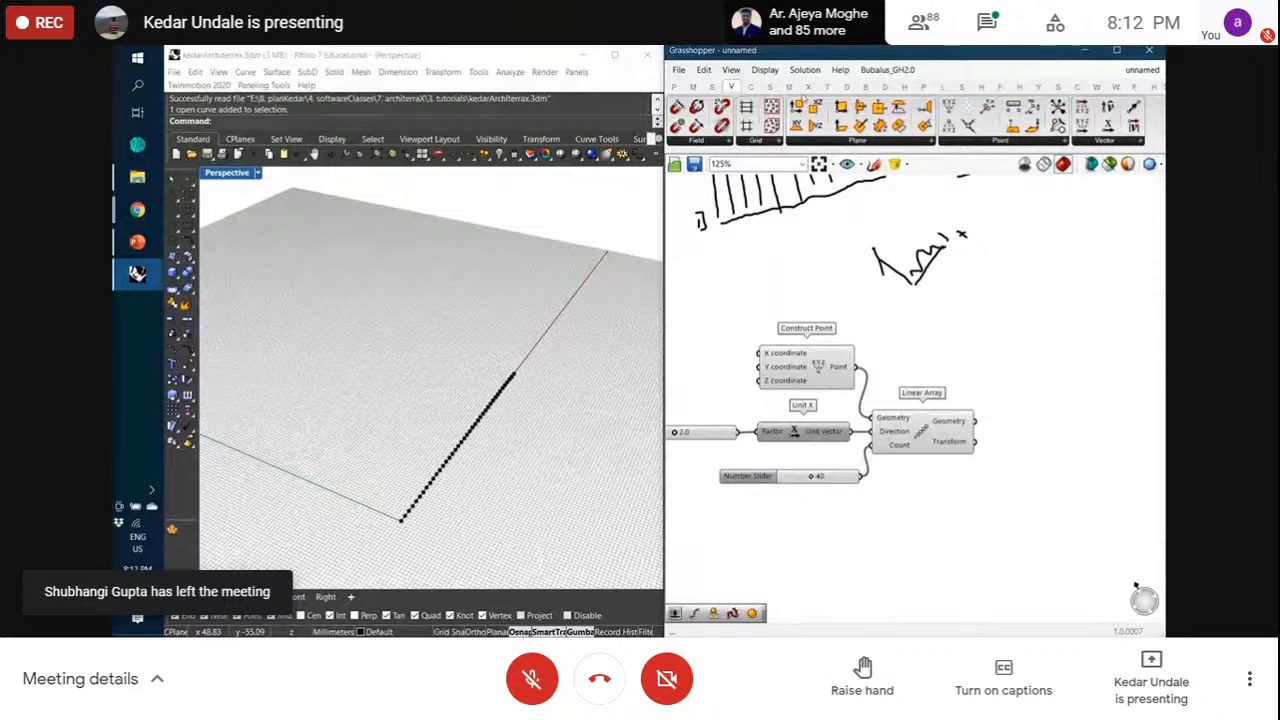
{"action": "left_click", "coordinate": [828, 87]}
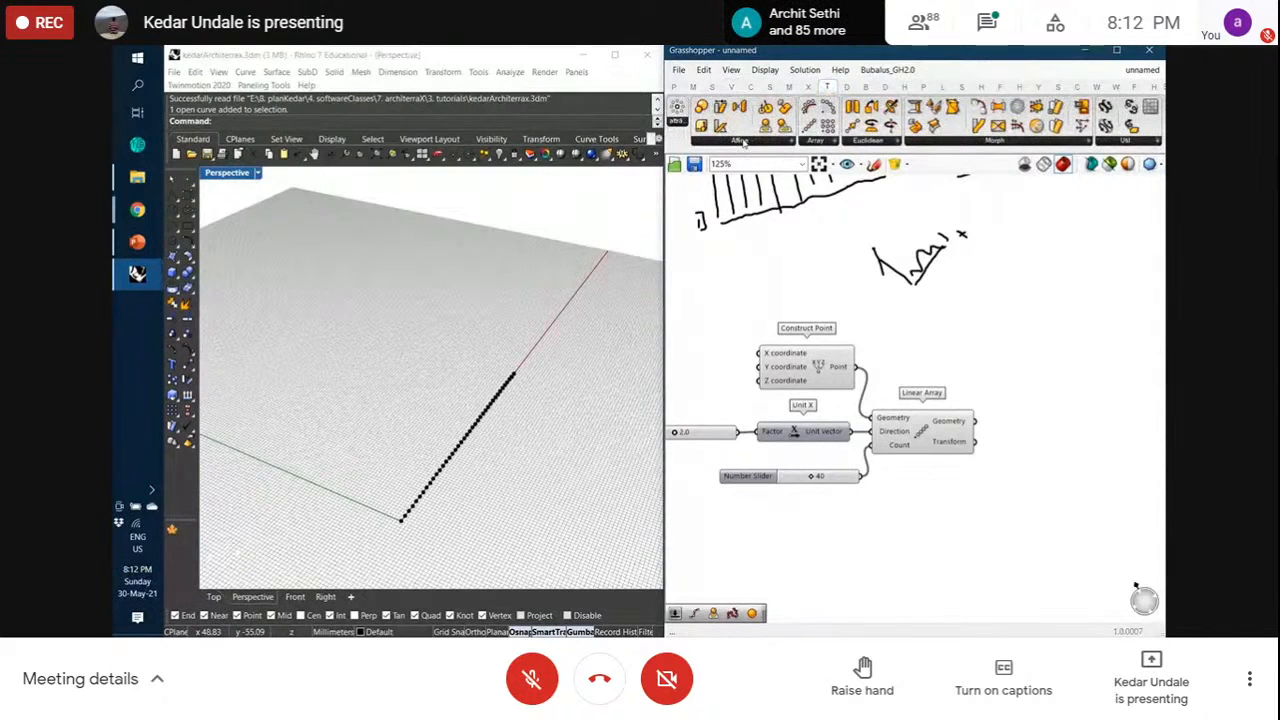
Place a Move component from the Euclidean transforms at the right of the canvas
{"action": "left_click", "coordinate": [870, 141]}
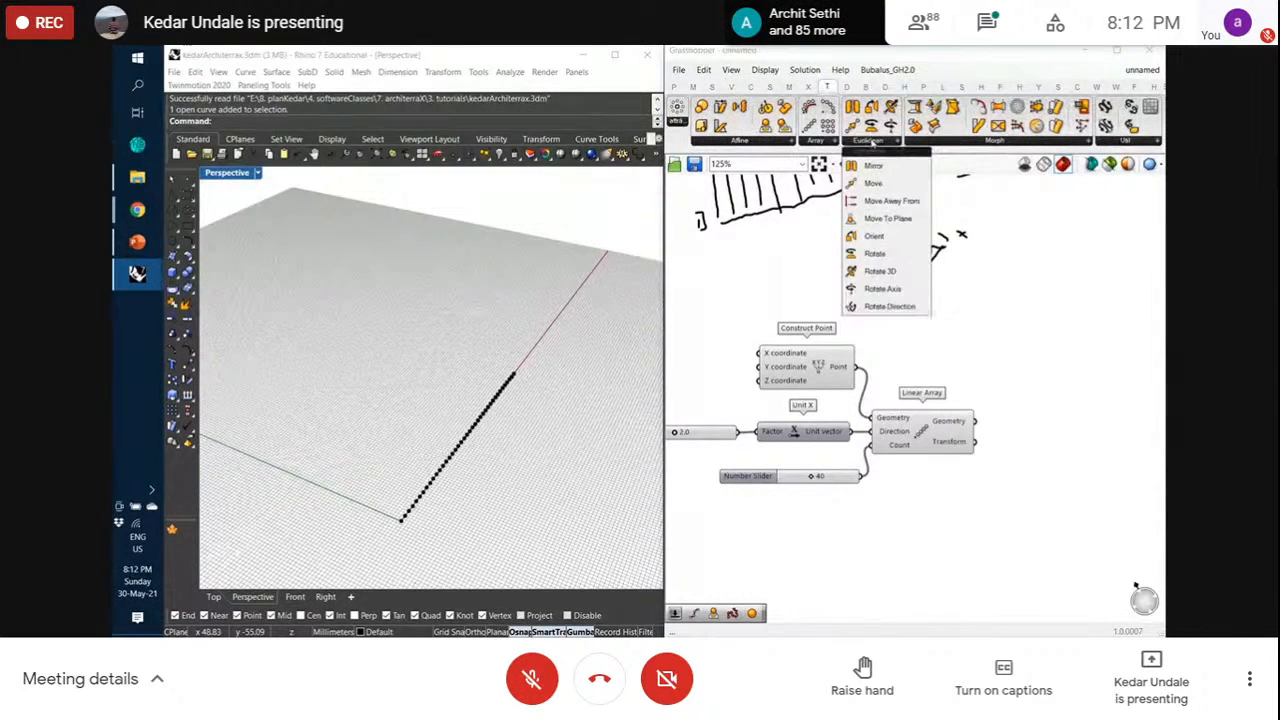
{"action": "left_click", "coordinate": [875, 183]}
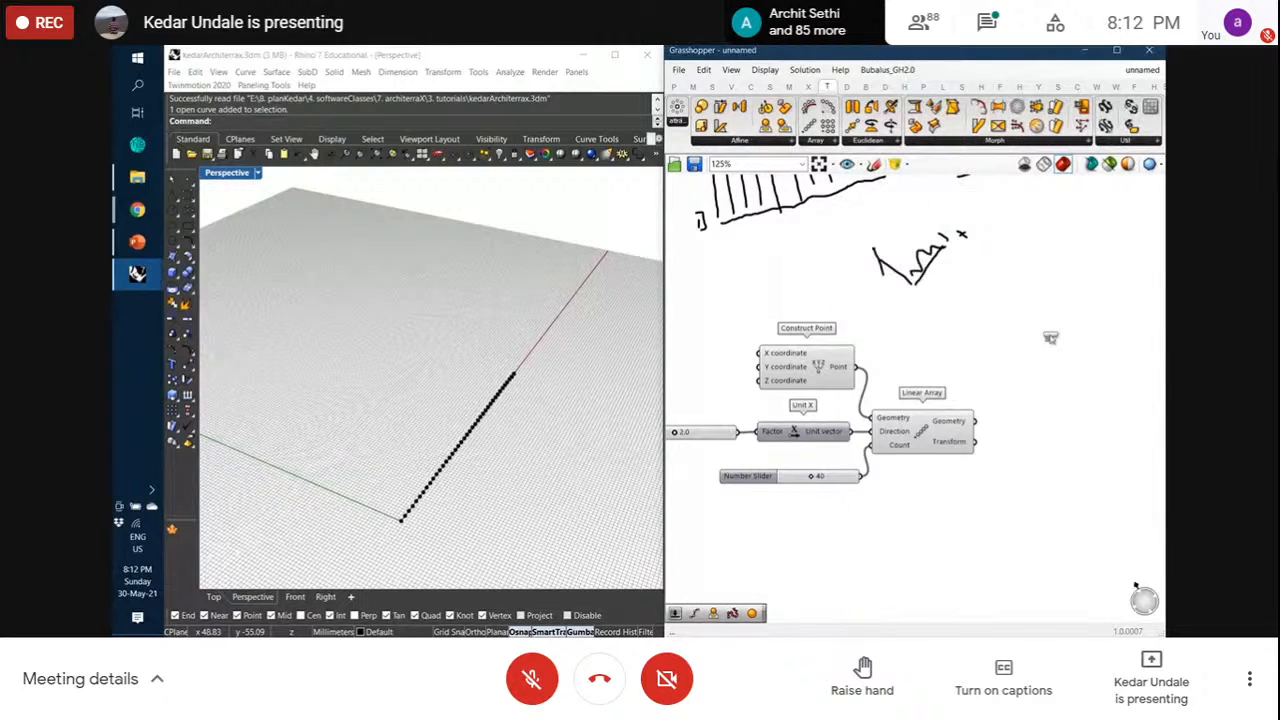
{"action": "left_click", "coordinate": [1095, 418]}
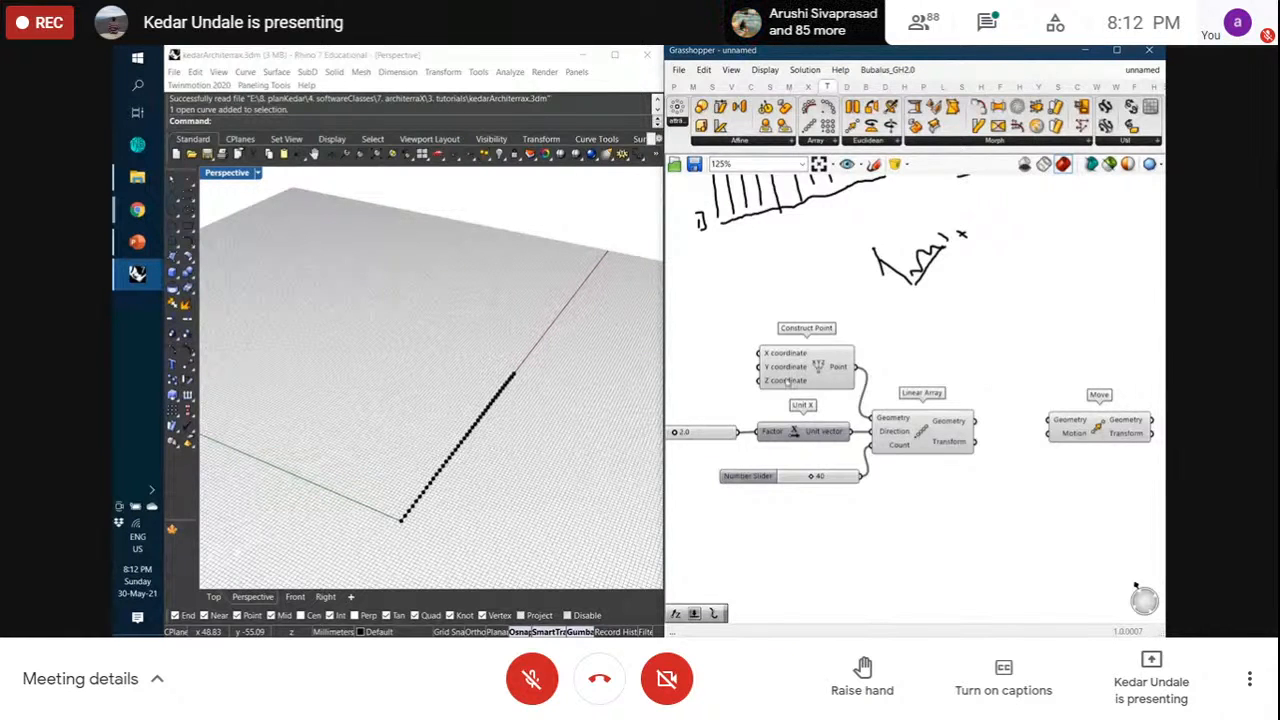
Wire the Linear Array's Geometry output into Move's Geometry input
{"action": "left_click", "coordinate": [797, 374]}
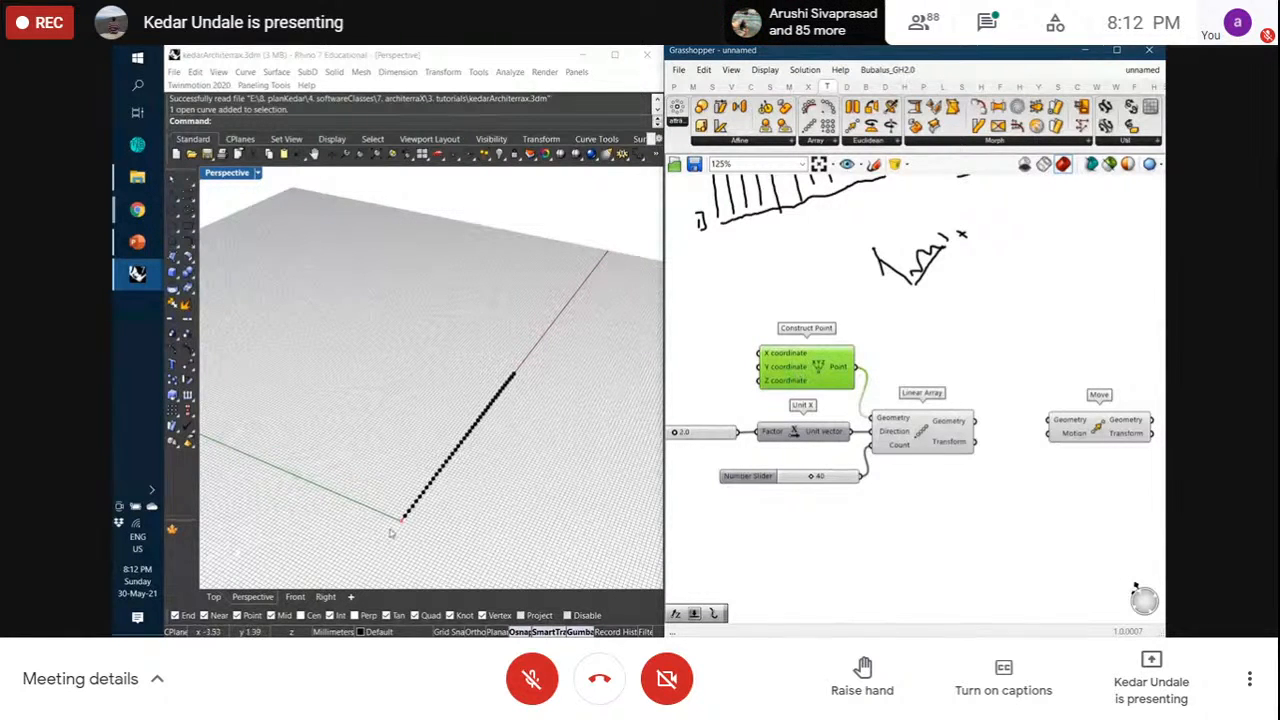
{"action": "left_click_drag", "start_coordinate": [914, 451], "coordinate": [924, 451]}
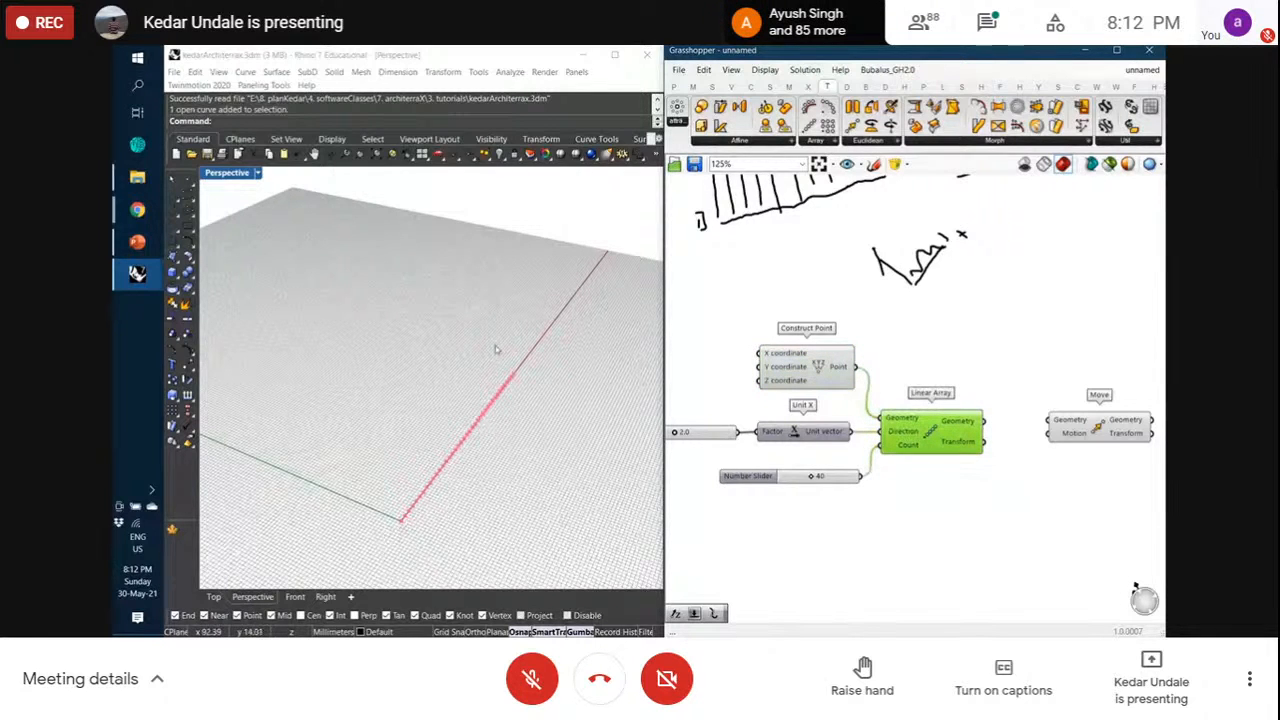
{"action": "scroll", "coordinate": [462, 522], "scroll_direction": "up", "scroll_amount": 6}
{"action": "scroll", "coordinate": [484, 394], "scroll_direction": "down", "scroll_amount": 4}
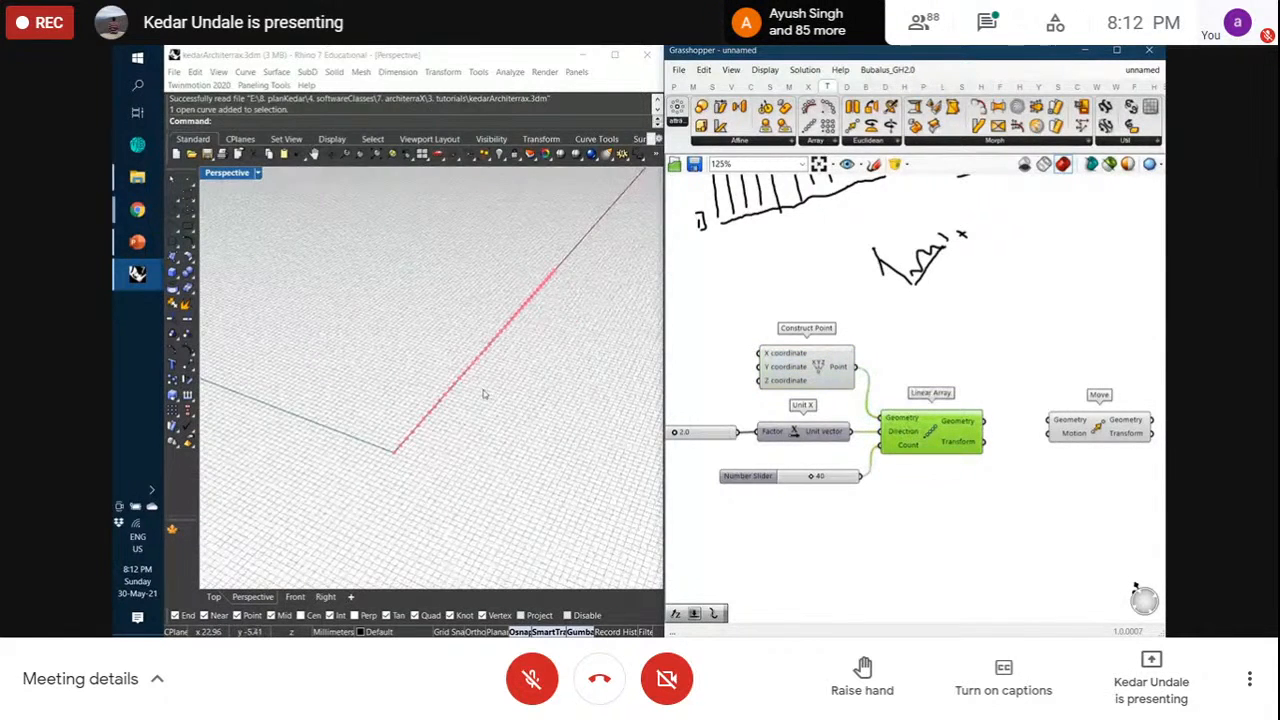
{"action": "left_click", "coordinate": [950, 505]}
{"action": "left_click", "coordinate": [821, 365]}
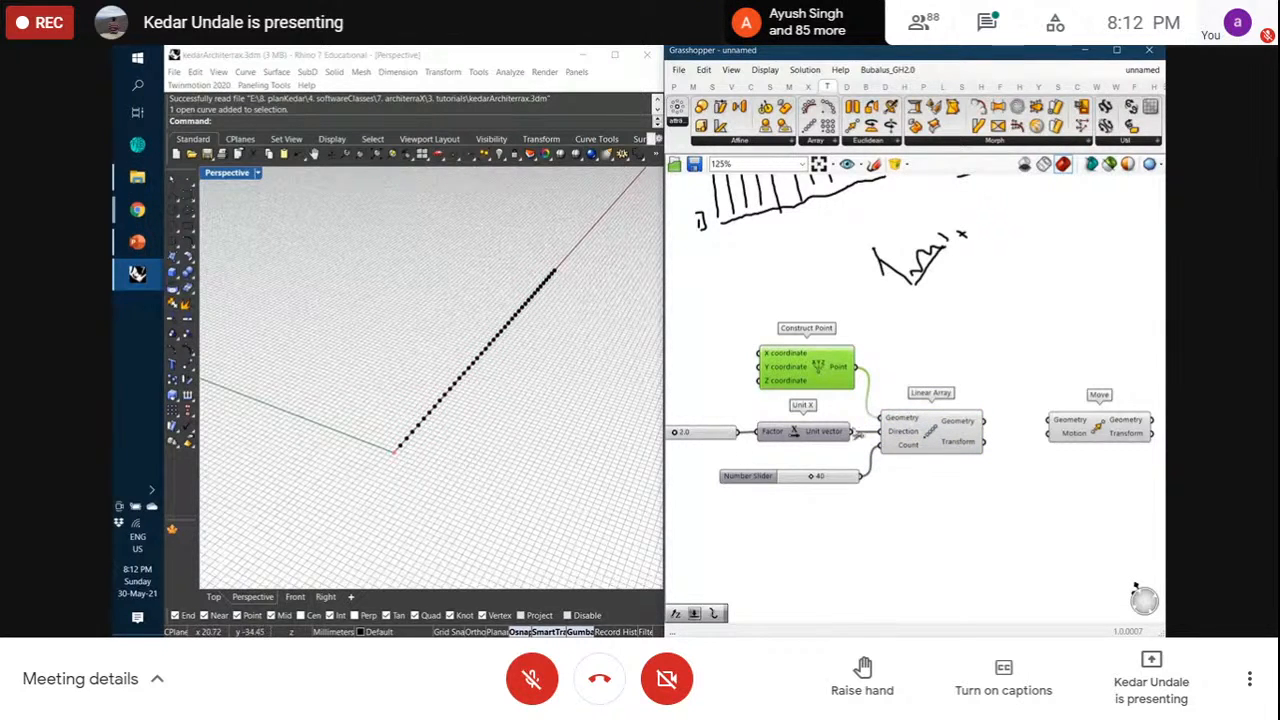
{"action": "left_click", "coordinate": [916, 422]}
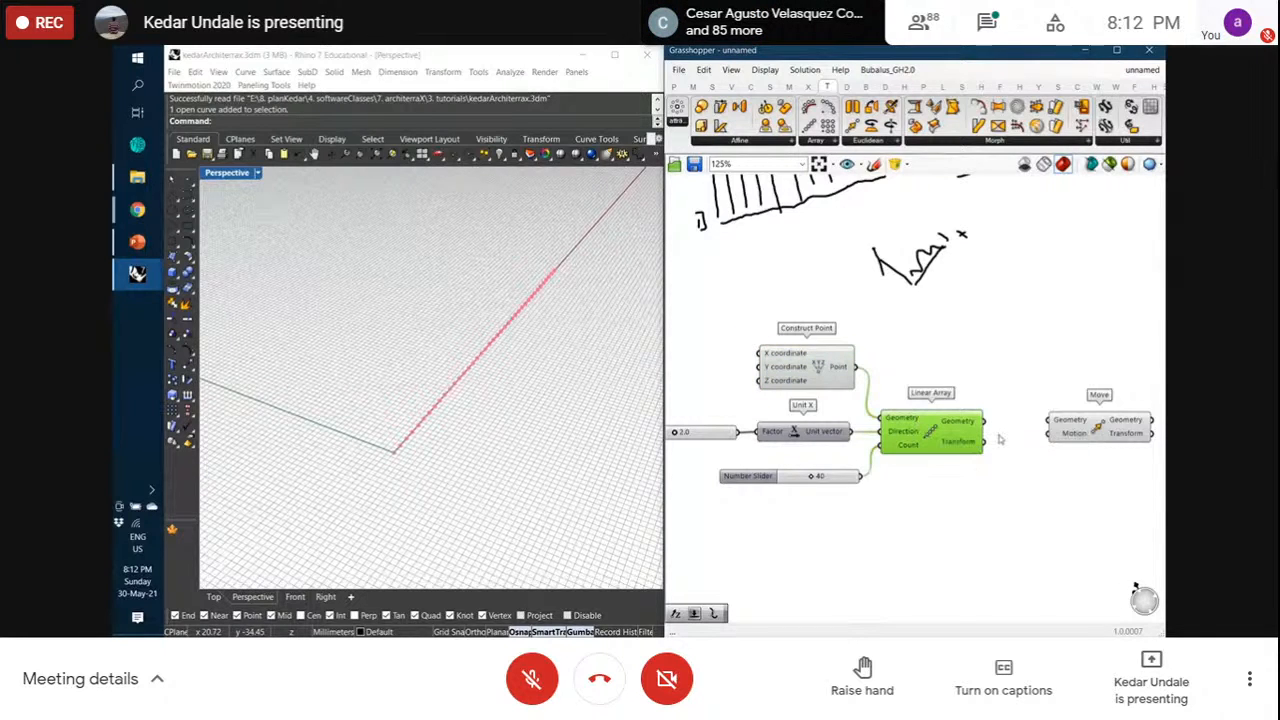
{"action": "left_click_drag", "start_coordinate": [985, 421], "coordinate": [1103, 426]}
{"action": "left_click", "coordinate": [1087, 423]}
{"action": "left_click", "coordinate": [1055, 389]}
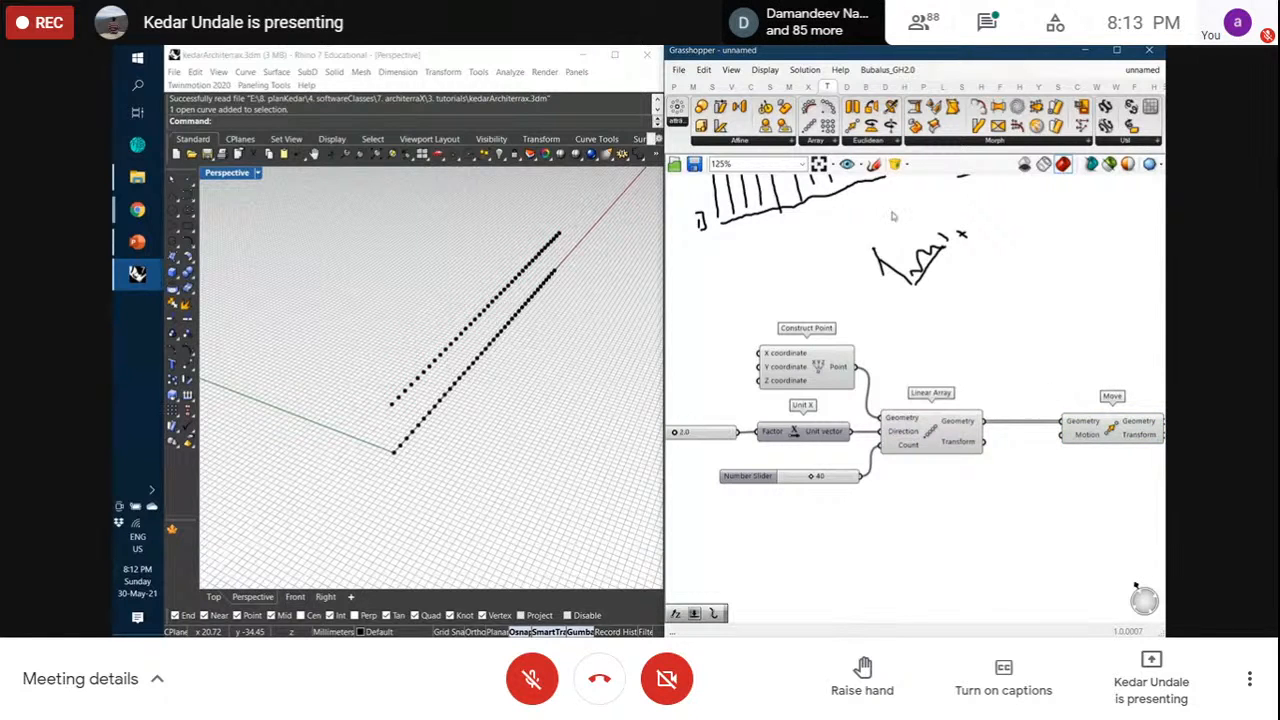
Add a Unit Y vector for Move's Motion and inspect the shifted row in Rhino
{"action": "left_click", "coordinate": [733, 88]}
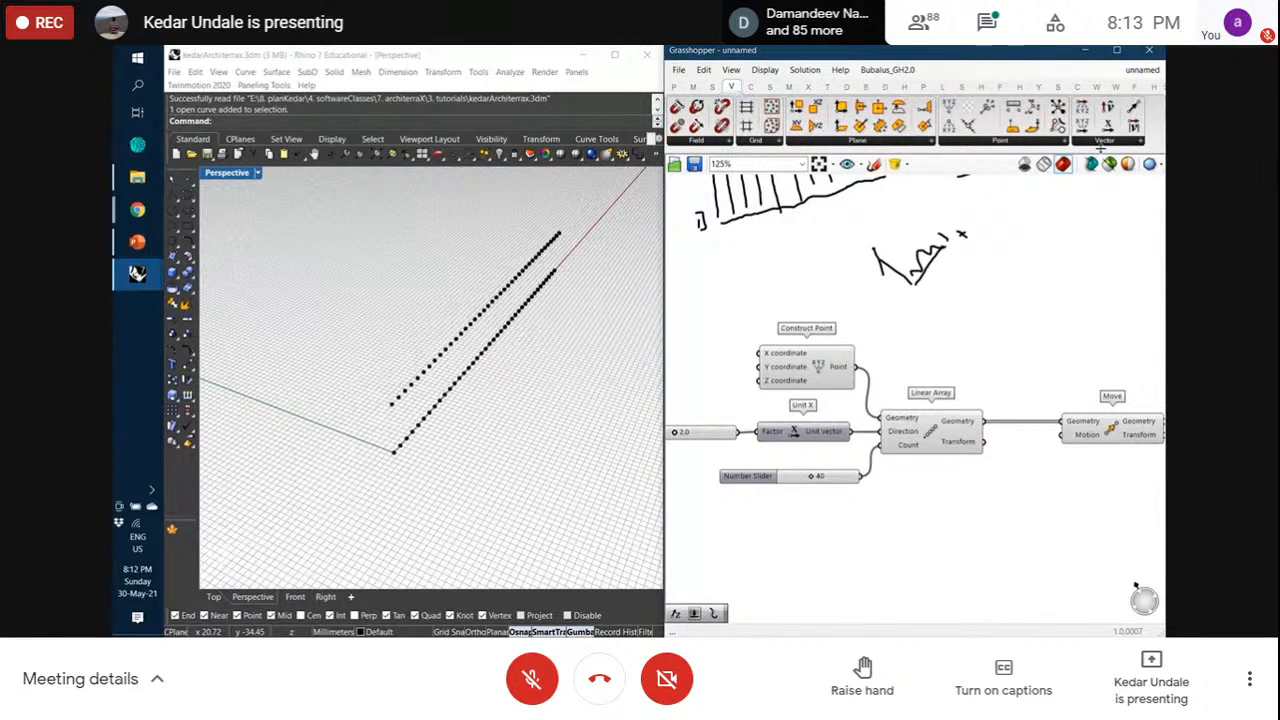
{"action": "left_click", "coordinate": [1104, 141]}
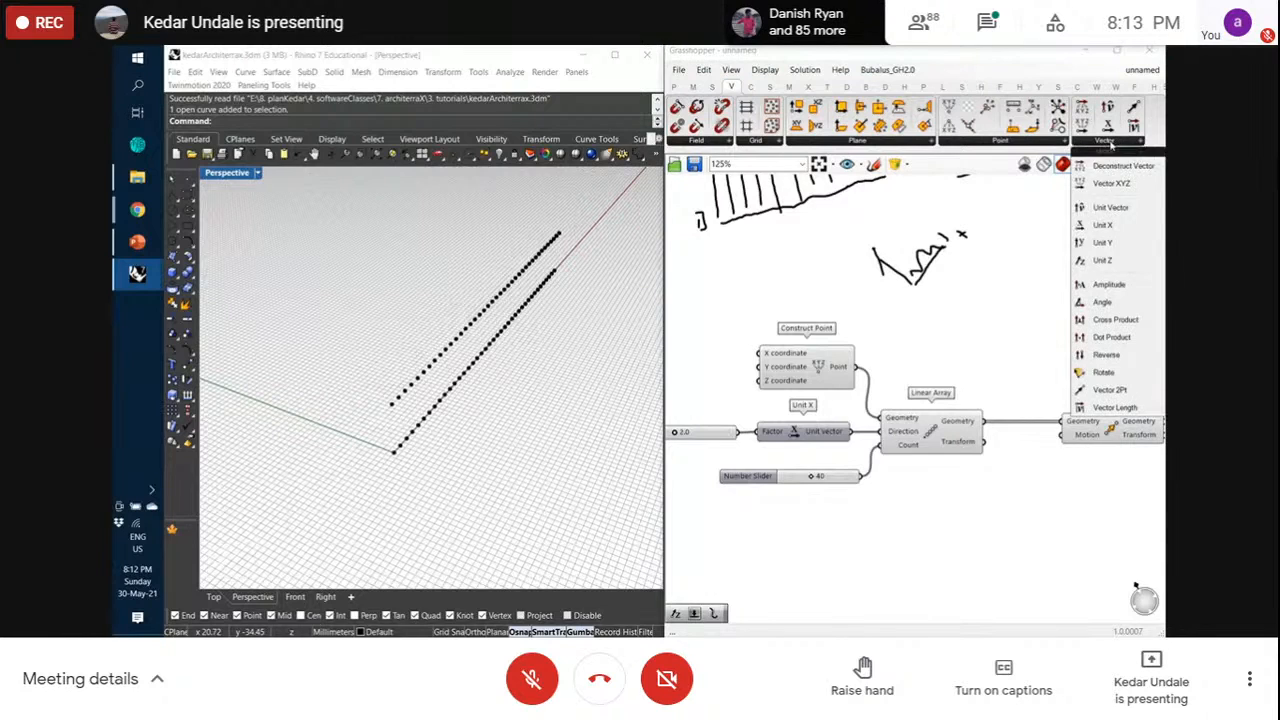
{"action": "left_click", "coordinate": [1103, 243]}
{"action": "left_click", "coordinate": [1002, 532]}
{"action": "left_click_drag", "start_coordinate": [1019, 540], "coordinate": [1062, 434]}
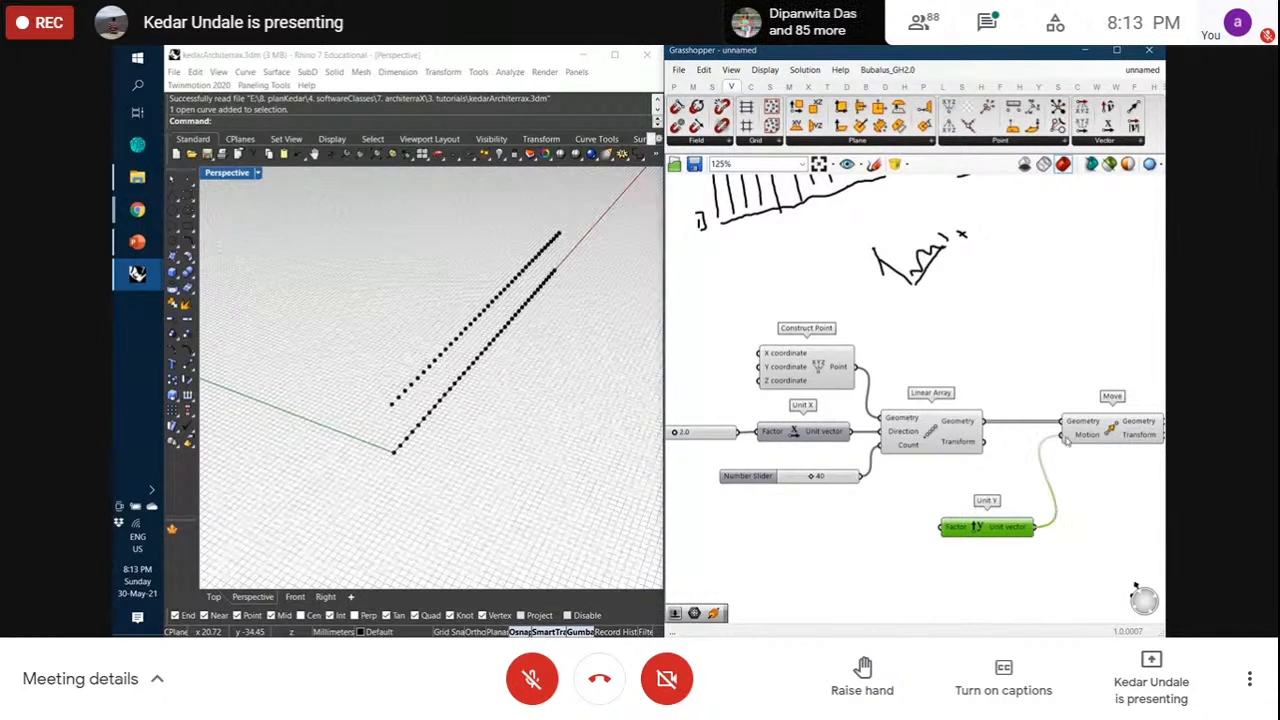
{"action": "scroll", "coordinate": [402, 459], "scroll_direction": "up", "scroll_amount": 4}
{"action": "right_click_drag", "start_coordinate": [403, 460], "coordinate": [411, 464]}
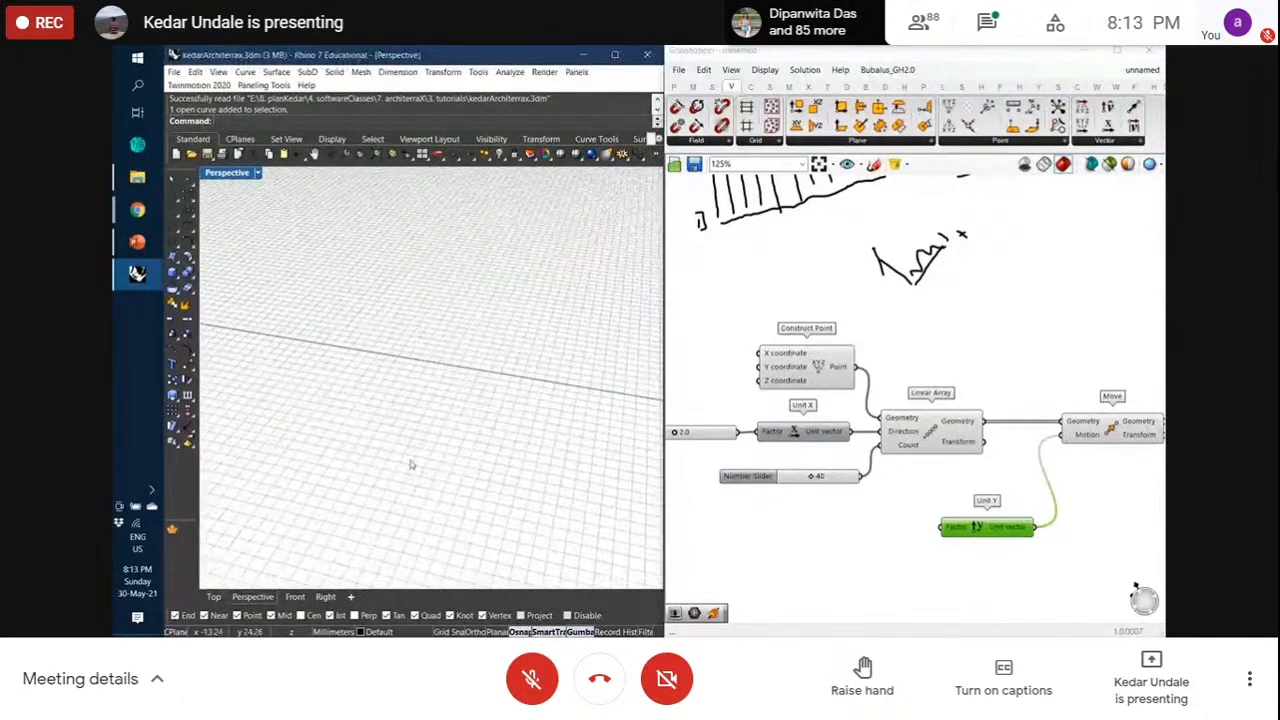
{"action": "scroll", "coordinate": [411, 464], "scroll_direction": "down", "scroll_amount": 4}
{"action": "middle_click", "coordinate": [998, 535]}
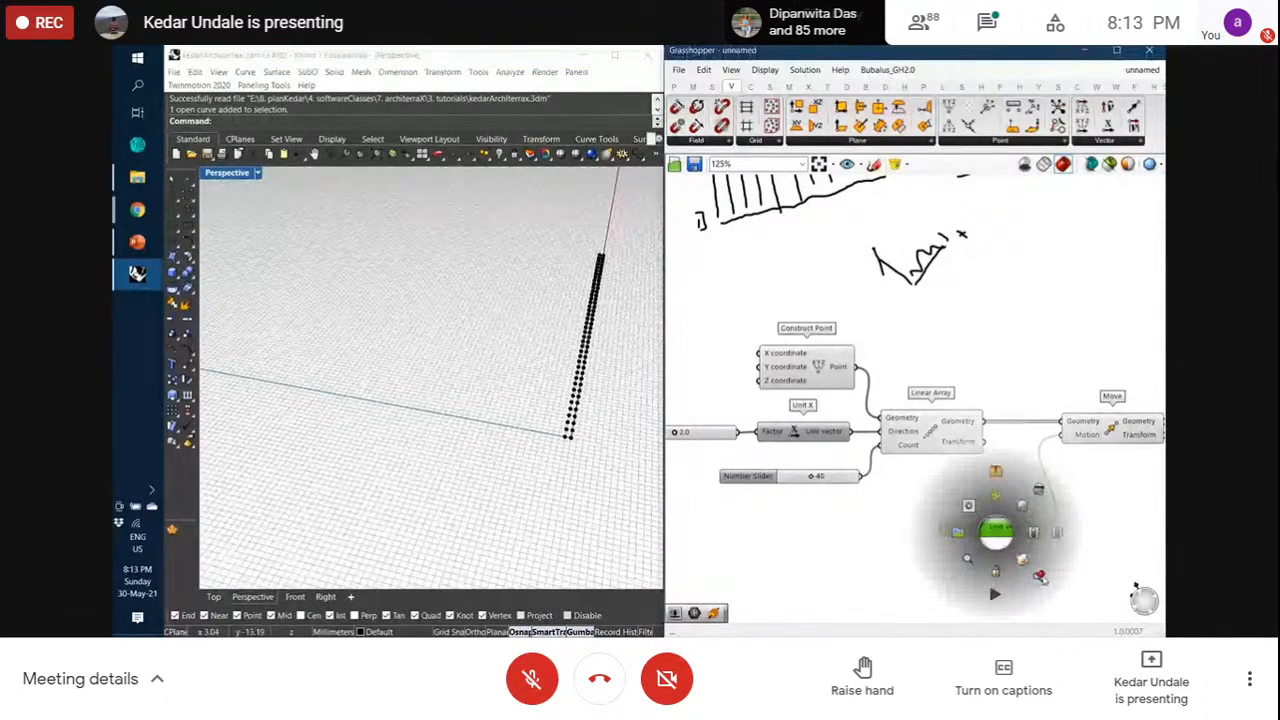
{"action": "scroll", "coordinate": [605, 407], "scroll_direction": "up", "scroll_amount": 4}
{"action": "right_click_drag", "start_coordinate": [605, 407], "coordinate": [594, 394]}
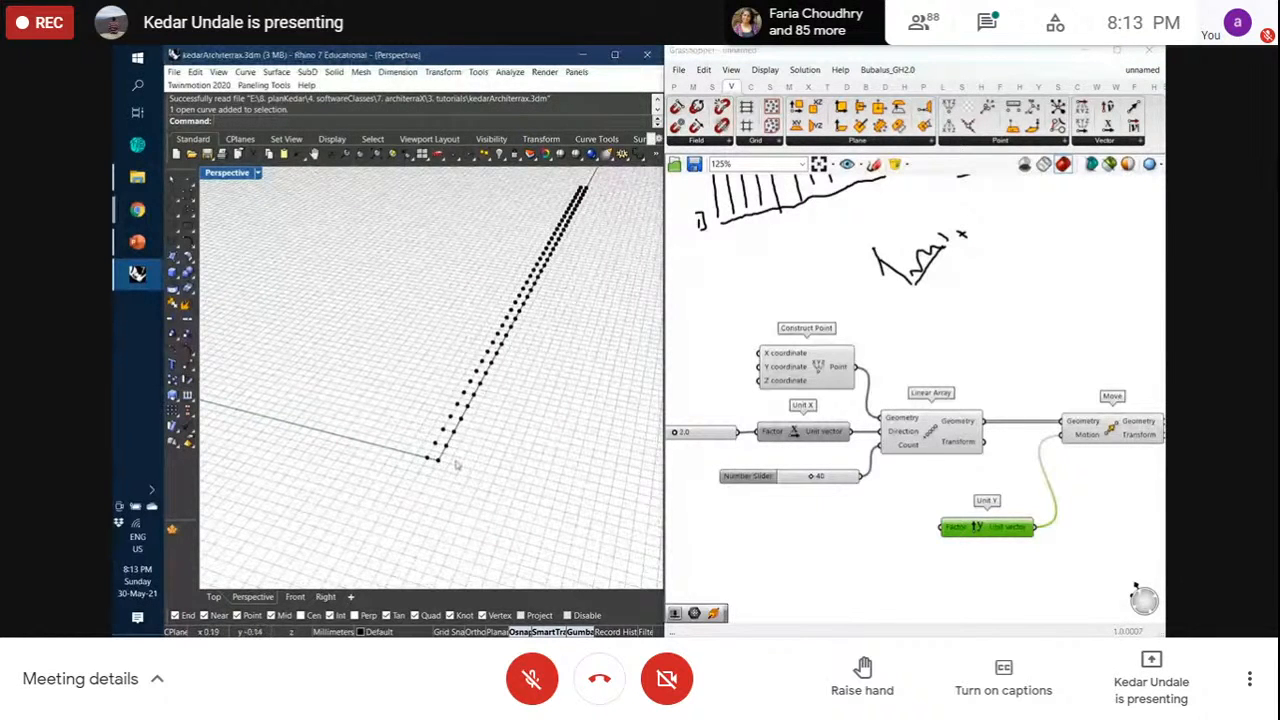
{"action": "mouse_move", "coordinate": [953, 528]}
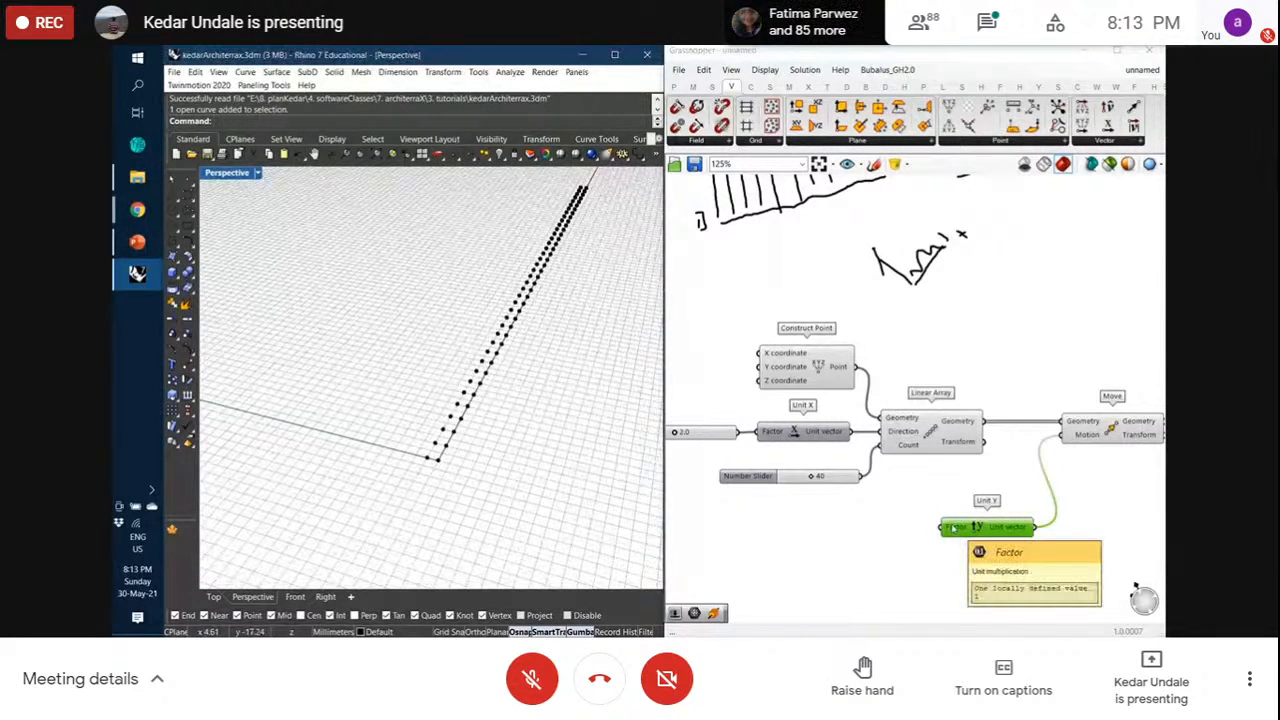
{"action": "scroll", "coordinate": [929, 488], "scroll_direction": "down", "scroll_amount": 2}
{"action": "scroll", "coordinate": [1114, 490], "scroll_direction": "up", "scroll_amount": 2}
Shift the Move and Unit Y components rightward to tidy the layout
{"action": "left_click_drag", "start_coordinate": [1107, 557], "coordinate": [918, 378]}
{"action": "left_click_drag", "start_coordinate": [1031, 408], "coordinate": [1140, 409]}
{"action": "left_click", "coordinate": [1054, 432]}
{"action": "scroll", "coordinate": [1052, 520], "scroll_direction": "up", "scroll_amount": 1}
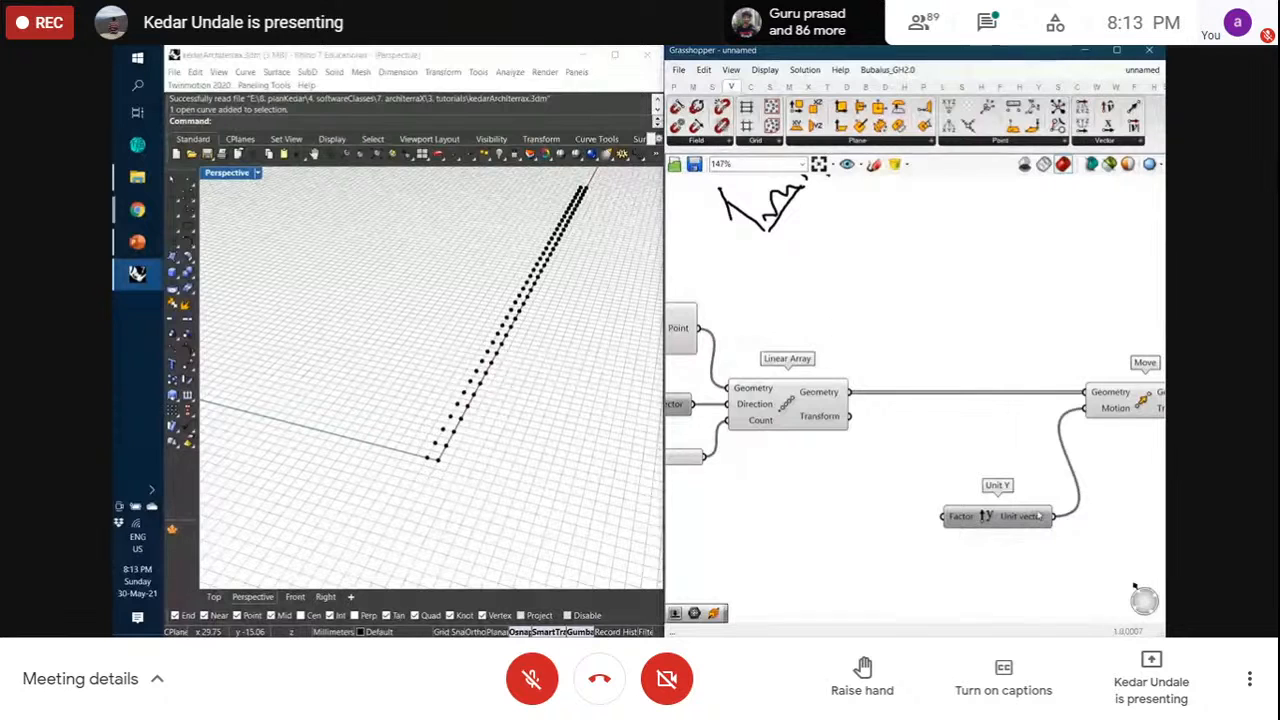
{"action": "left_click_drag", "start_coordinate": [958, 516], "coordinate": [967, 510]}
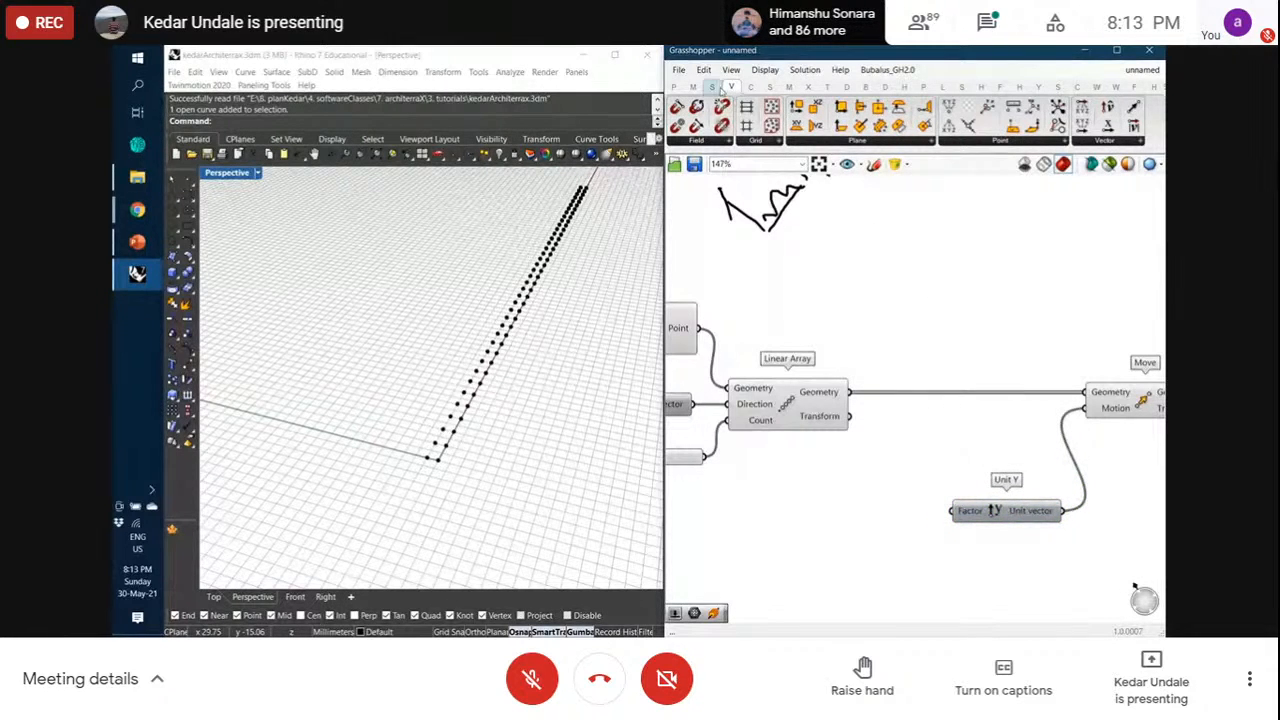
Add a Random component from Sets > Sequence beside Unit Y
{"action": "left_click", "coordinate": [714, 88]}
{"action": "left_click", "coordinate": [857, 146]}
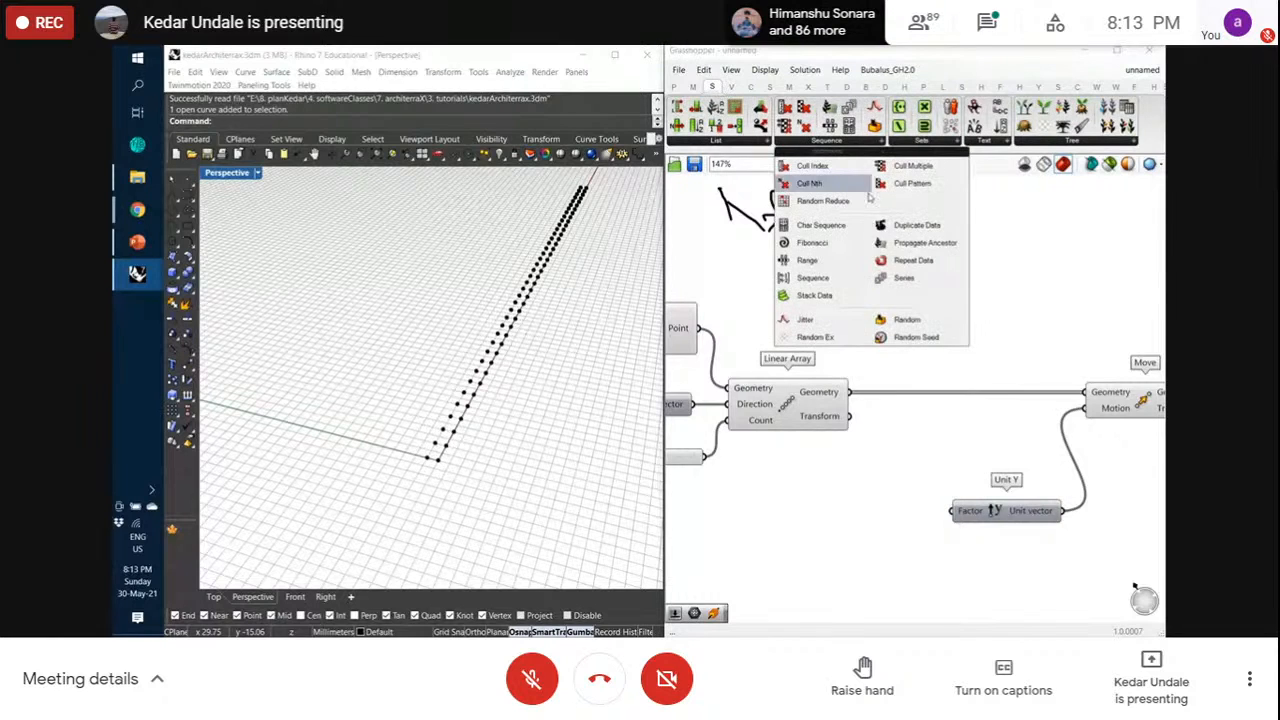
{"action": "left_click", "coordinate": [897, 318]}
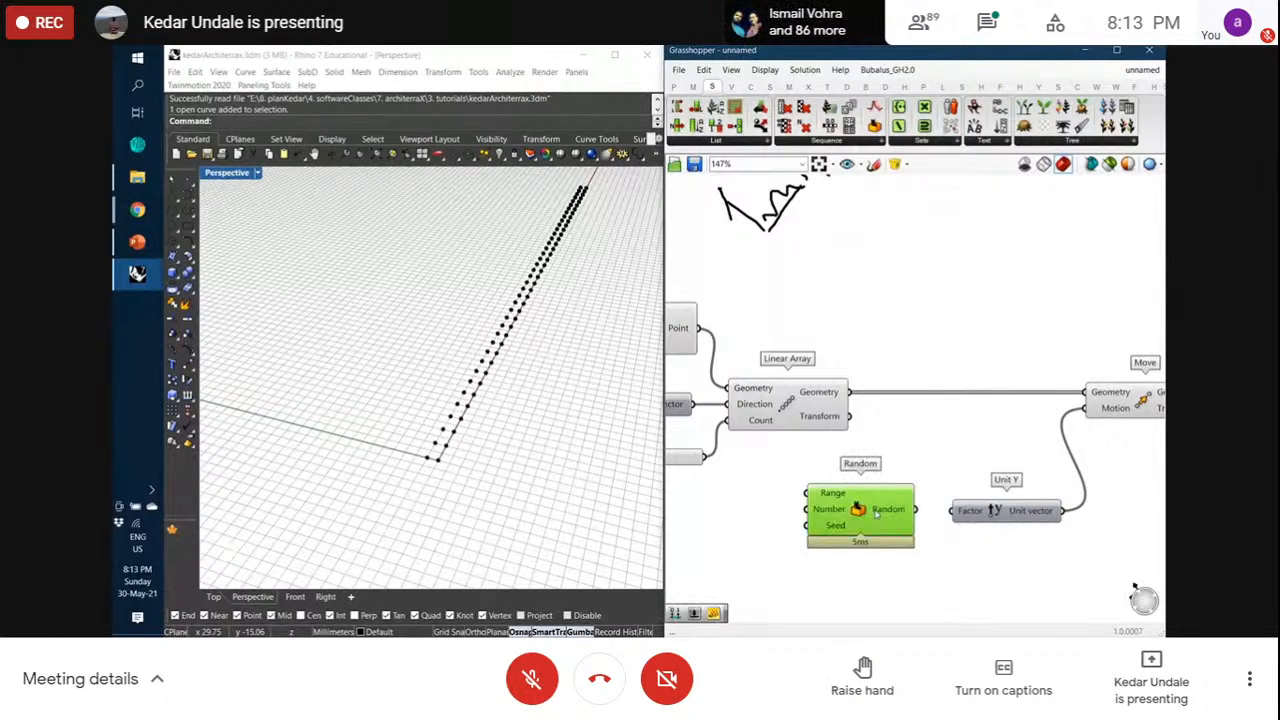
{"action": "mouse_move", "coordinate": [884, 513]}
{"action": "left_mouse_down"}
{"action": "mouse_move", "coordinate": [952, 512]}
{"action": "mouse_move", "coordinate": [897, 515]}
{"action": "left_mouse_up"}
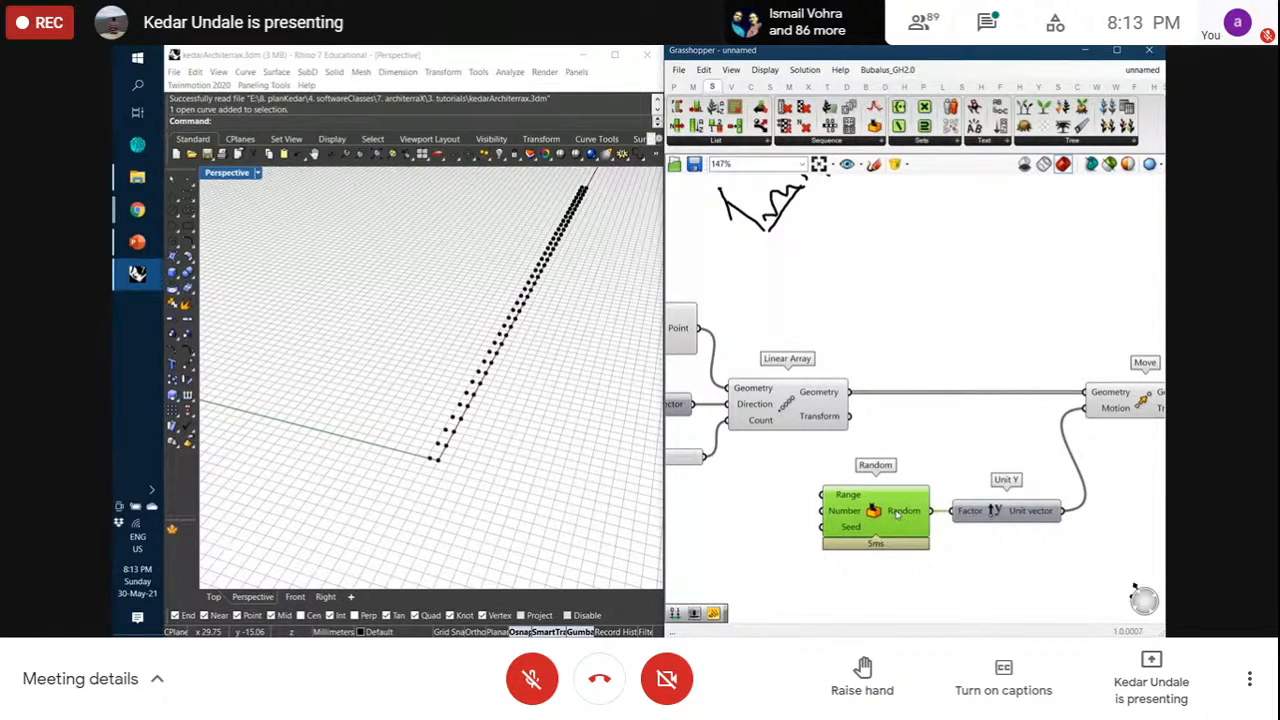
Preview the Move output and orbit the Rhino view around the point rows
{"action": "left_click", "coordinate": [1128, 410]}
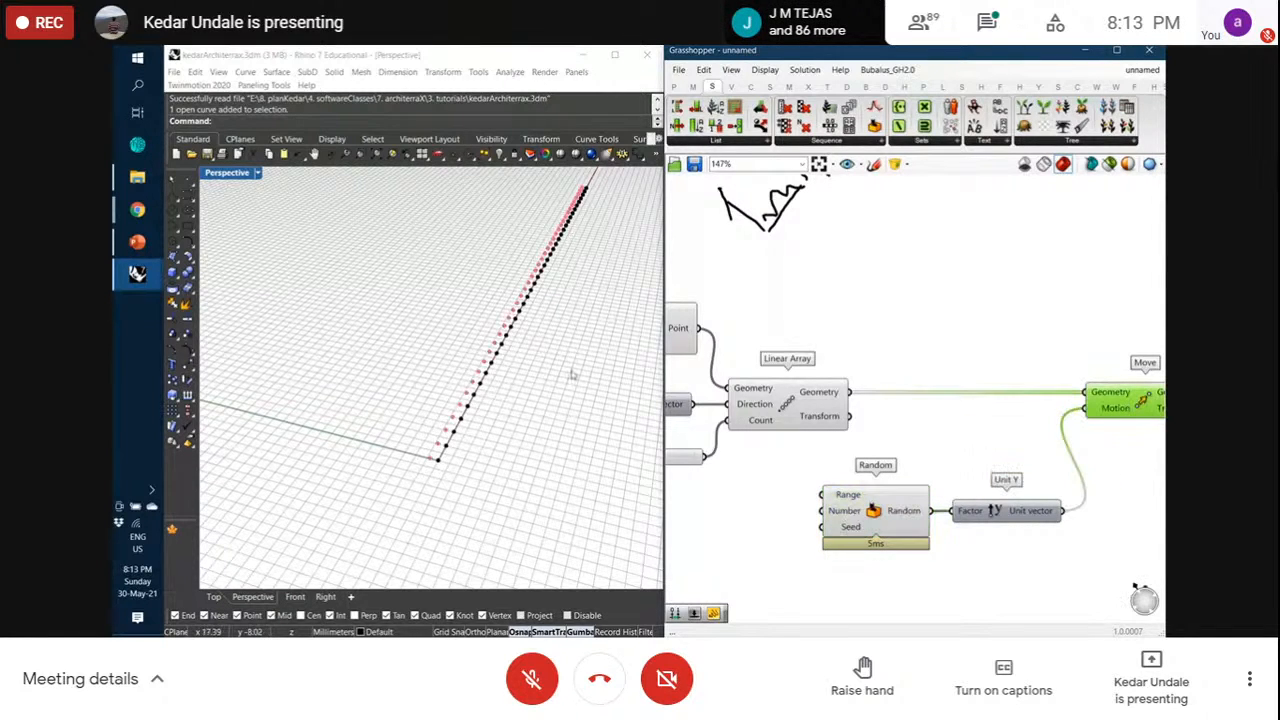
{"action": "right_click_drag", "start_coordinate": [554, 337], "coordinate": [494, 294]}
{"action": "scroll", "coordinate": [545, 276], "scroll_direction": "up", "scroll_amount": 5}
{"action": "scroll", "coordinate": [556, 238], "scroll_direction": "up", "scroll_amount": 4}
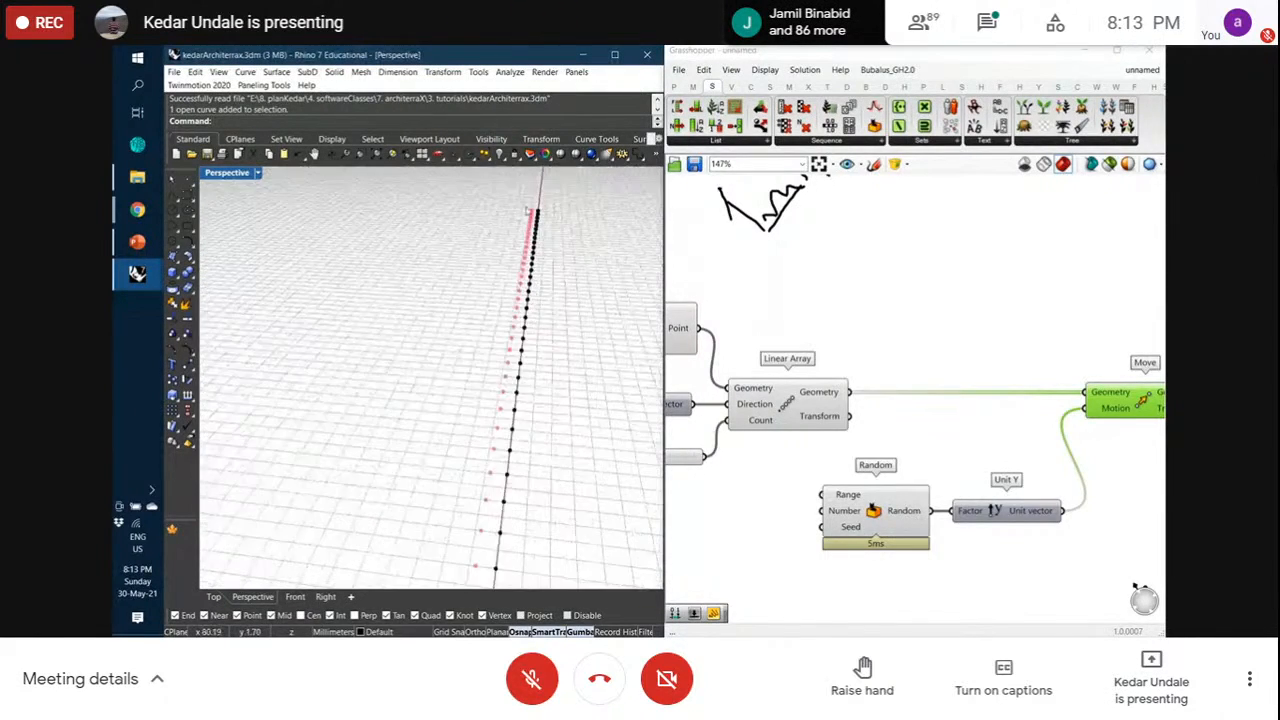
{"action": "scroll", "coordinate": [548, 222], "scroll_direction": "down", "scroll_amount": 5}
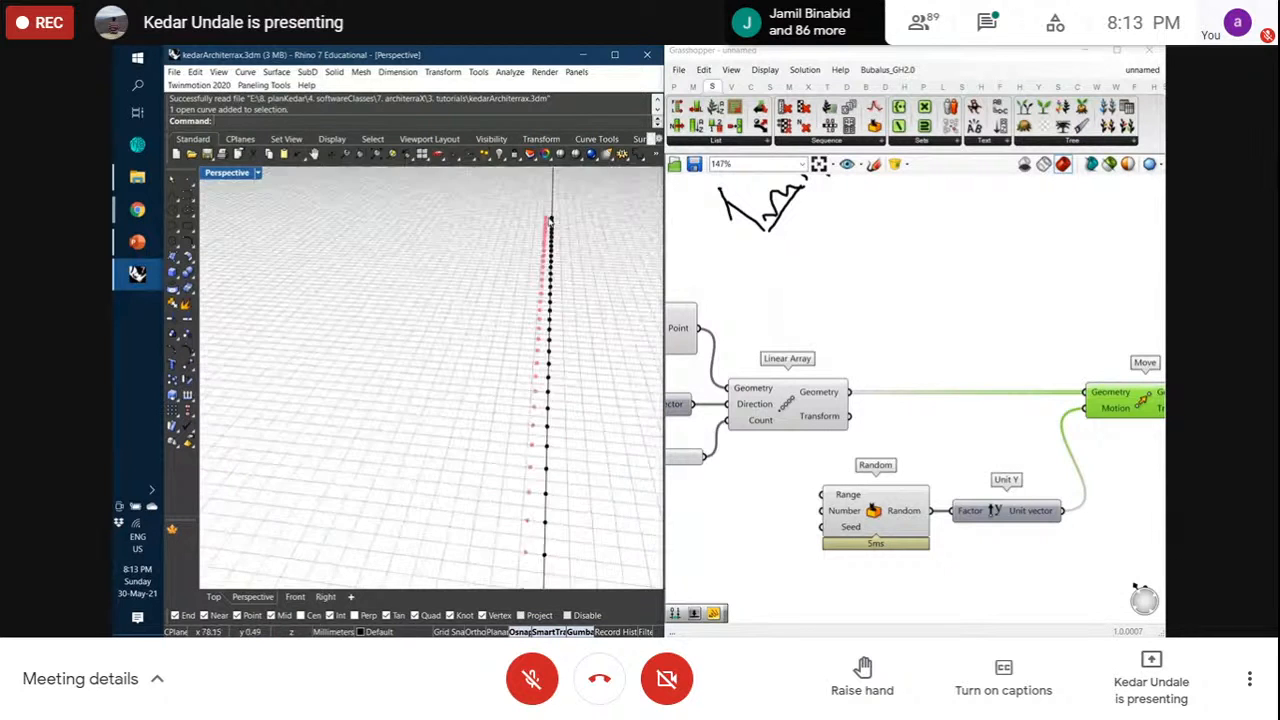
{"action": "left_click", "coordinate": [1146, 561]}
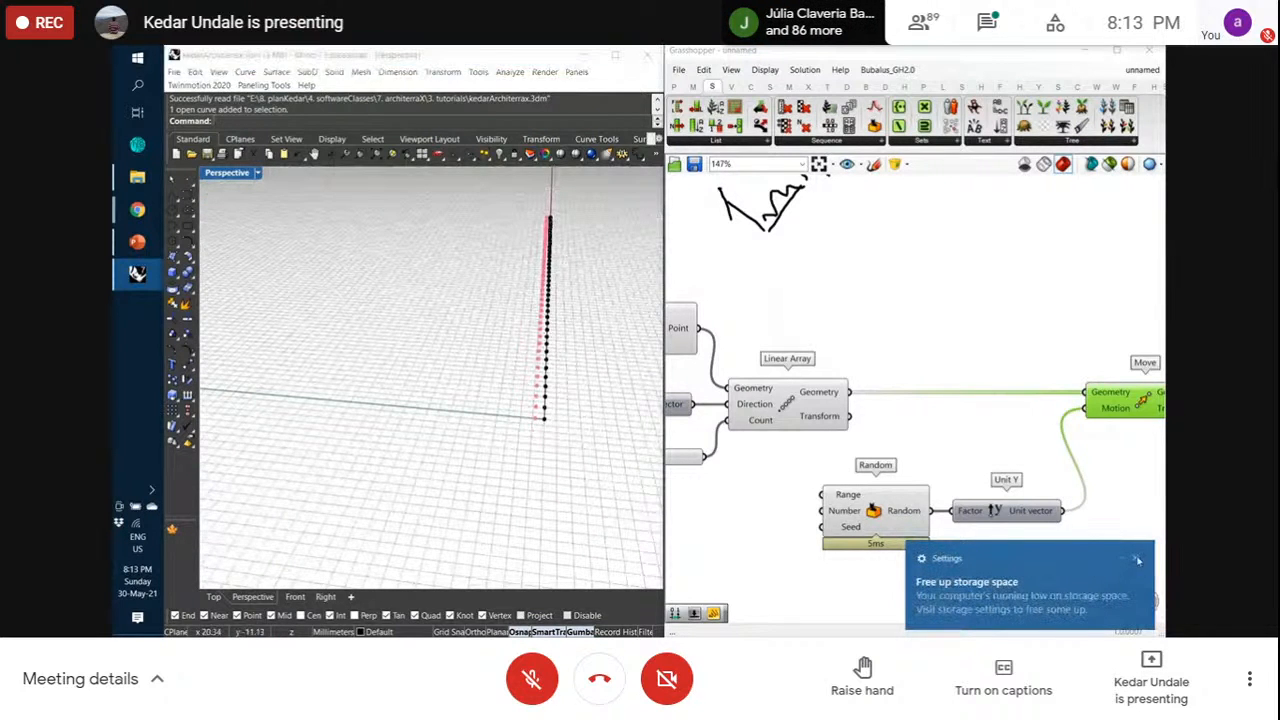
{"action": "right_click_drag", "start_coordinate": [600, 400], "coordinate": [565, 388]}
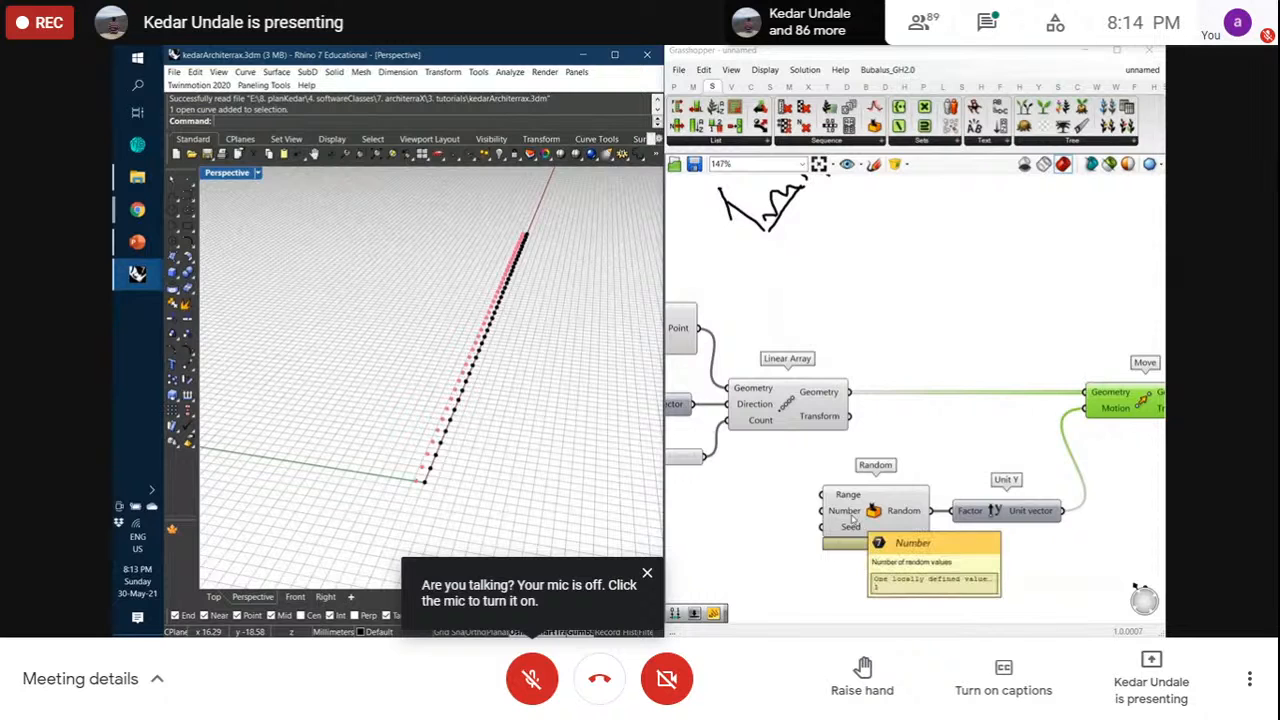
{"action": "right_click_drag", "start_coordinate": [800, 469], "coordinate": [816, 469]}
{"action": "scroll", "coordinate": [816, 469], "scroll_direction": "down", "scroll_amount": 1}
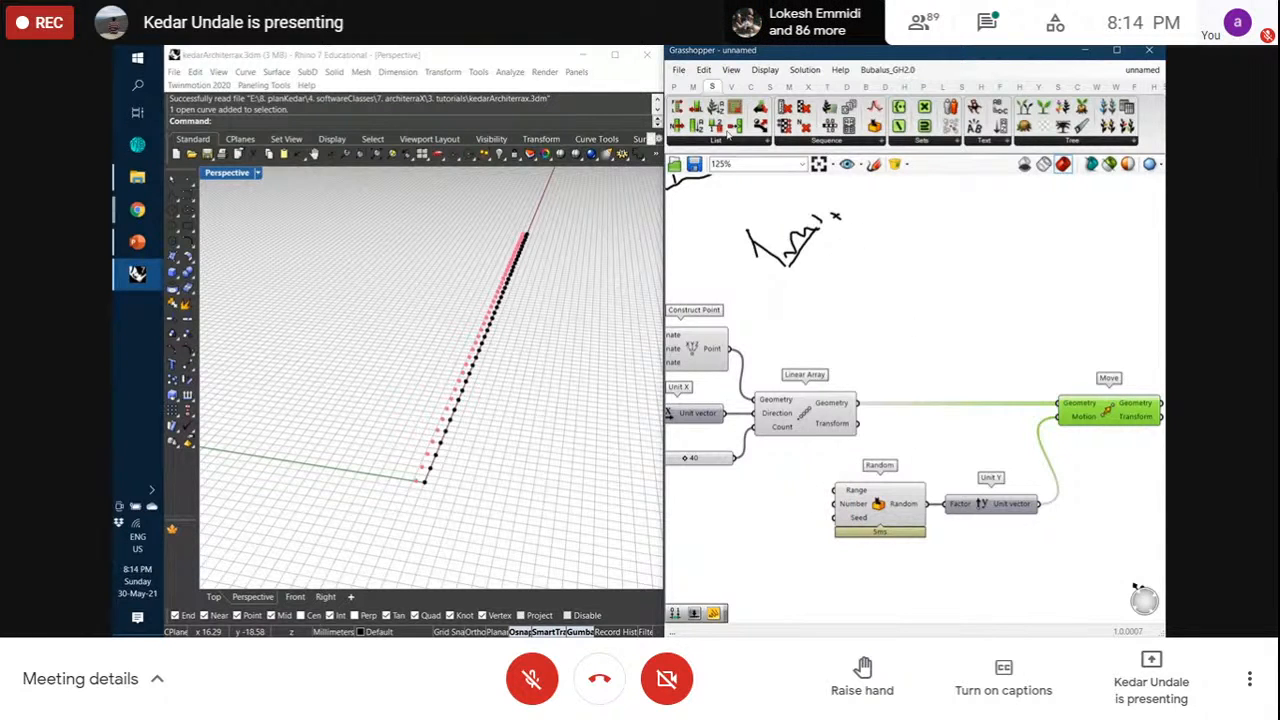
Add a Panel and wire Random's output into it to list the values
{"action": "left_click", "coordinate": [678, 87]}
{"action": "left_click_drag", "start_coordinate": [830, 139], "coordinate": [997, 578]}
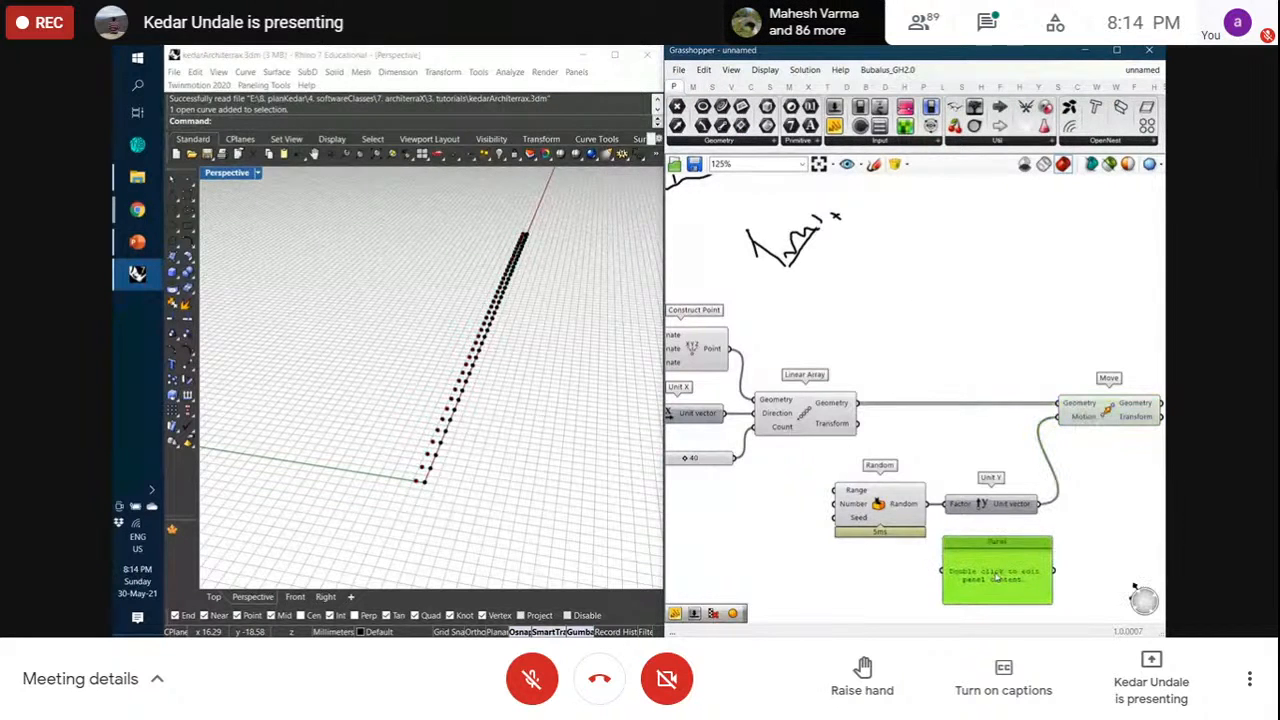
{"action": "left_click_drag", "start_coordinate": [928, 506], "coordinate": [942, 570]}
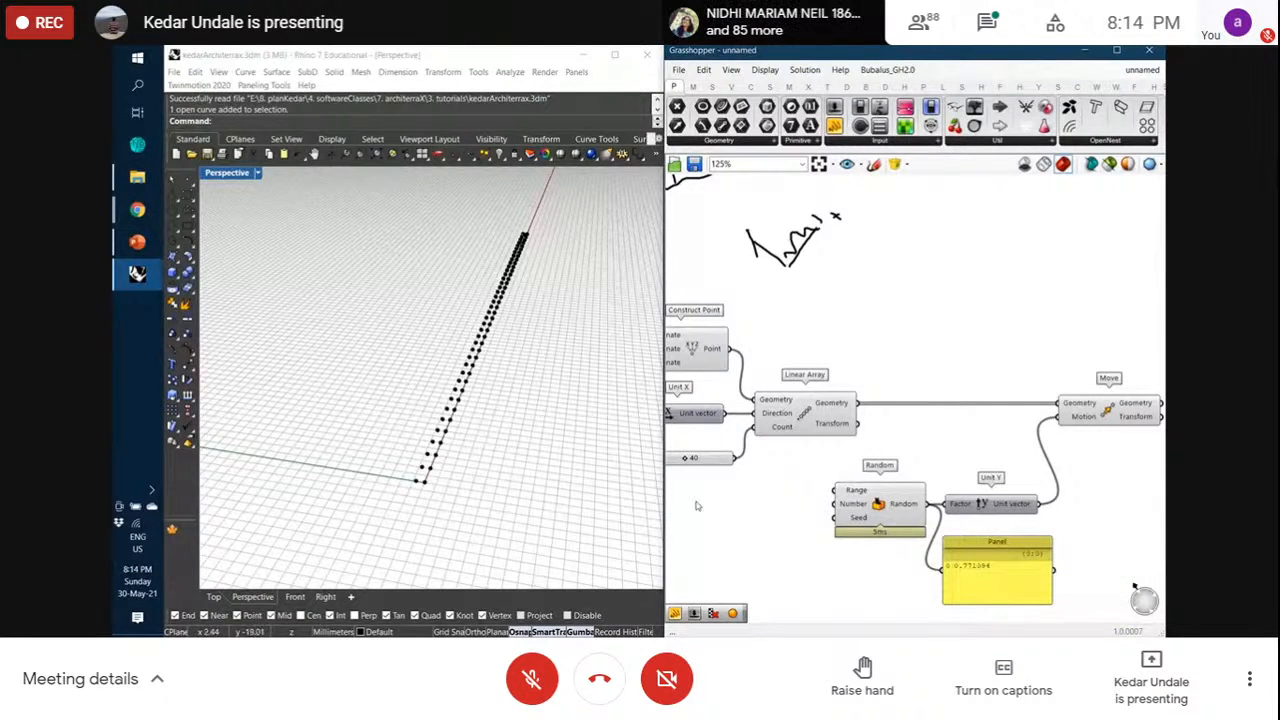
{"action": "right_click_drag", "start_coordinate": [695, 504], "coordinate": [705, 500]}
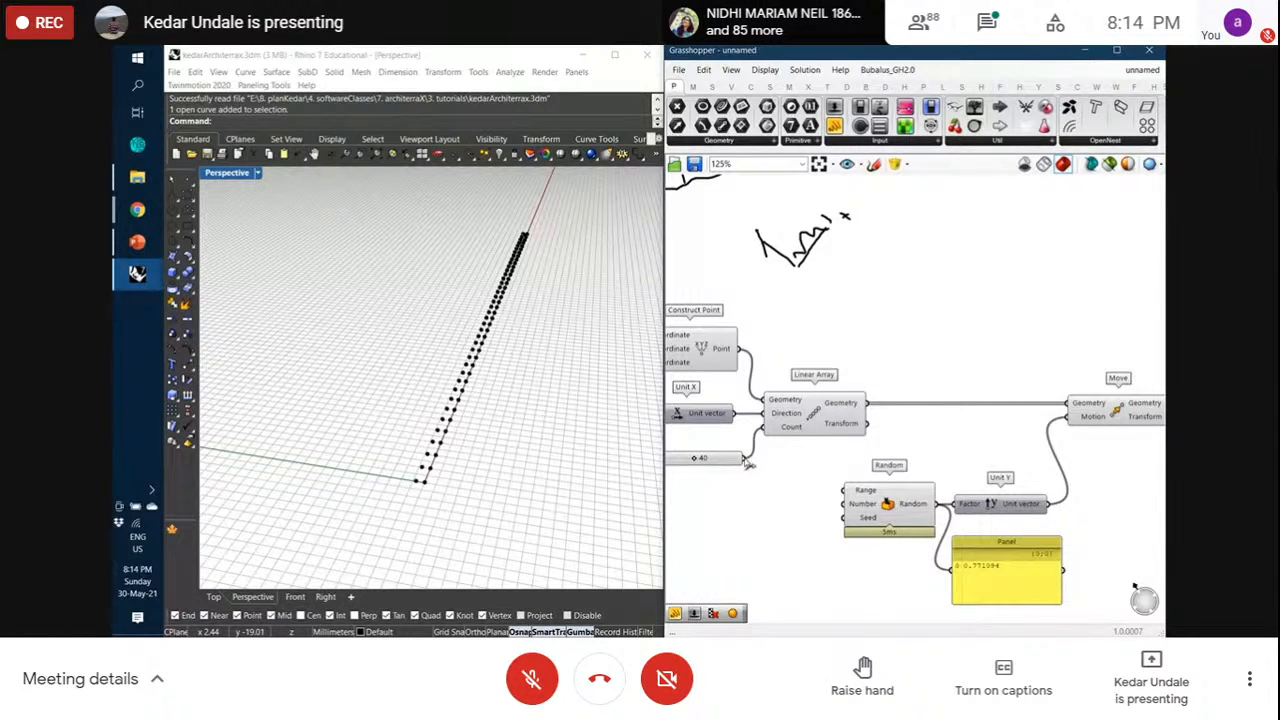
Connect the 40 slider to Random's Number input and move it lower
{"action": "left_click_drag", "start_coordinate": [745, 459], "coordinate": [840, 505]}
{"action": "left_click_drag", "start_coordinate": [731, 464], "coordinate": [727, 510]}
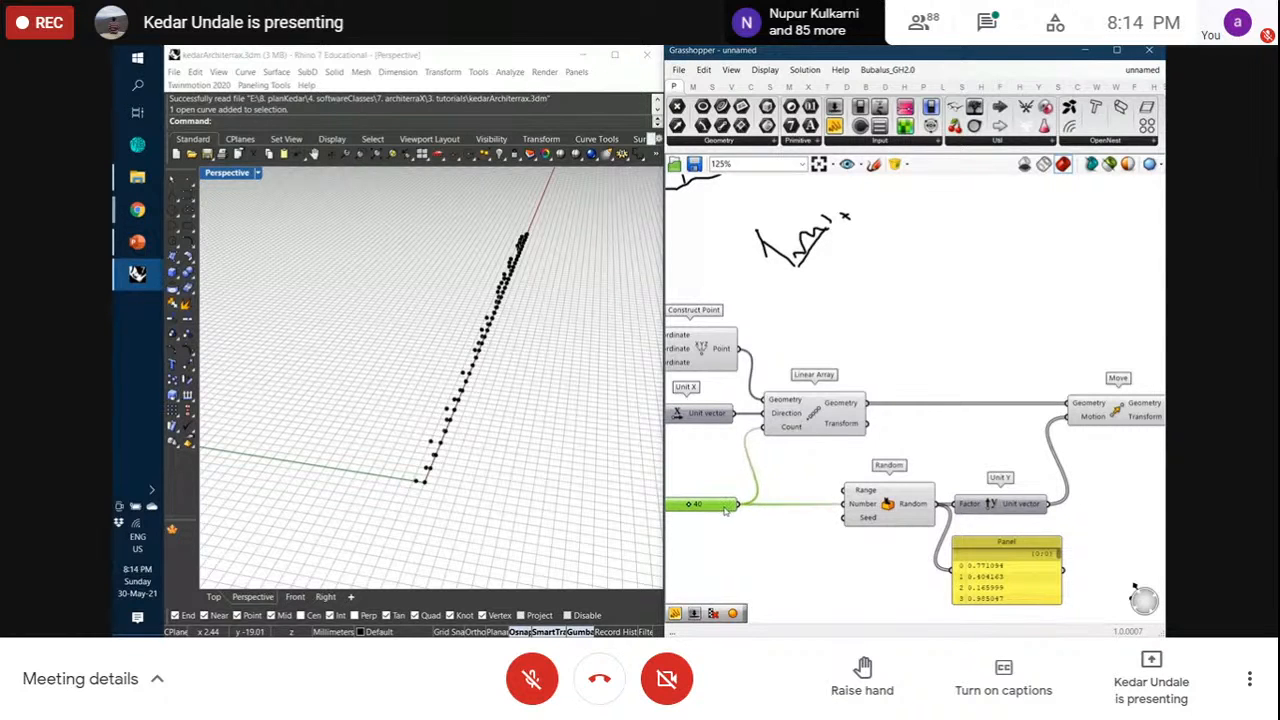
{"action": "left_click", "coordinate": [990, 580]}
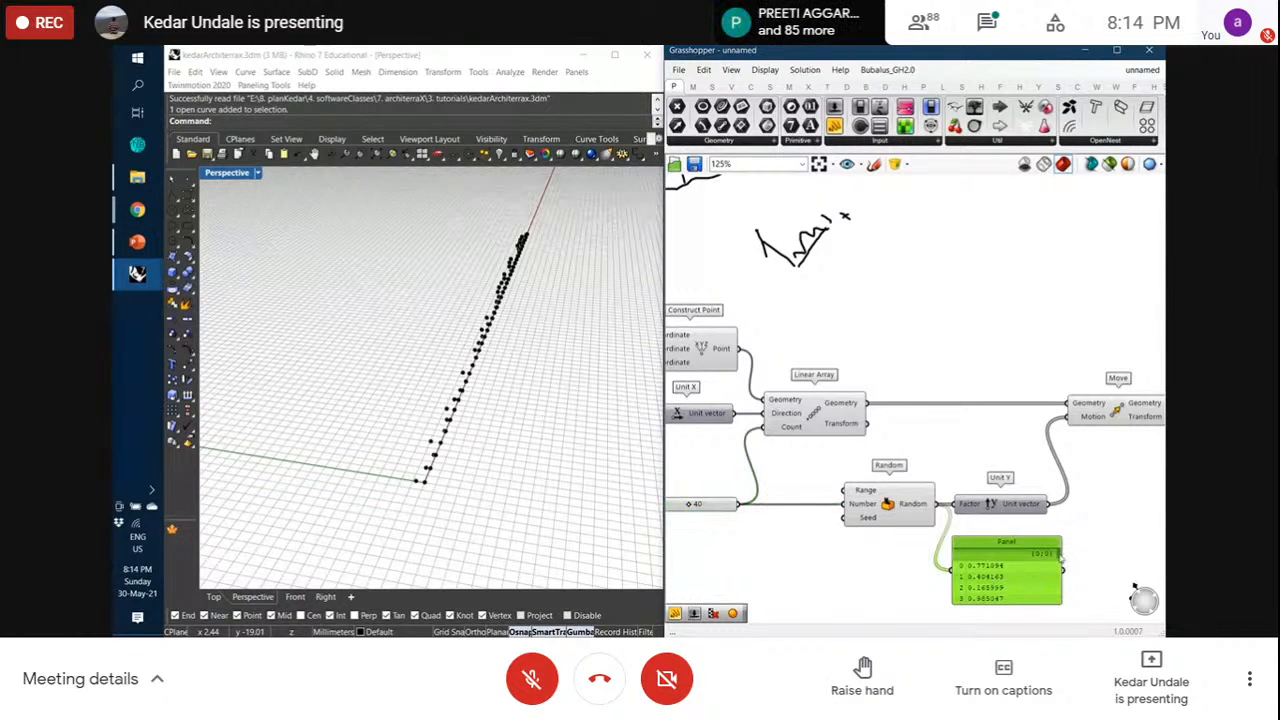
{"action": "mouse_move", "coordinate": [1060, 553]}
{"action": "left_mouse_down"}
{"action": "mouse_move", "coordinate": [1061, 603]}
{"action": "mouse_move", "coordinate": [1066, 548]}
{"action": "left_mouse_up"}
Set the Random component's Range domain to 0 To 0.1
{"action": "key", "text": "alt+Tab"}
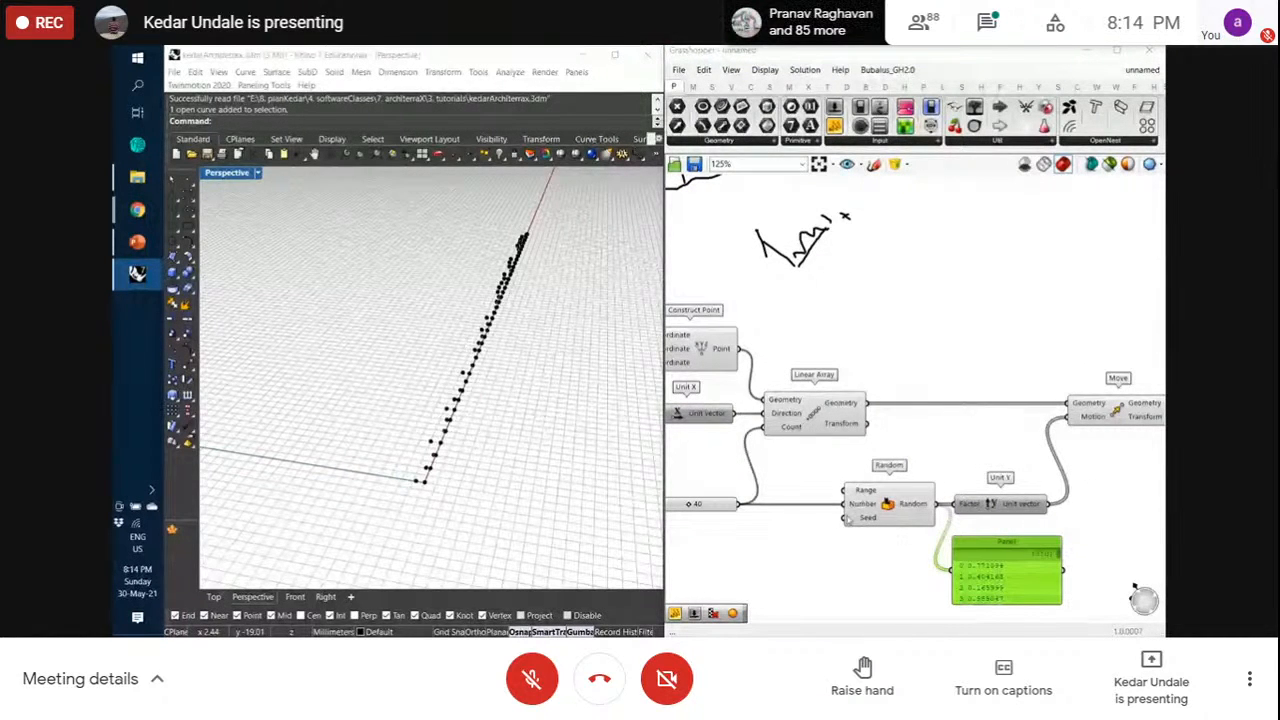
{"action": "mouse_move", "coordinate": [865, 492]}
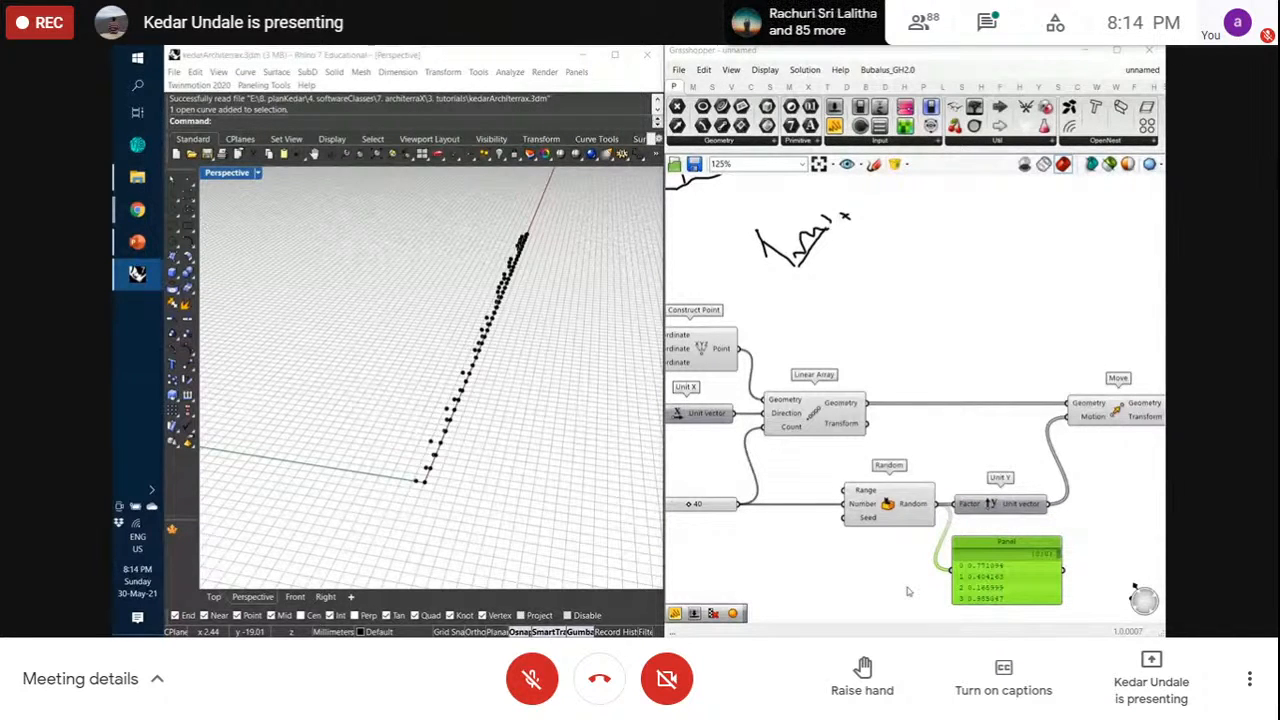
{"action": "right_click", "coordinate": [873, 518]}
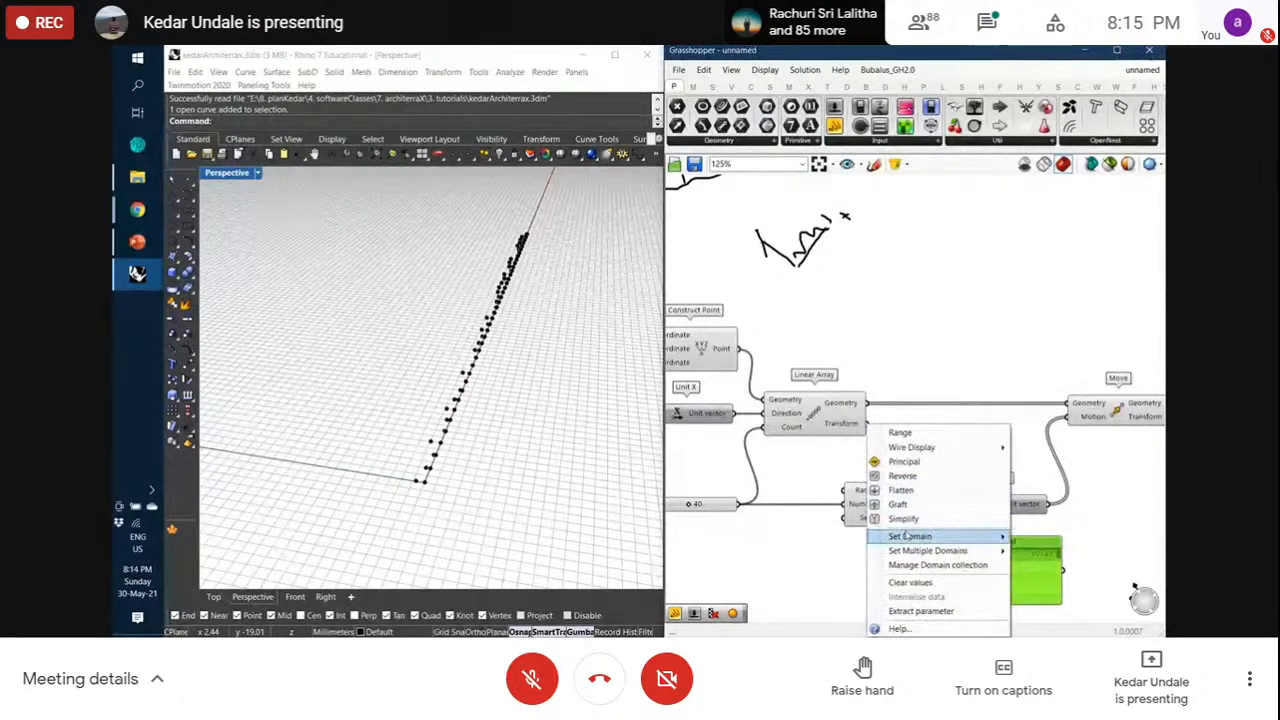
{"action": "mouse_move", "coordinate": [906, 536]}
{"action": "left_click", "coordinate": [1060, 537]}
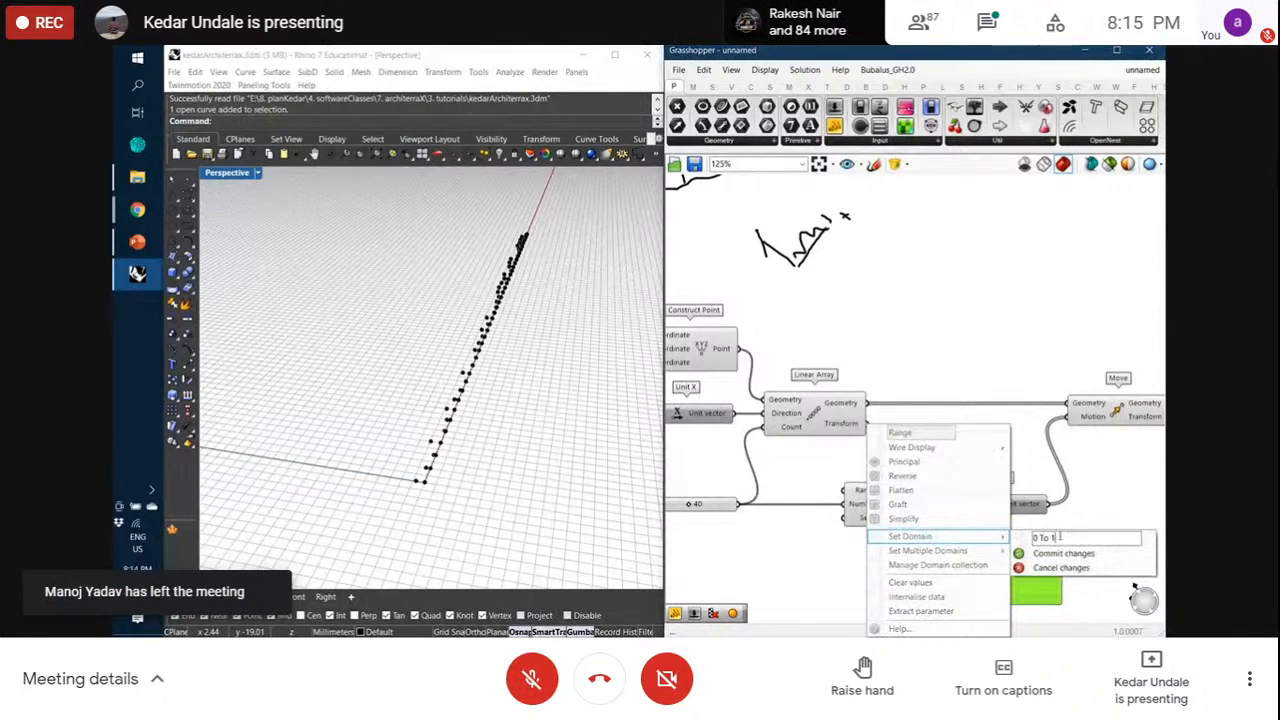
{"action": "type", "text": "0.15"}
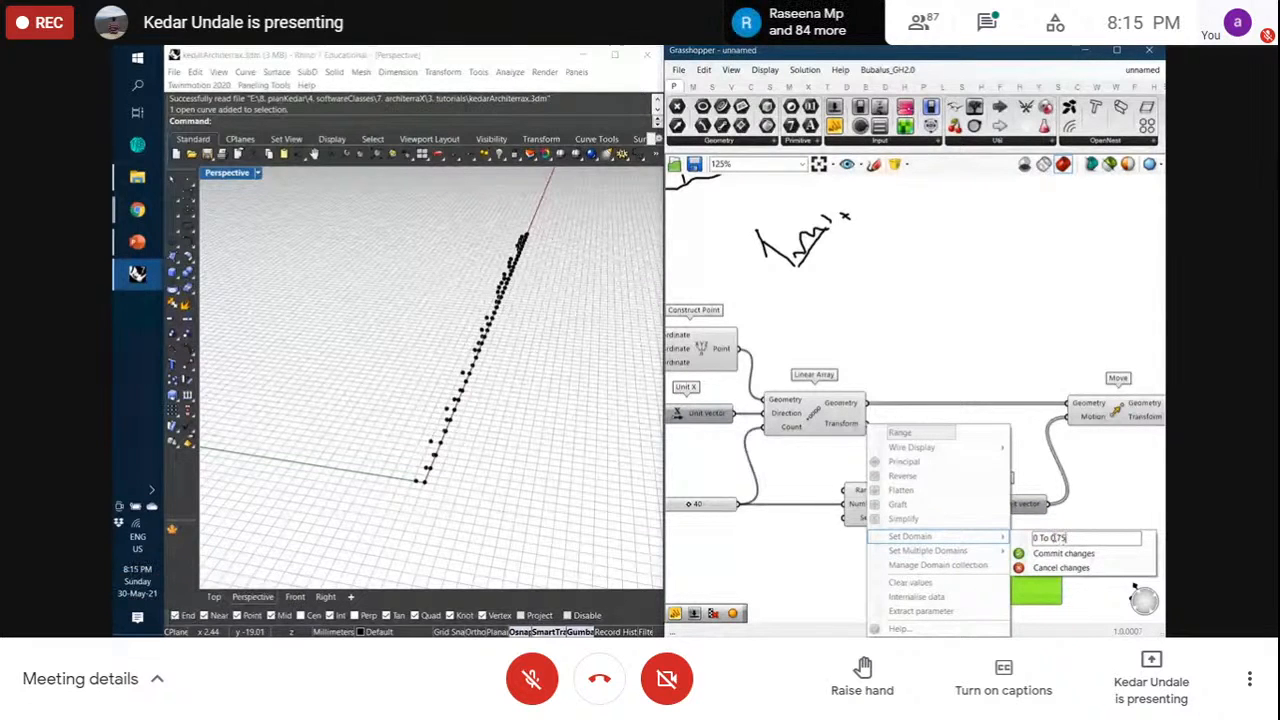
{"action": "left_click", "coordinate": [1063, 553]}
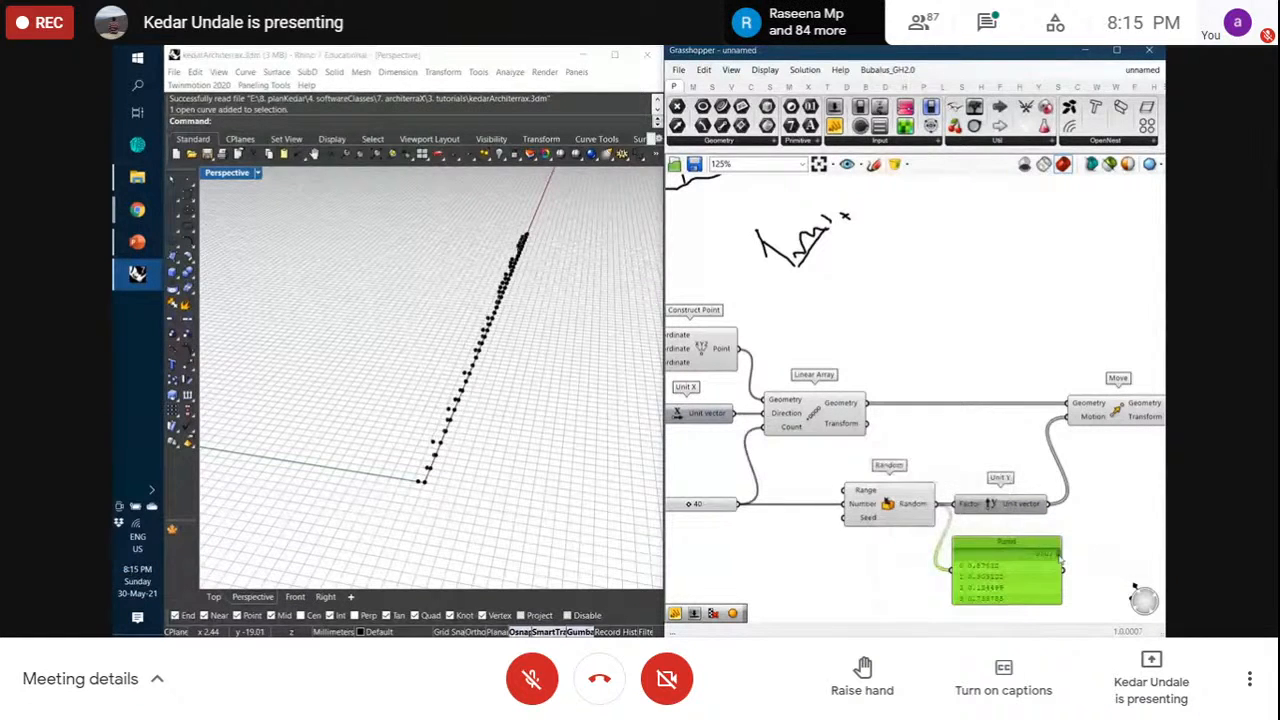
{"action": "left_click", "coordinate": [1112, 510]}
Change the Range to 0 To 5, then to 0 To 0.15, and check the points
{"action": "right_click", "coordinate": [870, 490]}
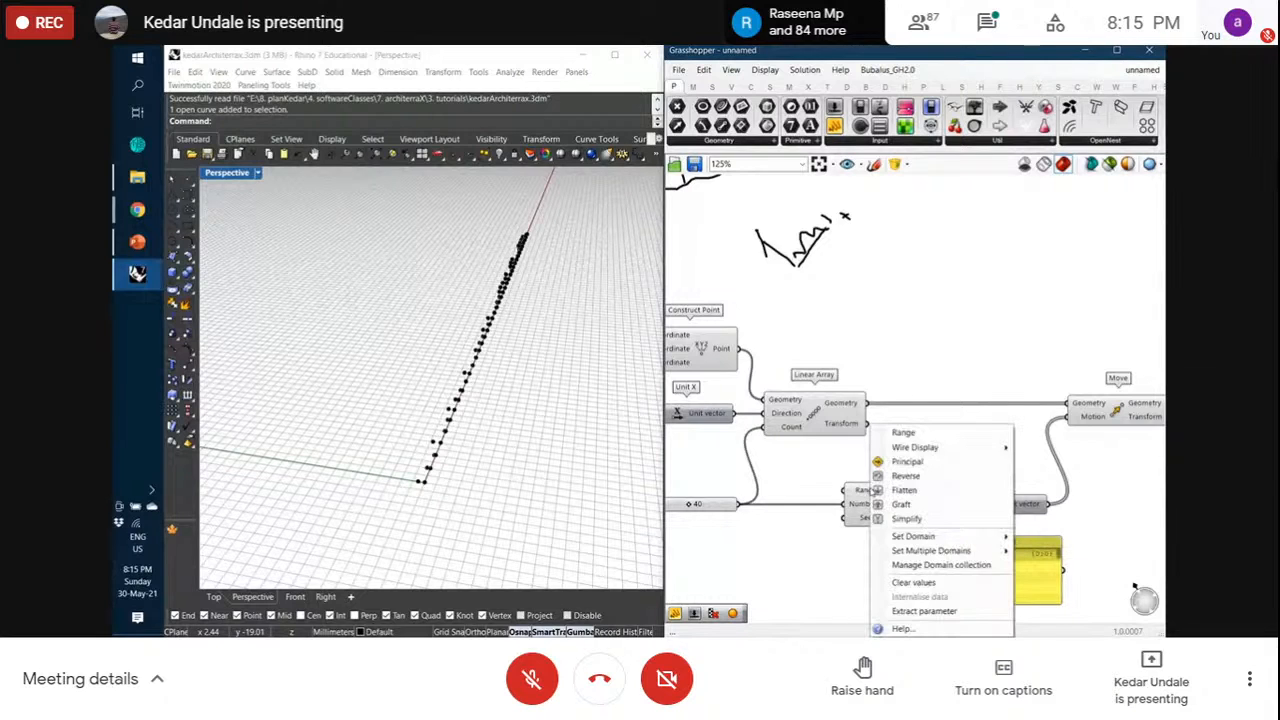
{"action": "mouse_move", "coordinate": [912, 537]}
{"action": "left_click_drag", "start_coordinate": [1090, 535], "coordinate": [1056, 538]}
{"action": "type", "text": "5"}
{"action": "left_click", "coordinate": [1065, 555]}
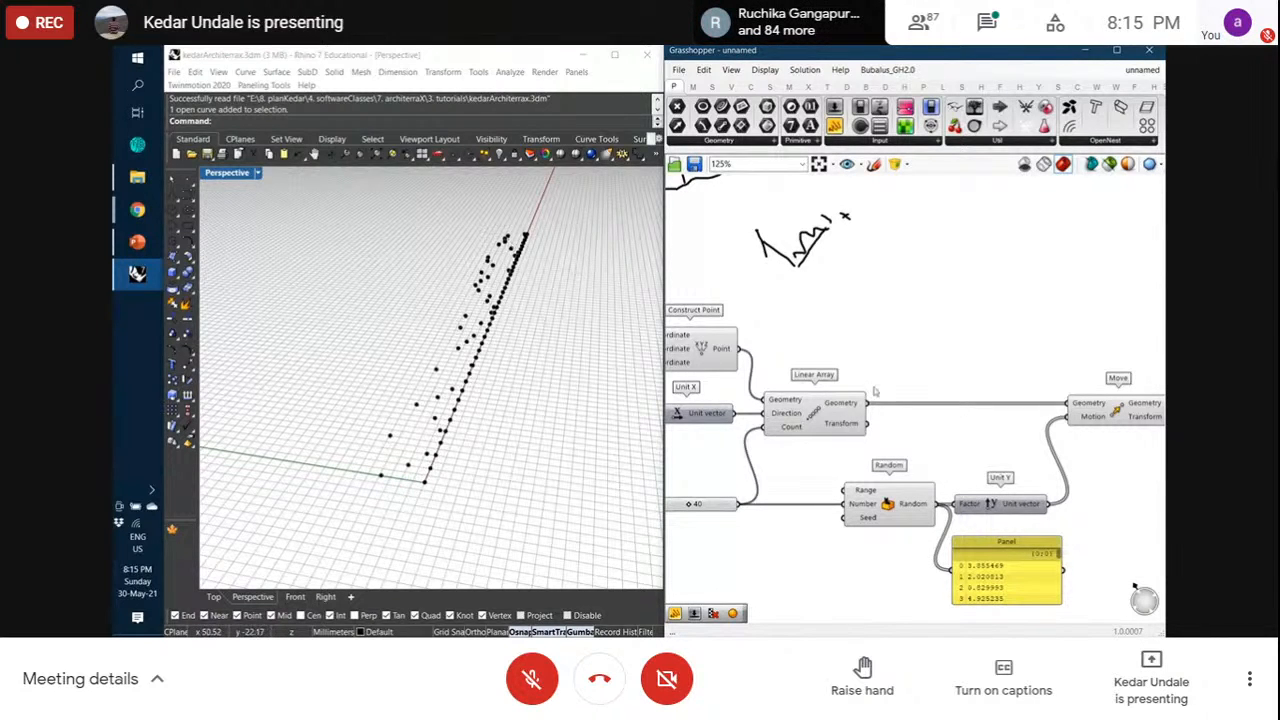
{"action": "mouse_move", "coordinate": [907, 537]}
{"action": "left_click", "coordinate": [1058, 538]}
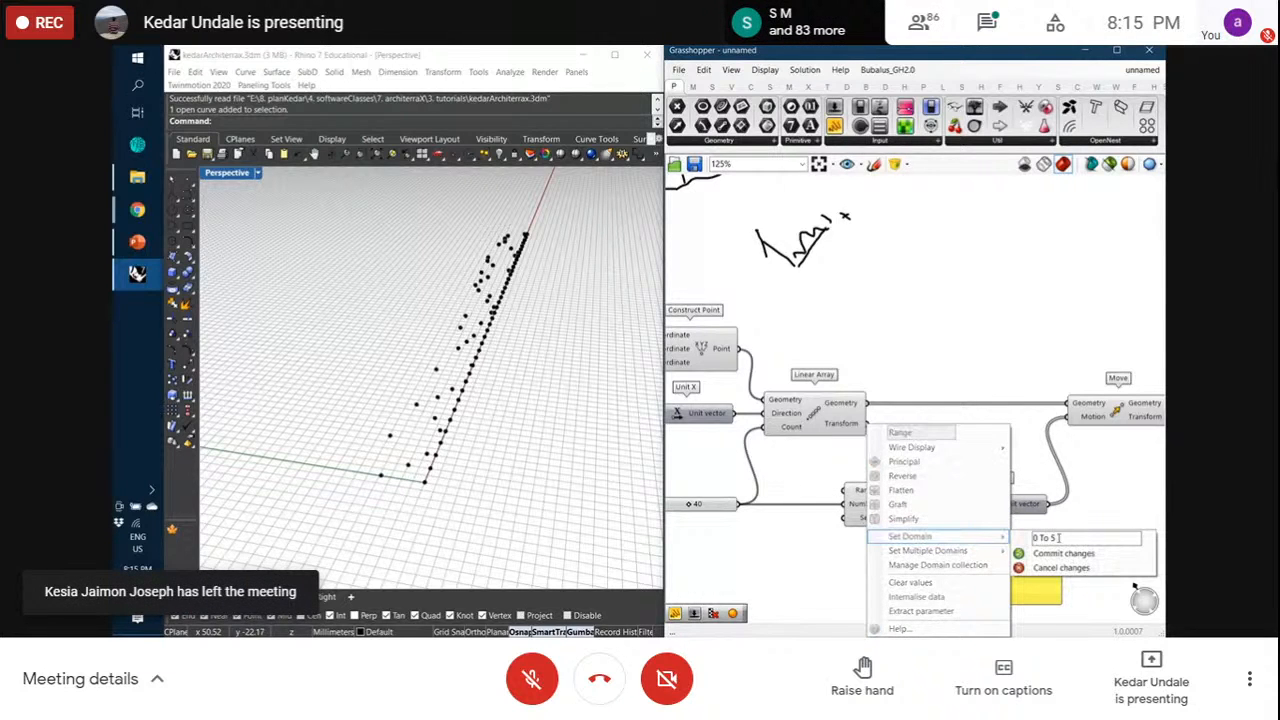
{"action": "type", "text": "0.15"}
{"action": "left_click", "coordinate": [1063, 553]}
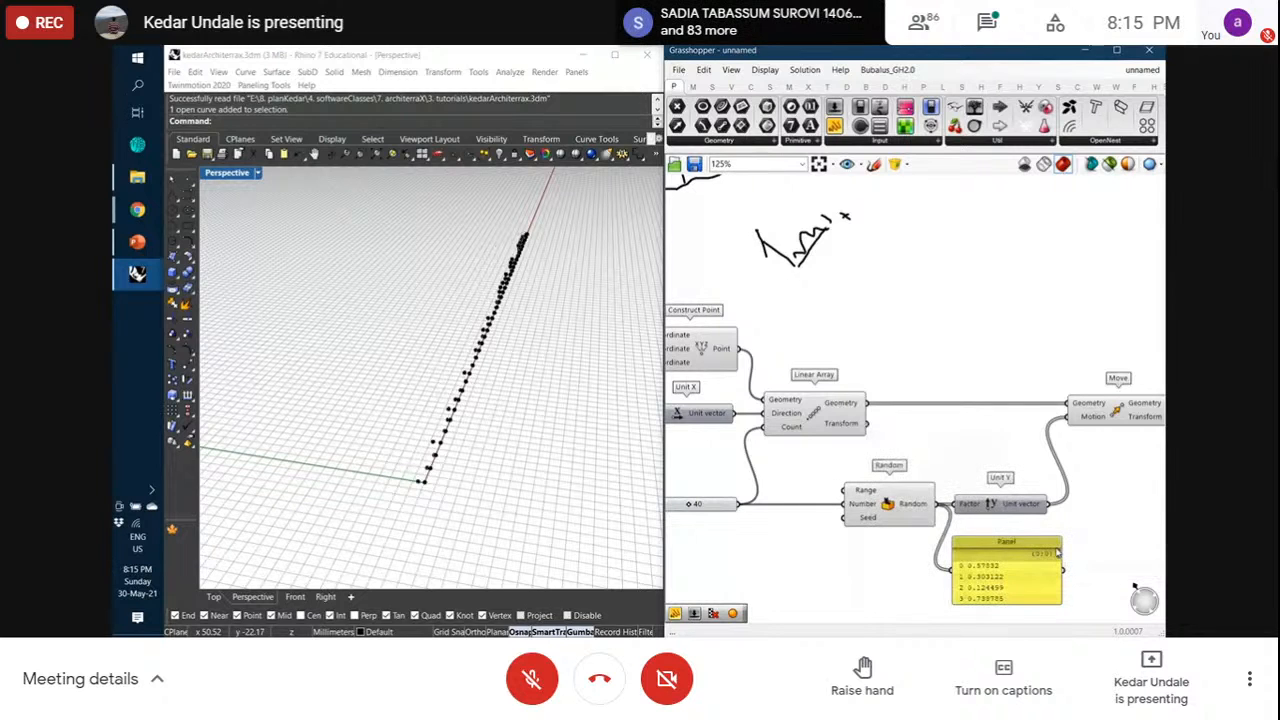
{"action": "mouse_move", "coordinate": [543, 434]}
{"action": "right_mouse_down"}
{"action": "mouse_move", "coordinate": [534, 426]}
{"action": "mouse_move", "coordinate": [545, 427]}
{"action": "right_mouse_up"}
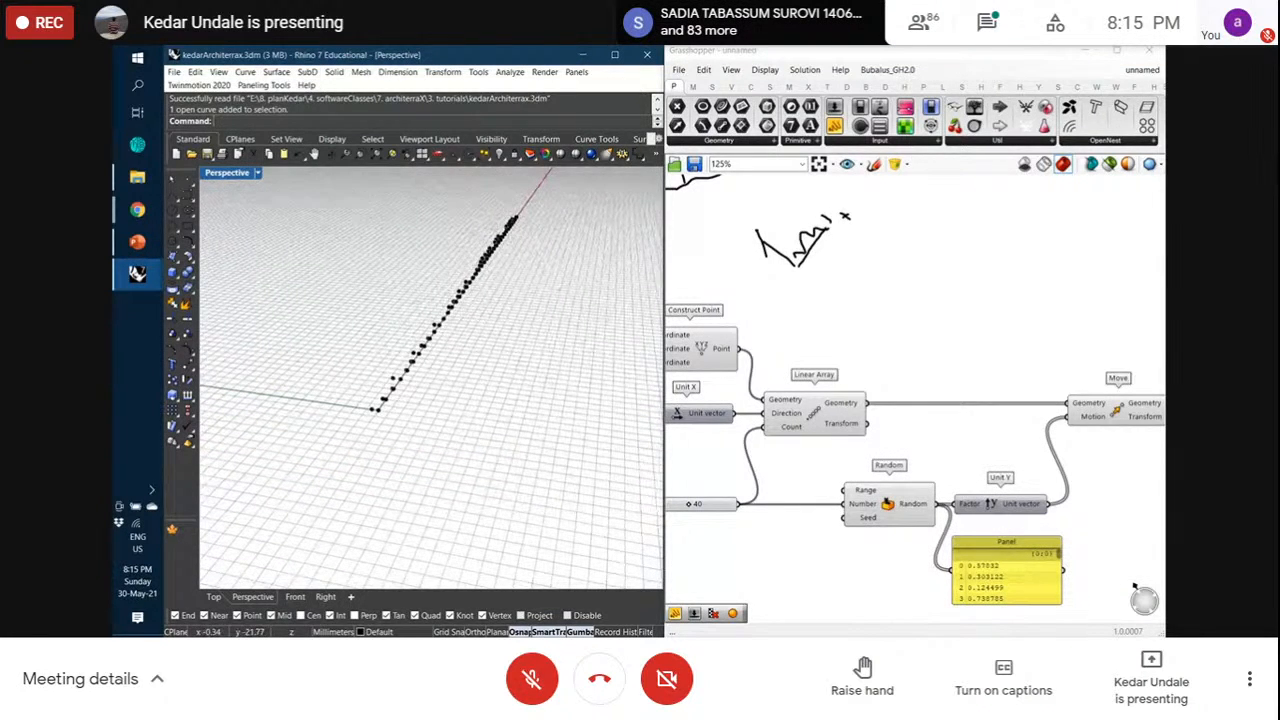
Narrow the Rhino window and widen Grasshopper's so they sit side by side
{"action": "scroll", "coordinate": [1014, 378], "scroll_direction": "down", "scroll_amount": 3}
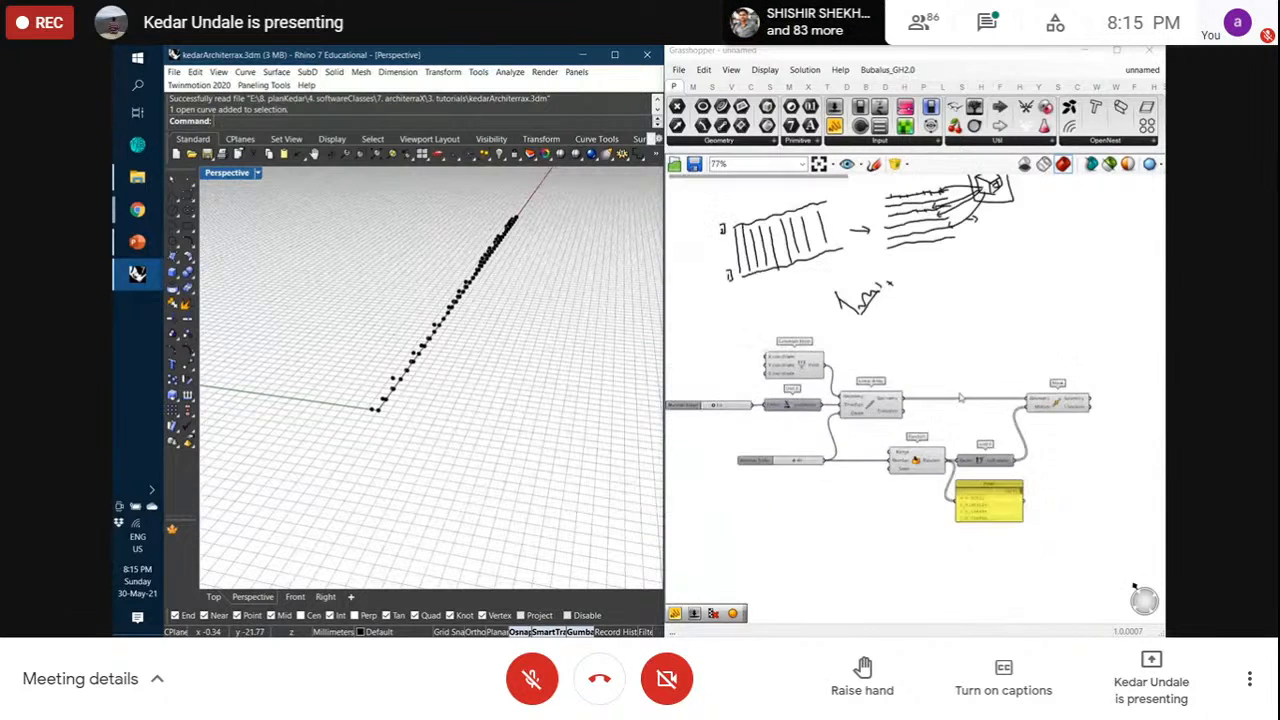
{"action": "left_click_drag", "start_coordinate": [662, 368], "coordinate": [531, 372]}
{"action": "left_click_drag", "start_coordinate": [688, 358], "coordinate": [531, 355]}
{"action": "scroll", "coordinate": [570, 403], "scroll_direction": "up", "scroll_amount": 1}
{"action": "right_click_drag", "start_coordinate": [646, 438], "coordinate": [719, 419]}
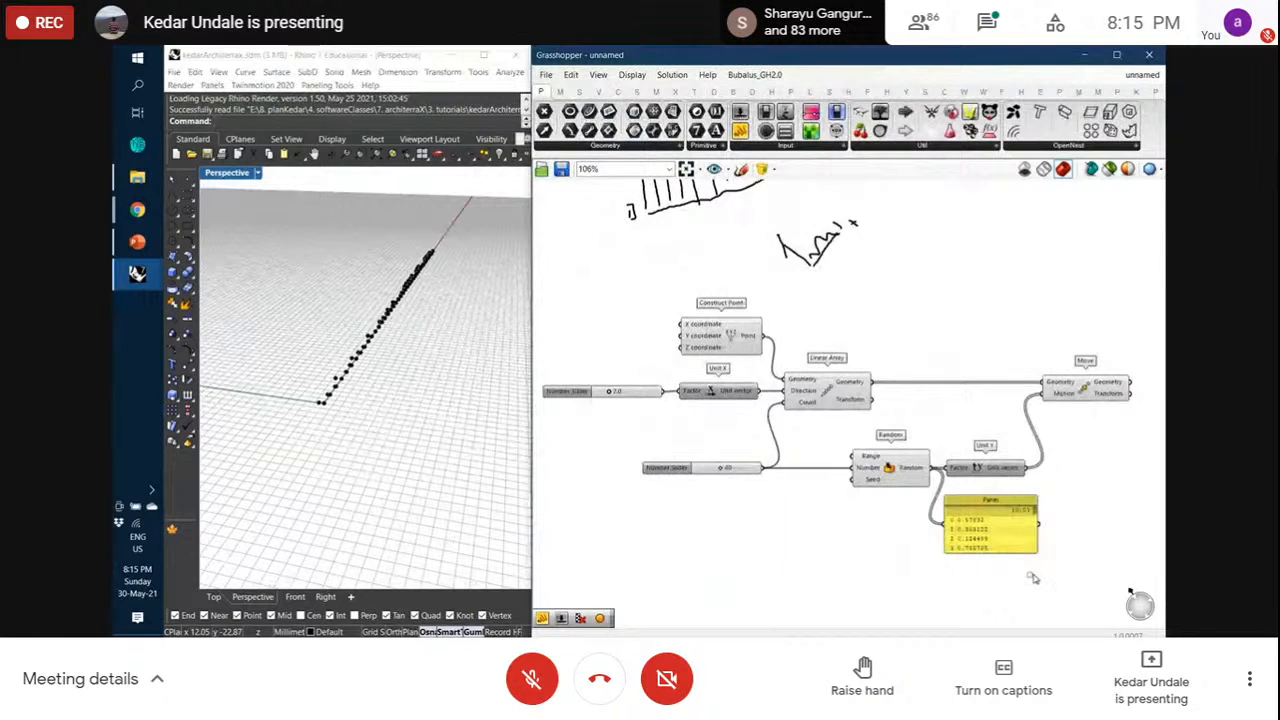
Rearrange the slider, Random, Unit Y, Panel and Move components to make room
{"action": "left_click_drag", "start_coordinate": [1046, 585], "coordinate": [713, 457]}
{"action": "left_click_drag", "start_coordinate": [890, 477], "coordinate": [890, 461]}
{"action": "left_click", "coordinate": [924, 352]}
{"action": "left_click_drag", "start_coordinate": [1091, 402], "coordinate": [1082, 402]}
{"action": "left_click", "coordinate": [1025, 350]}
{"action": "right_click_drag", "start_coordinate": [1019, 351], "coordinate": [960, 363]}
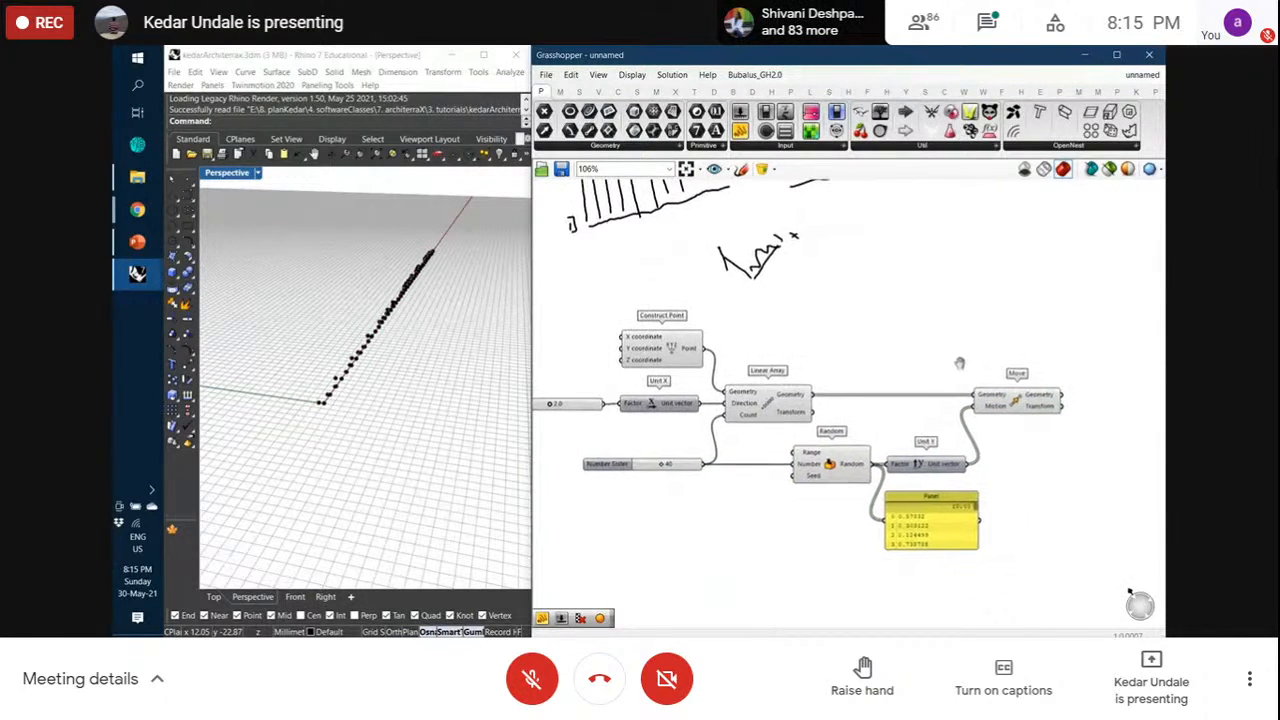
Place an Interpolate curve component to the right of Move
{"action": "mouse_move", "coordinate": [626, 94]}
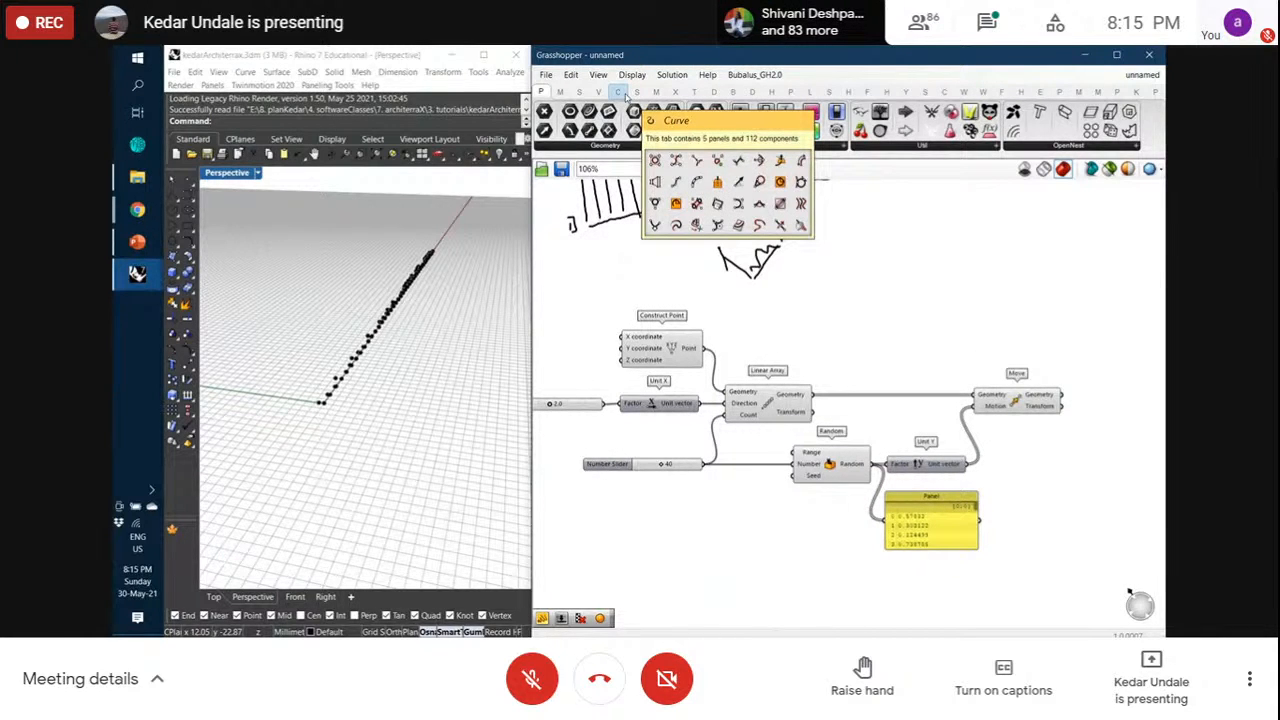
{"action": "left_click", "coordinate": [626, 94]}
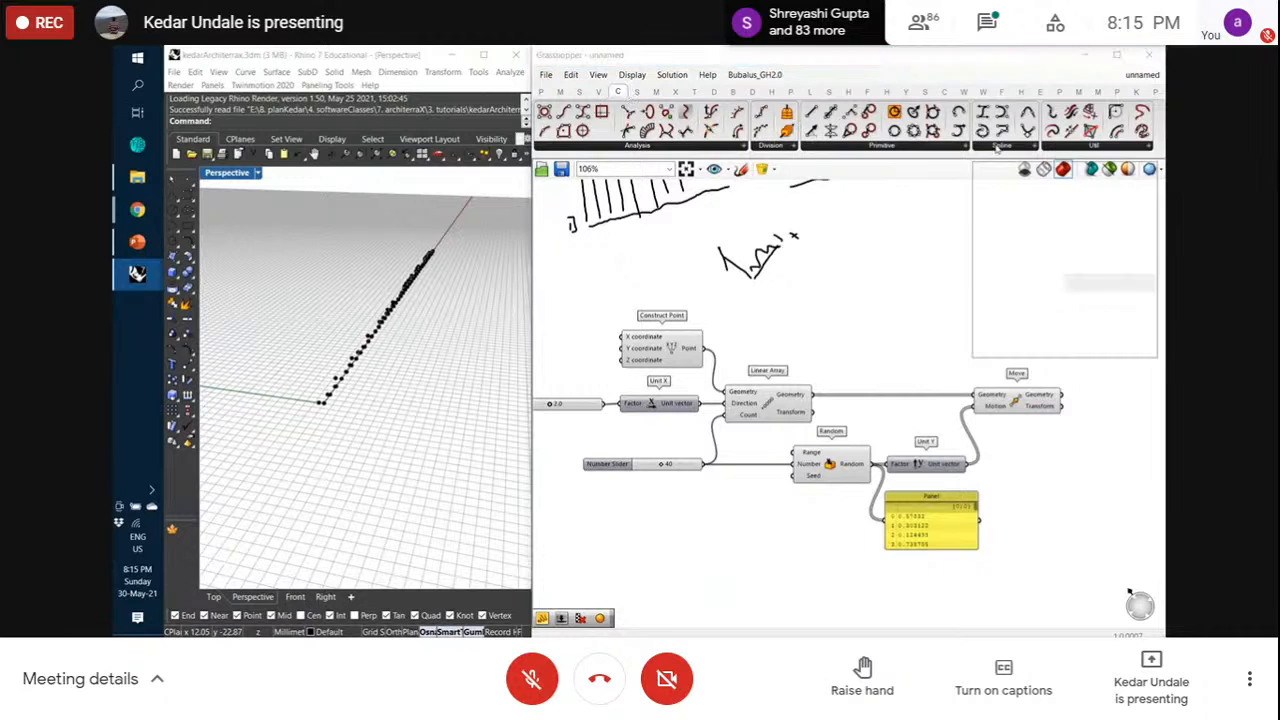
{"action": "left_click", "coordinate": [1097, 173]}
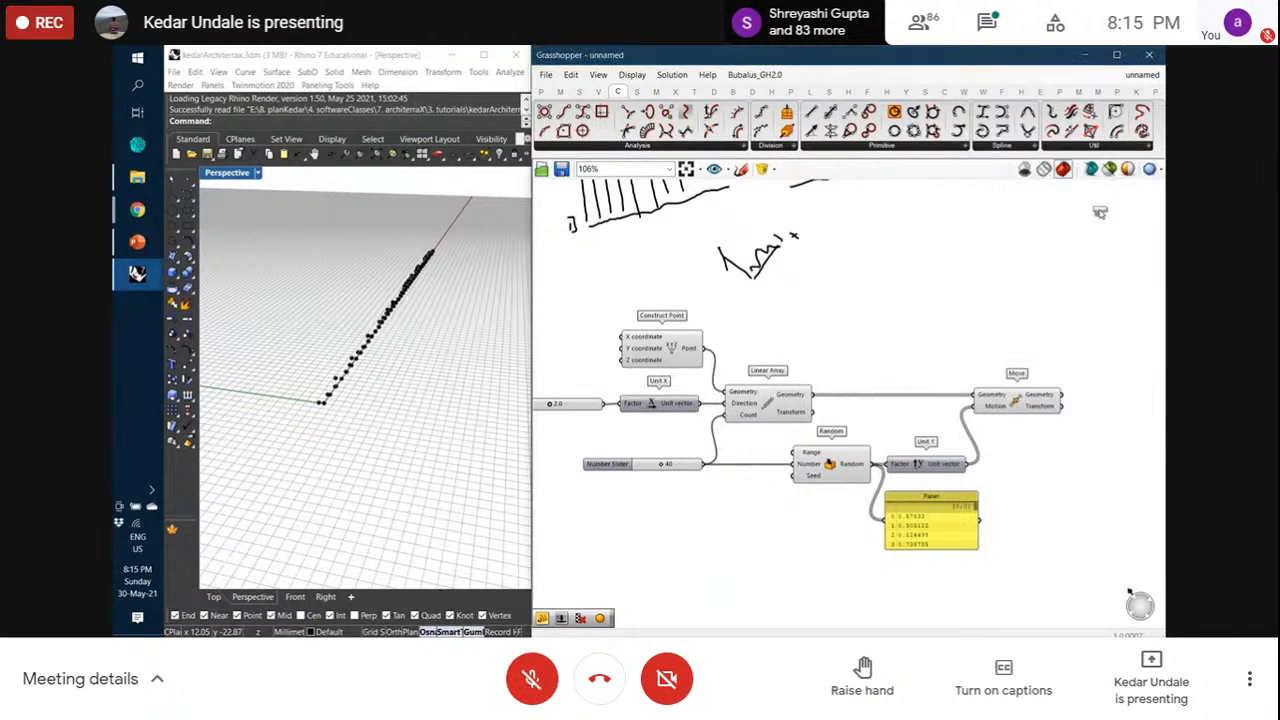
{"action": "left_click", "coordinate": [1136, 405]}
{"action": "left_click_drag", "start_coordinate": [1137, 404], "coordinate": [1138, 415]}
{"action": "left_click", "coordinate": [1051, 346]}
Wire Move's Geometry output into Interpolate's Vertices input
{"action": "scroll", "coordinate": [339, 329], "scroll_direction": "up", "scroll_amount": 5}
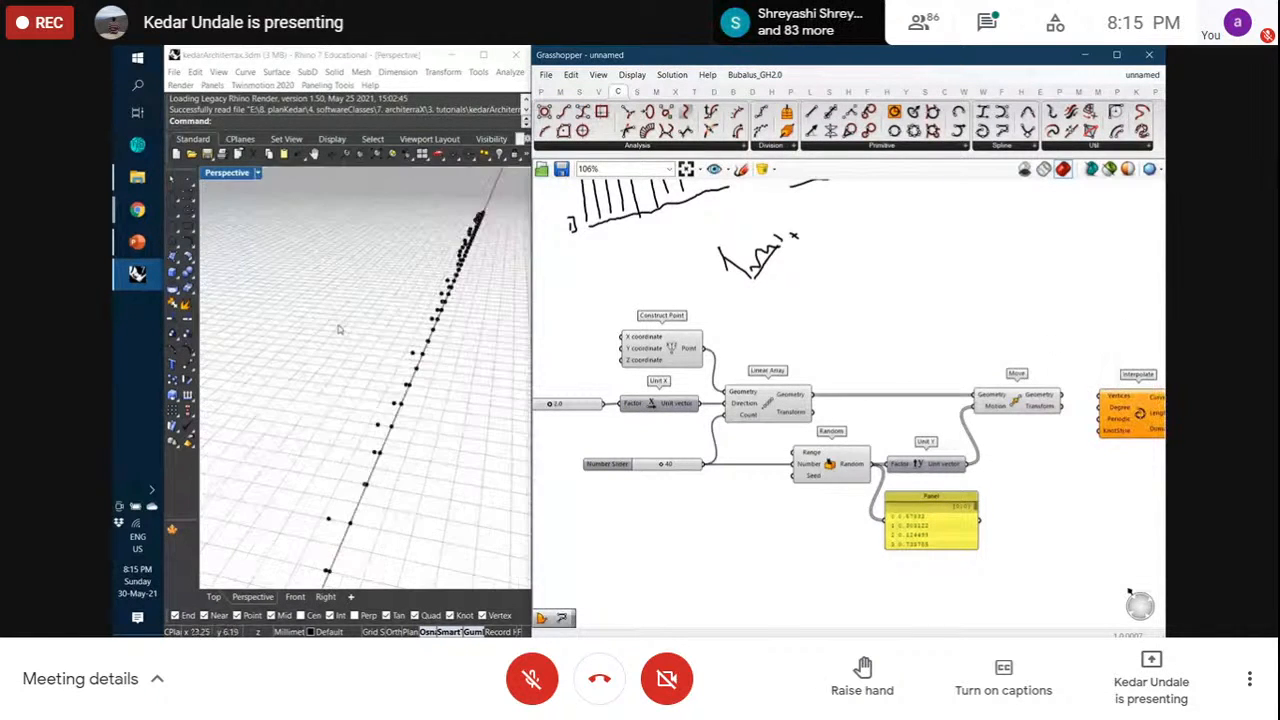
{"action": "left_click", "coordinate": [1027, 404]}
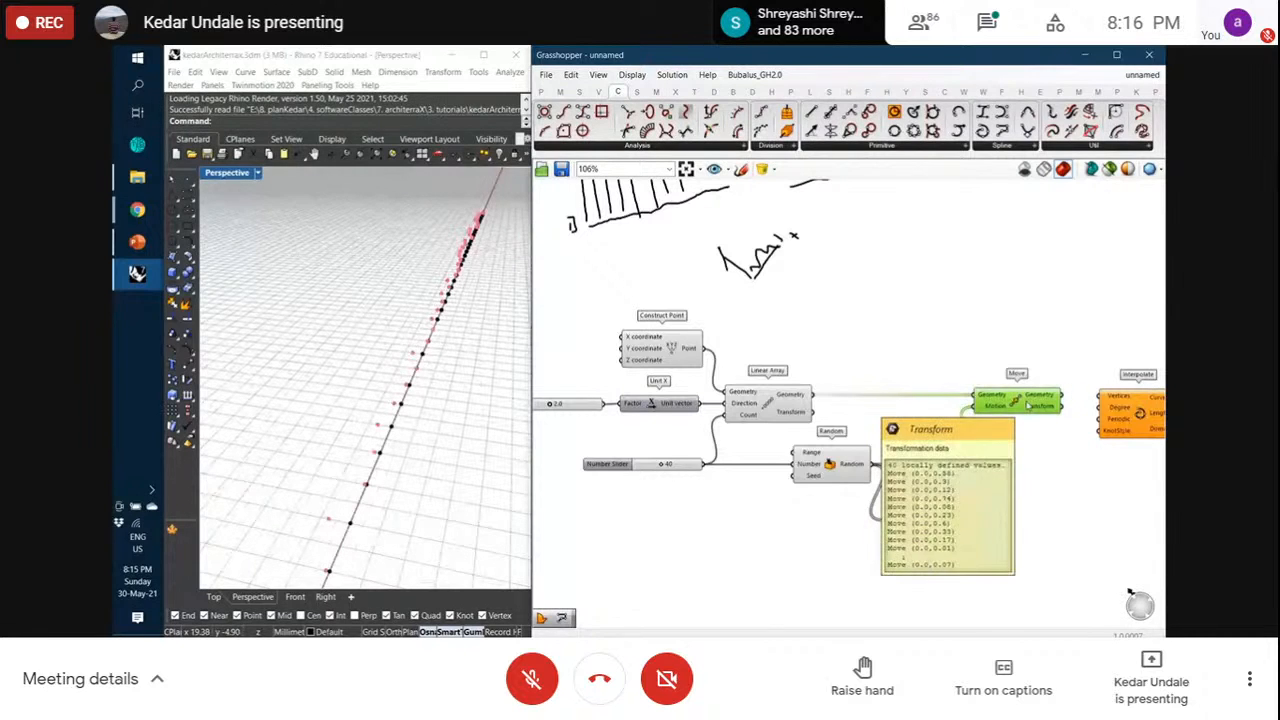
{"action": "left_click", "coordinate": [1045, 362]}
{"action": "left_click_drag", "start_coordinate": [1066, 399], "coordinate": [1104, 397]}
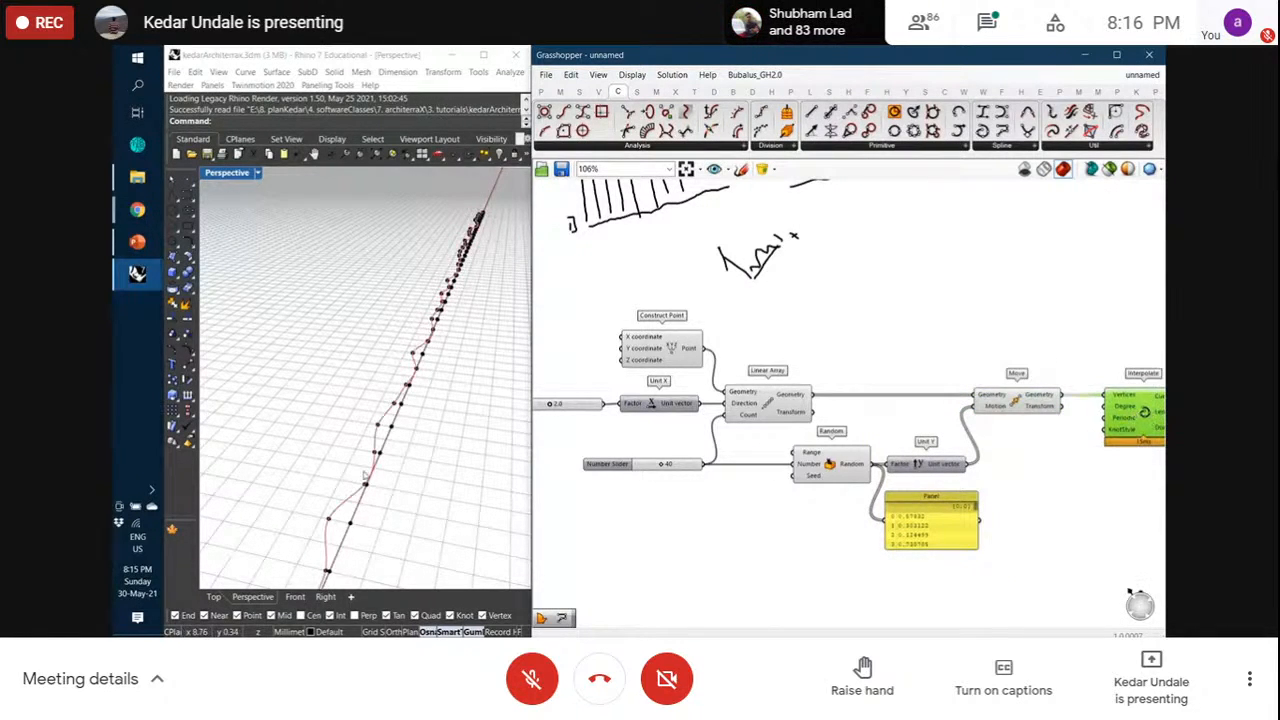
{"action": "scroll", "coordinate": [320, 476], "scroll_direction": "down", "scroll_amount": 4}
{"action": "scroll", "coordinate": [318, 522], "scroll_direction": "up", "scroll_amount": 4}
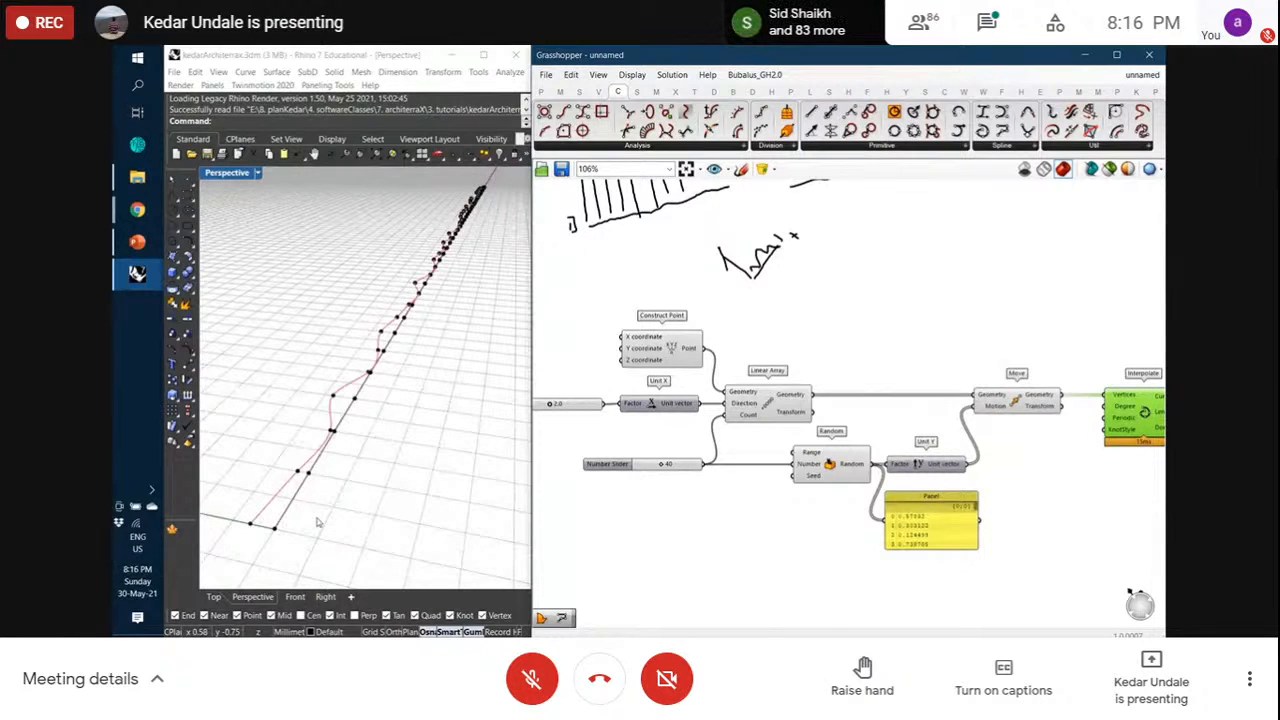
Turn off Preview on the Construct Point, Linear Array and Move components
{"action": "left_click", "coordinate": [678, 351]}
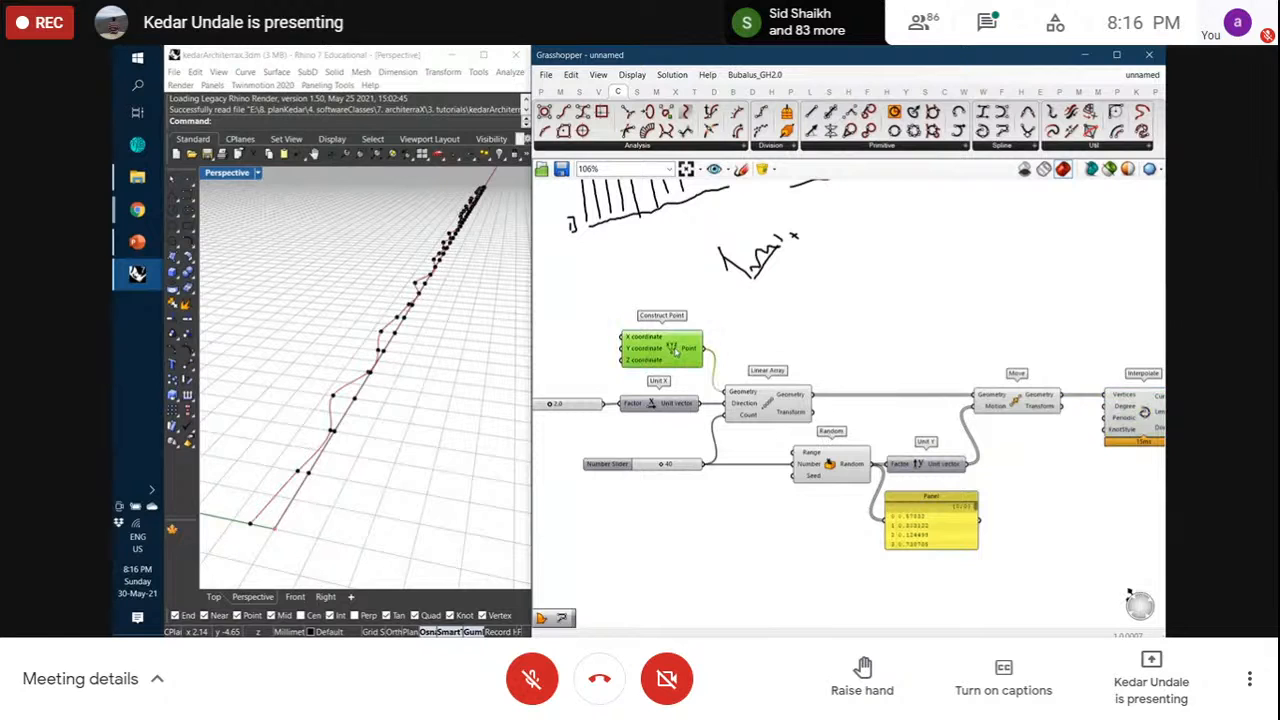
{"action": "right_click", "coordinate": [675, 350]}
{"action": "left_click", "coordinate": [688, 371]}
{"action": "left_click", "coordinate": [771, 384]}
{"action": "left_click", "coordinate": [766, 403]}
{"action": "right_click", "coordinate": [766, 403]}
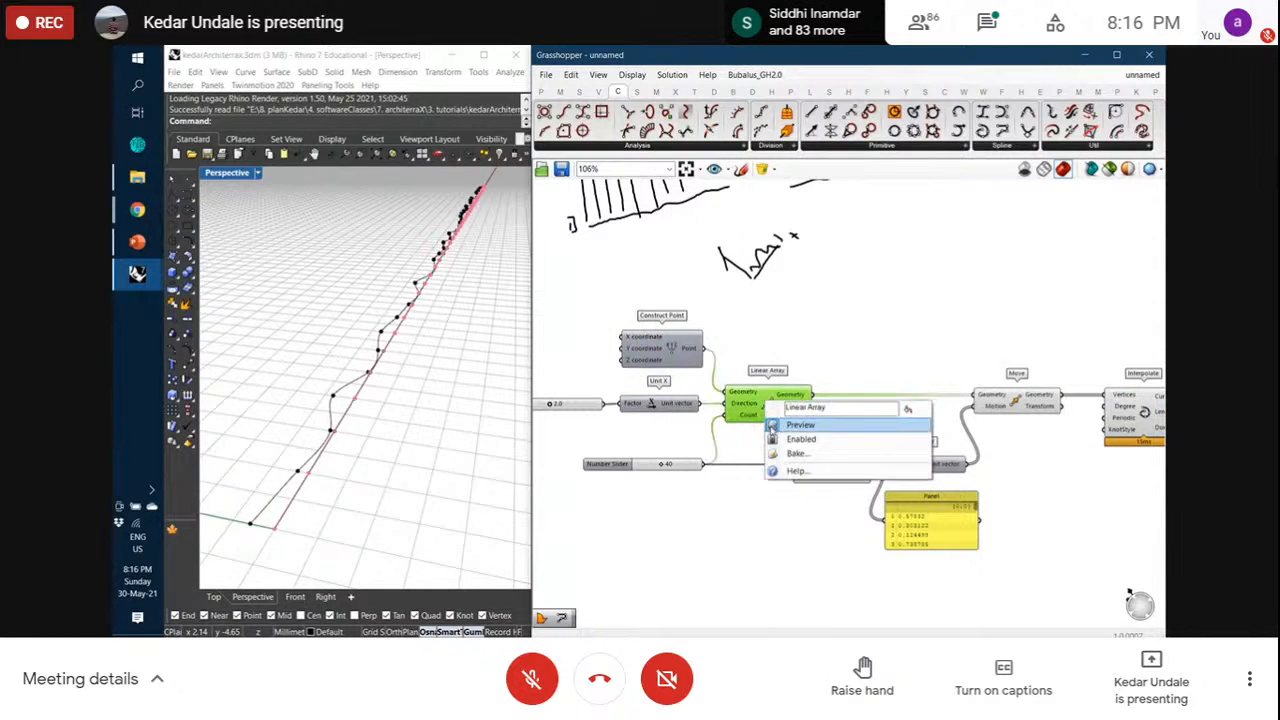
{"action": "left_click", "coordinate": [775, 429]}
{"action": "left_click", "coordinate": [1027, 402]}
{"action": "right_click", "coordinate": [1027, 402]}
{"action": "left_click", "coordinate": [1010, 423]}
Select the Interpolate component and orbit Rhino to view the jittered curve
{"action": "left_click", "coordinate": [845, 462]}
{"action": "right_click", "coordinate": [845, 462]}
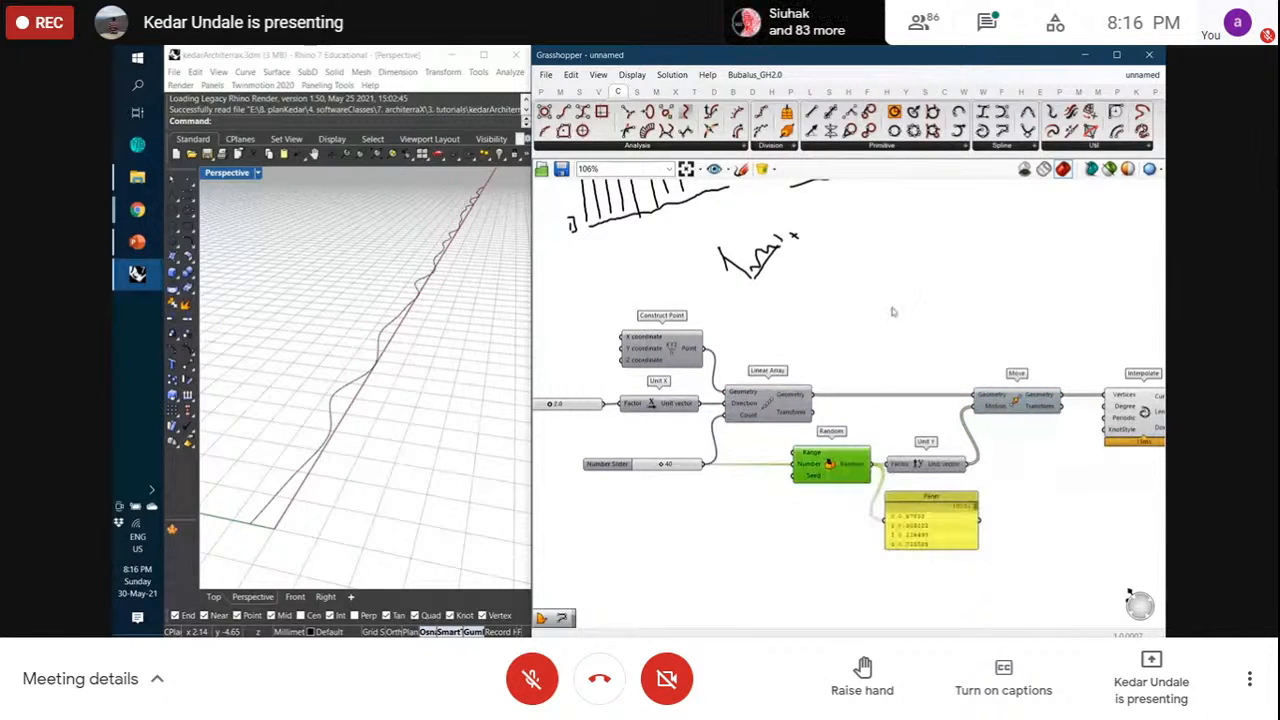
{"action": "left_click", "coordinate": [1125, 415]}
{"action": "right_click_drag", "start_coordinate": [412, 414], "coordinate": [419, 405]}
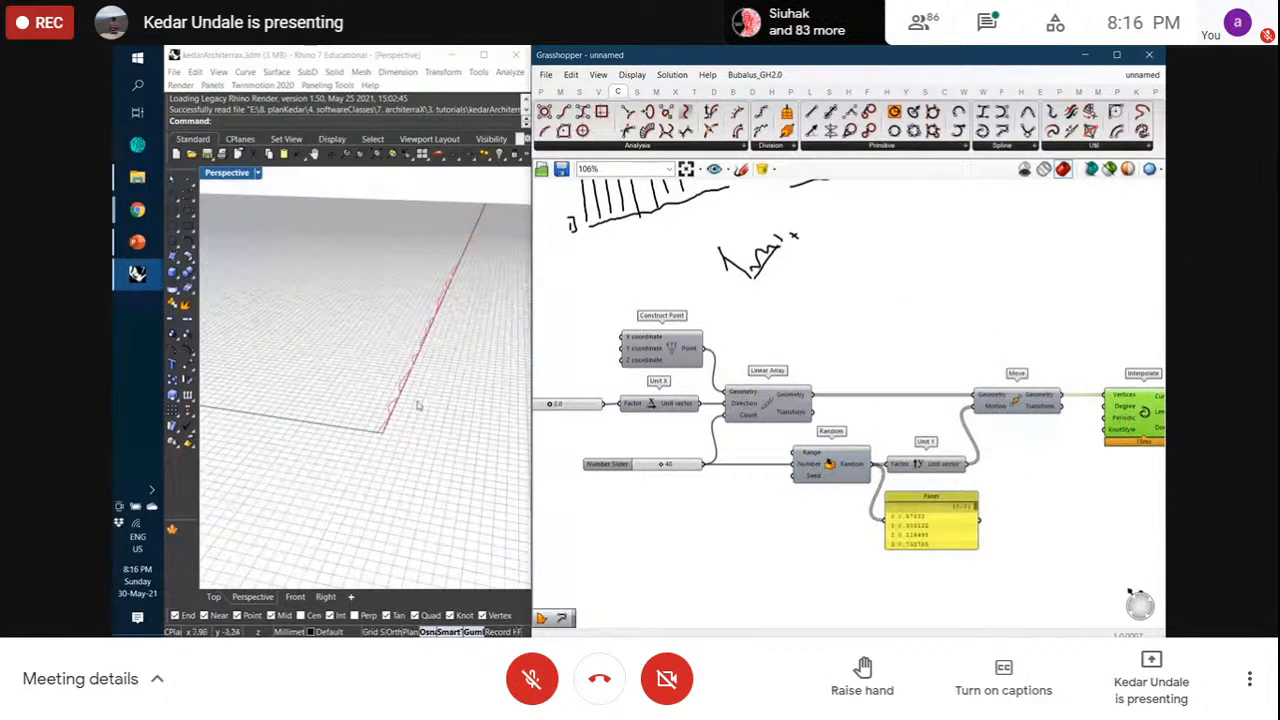
{"action": "left_click", "coordinate": [449, 341]}
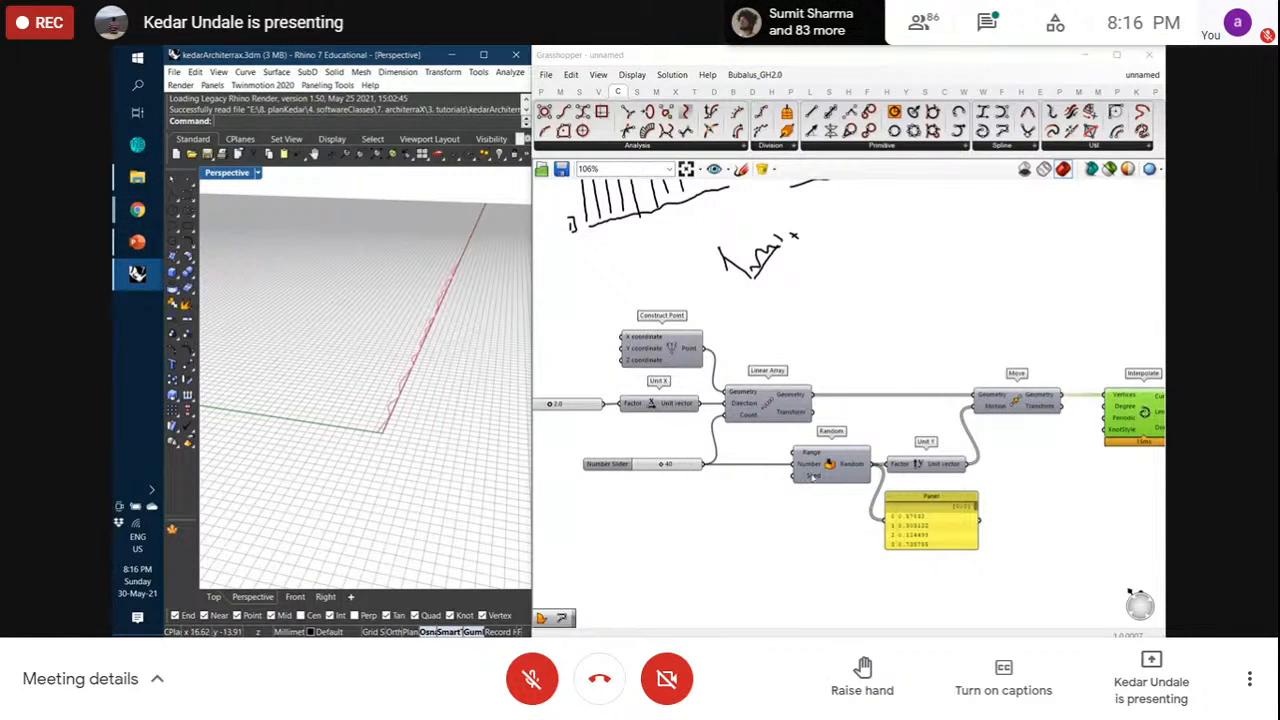
{"action": "mouse_move", "coordinate": [812, 476]}
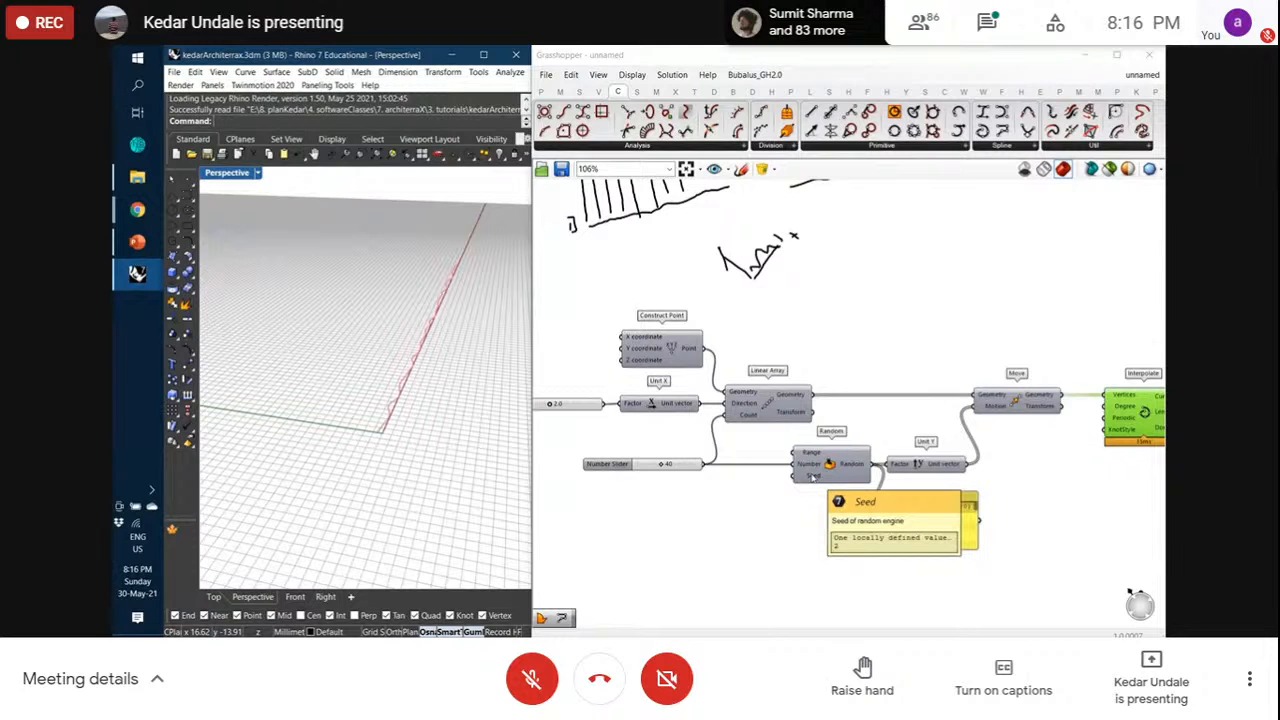
Drive Random's Seed with a new Number Slider set to 20
{"action": "double_click", "coordinate": [724, 487]}
{"action": "type", "text": "20"}
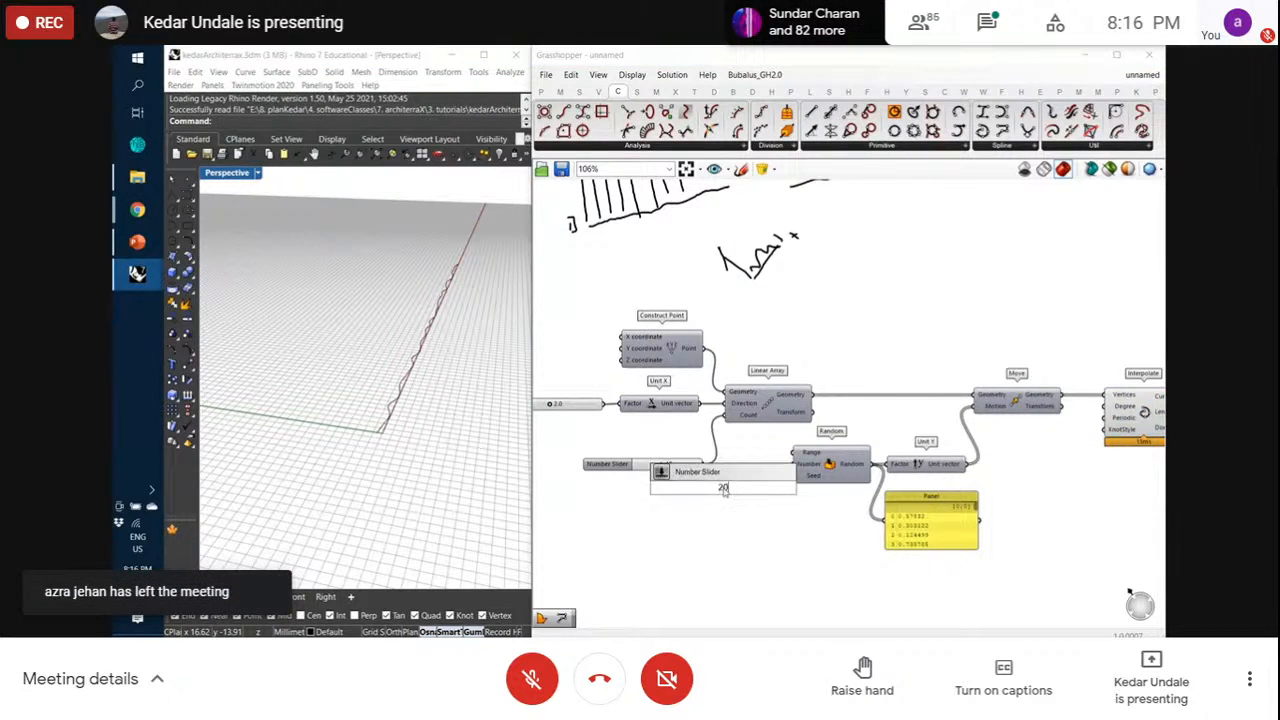
{"action": "key", "text": "Return"}
{"action": "left_click_drag", "start_coordinate": [784, 488], "coordinate": [794, 477]}
Change the seed slider to 26 and orbit the Rhino view to inspect the varied curve
{"action": "left_click", "coordinate": [1133, 423]}
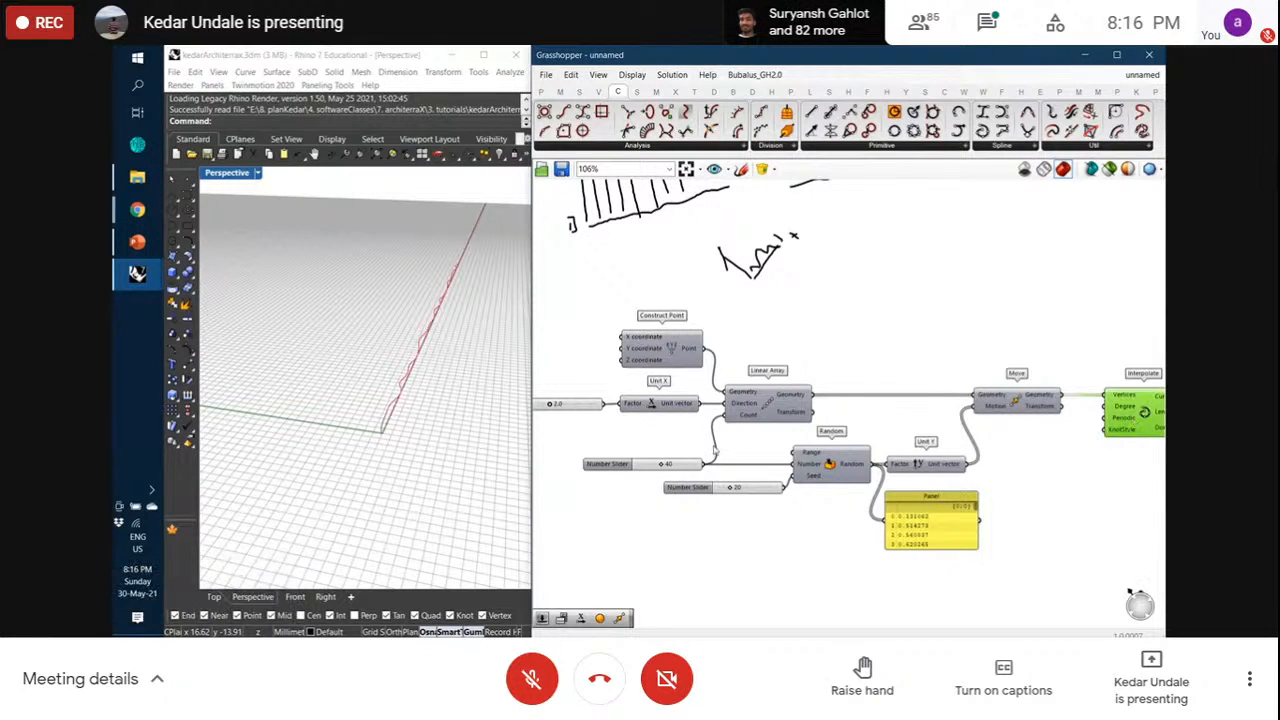
{"action": "scroll", "coordinate": [747, 490], "scroll_direction": "up", "scroll_amount": 5}
{"action": "left_click_drag", "start_coordinate": [747, 488], "coordinate": [787, 459]}
{"action": "scroll", "coordinate": [404, 443], "scroll_direction": "up", "scroll_amount": 3}
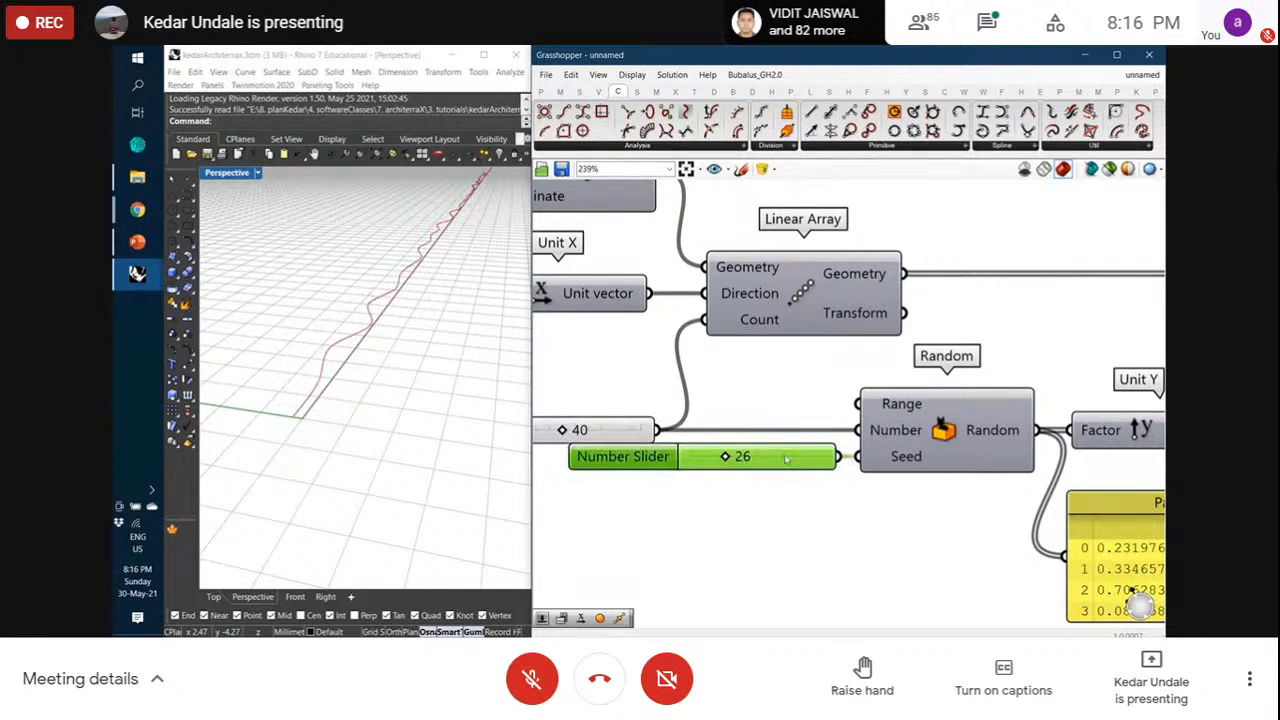
{"action": "scroll", "coordinate": [366, 419], "scroll_direction": "down", "scroll_amount": 7}
{"action": "mouse_move", "coordinate": [363, 420]}
{"action": "right_mouse_down"}
{"action": "mouse_move", "coordinate": [393, 388]}
{"action": "mouse_move", "coordinate": [363, 412]}
{"action": "right_mouse_up"}
{"action": "scroll", "coordinate": [791, 335], "scroll_direction": "down", "scroll_amount": 2}
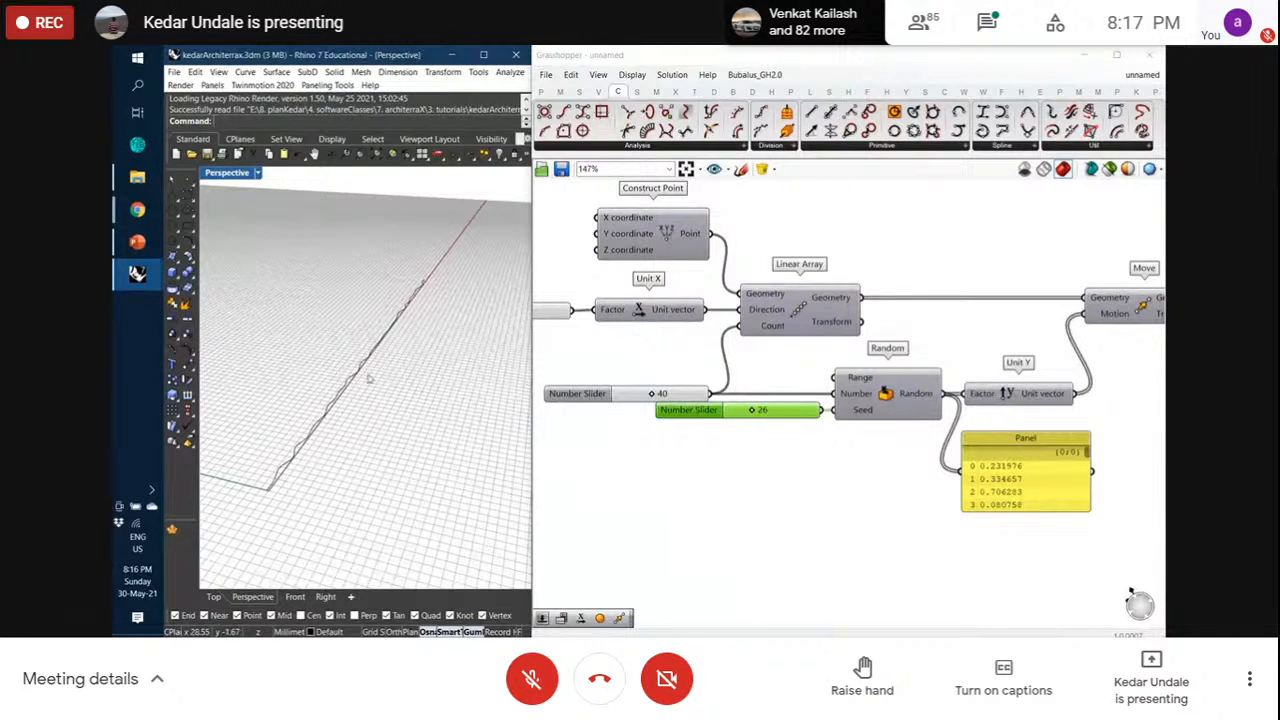
{"action": "right_click_drag", "start_coordinate": [369, 378], "coordinate": [400, 378]}
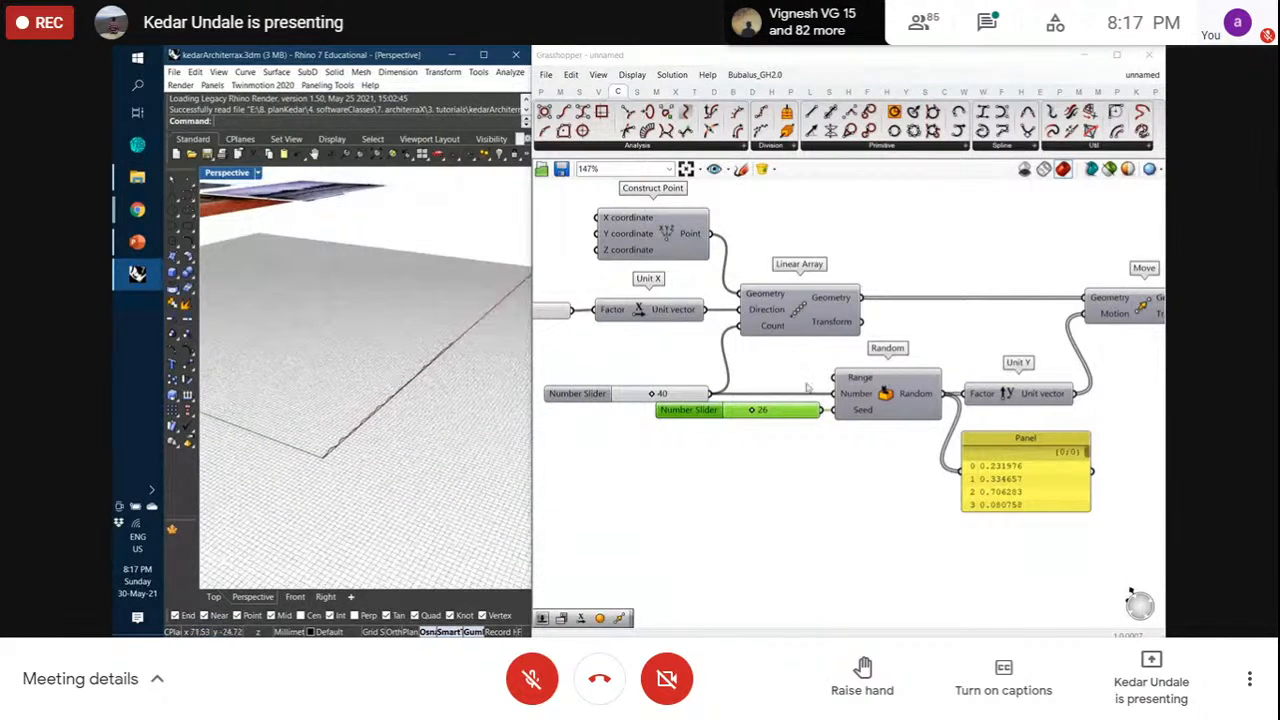
Window-select all 15 components, group them with Ctrl+G and name the group bottomEdge
{"action": "scroll", "coordinate": [857, 374], "scroll_direction": "down", "scroll_amount": 4}
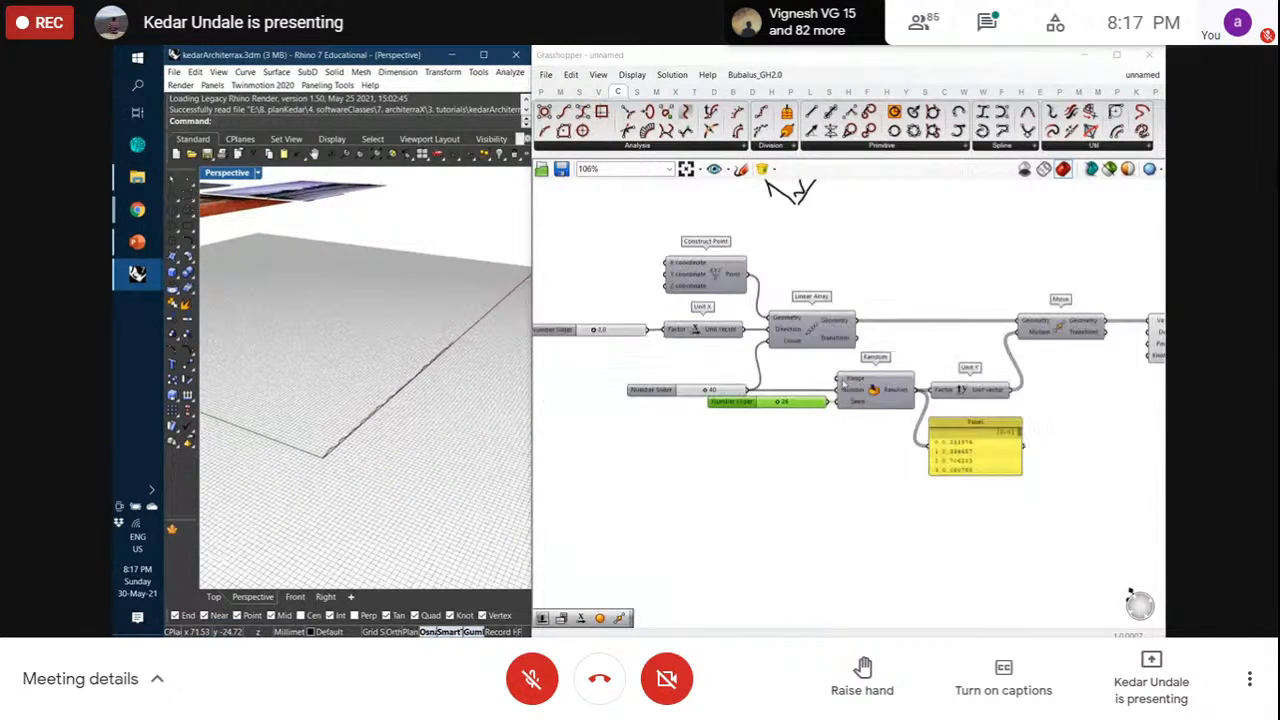
{"action": "left_click_drag", "start_coordinate": [1078, 350], "coordinate": [1066, 350]}
{"action": "left_click", "coordinate": [1083, 393]}
{"action": "left_click_drag", "start_coordinate": [1120, 472], "coordinate": [606, 272]}
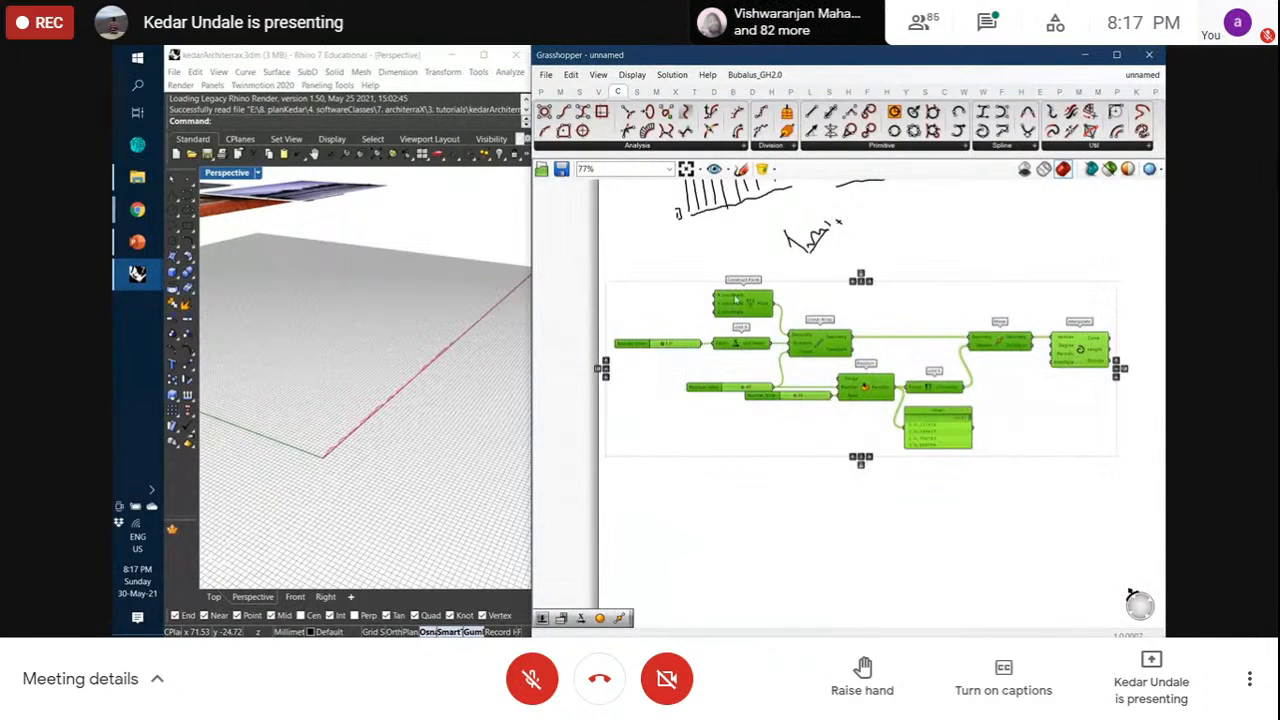
{"action": "key", "text": "ctrl+g"}
{"action": "right_click", "coordinate": [878, 285]}
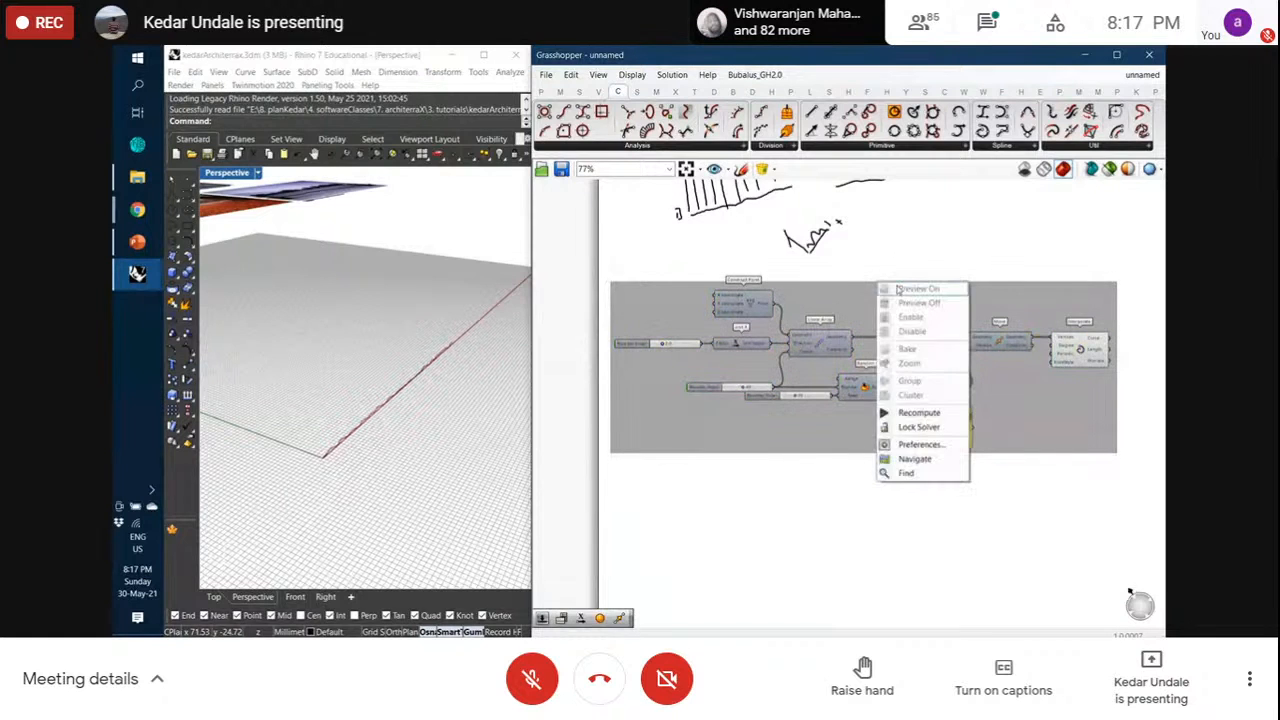
{"action": "right_click", "coordinate": [838, 290]}
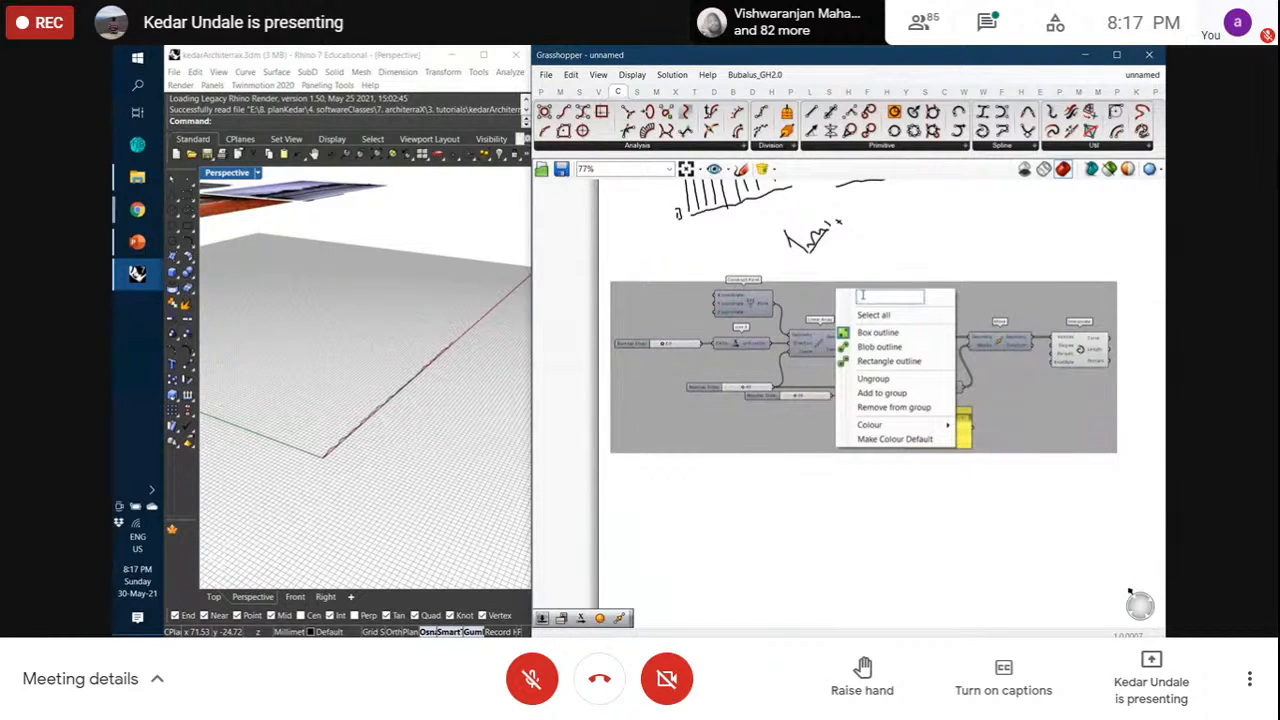
{"action": "type", "text": "undEd"}
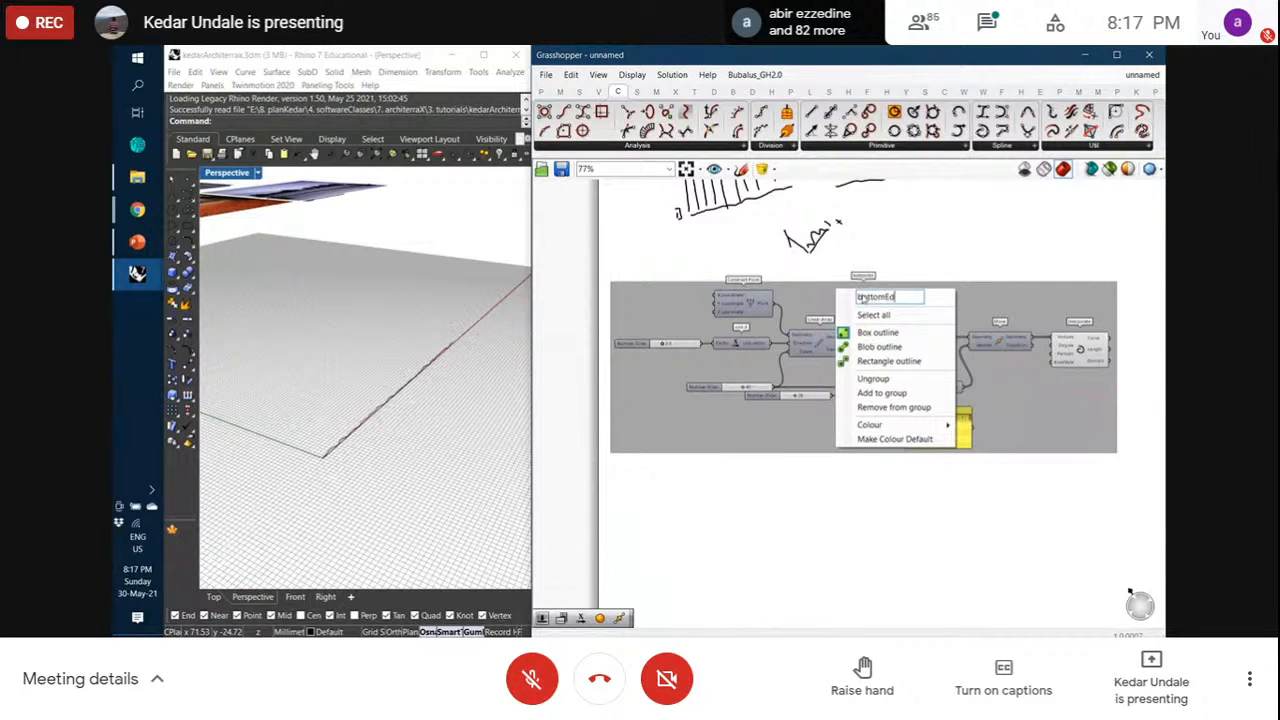
{"action": "key", "text": "Return"}
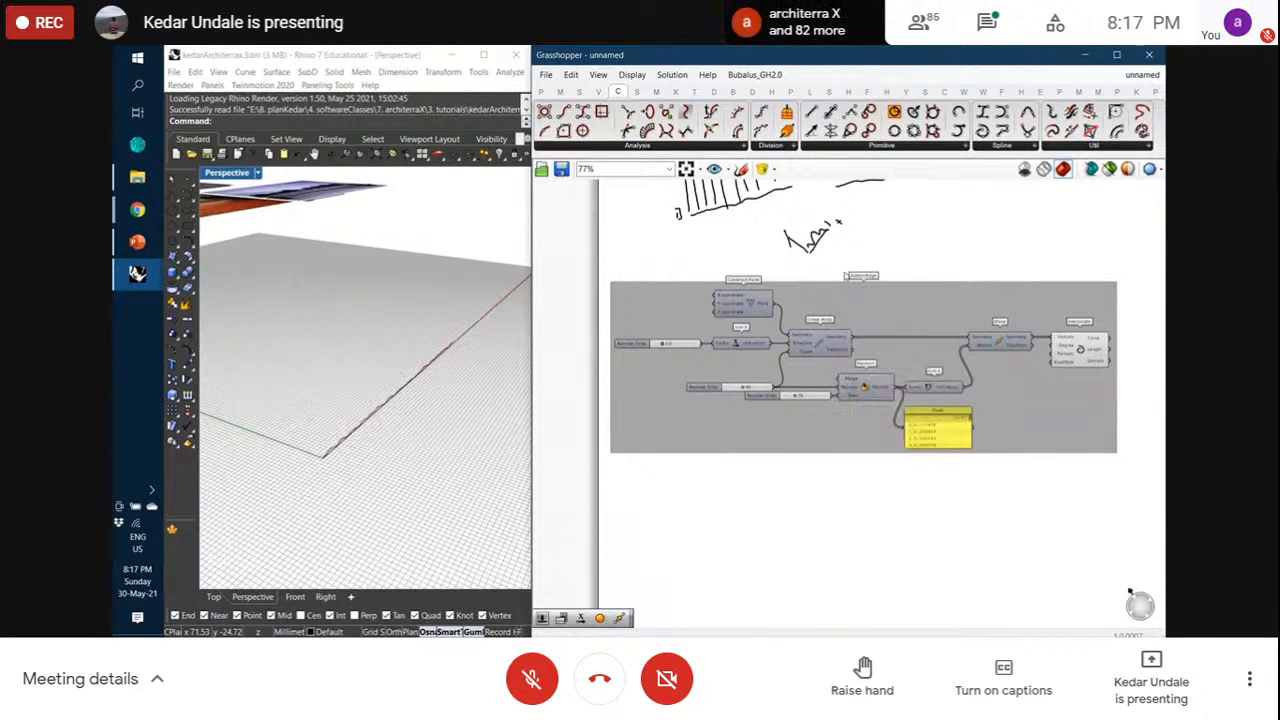
{"action": "scroll", "coordinate": [862, 292], "scroll_direction": "up", "scroll_amount": 4}
{"action": "scroll", "coordinate": [862, 290], "scroll_direction": "down", "scroll_amount": 4}
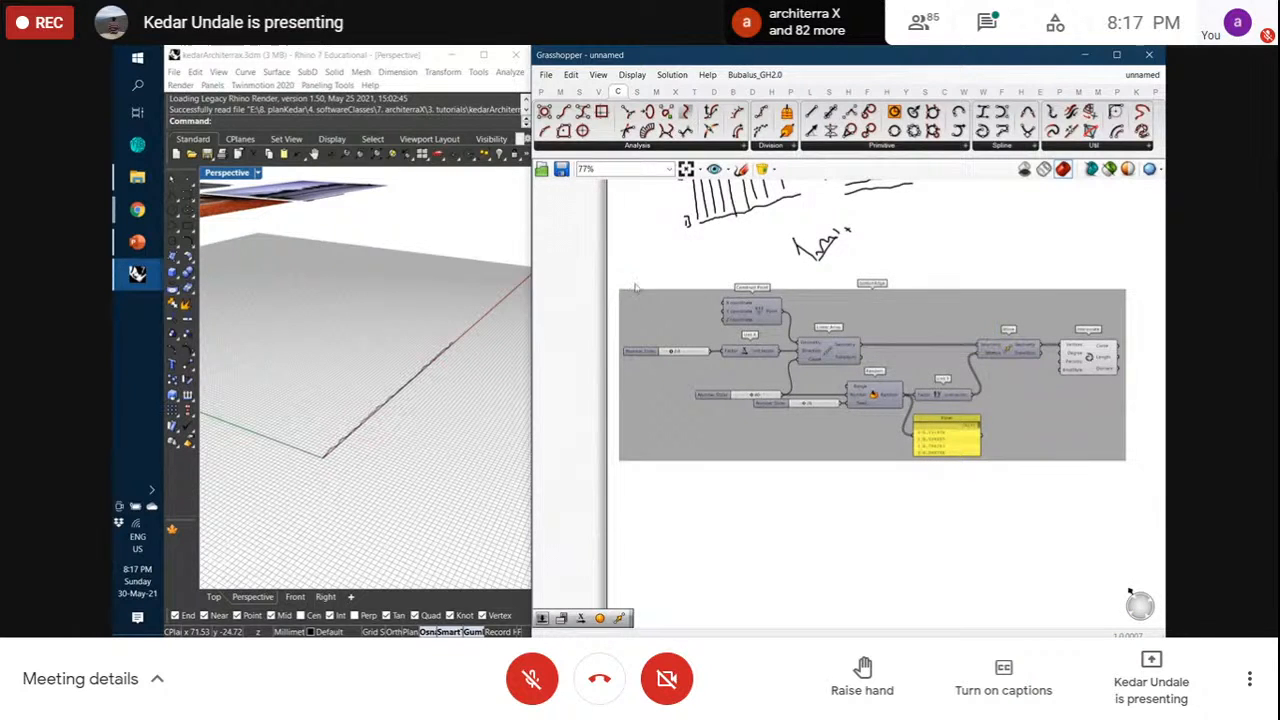
Copy the whole bottomEdge group to just below the original and frame both groups in view
{"action": "left_click_drag", "start_coordinate": [614, 272], "coordinate": [1137, 495]}
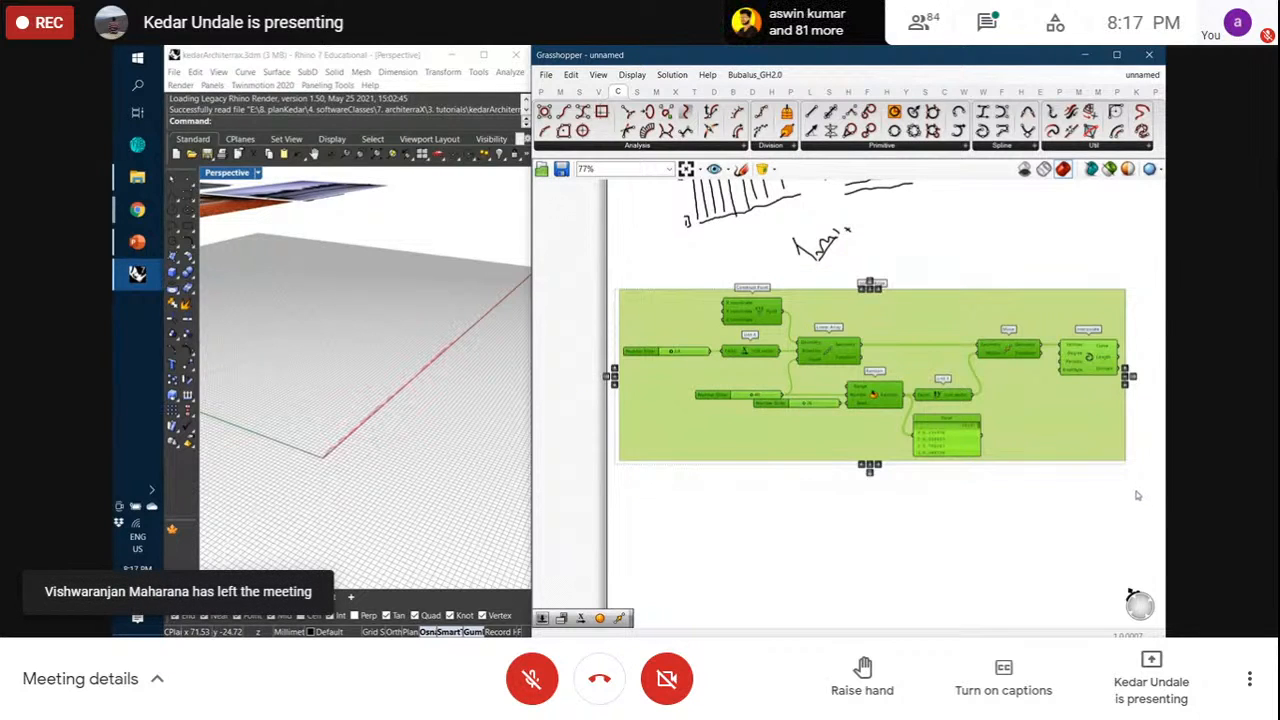
{"action": "left_click_drag", "start_coordinate": [1072, 445], "coordinate": [1075, 602], "text": "alt"}
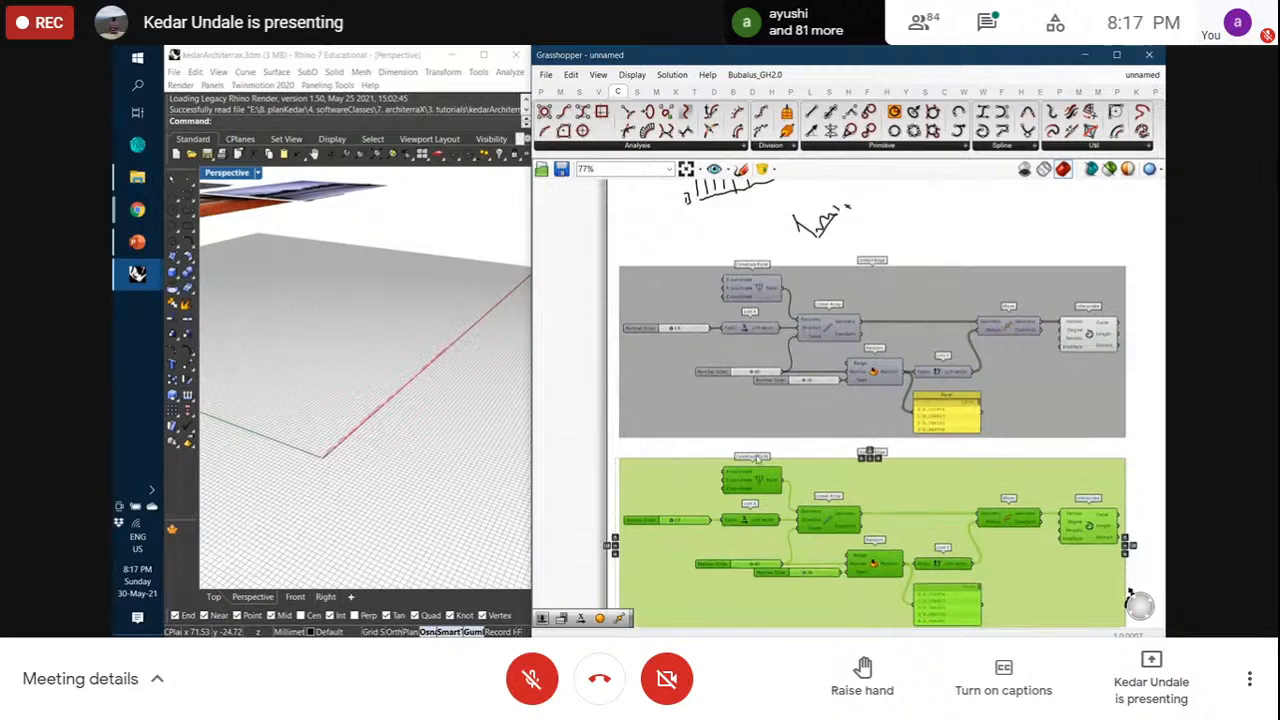
{"action": "left_click", "coordinate": [731, 448]}
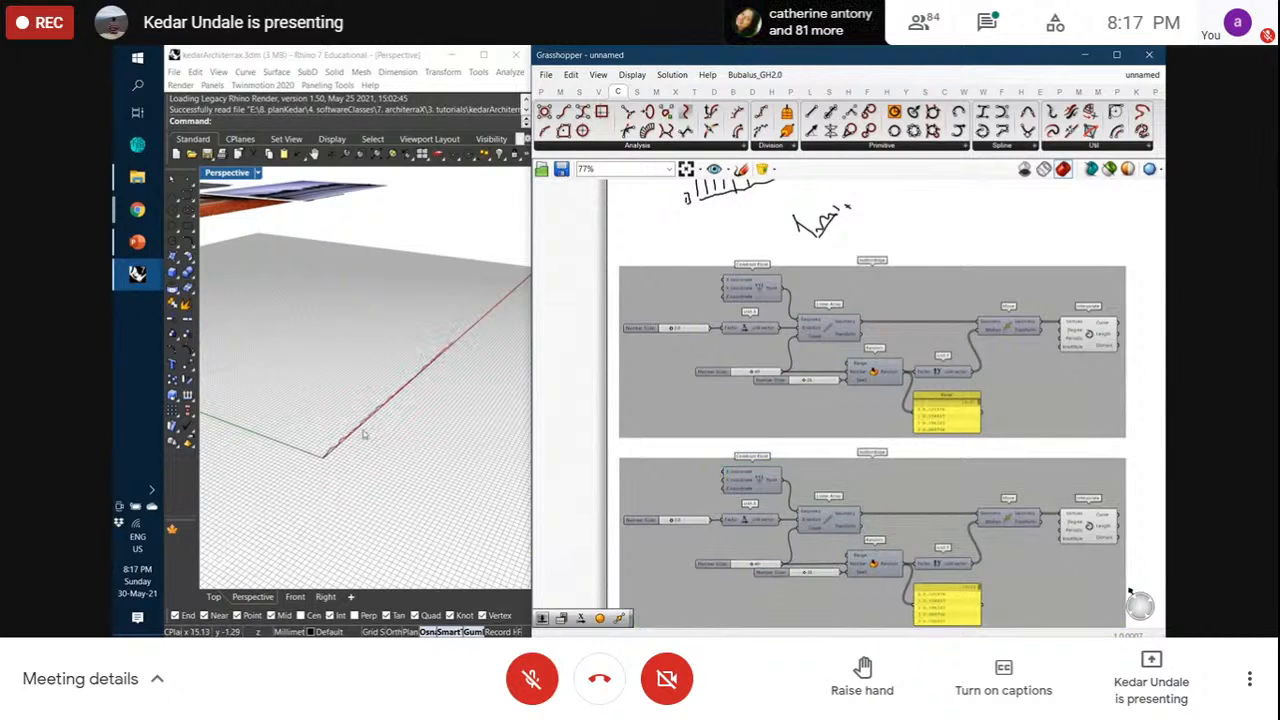
{"action": "scroll", "coordinate": [360, 436], "scroll_direction": "up", "scroll_amount": 5}
{"action": "right_click_drag", "start_coordinate": [334, 449], "coordinate": [349, 438]}
{"action": "scroll", "coordinate": [955, 414], "scroll_direction": "down", "scroll_amount": 1}
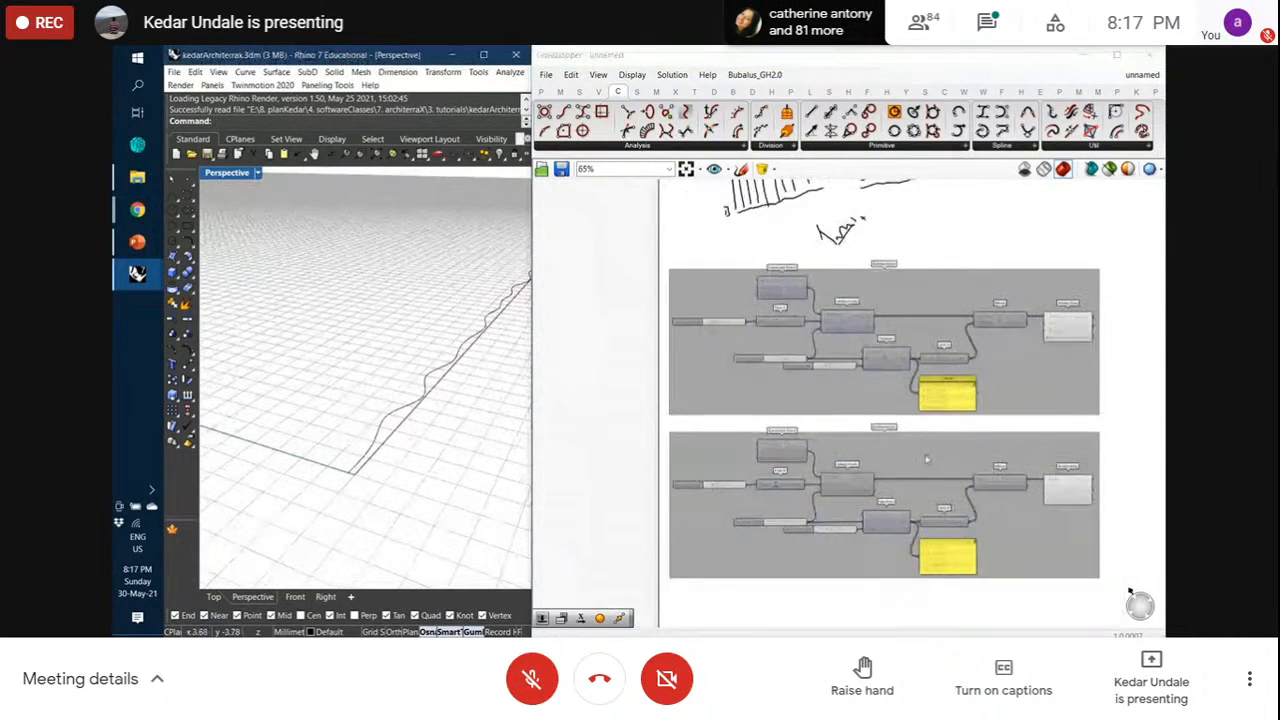
{"action": "scroll", "coordinate": [926, 459], "scroll_direction": "up", "scroll_amount": 1}
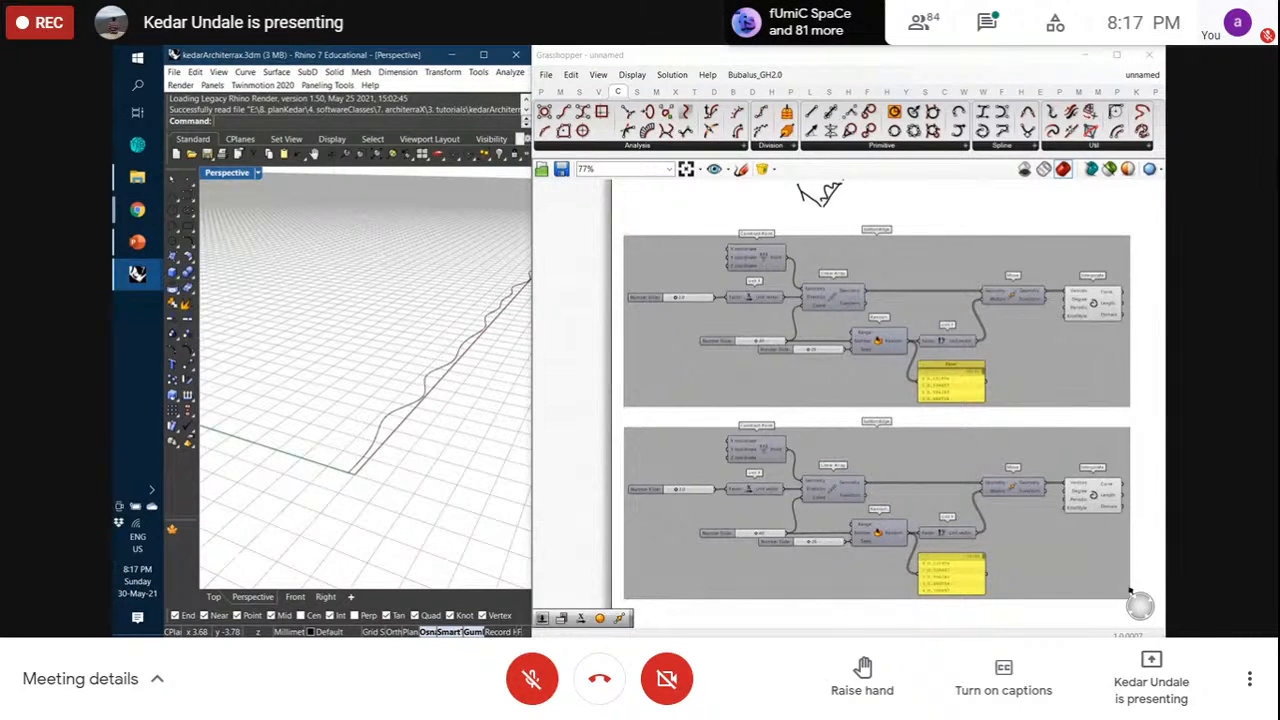
{"action": "scroll", "coordinate": [807, 516], "scroll_direction": "up", "scroll_amount": 1}
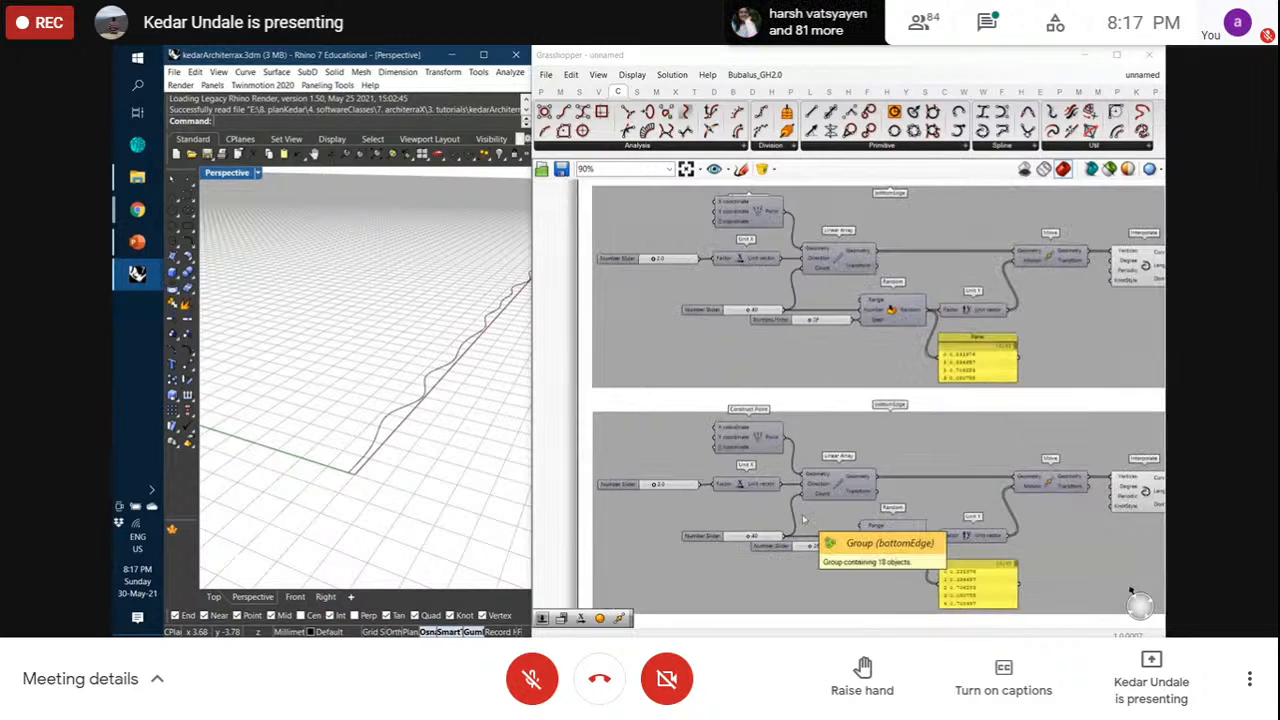
{"action": "right_click_drag", "start_coordinate": [778, 421], "coordinate": [727, 392]}
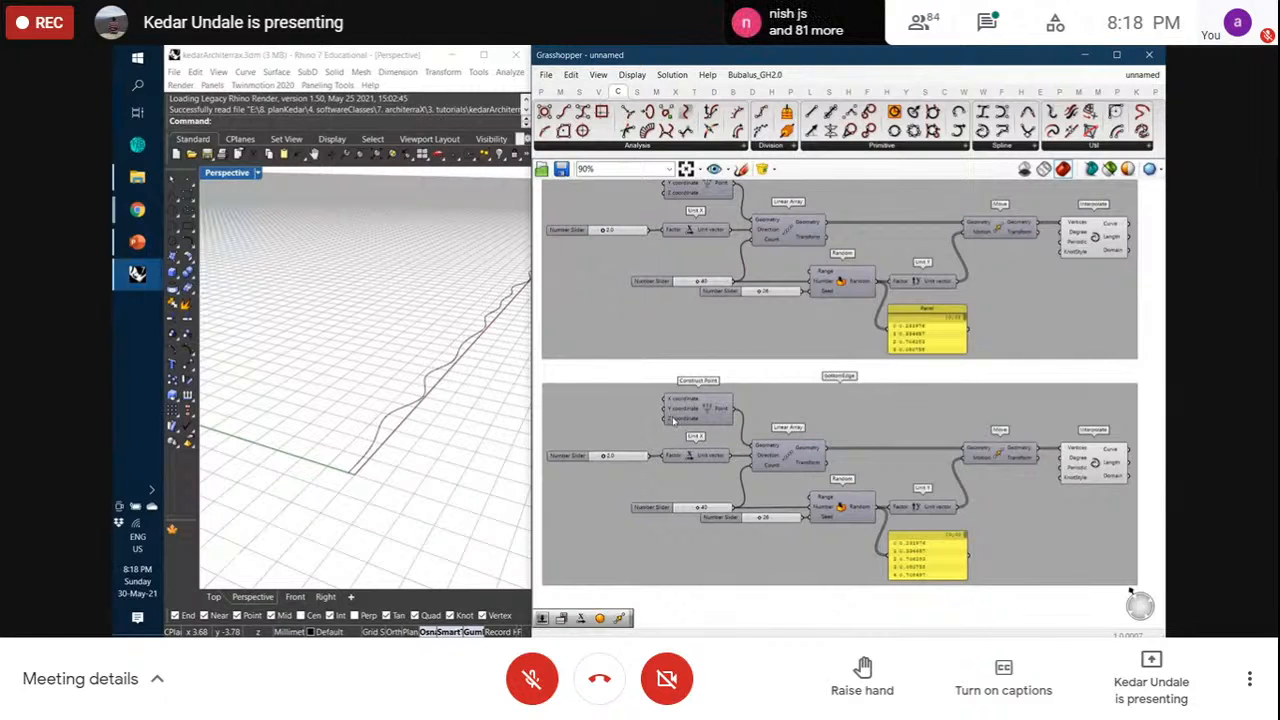
Add a 50.0 Number Slider and wire it into the copied group's Construct Point
{"action": "double_click", "coordinate": [593, 371]}
{"action": "type", "text": "50.0"}
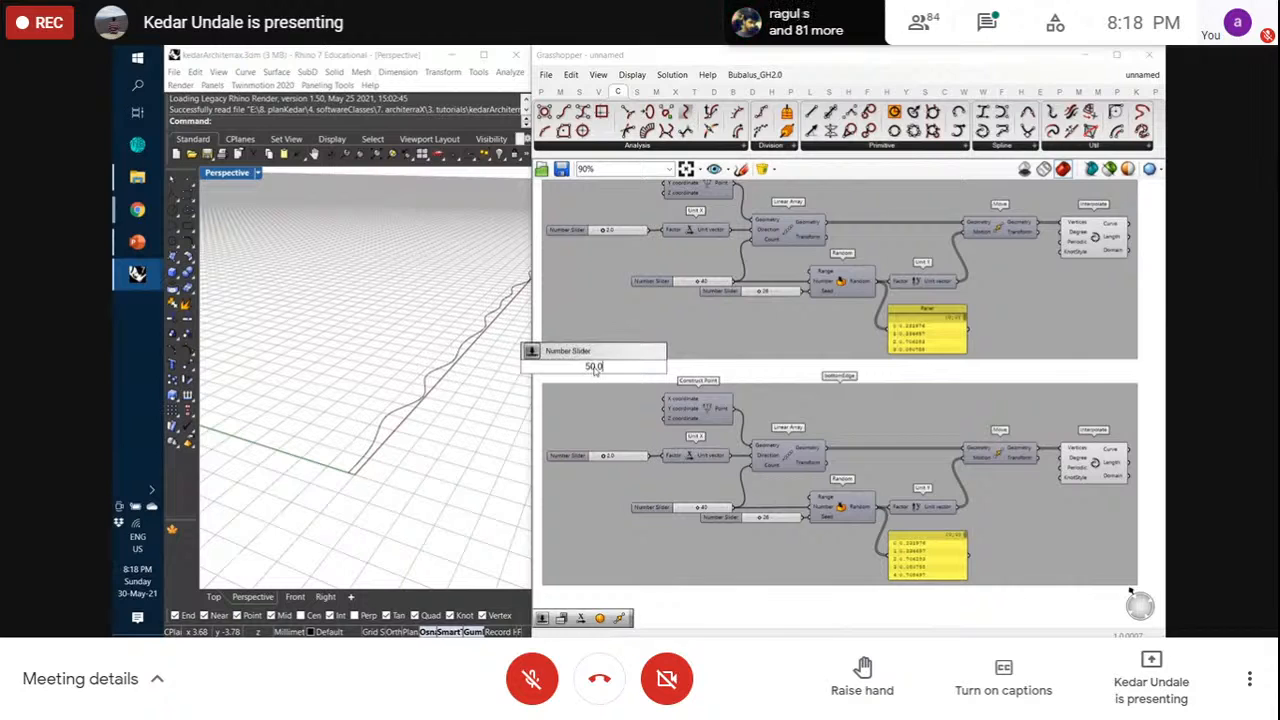
{"action": "key", "text": "Return"}
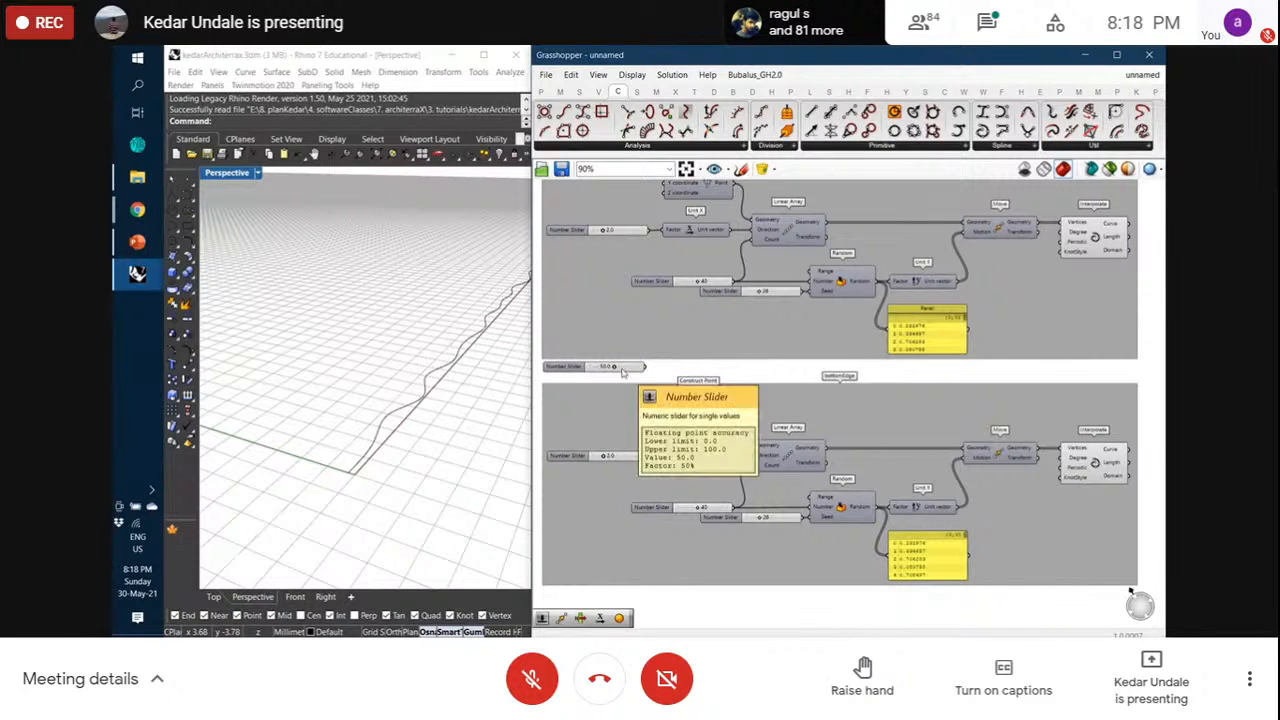
{"action": "left_click_drag", "start_coordinate": [645, 367], "coordinate": [660, 420]}
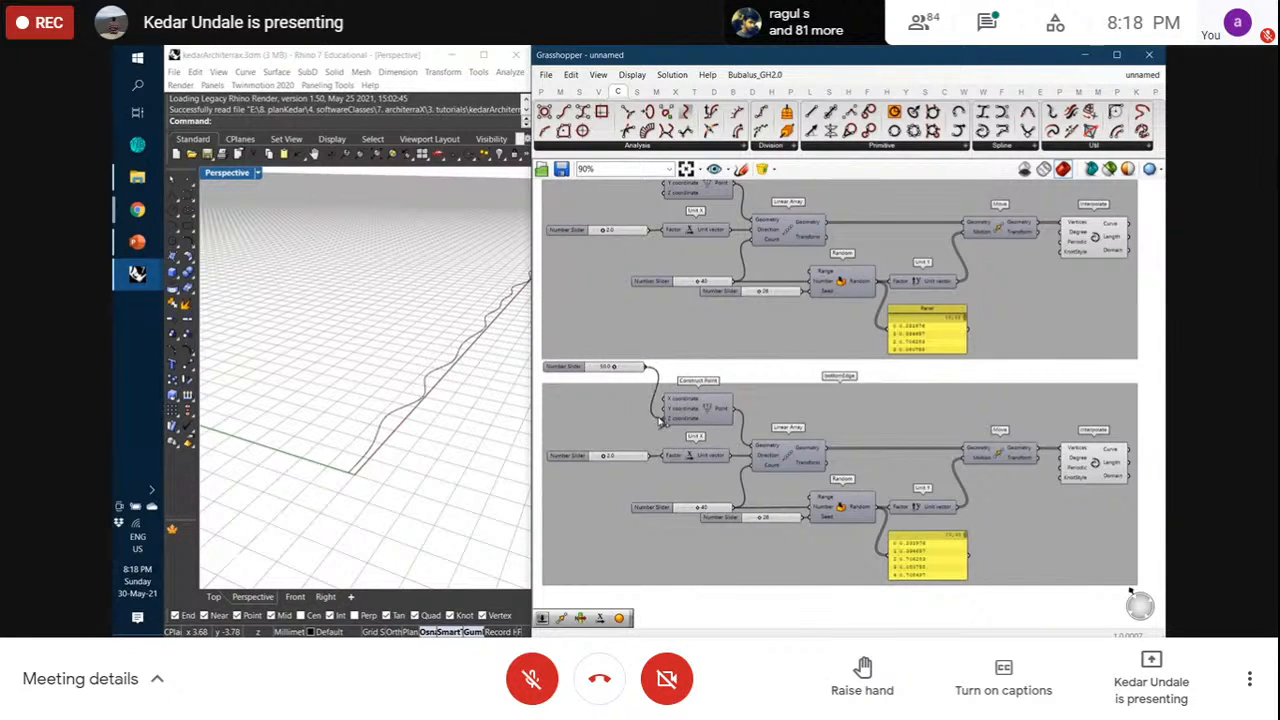
{"action": "left_click_drag", "start_coordinate": [636, 376], "coordinate": [646, 428]}
{"action": "scroll", "coordinate": [366, 466], "scroll_direction": "down", "scroll_amount": 10}
{"action": "right_click_drag", "start_coordinate": [368, 462], "coordinate": [420, 382]}
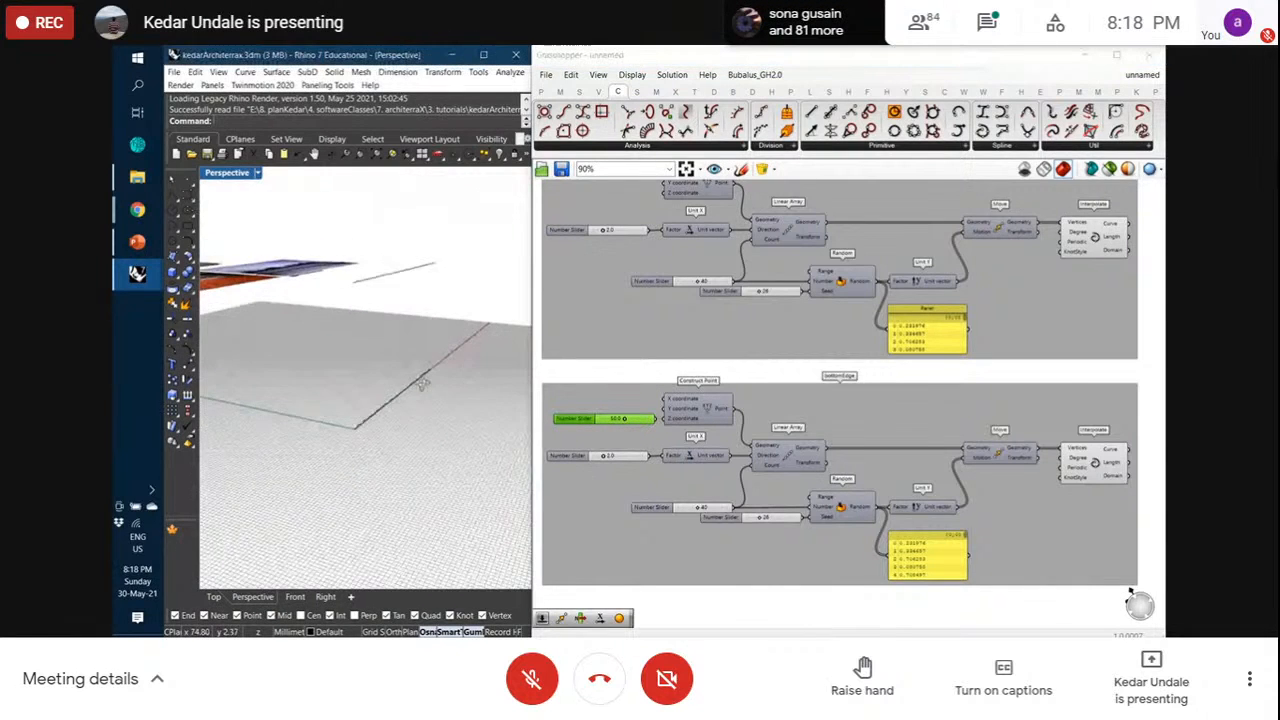
Rename the copied group from bottomEdge to topEdge
{"action": "right_click", "coordinate": [851, 396]}
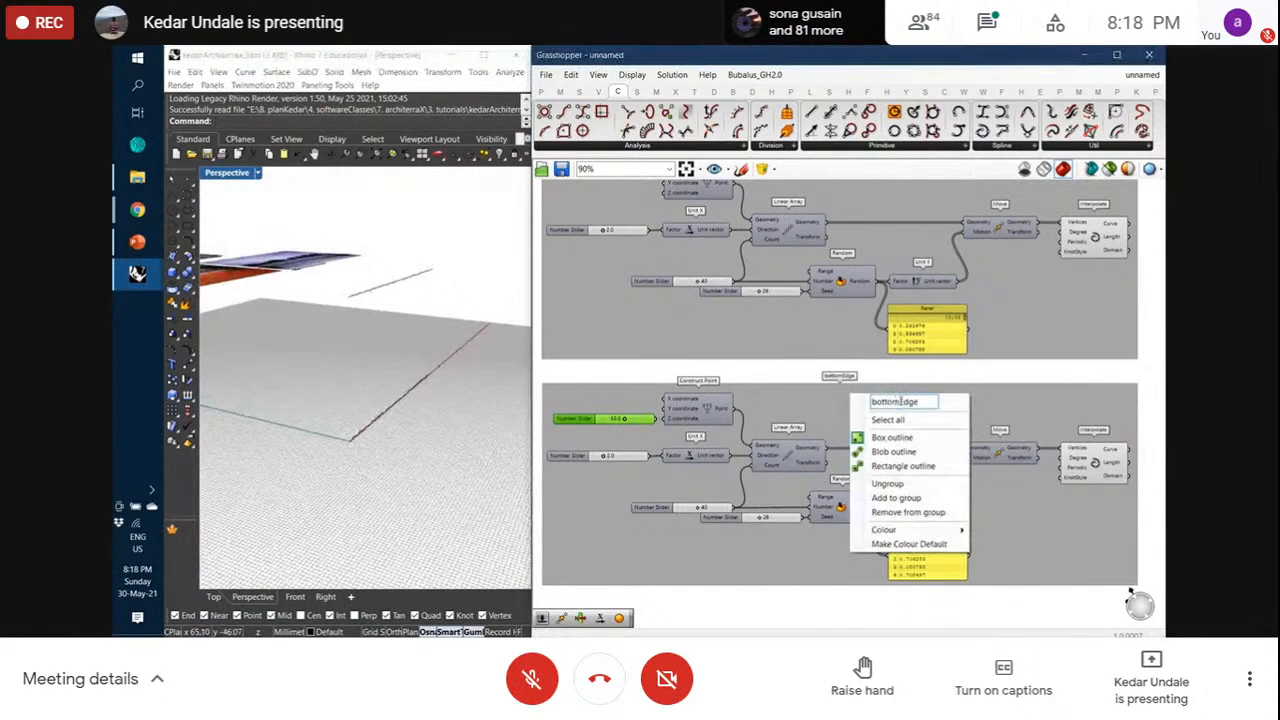
{"action": "left_click_drag", "start_coordinate": [902, 401], "coordinate": [860, 405]}
{"action": "type", "text": "top"}
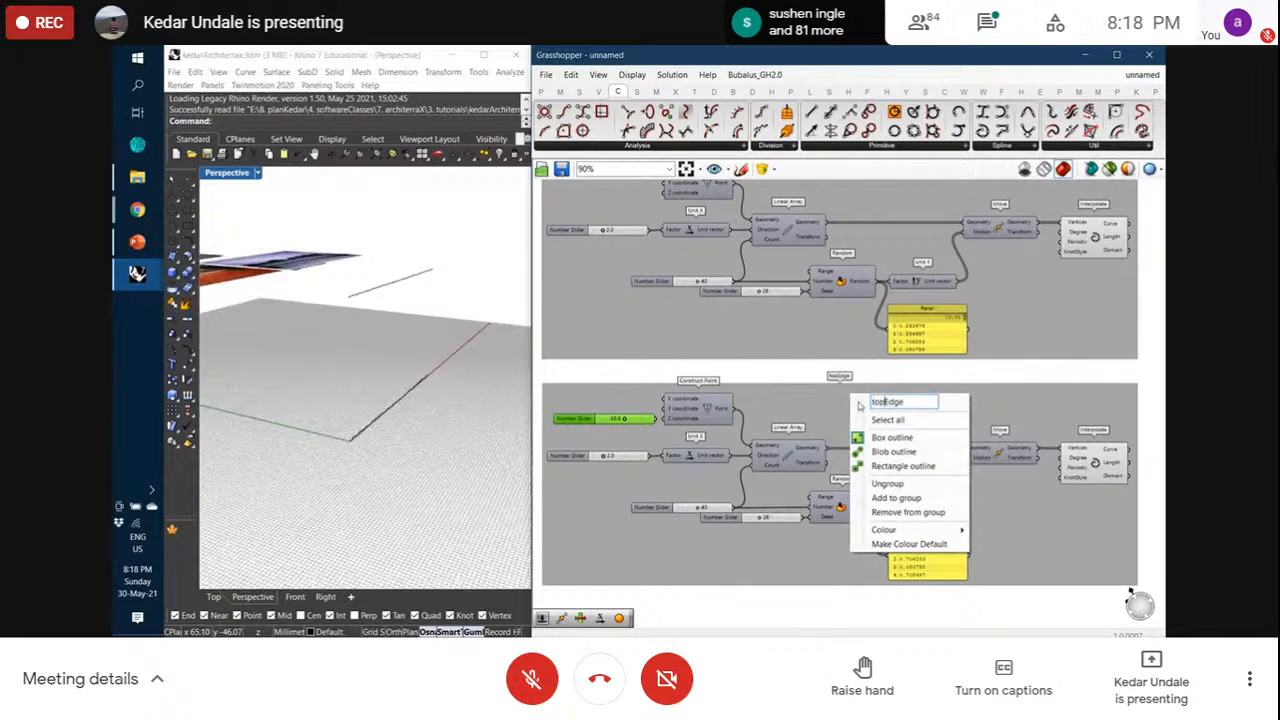
{"action": "key", "text": "Return"}
{"action": "right_click_drag", "start_coordinate": [794, 381], "coordinate": [803, 403]}
{"action": "left_click_drag", "start_coordinate": [813, 430], "coordinate": [813, 420]}
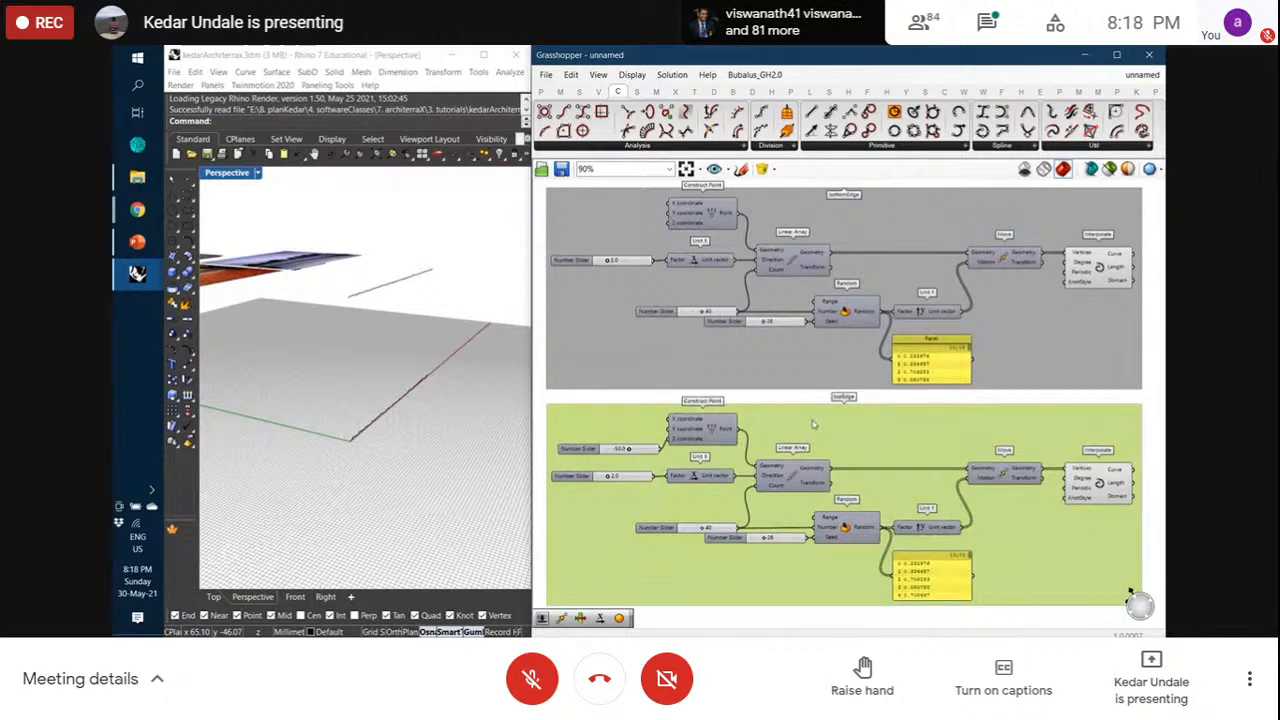
{"action": "left_click", "coordinate": [609, 401]}
Reposition the 50.0 slider and set the topEdge group's seed slider to 87
{"action": "left_click", "coordinate": [628, 447]}
{"action": "right_click", "coordinate": [628, 447]}
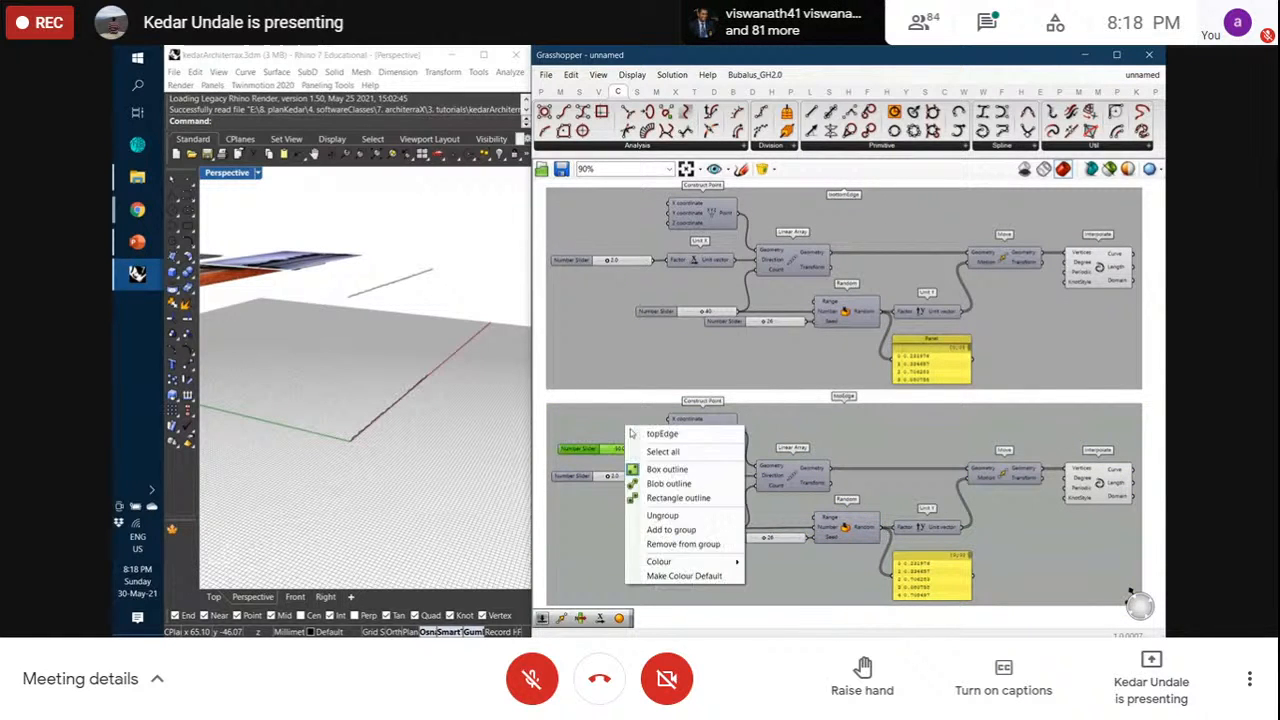
{"action": "left_click", "coordinate": [706, 517]}
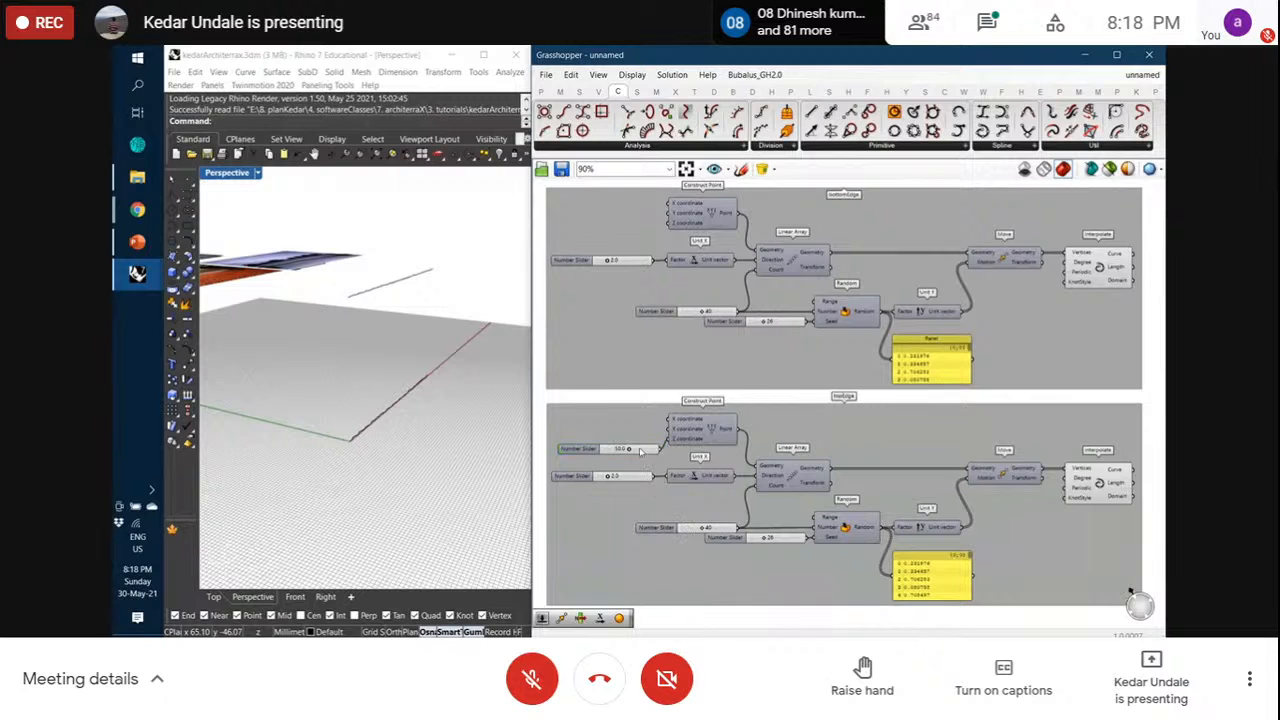
{"action": "left_click_drag", "start_coordinate": [642, 451], "coordinate": [643, 441]}
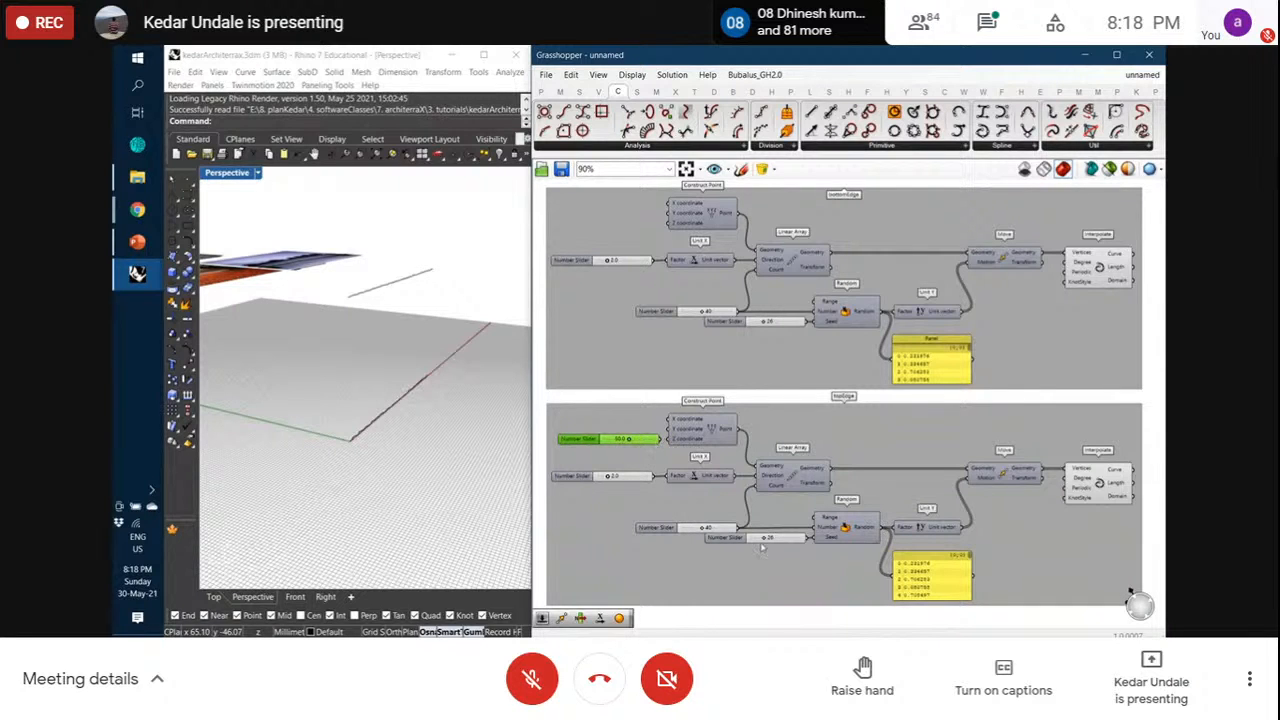
{"action": "left_click", "coordinate": [792, 539]}
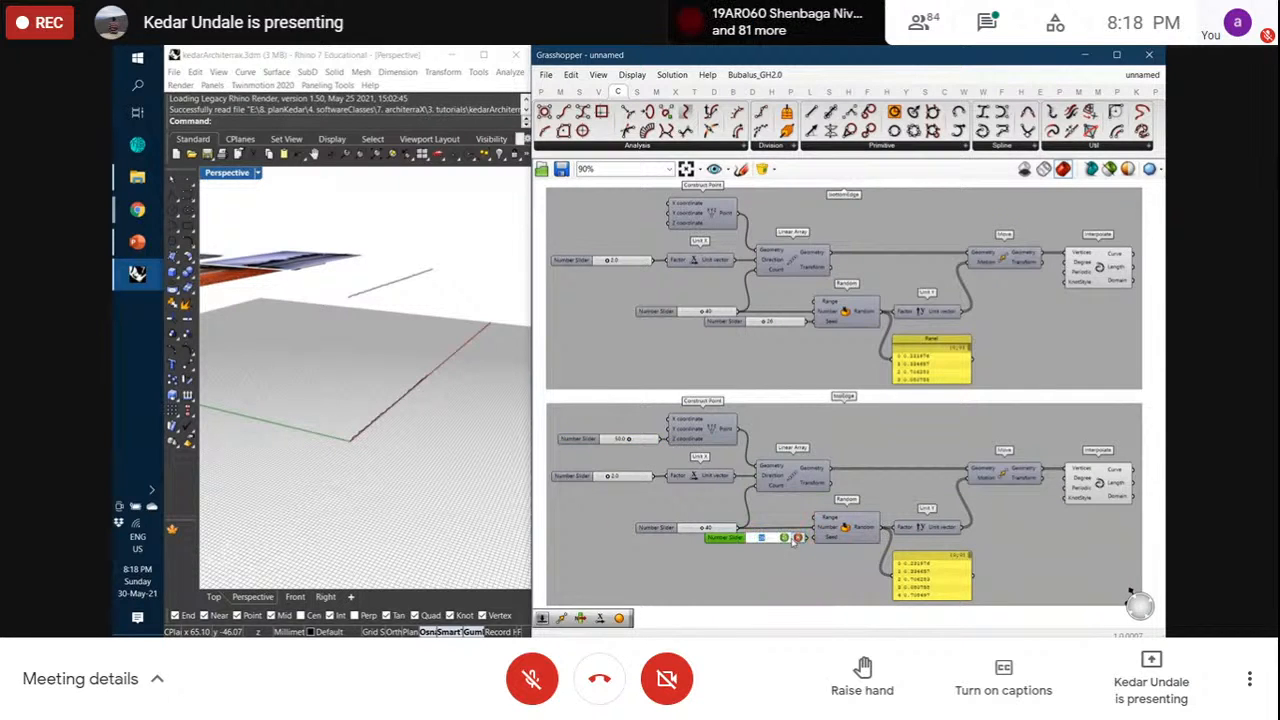
{"action": "key", "text": "Return"}
{"action": "left_click", "coordinate": [809, 620]}
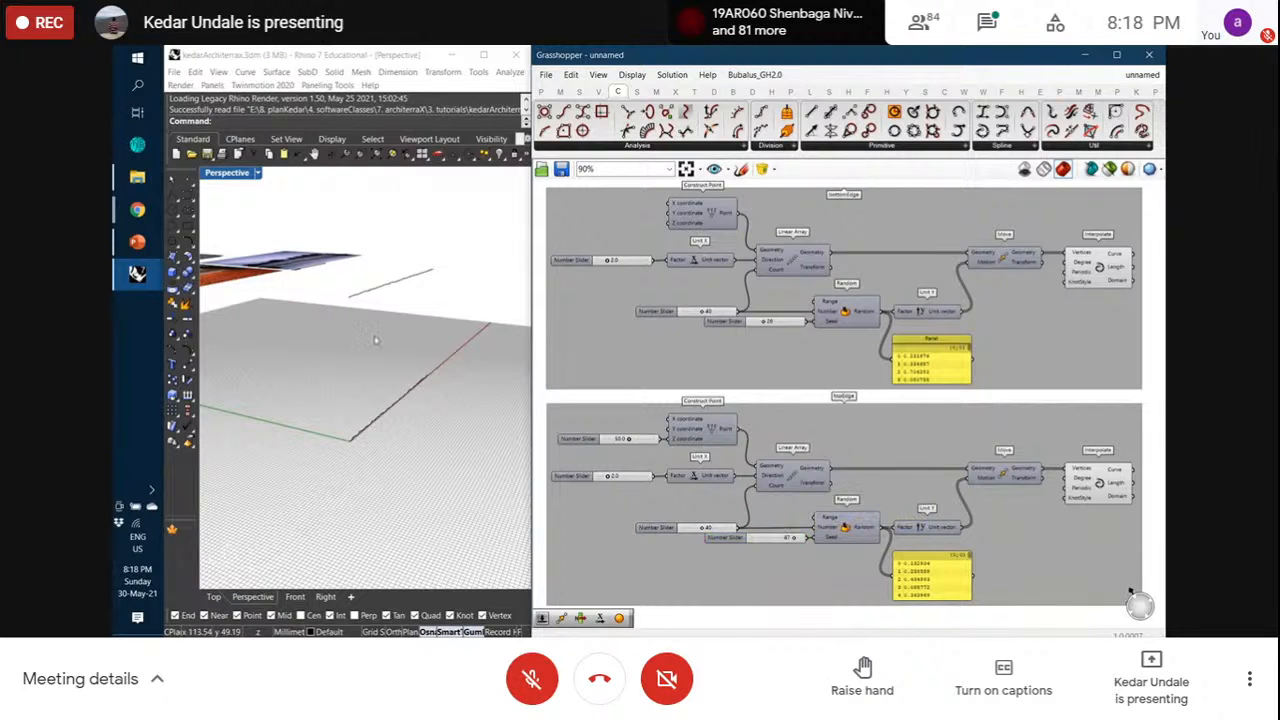
Connect both Interpolate curves into a Ruled Surface to generate the wavy wall in Rhino
{"action": "scroll", "coordinate": [375, 340], "scroll_direction": "down", "scroll_amount": 3}
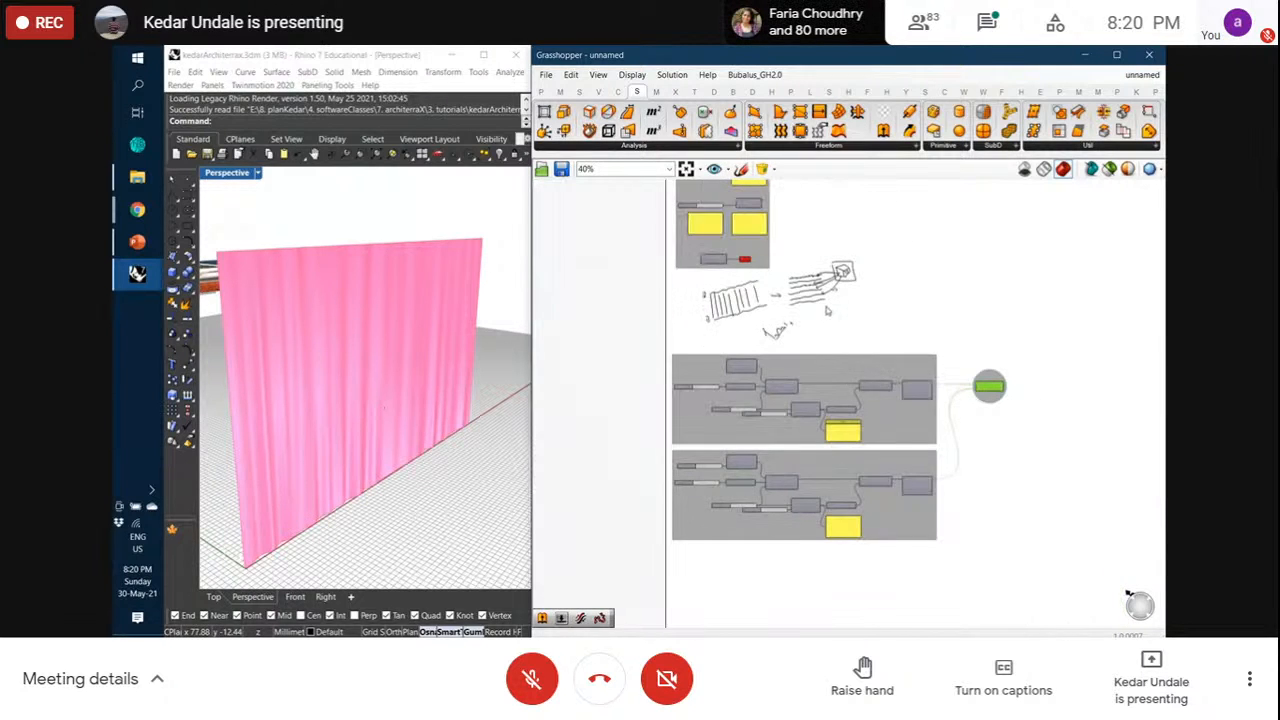
Move both groups and the Ruled Surface component further down the canvas
{"action": "left_click_drag", "start_coordinate": [666, 346], "coordinate": [1072, 578]}
{"action": "left_click_drag", "start_coordinate": [917, 438], "coordinate": [920, 516]}
{"action": "left_click", "coordinate": [948, 432]}
Zoom in and show the Curve tab's Primitive components: Line, Circle, Polygon, Rectangle
{"action": "scroll", "coordinate": [948, 432], "scroll_direction": "up", "scroll_amount": 3}
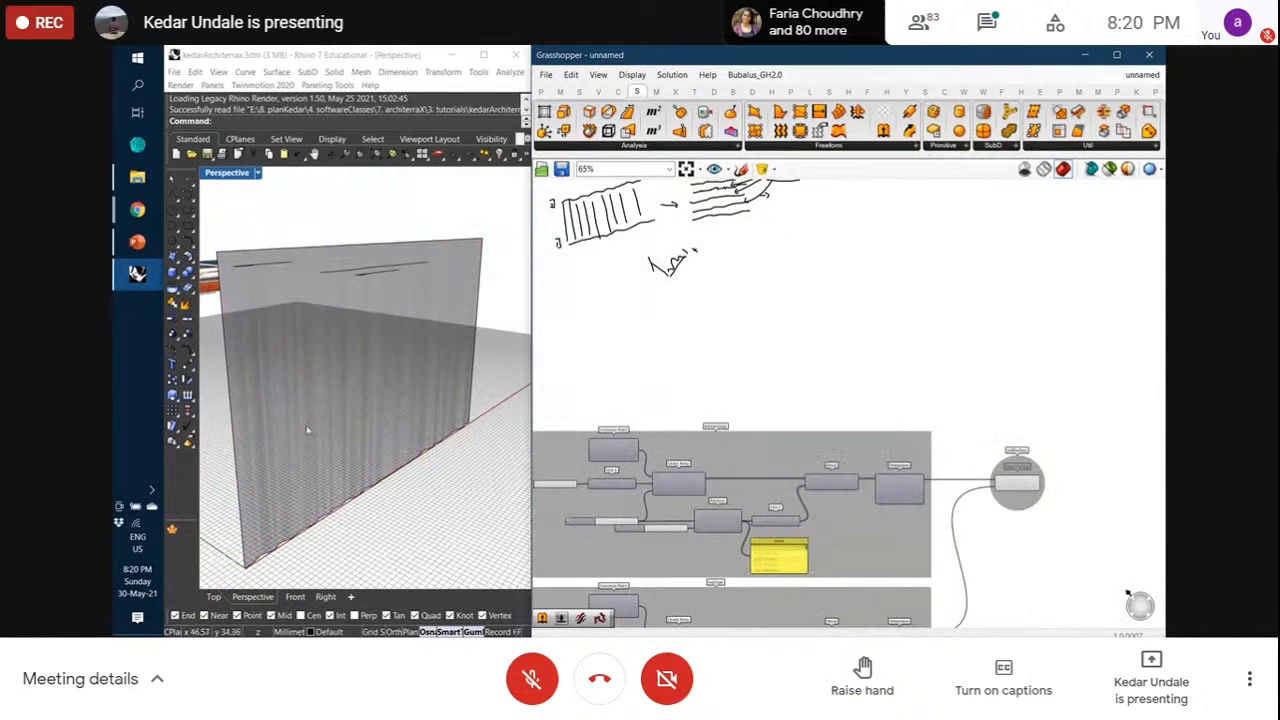
{"action": "scroll", "coordinate": [302, 489], "scroll_direction": "up", "scroll_amount": 5}
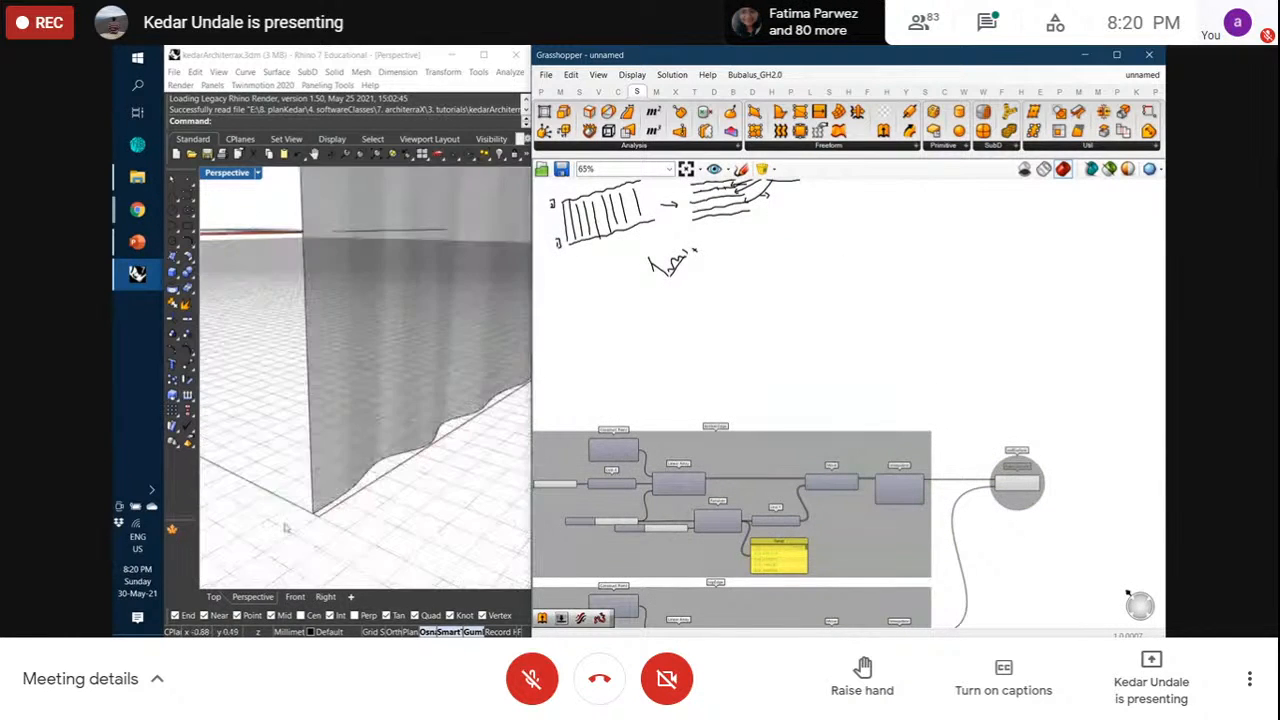
{"action": "scroll", "coordinate": [345, 492], "scroll_direction": "up", "scroll_amount": 1}
{"action": "scroll", "coordinate": [345, 492], "scroll_direction": "down", "scroll_amount": 1}
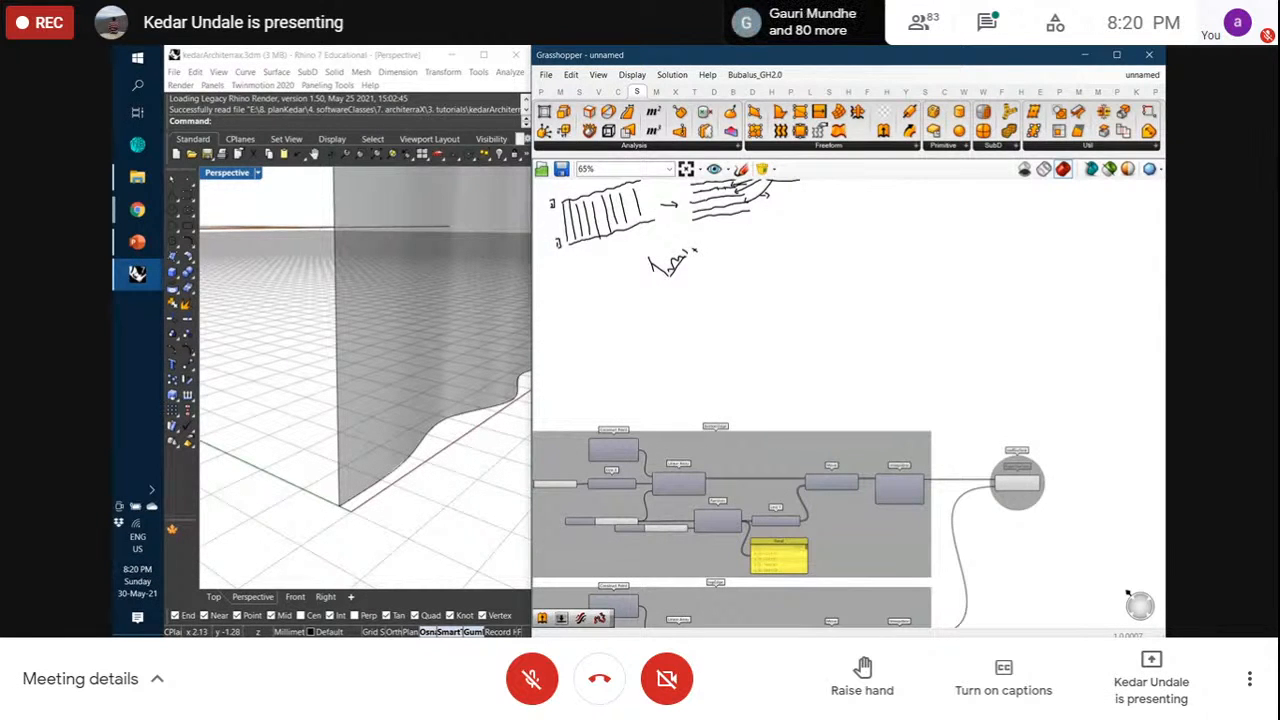
{"action": "scroll", "coordinate": [814, 416], "scroll_direction": "up", "scroll_amount": 4}
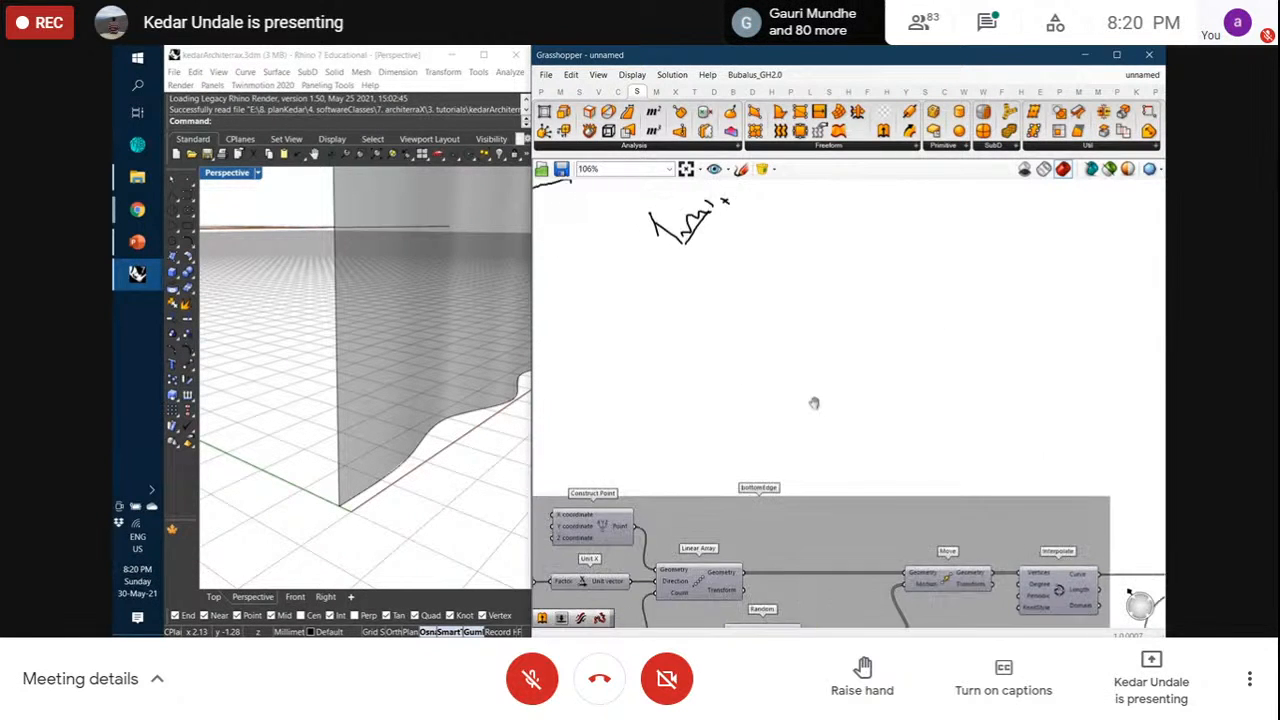
{"action": "scroll", "coordinate": [800, 412], "scroll_direction": "up", "scroll_amount": 2}
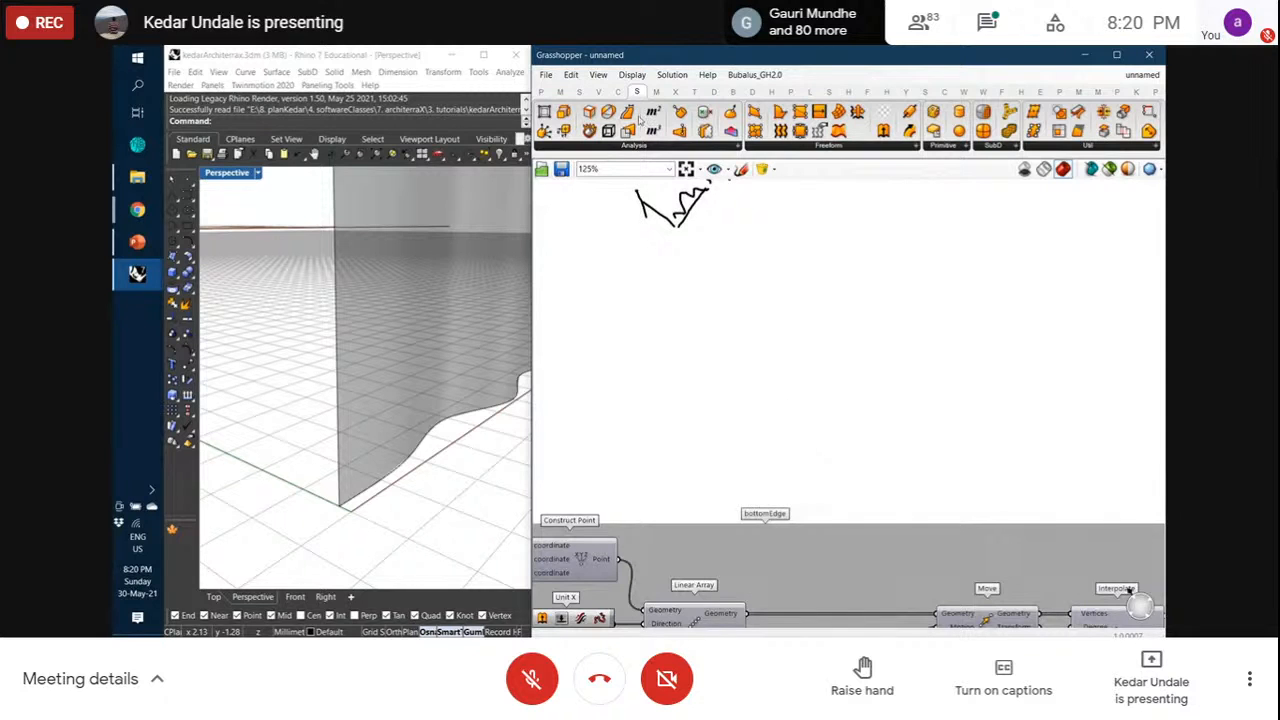
{"action": "left_click", "coordinate": [618, 92]}
{"action": "left_click", "coordinate": [915, 150]}
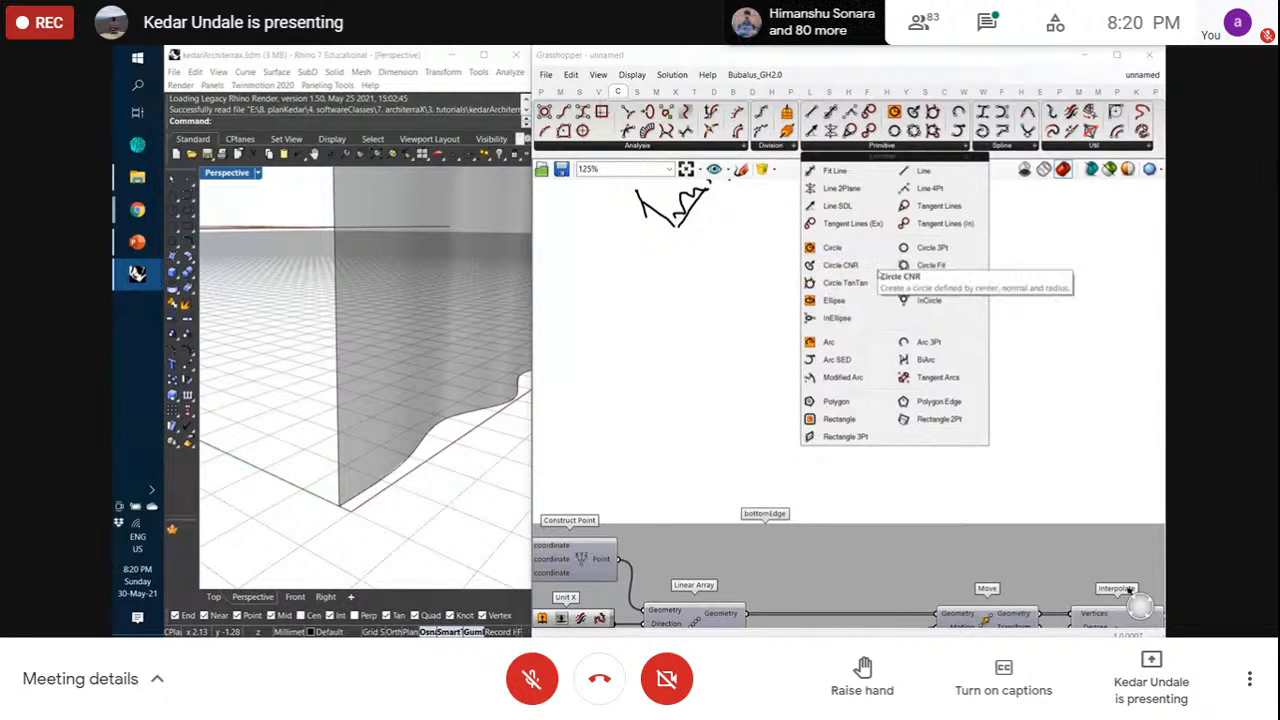
Place a Rectangle component on the canvas and check it in Rhino's top and perspective views
{"action": "left_click_drag", "start_coordinate": [839, 419], "coordinate": [838, 356]}
{"action": "scroll", "coordinate": [711, 390], "scroll_direction": "up", "scroll_amount": 1}
{"action": "left_click", "coordinate": [865, 420]}
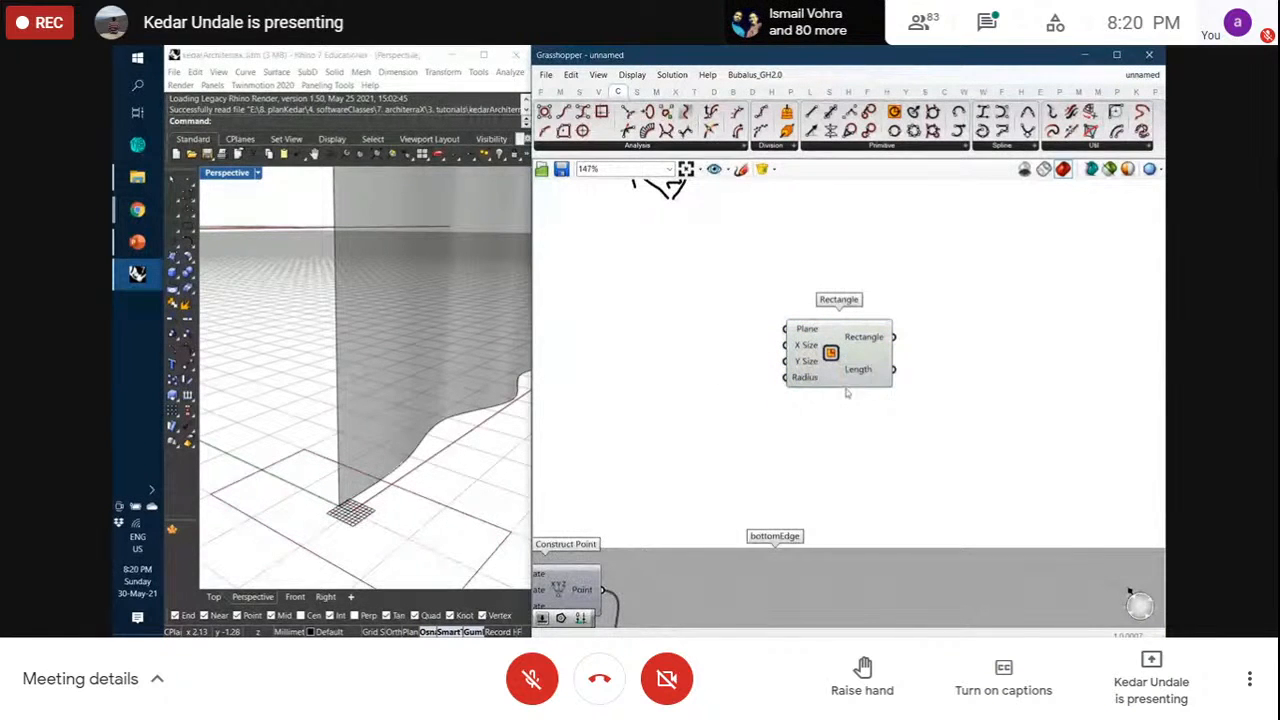
{"action": "left_click_drag", "start_coordinate": [814, 364], "coordinate": [830, 313]}
{"action": "left_click", "coordinate": [789, 378]}
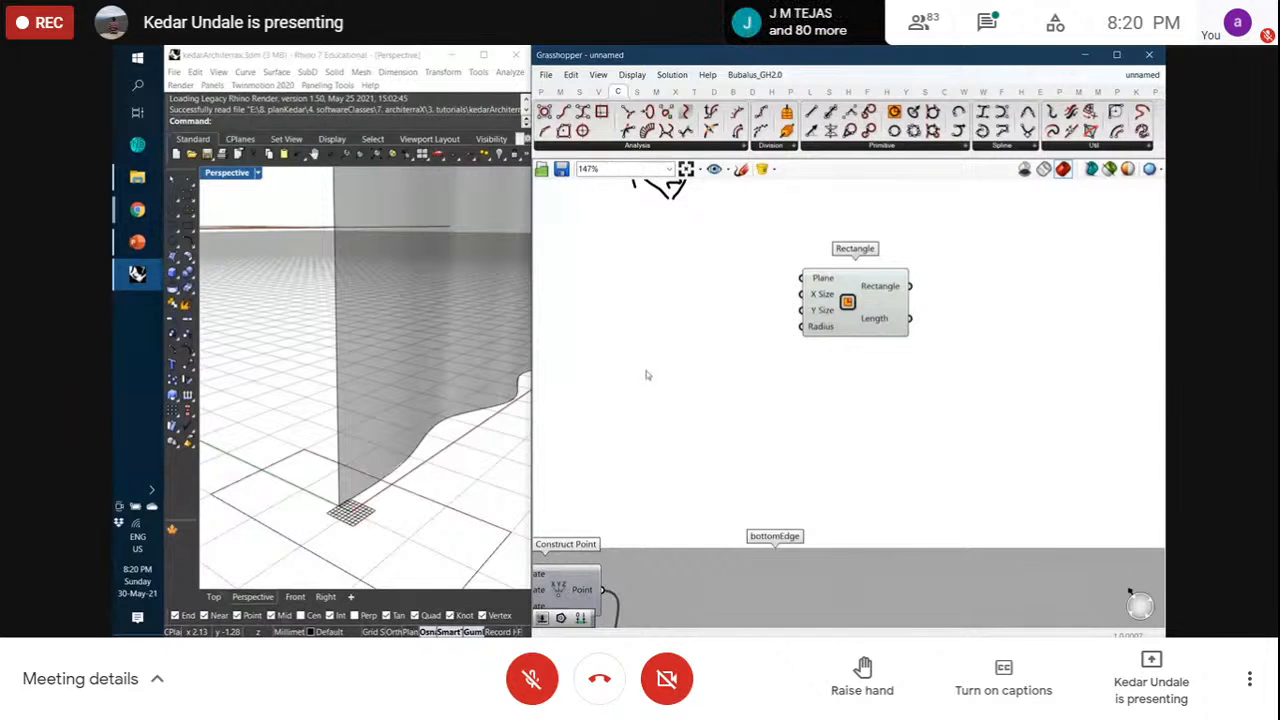
{"action": "left_click", "coordinate": [214, 597]}
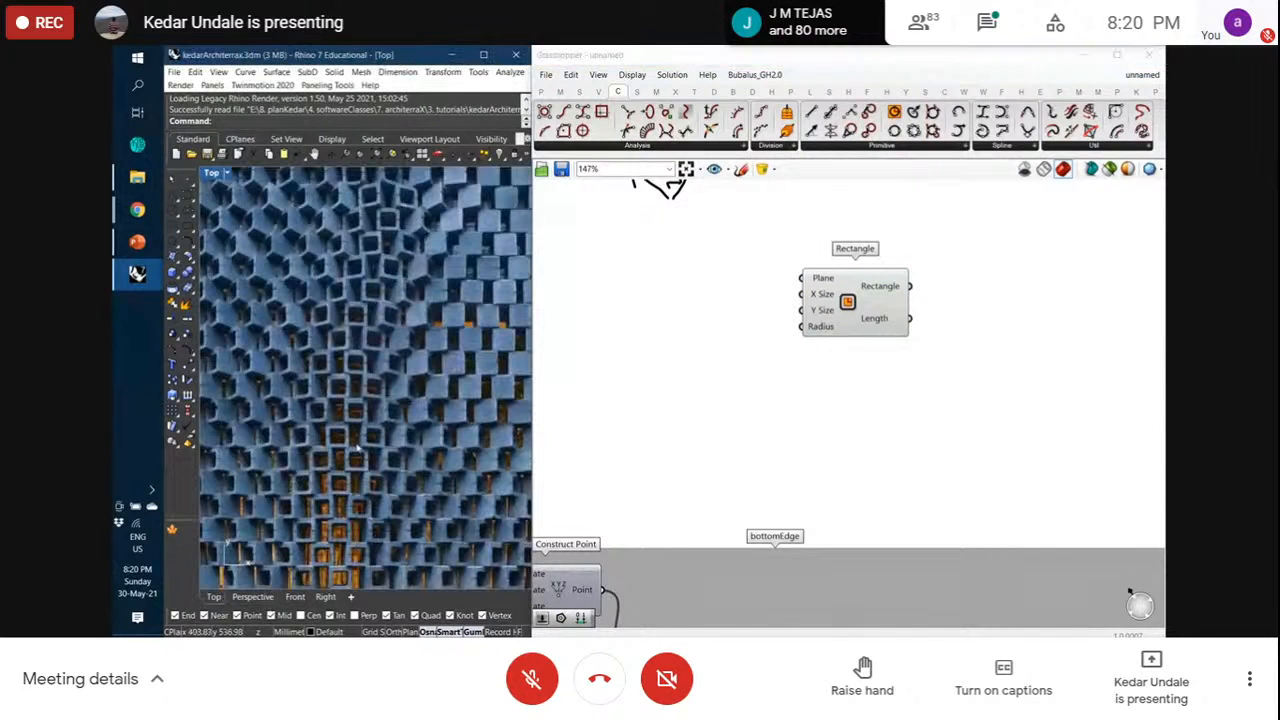
{"action": "left_click", "coordinate": [258, 596]}
Add a Number Slider of 2 and wire it into the Rectangle's X Size and Y Size
{"action": "double_click", "coordinate": [735, 374]}
{"action": "type", "text": "2"}
{"action": "key", "text": "Return"}
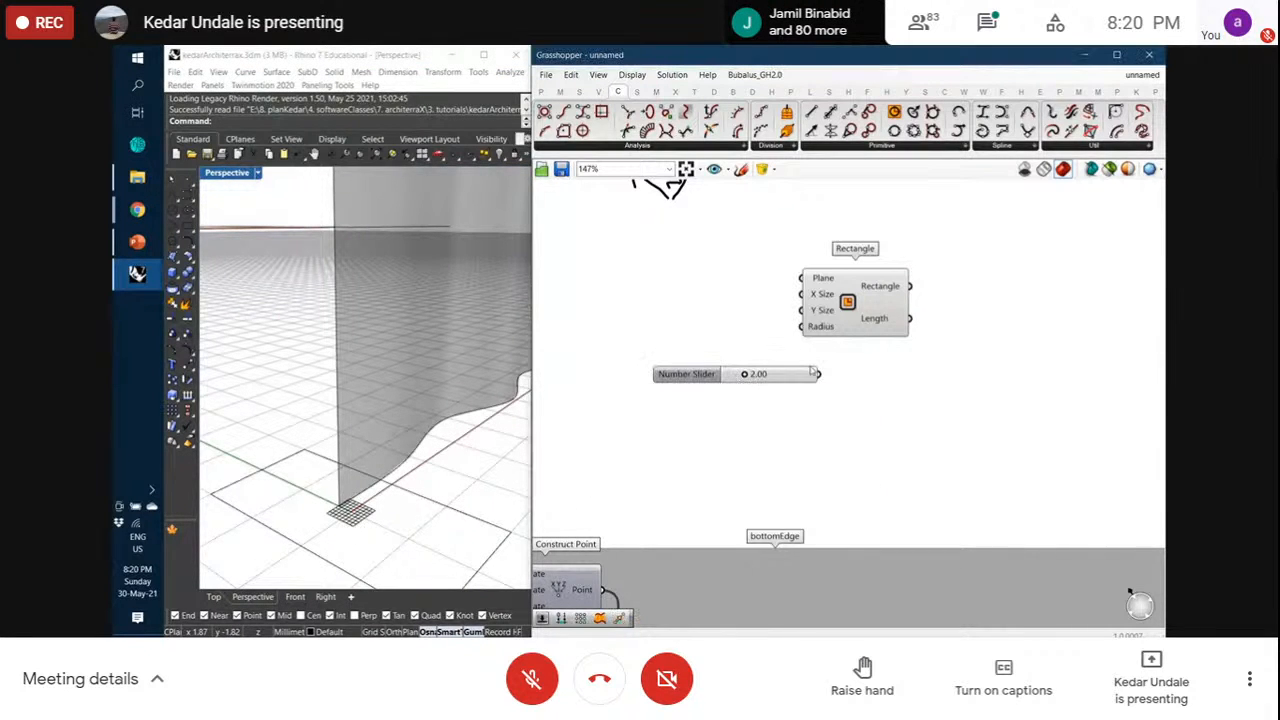
{"action": "left_click_drag", "start_coordinate": [823, 374], "coordinate": [757, 398]}
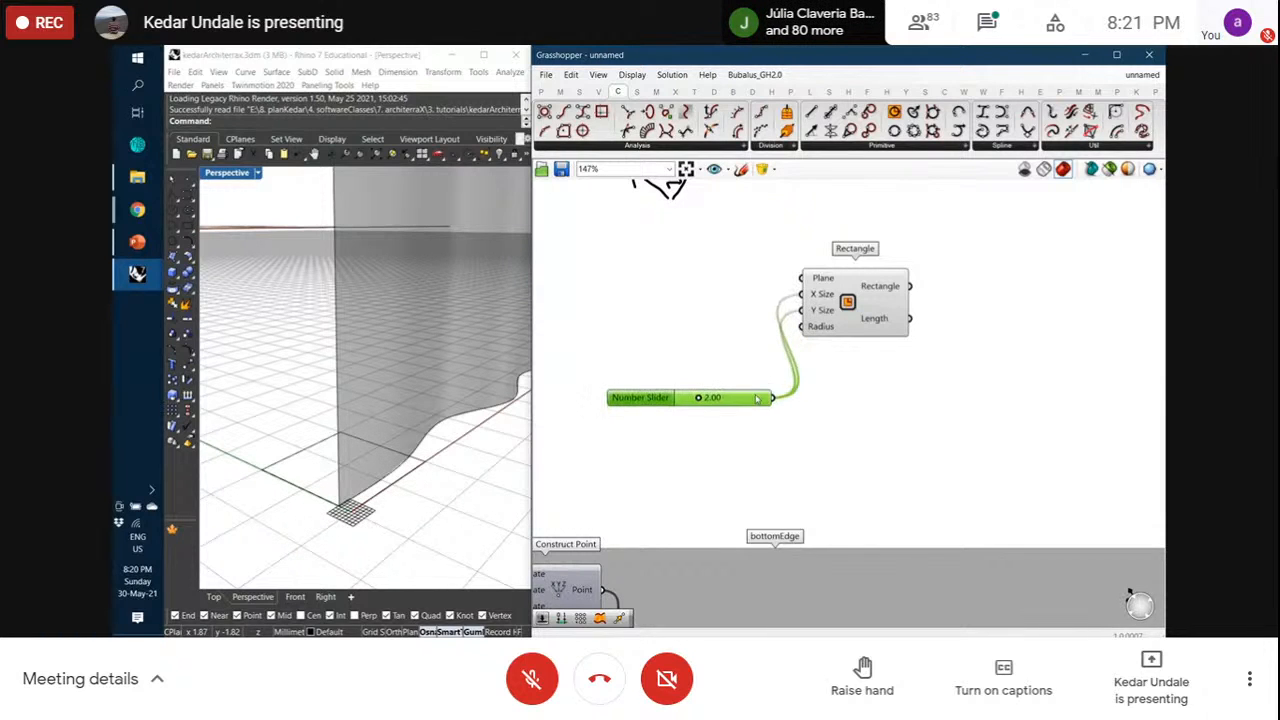
{"action": "left_click", "coordinate": [822, 312]}
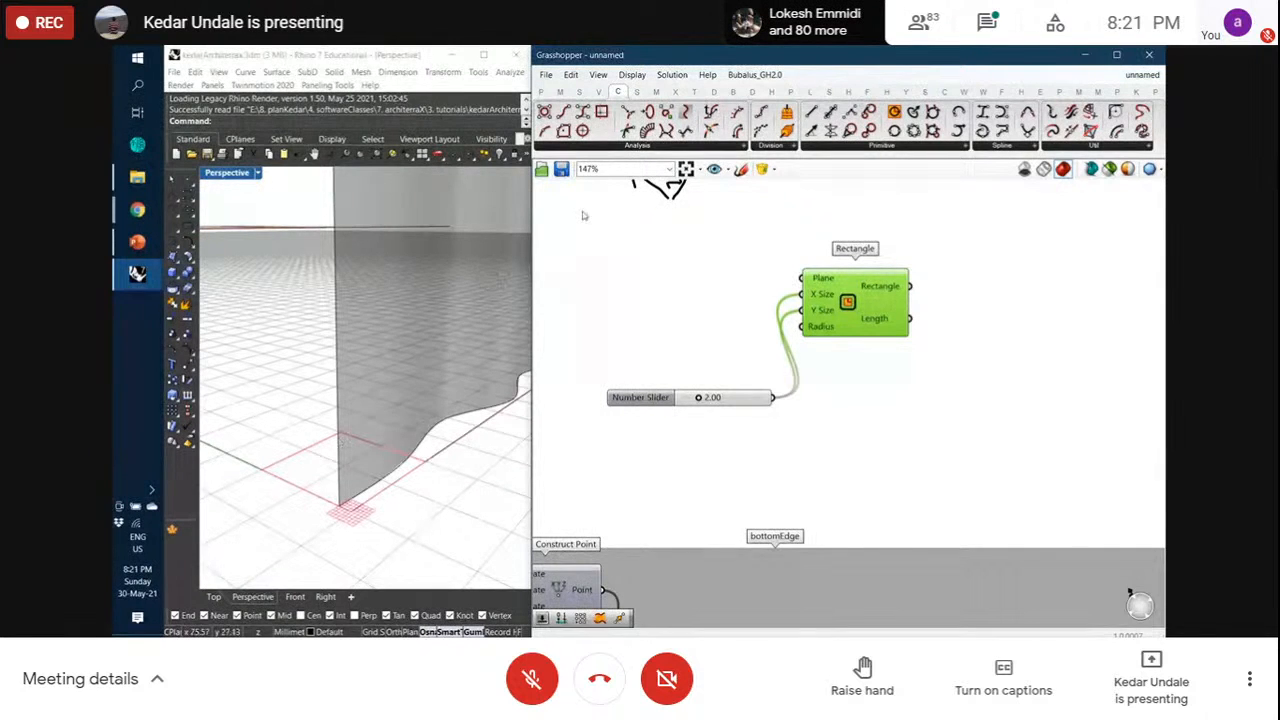
{"action": "left_click", "coordinate": [598, 91]}
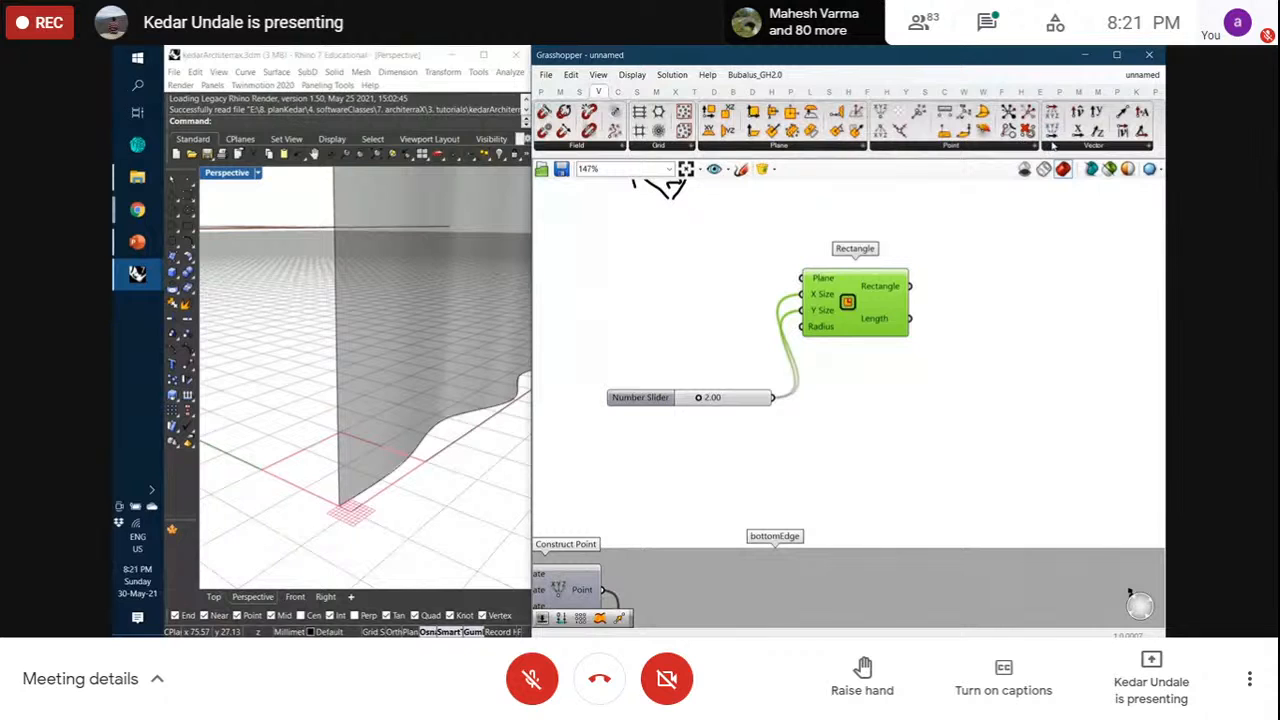
Add an XZ Plane component and wire it into the Rectangle's Plane input
{"action": "left_click", "coordinate": [790, 146]}
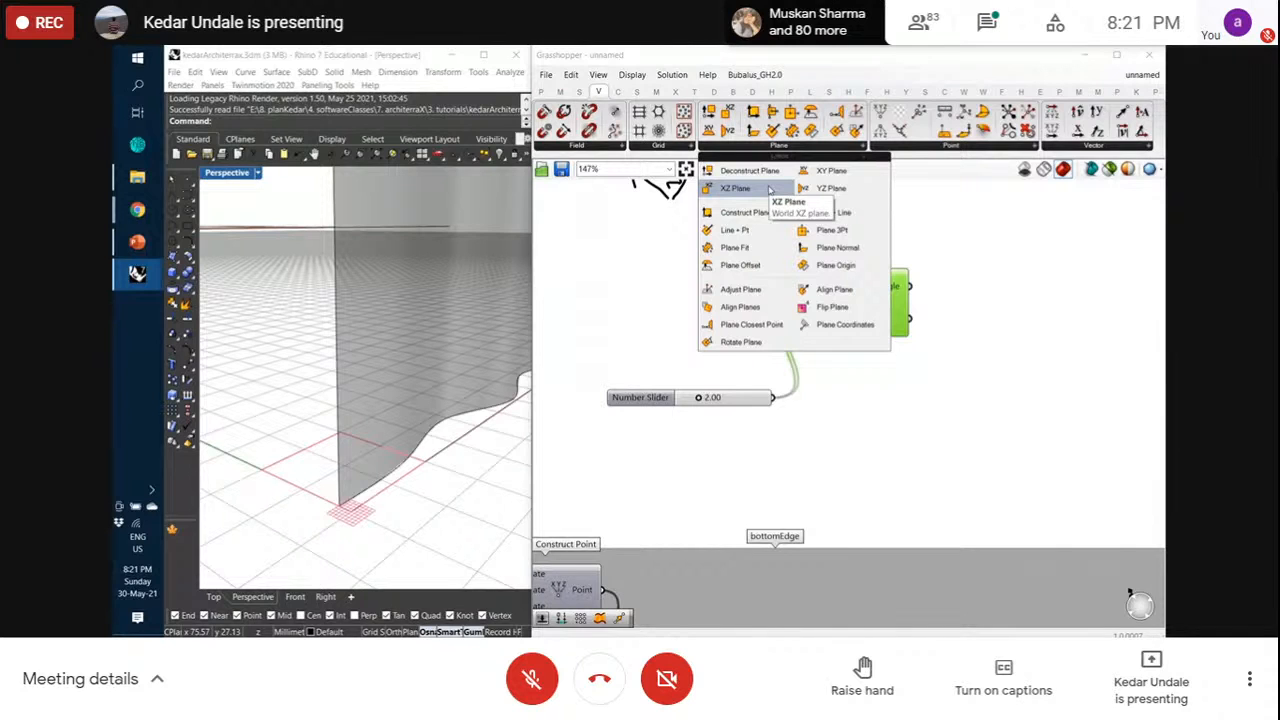
{"action": "left_click", "coordinate": [770, 189]}
{"action": "left_click", "coordinate": [694, 270]}
{"action": "left_click_drag", "start_coordinate": [738, 273], "coordinate": [800, 280]}
{"action": "left_click_drag", "start_coordinate": [690, 275], "coordinate": [714, 280]}
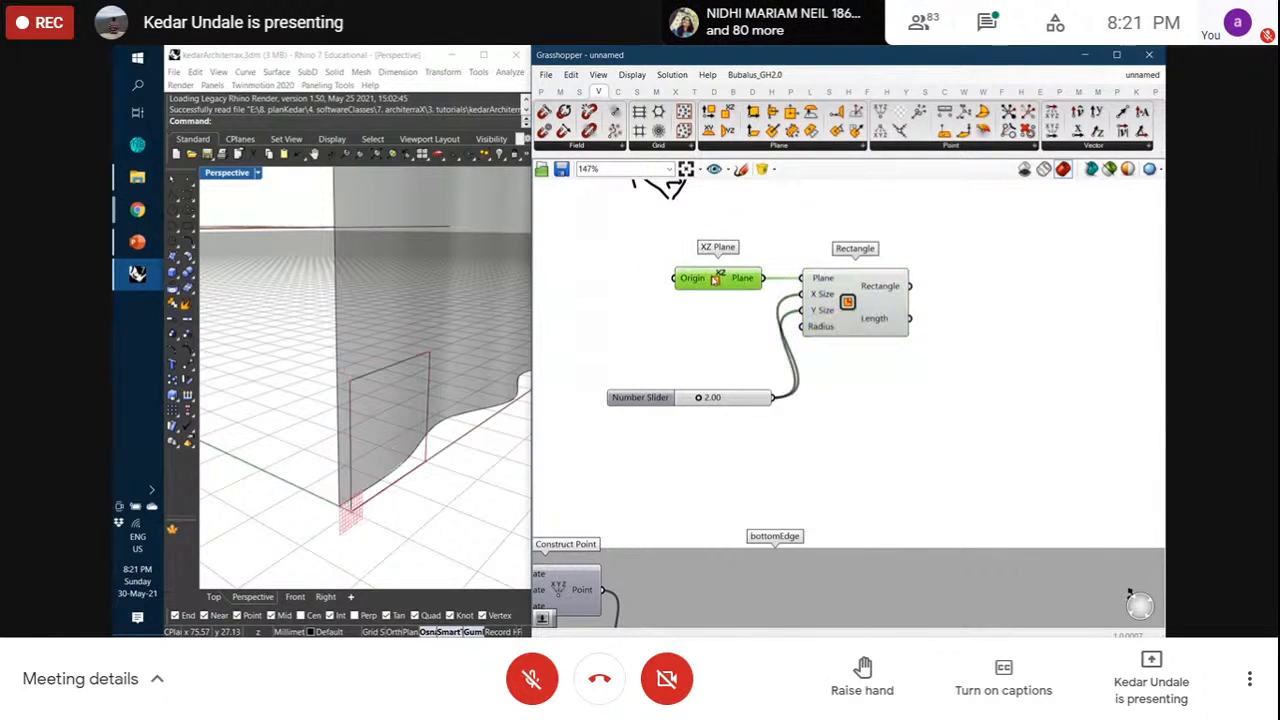
{"action": "left_click", "coordinate": [842, 295]}
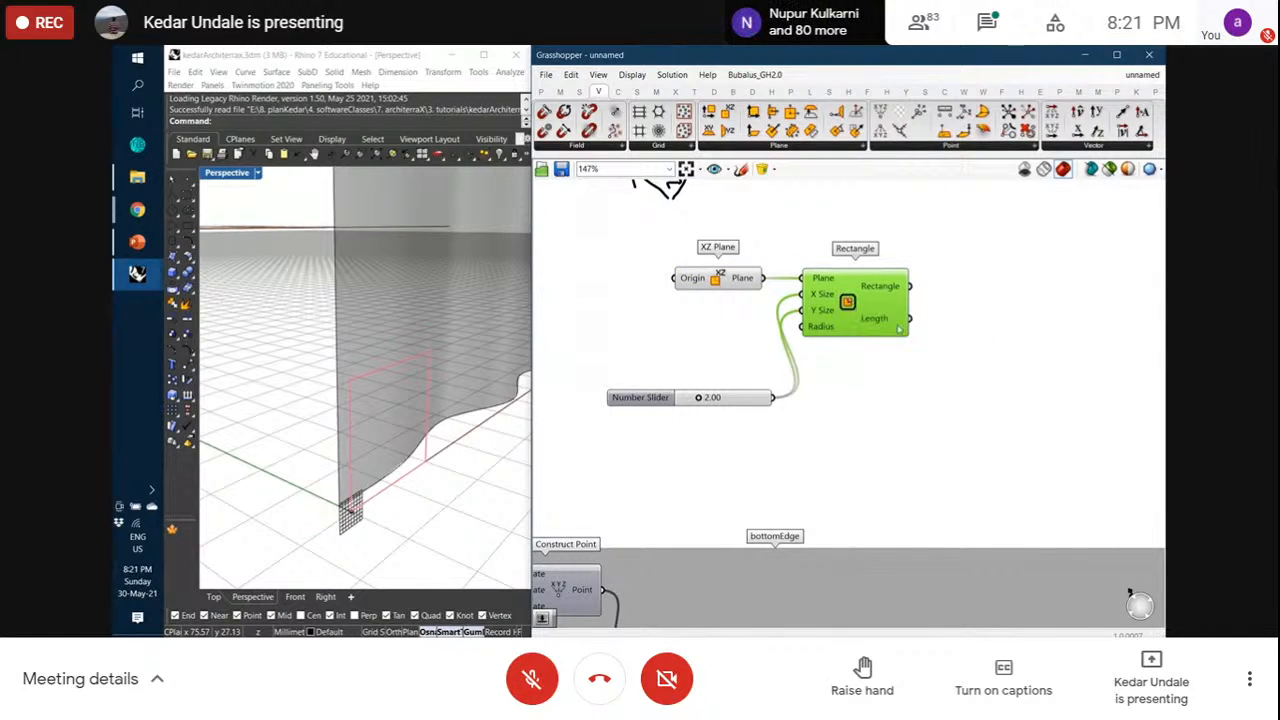
{"action": "right_click_drag", "start_coordinate": [931, 337], "coordinate": [898, 340]}
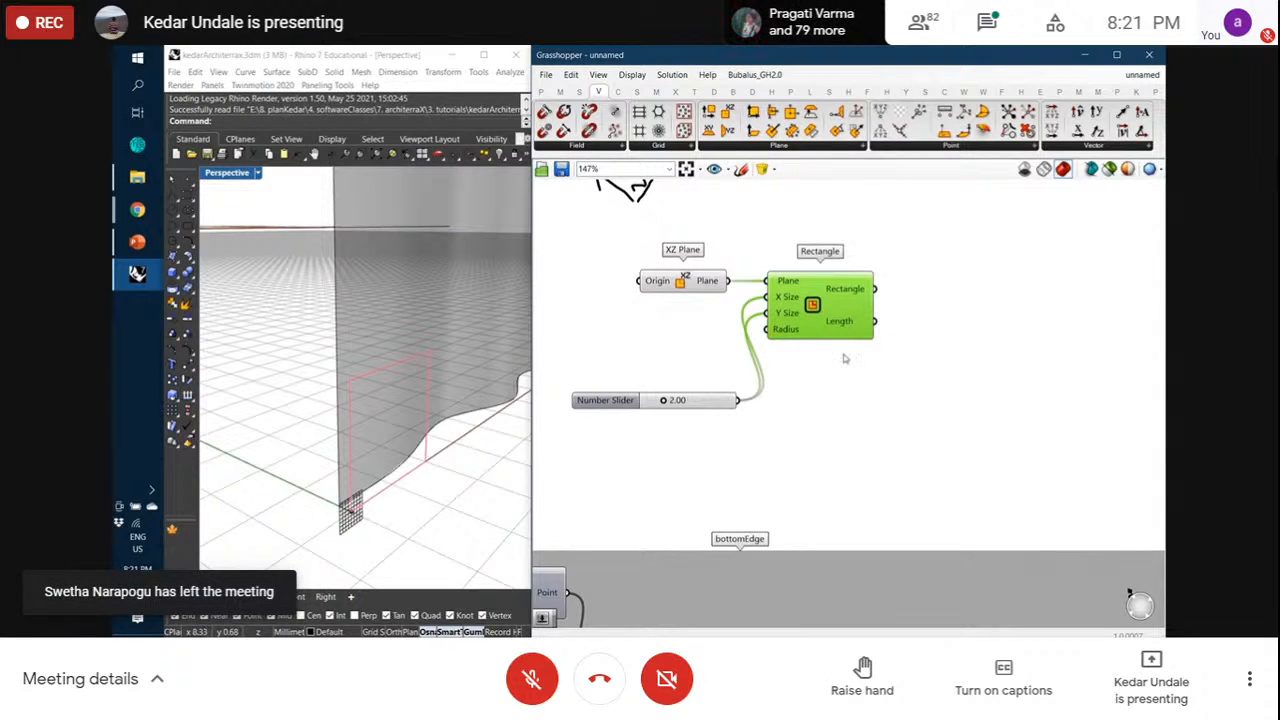
{"action": "right_click_drag", "start_coordinate": [888, 351], "coordinate": [856, 371]}
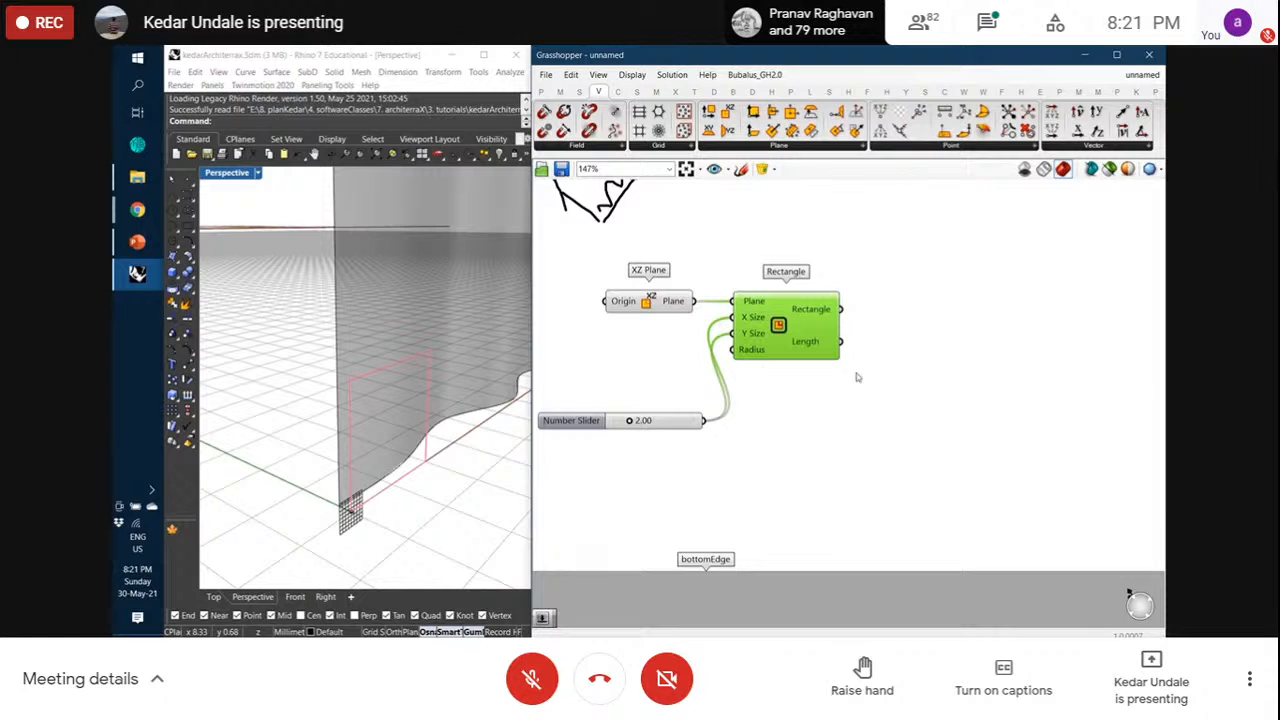
{"action": "left_click", "coordinate": [741, 169]}
Sketch a rectangle nested inside another rectangle on the canvas
{"action": "scroll", "coordinate": [817, 346], "scroll_direction": "down", "scroll_amount": 1}
{"action": "right_click_drag", "start_coordinate": [829, 406], "coordinate": [836, 462]}
{"action": "scroll", "coordinate": [843, 273], "scroll_direction": "up", "scroll_amount": 1}
{"action": "mouse_move", "coordinate": [848, 253]}
{"action": "left_mouse_down"}
{"action": "mouse_move", "coordinate": [861, 337]}
{"action": "mouse_move", "coordinate": [920, 250]}
{"action": "mouse_move", "coordinate": [915, 328]}
{"action": "mouse_move", "coordinate": [861, 335]}
{"action": "left_mouse_up"}
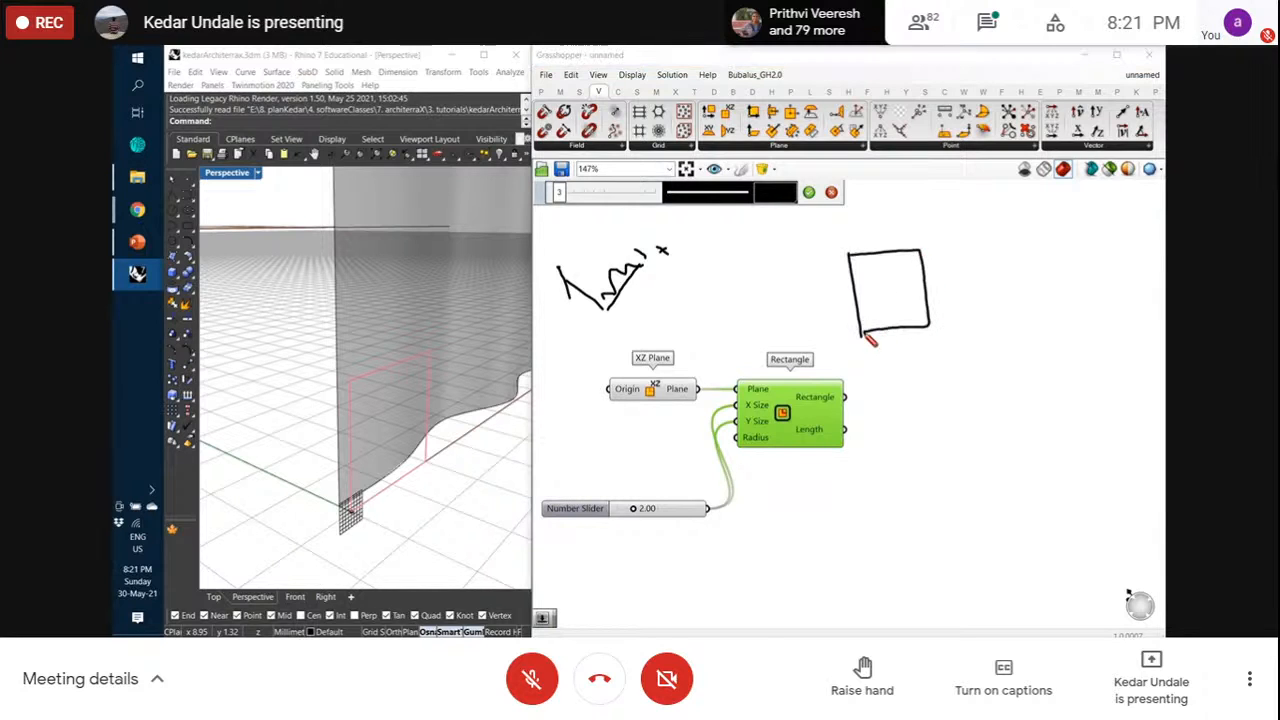
{"action": "mouse_move", "coordinate": [869, 272]}
{"action": "left_mouse_down"}
{"action": "mouse_move", "coordinate": [870, 315]}
{"action": "mouse_move", "coordinate": [915, 320]}
{"action": "mouse_move", "coordinate": [922, 268]}
{"action": "mouse_move", "coordinate": [870, 269]}
{"action": "left_mouse_up"}
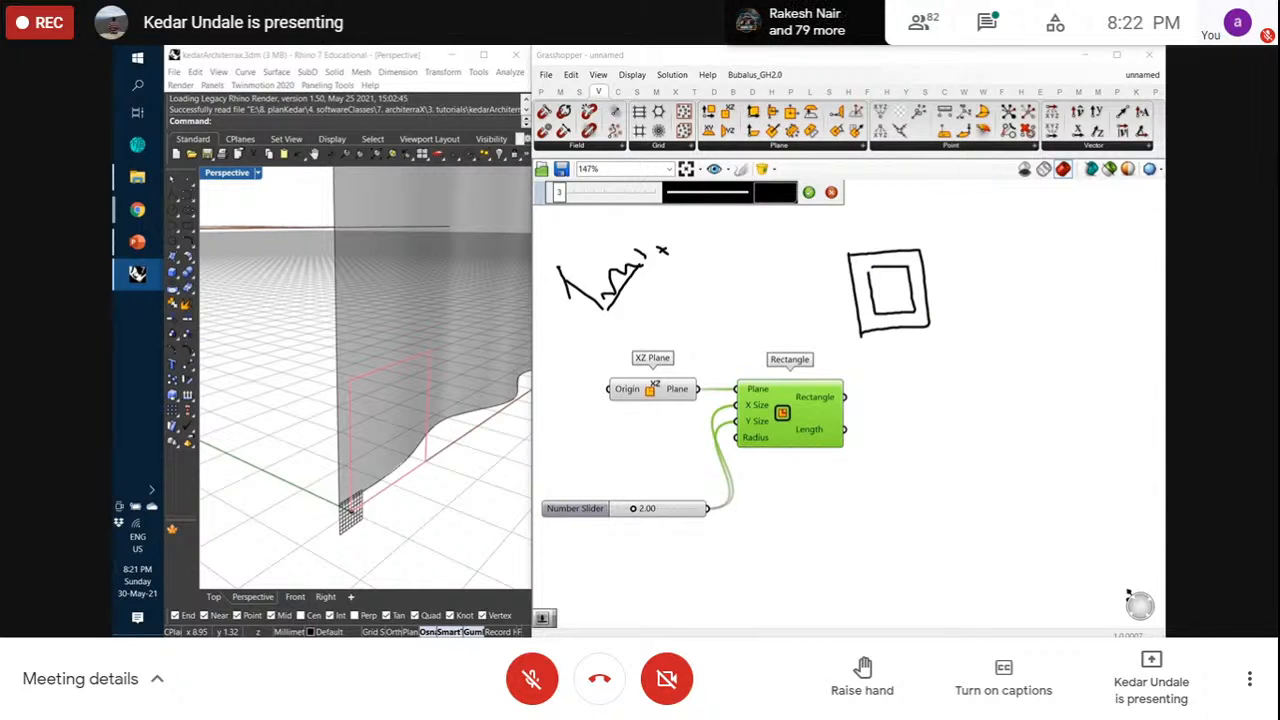
{"action": "left_click_drag", "start_coordinate": [847, 257], "coordinate": [884, 330]}
{"action": "mouse_move", "coordinate": [908, 333]}
{"action": "left_mouse_down"}
{"action": "mouse_move", "coordinate": [870, 272]}
{"action": "mouse_move", "coordinate": [915, 262]}
{"action": "mouse_move", "coordinate": [929, 323]}
{"action": "mouse_move", "coordinate": [918, 260]}
{"action": "mouse_move", "coordinate": [960, 209]}
{"action": "mouse_move", "coordinate": [946, 248]}
{"action": "mouse_move", "coordinate": [922, 258]}
{"action": "left_mouse_up"}
Extend the sketch into a box with dashed hidden edges and keep the drawing
{"action": "mouse_move", "coordinate": [990, 212]}
{"action": "left_mouse_down"}
{"action": "mouse_move", "coordinate": [952, 322]}
{"action": "mouse_move", "coordinate": [934, 328]}
{"action": "left_mouse_up"}
{"action": "left_click_drag", "start_coordinate": [935, 257], "coordinate": [966, 240]}
{"action": "left_click_drag", "start_coordinate": [974, 237], "coordinate": [985, 232]}
{"action": "left_click_drag", "start_coordinate": [941, 292], "coordinate": [974, 264]}
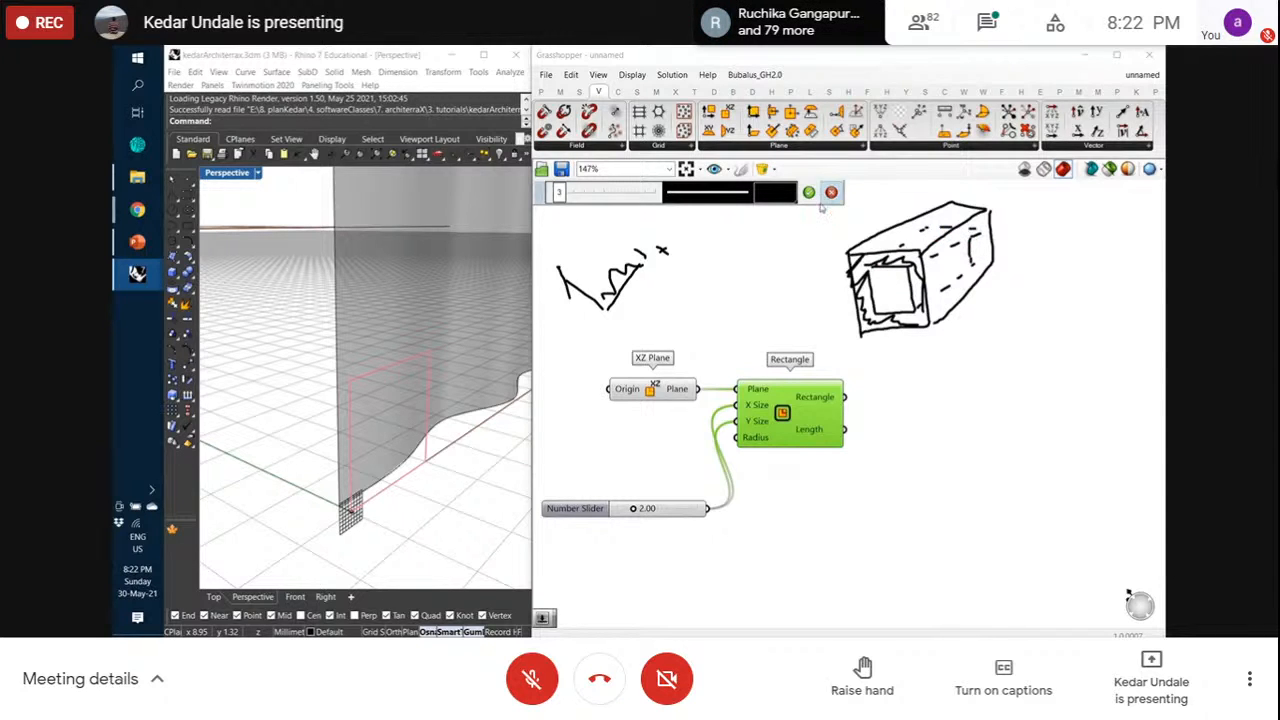
{"action": "left_click", "coordinate": [811, 193]}
{"action": "scroll", "coordinate": [984, 264], "scroll_direction": "down", "scroll_amount": 1}
{"action": "scroll", "coordinate": [855, 424], "scroll_direction": "up", "scroll_amount": 2}
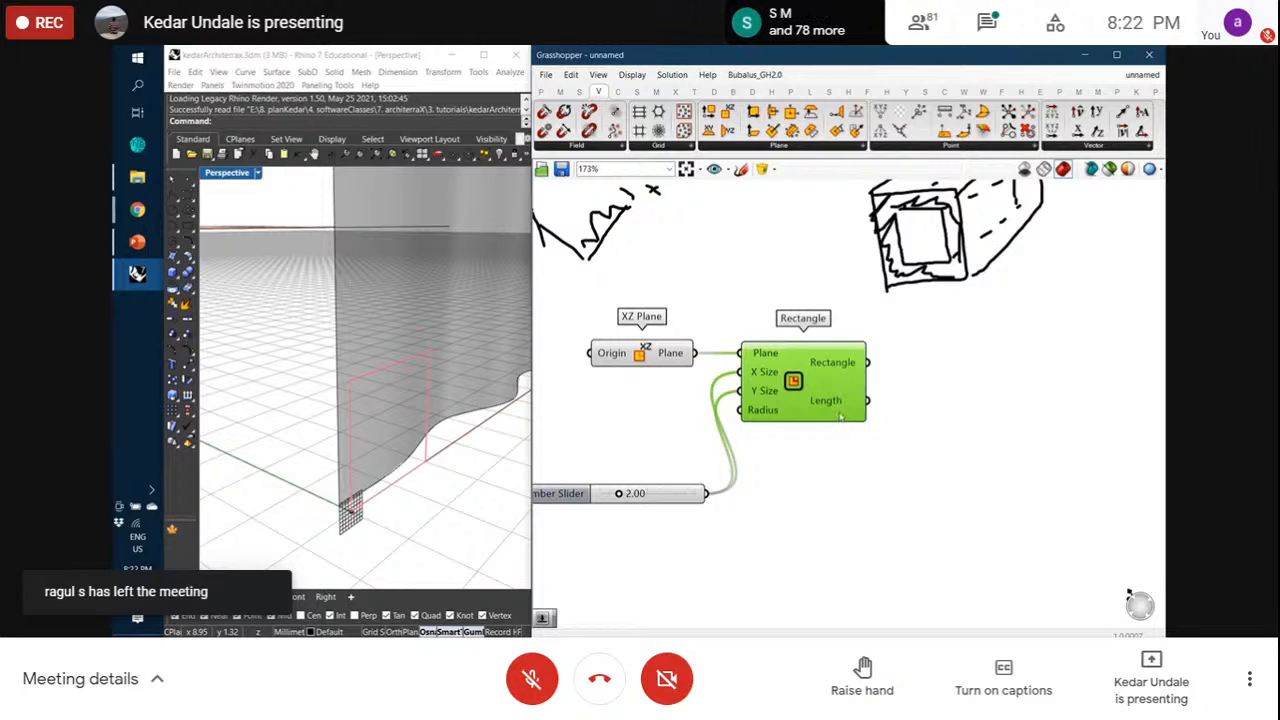
{"action": "left_click", "coordinate": [842, 436]}
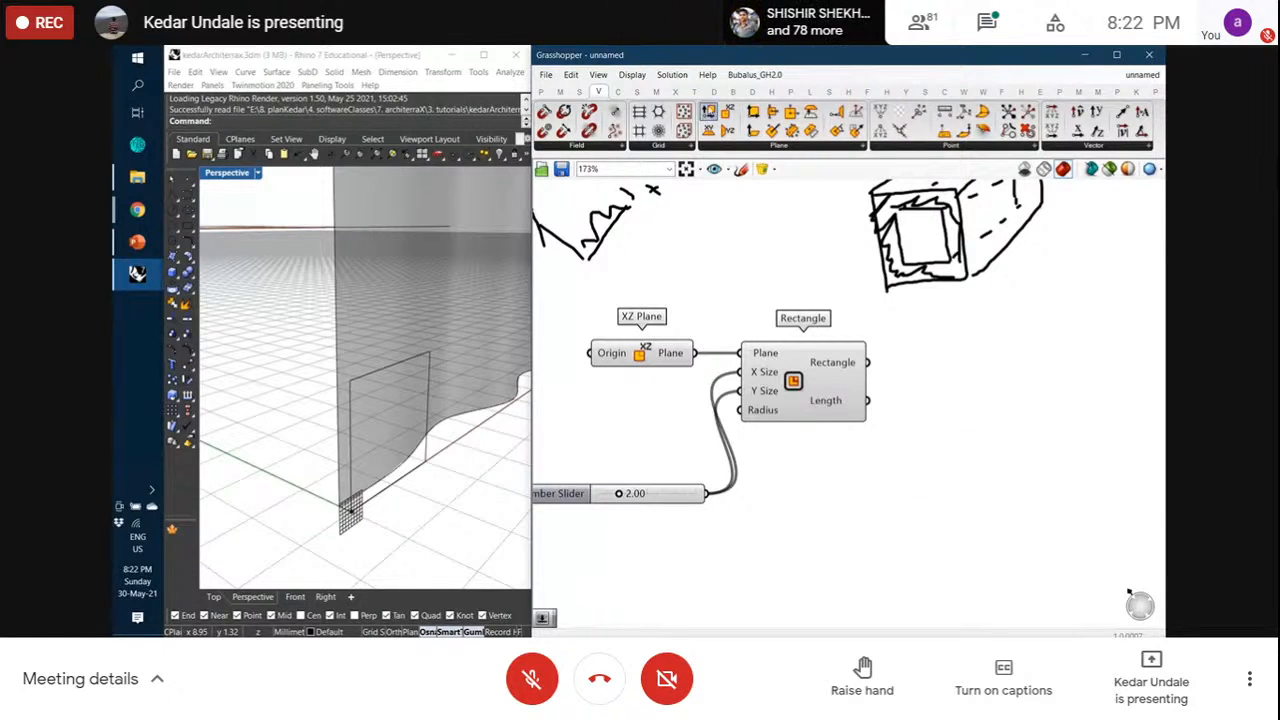
{"action": "left_click", "coordinate": [699, 94]}
{"action": "left_click", "coordinate": [648, 146]}
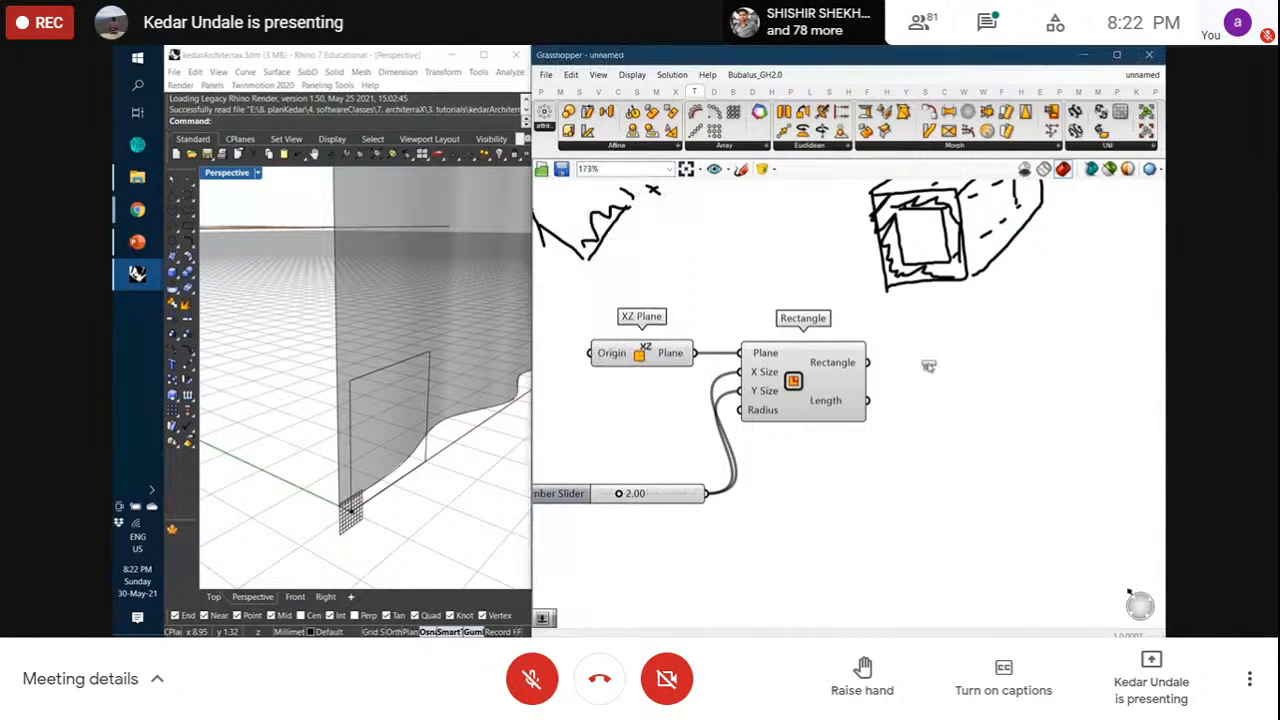
{"action": "left_click_drag", "start_coordinate": [1007, 432], "coordinate": [1030, 440]}
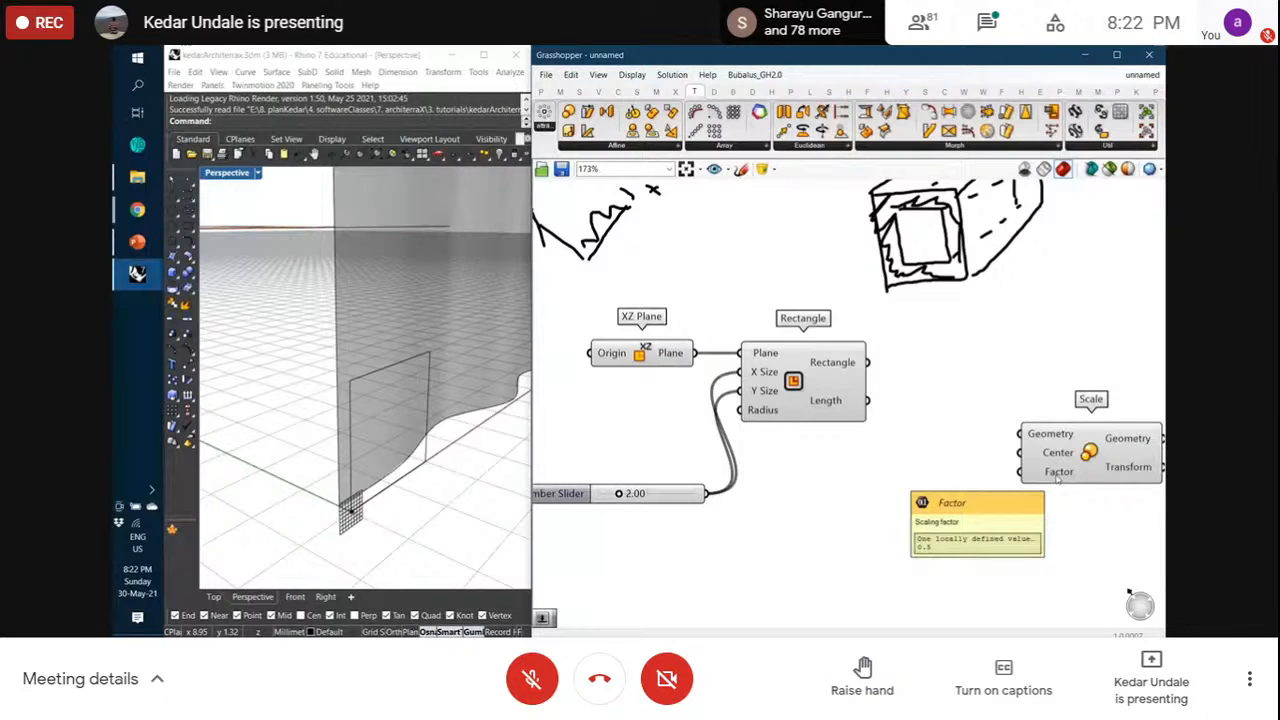
{"action": "double_click", "coordinate": [962, 485]}
{"action": "type", "text": "0.70"}
{"action": "key", "text": "Return"}
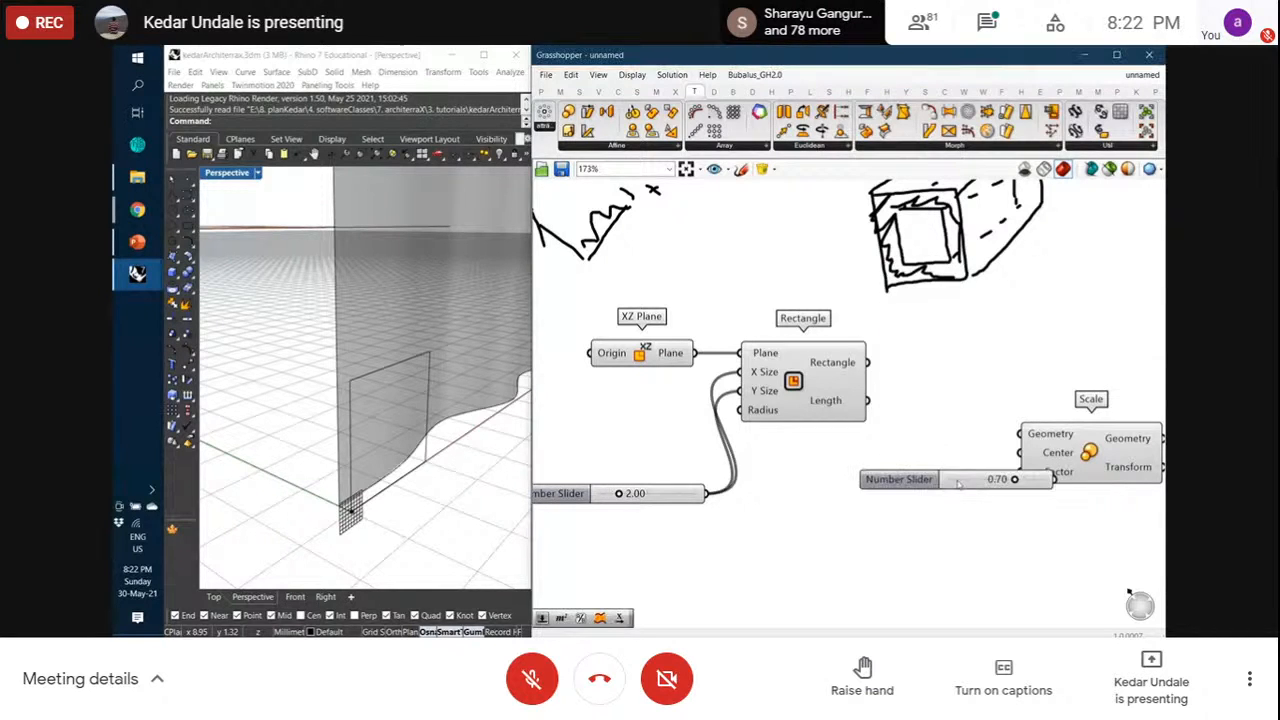
{"action": "mouse_move", "coordinate": [1009, 483]}
{"action": "left_mouse_down"}
{"action": "mouse_move", "coordinate": [948, 483]}
{"action": "mouse_move", "coordinate": [1019, 472]}
{"action": "left_mouse_up"}
{"action": "left_click_drag", "start_coordinate": [934, 483], "coordinate": [936, 472]}
{"action": "left_click", "coordinate": [941, 448]}
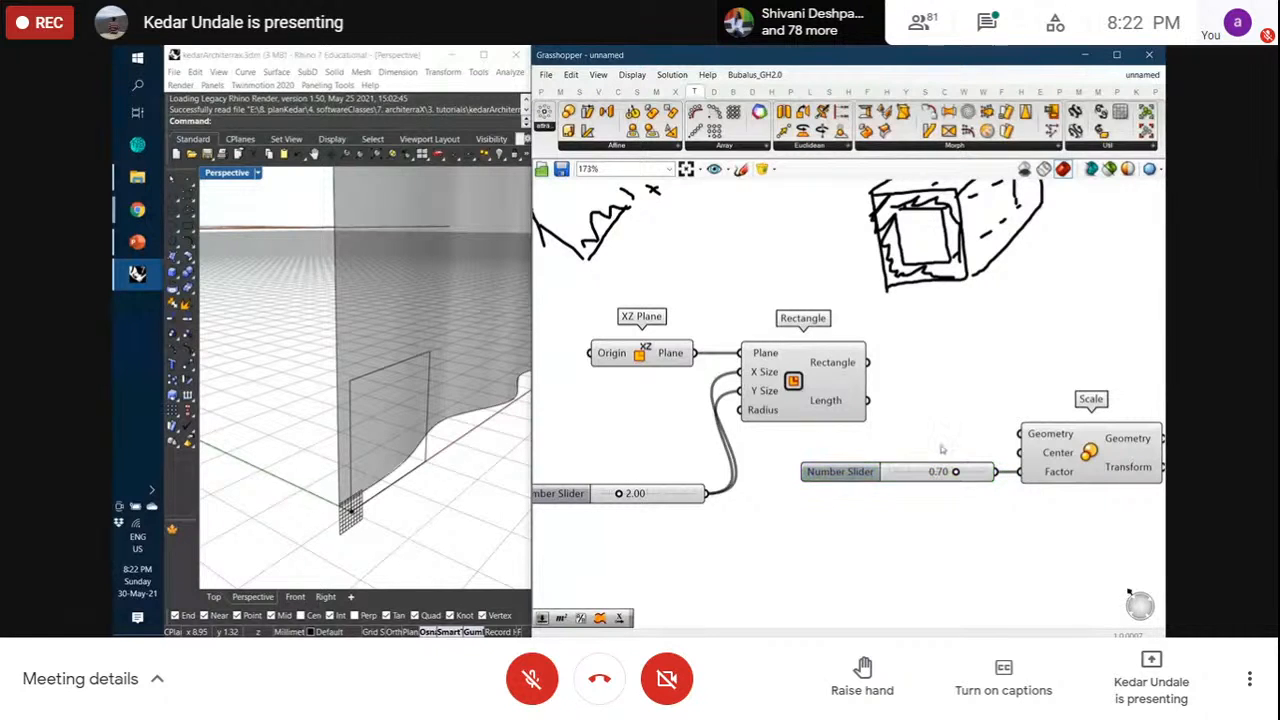
{"action": "left_click_drag", "start_coordinate": [867, 362], "coordinate": [1013, 420]}
{"action": "left_click", "coordinate": [1084, 446]}
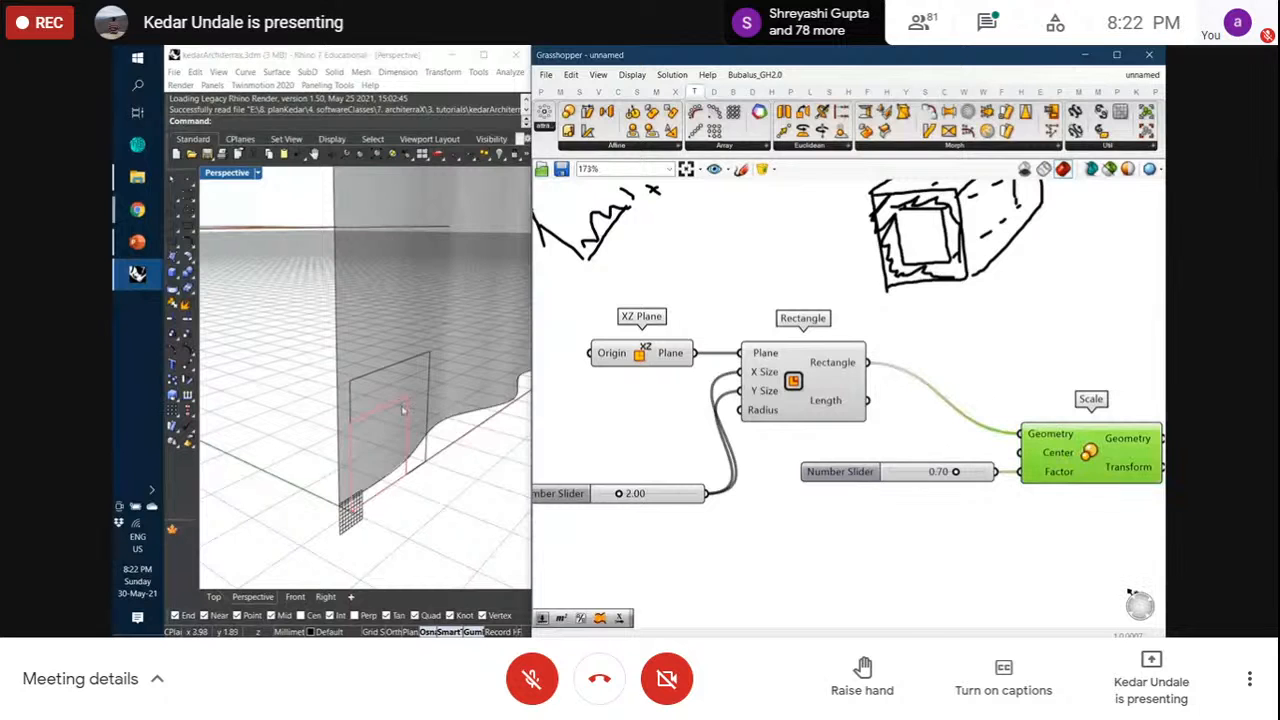
{"action": "scroll", "coordinate": [386, 420], "scroll_direction": "up", "scroll_amount": 3}
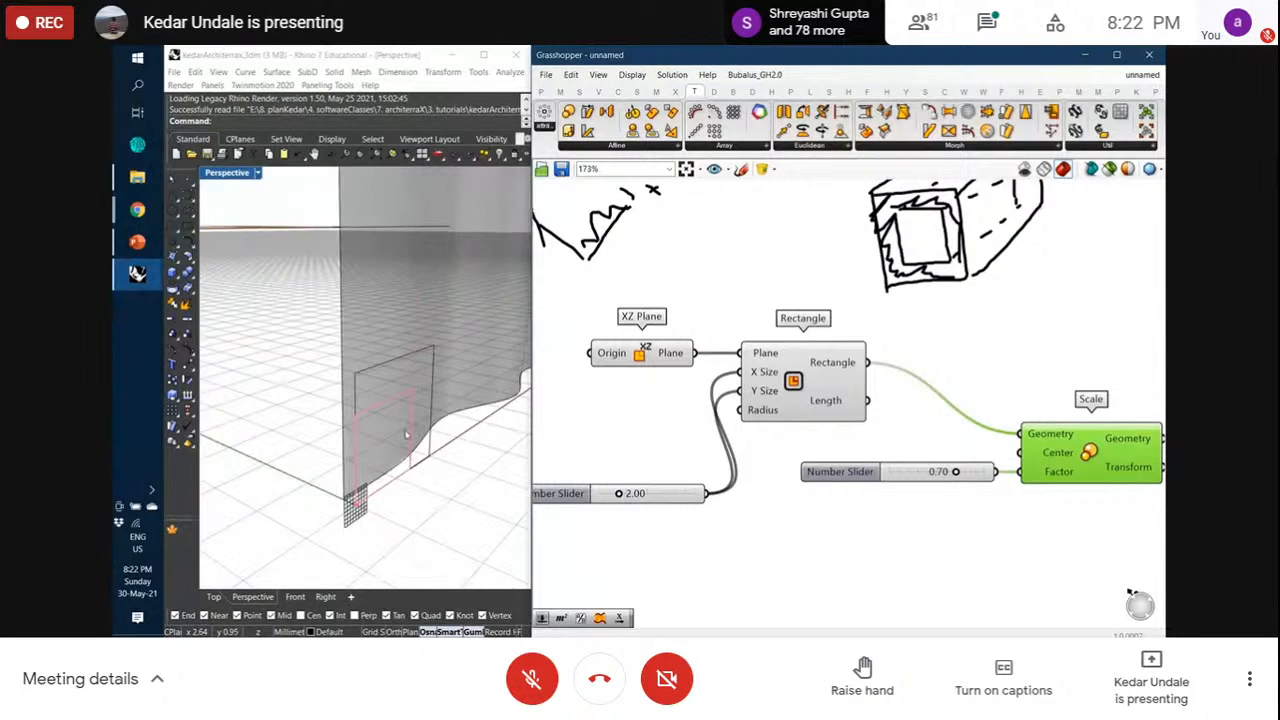
{"action": "scroll", "coordinate": [395, 418], "scroll_direction": "up", "scroll_amount": 3}
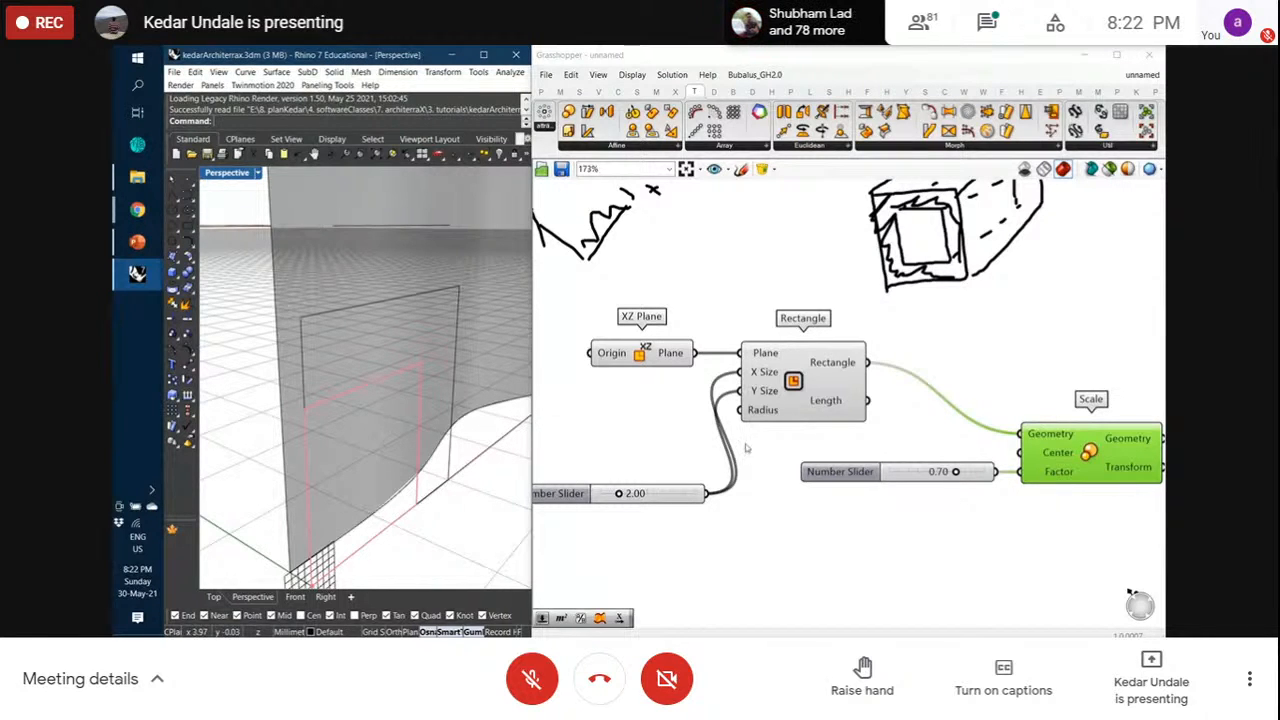
{"action": "left_click", "coordinate": [1028, 410]}
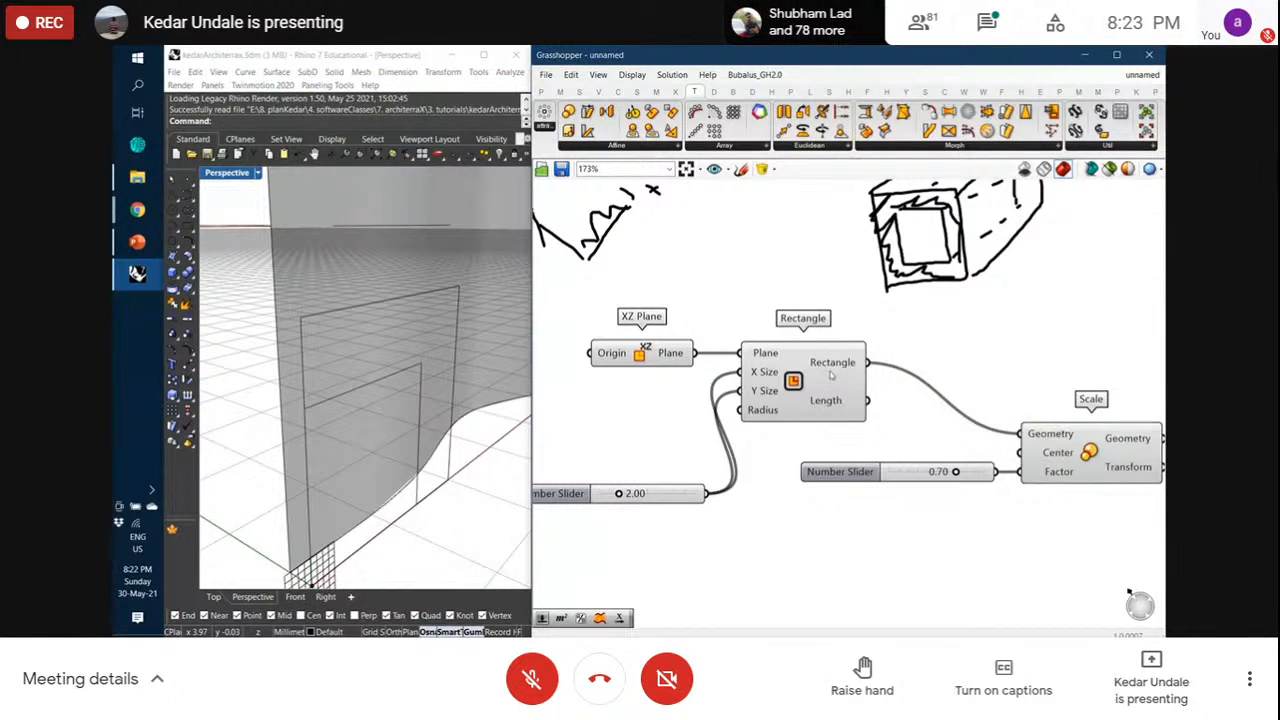
{"action": "mouse_move", "coordinate": [829, 371]}
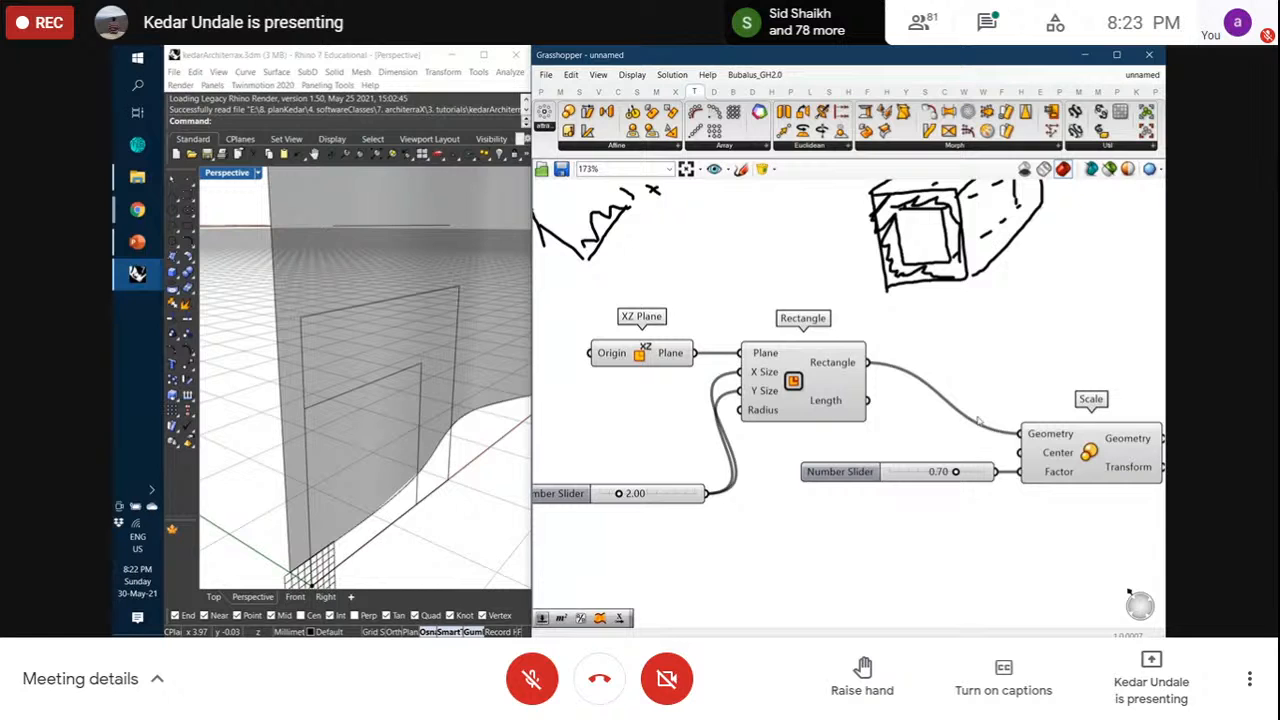
Add an Area component from the Surface Analysis panel and move the box sketch aside
{"action": "left_click", "coordinate": [637, 93]}
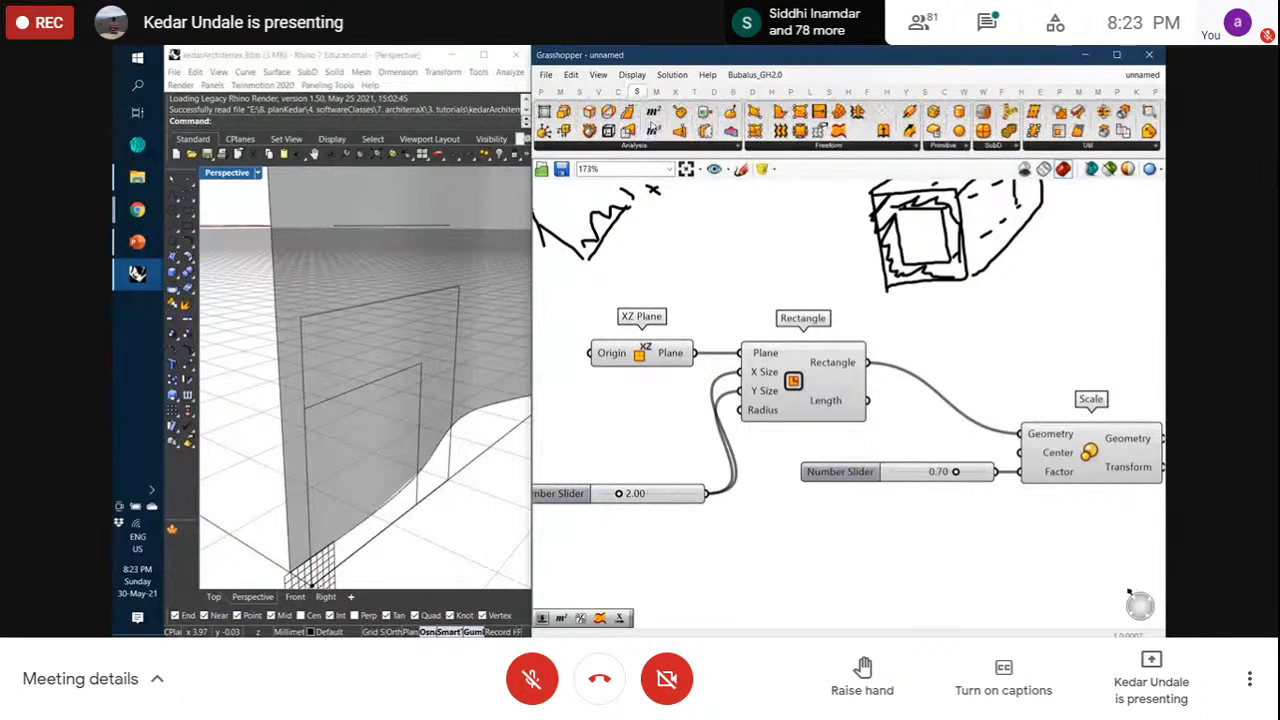
{"action": "mouse_move", "coordinate": [652, 118]}
{"action": "left_mouse_down"}
{"action": "mouse_move", "coordinate": [888, 392]}
{"action": "mouse_move", "coordinate": [927, 464]}
{"action": "mouse_move", "coordinate": [934, 535]}
{"action": "mouse_move", "coordinate": [952, 330]}
{"action": "left_mouse_up"}
{"action": "scroll", "coordinate": [899, 380], "scroll_direction": "down", "scroll_amount": 3}
{"action": "scroll", "coordinate": [940, 310], "scroll_direction": "up", "scroll_amount": 2}
{"action": "left_click_drag", "start_coordinate": [899, 287], "coordinate": [978, 206]}
{"action": "left_click", "coordinate": [1123, 357]}
{"action": "scroll", "coordinate": [1021, 459], "scroll_direction": "up", "scroll_amount": 1}
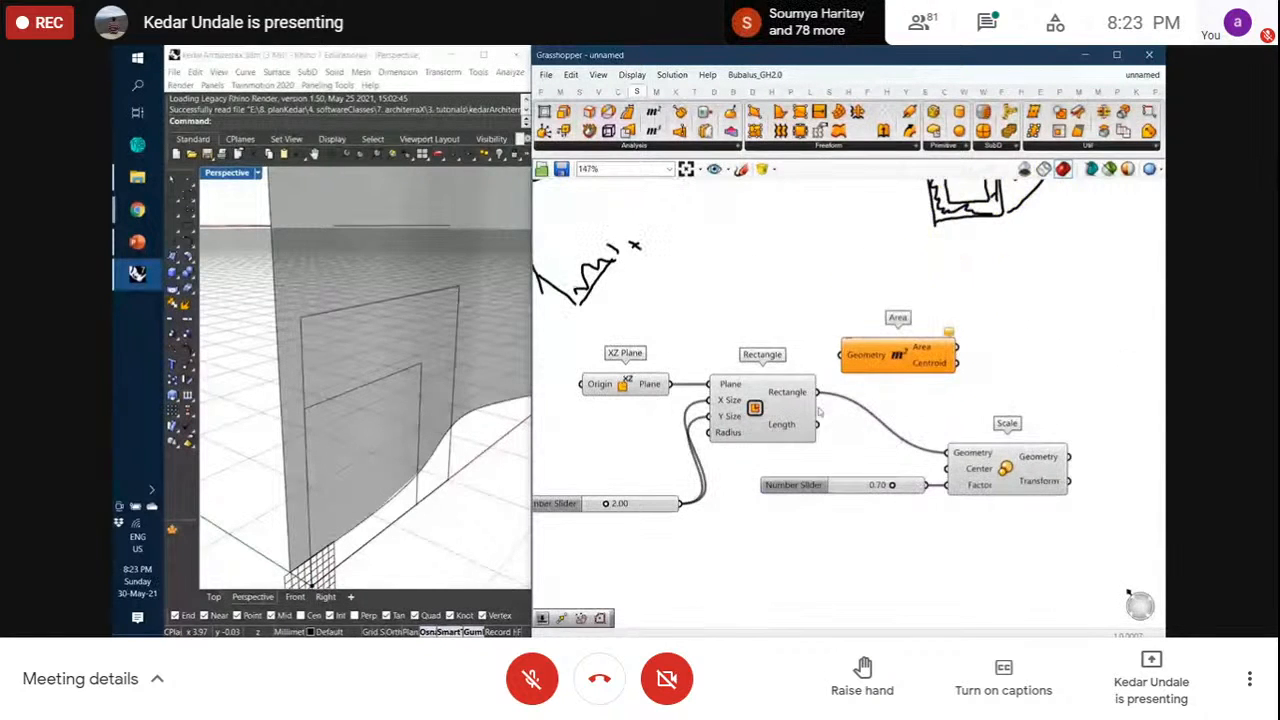
Feed the Rectangle into Area and wire its Centroid into Scale's Center
{"action": "left_click_drag", "start_coordinate": [816, 392], "coordinate": [833, 343]}
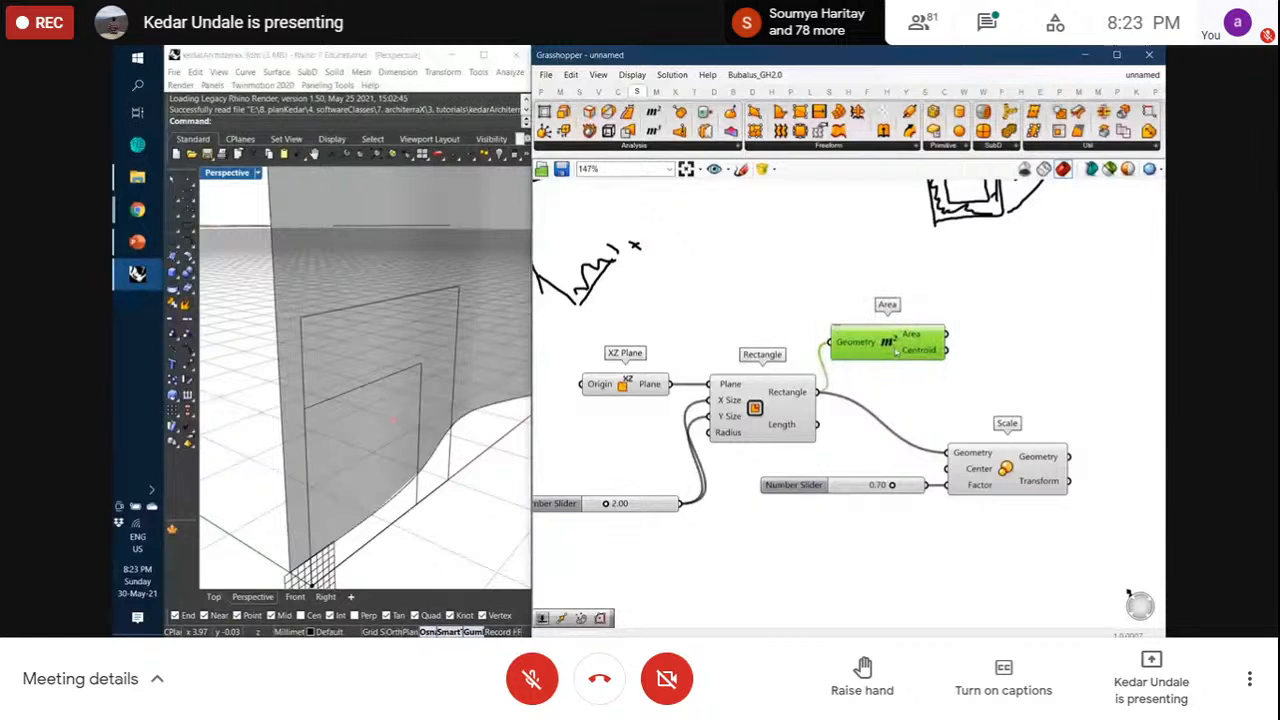
{"action": "left_click_drag", "start_coordinate": [952, 353], "coordinate": [948, 468]}
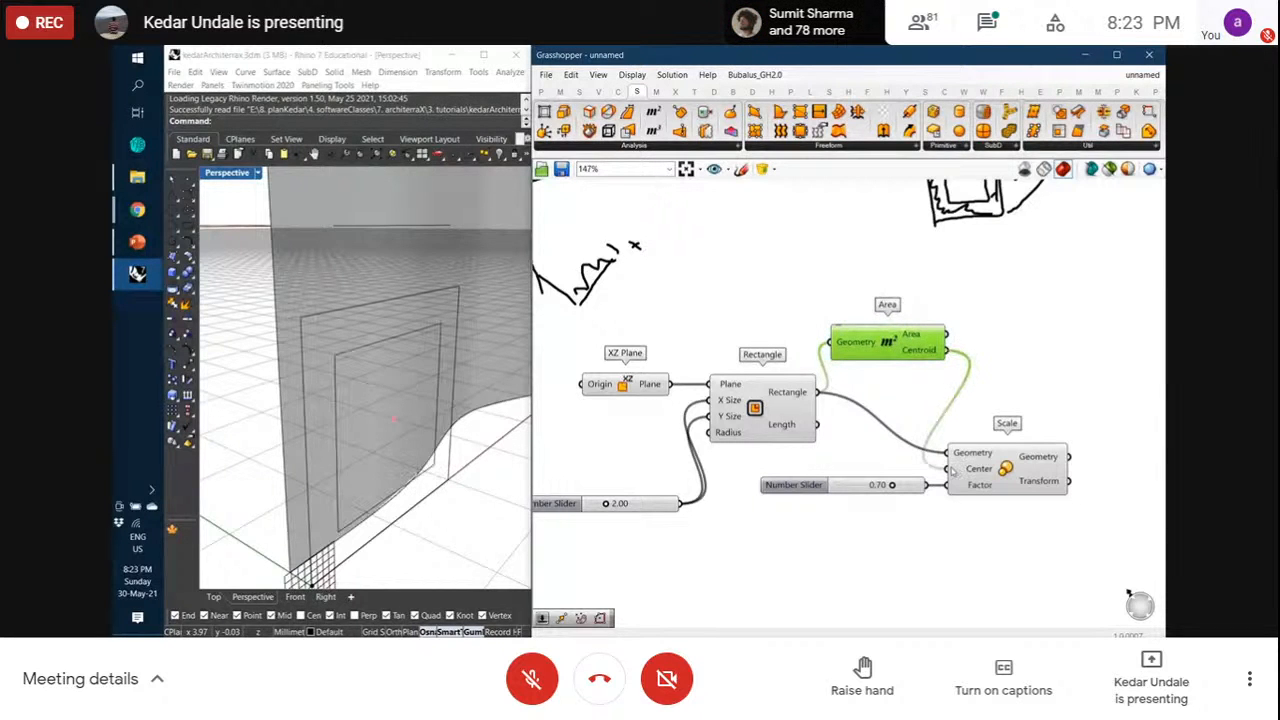
{"action": "left_click", "coordinate": [989, 404]}
{"action": "right_click_drag", "start_coordinate": [352, 366], "coordinate": [324, 343]}
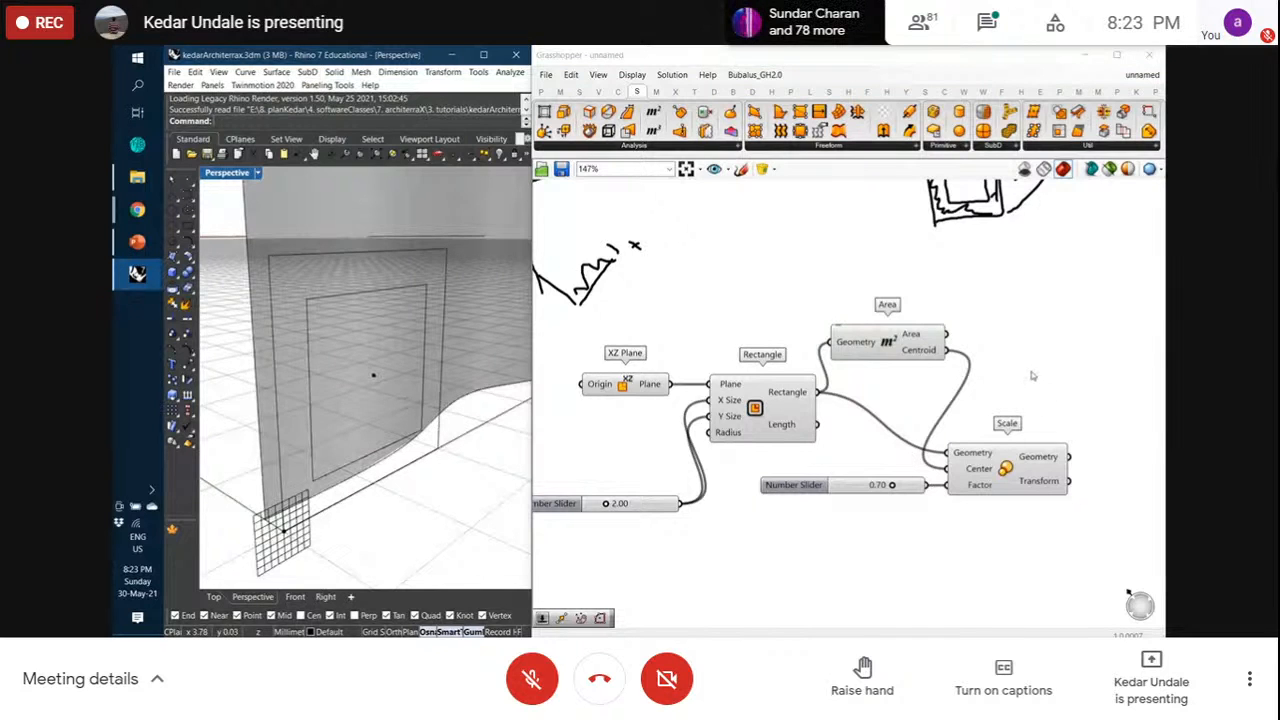
{"action": "mouse_move", "coordinate": [1033, 375]}
{"action": "right_mouse_down"}
{"action": "mouse_move", "coordinate": [943, 369]}
{"action": "mouse_move", "coordinate": [928, 415]}
{"action": "right_mouse_up"}
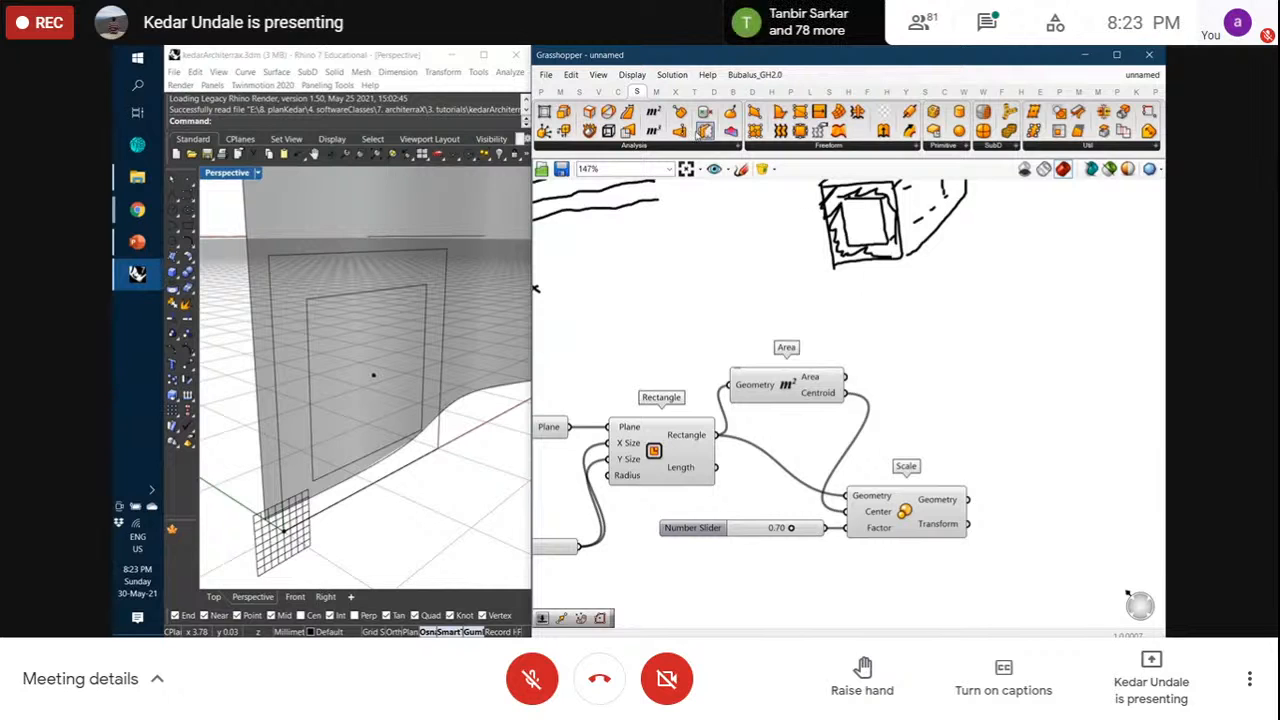
Add a Ruled Surface with the original Rectangle as Curve A and the scaled copy as Curve B
{"action": "left_click", "coordinate": [617, 92]}
{"action": "left_click", "coordinate": [636, 91]}
{"action": "left_click", "coordinate": [816, 148]}
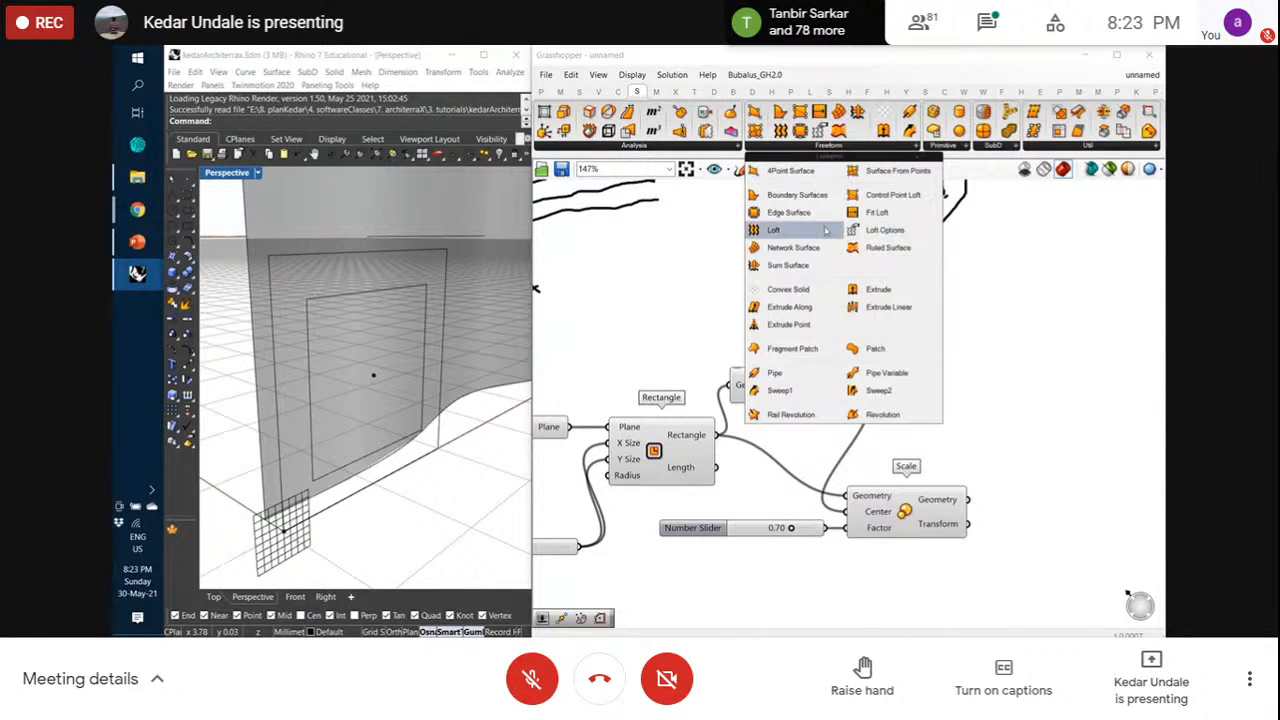
{"action": "left_click", "coordinate": [885, 247]}
{"action": "left_click", "coordinate": [1045, 453]}
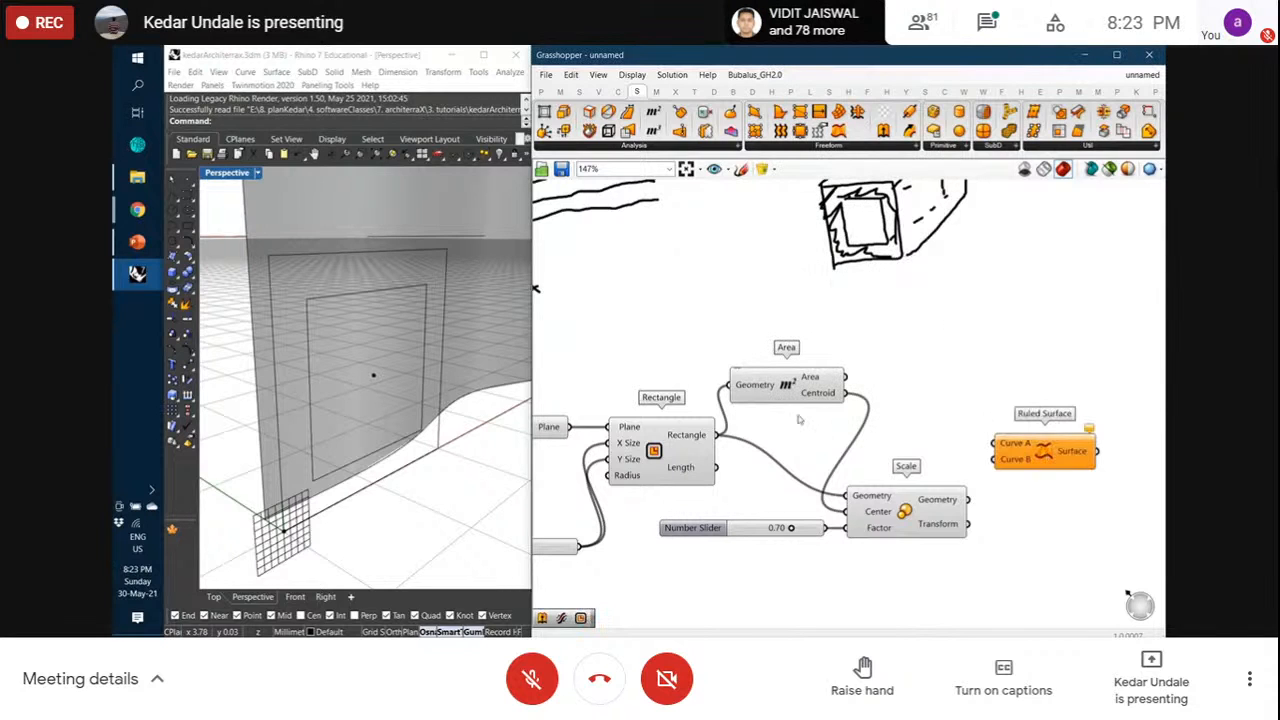
{"action": "left_click_drag", "start_coordinate": [716, 434], "coordinate": [994, 443]}
{"action": "left_click_drag", "start_coordinate": [968, 499], "coordinate": [1031, 458]}
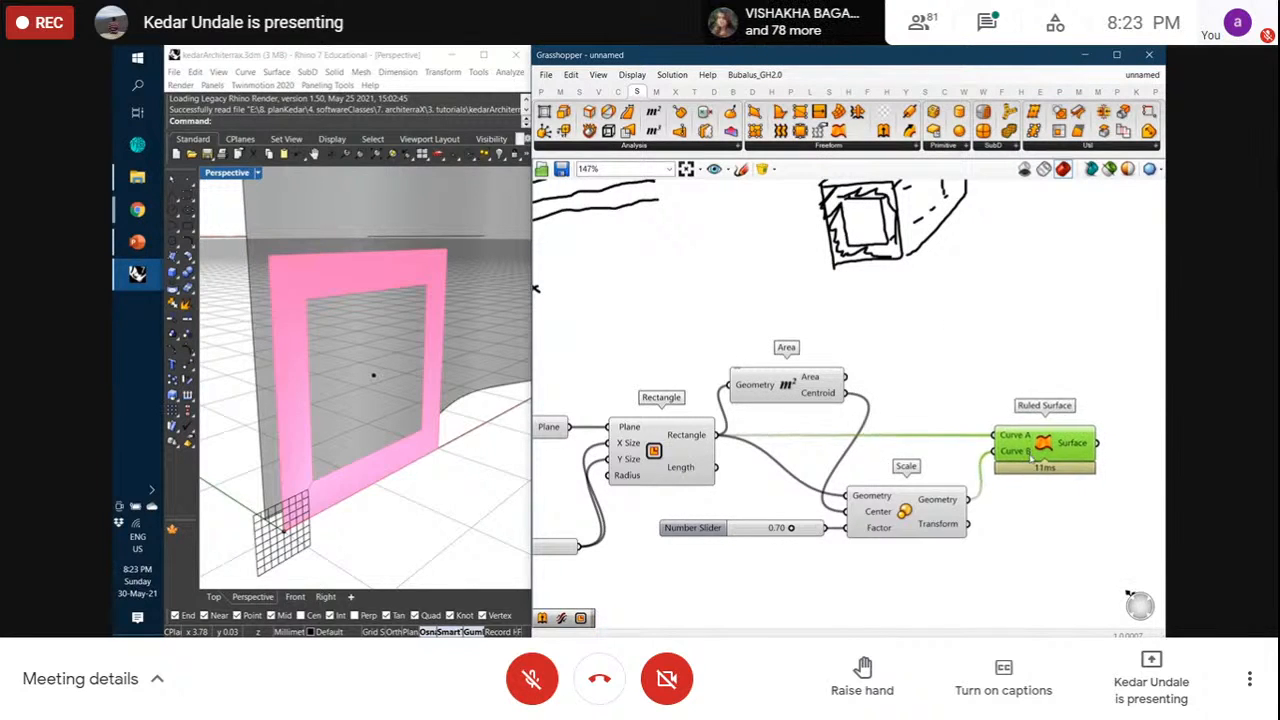
Inspect the flat square frame in Rhino's top and perspective views, then tidy the canvas
{"action": "mouse_move", "coordinate": [371, 374]}
{"action": "right_mouse_down"}
{"action": "mouse_move", "coordinate": [443, 363]}
{"action": "mouse_move", "coordinate": [337, 363]}
{"action": "mouse_move", "coordinate": [347, 376]}
{"action": "right_mouse_up"}
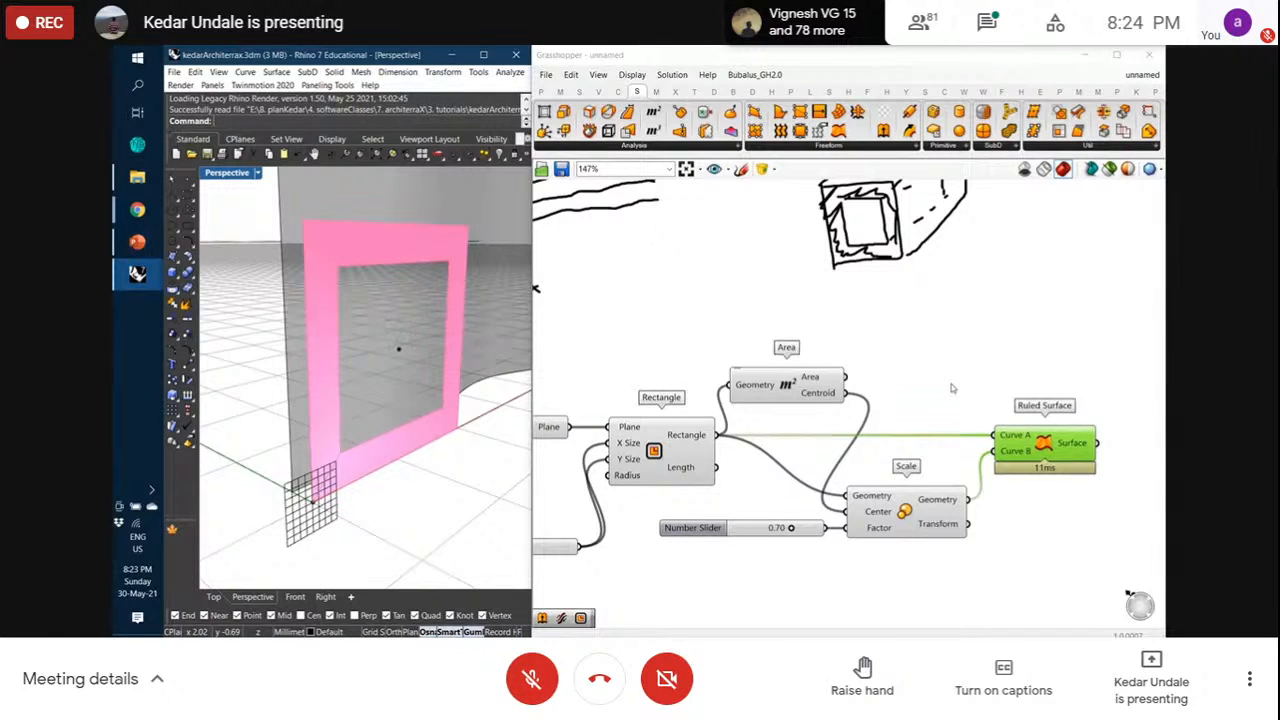
{"action": "left_click", "coordinate": [213, 596]}
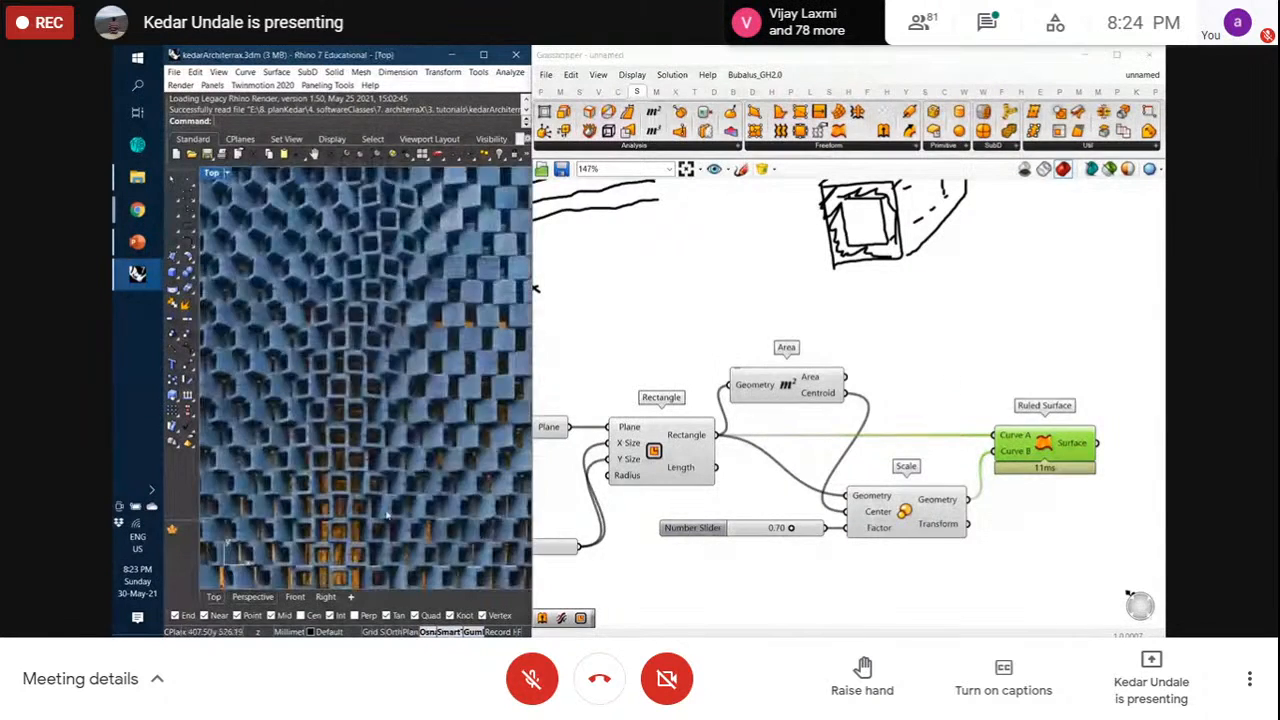
{"action": "left_click", "coordinate": [262, 596]}
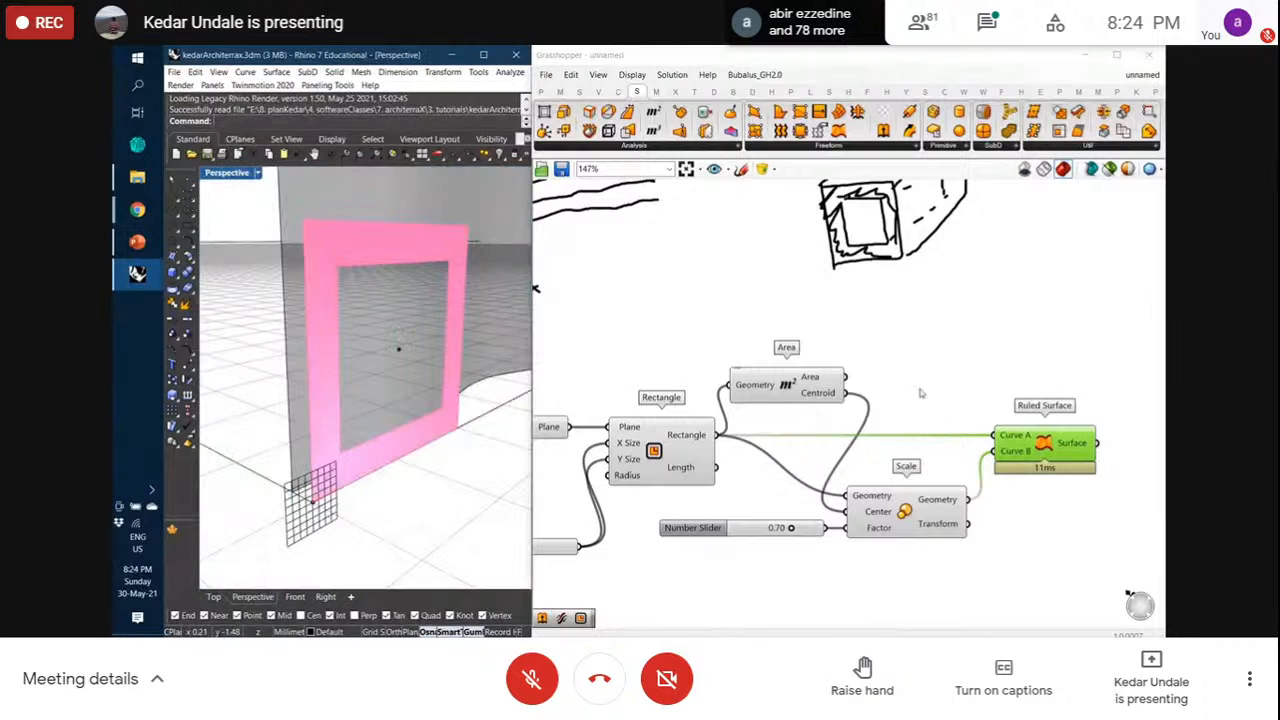
{"action": "scroll", "coordinate": [921, 393], "scroll_direction": "down", "scroll_amount": 1}
{"action": "left_click_drag", "start_coordinate": [606, 526], "coordinate": [606, 533]}
{"action": "left_click", "coordinate": [845, 568]}
{"action": "right_click_drag", "start_coordinate": [952, 551], "coordinate": [925, 527]}
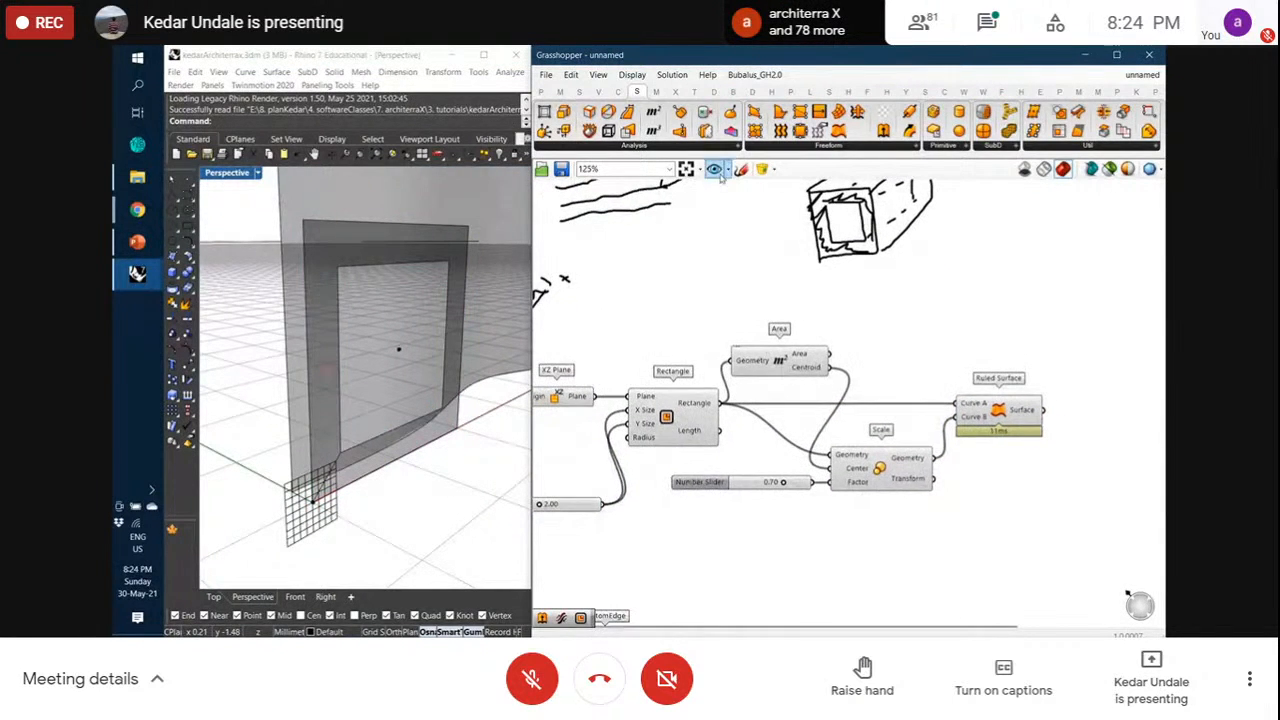
Place an Extrude component from the Freeform surface list onto the canvas
{"action": "left_click", "coordinate": [829, 148]}
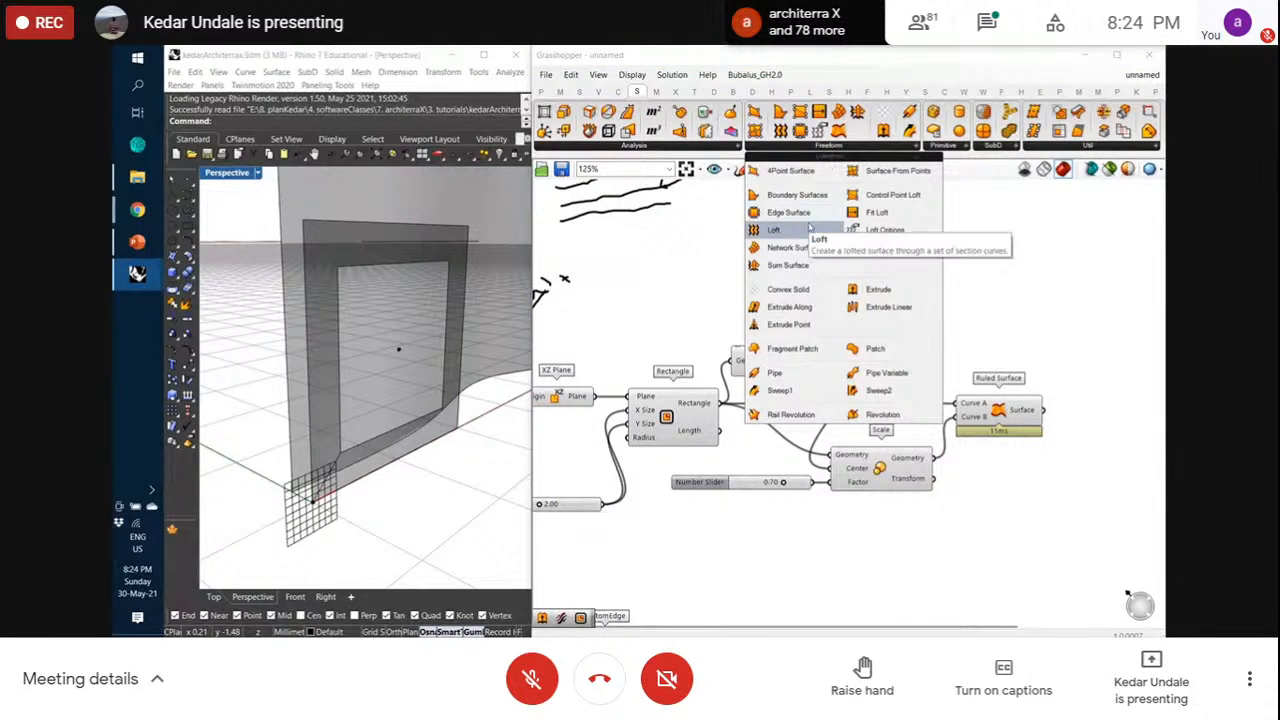
{"action": "left_click", "coordinate": [910, 288]}
{"action": "left_click", "coordinate": [1120, 430]}
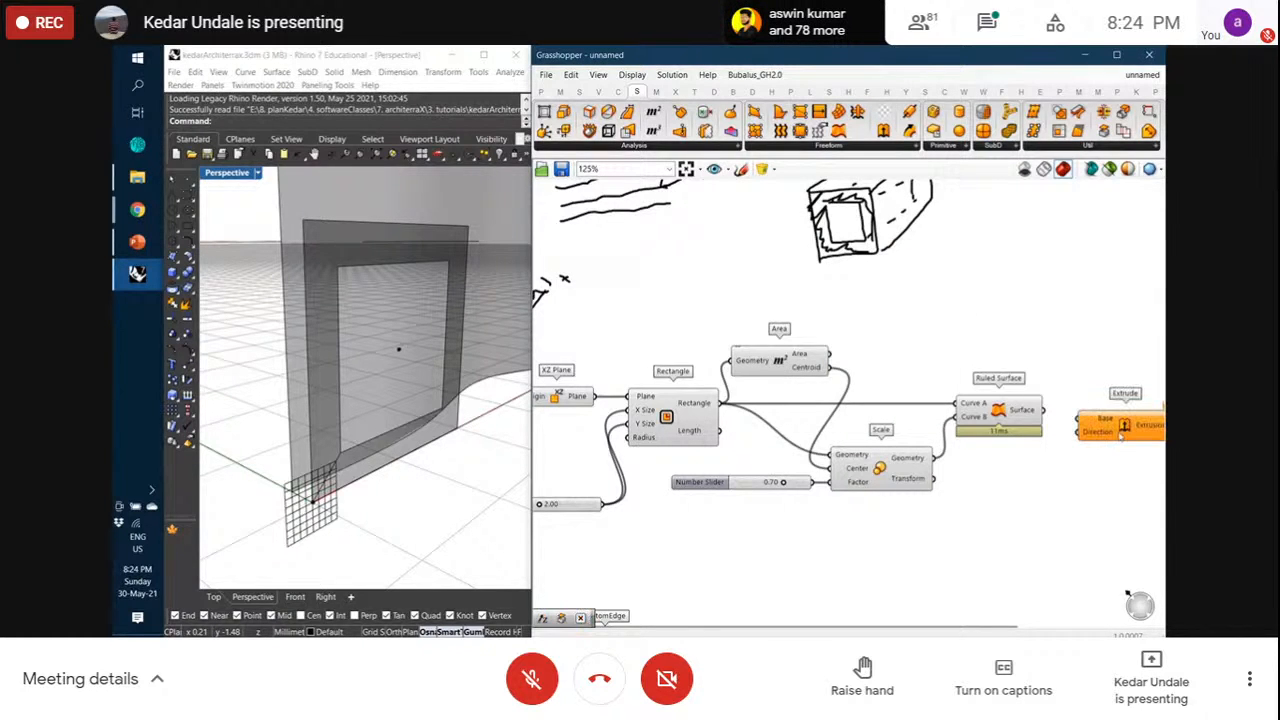
Turn off Preview for the XZ Plane, Rectangle, Area and Scale components
{"action": "right_click", "coordinate": [557, 396]}
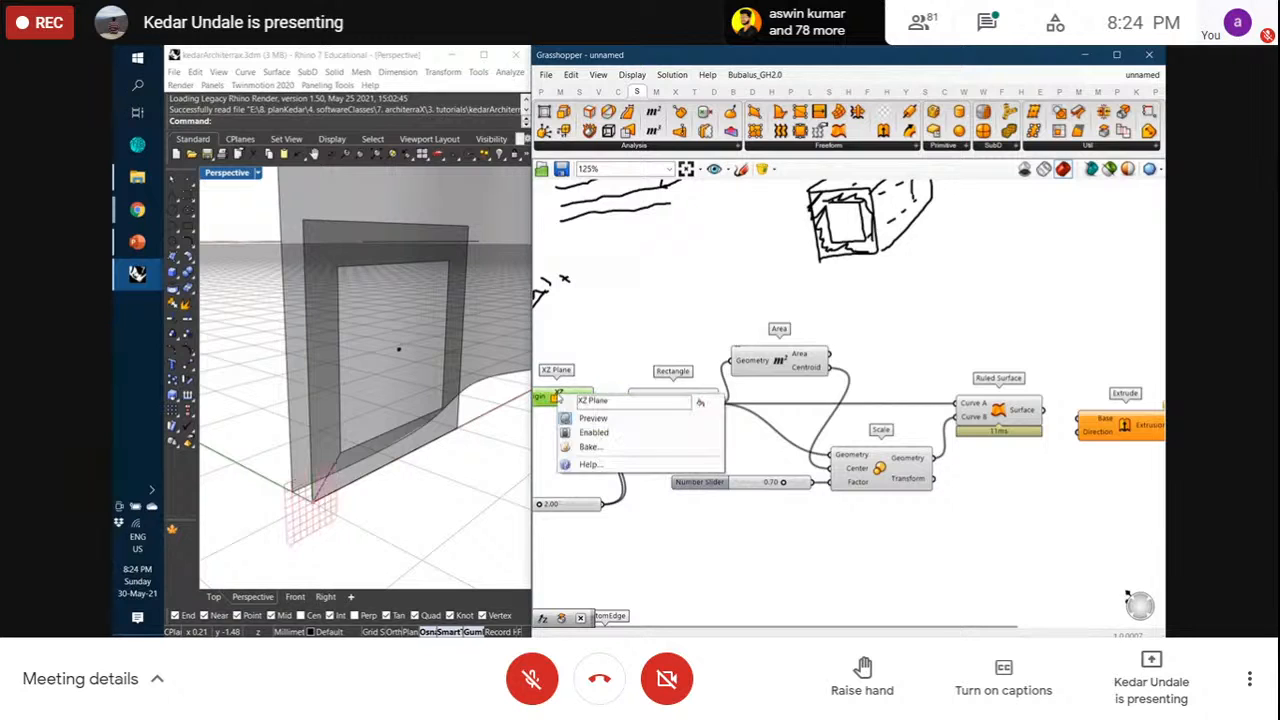
{"action": "left_click", "coordinate": [566, 417]}
{"action": "left_click", "coordinate": [598, 363]}
{"action": "right_click", "coordinate": [672, 435]}
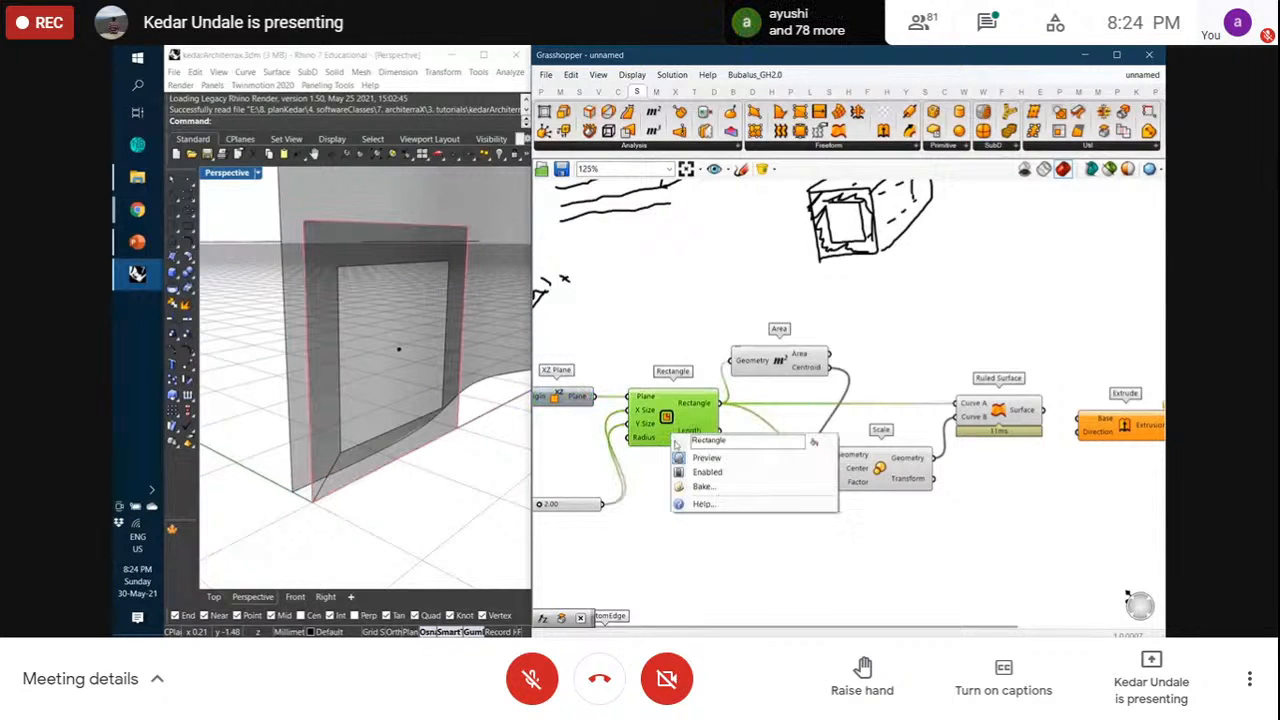
{"action": "left_click", "coordinate": [683, 460]}
{"action": "right_click", "coordinate": [773, 356]}
{"action": "left_click", "coordinate": [785, 379]}
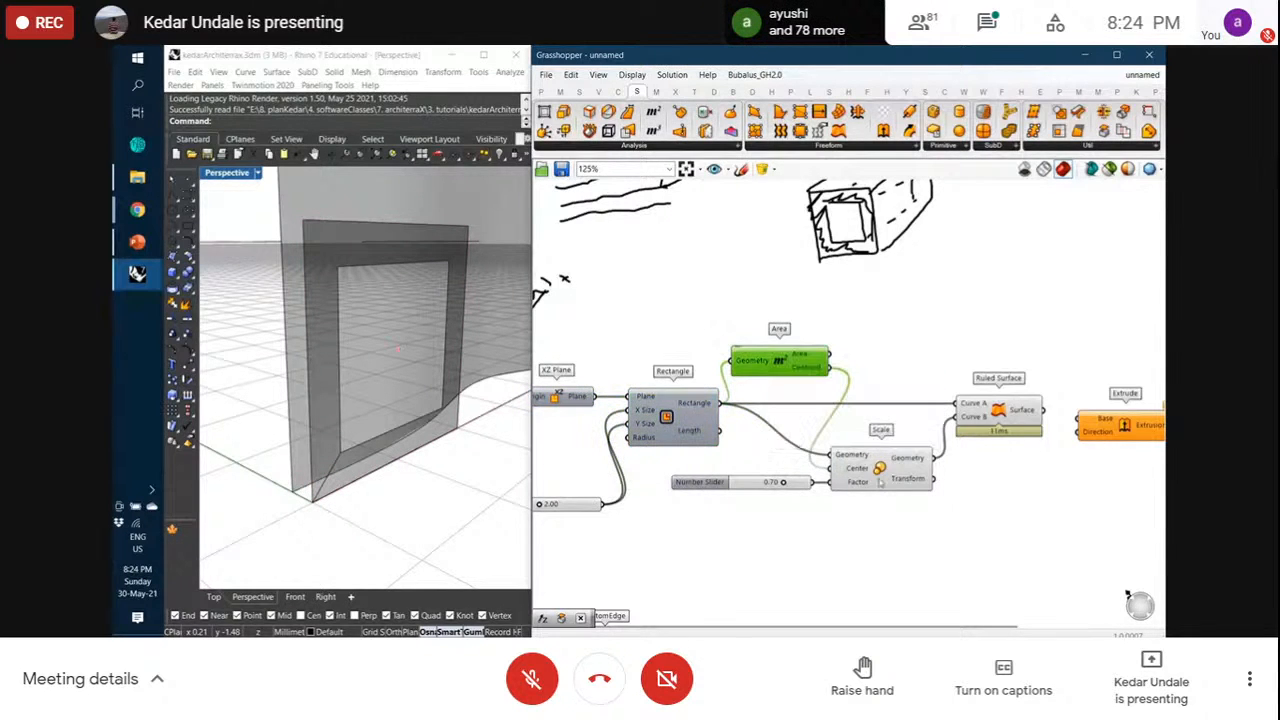
{"action": "left_click", "coordinate": [892, 471]}
{"action": "right_click", "coordinate": [878, 468]}
{"action": "left_click", "coordinate": [896, 491]}
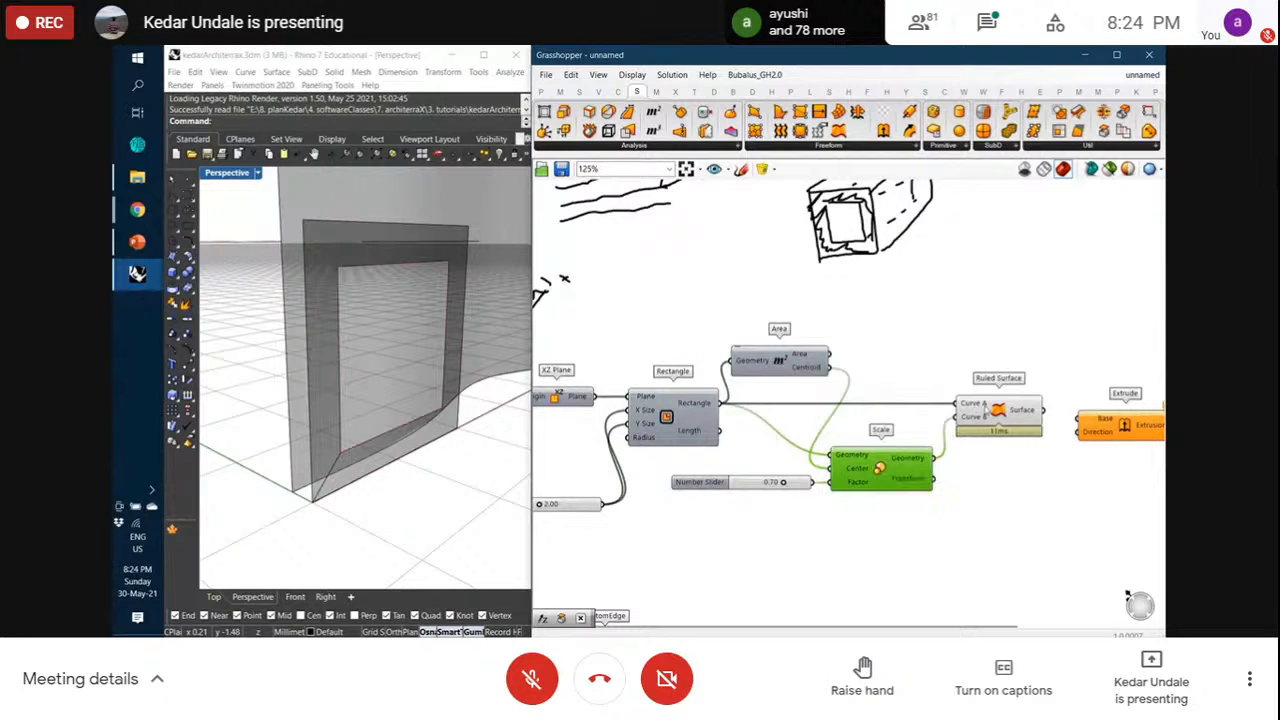
{"action": "left_click", "coordinate": [1004, 355]}
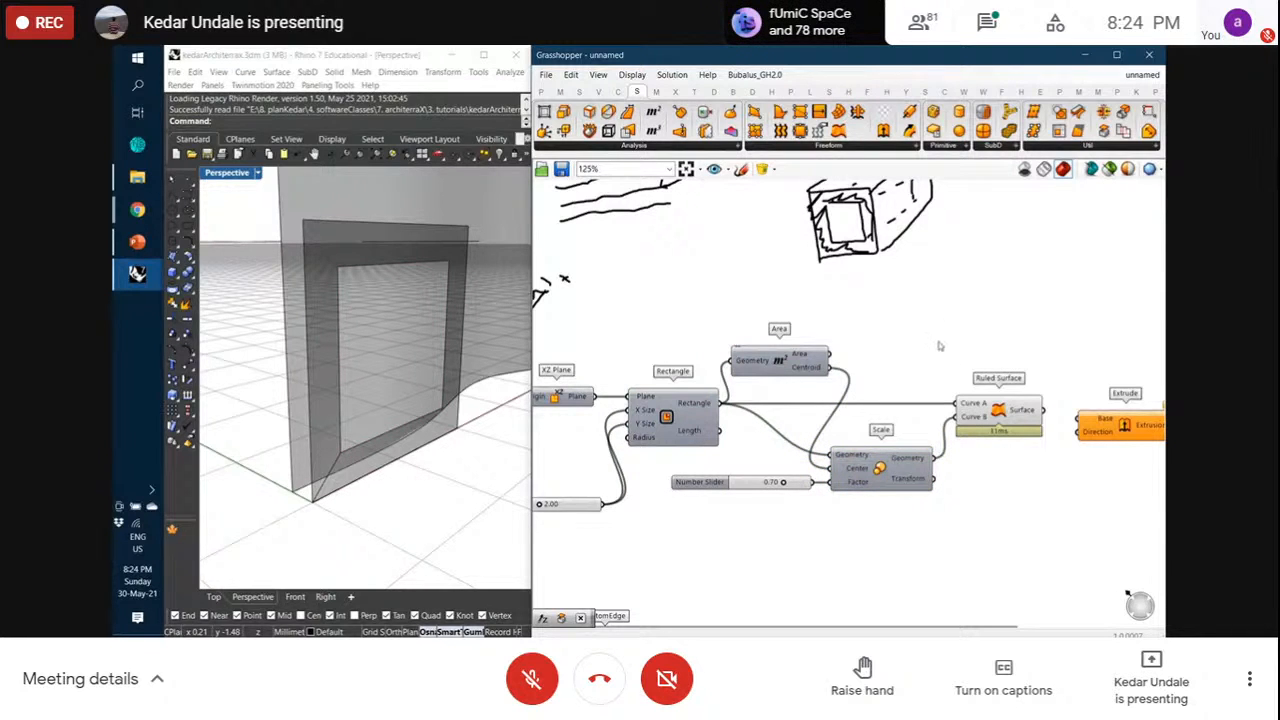
{"action": "mouse_move", "coordinate": [961, 341]}
{"action": "right_mouse_down"}
{"action": "mouse_move", "coordinate": [948, 332]}
{"action": "mouse_move", "coordinate": [955, 345]}
{"action": "right_mouse_up"}
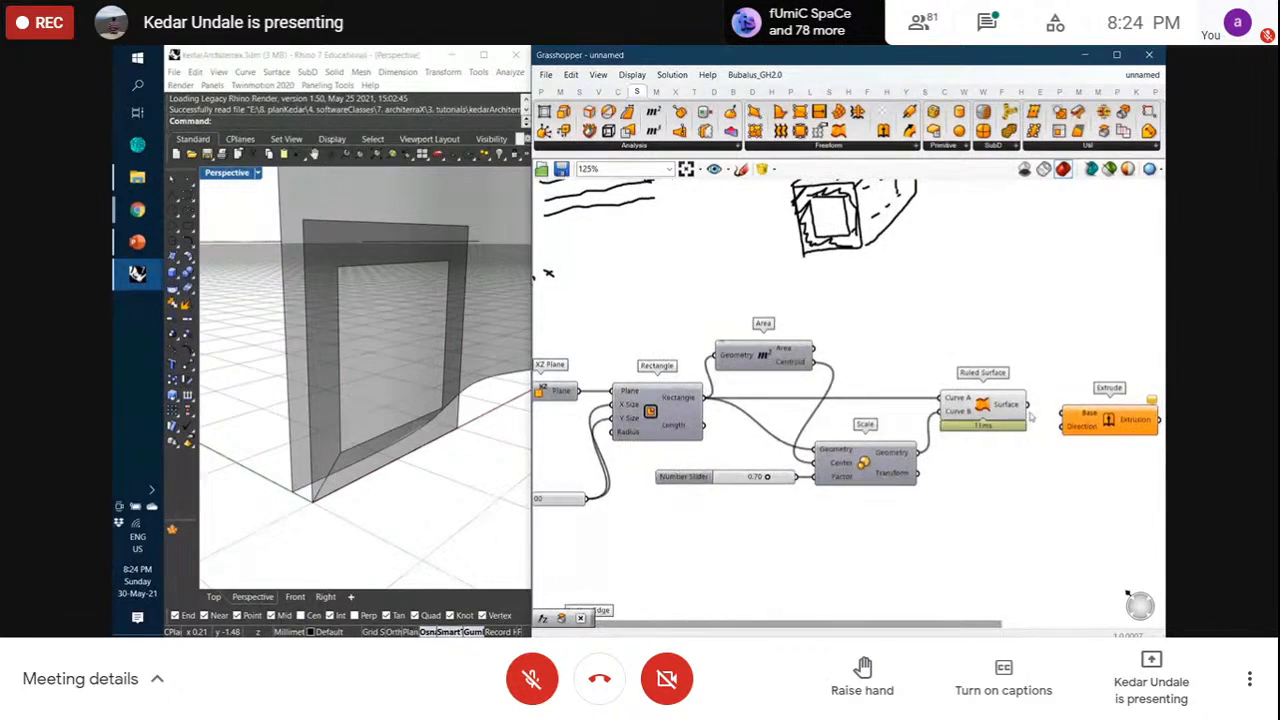
Feed the ruled frame surface into Extrude's Base and add a Unit Y vector component
{"action": "left_click_drag", "start_coordinate": [1030, 408], "coordinate": [1098, 424]}
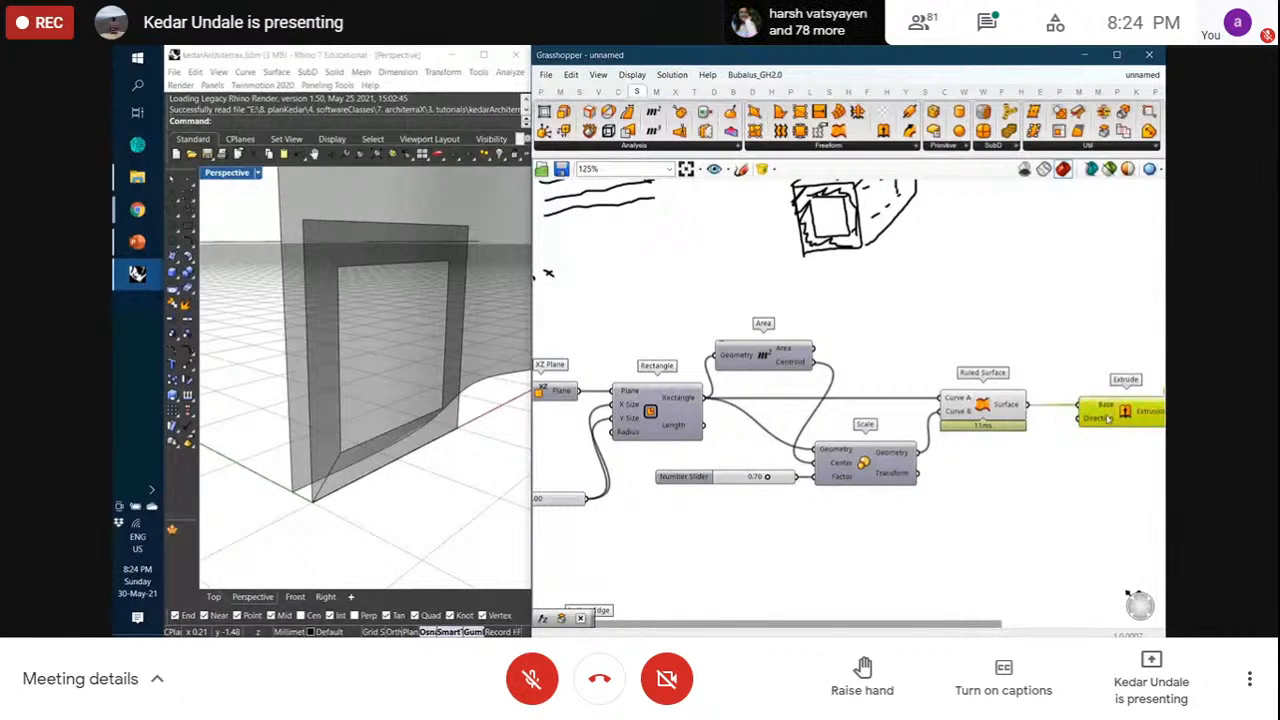
{"action": "left_click", "coordinate": [1091, 457]}
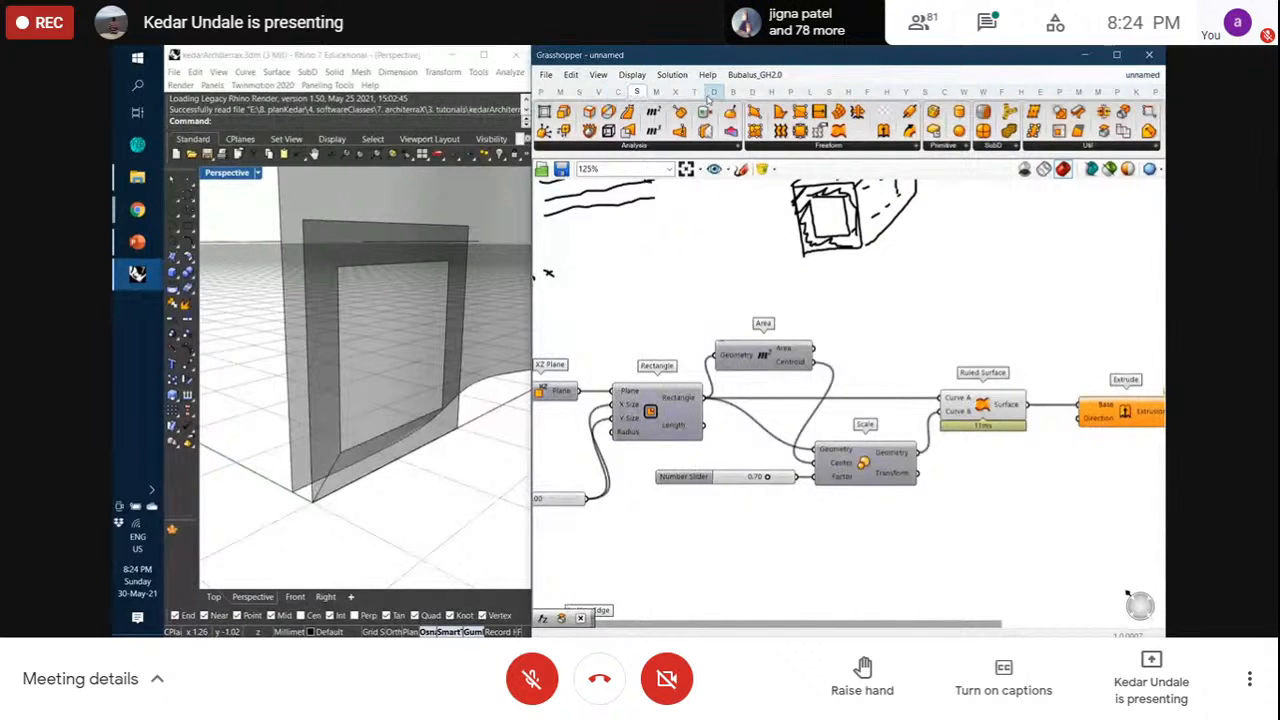
{"action": "left_click", "coordinate": [598, 91]}
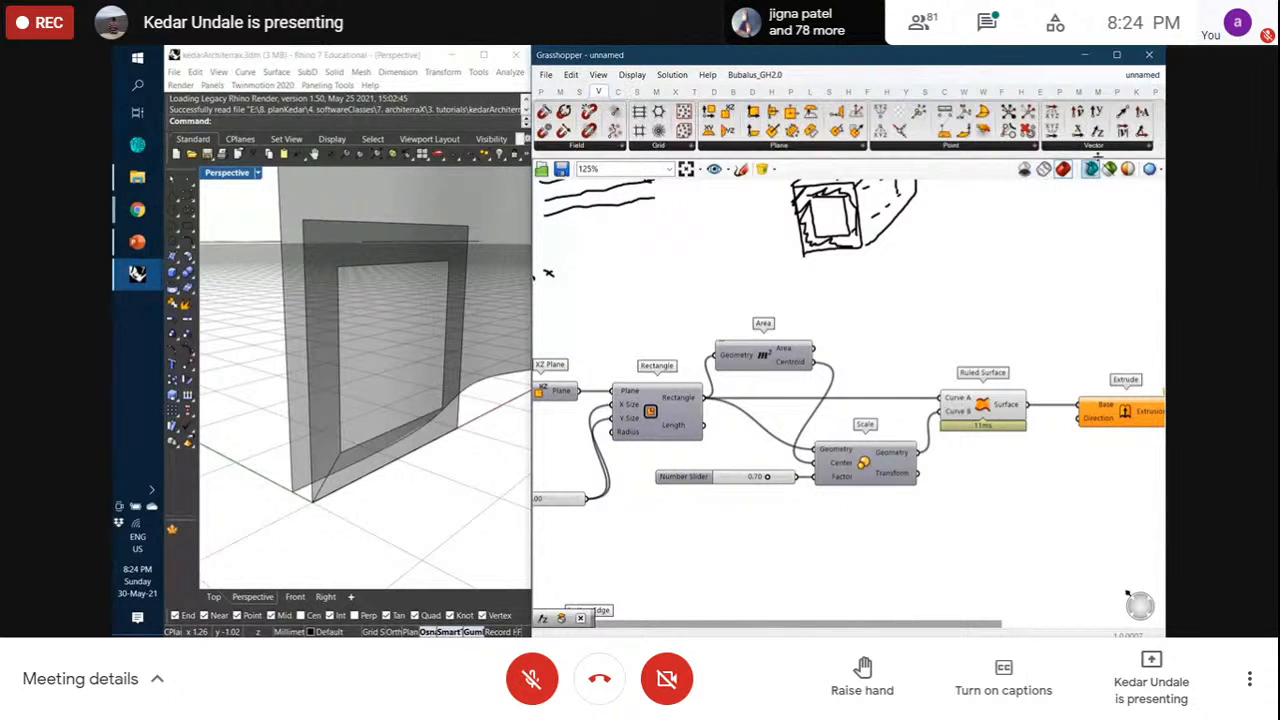
{"action": "left_click", "coordinate": [1099, 146]}
{"action": "left_click_drag", "start_coordinate": [1075, 248], "coordinate": [1004, 505]}
{"action": "left_click", "coordinate": [1066, 324]}
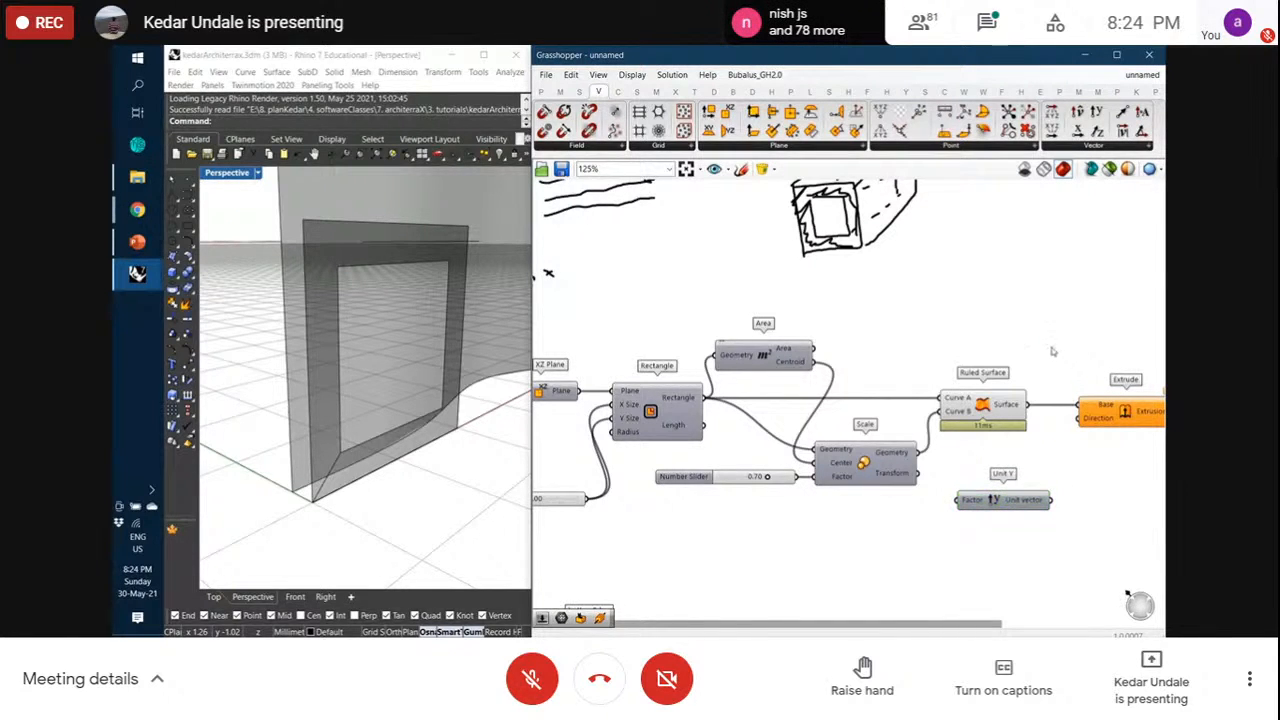
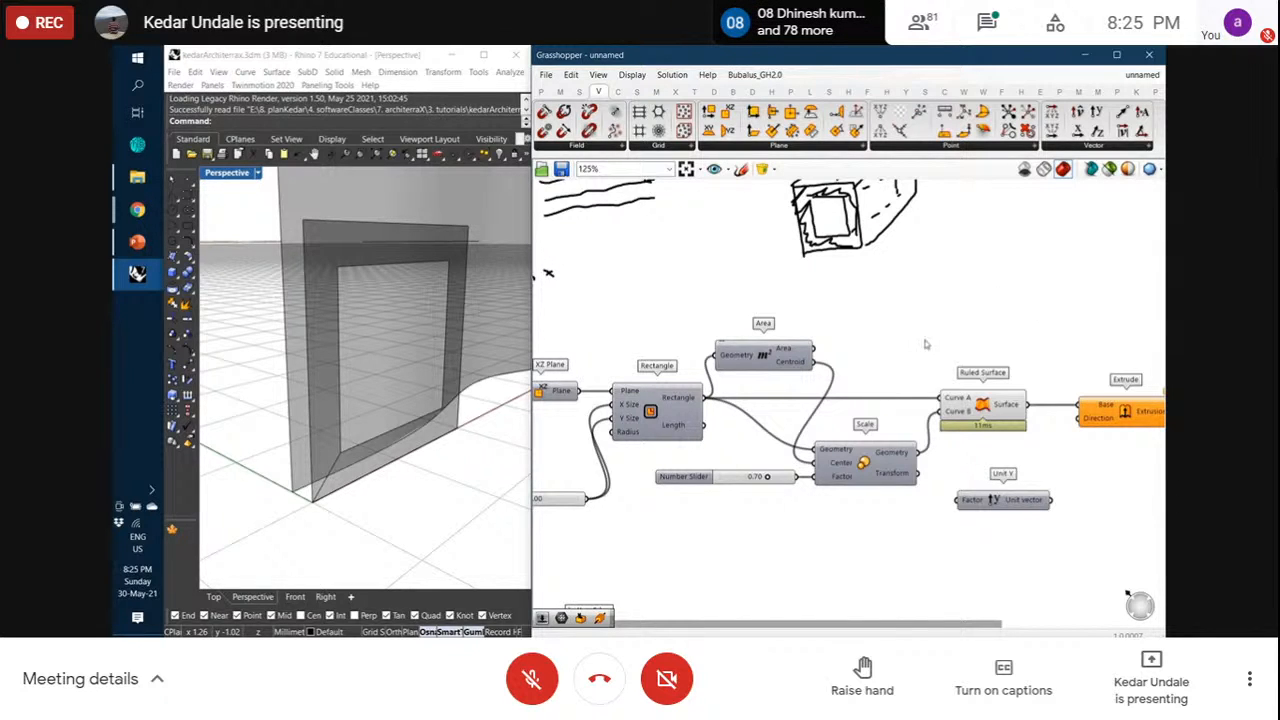
Wire Unit Y into Extrude's Direction so the frame surface extrudes into a block
{"action": "left_click_drag", "start_coordinate": [1053, 501], "coordinate": [1081, 421]}
{"action": "left_click", "coordinate": [1121, 412]}
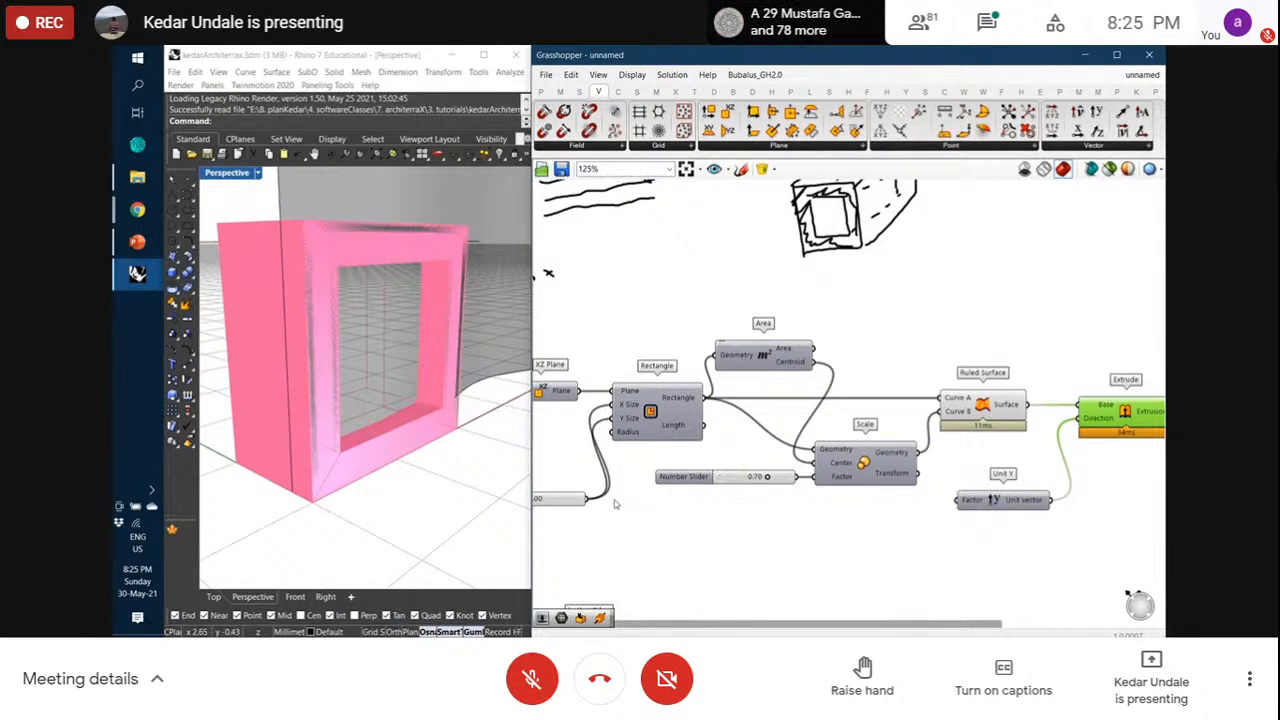
{"action": "right_click_drag", "start_coordinate": [619, 499], "coordinate": [645, 497]}
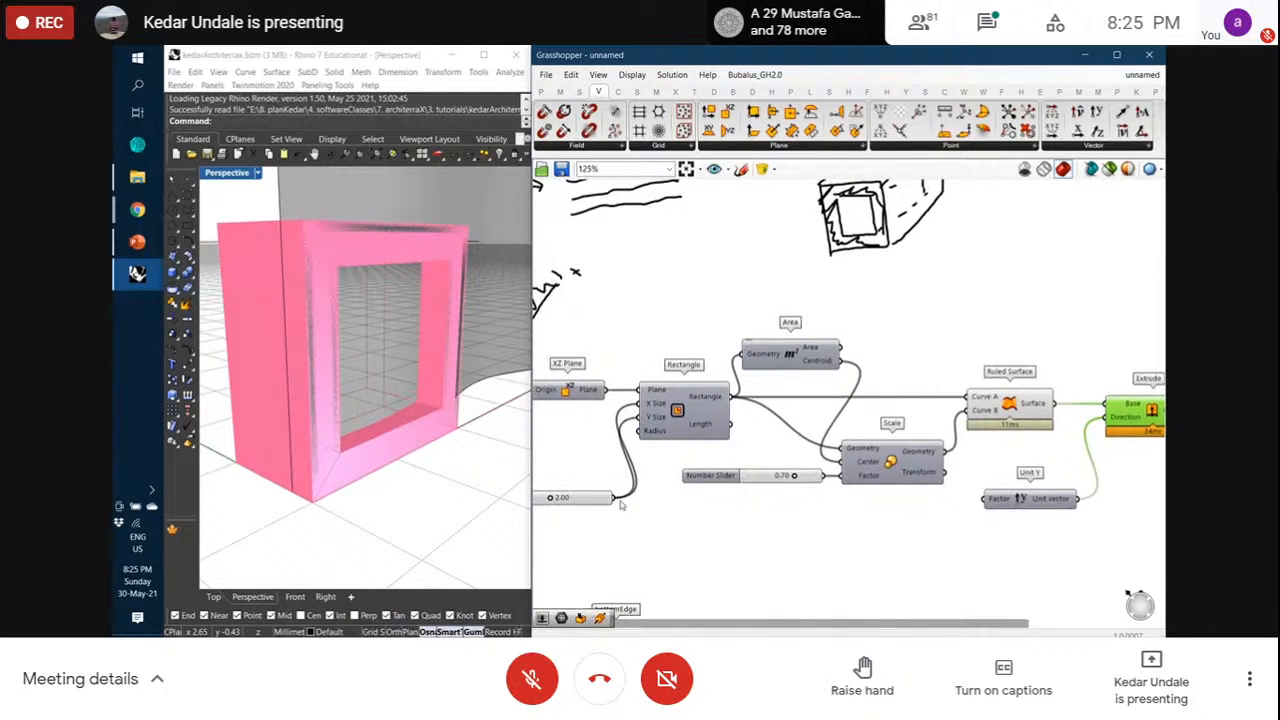
Drive Unit Y's Factor with the 2.00 slider and check the hollow block in Rhino
{"action": "left_click_drag", "start_coordinate": [617, 502], "coordinate": [843, 511]}
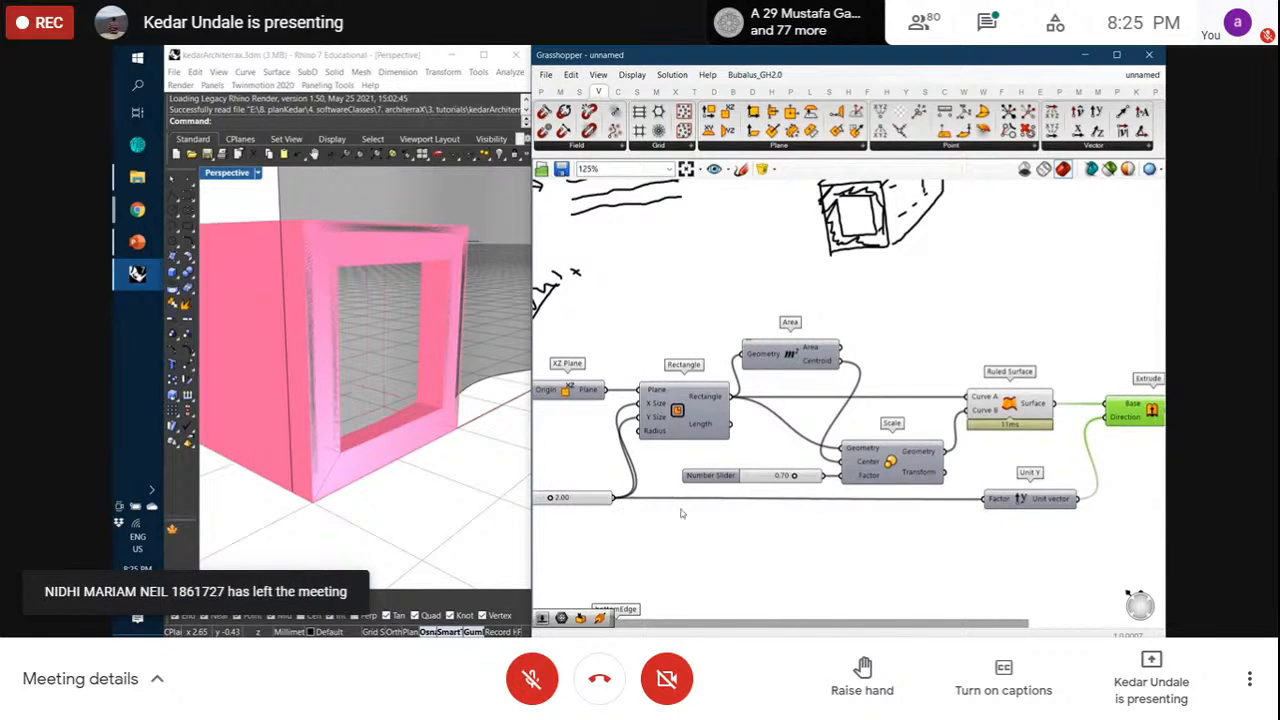
{"action": "left_click_drag", "start_coordinate": [600, 501], "coordinate": [600, 517]}
{"action": "left_click_drag", "start_coordinate": [1031, 510], "coordinate": [1031, 502]}
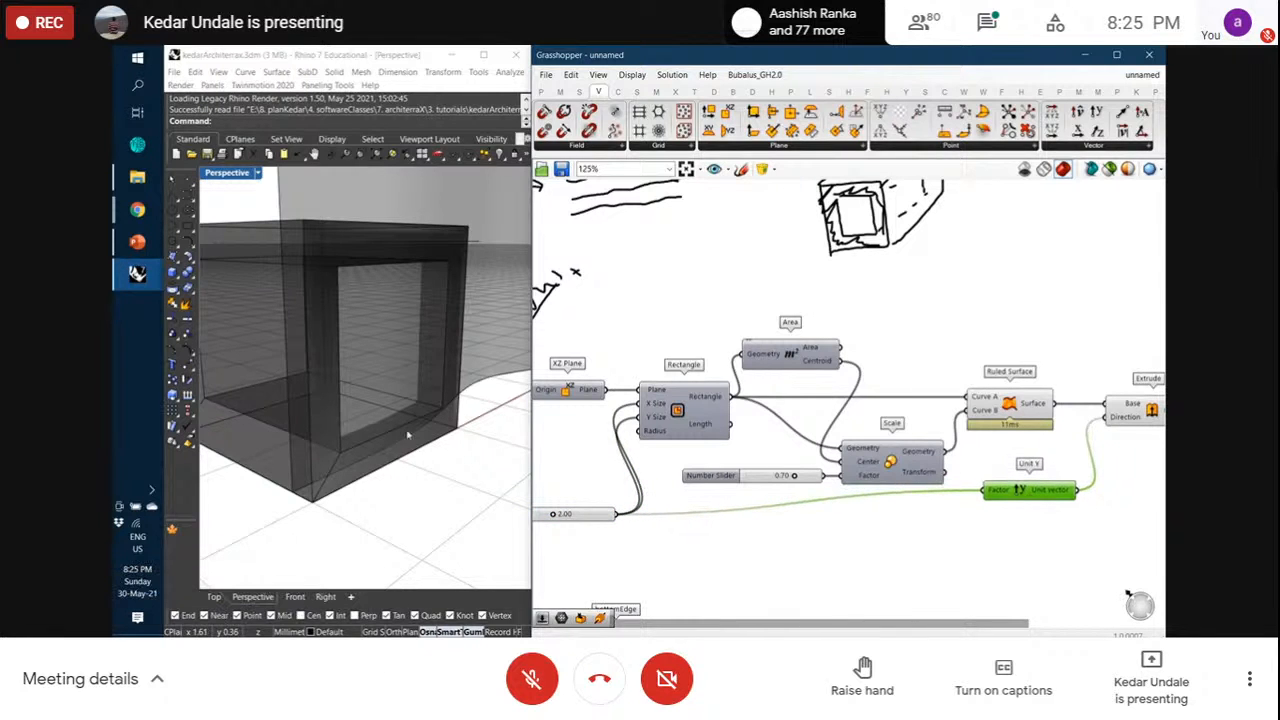
{"action": "scroll", "coordinate": [390, 428], "scroll_direction": "down", "scroll_amount": 5}
{"action": "right_click_drag", "start_coordinate": [390, 429], "coordinate": [412, 428]}
{"action": "scroll", "coordinate": [412, 428], "scroll_direction": "up", "scroll_amount": 4}
{"action": "right_click_drag", "start_coordinate": [1056, 447], "coordinate": [863, 426]}
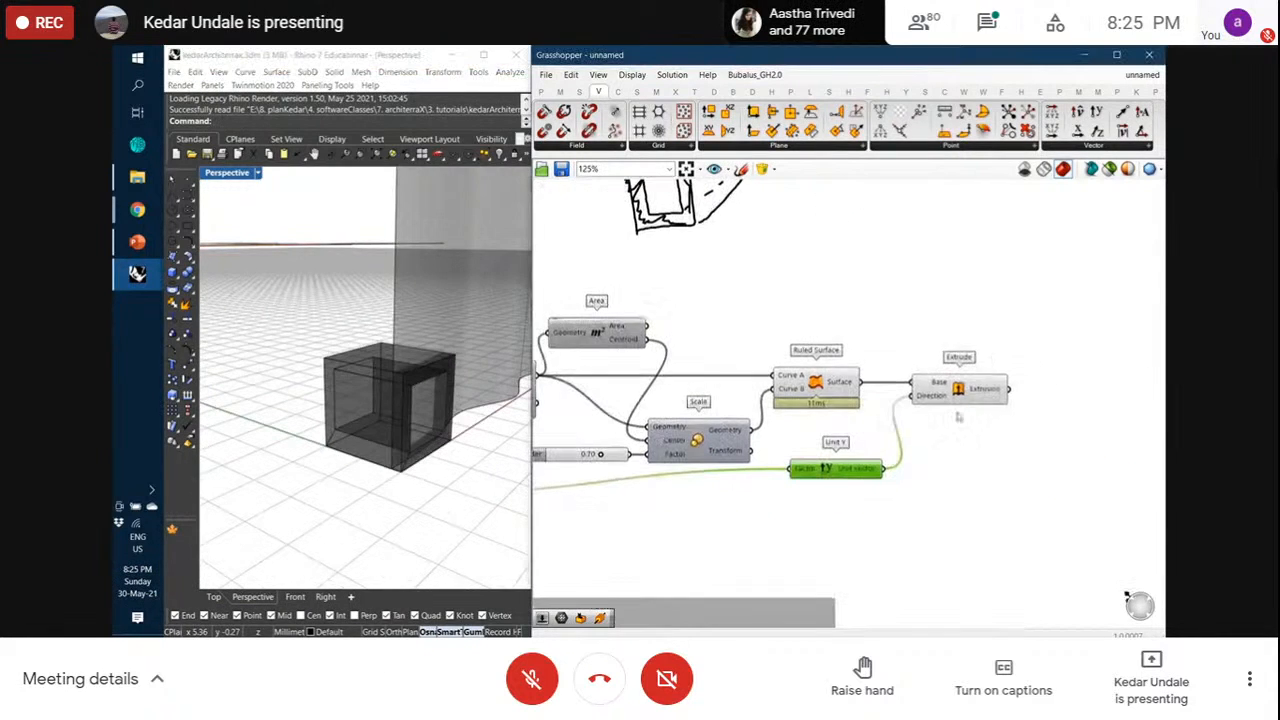
{"action": "left_click", "coordinate": [965, 394]}
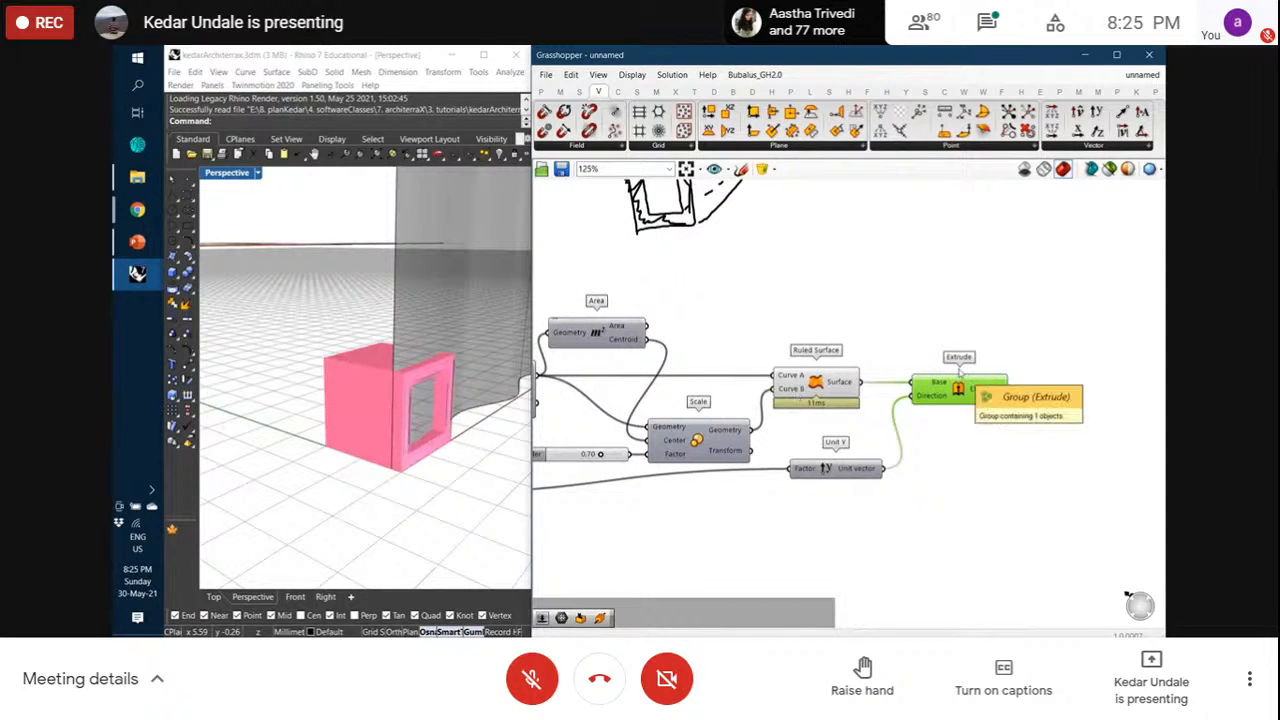
{"action": "left_click", "coordinate": [960, 320]}
Group the Extrude component with a blob outline and name the group oneBlock
{"action": "right_click", "coordinate": [915, 366]}
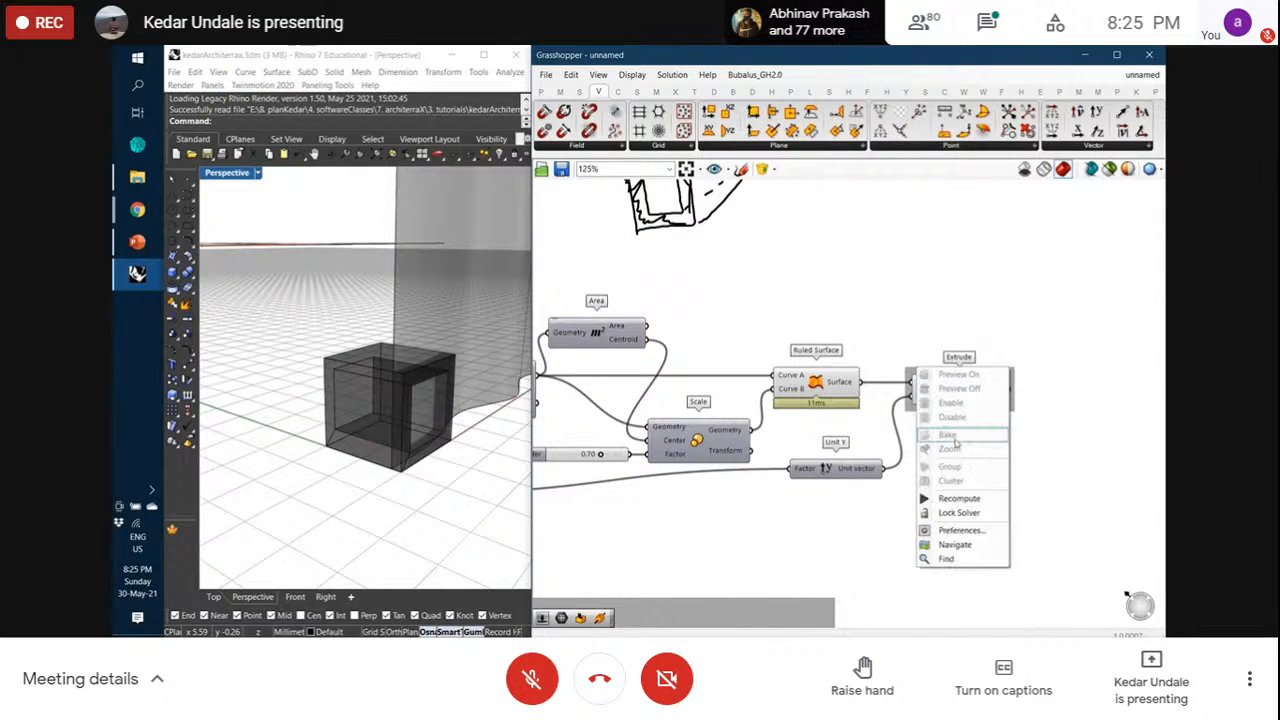
{"action": "right_click", "coordinate": [910, 406]}
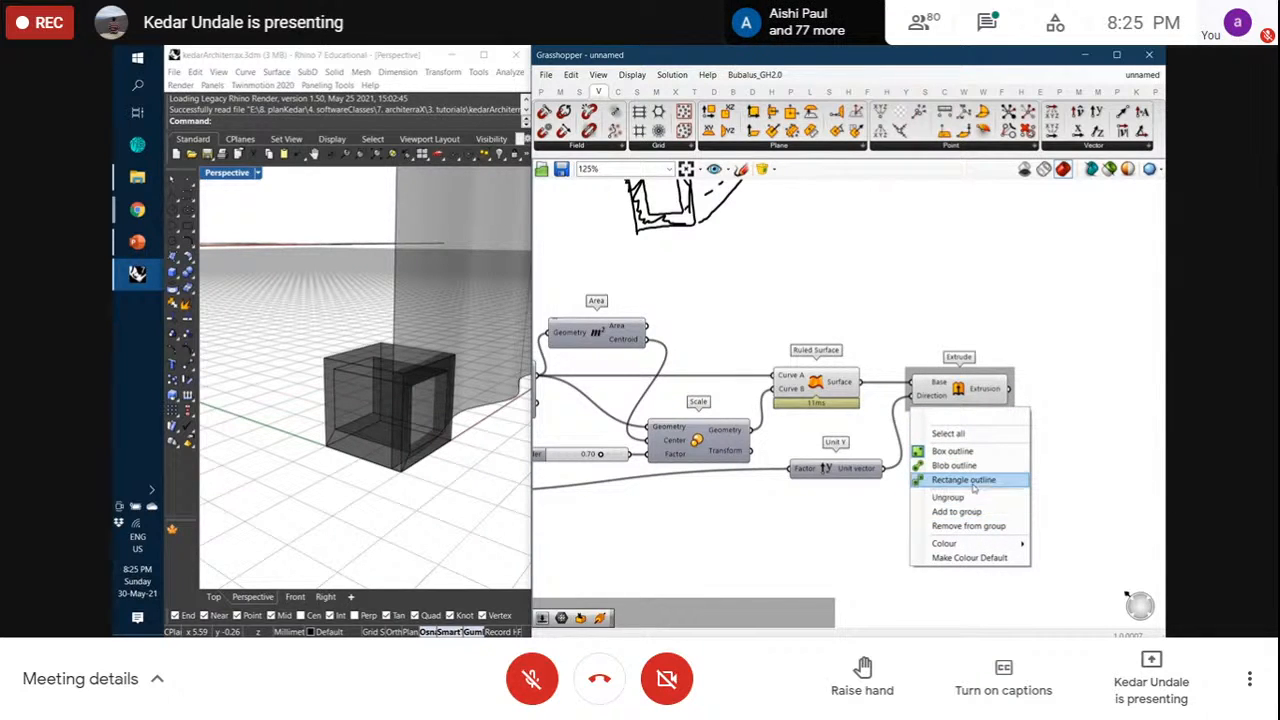
{"action": "left_click", "coordinate": [964, 481]}
{"action": "right_click", "coordinate": [979, 362]}
{"action": "left_click", "coordinate": [995, 372]}
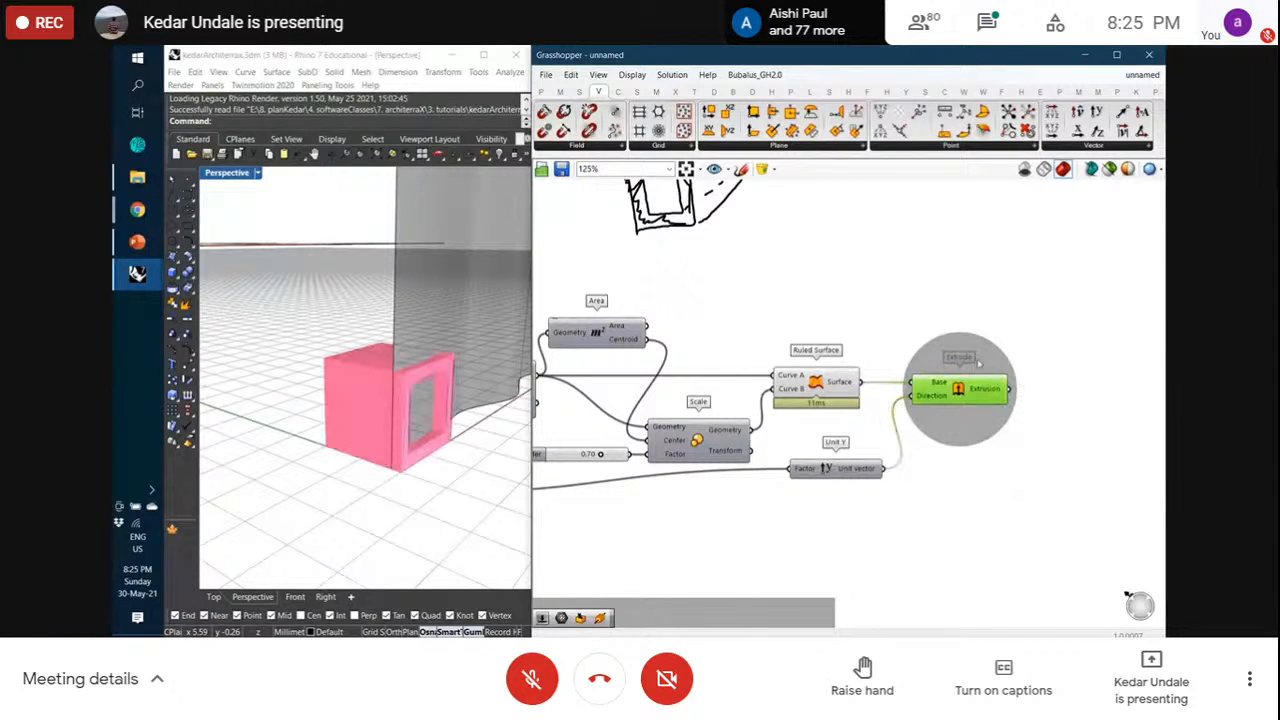
{"action": "right_click", "coordinate": [980, 362]}
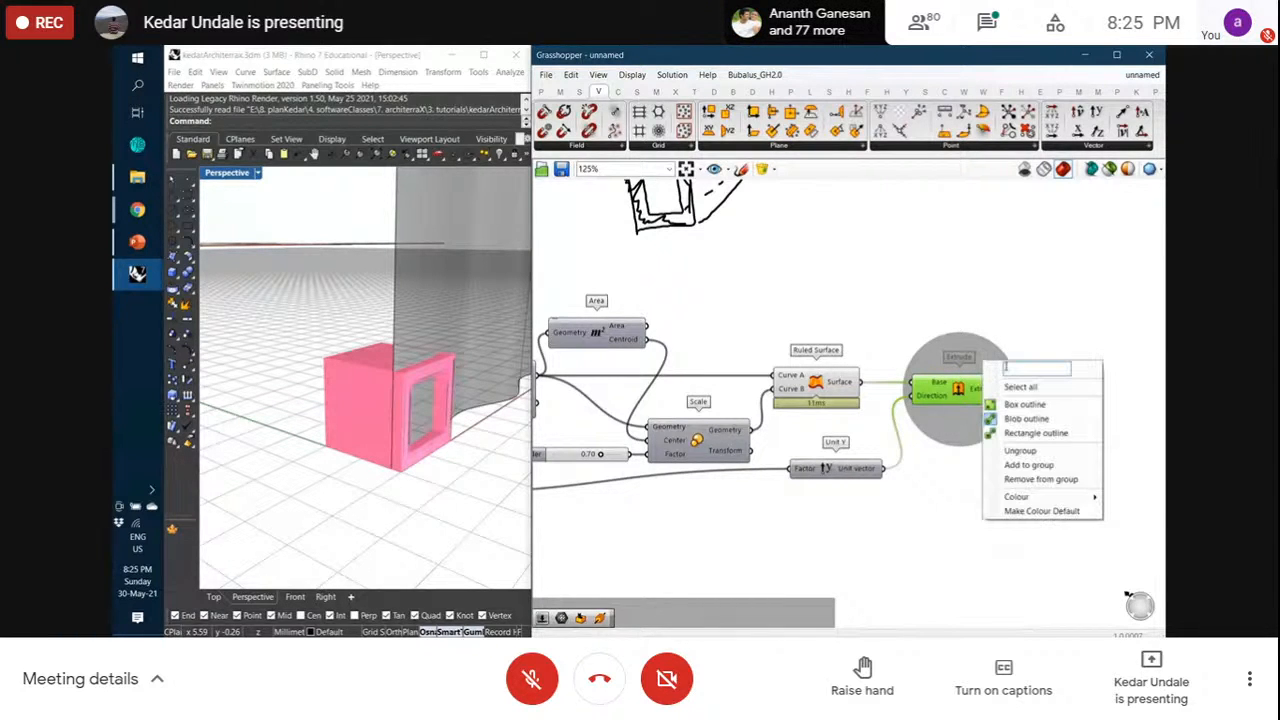
{"action": "type", "text": "panelB"}
{"action": "type", "text": "lock"}
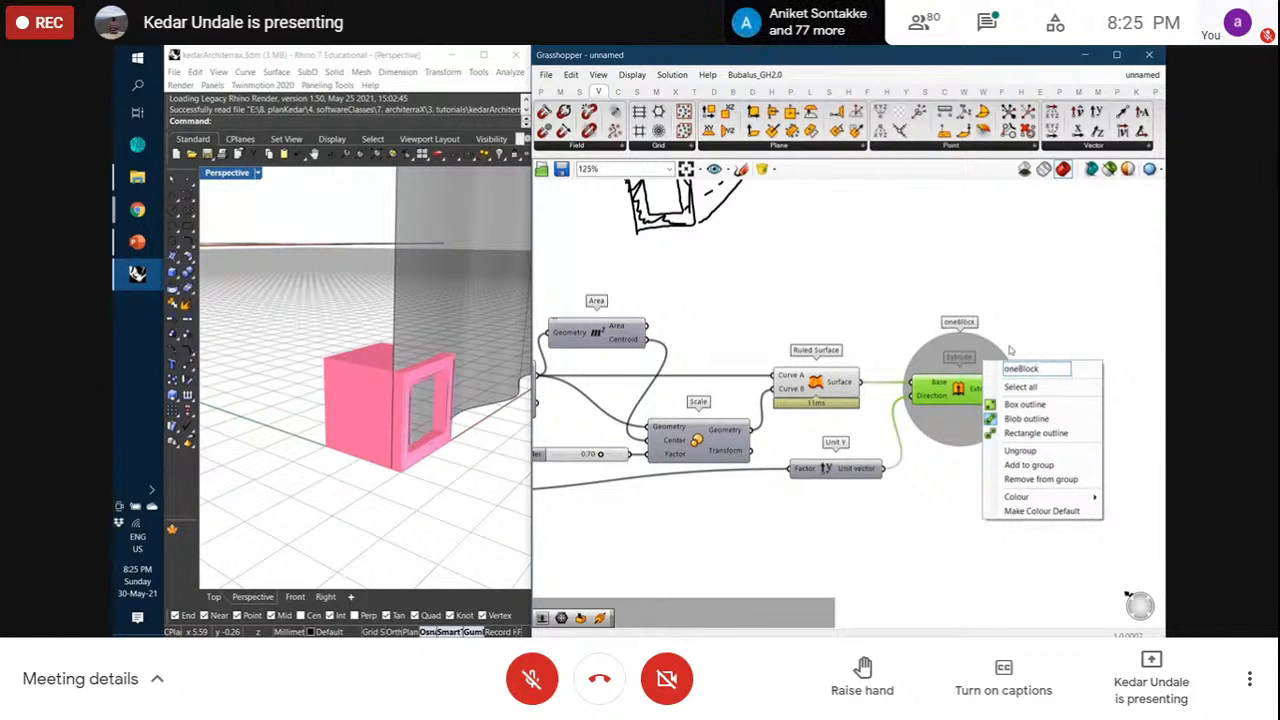
{"action": "left_click", "coordinate": [1018, 318]}
Turn off the Ruled Surface component's preview
{"action": "right_click", "coordinate": [815, 388]}
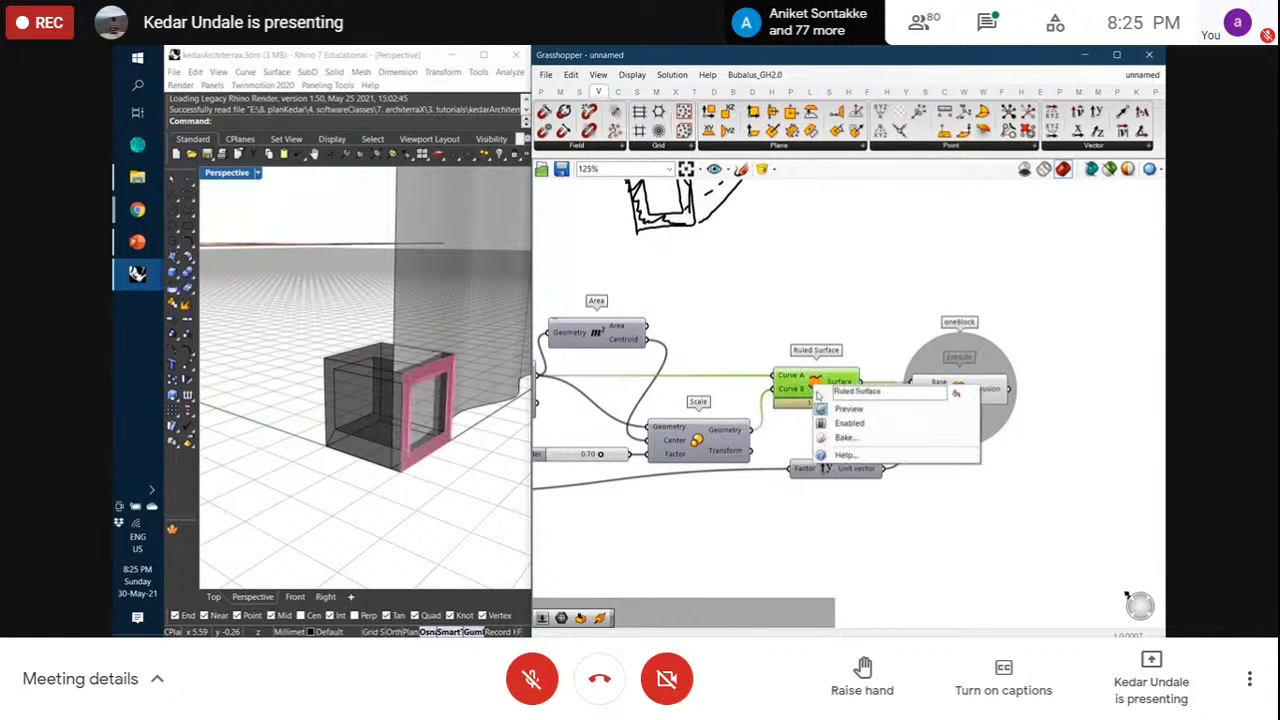
{"action": "left_click", "coordinate": [823, 410]}
{"action": "left_click", "coordinate": [783, 325]}
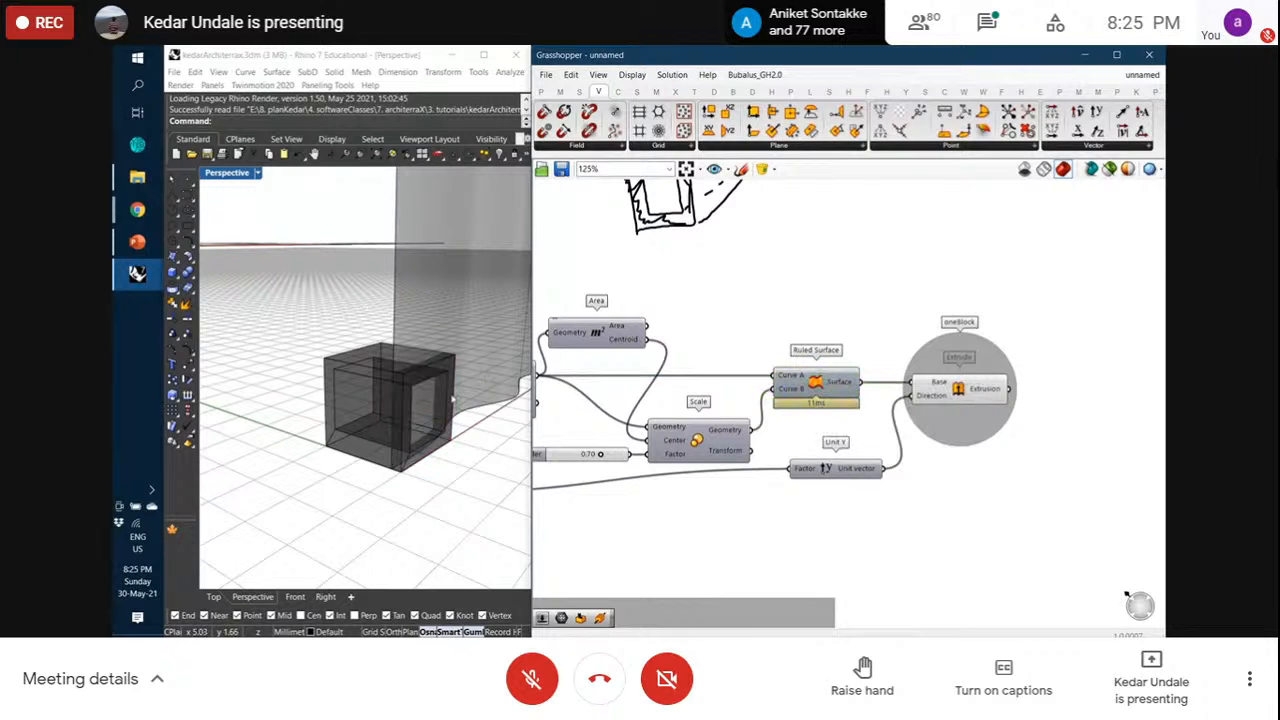
{"action": "scroll", "coordinate": [968, 314], "scroll_direction": "down", "scroll_amount": 3}
Move the lower wallSurface groups down and to the right on the canvas
{"action": "scroll", "coordinate": [968, 314], "scroll_direction": "down", "scroll_amount": 2}
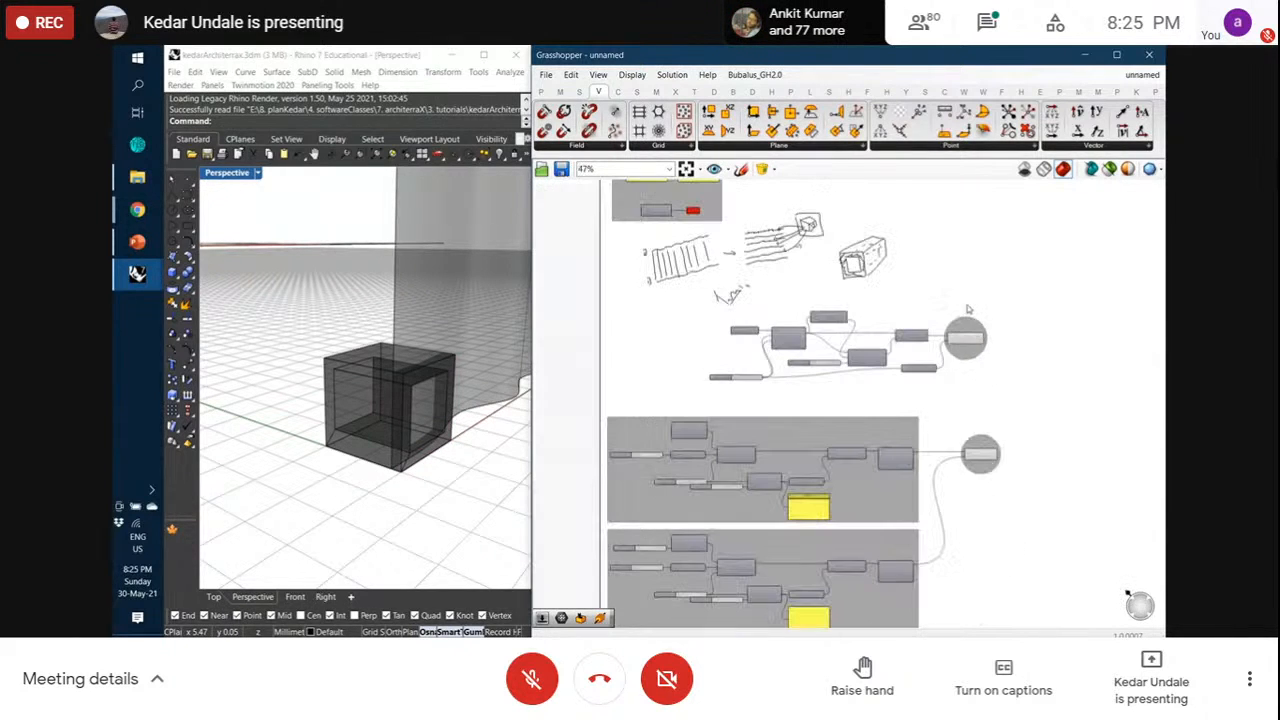
{"action": "scroll", "coordinate": [889, 324], "scroll_direction": "up", "scroll_amount": 2}
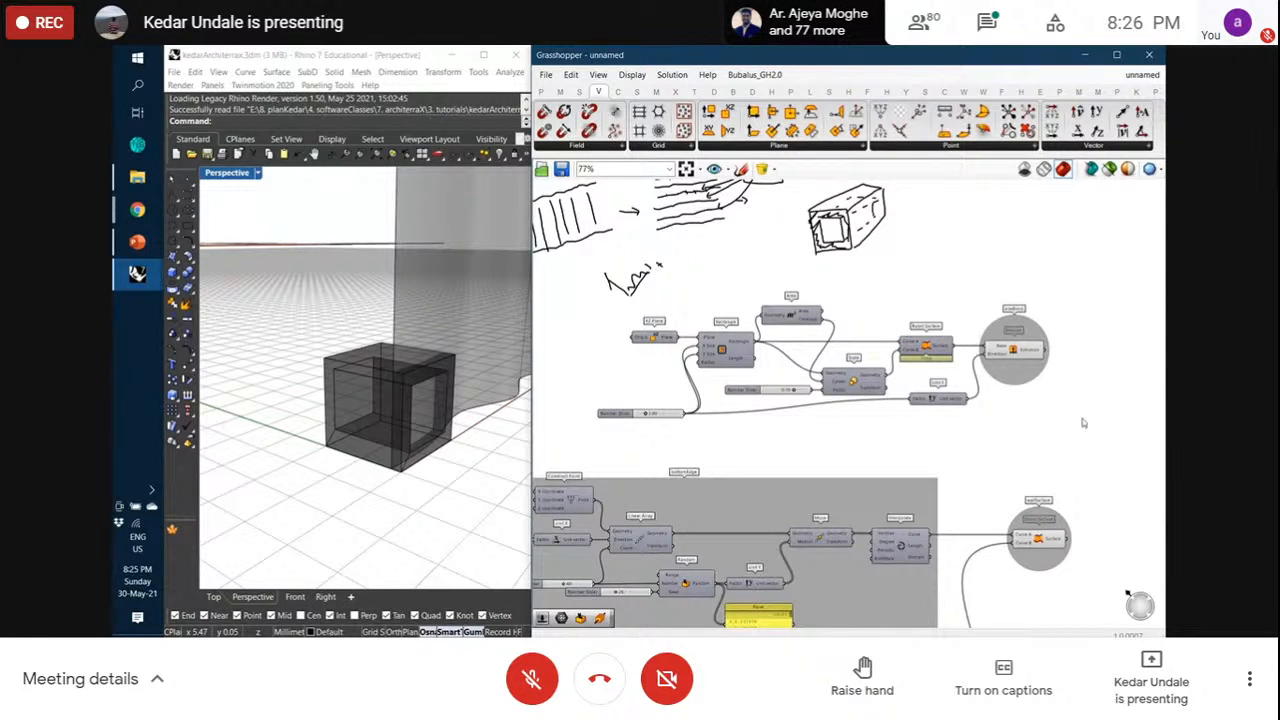
{"action": "right_click_drag", "start_coordinate": [868, 257], "coordinate": [892, 313]}
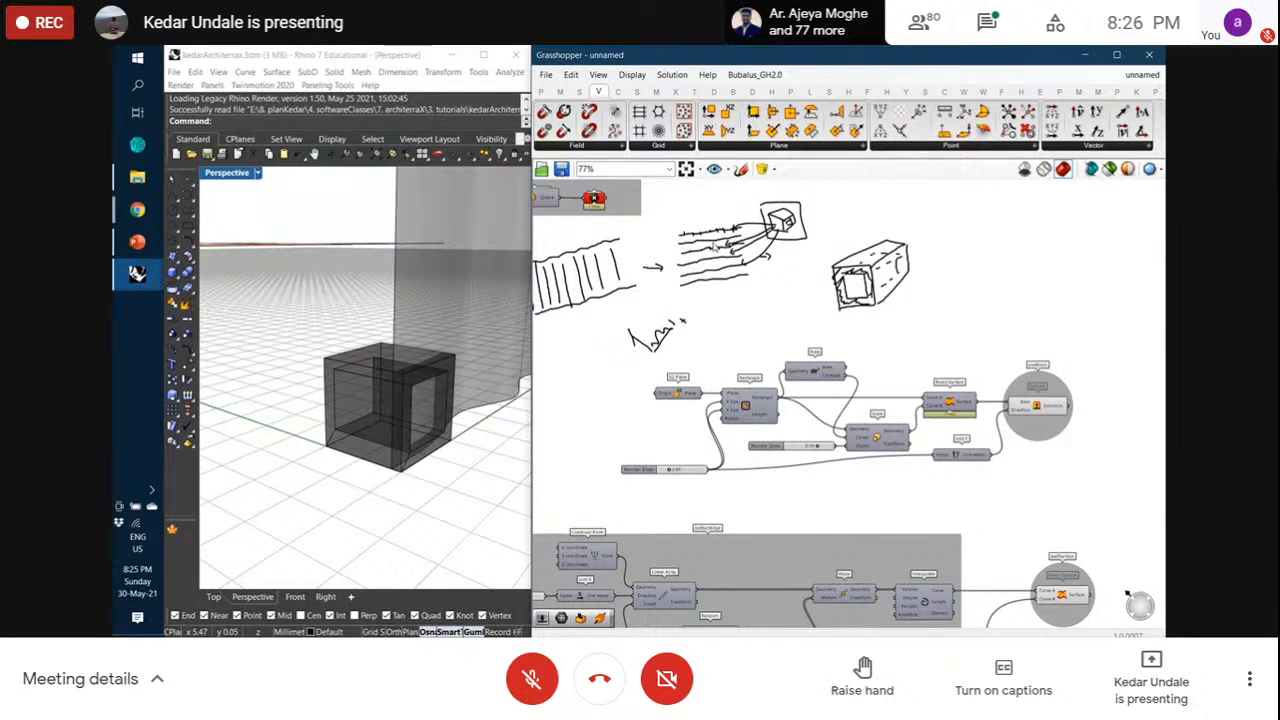
{"action": "scroll", "coordinate": [899, 336], "scroll_direction": "down", "scroll_amount": 5}
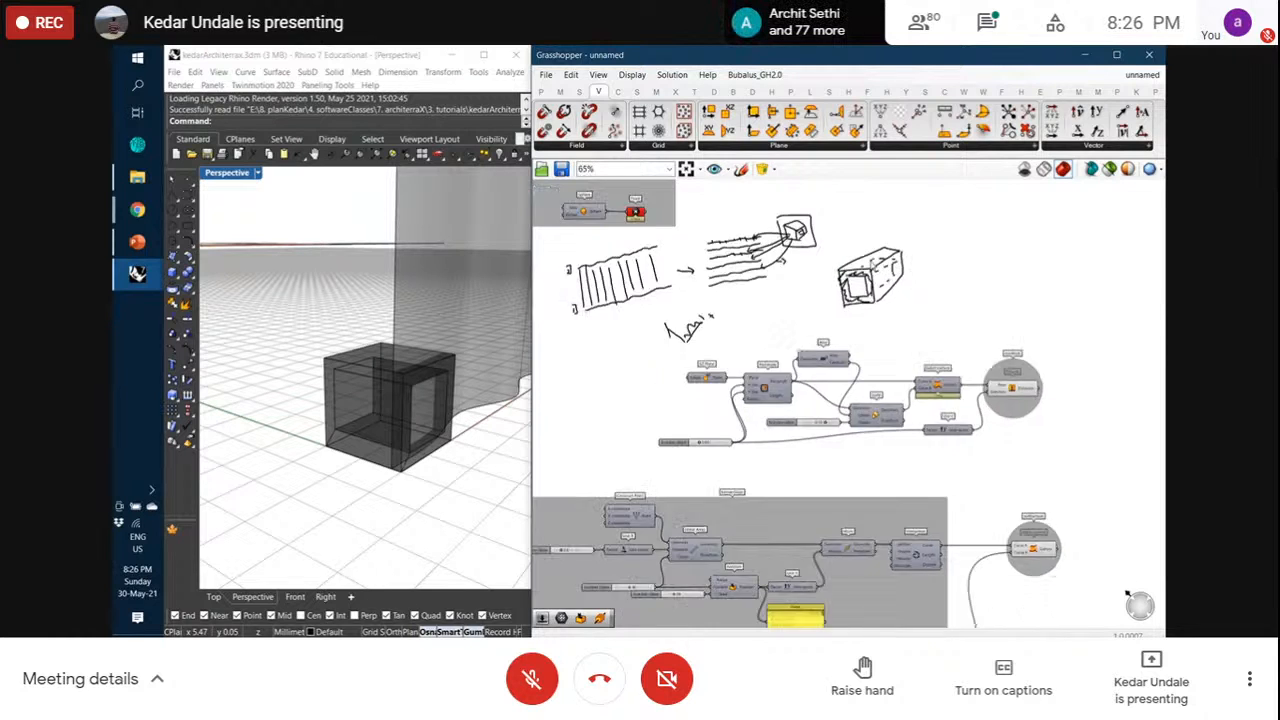
{"action": "left_click_drag", "start_coordinate": [1022, 544], "coordinate": [728, 342]}
{"action": "left_click_drag", "start_coordinate": [898, 443], "coordinate": [922, 490]}
{"action": "left_click", "coordinate": [1046, 540]}
Move the upper oneBlock components further up, away from the wall groups
{"action": "scroll", "coordinate": [955, 410], "scroll_direction": "up", "scroll_amount": 3}
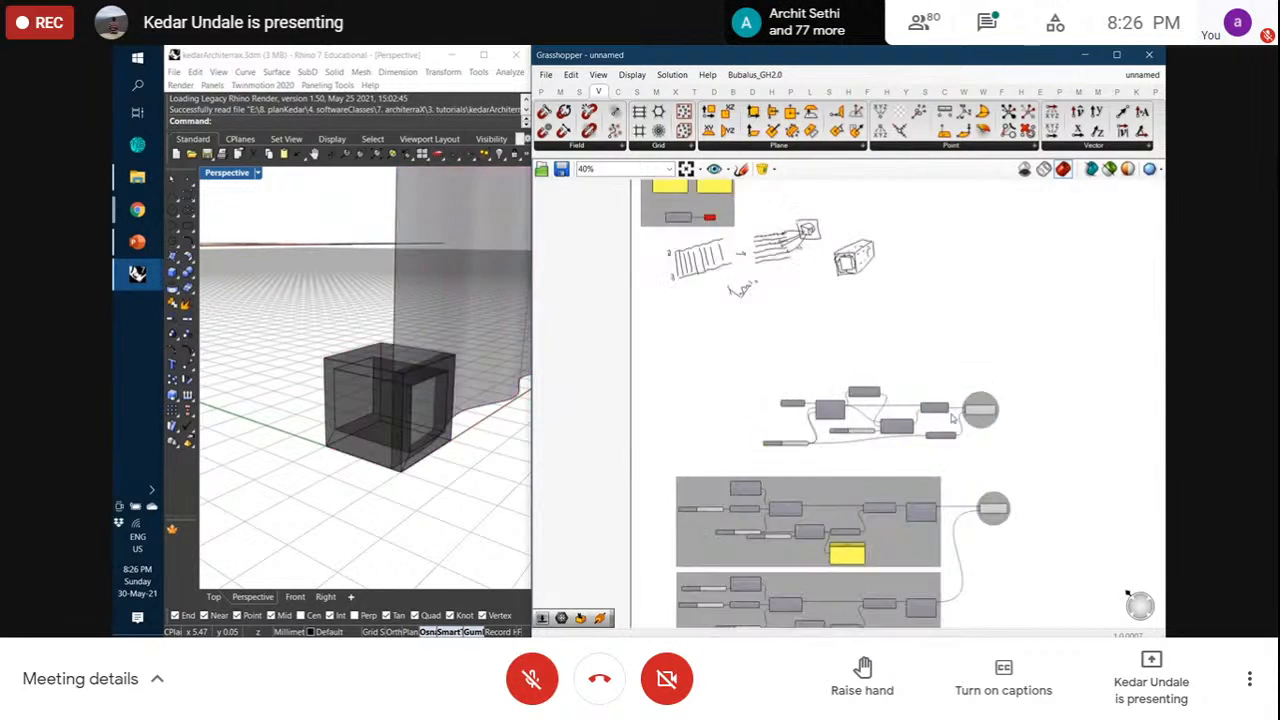
{"action": "scroll", "coordinate": [740, 216], "scroll_direction": "up", "scroll_amount": 4}
{"action": "scroll", "coordinate": [750, 213], "scroll_direction": "up", "scroll_amount": 1}
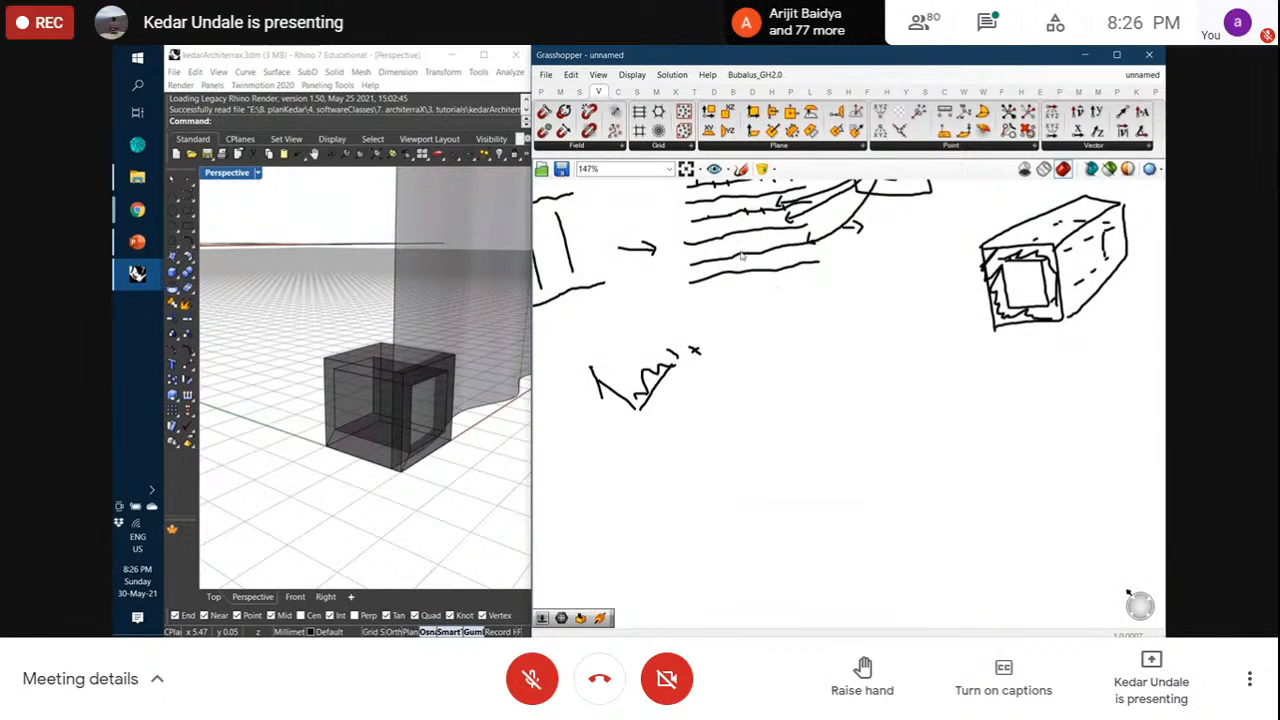
{"action": "scroll", "coordinate": [803, 320], "scroll_direction": "down", "scroll_amount": 4}
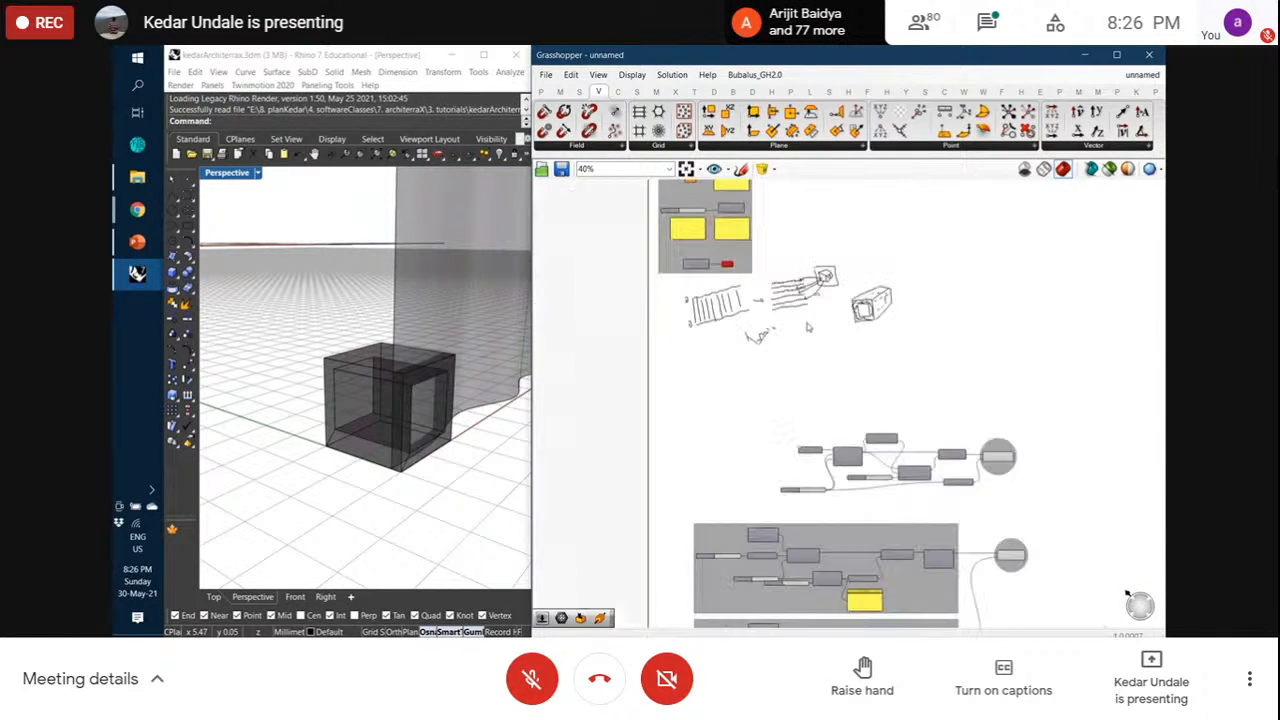
{"action": "left_click_drag", "start_coordinate": [1035, 479], "coordinate": [566, 324]}
{"action": "left_click_drag", "start_coordinate": [683, 380], "coordinate": [691, 332]}
{"action": "left_click", "coordinate": [810, 458]}
{"action": "scroll", "coordinate": [900, 480], "scroll_direction": "up", "scroll_amount": 2}
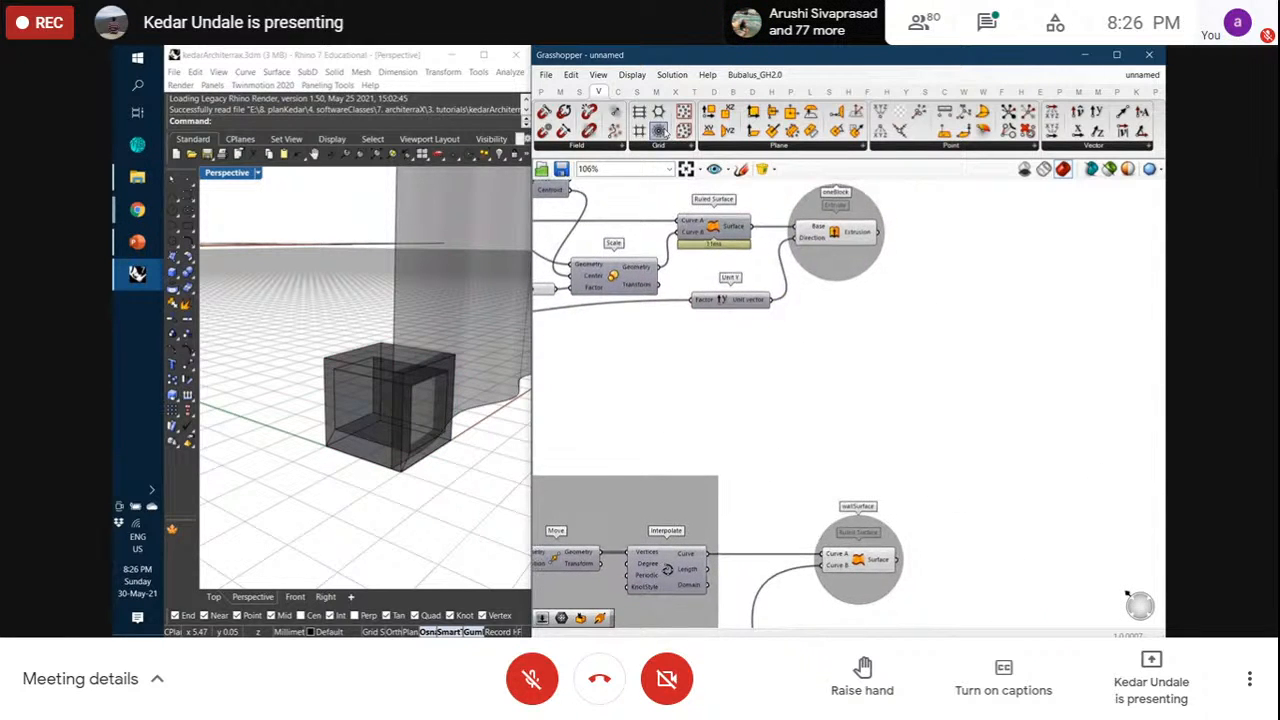
Add a Contour component from Intersect > Mathematical to the canvas
{"action": "left_click", "coordinate": [695, 92]}
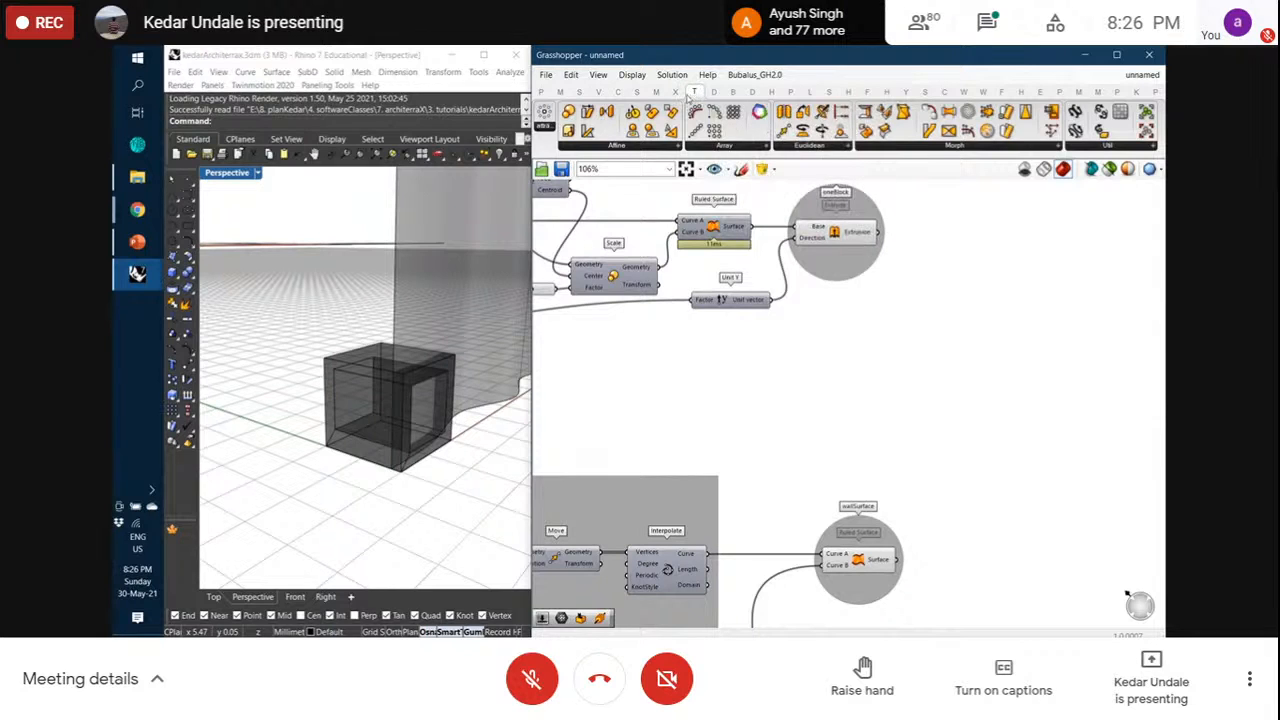
{"action": "left_click", "coordinate": [675, 92]}
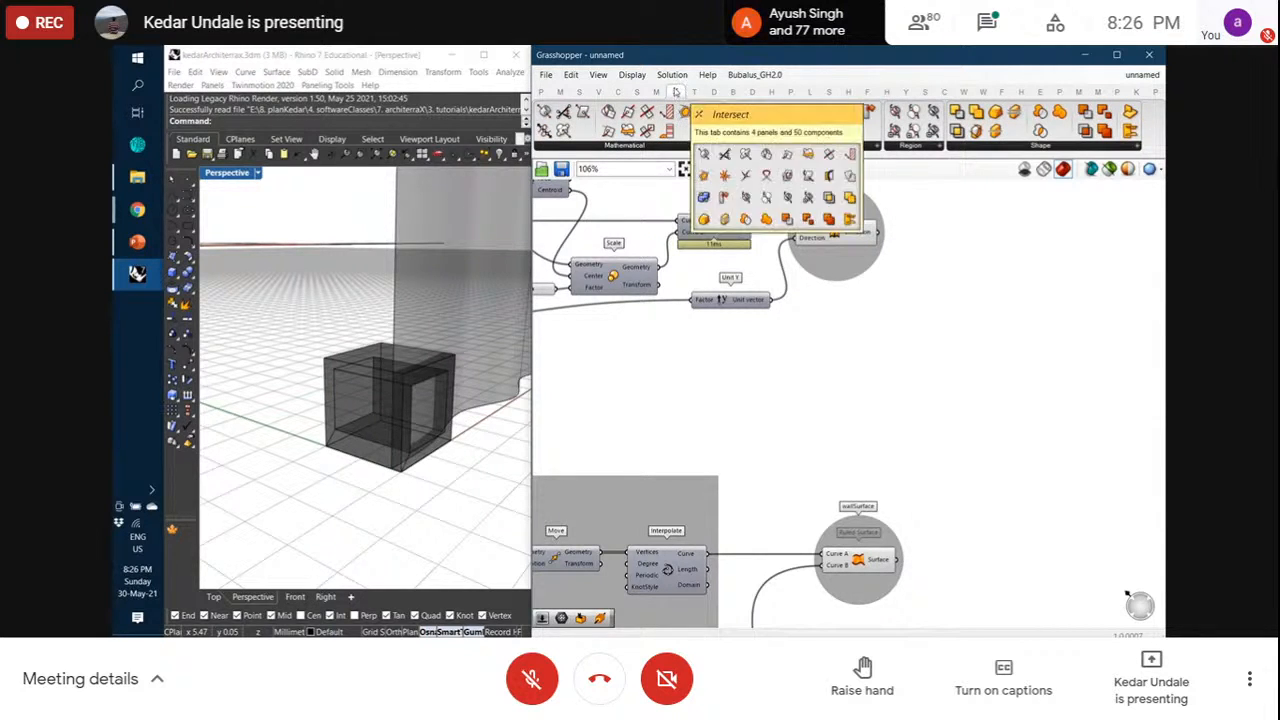
{"action": "left_click", "coordinate": [657, 147]}
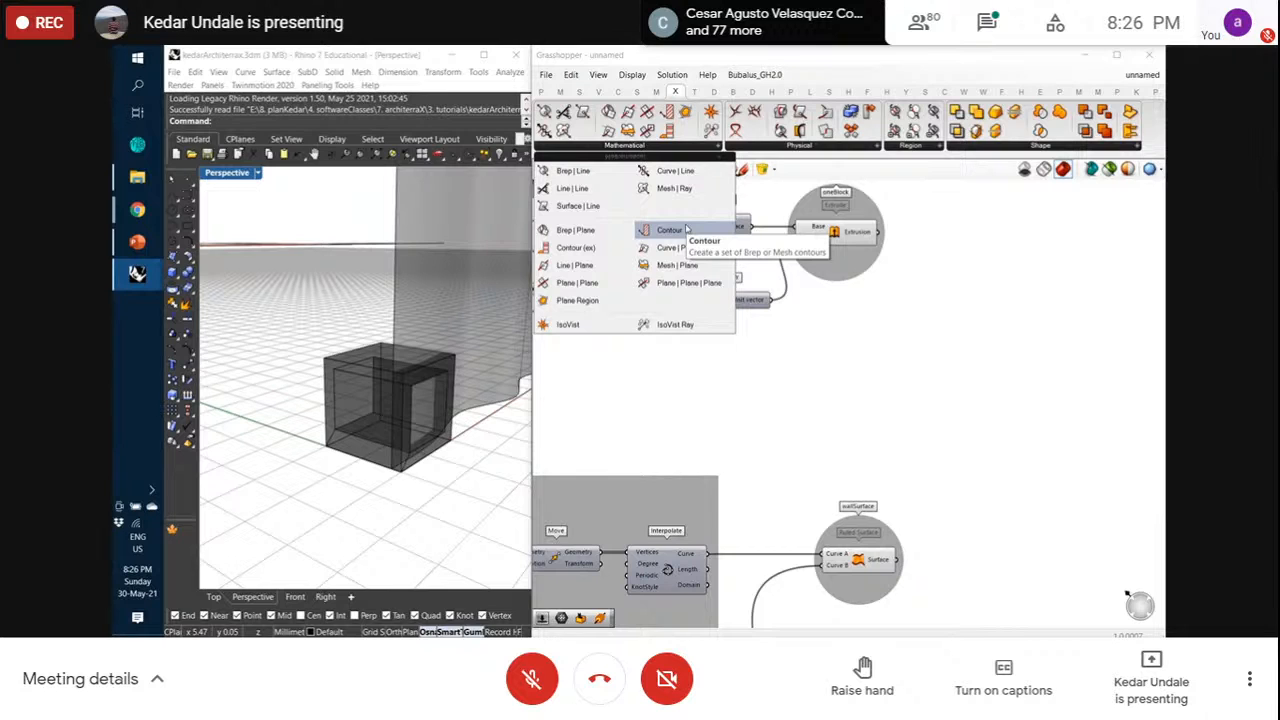
{"action": "left_click_drag", "start_coordinate": [687, 230], "coordinate": [1027, 394]}
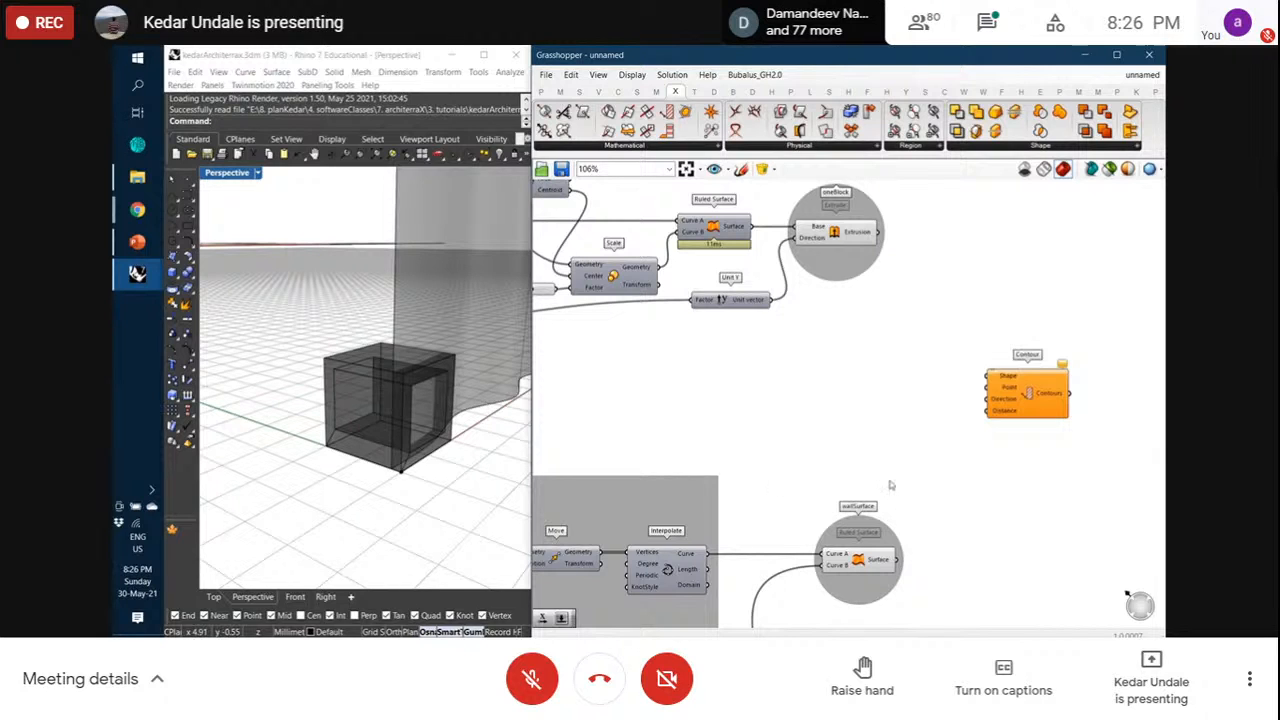
Feed the wallSurface output into Contour's Shape input
{"action": "left_click", "coordinate": [873, 567]}
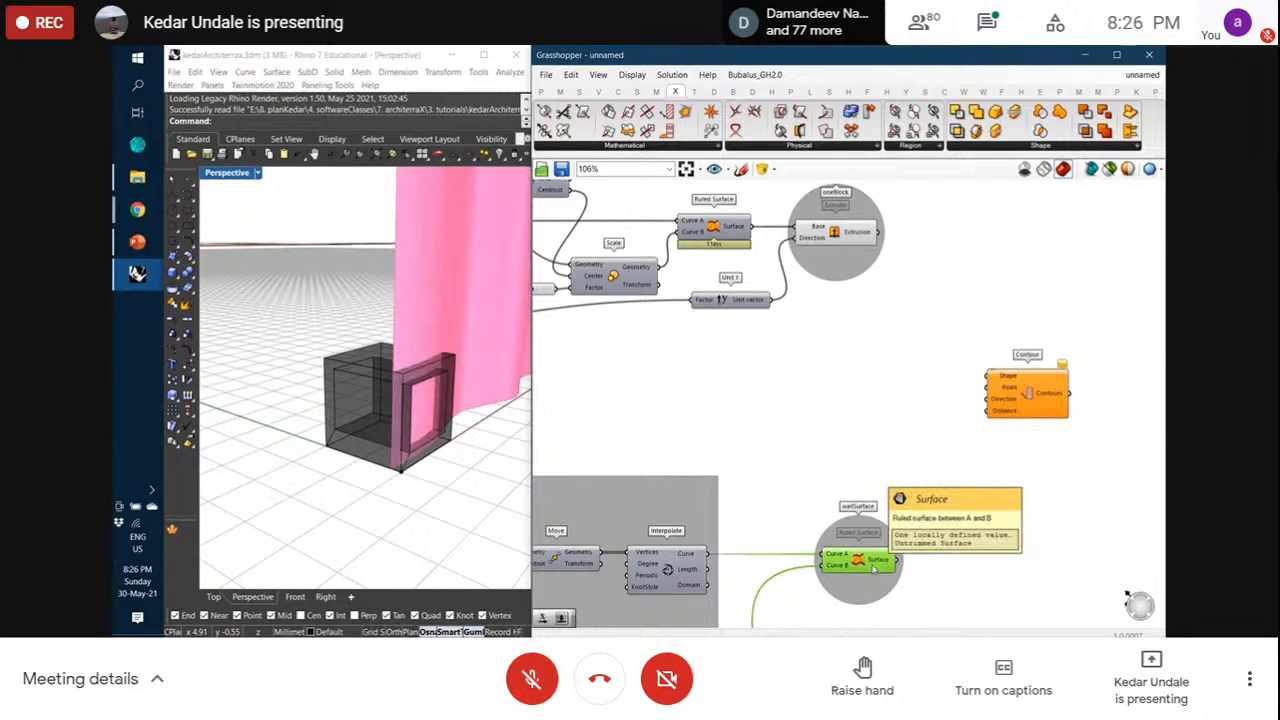
{"action": "left_click", "coordinate": [902, 520]}
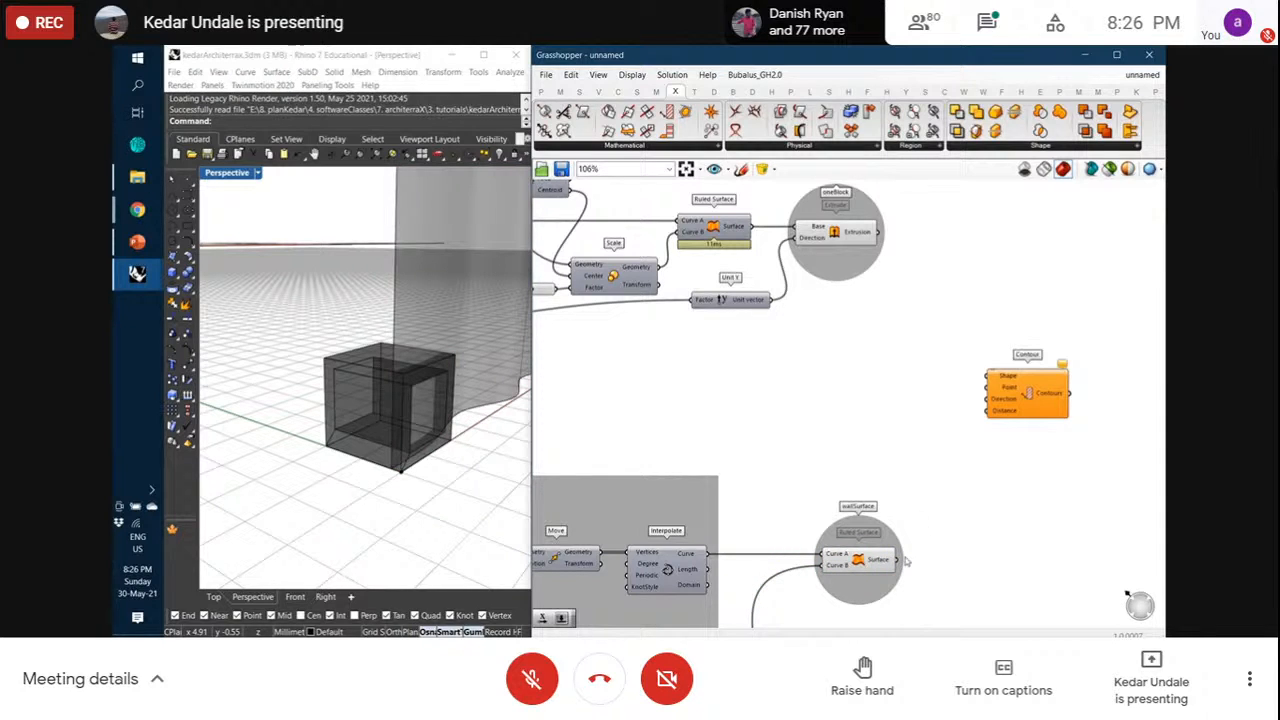
{"action": "left_click_drag", "start_coordinate": [903, 566], "coordinate": [1011, 393]}
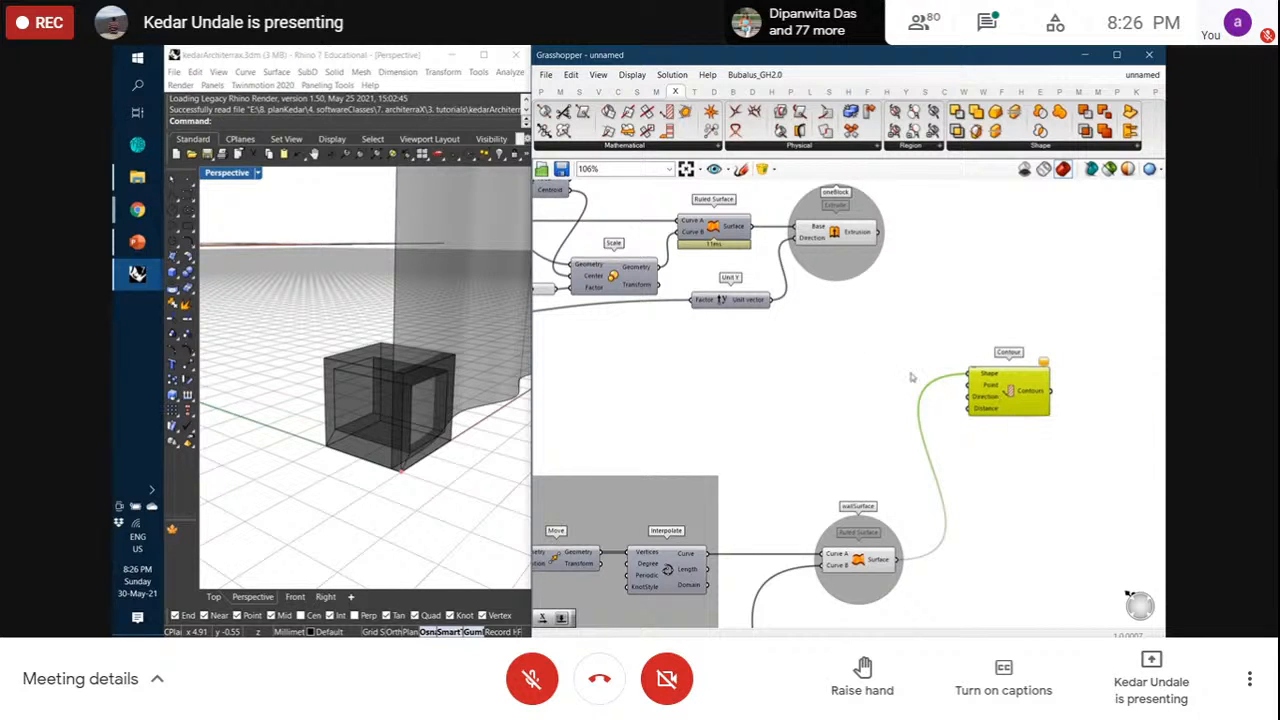
{"action": "left_click_drag", "start_coordinate": [1006, 391], "coordinate": [1005, 381]}
{"action": "left_click", "coordinate": [970, 333]}
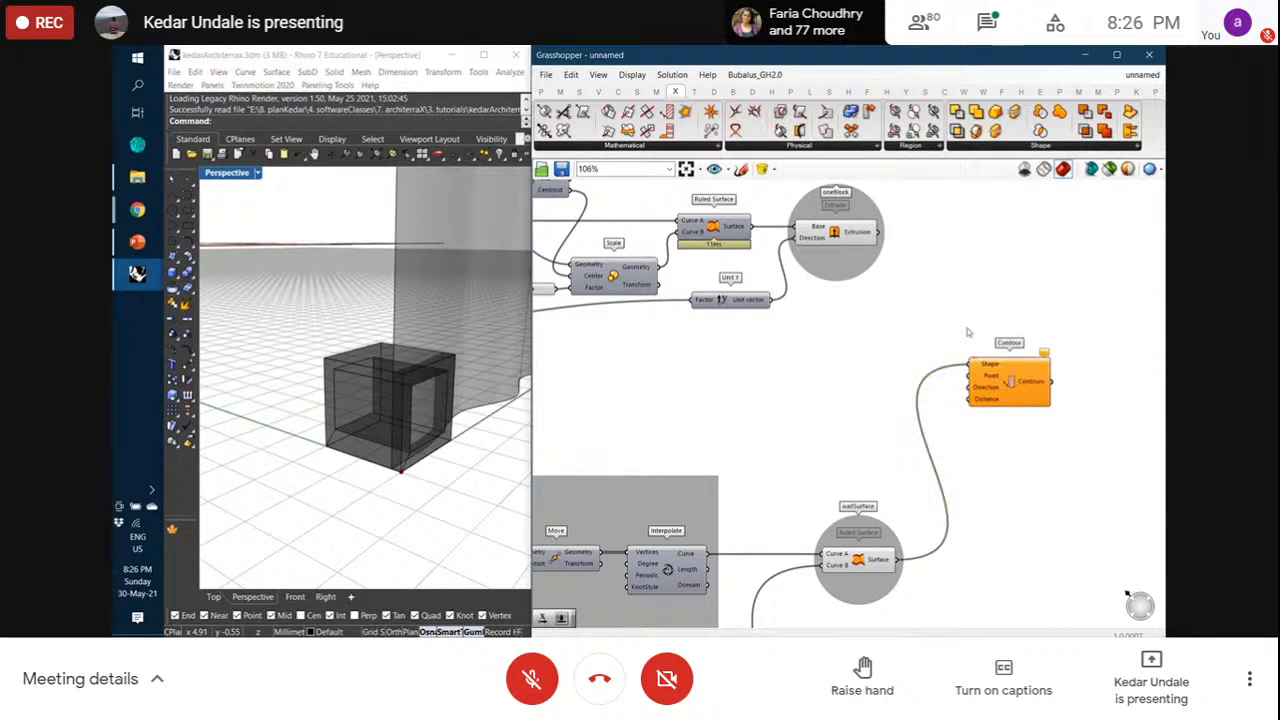
{"action": "left_click", "coordinate": [598, 91]}
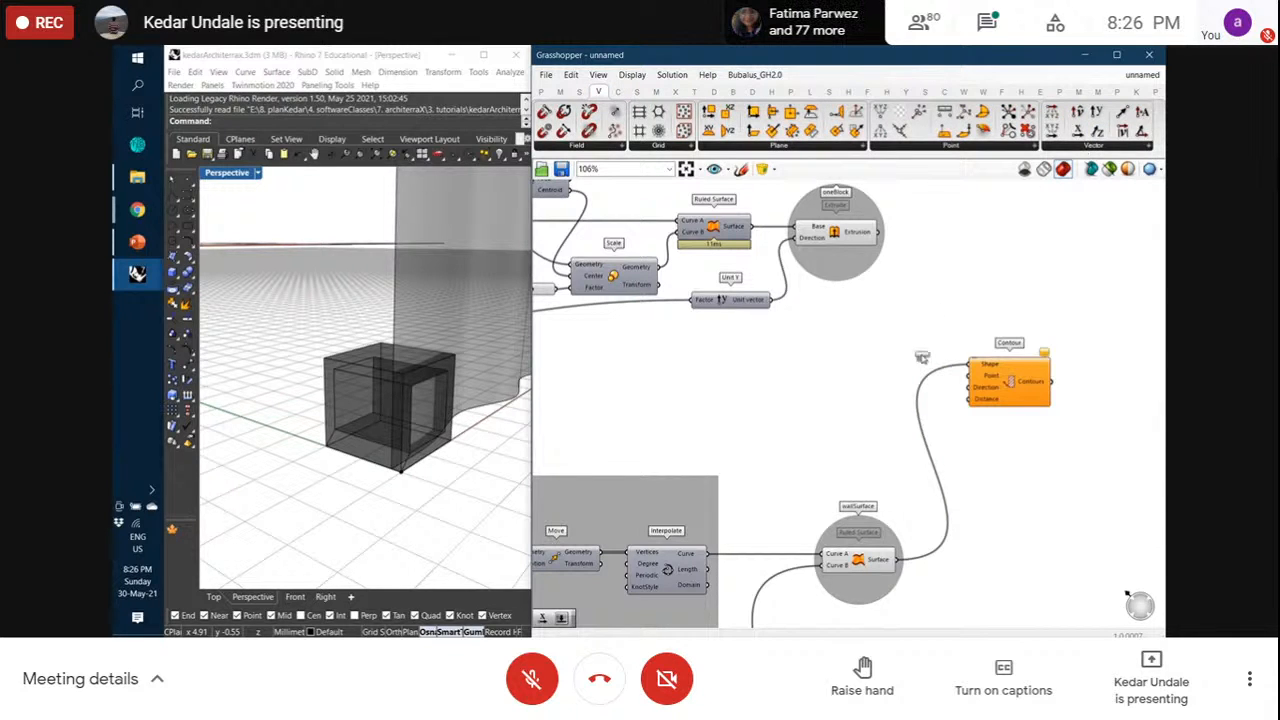
Place a Unit Z component to set Contour's Direction
{"action": "left_click_drag", "start_coordinate": [897, 381], "coordinate": [926, 391]}
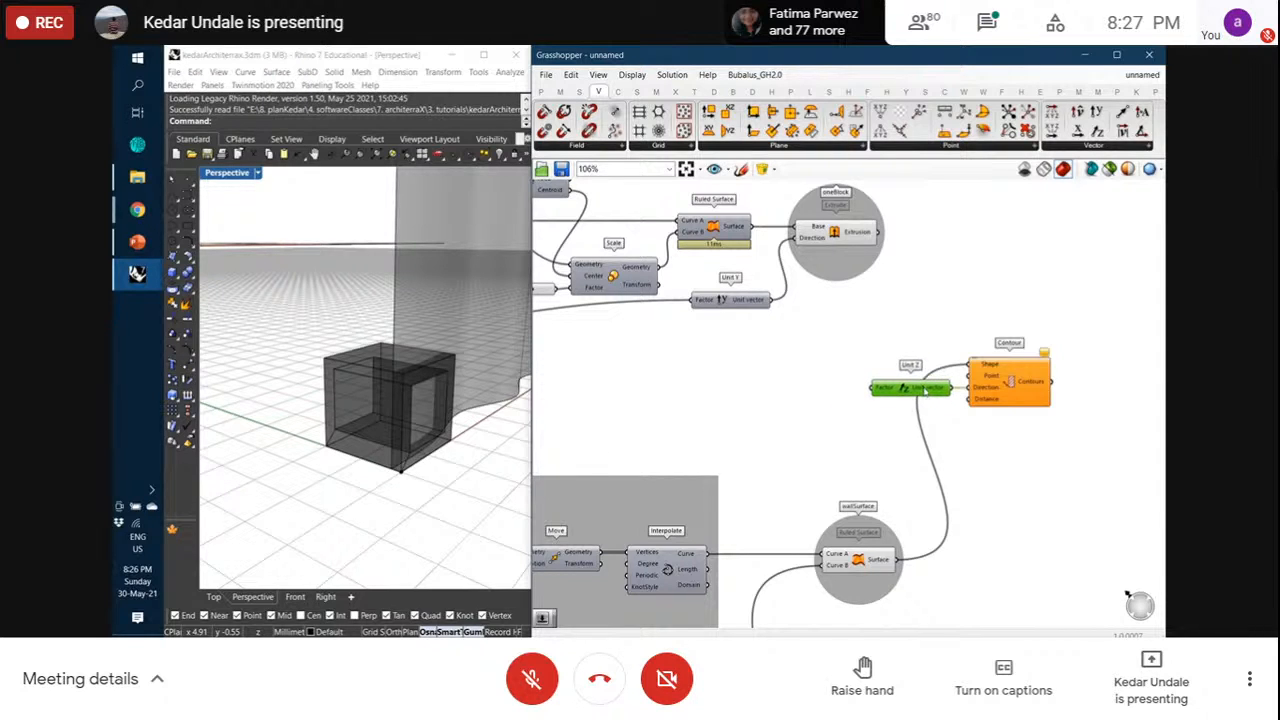
{"action": "left_click", "coordinate": [1006, 397]}
{"action": "left_click", "coordinate": [996, 412]}
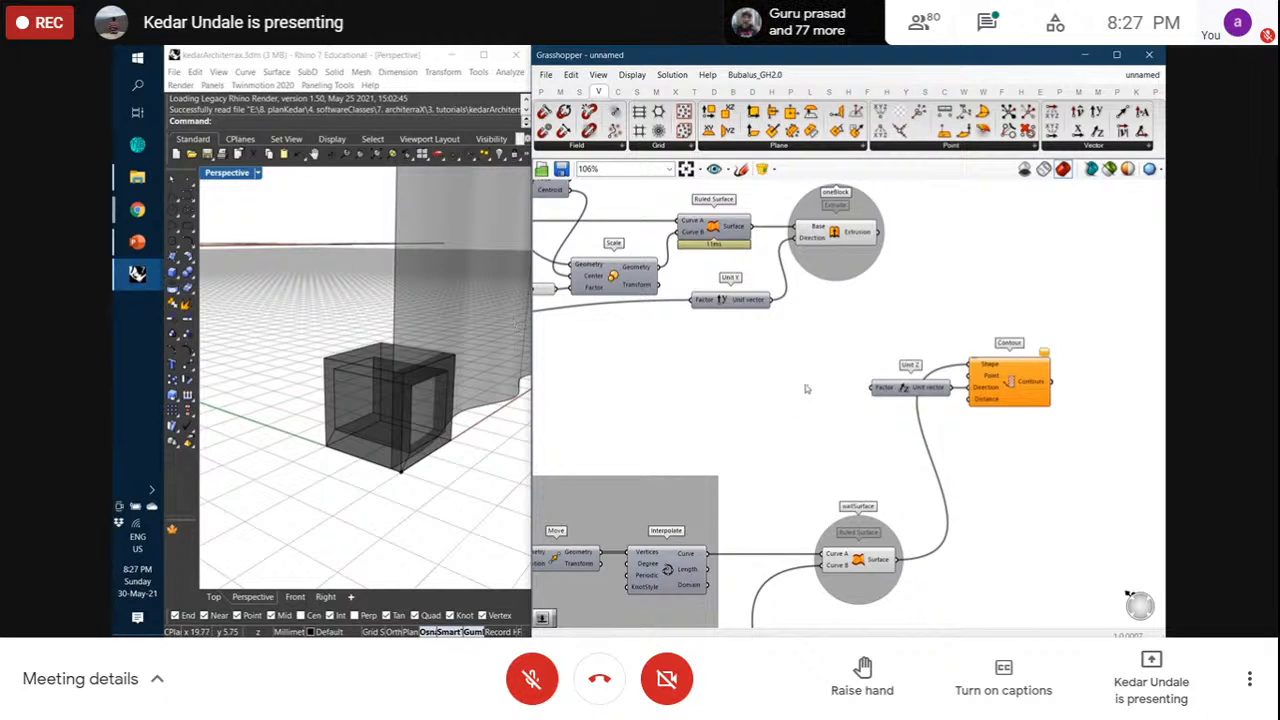
Drive Unit Z's Factor with the 2.00 slider and inspect the contoured wall in Rhino
{"action": "right_click_drag", "start_coordinate": [815, 405], "coordinate": [947, 412]}
{"action": "scroll", "coordinate": [947, 412], "scroll_direction": "down", "scroll_amount": 1}
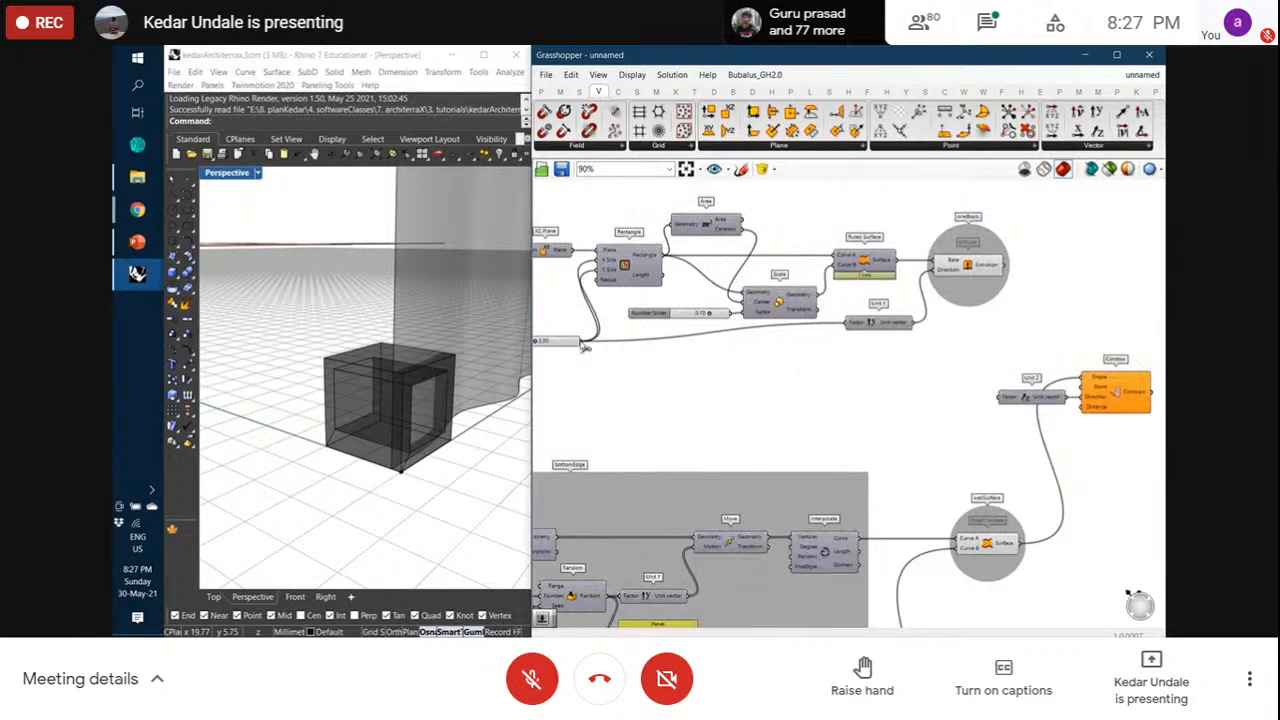
{"action": "left_click_drag", "start_coordinate": [583, 342], "coordinate": [1002, 398]}
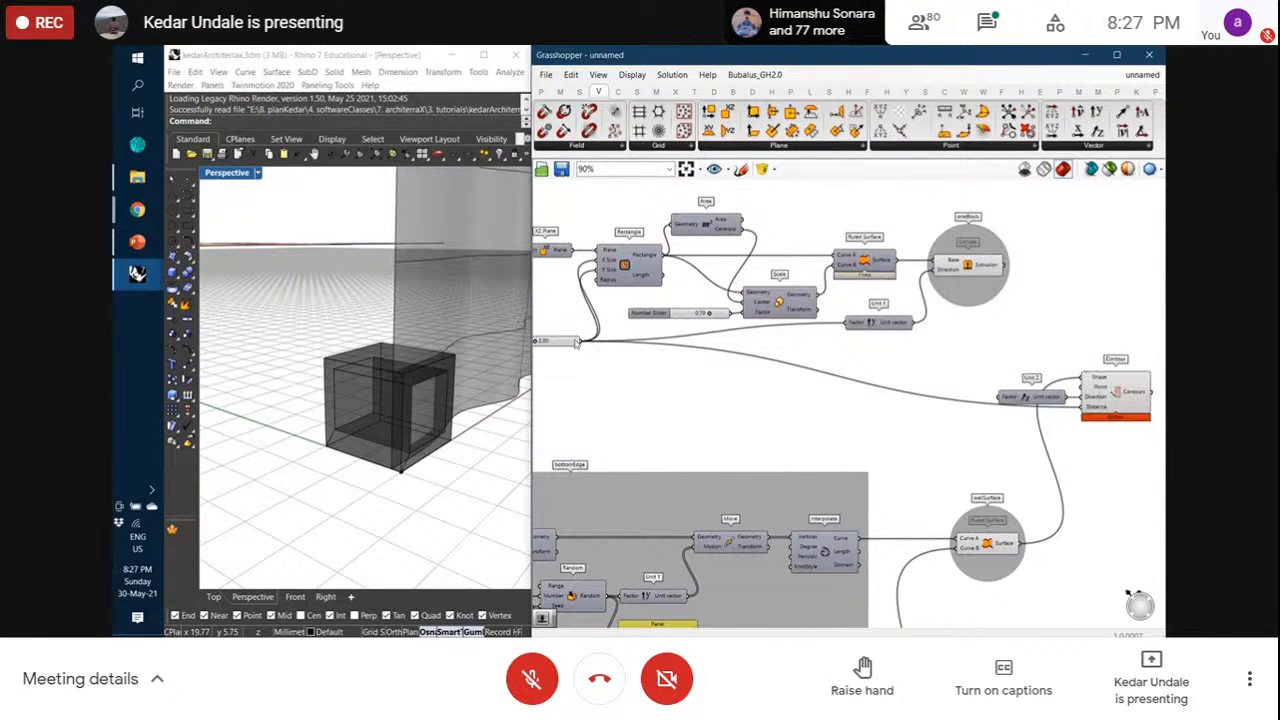
{"action": "left_click_drag", "start_coordinate": [574, 342], "coordinate": [577, 367]}
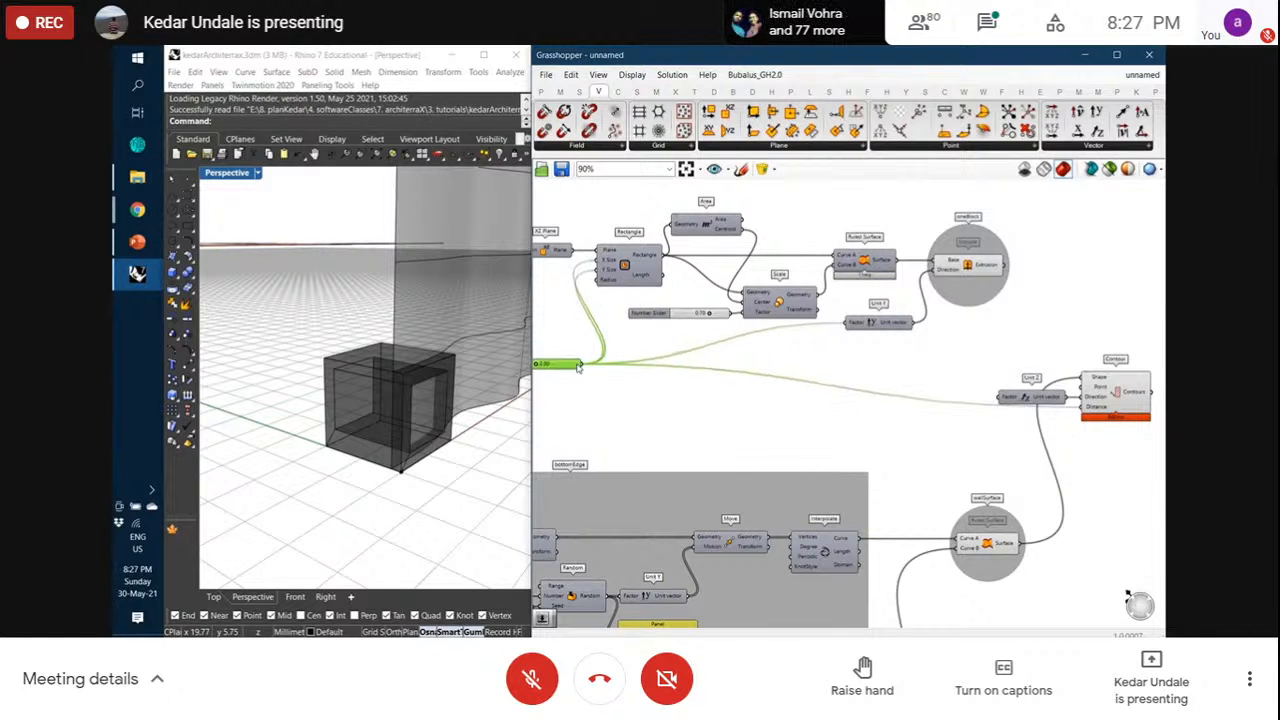
{"action": "scroll", "coordinate": [577, 367], "scroll_direction": "down", "scroll_amount": 2}
{"action": "left_click", "coordinate": [1038, 388]}
{"action": "scroll", "coordinate": [295, 437], "scroll_direction": "down", "scroll_amount": 3}
{"action": "right_click_drag", "start_coordinate": [295, 437], "coordinate": [346, 389]}
{"action": "scroll", "coordinate": [272, 518], "scroll_direction": "up", "scroll_amount": 12}
{"action": "scroll", "coordinate": [295, 421], "scroll_direction": "up", "scroll_amount": 6}
{"action": "scroll", "coordinate": [346, 386], "scroll_direction": "down", "scroll_amount": 7}
{"action": "scroll", "coordinate": [345, 375], "scroll_direction": "up", "scroll_amount": 4}
{"action": "scroll", "coordinate": [345, 375], "scroll_direction": "down", "scroll_amount": 4}
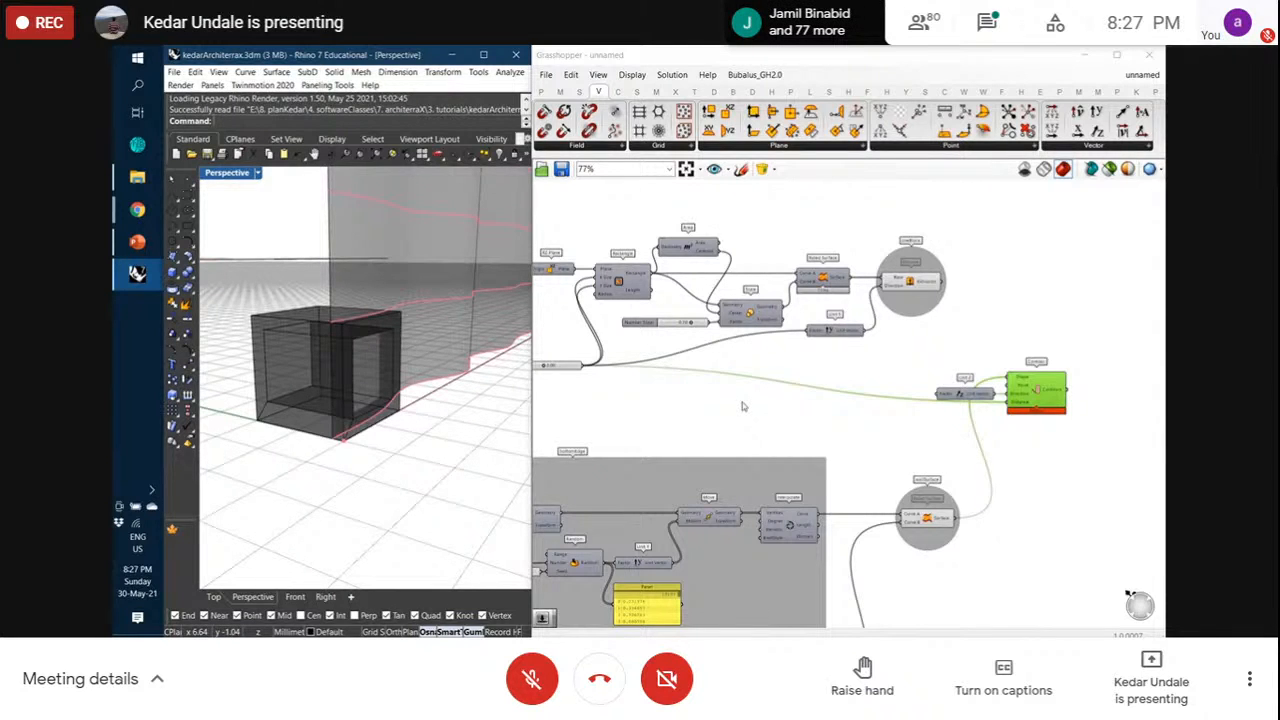
Line up Unit Z and Contour higher on the canvas and switch on the Sketch pen
{"action": "left_click", "coordinate": [572, 371]}
{"action": "left_click", "coordinate": [964, 393]}
{"action": "left_click_drag", "start_coordinate": [968, 395], "coordinate": [969, 378]}
{"action": "left_click_drag", "start_coordinate": [1037, 399], "coordinate": [932, 402]}
{"action": "left_click", "coordinate": [1046, 421]}
{"action": "right_click_drag", "start_coordinate": [859, 422], "coordinate": [896, 424]}
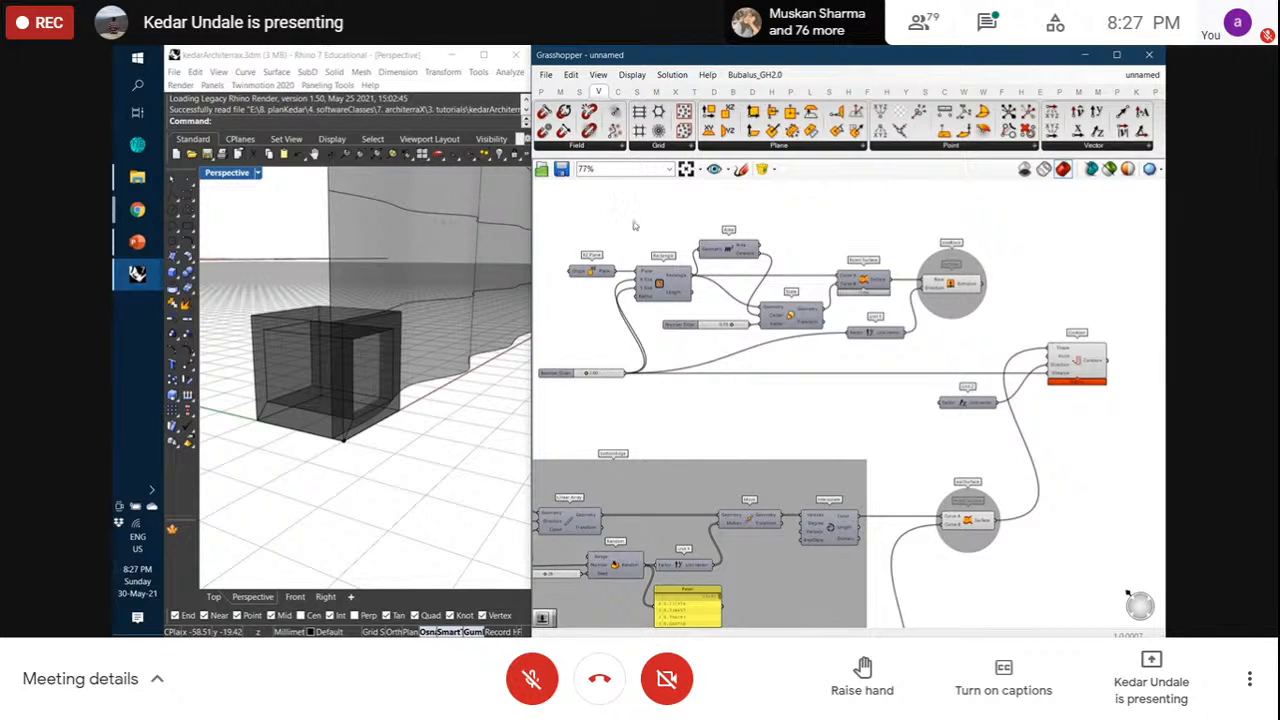
{"action": "left_click", "coordinate": [740, 169]}
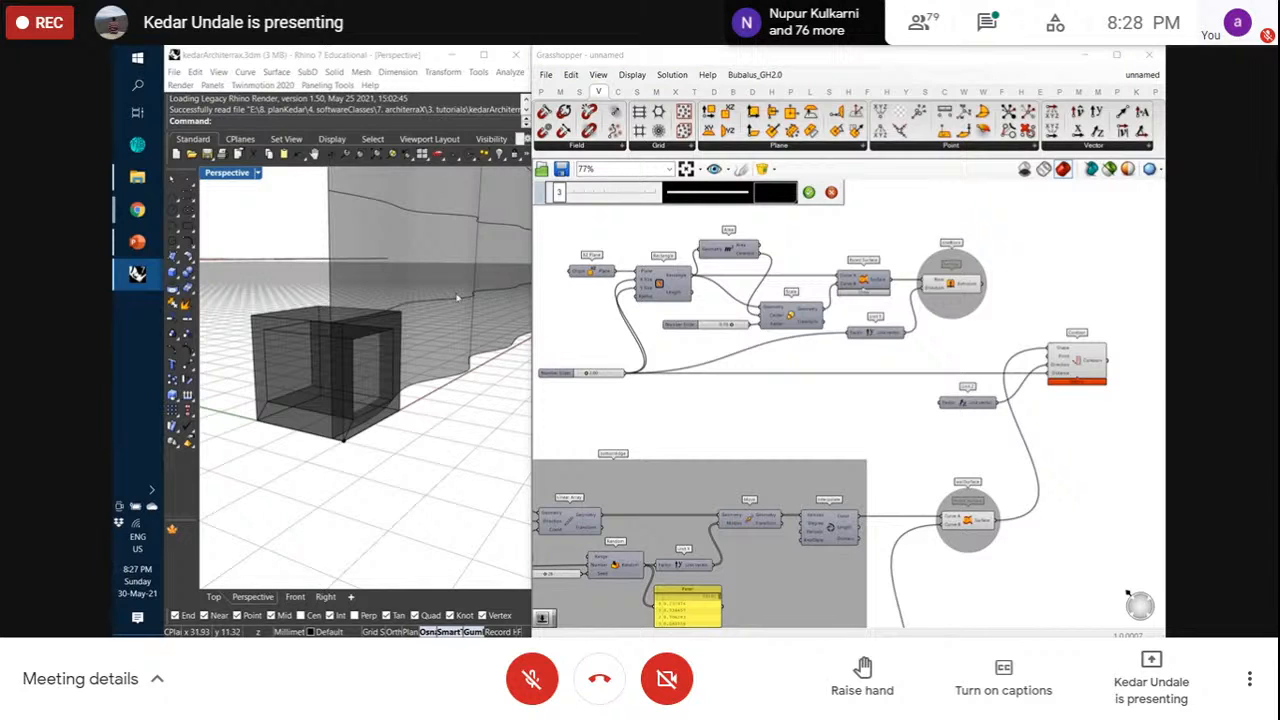
Sketch wavy curves and a pair of parallel lines on the canvas to explain the idea
{"action": "left_click_drag", "start_coordinate": [747, 438], "coordinate": [815, 419]}
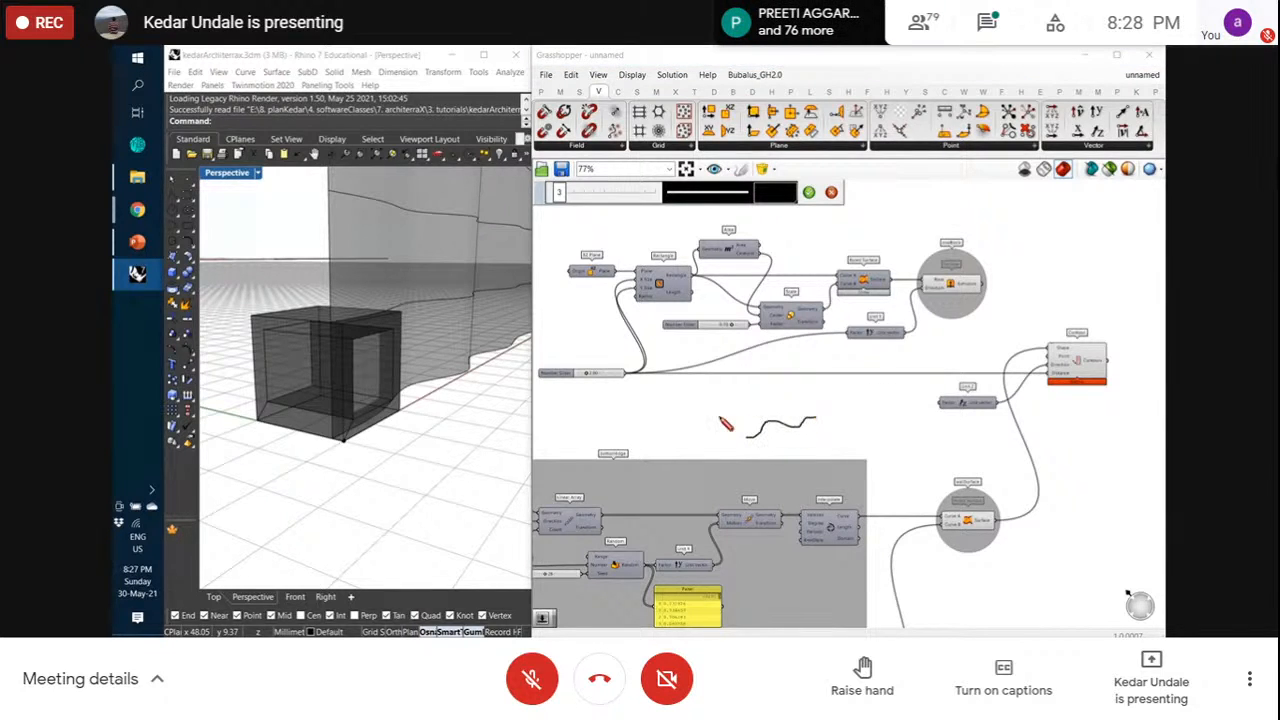
{"action": "left_click_drag", "start_coordinate": [719, 418], "coordinate": [768, 405]}
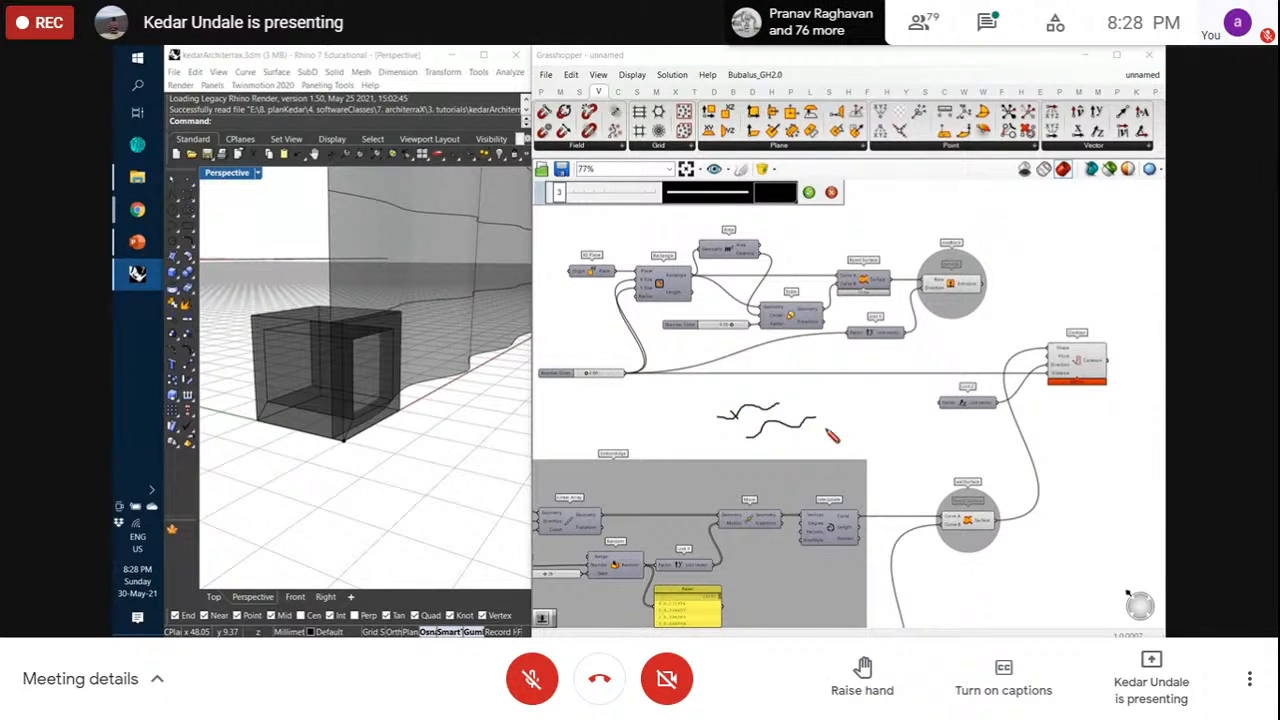
{"action": "mouse_move", "coordinate": [823, 437]}
{"action": "left_mouse_down"}
{"action": "mouse_move", "coordinate": [884, 424]}
{"action": "mouse_move", "coordinate": [853, 417]}
{"action": "mouse_move", "coordinate": [843, 431]}
{"action": "mouse_move", "coordinate": [854, 404]}
{"action": "mouse_move", "coordinate": [843, 404]}
{"action": "mouse_move", "coordinate": [905, 431]}
{"action": "mouse_move", "coordinate": [869, 412]}
{"action": "mouse_move", "coordinate": [873, 429]}
{"action": "mouse_move", "coordinate": [905, 405]}
{"action": "mouse_move", "coordinate": [866, 404]}
{"action": "left_mouse_up"}
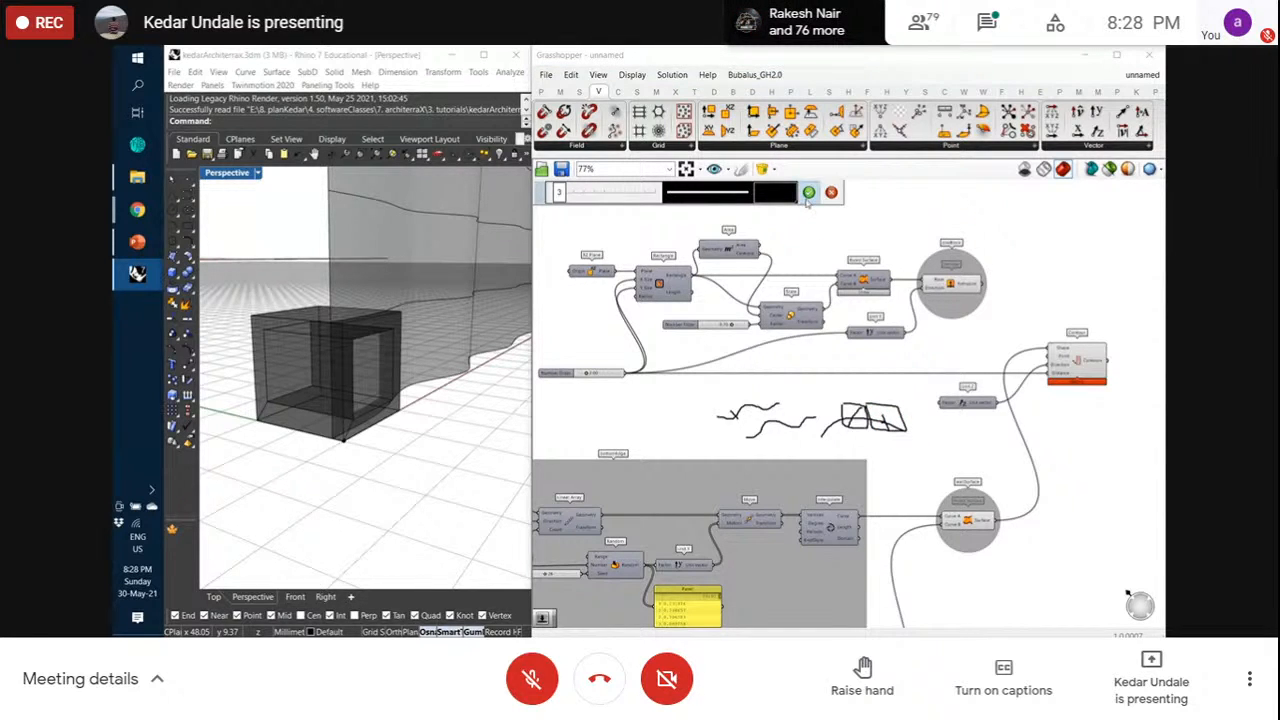
{"action": "mouse_move", "coordinate": [632, 414]}
{"action": "left_mouse_down"}
{"action": "mouse_move", "coordinate": [686, 399]}
{"action": "mouse_move", "coordinate": [698, 414]}
{"action": "left_mouse_up"}
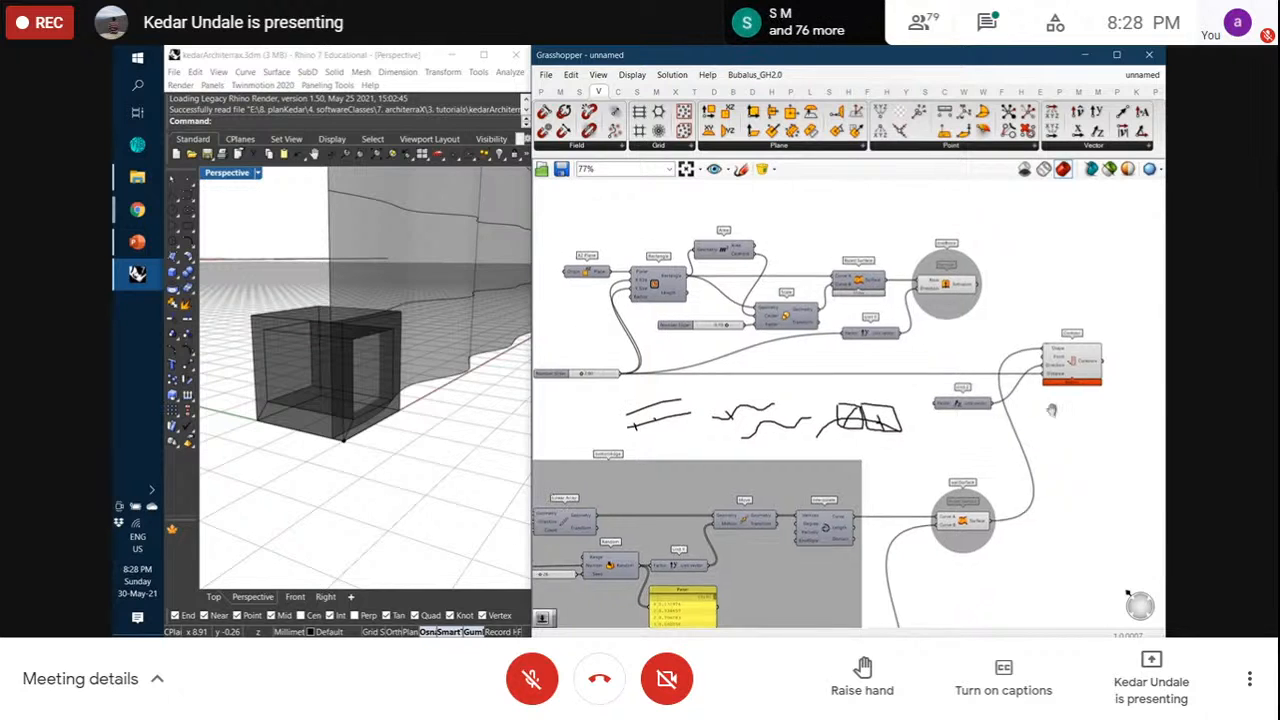
Bring up the Curve tab's Division components
{"action": "right_click_drag", "start_coordinate": [1066, 413], "coordinate": [966, 427]}
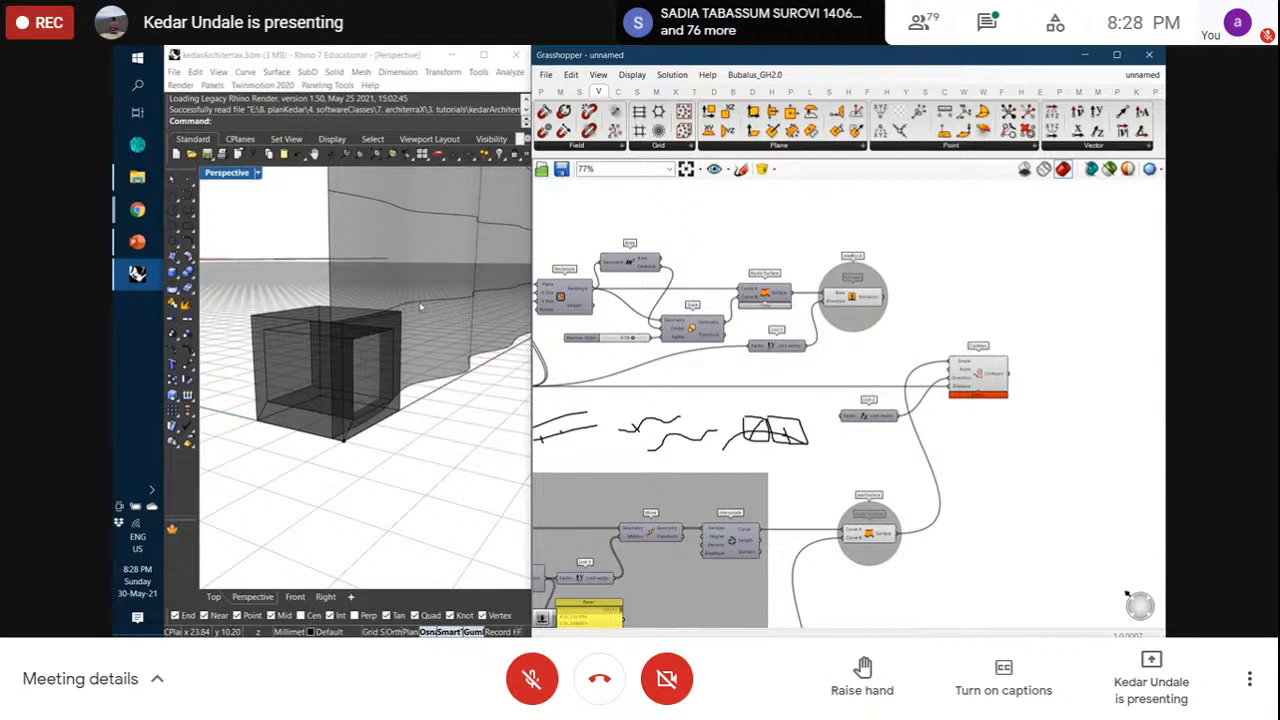
{"action": "left_click", "coordinate": [788, 148]}
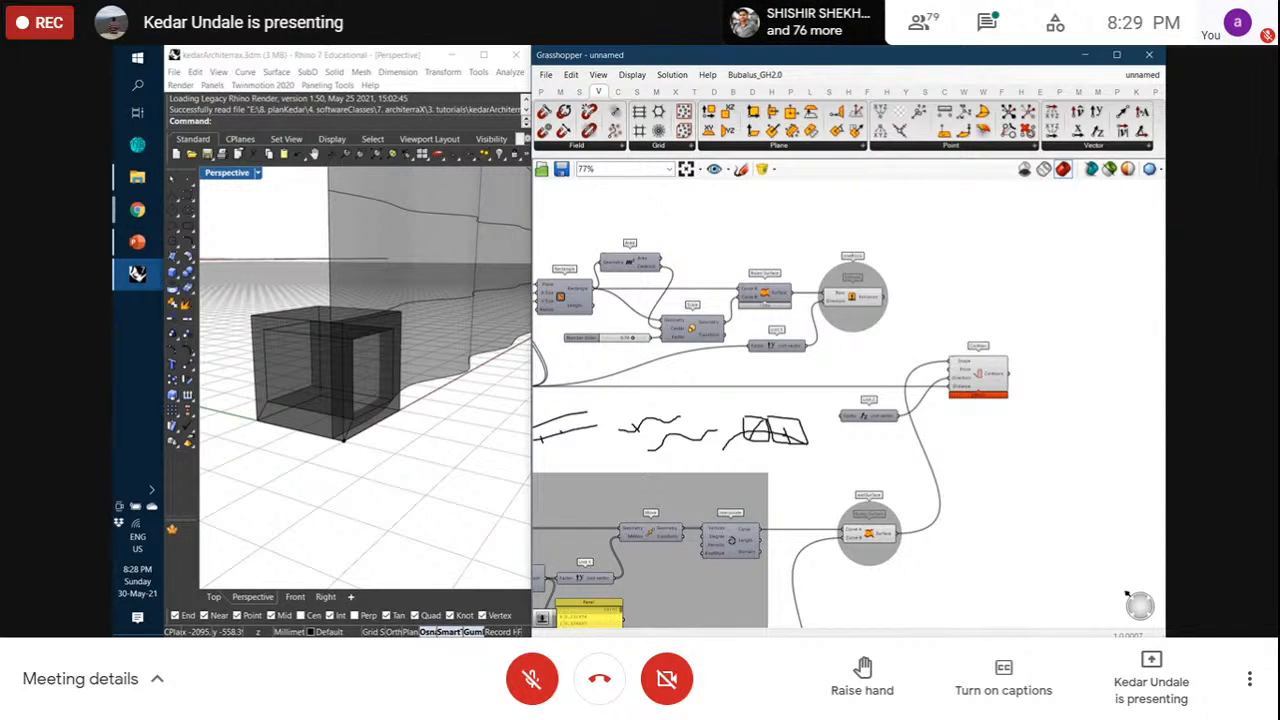
{"action": "left_click", "coordinate": [140, 276]}
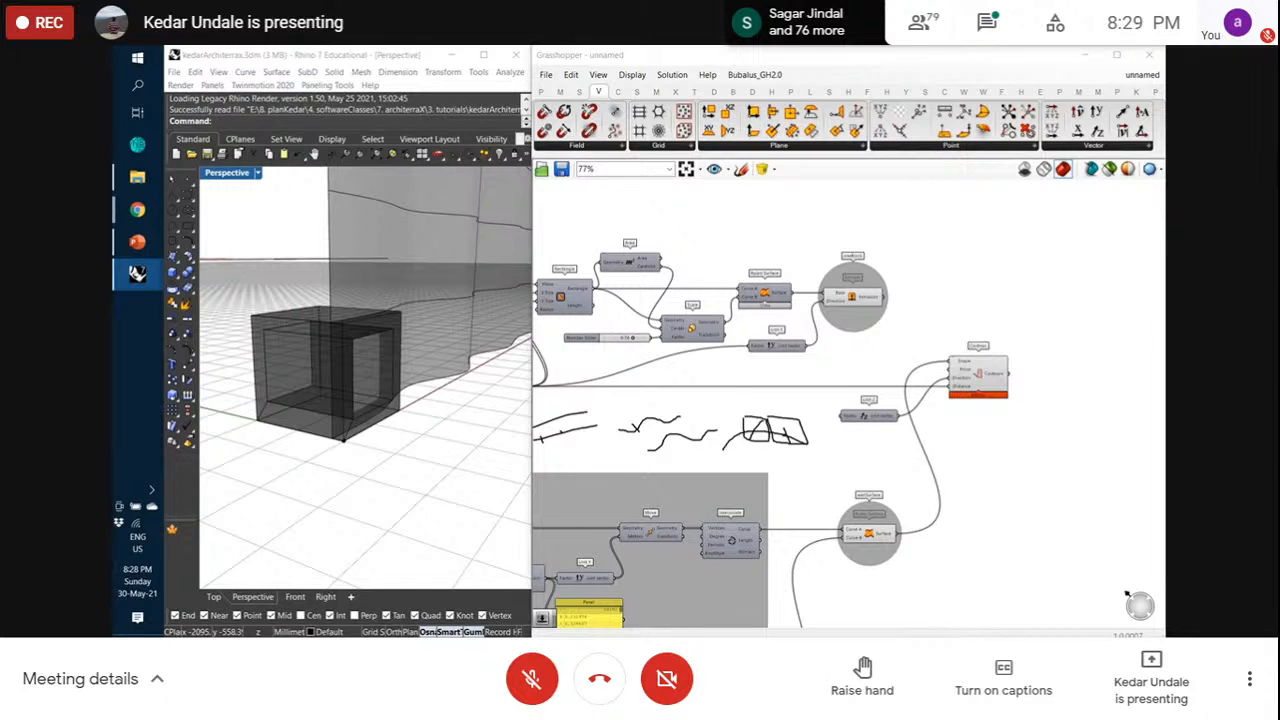
{"action": "left_click", "coordinate": [617, 91]}
{"action": "left_click", "coordinate": [793, 146]}
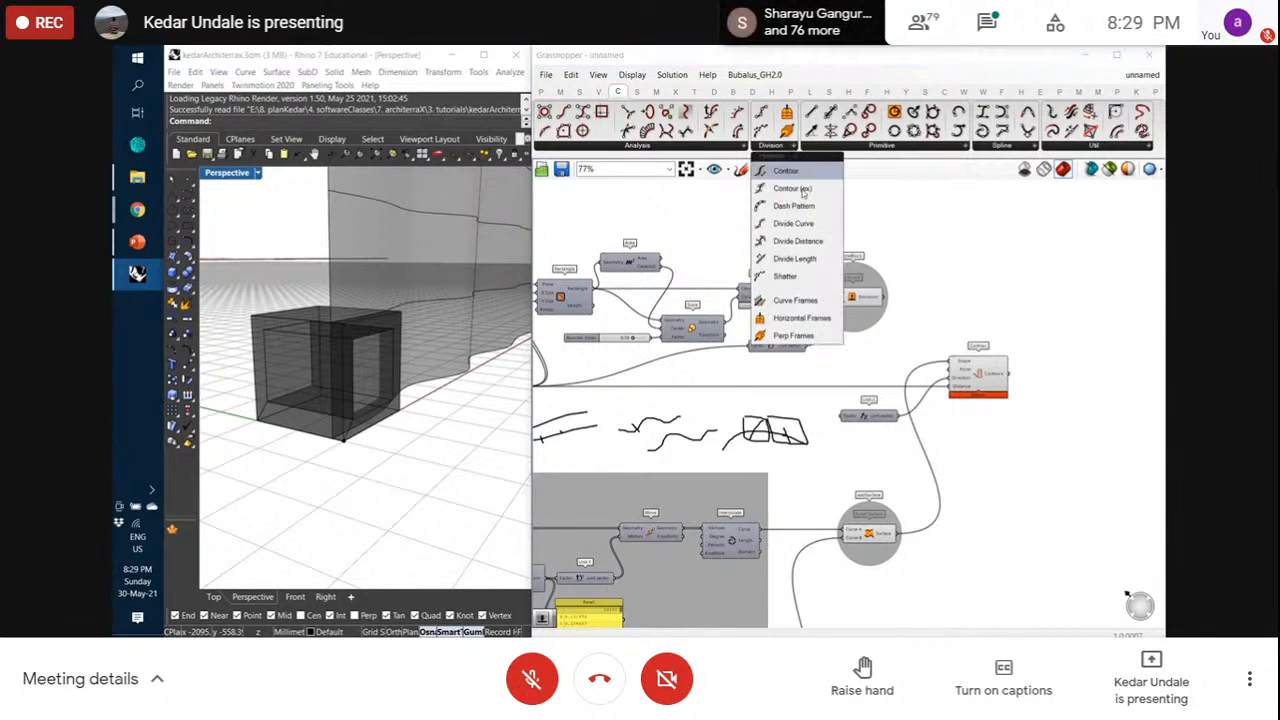
Add Horizontal Frames fed by Contour's curves and zoom Rhino onto the resulting frames
{"action": "left_click", "coordinate": [797, 317]}
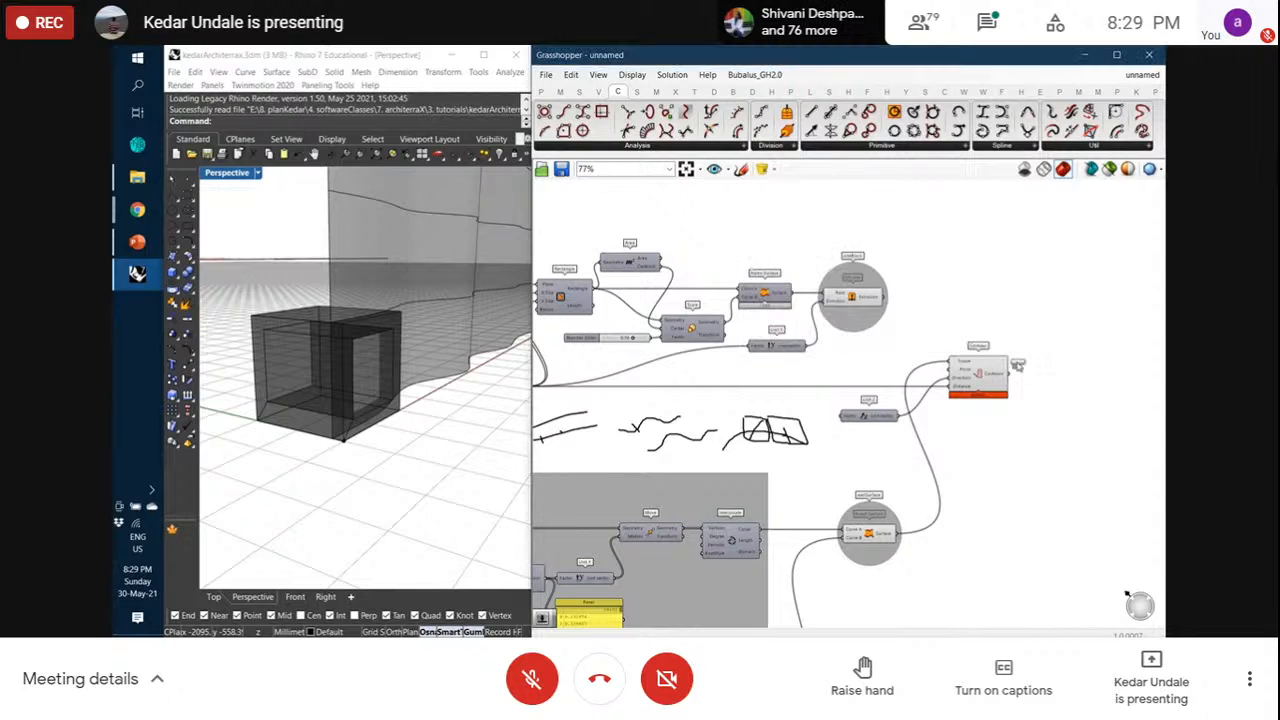
{"action": "left_click", "coordinate": [1068, 380]}
{"action": "scroll", "coordinate": [1050, 408], "scroll_direction": "up", "scroll_amount": 1}
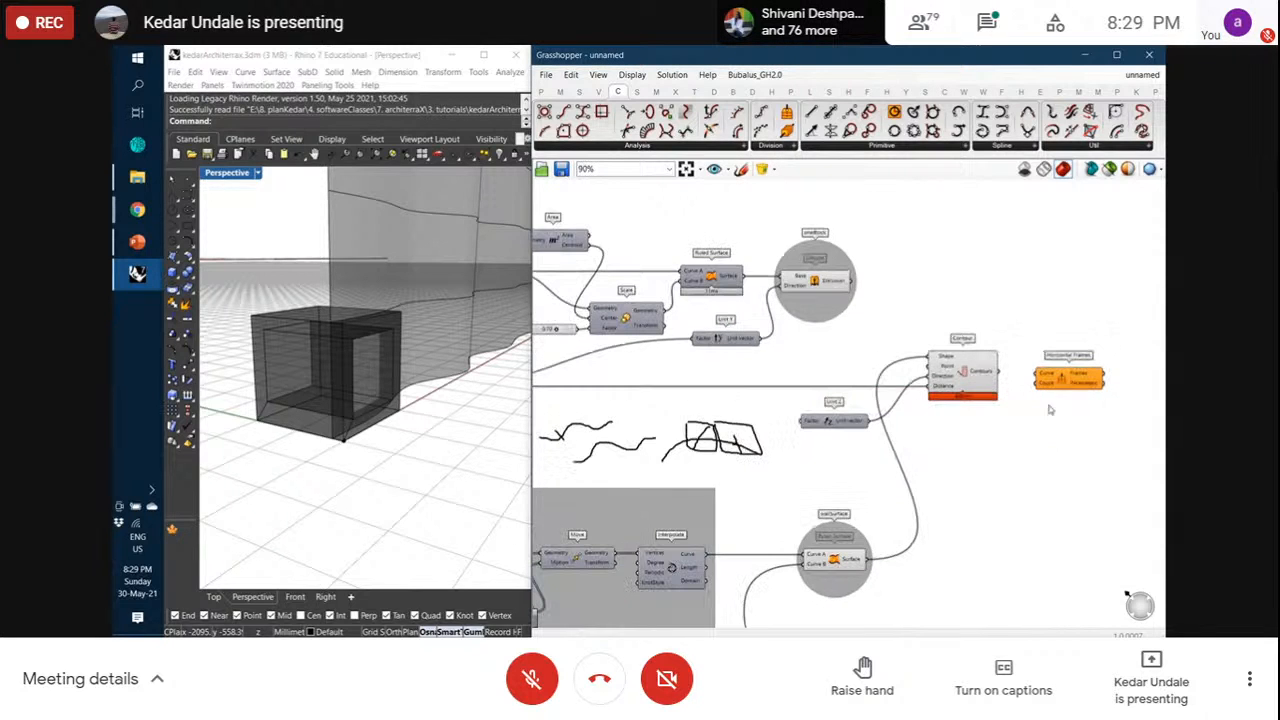
{"action": "right_click_drag", "start_coordinate": [1035, 408], "coordinate": [1011, 411]}
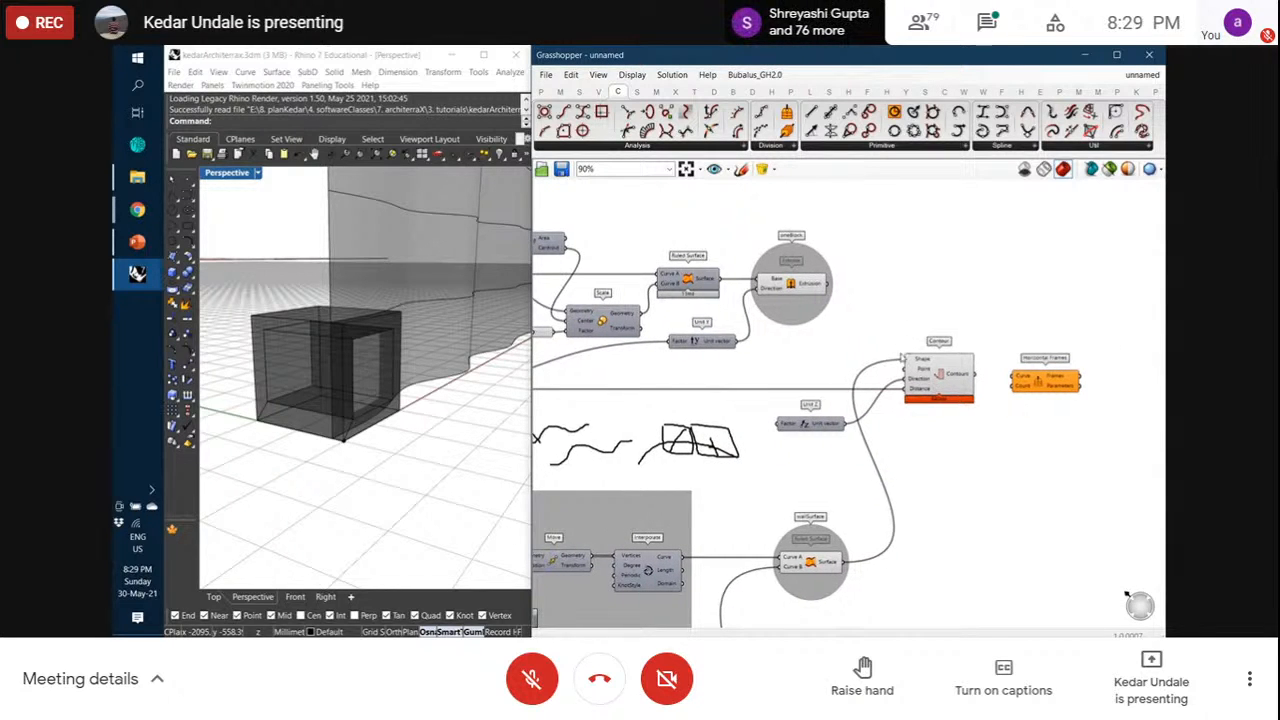
{"action": "left_click_drag", "start_coordinate": [974, 375], "coordinate": [1049, 383]}
{"action": "left_click", "coordinate": [1013, 418]}
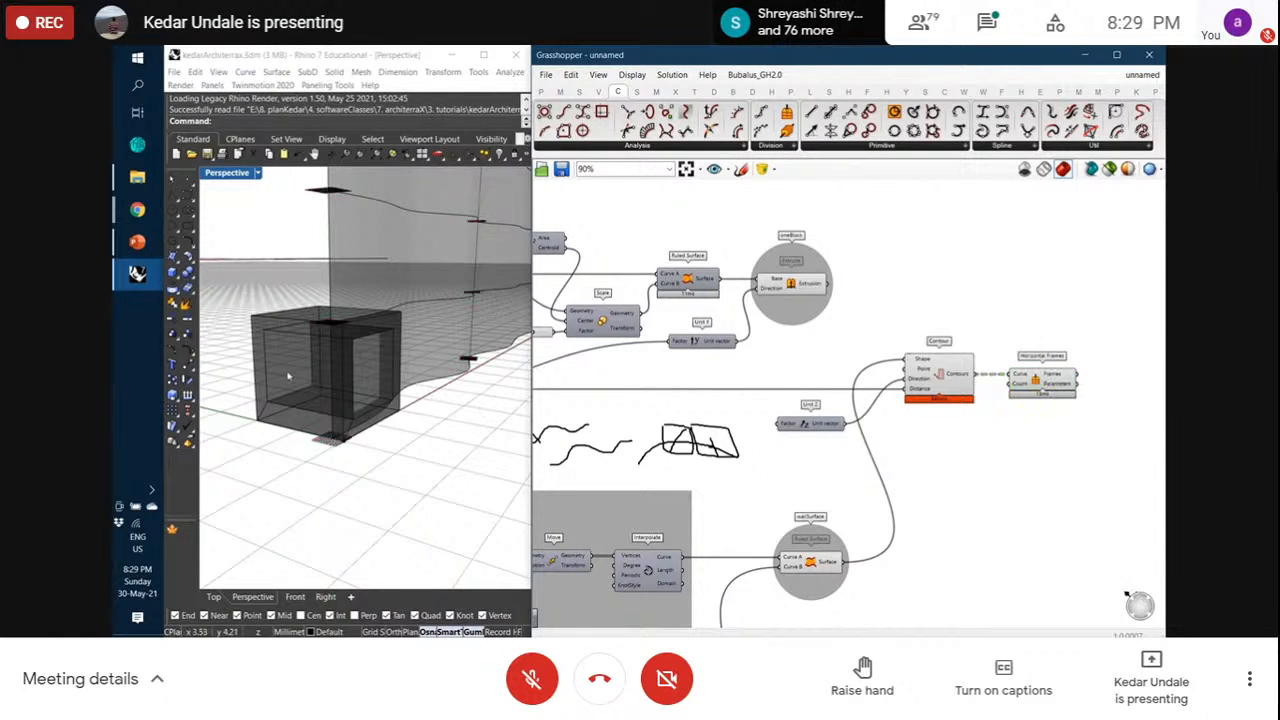
{"action": "scroll", "coordinate": [287, 377], "scroll_direction": "down", "scroll_amount": 6}
{"action": "scroll", "coordinate": [287, 377], "scroll_direction": "down", "scroll_amount": 5}
{"action": "right_click_drag", "start_coordinate": [287, 377], "coordinate": [318, 380]}
{"action": "scroll", "coordinate": [394, 334], "scroll_direction": "up", "scroll_amount": 12}
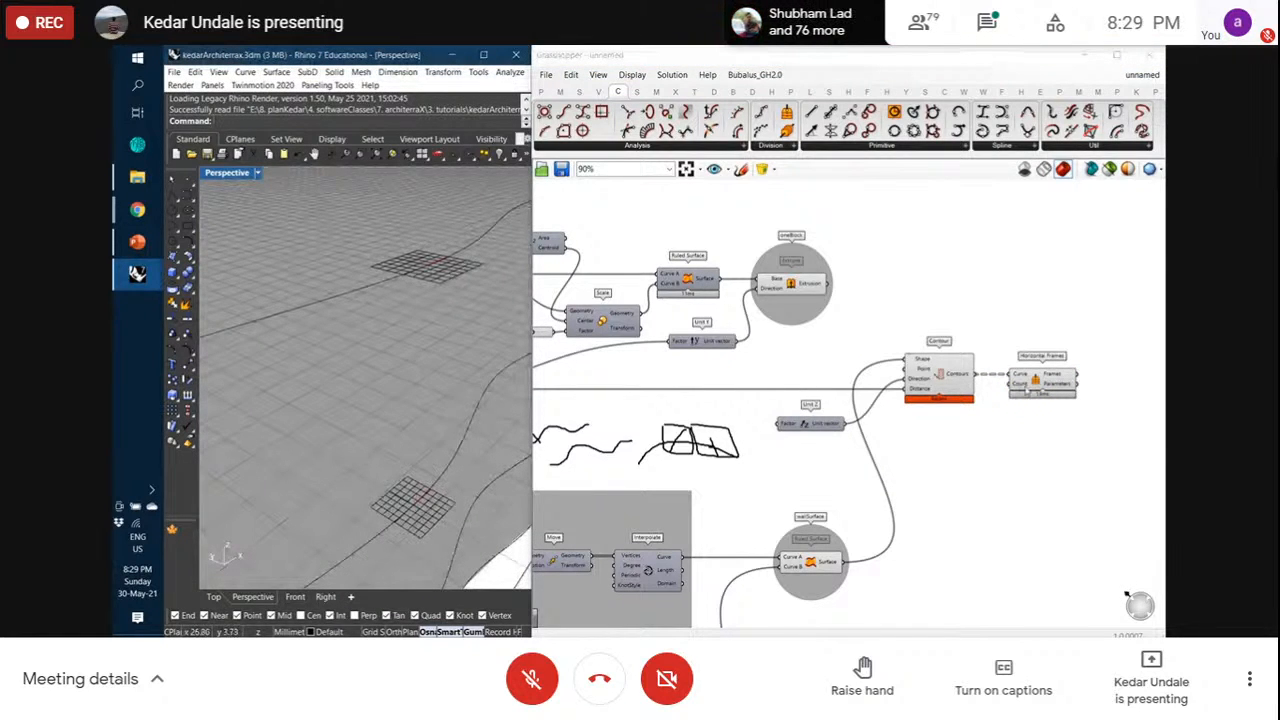
Add a number slider set to 5 as the Horizontal Frames Count
{"action": "double_click", "coordinate": [948, 432]}
{"action": "type", "text": "5"}
{"action": "key", "text": "Return"}
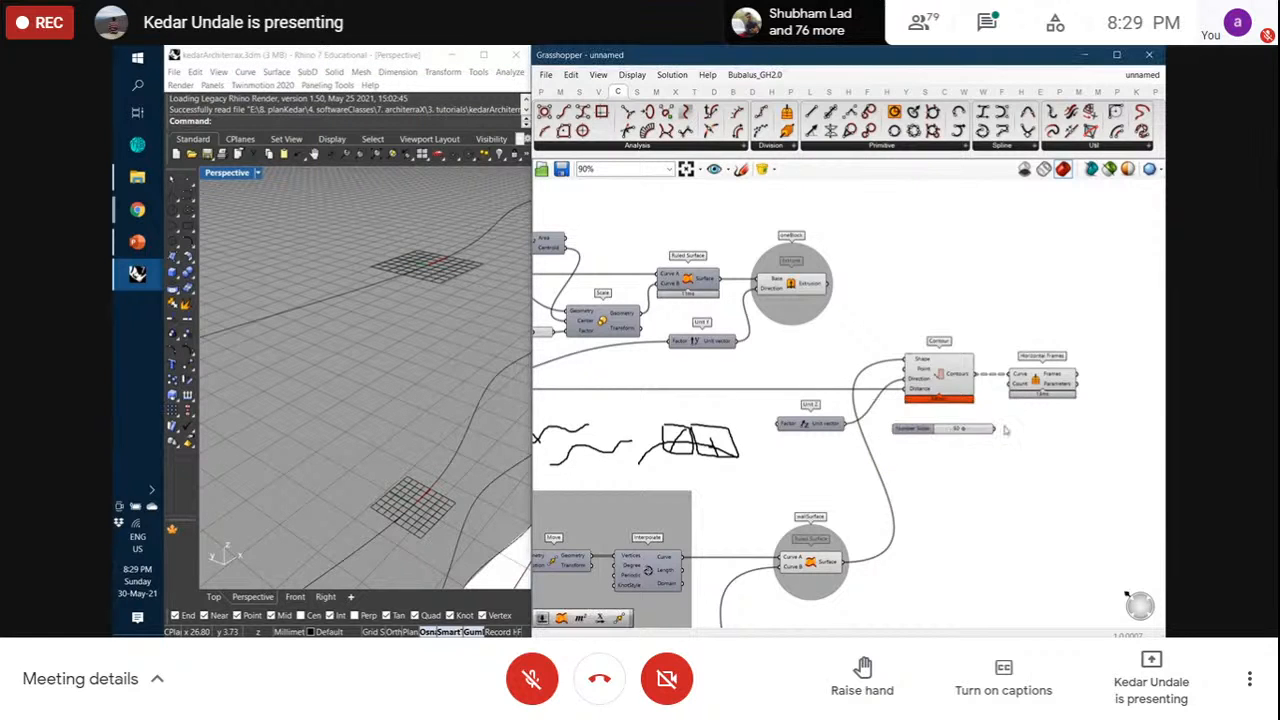
{"action": "left_click_drag", "start_coordinate": [996, 428], "coordinate": [1010, 385]}
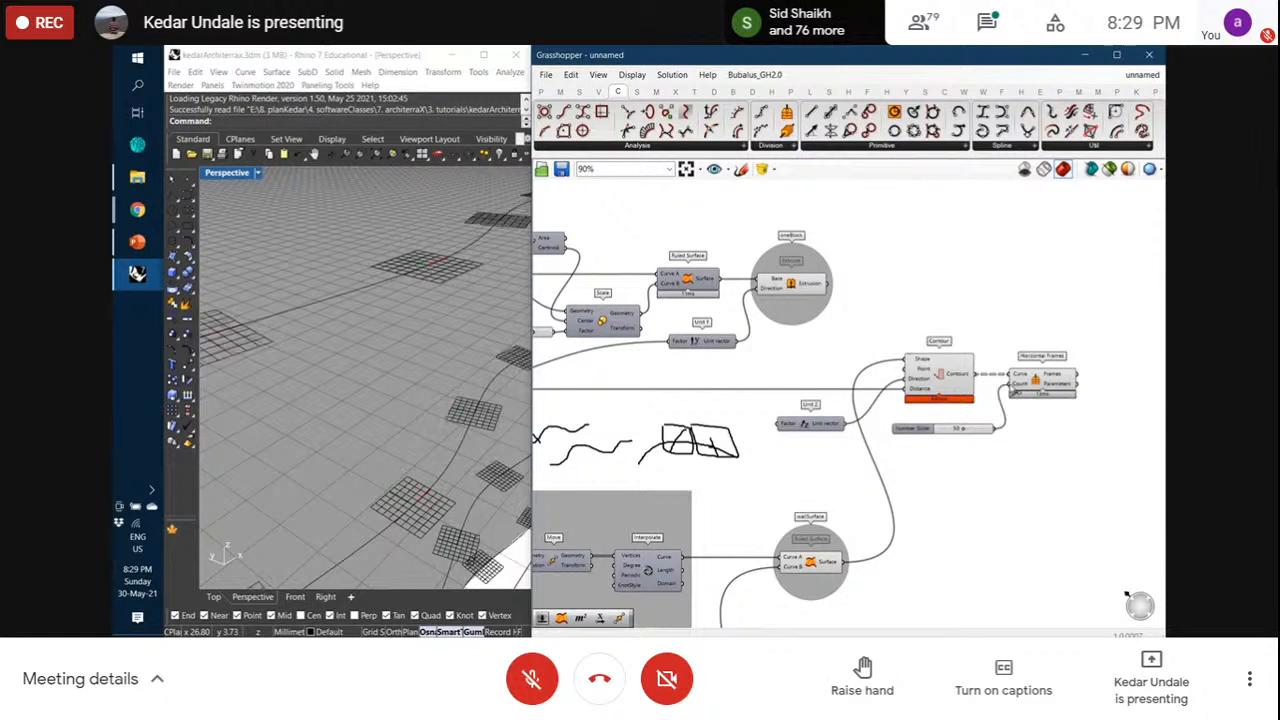
{"action": "scroll", "coordinate": [371, 343], "scroll_direction": "down", "scroll_amount": 6}
{"action": "scroll", "coordinate": [371, 389], "scroll_direction": "up", "scroll_amount": 5}
{"action": "scroll", "coordinate": [383, 366], "scroll_direction": "up", "scroll_amount": 3}
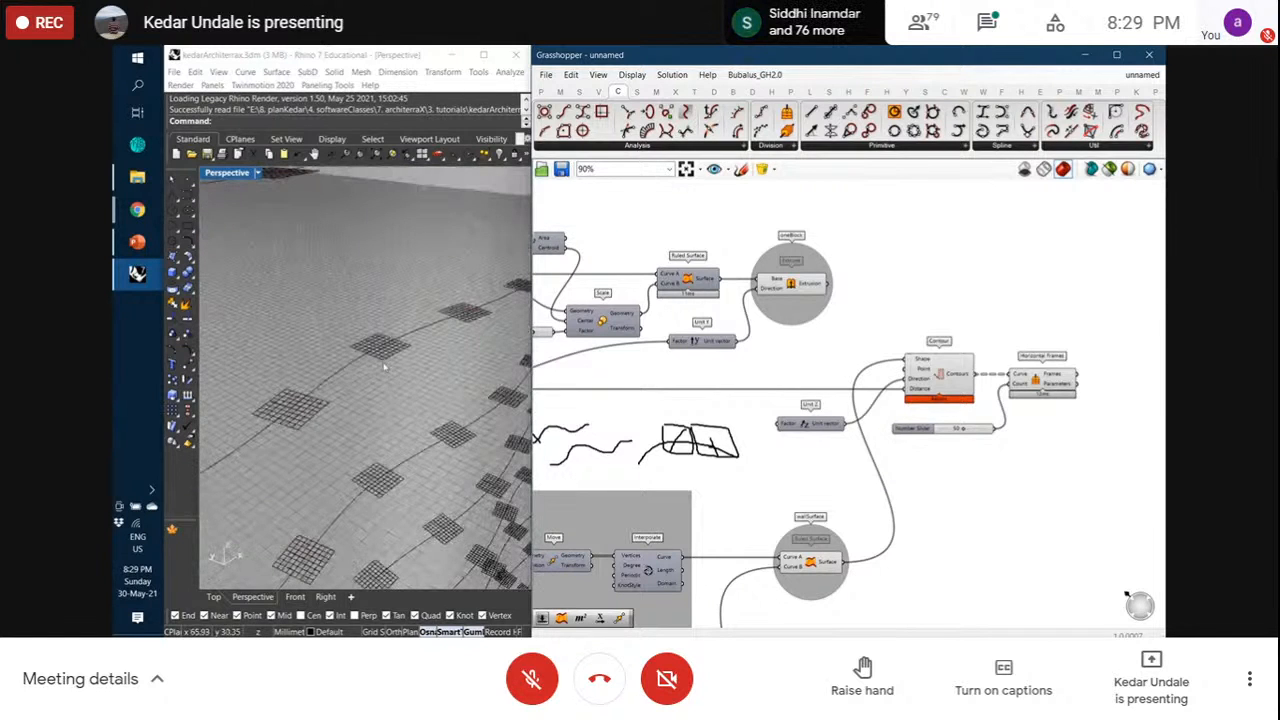
{"action": "scroll", "coordinate": [376, 363], "scroll_direction": "down", "scroll_amount": 5}
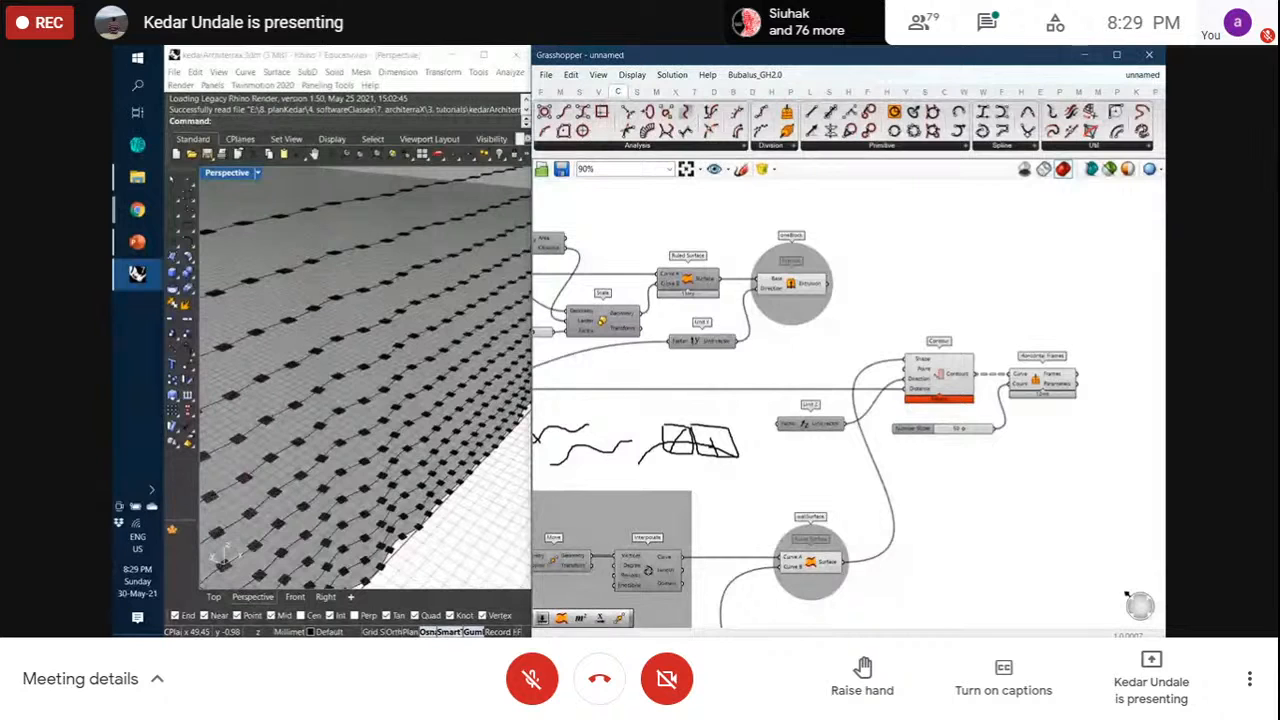
Dismiss the screen-sharing notification and preview the single extruded block in Rhino
{"action": "key", "text": "alt+Tab"}
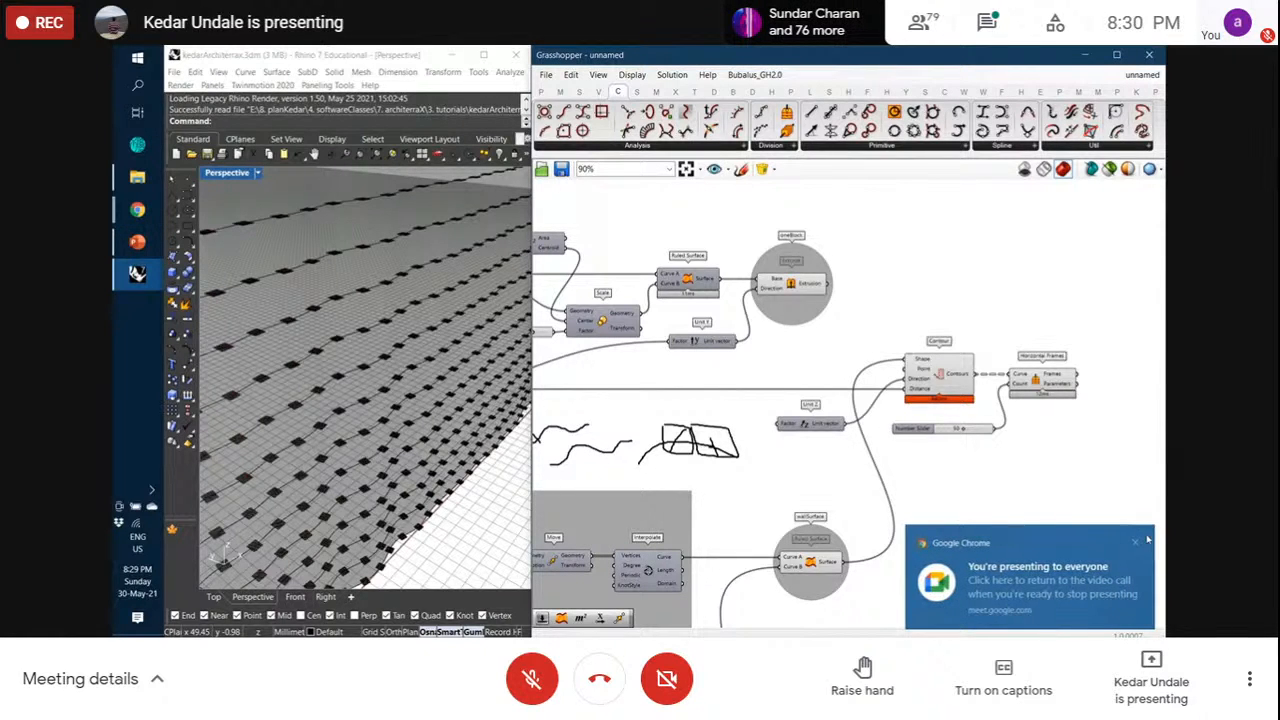
{"action": "left_click", "coordinate": [1138, 543]}
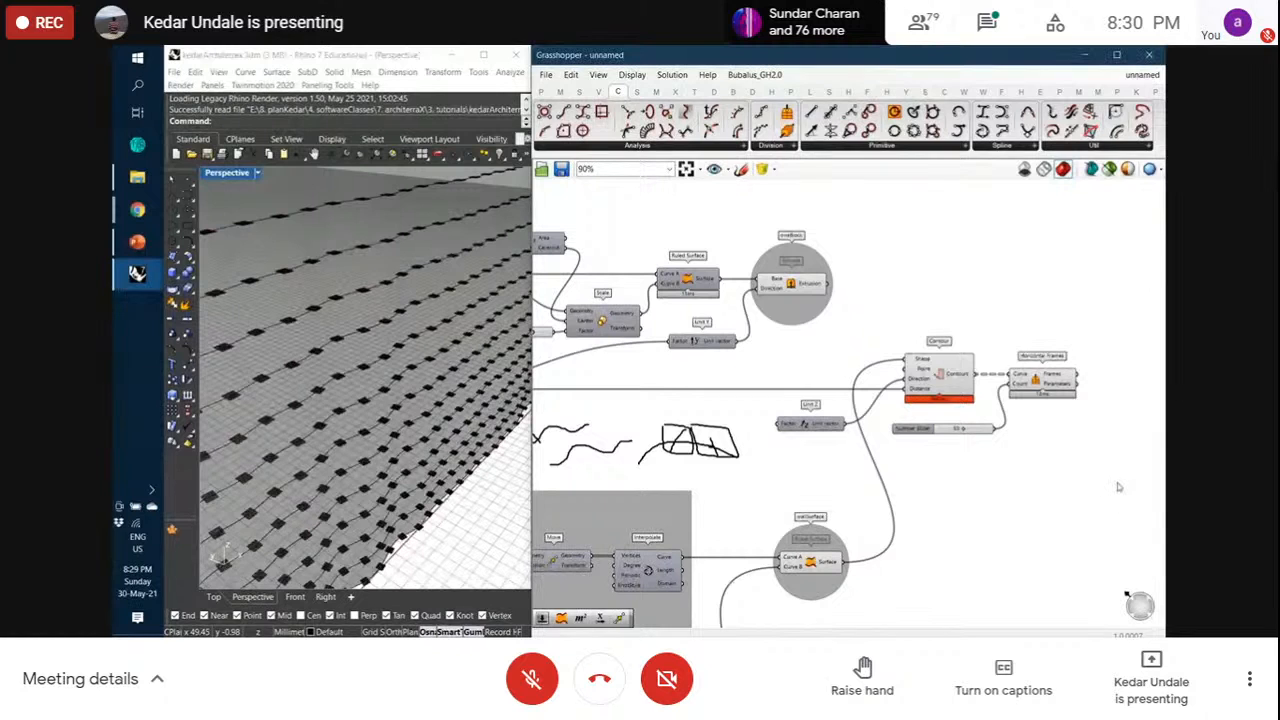
{"action": "left_click", "coordinate": [803, 288]}
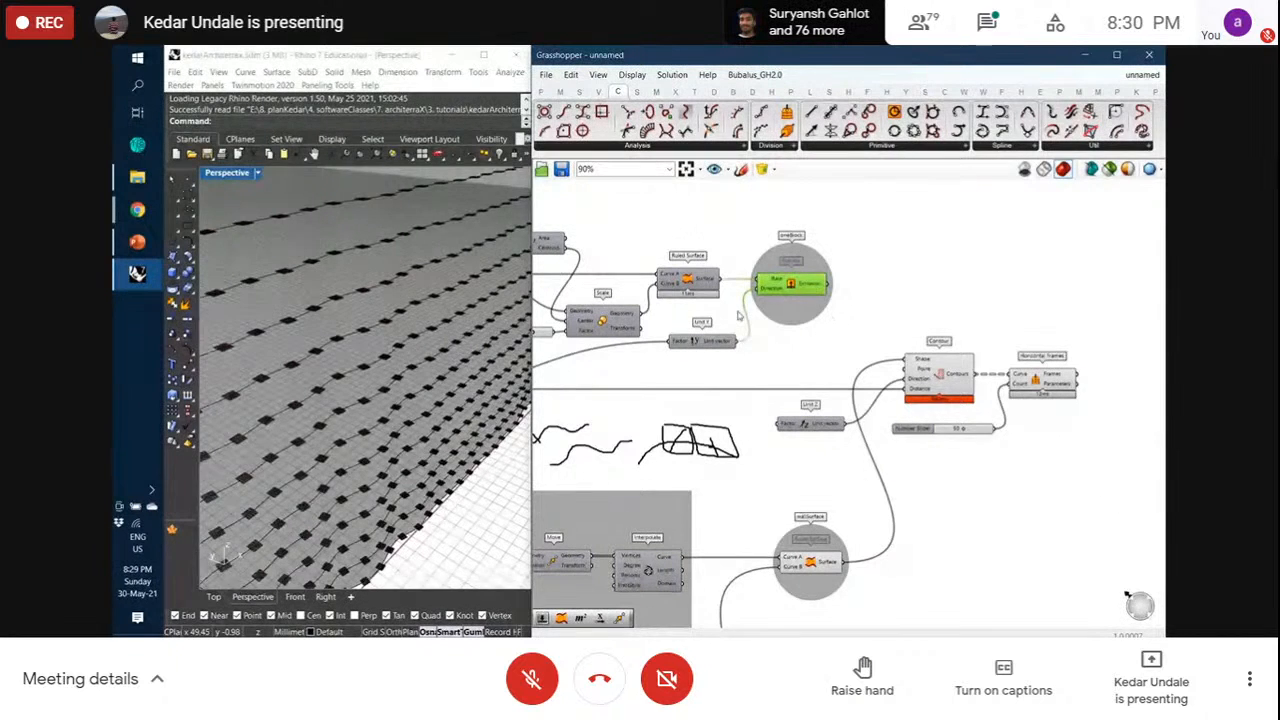
{"action": "scroll", "coordinate": [447, 355], "scroll_direction": "down", "scroll_amount": 4}
{"action": "scroll", "coordinate": [270, 500], "scroll_direction": "up", "scroll_amount": 8}
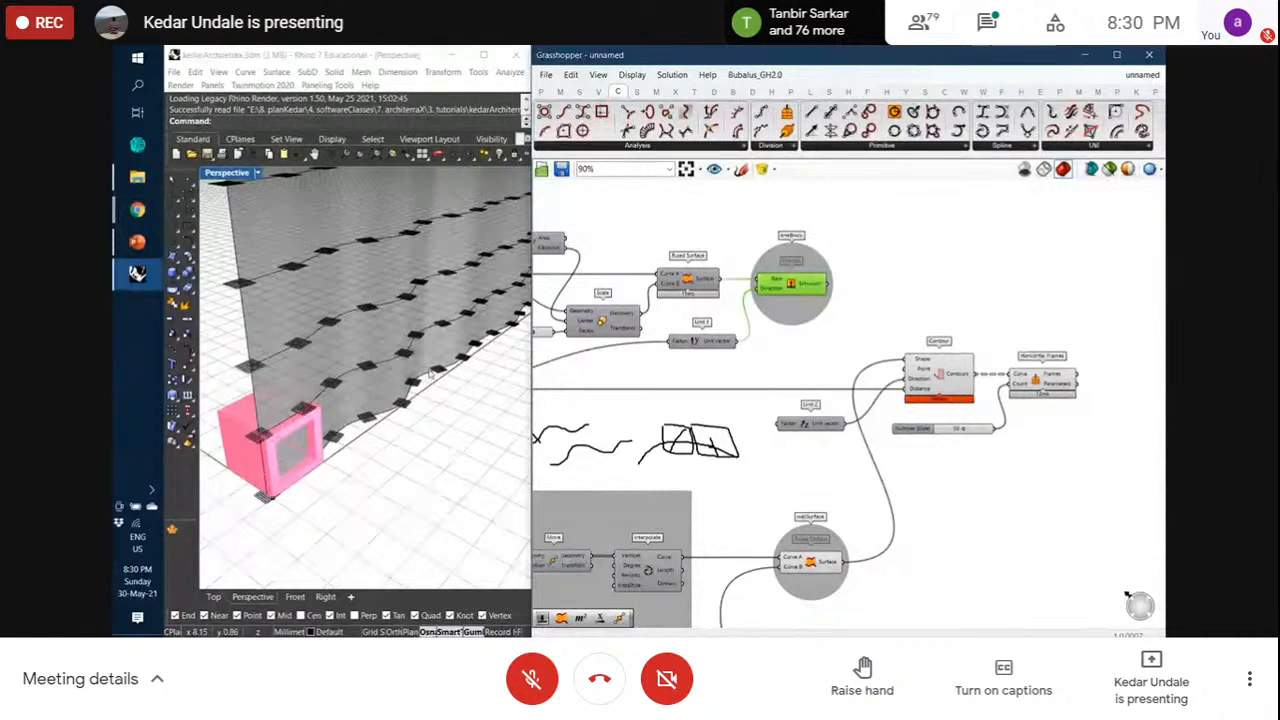
{"action": "right_click_drag", "start_coordinate": [1072, 413], "coordinate": [1036, 425]}
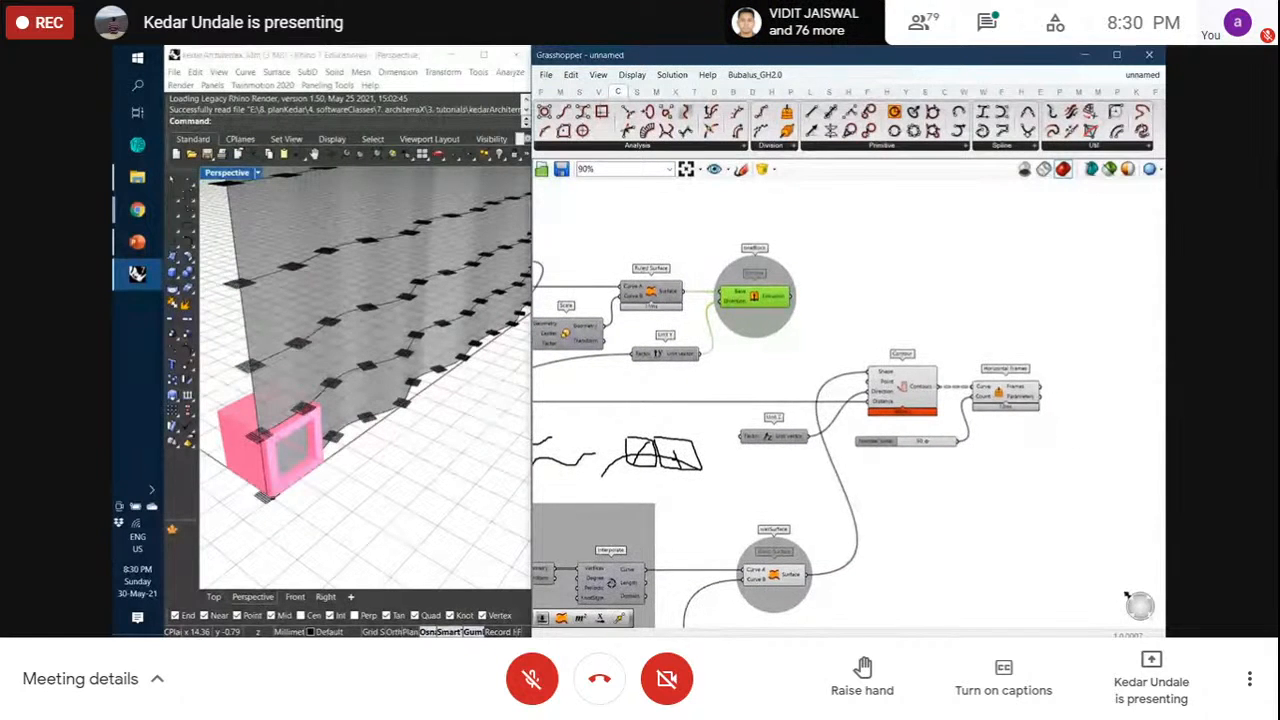
{"action": "key", "text": "alt+Tab"}
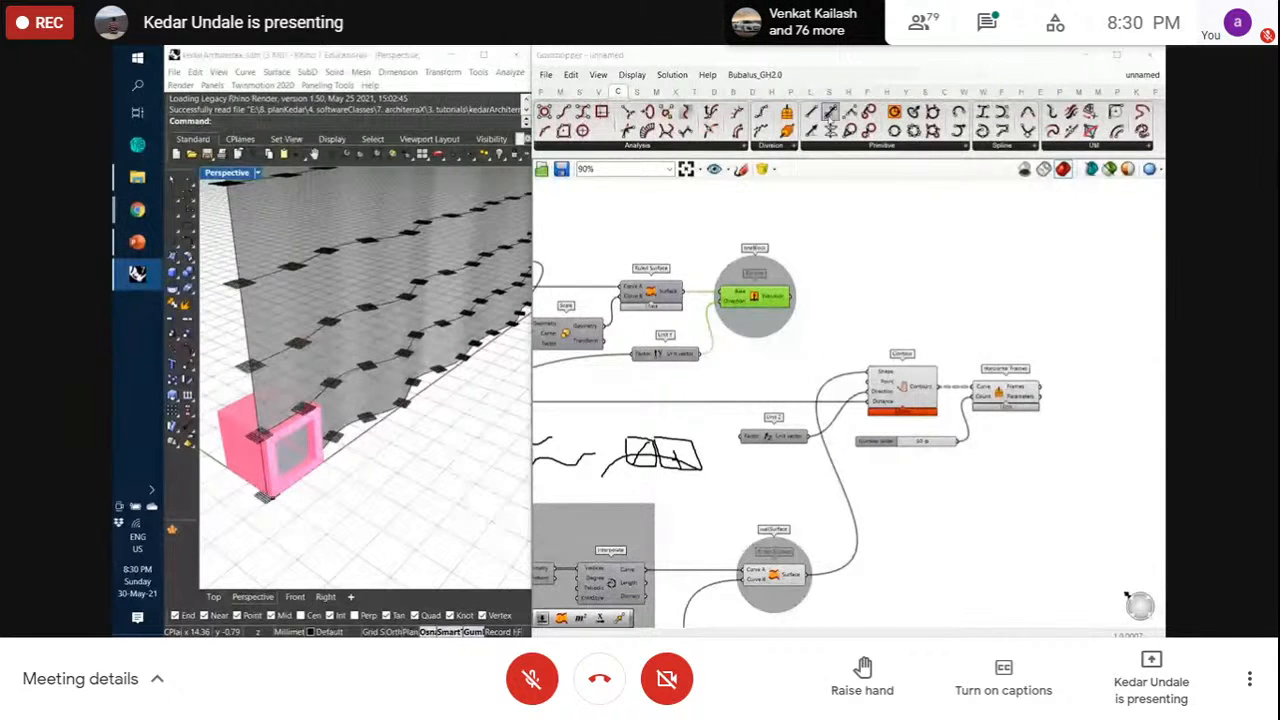
{"action": "left_click", "coordinate": [700, 91]}
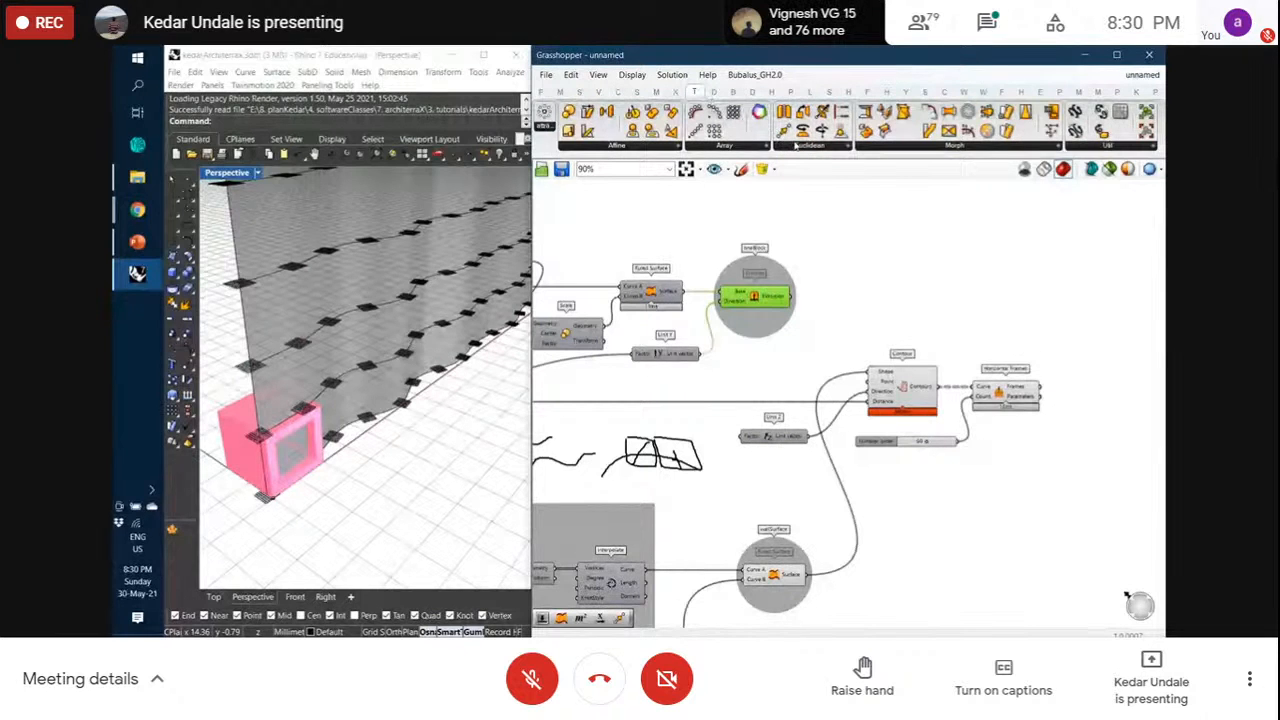
Add an Orient component from Transform > Euclidean beside Horizontal Frames, then preview the block and frames
{"action": "left_click", "coordinate": [658, 145]}
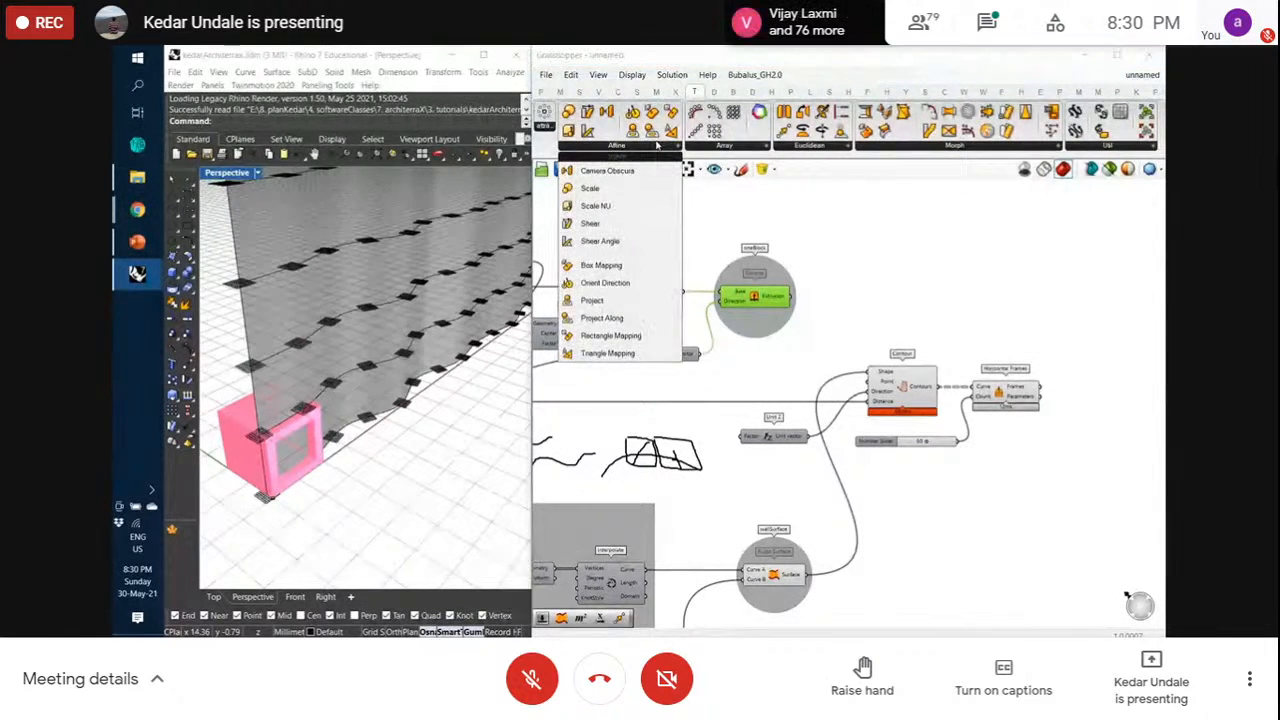
{"action": "left_click", "coordinate": [703, 147]}
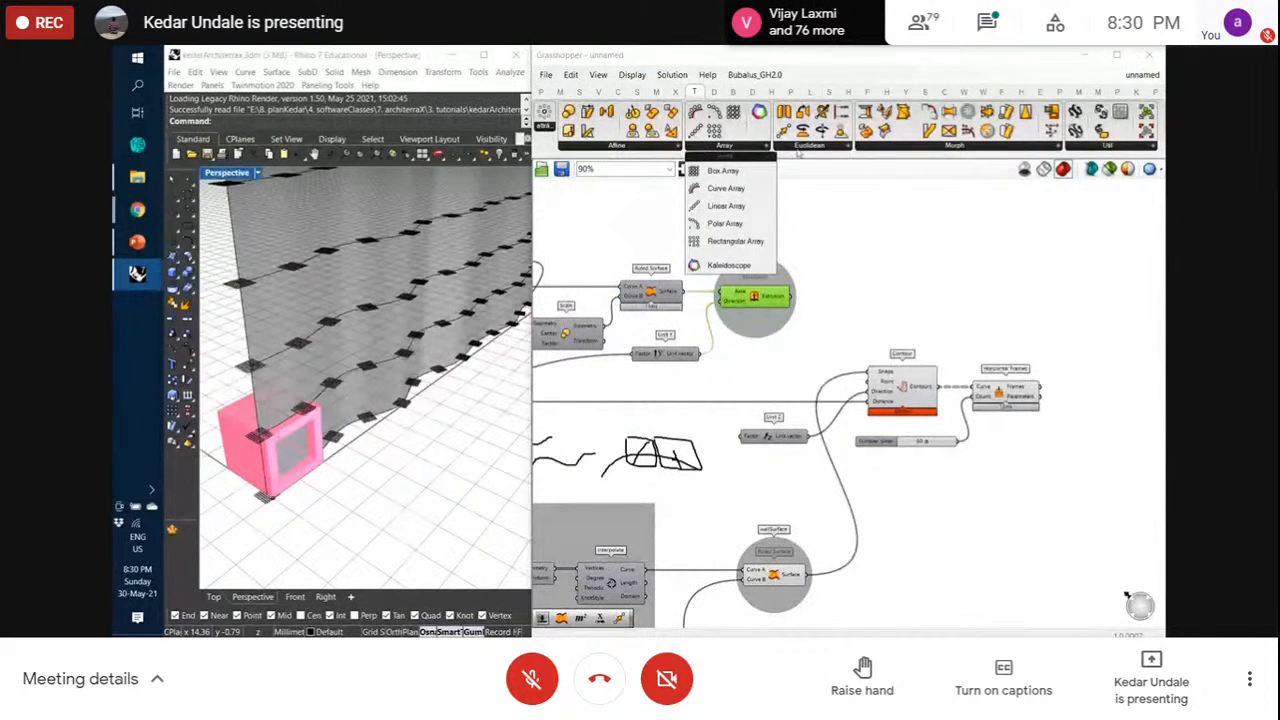
{"action": "left_click", "coordinate": [802, 148]}
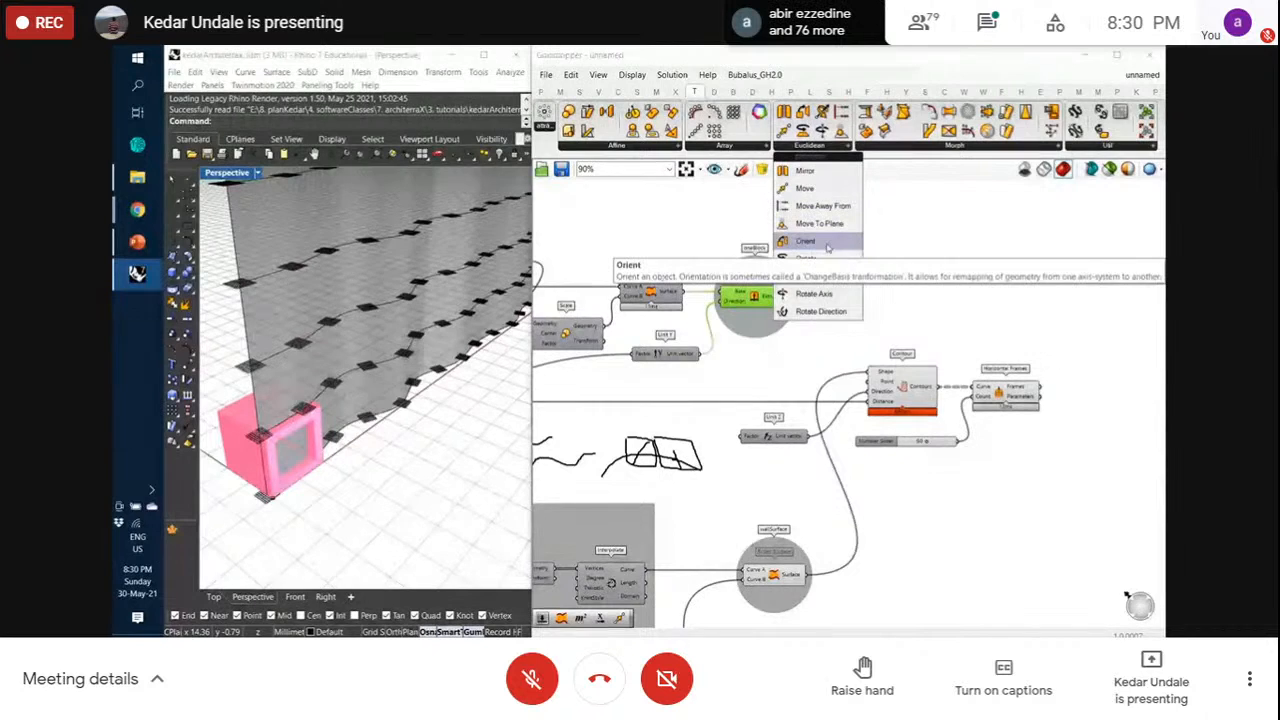
{"action": "left_click_drag", "start_coordinate": [827, 247], "coordinate": [1111, 337]}
{"action": "left_click", "coordinate": [1071, 318]}
{"action": "left_click", "coordinate": [1081, 308]}
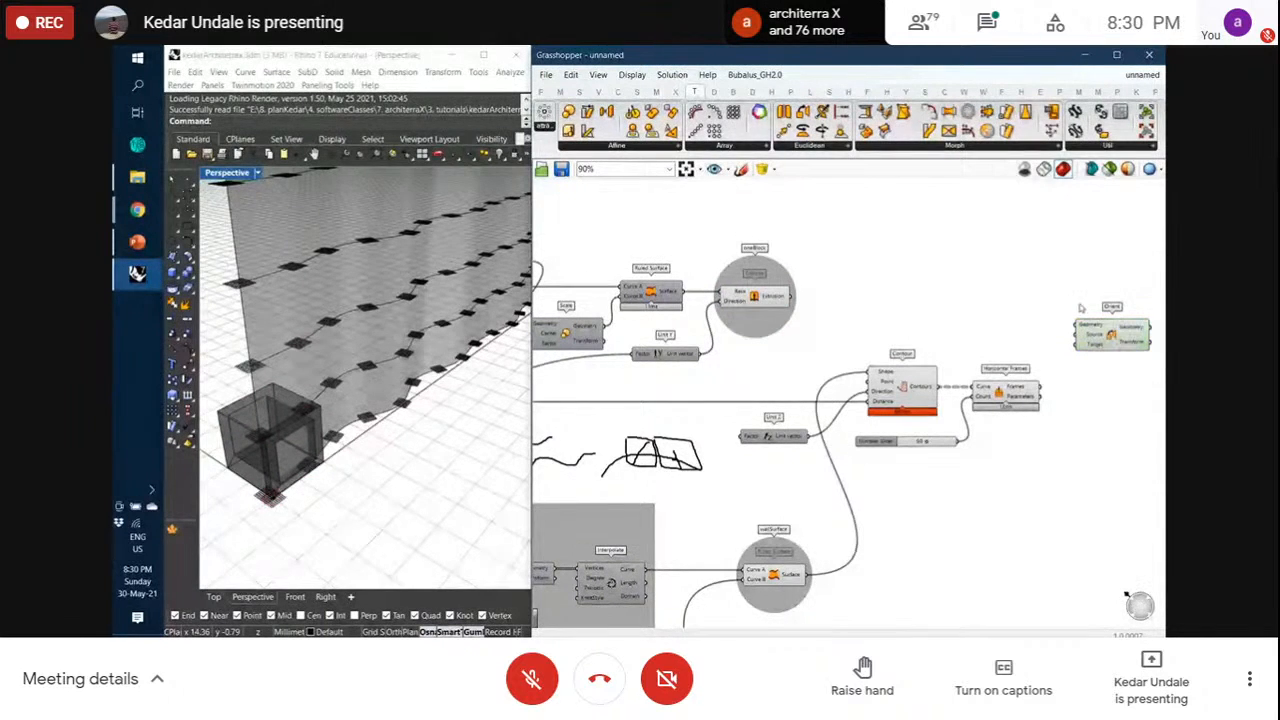
{"action": "left_click", "coordinate": [755, 299]}
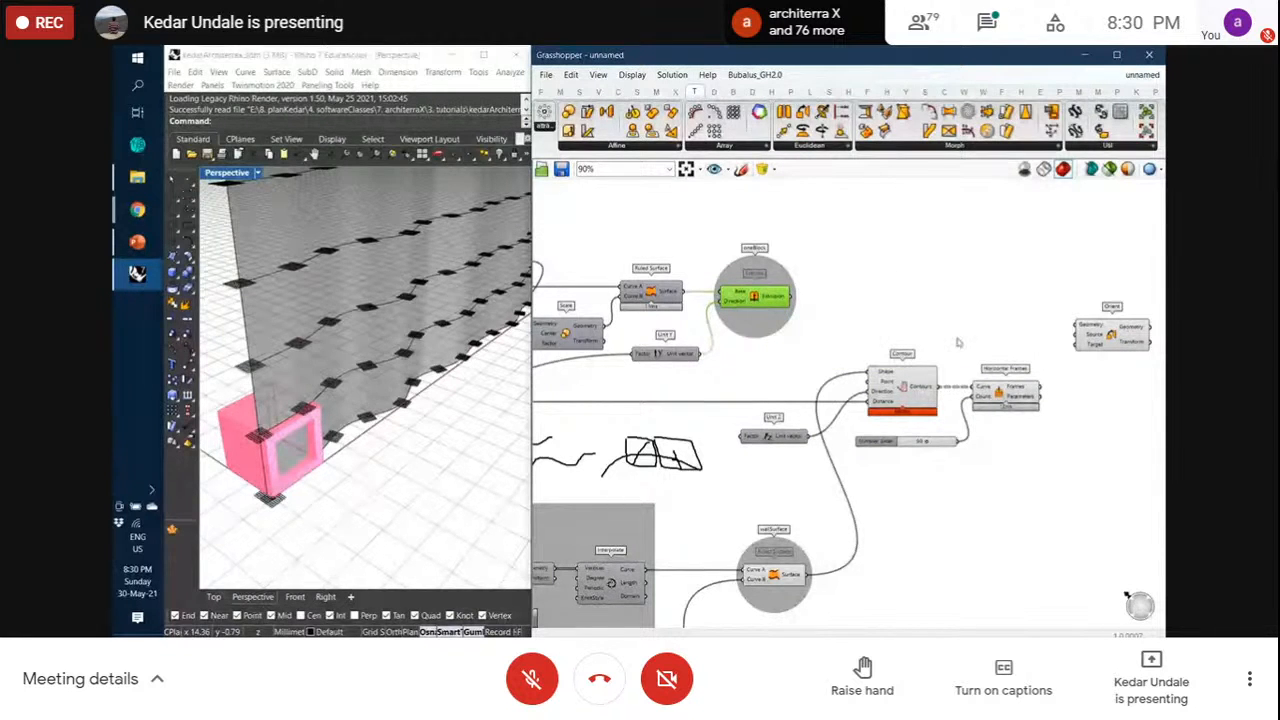
{"action": "left_click", "coordinate": [997, 391]}
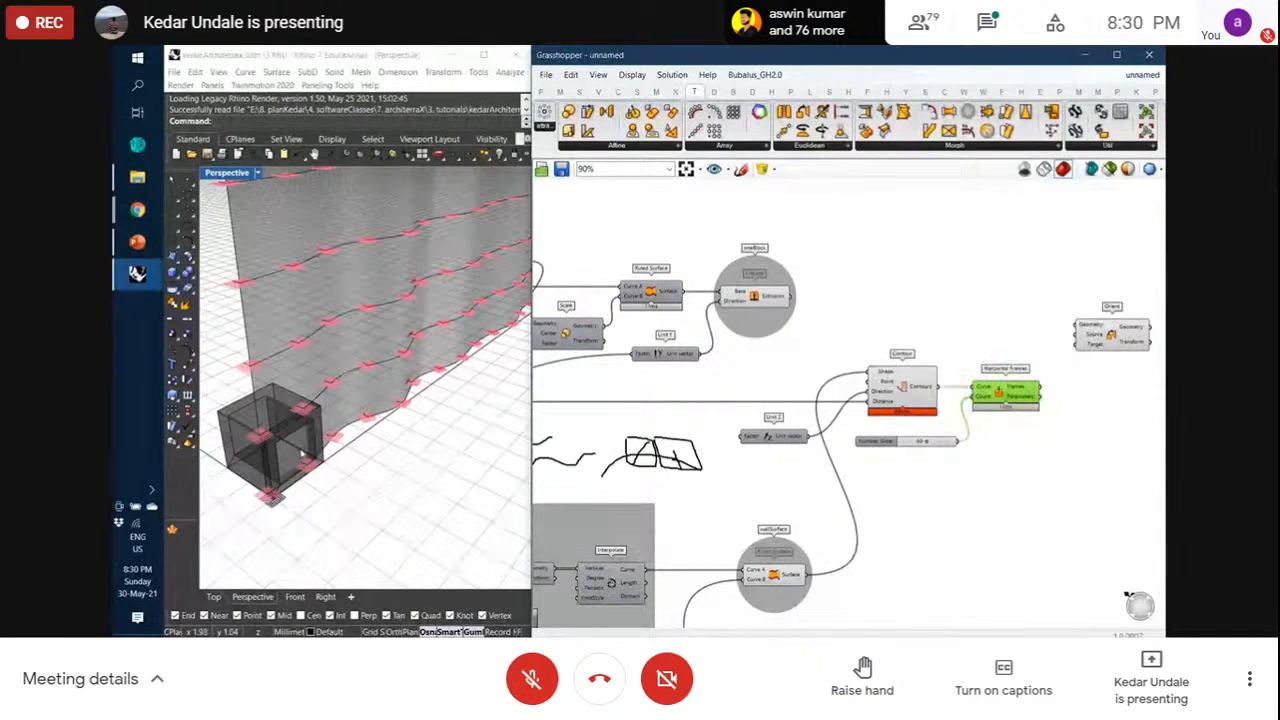
Wire the extruded block into Orient's Geometry input and the Area centroid into its Source
{"action": "right_click_drag", "start_coordinate": [745, 385], "coordinate": [843, 372]}
{"action": "left_click", "coordinate": [603, 260]}
{"action": "left_click_drag", "start_coordinate": [601, 260], "coordinate": [600, 251]}
{"action": "right_click_drag", "start_coordinate": [936, 301], "coordinate": [891, 301]}
{"action": "left_click_drag", "start_coordinate": [846, 303], "coordinate": [1126, 310]}
{"action": "left_click", "coordinate": [1030, 320]}
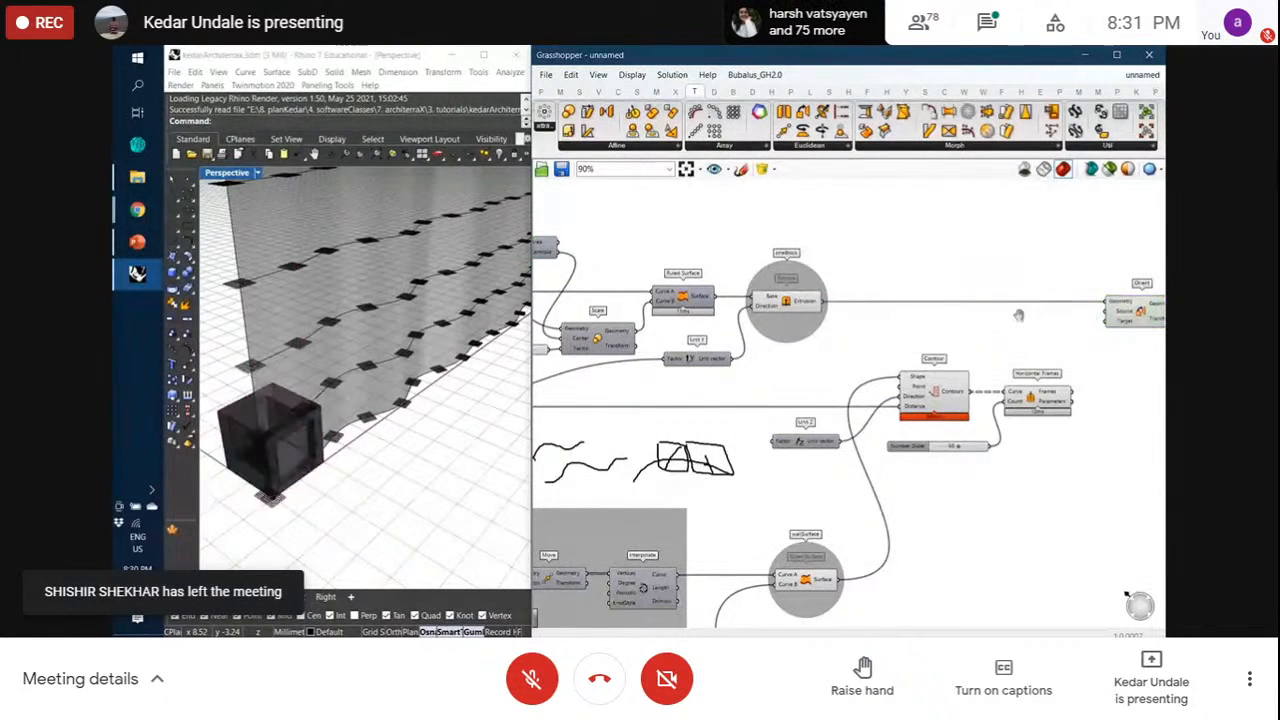
{"action": "right_click_drag", "start_coordinate": [1030, 320], "coordinate": [1056, 328]}
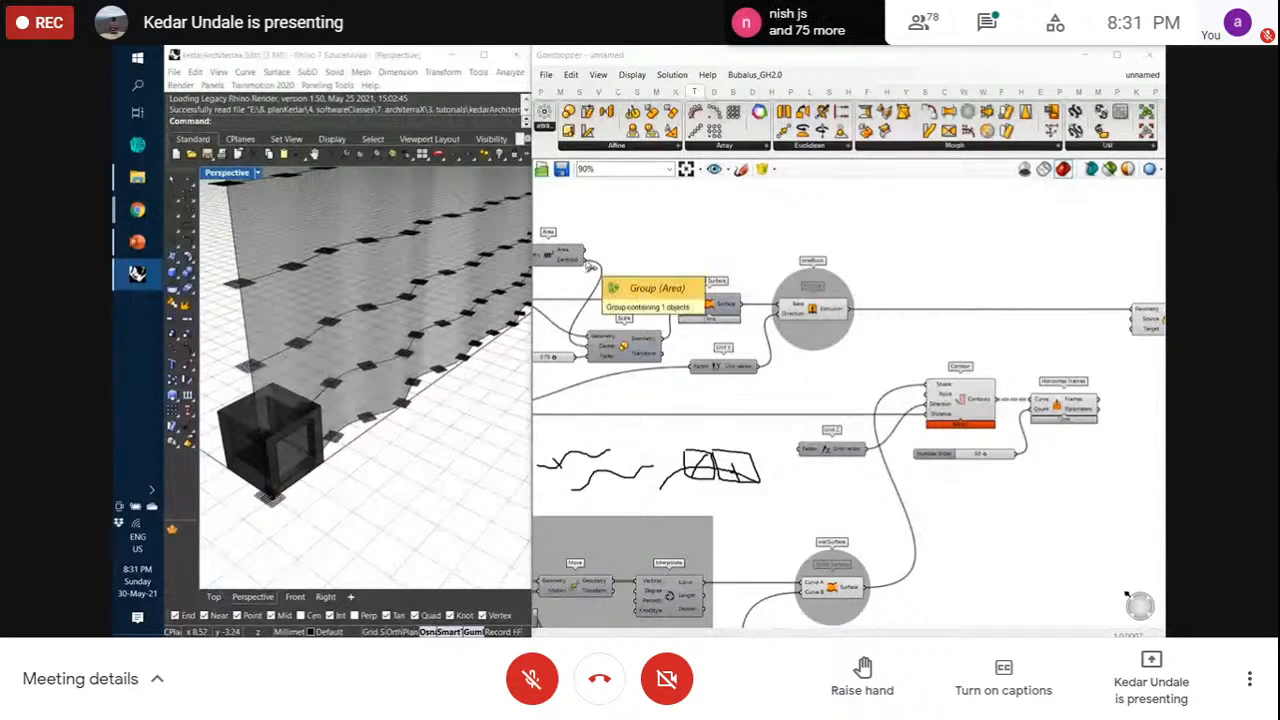
{"action": "left_click_drag", "start_coordinate": [588, 260], "coordinate": [1118, 267]}
{"action": "left_click", "coordinate": [992, 317]}
{"action": "right_click_drag", "start_coordinate": [970, 320], "coordinate": [1043, 327]}
Move Area and Orient up, then connect Horizontal Frames' Frames output to Orient's Target
{"action": "scroll", "coordinate": [803, 294], "scroll_direction": "down", "scroll_amount": 1}
{"action": "left_click", "coordinate": [652, 263]}
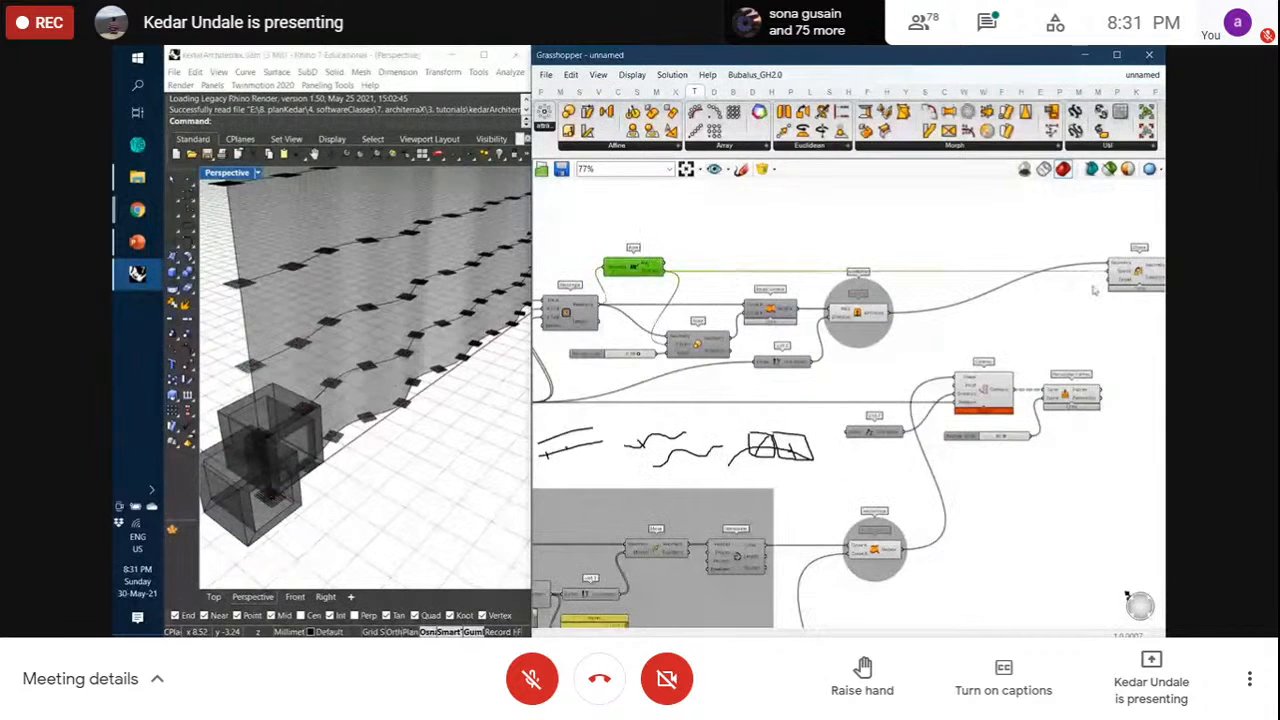
{"action": "left_click", "coordinate": [1124, 280], "text": "shift"}
{"action": "left_click_drag", "start_coordinate": [1124, 280], "coordinate": [1124, 258]}
{"action": "left_click", "coordinate": [1127, 289]}
{"action": "right_click_drag", "start_coordinate": [1107, 333], "coordinate": [1005, 381]}
{"action": "scroll", "coordinate": [1005, 381], "scroll_direction": "up", "scroll_amount": 2}
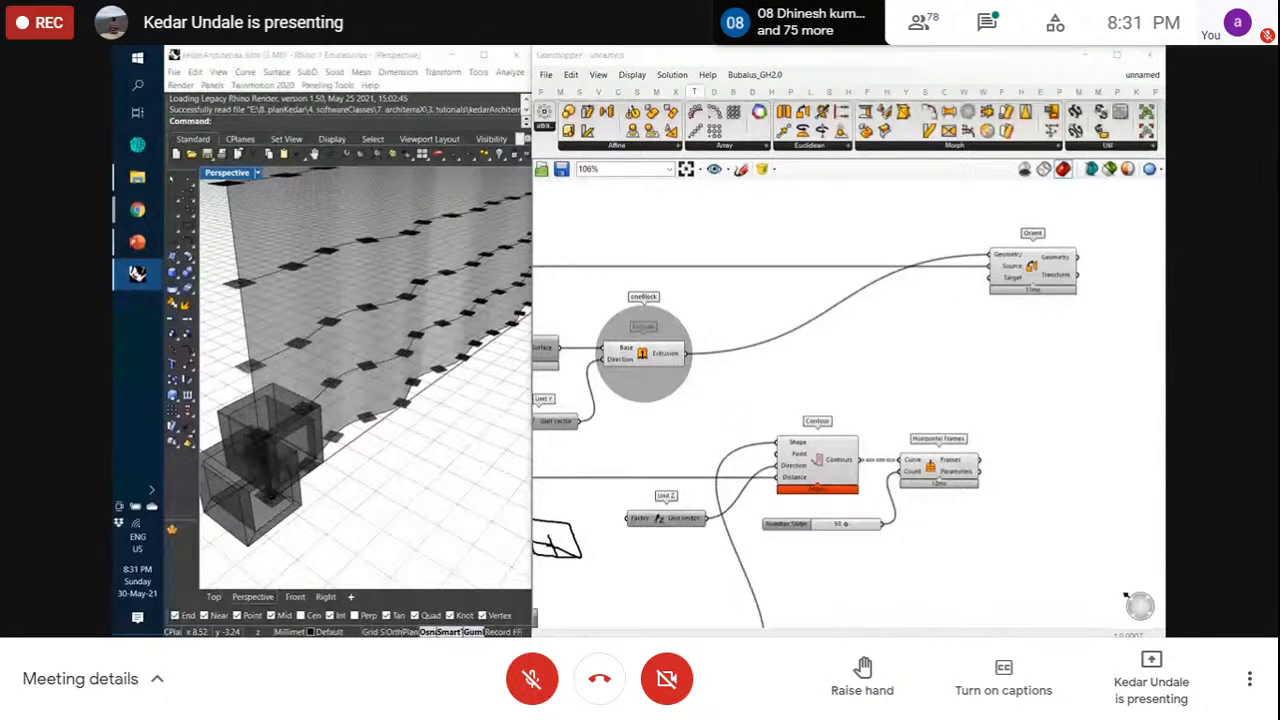
{"action": "left_click_drag", "start_coordinate": [979, 460], "coordinate": [994, 291]}
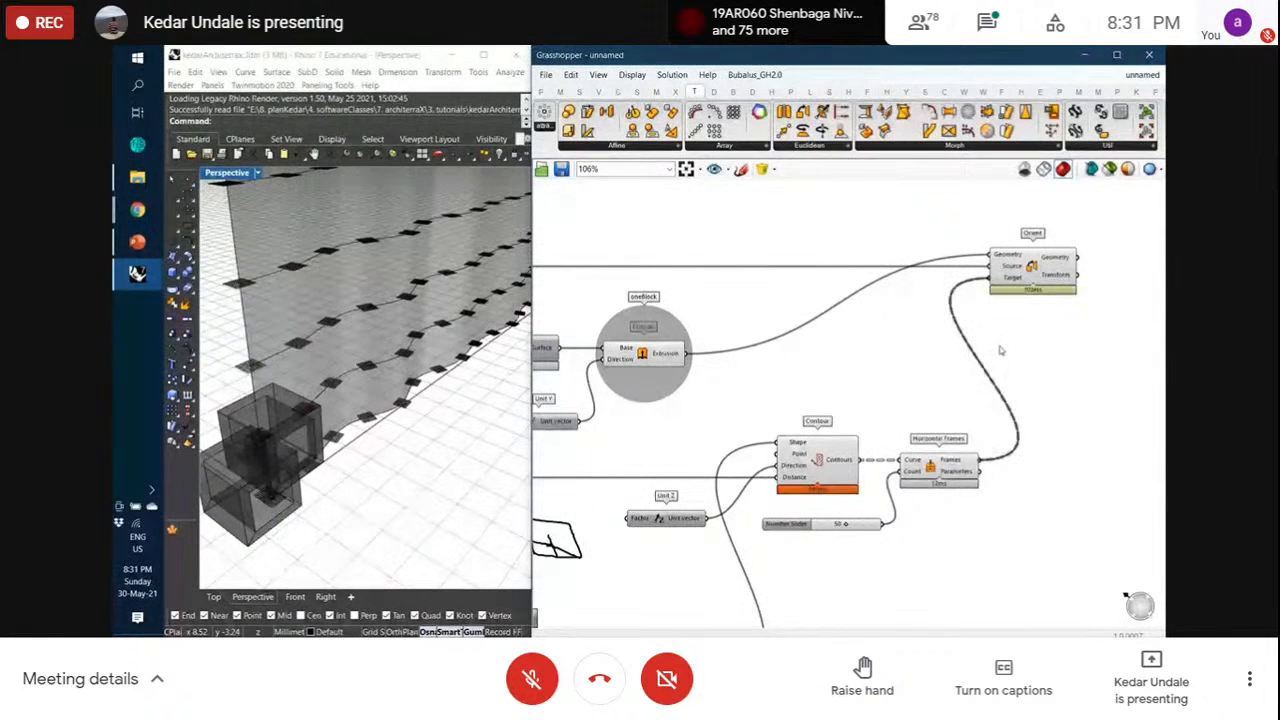
Preview the oriented blocks and orbit Rhino's view to inspect them across the facade
{"action": "left_click", "coordinate": [1020, 270]}
{"action": "scroll", "coordinate": [303, 500], "scroll_direction": "down", "scroll_amount": 6}
{"action": "scroll", "coordinate": [305, 501], "scroll_direction": "down", "scroll_amount": 8}
{"action": "scroll", "coordinate": [372, 332], "scroll_direction": "up", "scroll_amount": 14}
{"action": "scroll", "coordinate": [374, 331], "scroll_direction": "down", "scroll_amount": 7}
{"action": "scroll", "coordinate": [374, 331], "scroll_direction": "down", "scroll_amount": 7}
{"action": "right_click_drag", "start_coordinate": [350, 392], "coordinate": [370, 353]}
{"action": "scroll", "coordinate": [359, 414], "scroll_direction": "up", "scroll_amount": 15}
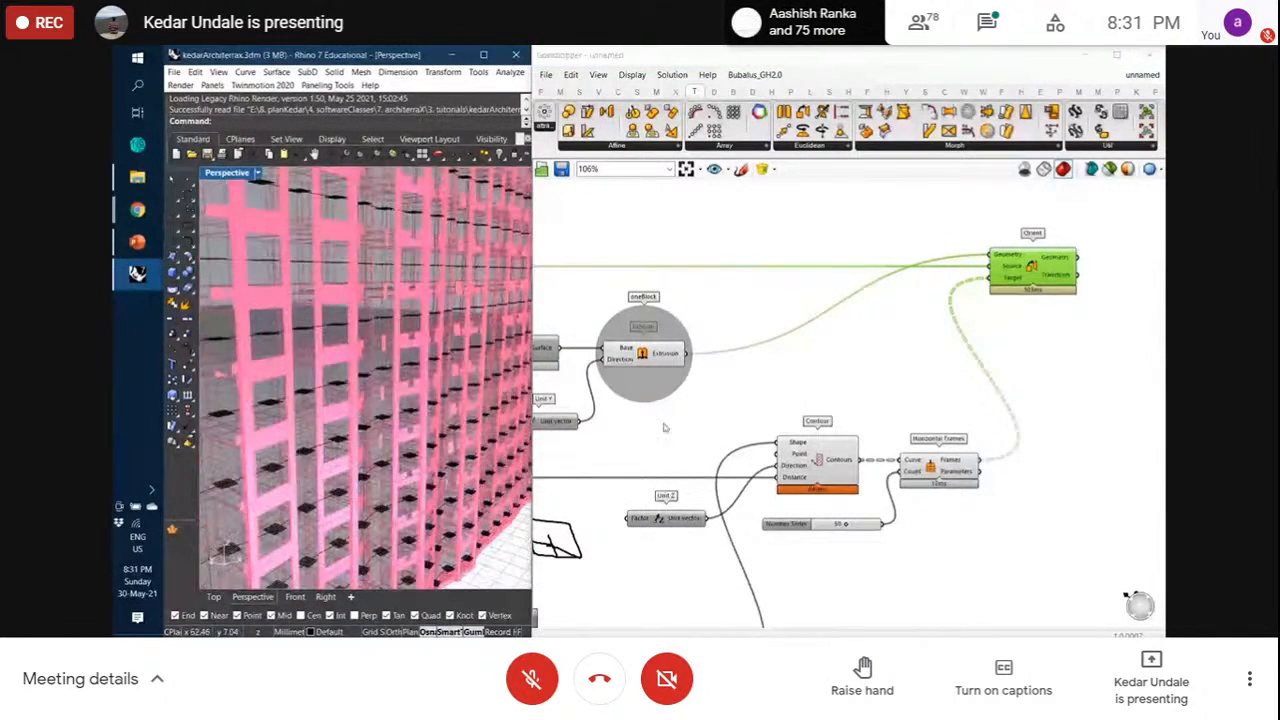
{"action": "scroll", "coordinate": [835, 375], "scroll_direction": "down", "scroll_amount": 5}
{"action": "right_click_drag", "start_coordinate": [835, 375], "coordinate": [967, 296]}
{"action": "scroll", "coordinate": [960, 378], "scroll_direction": "up", "scroll_amount": 2}
{"action": "scroll", "coordinate": [958, 378], "scroll_direction": "up", "scroll_amount": 5}
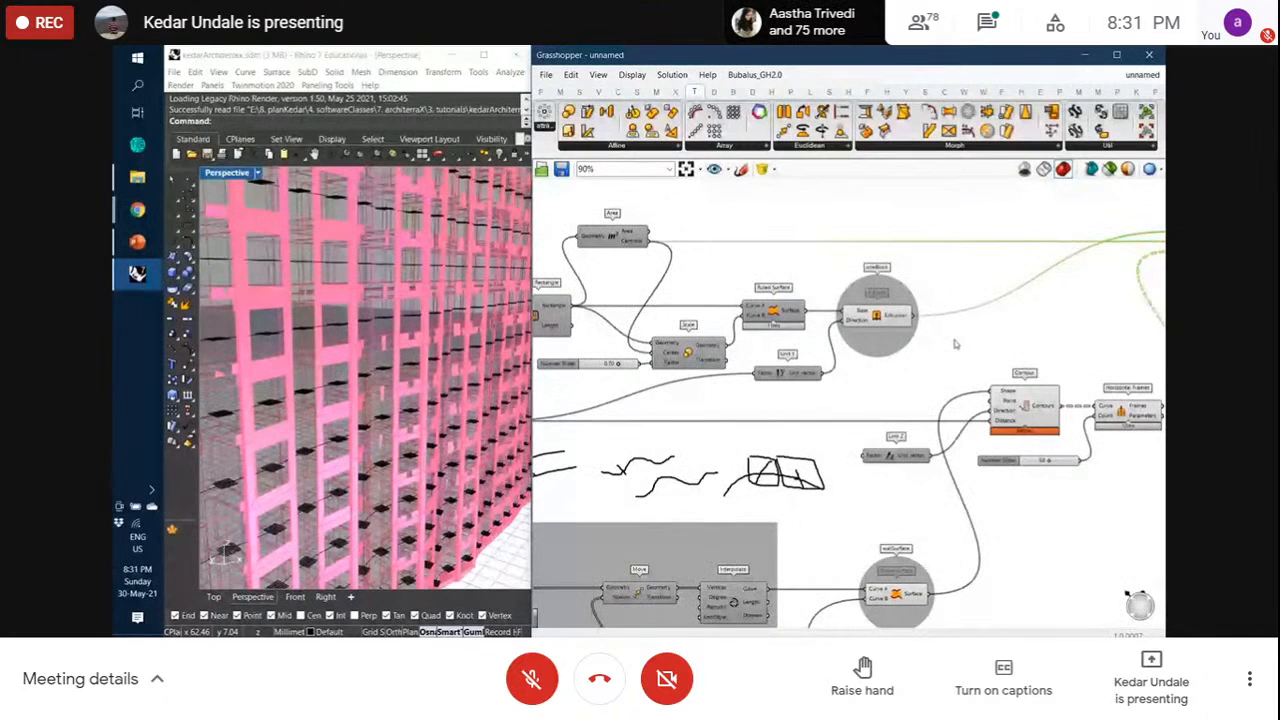
{"action": "scroll", "coordinate": [900, 362], "scroll_direction": "down", "scroll_amount": 3}
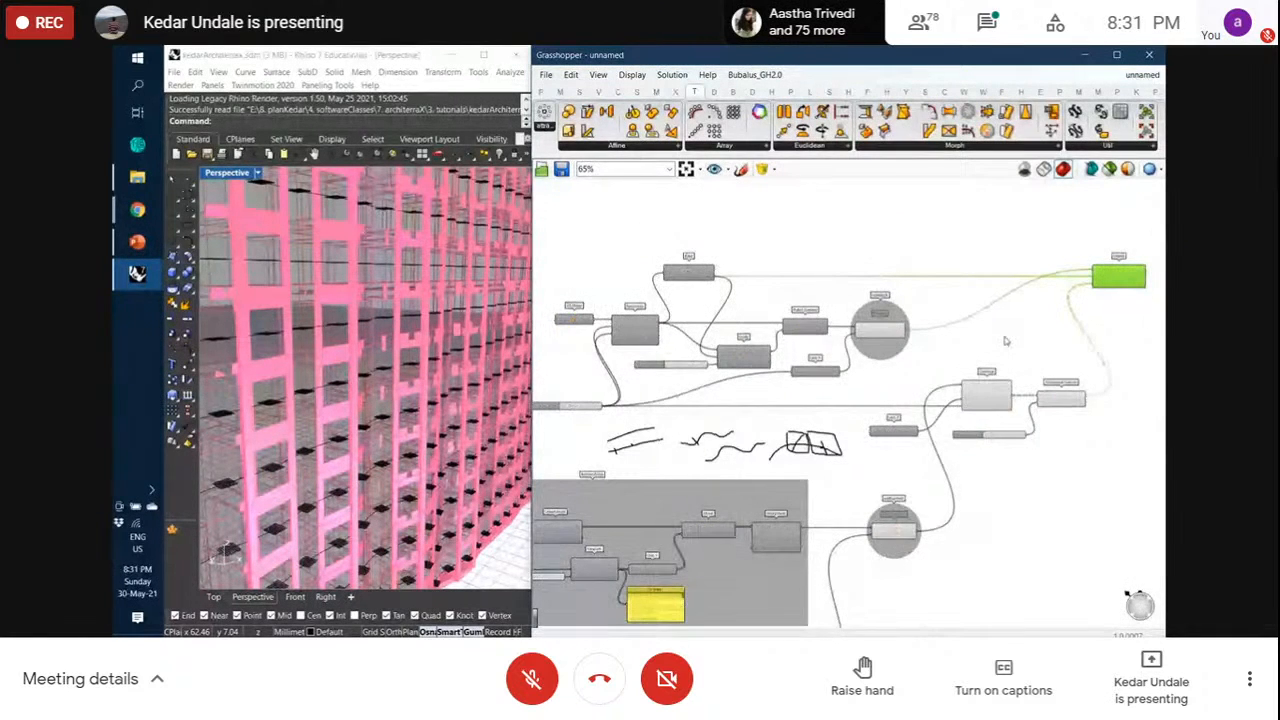
Group the upper block-making components with Ctrl+G and shift Orient further right
{"action": "right_click_drag", "start_coordinate": [989, 336], "coordinate": [1061, 322]}
{"action": "left_click_drag", "start_coordinate": [584, 215], "coordinate": [1130, 418]}
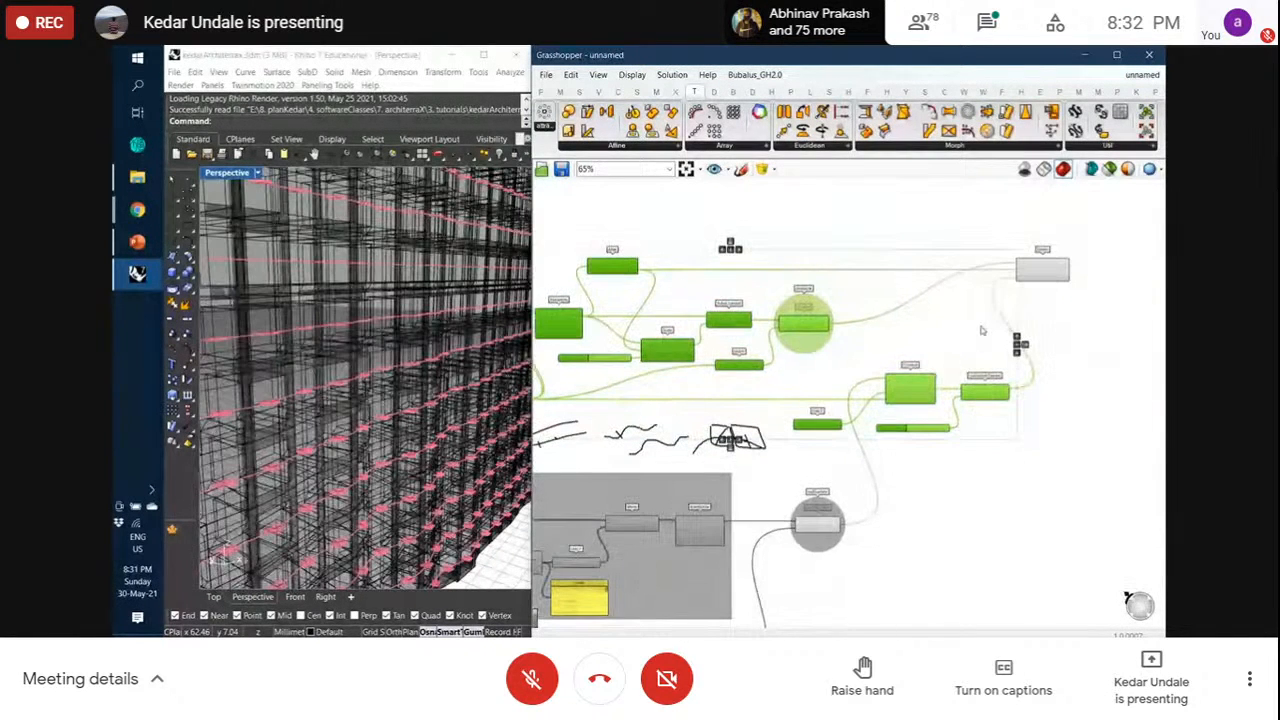
{"action": "key", "text": "ctrl+g"}
{"action": "left_click", "coordinate": [1056, 323]}
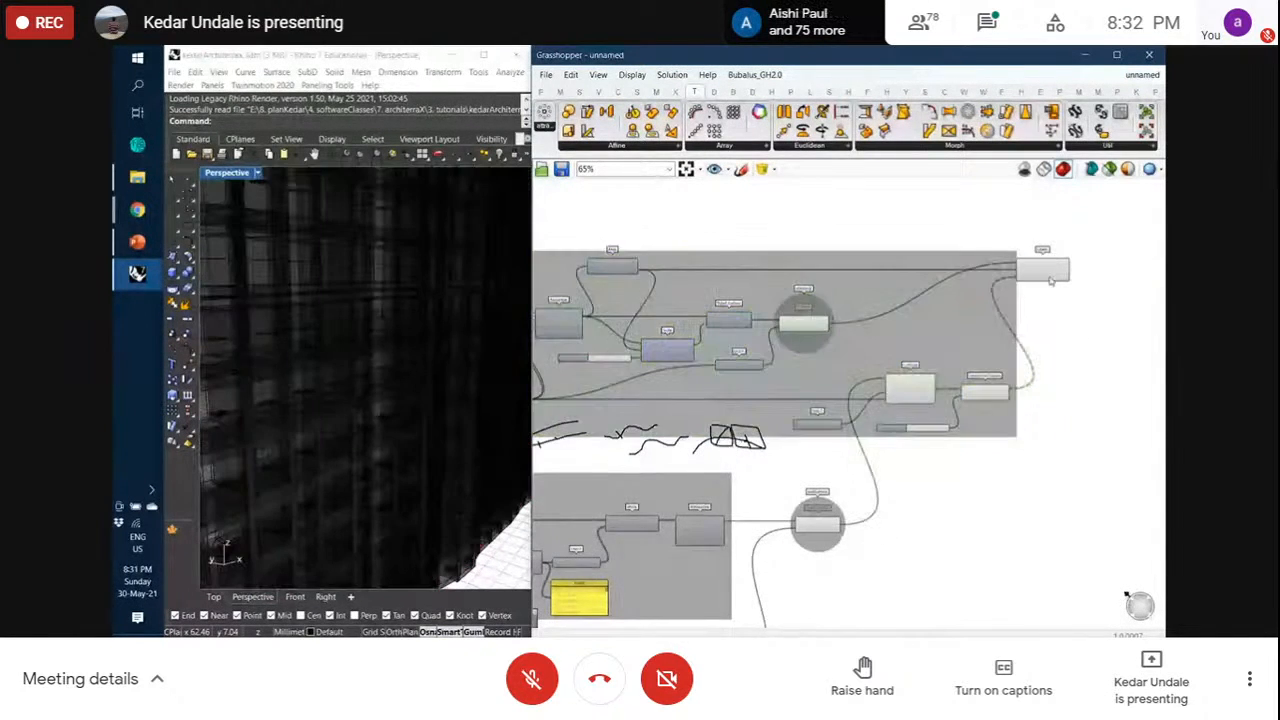
{"action": "left_click_drag", "start_coordinate": [1051, 280], "coordinate": [1086, 280]}
{"action": "left_click", "coordinate": [1075, 321]}
{"action": "scroll", "coordinate": [1075, 322], "scroll_direction": "down", "scroll_amount": 4}
{"action": "scroll", "coordinate": [1075, 322], "scroll_direction": "up", "scroll_amount": 2}
{"action": "scroll", "coordinate": [1075, 322], "scroll_direction": "down", "scroll_amount": 3}
Turn Preview Off for the grouped components, leaving only Orient's output visible
{"action": "left_click_drag", "start_coordinate": [628, 266], "coordinate": [1152, 569]}
{"action": "left_click", "coordinate": [1071, 457]}
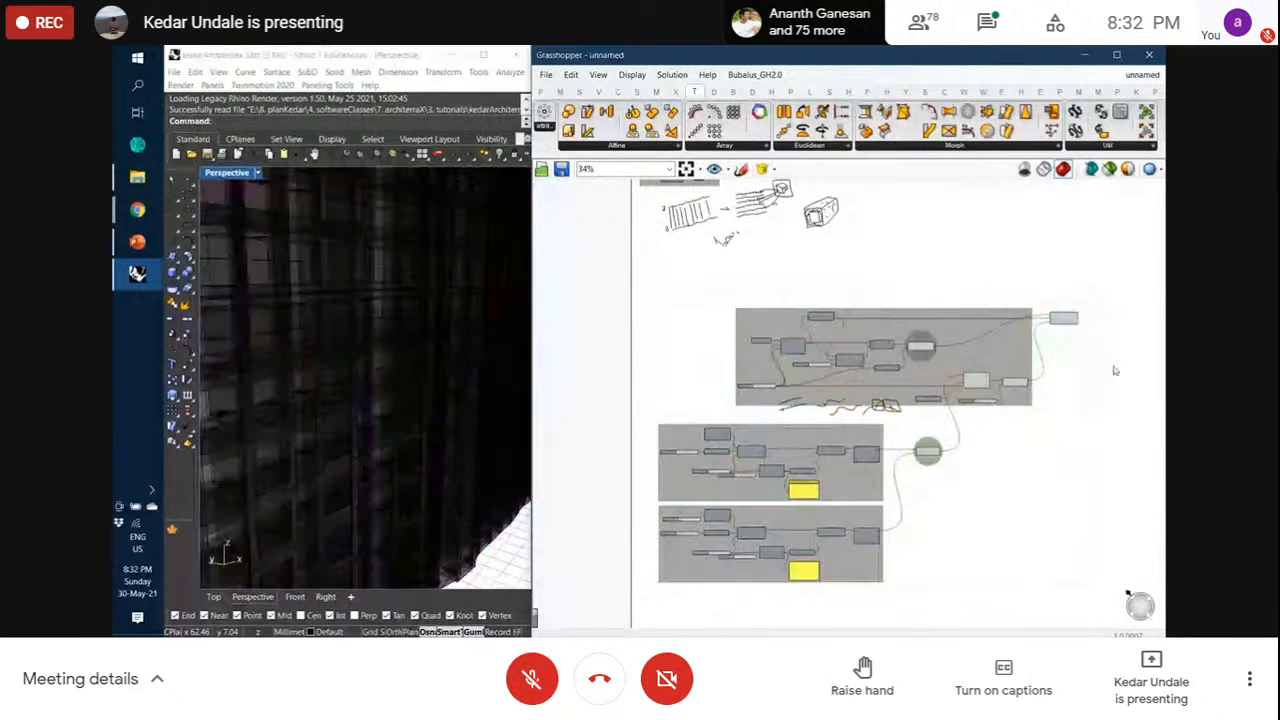
{"action": "scroll", "coordinate": [1043, 337], "scroll_direction": "up", "scroll_amount": 3}
{"action": "scroll", "coordinate": [1043, 337], "scroll_direction": "up", "scroll_amount": 4}
{"action": "left_click_drag", "start_coordinate": [1038, 588], "coordinate": [715, 328]}
{"action": "middle_click", "coordinate": [737, 353]}
{"action": "left_click", "coordinate": [785, 318]}
{"action": "left_click", "coordinate": [1017, 384]}
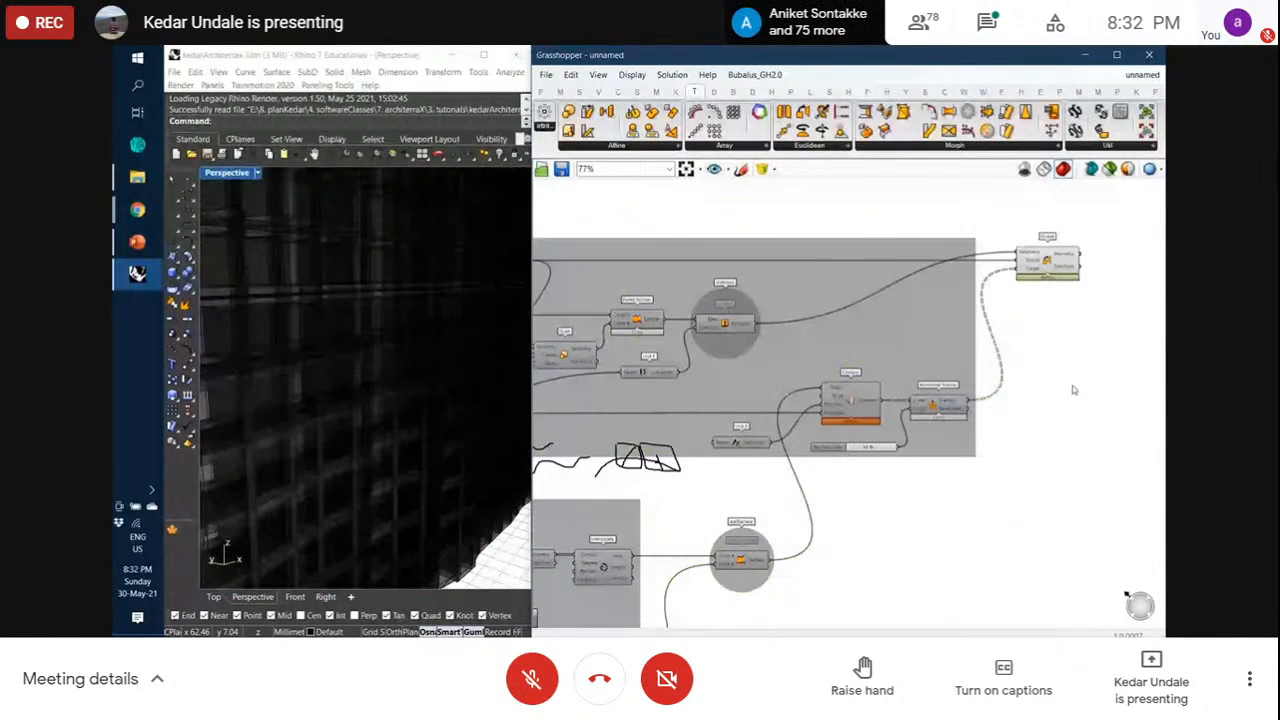
{"action": "left_click", "coordinate": [1060, 266]}
Orbit around the finished pink block wall and reframe the grouped definition
{"action": "scroll", "coordinate": [378, 391], "scroll_direction": "down", "scroll_amount": 5}
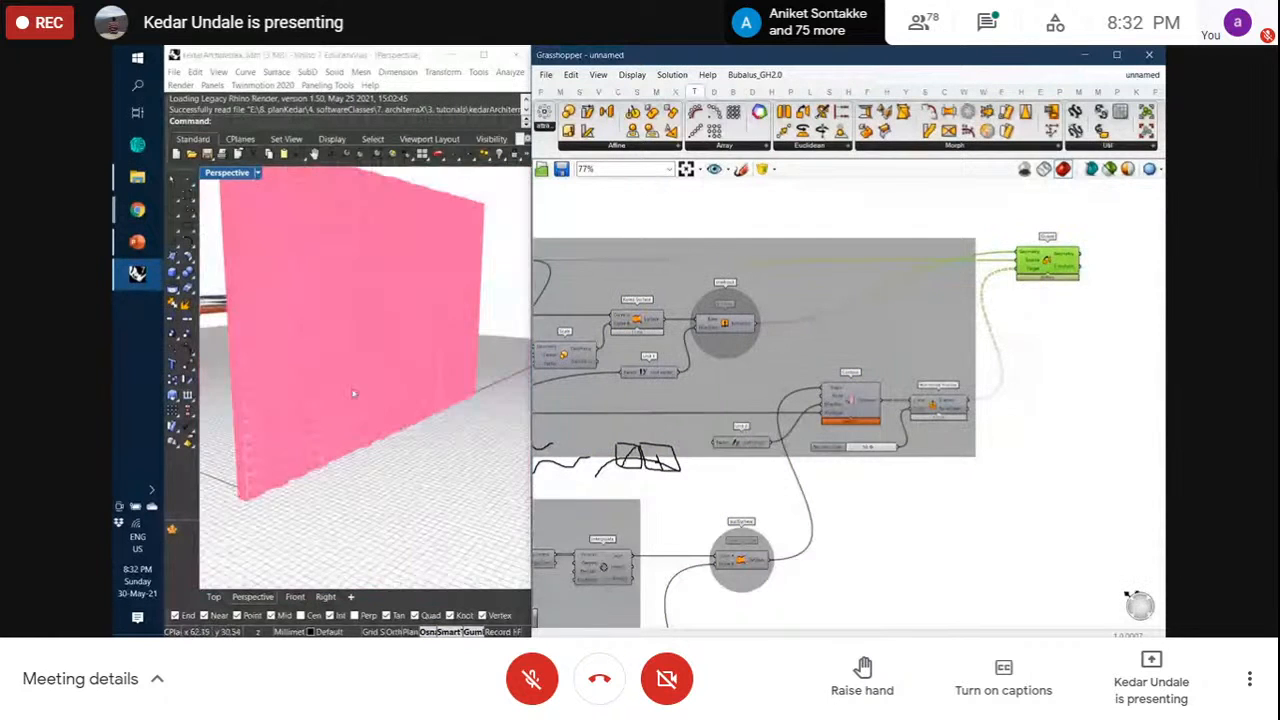
{"action": "scroll", "coordinate": [380, 388], "scroll_direction": "up", "scroll_amount": 8}
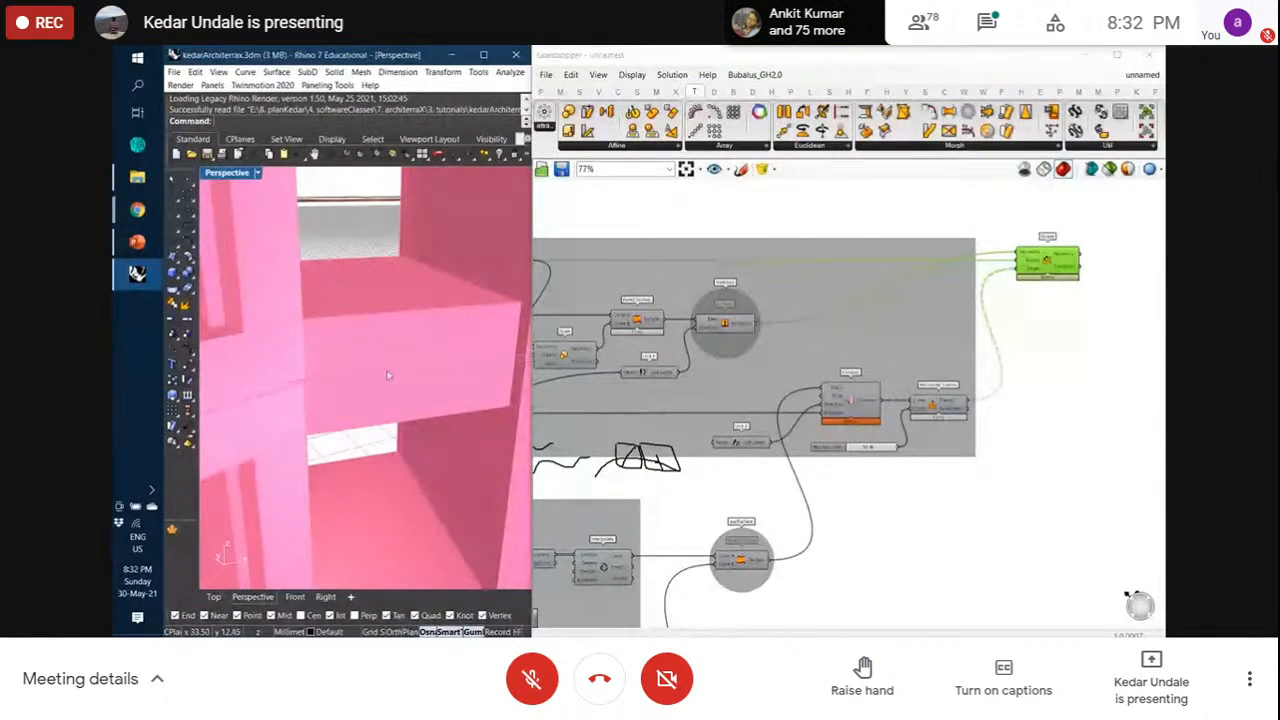
{"action": "scroll", "coordinate": [391, 380], "scroll_direction": "down", "scroll_amount": 8}
{"action": "right_click_drag", "start_coordinate": [392, 425], "coordinate": [440, 362]}
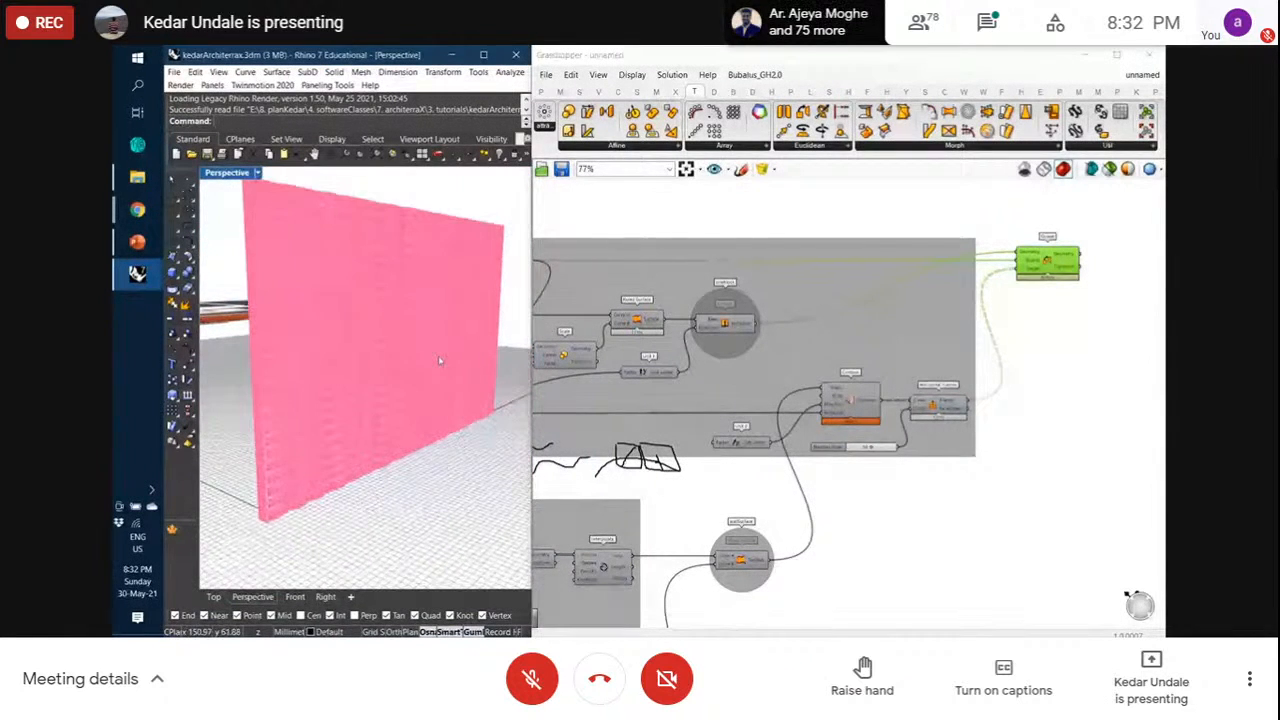
{"action": "left_click", "coordinate": [1050, 319]}
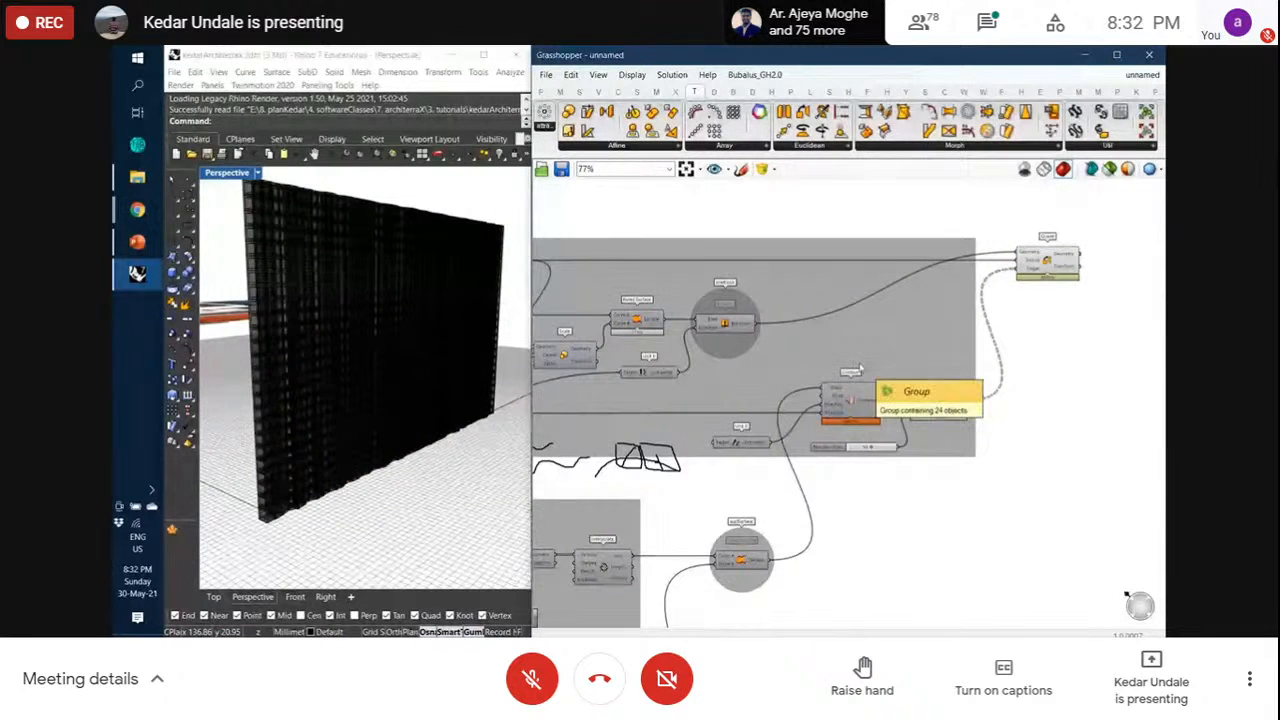
{"action": "right_click_drag", "start_coordinate": [842, 384], "coordinate": [901, 349]}
{"action": "scroll", "coordinate": [902, 350], "scroll_direction": "down", "scroll_amount": 1}
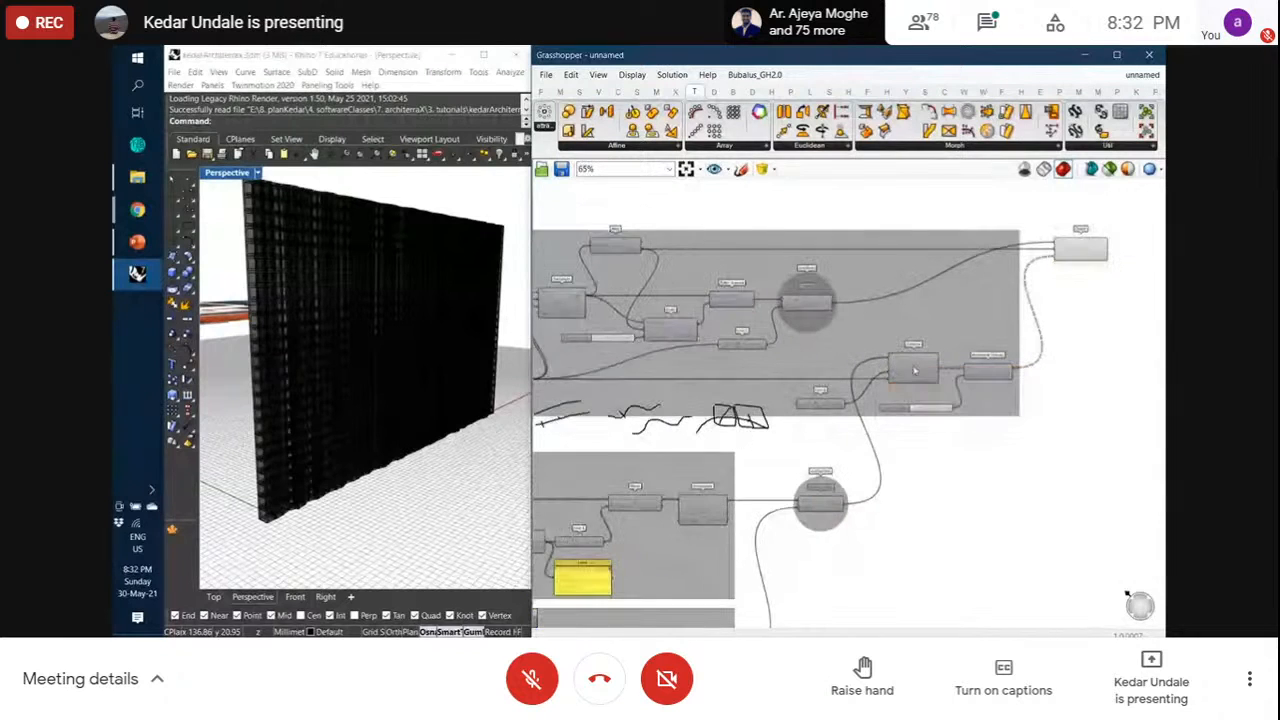
{"action": "scroll", "coordinate": [1041, 391], "scroll_direction": "up", "scroll_amount": 1}
{"action": "right_click_drag", "start_coordinate": [1041, 391], "coordinate": [1045, 403]}
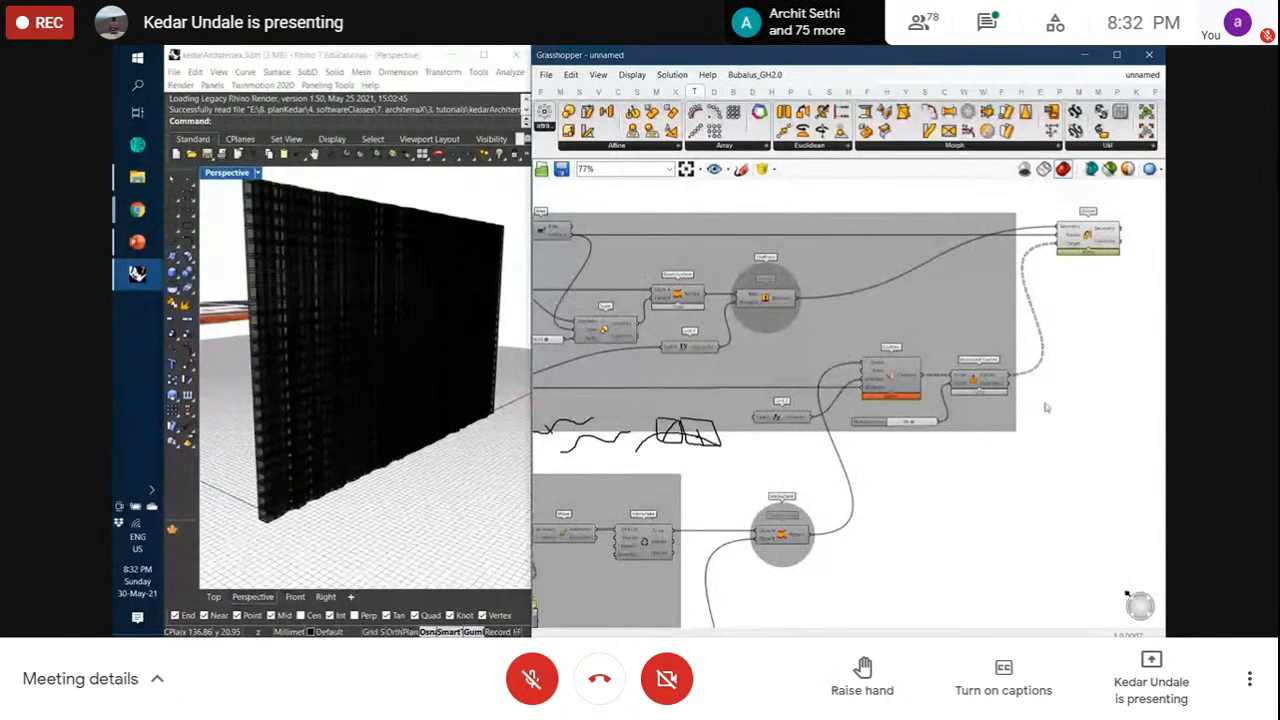
Save the Grasshopper definition on the Desktop with the file name '30May'
{"action": "key", "text": "ctrl+s"}
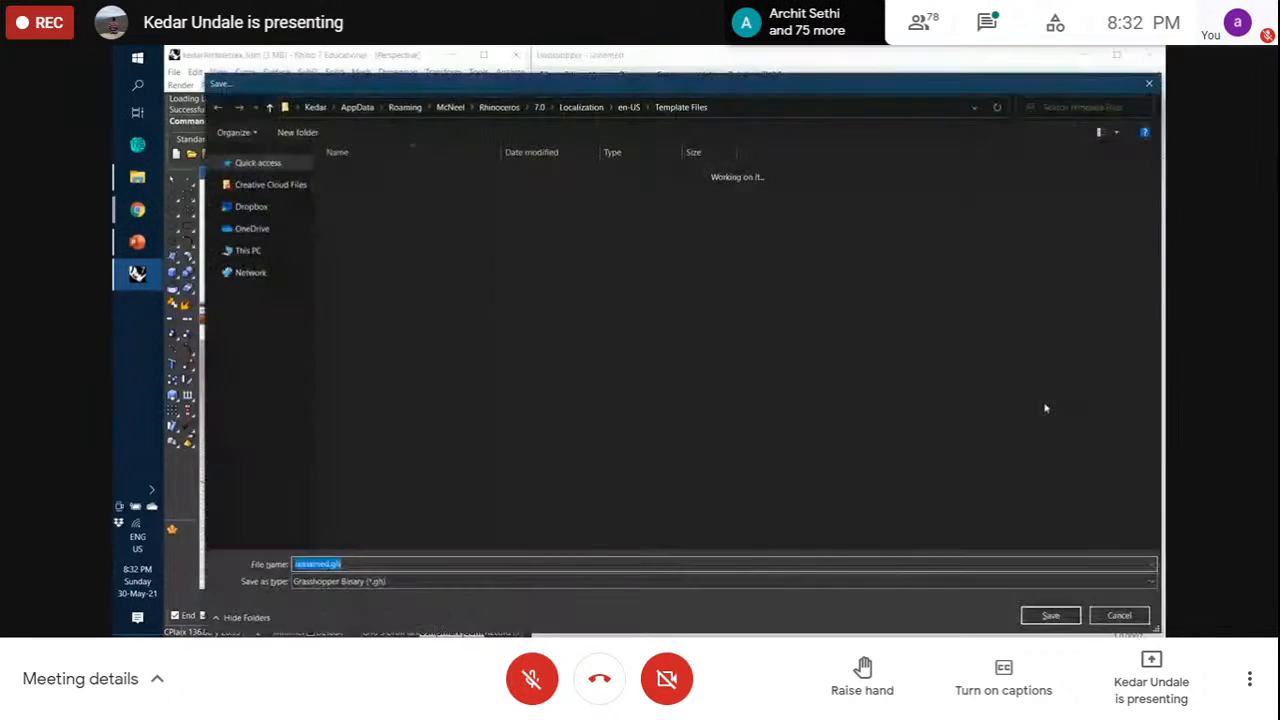
{"action": "left_click", "coordinate": [256, 283]}
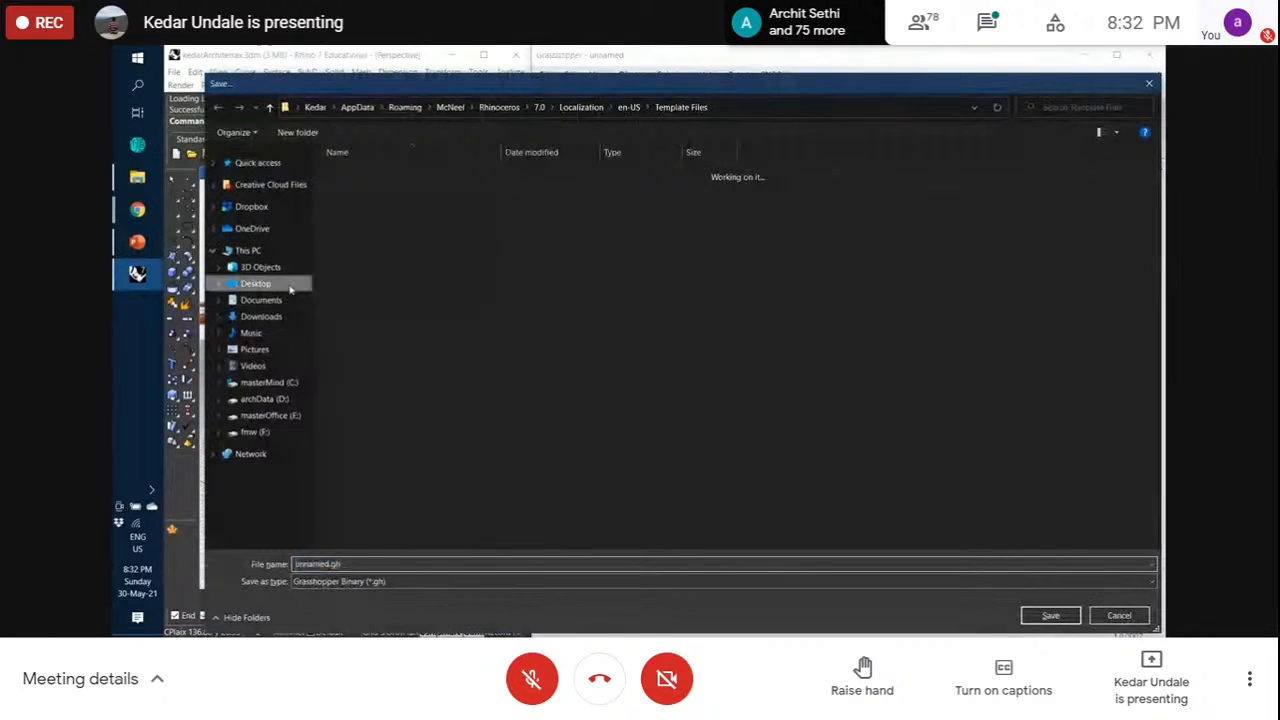
{"action": "left_click", "coordinate": [389, 563]}
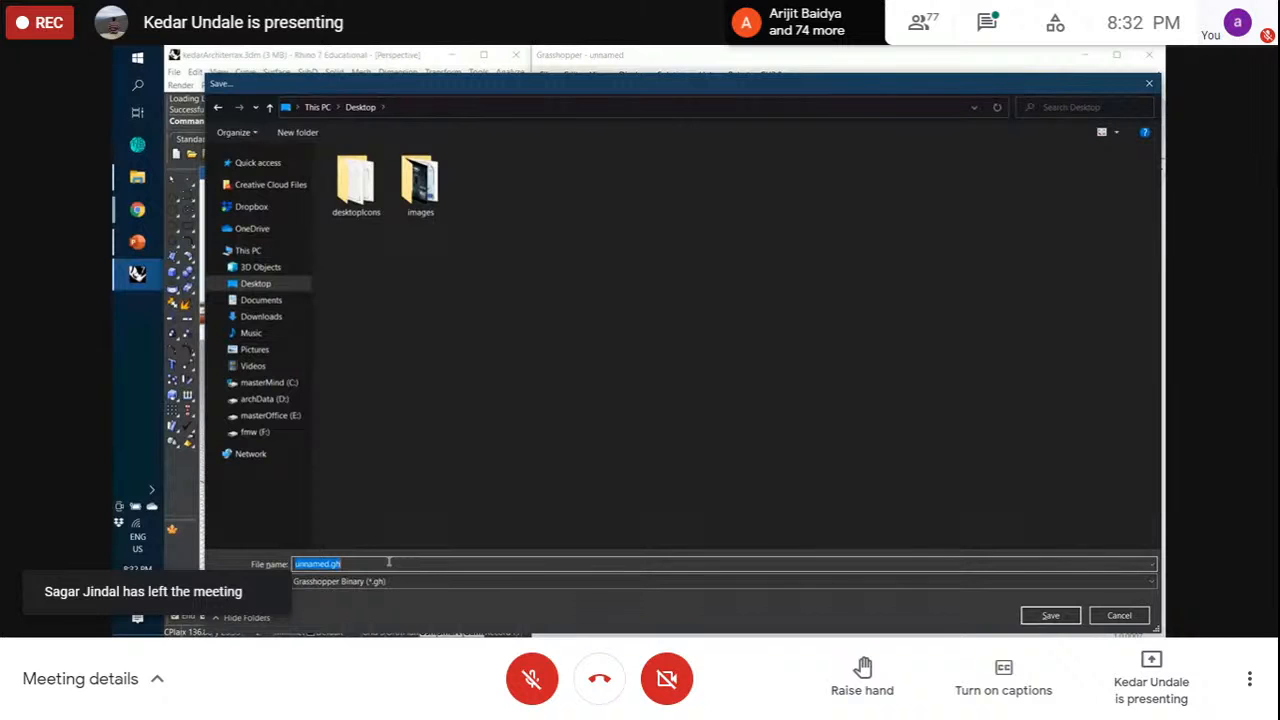
{"action": "type", "text": "30"}
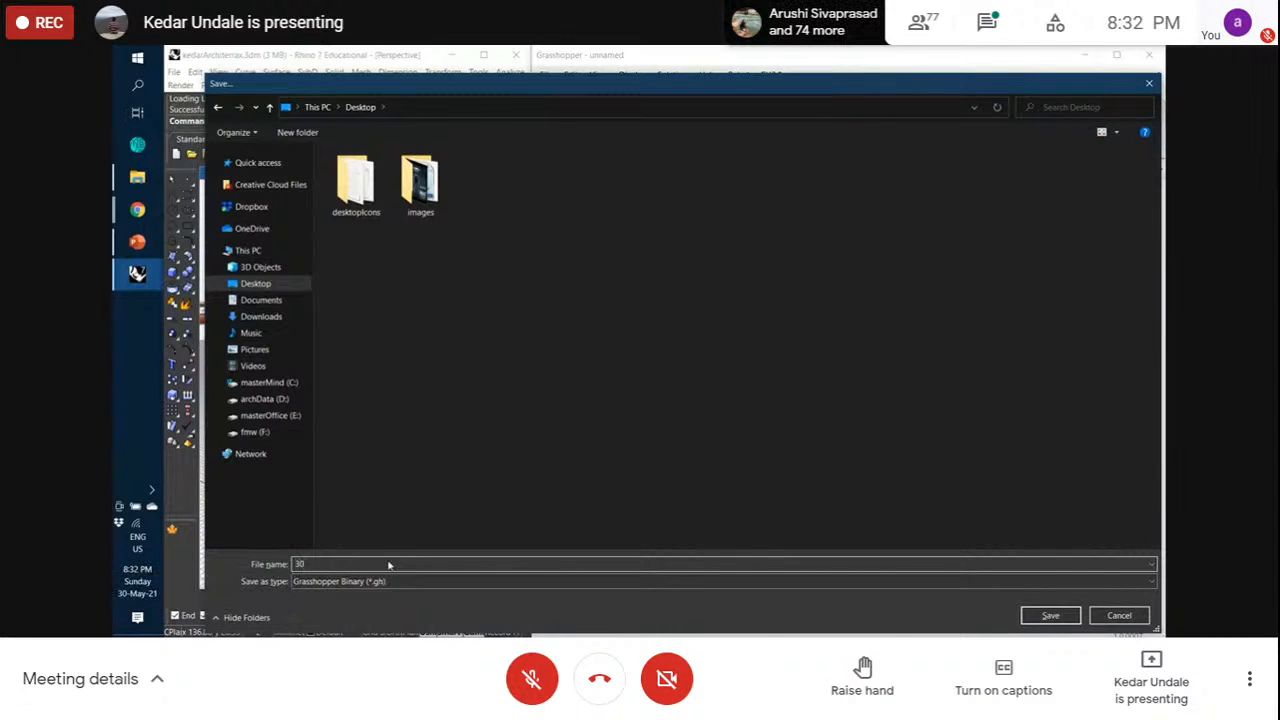
{"action": "type", "text": "May"}
{"action": "key", "text": "Return"}
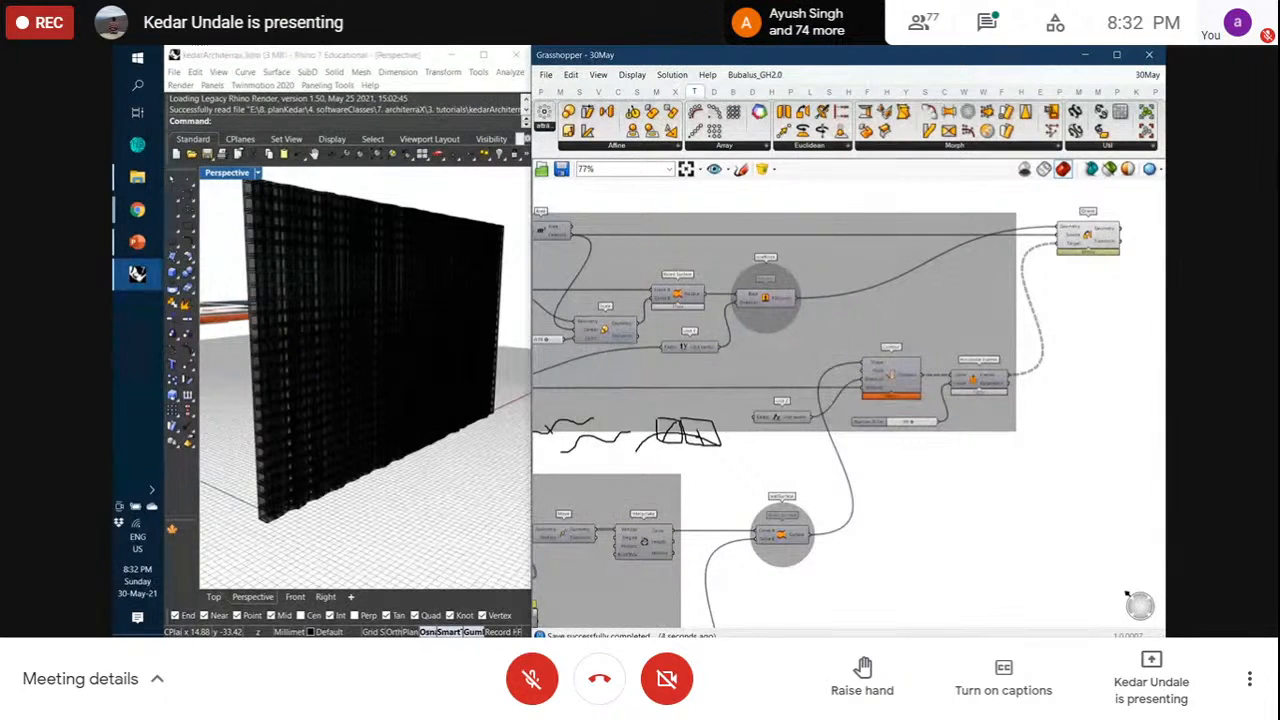
{"action": "key", "text": "alt+Tab"}
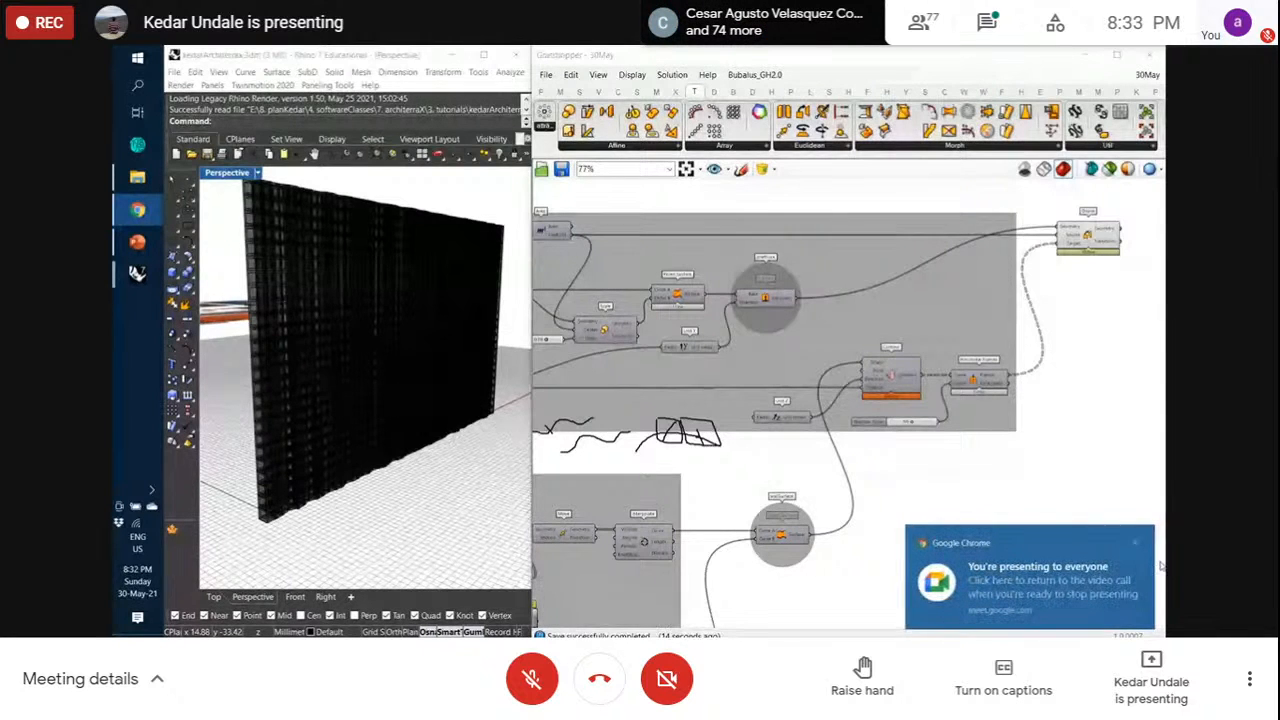
{"action": "left_click", "coordinate": [1141, 544]}
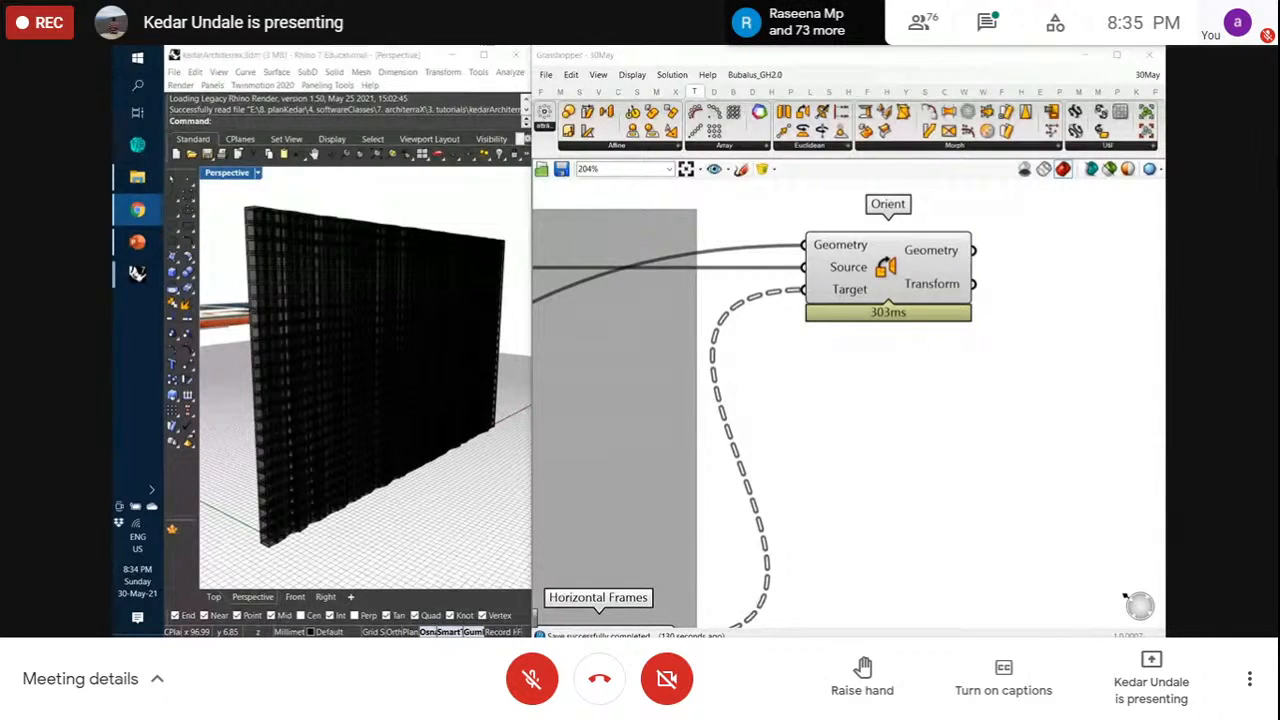
Select Orient, switch Rhino to the Top view and zoom in on the facade image
{"action": "left_click", "coordinate": [956, 453]}
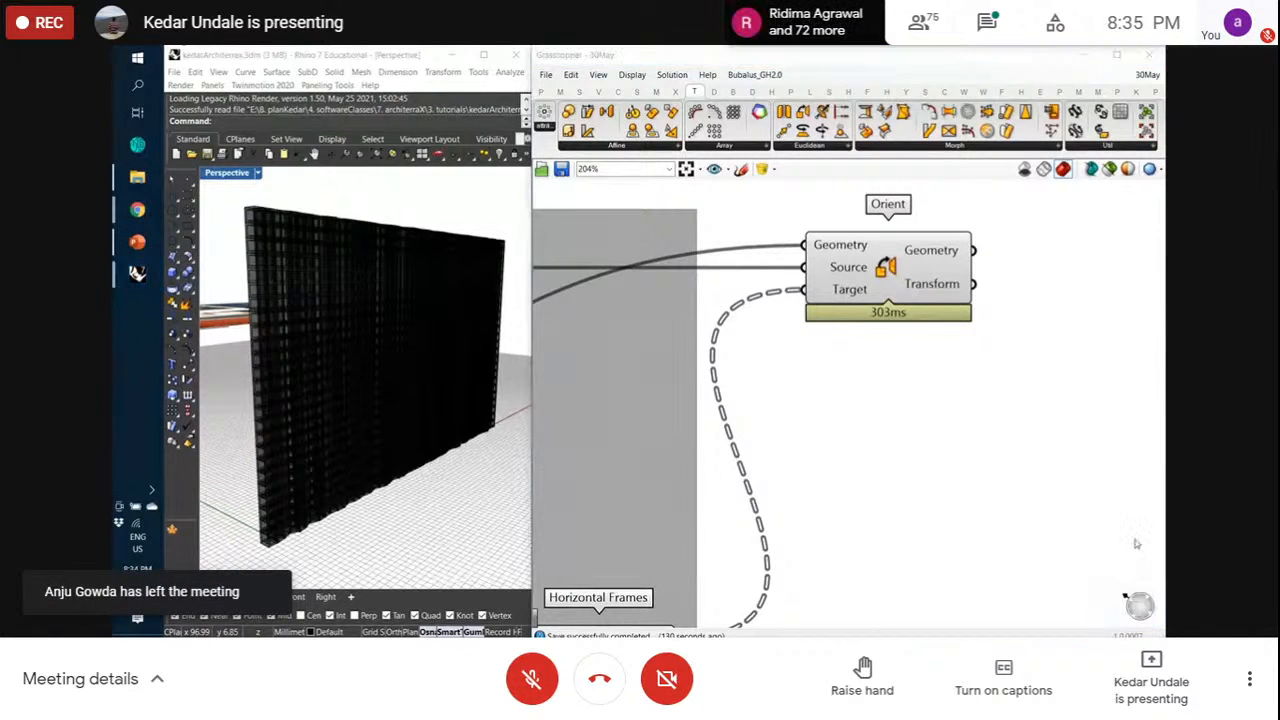
{"action": "left_click", "coordinate": [955, 302]}
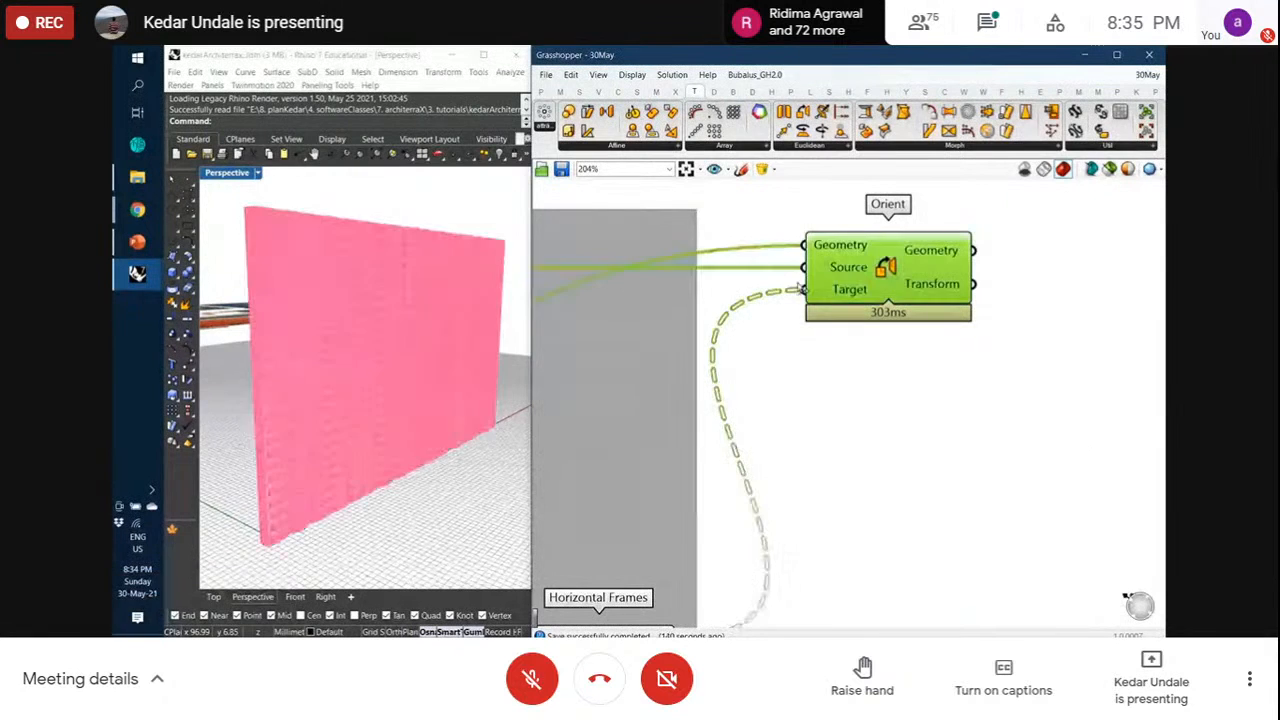
{"action": "left_click", "coordinate": [214, 597]}
{"action": "scroll", "coordinate": [337, 414], "scroll_direction": "down", "scroll_amount": 12}
{"action": "scroll", "coordinate": [357, 546], "scroll_direction": "up", "scroll_amount": 14}
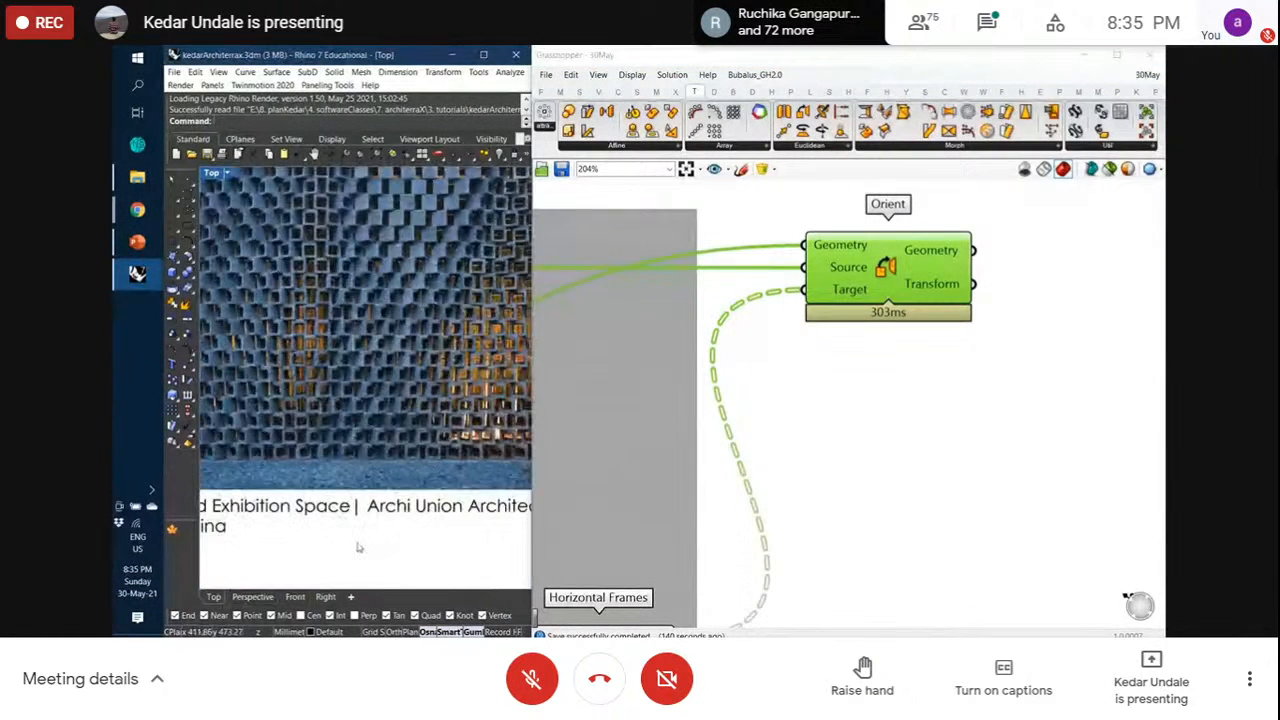
{"action": "scroll", "coordinate": [340, 425], "scroll_direction": "up", "scroll_amount": 5}
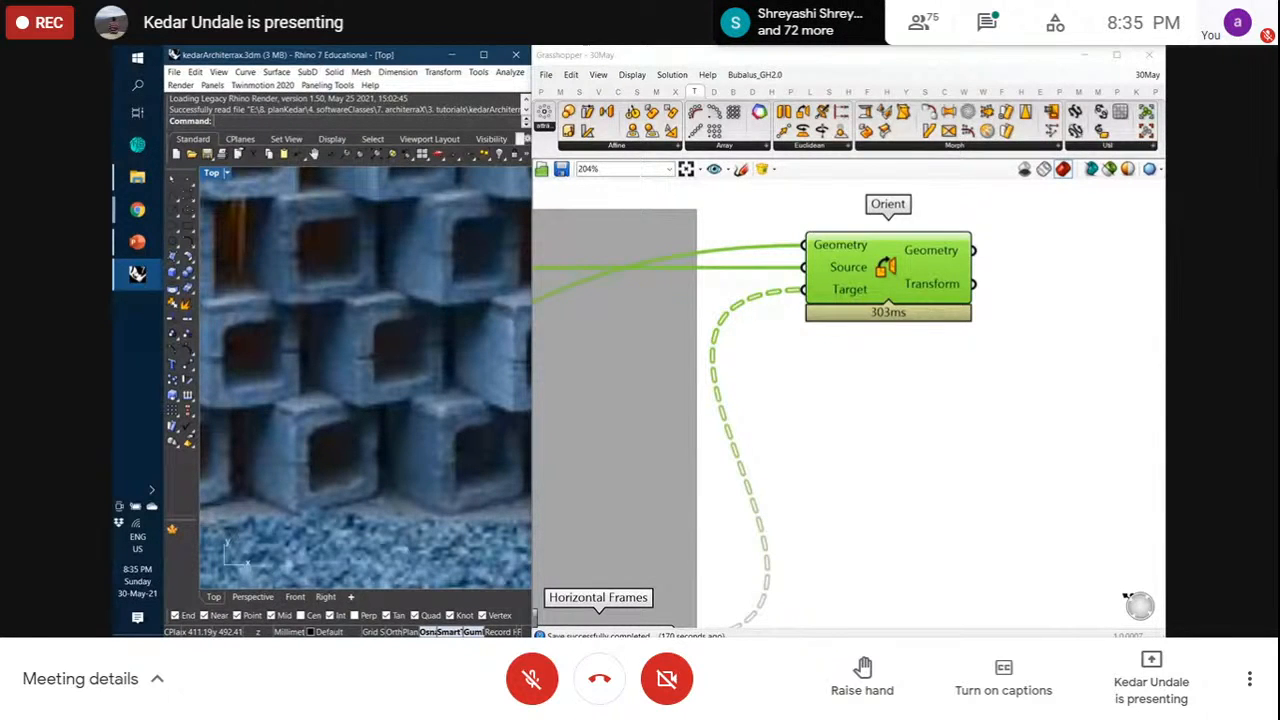
{"action": "scroll", "coordinate": [1024, 286], "scroll_direction": "down", "scroll_amount": 5}
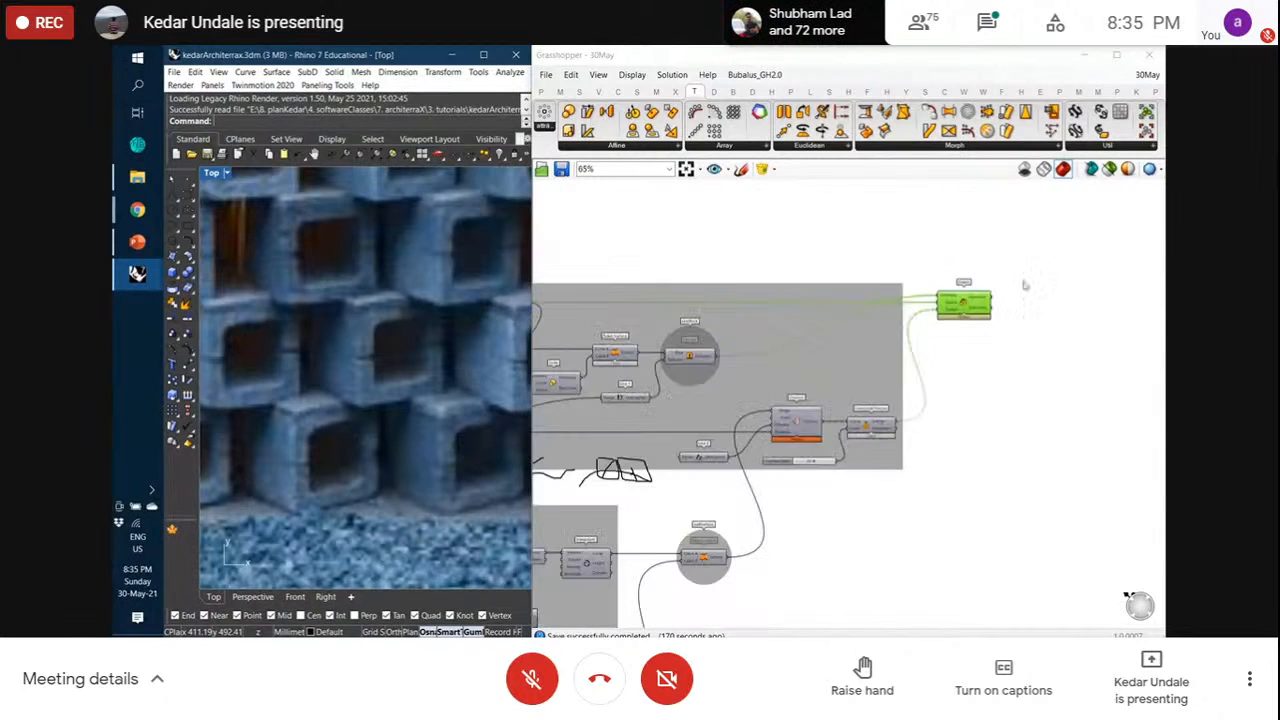
{"action": "scroll", "coordinate": [1024, 286], "scroll_direction": "down", "scroll_amount": 4}
{"action": "scroll", "coordinate": [948, 298], "scroll_direction": "up", "scroll_amount": 1}
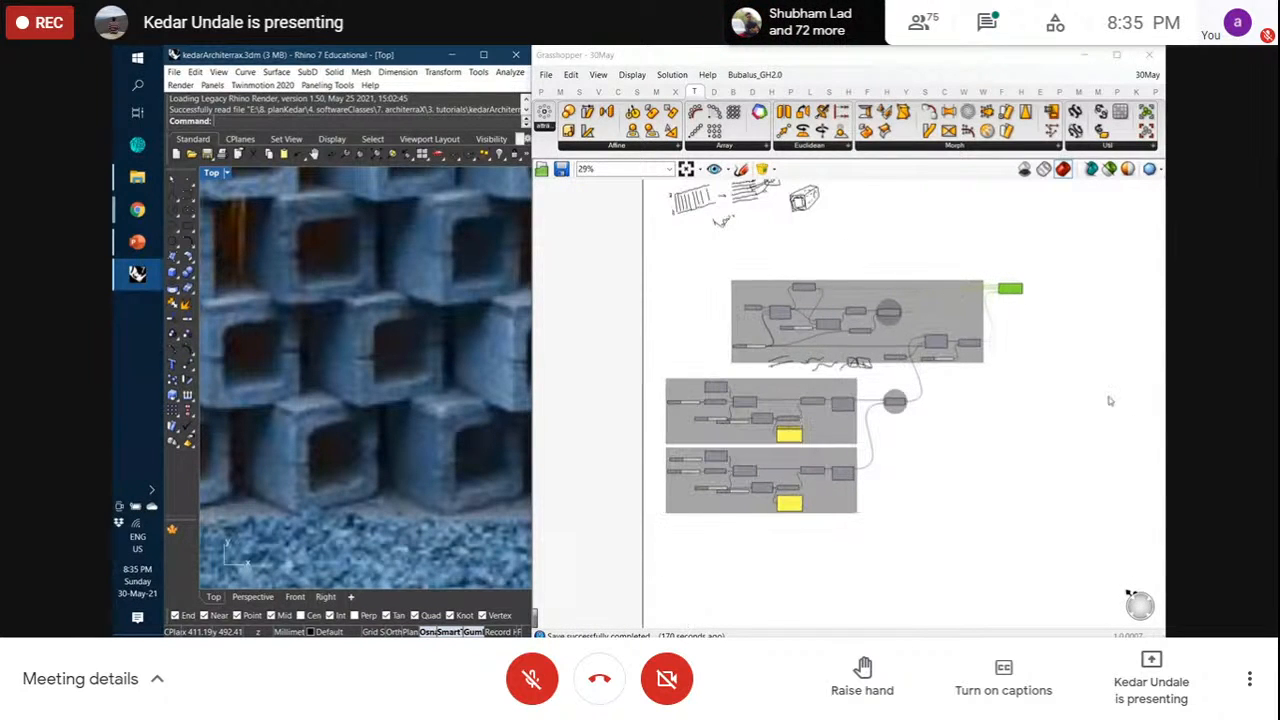
{"action": "scroll", "coordinate": [746, 337], "scroll_direction": "up", "scroll_amount": 9}
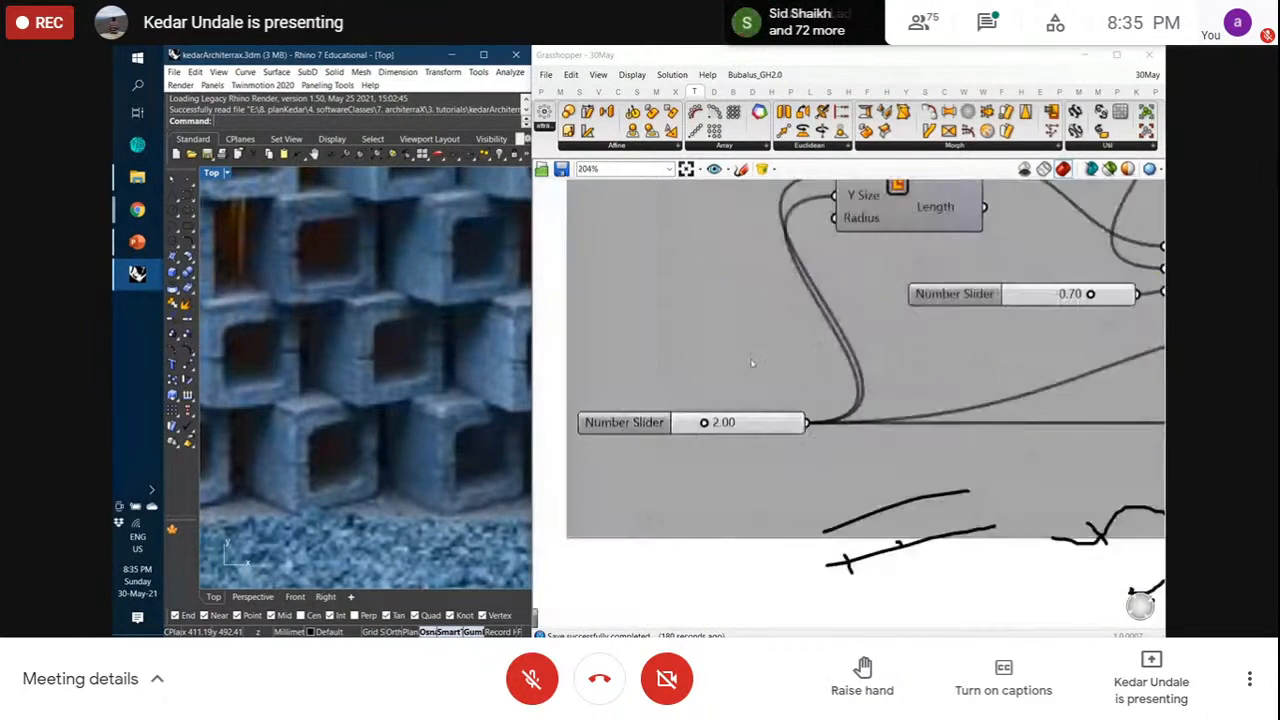
{"action": "left_click", "coordinate": [251, 598]}
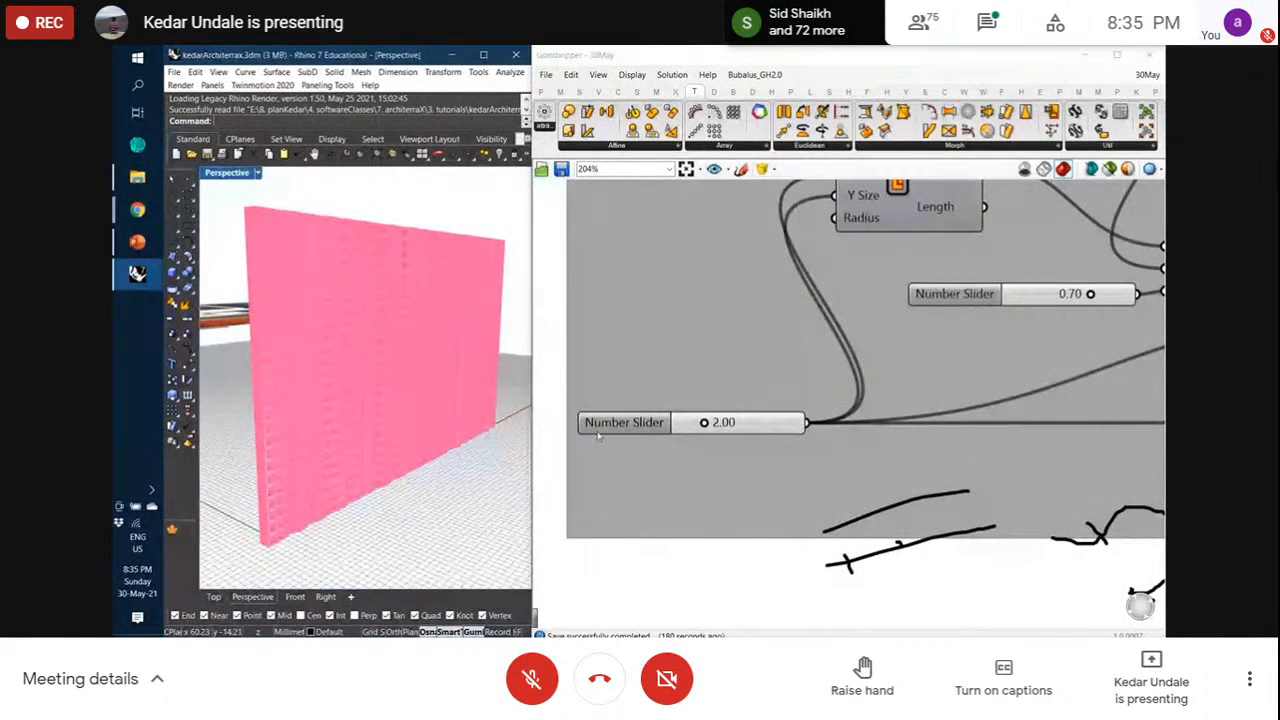
{"action": "double_click", "coordinate": [743, 423]}
{"action": "type", "text": "3"}
{"action": "key", "text": "Return"}
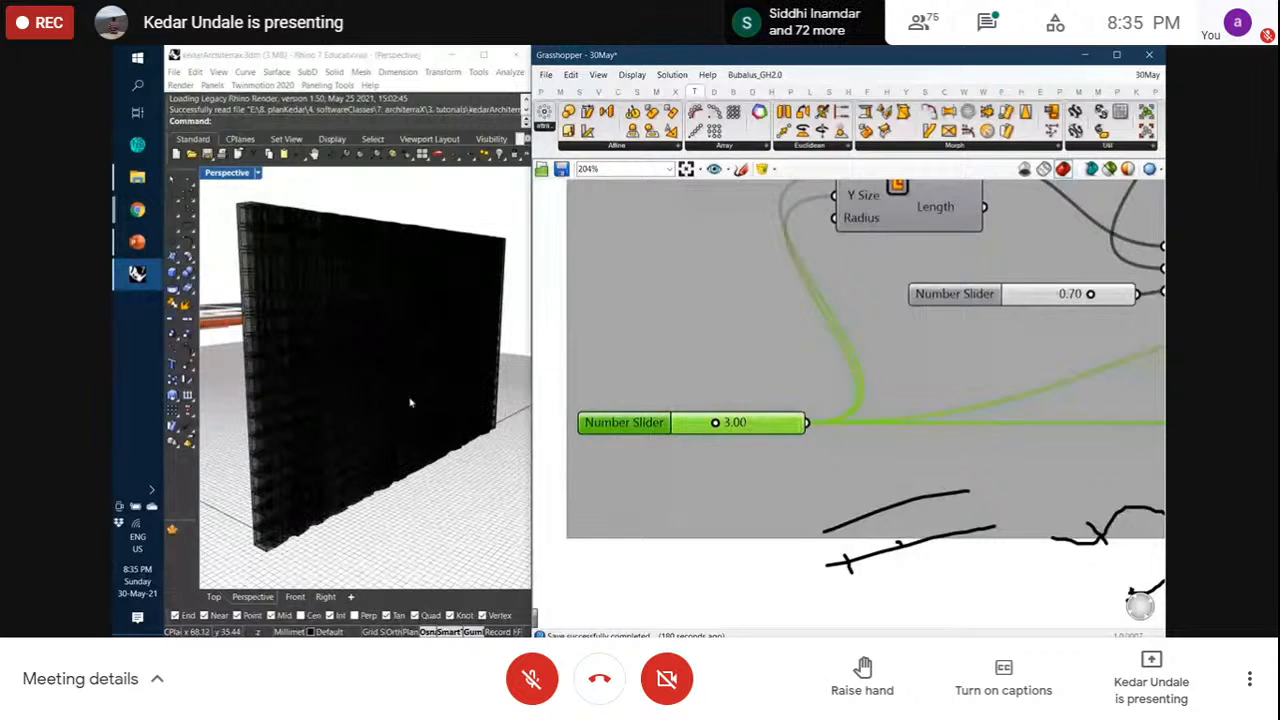
{"action": "scroll", "coordinate": [700, 417], "scroll_direction": "down", "scroll_amount": 3}
{"action": "scroll", "coordinate": [700, 417], "scroll_direction": "down", "scroll_amount": 7}
{"action": "left_click", "coordinate": [1014, 347]}
{"action": "right_click_drag", "start_coordinate": [382, 360], "coordinate": [340, 395]}
{"action": "scroll", "coordinate": [321, 490], "scroll_direction": "up", "scroll_amount": 8}
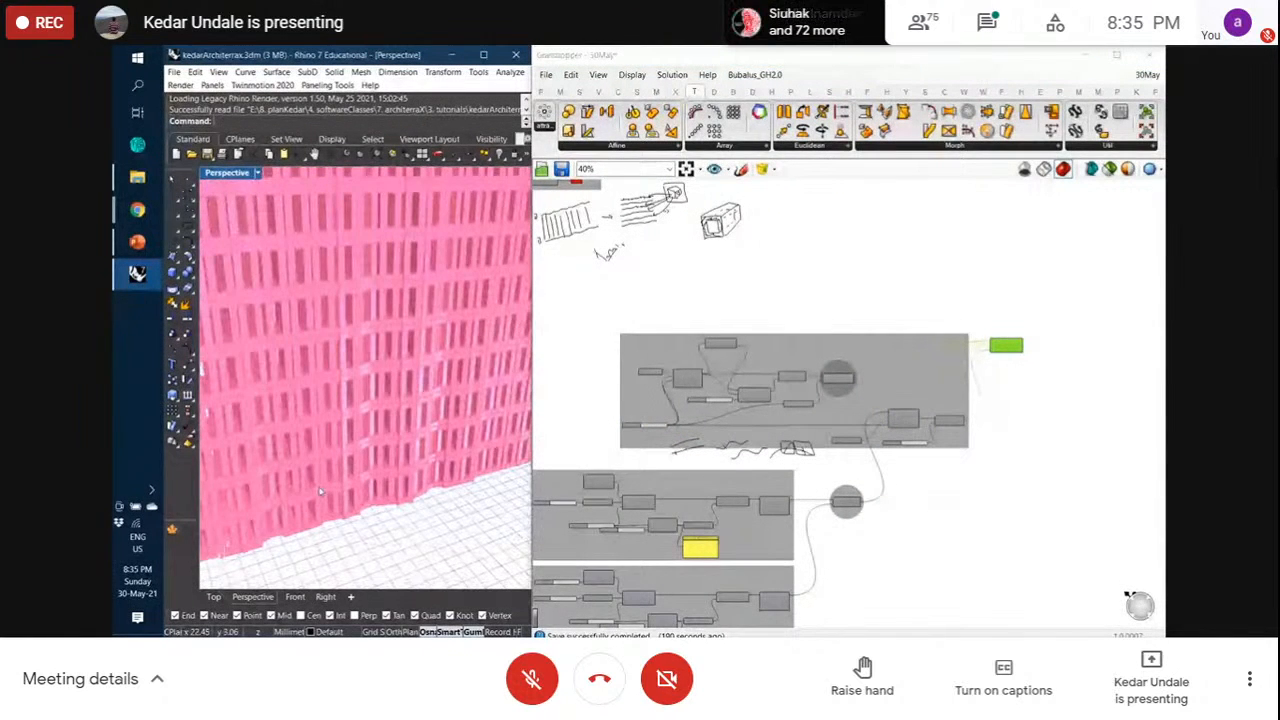
{"action": "scroll", "coordinate": [321, 490], "scroll_direction": "down", "scroll_amount": 6}
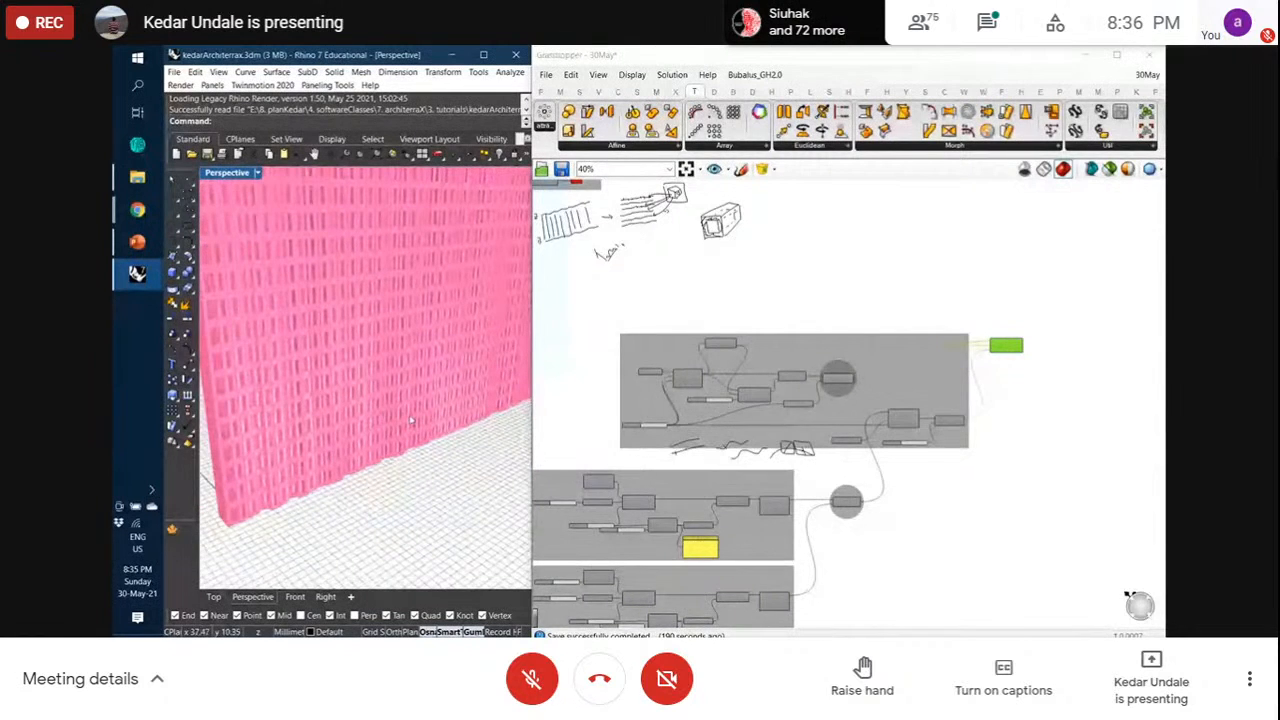
{"action": "scroll", "coordinate": [957, 392], "scroll_direction": "down", "scroll_amount": 2}
{"action": "scroll", "coordinate": [957, 392], "scroll_direction": "up", "scroll_amount": 10}
{"action": "double_click", "coordinate": [754, 412]}
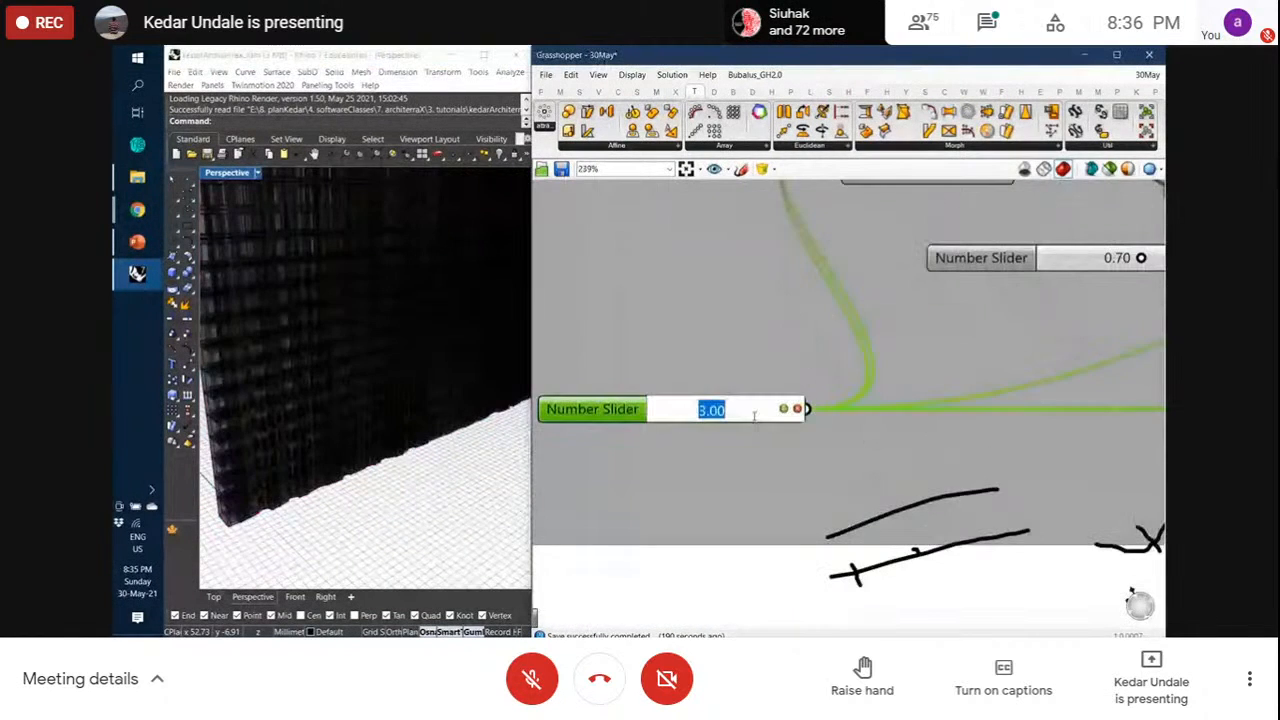
{"action": "type", "text": "2"}
{"action": "key", "text": "Return"}
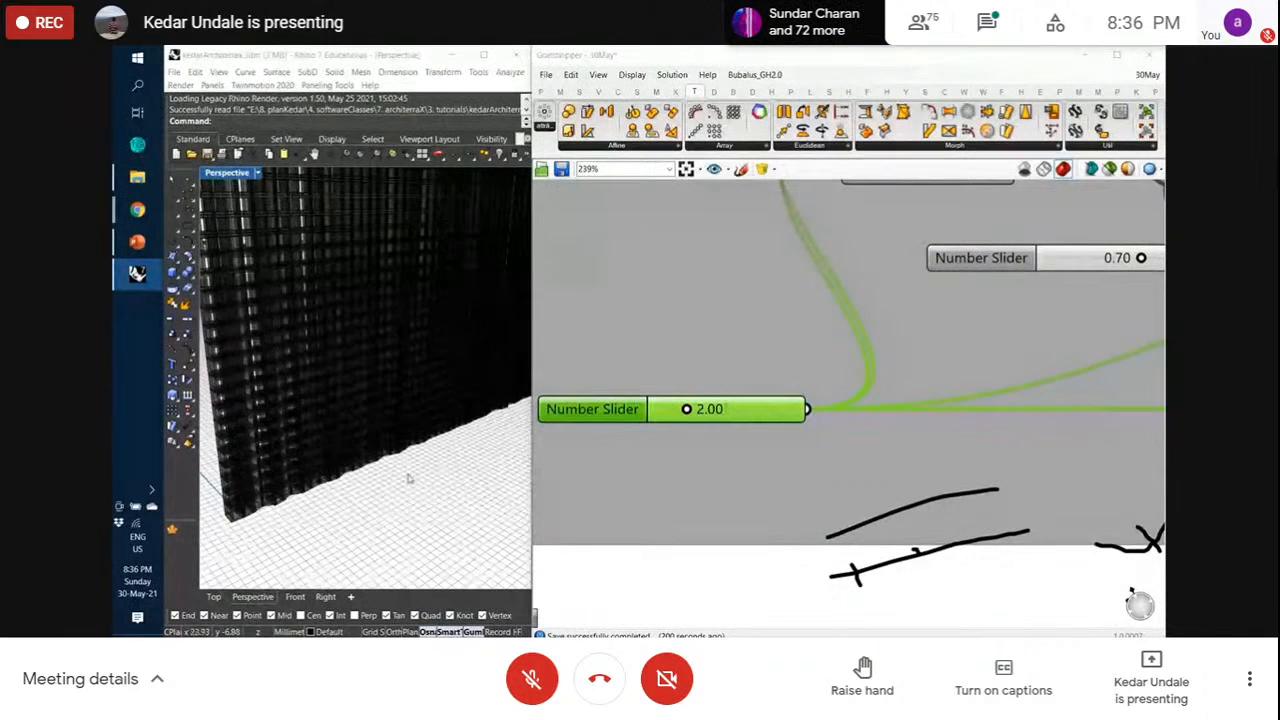
{"action": "left_click", "coordinate": [214, 596]}
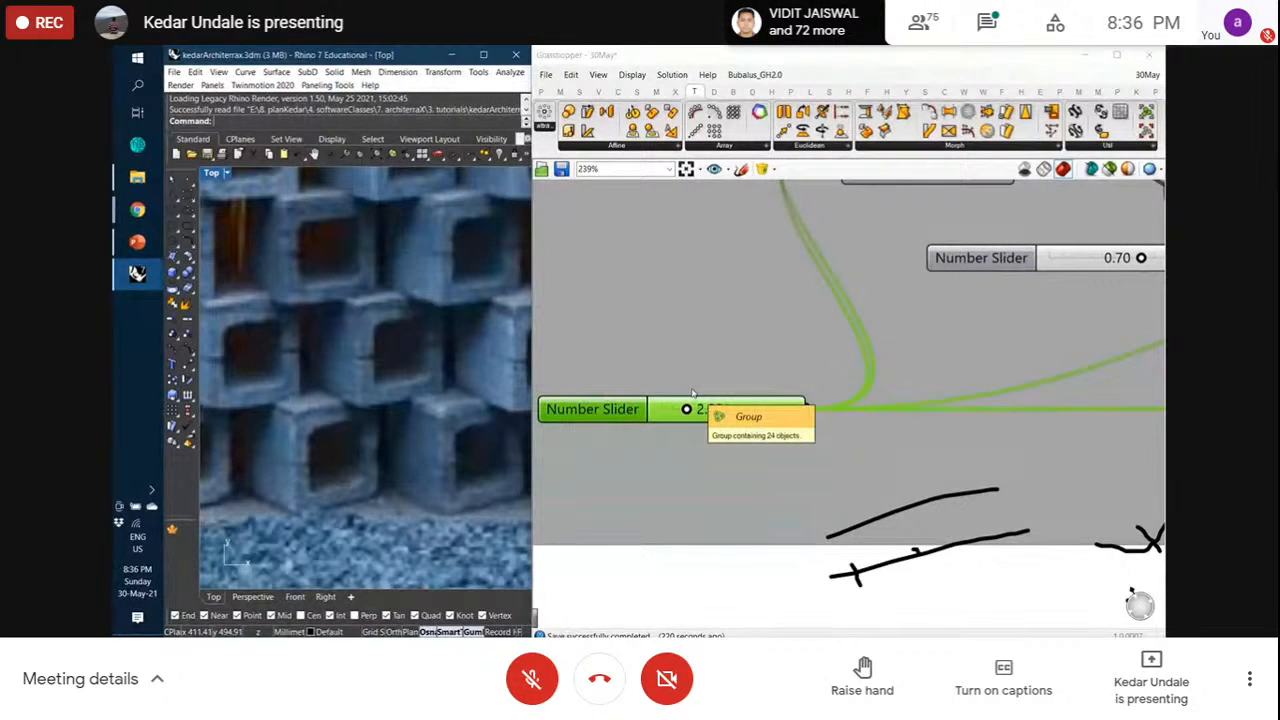
Switch Rhino to Perspective, zoom into the hollow blocks, and reselect Orient
{"action": "scroll", "coordinate": [692, 392], "scroll_direction": "down", "scroll_amount": 5}
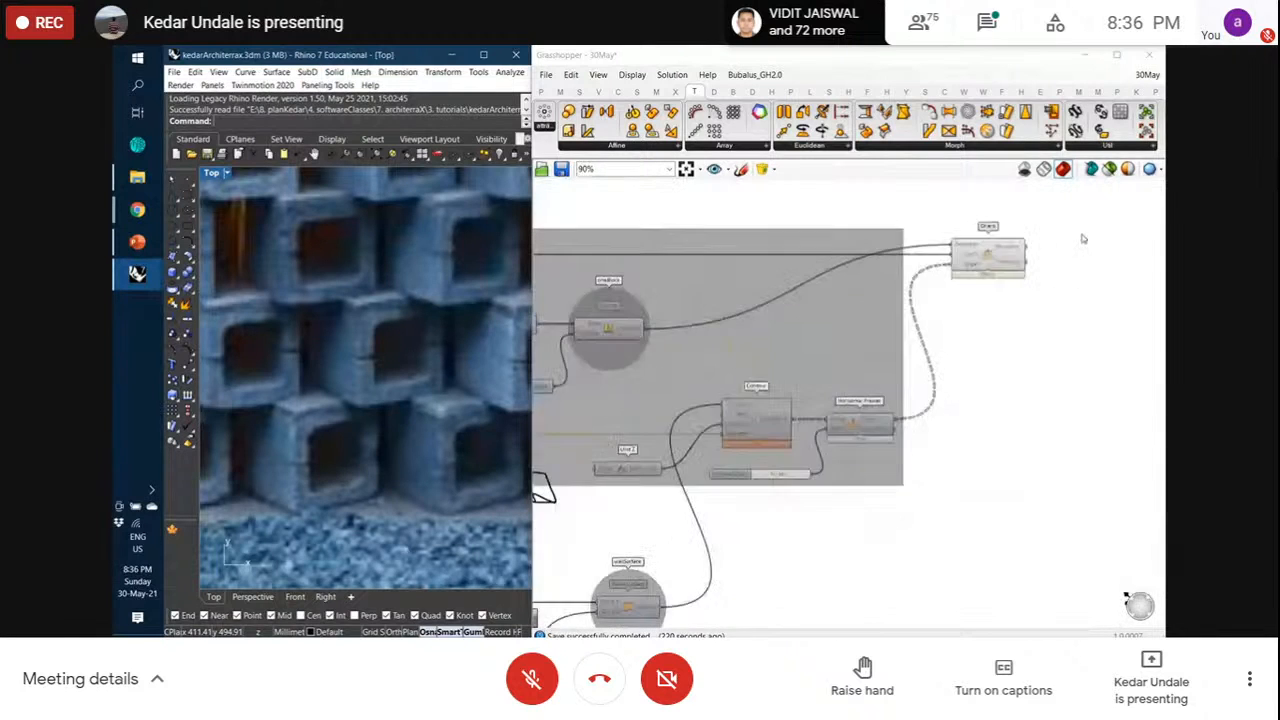
{"action": "scroll", "coordinate": [1080, 234], "scroll_direction": "up", "scroll_amount": 4}
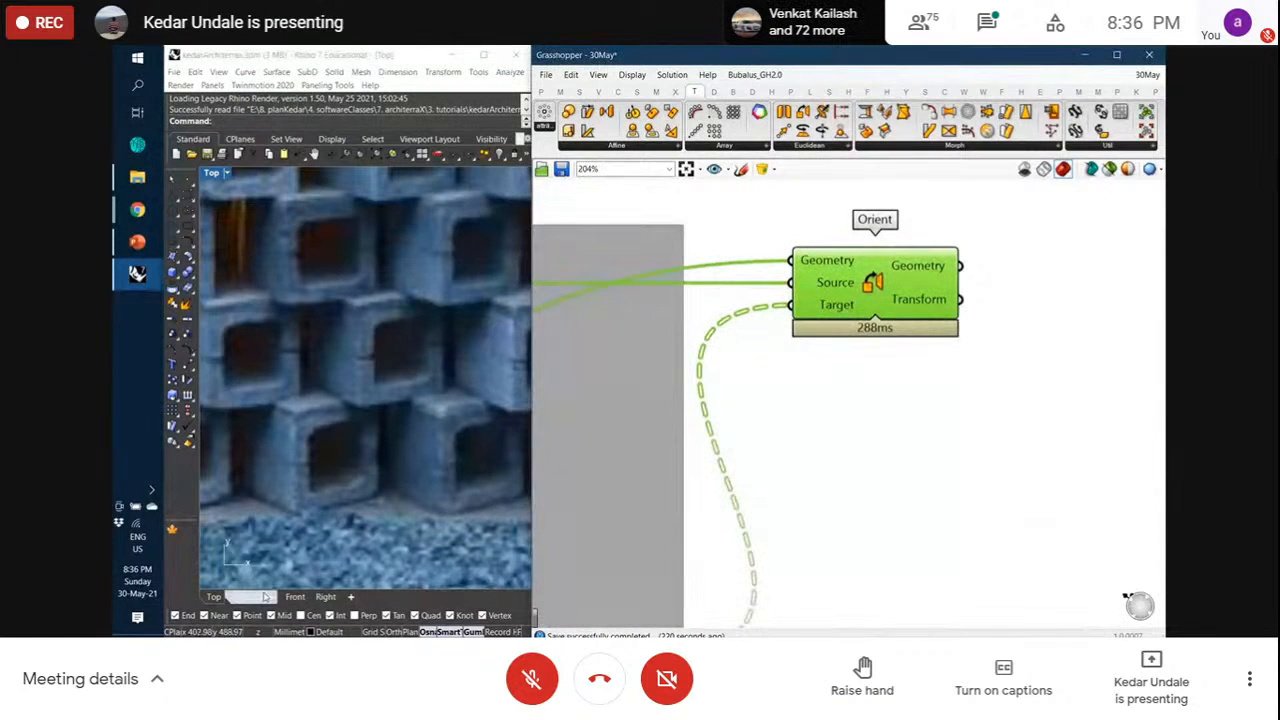
{"action": "left_click", "coordinate": [262, 596]}
{"action": "scroll", "coordinate": [255, 560], "scroll_direction": "up", "scroll_amount": 4}
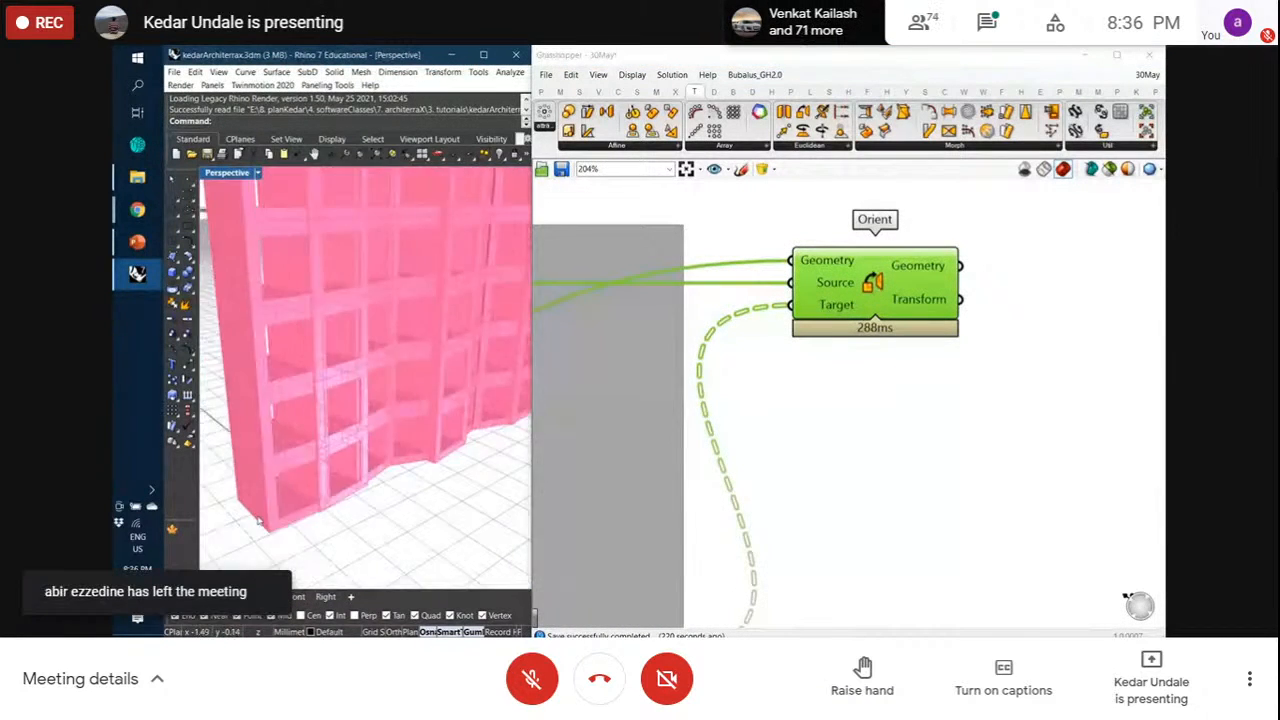
{"action": "scroll", "coordinate": [258, 520], "scroll_direction": "up", "scroll_amount": 3}
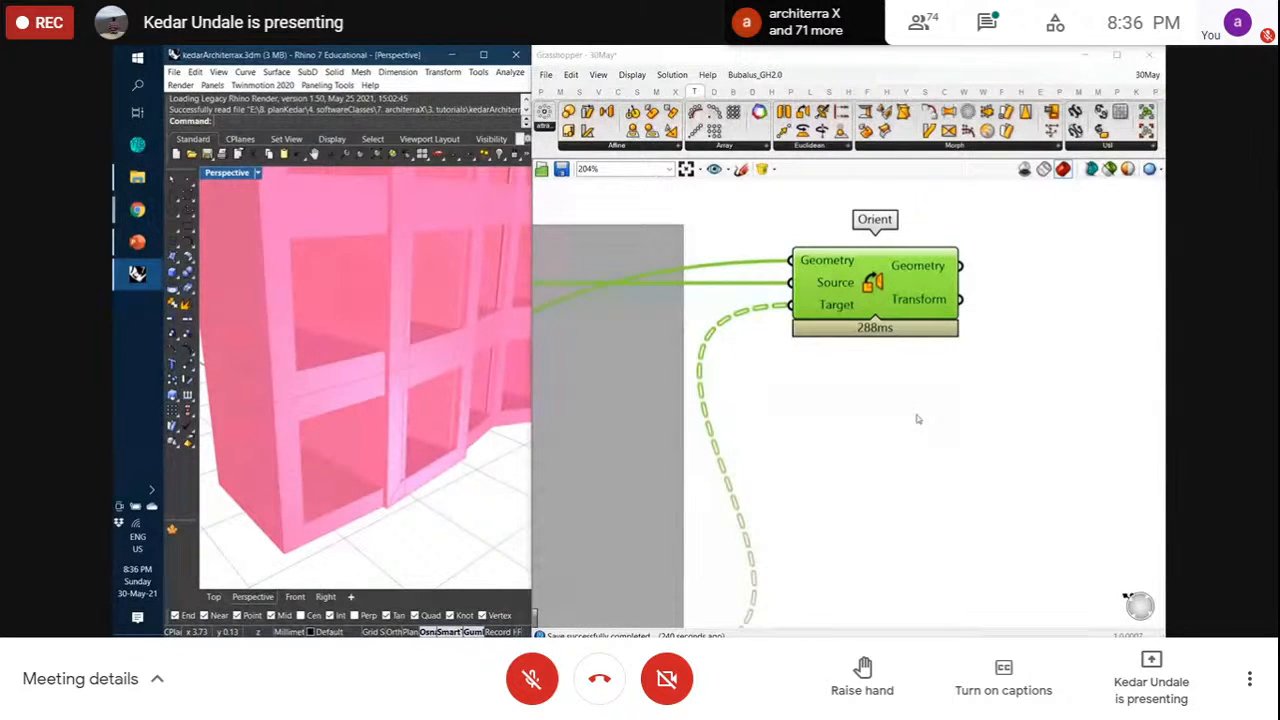
{"action": "scroll", "coordinate": [915, 403], "scroll_direction": "down", "scroll_amount": 4}
{"action": "scroll", "coordinate": [1130, 317], "scroll_direction": "up", "scroll_amount": 3}
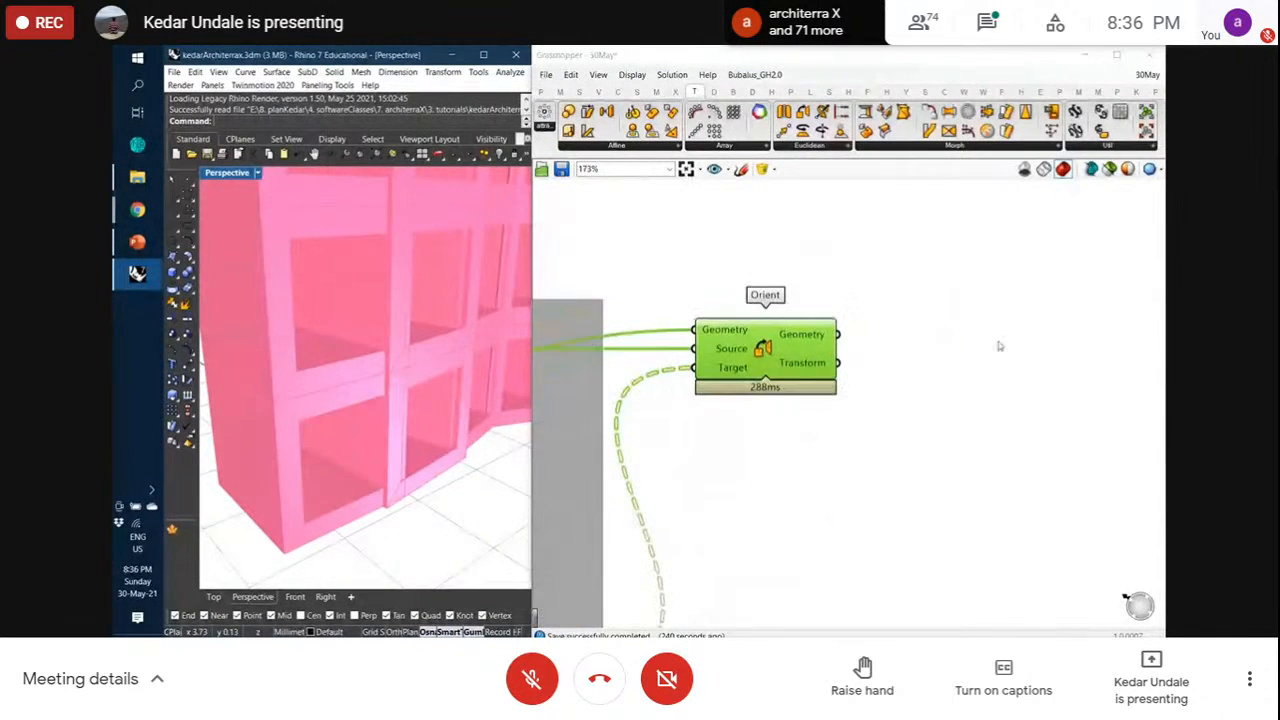
{"action": "left_click", "coordinate": [846, 366]}
{"action": "left_click", "coordinate": [830, 366]}
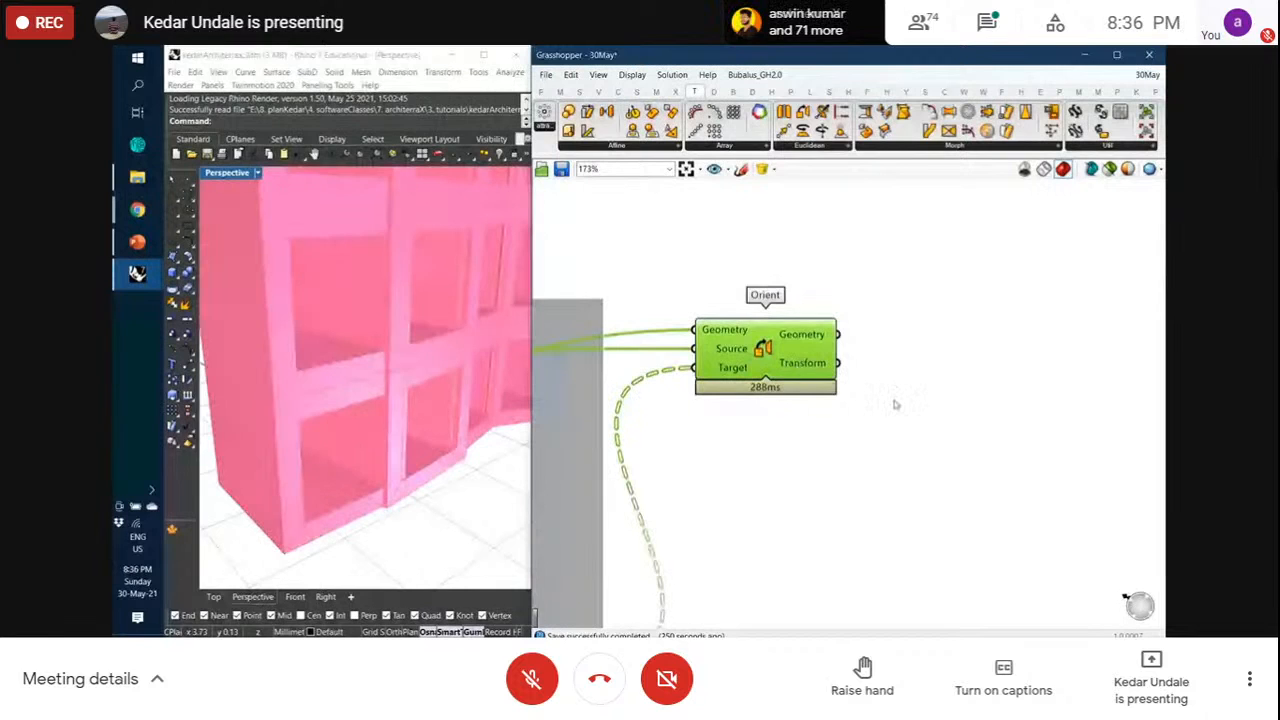
Sketch handwritten notes with a row of 1s and 0s above the Orient component
{"action": "left_click", "coordinate": [742, 171]}
{"action": "scroll", "coordinate": [860, 444], "scroll_direction": "down", "scroll_amount": 4}
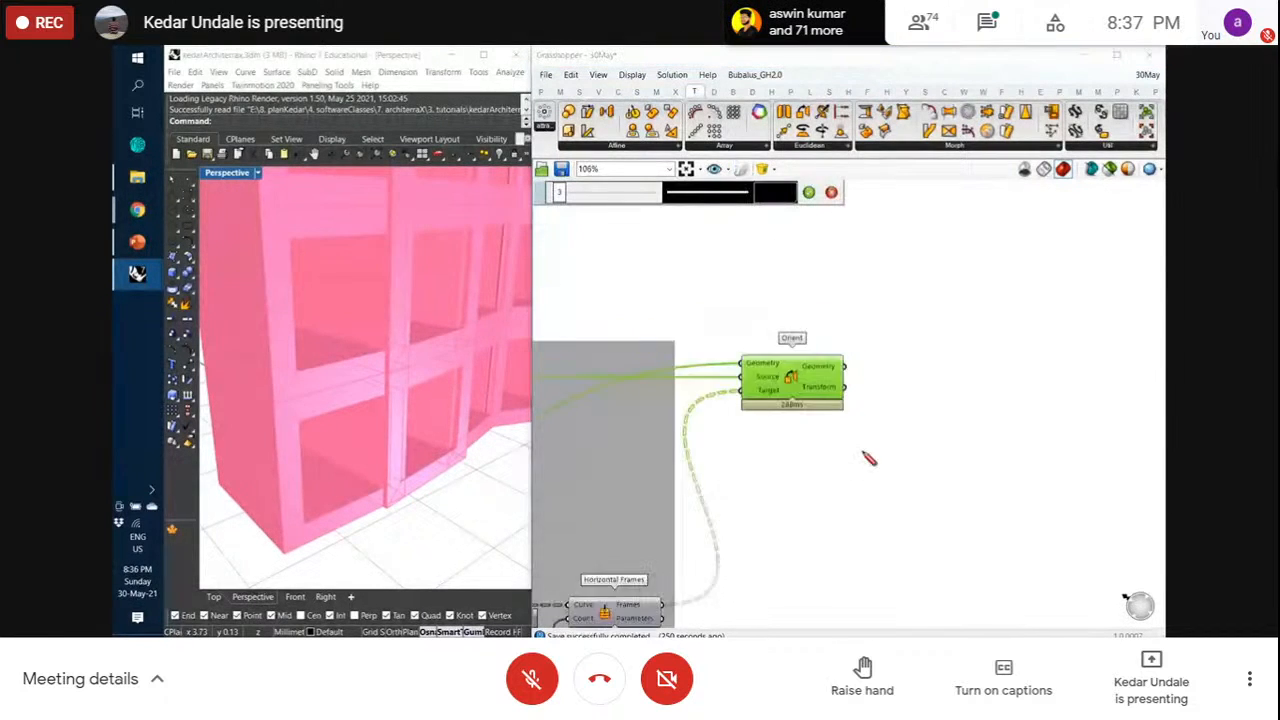
{"action": "scroll", "coordinate": [867, 326], "scroll_direction": "up", "scroll_amount": 5}
{"action": "mouse_move", "coordinate": [765, 300]}
{"action": "left_mouse_down"}
{"action": "mouse_move", "coordinate": [812, 313]}
{"action": "mouse_move", "coordinate": [946, 289]}
{"action": "mouse_move", "coordinate": [1077, 291]}
{"action": "left_mouse_up"}
{"action": "left_click_drag", "start_coordinate": [823, 279], "coordinate": [814, 311]}
{"action": "left_click_drag", "start_coordinate": [910, 266], "coordinate": [895, 298]}
{"action": "left_click_drag", "start_coordinate": [1012, 272], "coordinate": [1004, 298]}
{"action": "left_click_drag", "start_coordinate": [1088, 262], "coordinate": [1060, 326]}
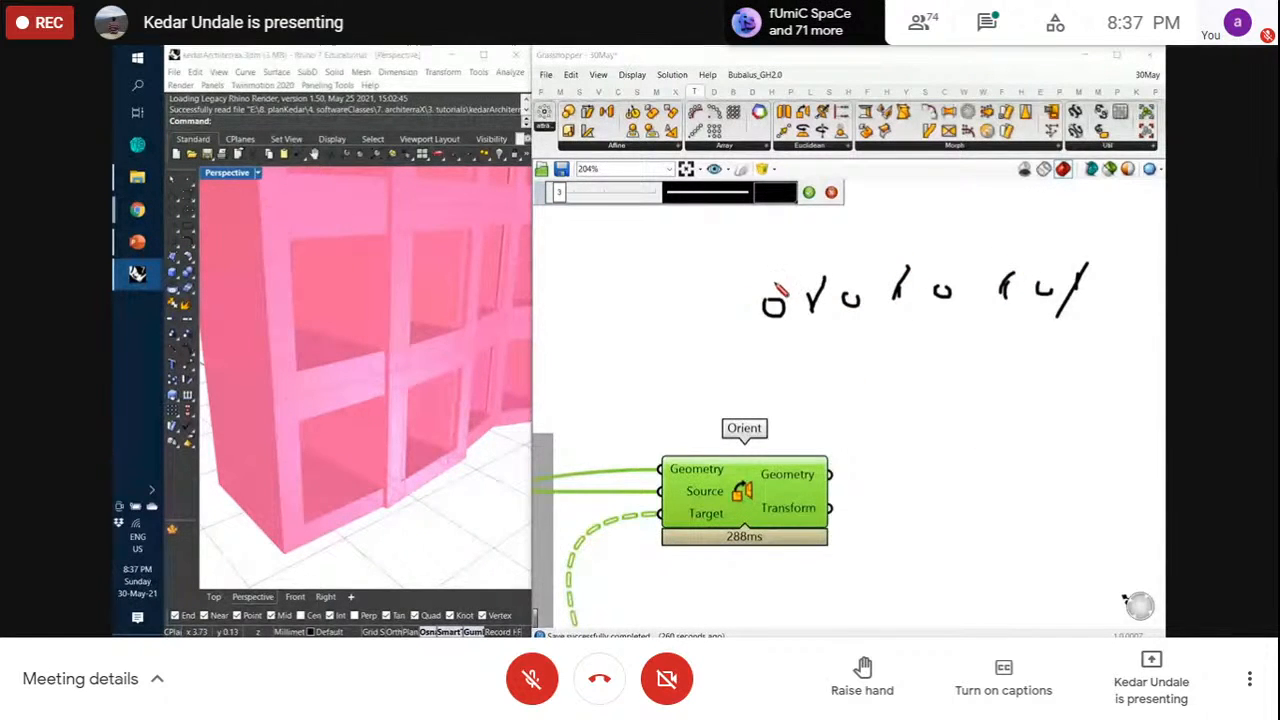
{"action": "mouse_move", "coordinate": [766, 262]}
{"action": "left_mouse_down"}
{"action": "mouse_move", "coordinate": [767, 283]}
{"action": "mouse_move", "coordinate": [806, 274]}
{"action": "mouse_move", "coordinate": [806, 258]}
{"action": "mouse_move", "coordinate": [1000, 262]}
{"action": "mouse_move", "coordinate": [1000, 242]}
{"action": "mouse_move", "coordinate": [1044, 252]}
{"action": "mouse_move", "coordinate": [1080, 237]}
{"action": "left_mouse_up"}
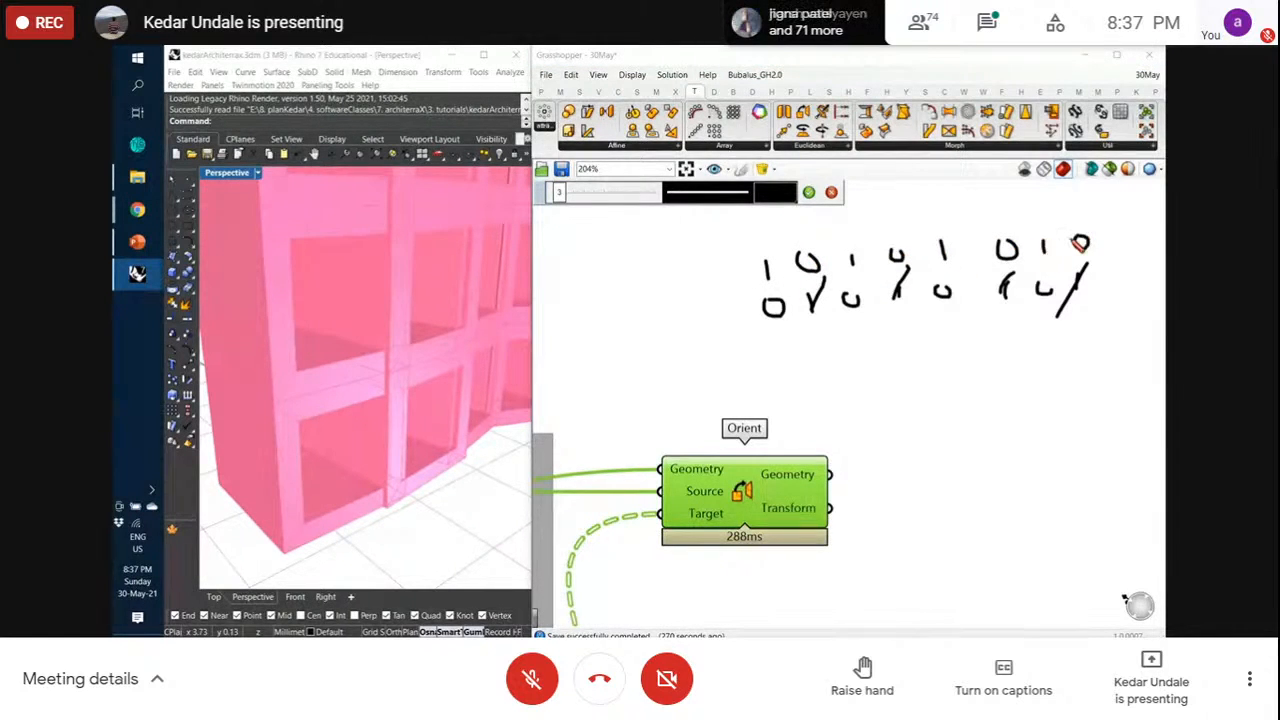
Cross out the four 1s and box the 0s to keep, then exit sketching
{"action": "left_click_drag", "start_coordinate": [775, 257], "coordinate": [759, 281]}
{"action": "left_click_drag", "start_coordinate": [842, 270], "coordinate": [862, 254]}
{"action": "left_click_drag", "start_coordinate": [959, 237], "coordinate": [936, 260]}
{"action": "left_click_drag", "start_coordinate": [1046, 241], "coordinate": [1034, 254]}
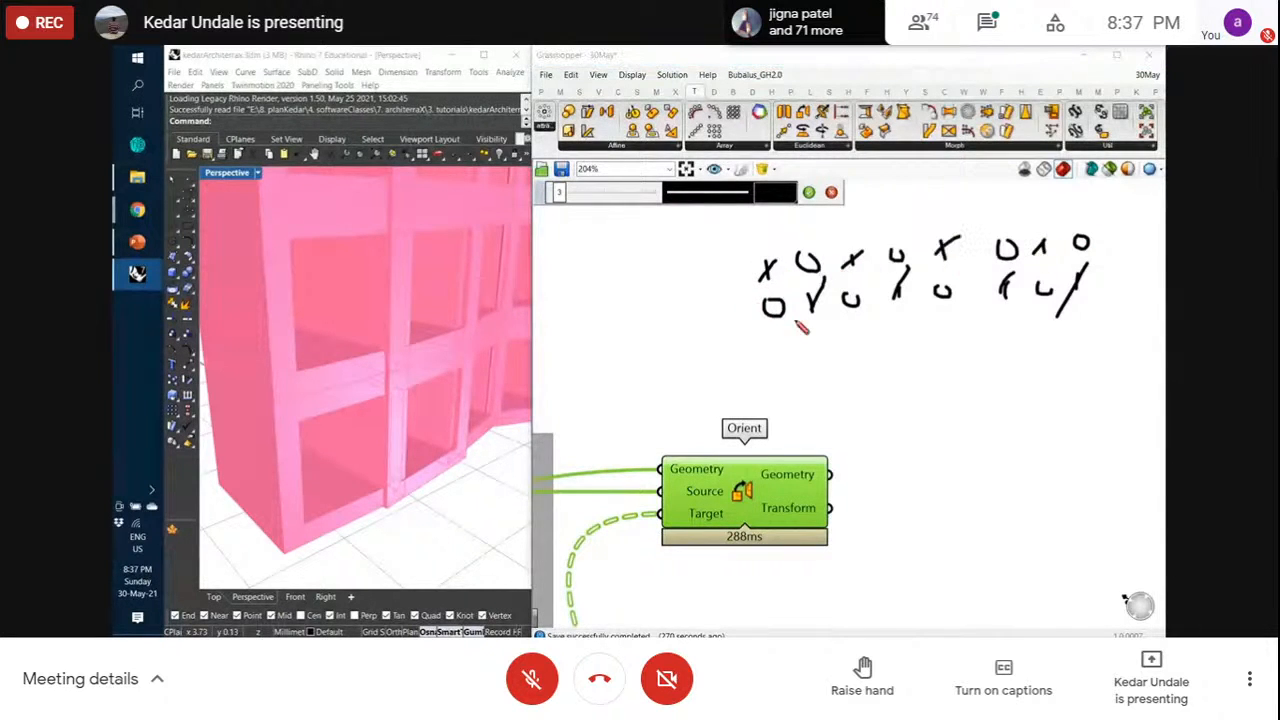
{"action": "mouse_move", "coordinate": [760, 291]}
{"action": "left_mouse_down"}
{"action": "mouse_move", "coordinate": [790, 292]}
{"action": "mouse_move", "coordinate": [753, 291]}
{"action": "left_mouse_up"}
{"action": "mouse_move", "coordinate": [773, 248]}
{"action": "left_mouse_down"}
{"action": "mouse_move", "coordinate": [829, 287]}
{"action": "mouse_move", "coordinate": [776, 254]}
{"action": "mouse_move", "coordinate": [791, 248]}
{"action": "left_mouse_up"}
{"action": "mouse_move", "coordinate": [825, 287]}
{"action": "left_mouse_down"}
{"action": "mouse_move", "coordinate": [883, 307]}
{"action": "mouse_move", "coordinate": [827, 281]}
{"action": "left_mouse_up"}
{"action": "mouse_move", "coordinate": [861, 235]}
{"action": "left_mouse_down"}
{"action": "mouse_move", "coordinate": [874, 281]}
{"action": "mouse_move", "coordinate": [915, 272]}
{"action": "mouse_move", "coordinate": [929, 334]}
{"action": "mouse_move", "coordinate": [935, 285]}
{"action": "left_mouse_up"}
{"action": "mouse_move", "coordinate": [962, 214]}
{"action": "left_mouse_down"}
{"action": "mouse_move", "coordinate": [962, 230]}
{"action": "mouse_move", "coordinate": [1040, 261]}
{"action": "mouse_move", "coordinate": [965, 237]}
{"action": "left_mouse_up"}
{"action": "mouse_move", "coordinate": [1029, 261]}
{"action": "left_mouse_down"}
{"action": "mouse_move", "coordinate": [1045, 297]}
{"action": "mouse_move", "coordinate": [1062, 262]}
{"action": "mouse_move", "coordinate": [1030, 262]}
{"action": "left_mouse_up"}
{"action": "left_click", "coordinate": [808, 192]}
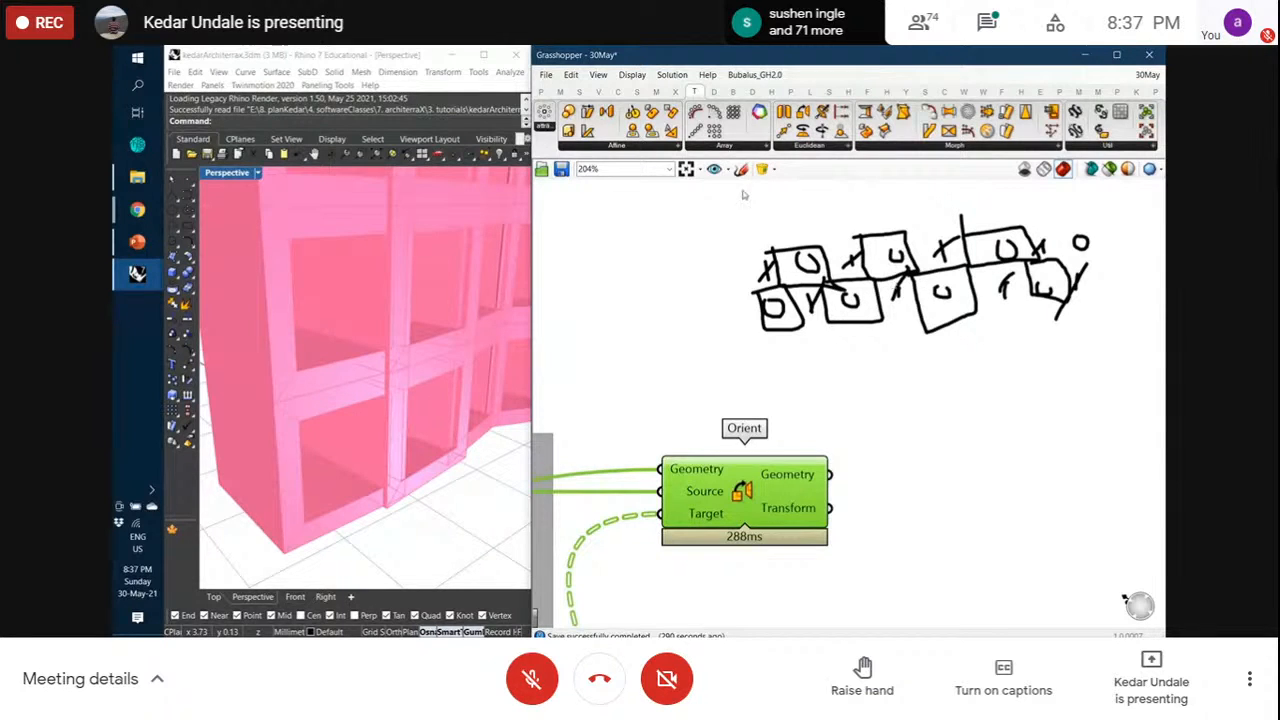
Place a Cull Pattern component from the Sets > Sequence panel to the right of Orient
{"action": "left_click", "coordinate": [636, 92]}
{"action": "left_click", "coordinate": [578, 92]}
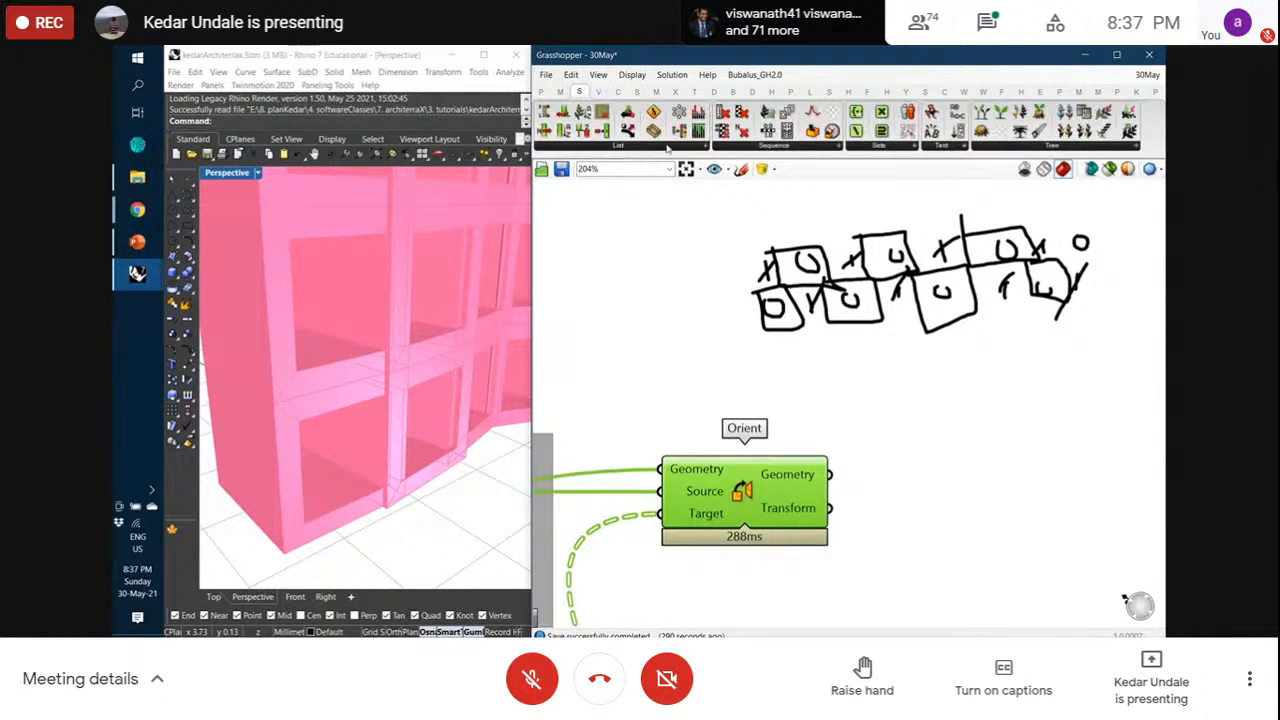
{"action": "left_click", "coordinate": [753, 147]}
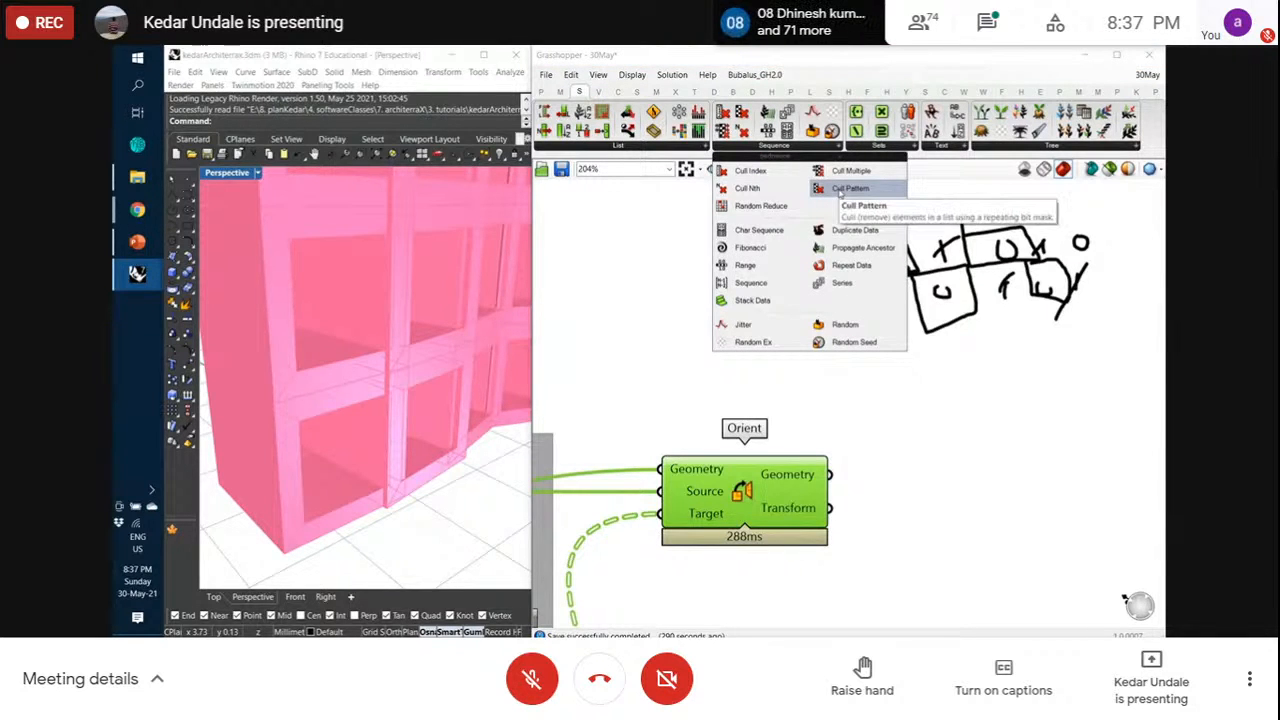
{"action": "left_click", "coordinate": [843, 190]}
{"action": "scroll", "coordinate": [860, 246], "scroll_direction": "down", "scroll_amount": 2}
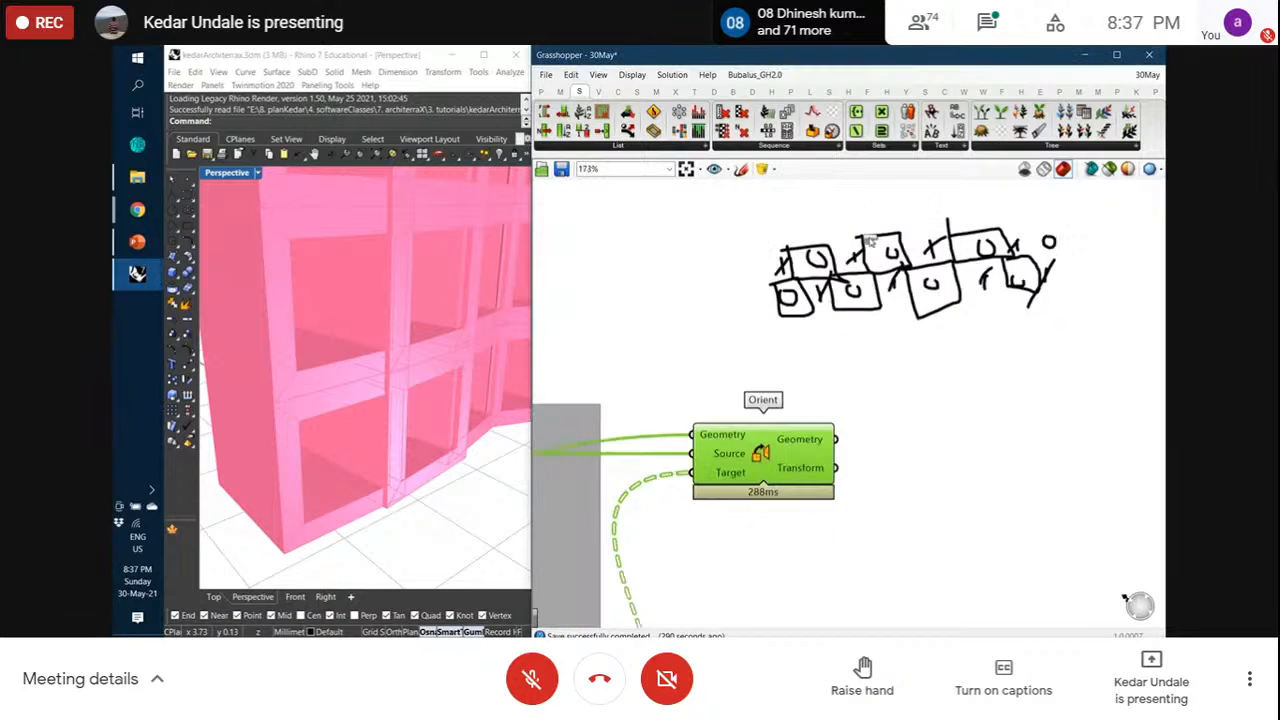
{"action": "left_click", "coordinate": [947, 410]}
{"action": "mouse_move", "coordinate": [931, 421]}
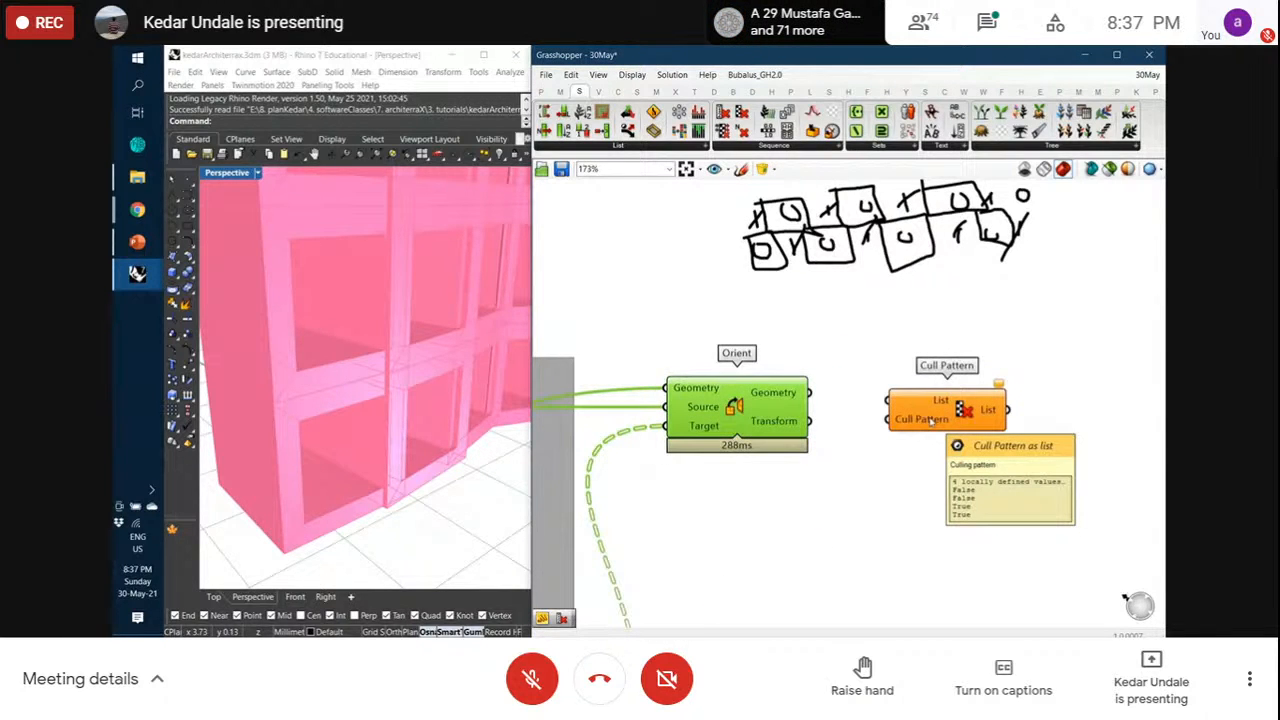
{"action": "left_click", "coordinate": [927, 445]}
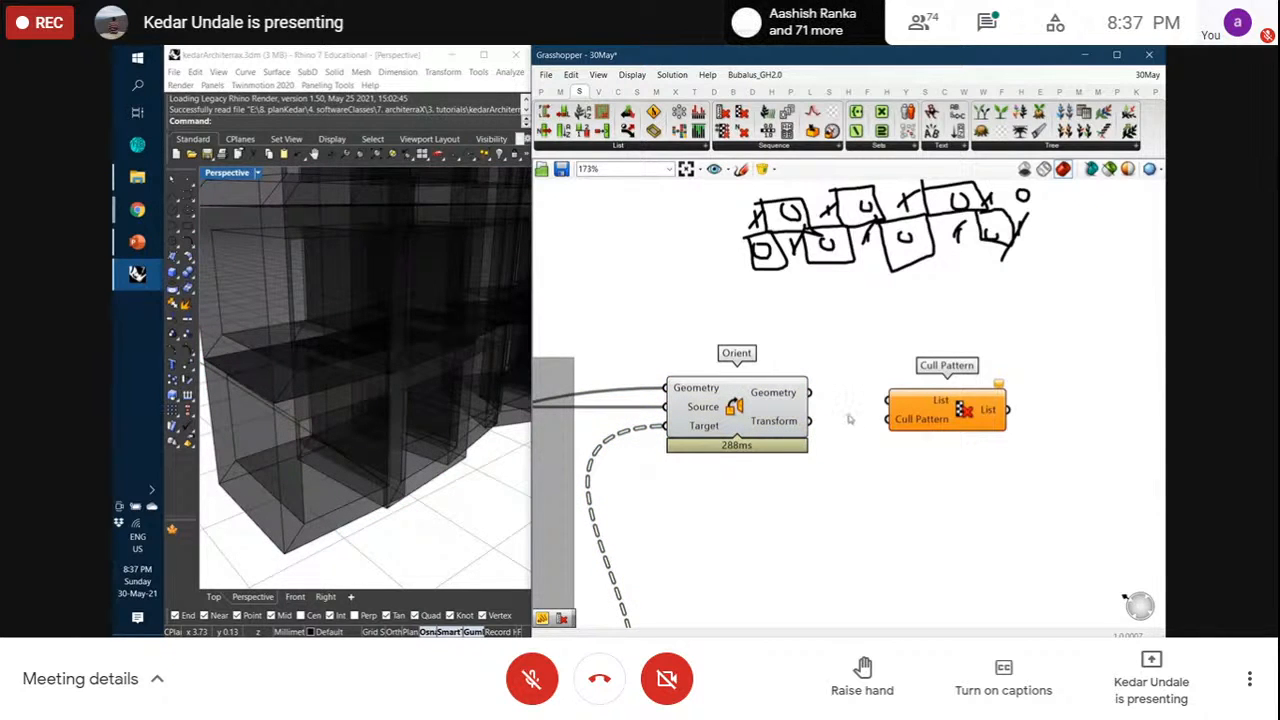
{"action": "left_click_drag", "start_coordinate": [924, 412], "coordinate": [961, 407]}
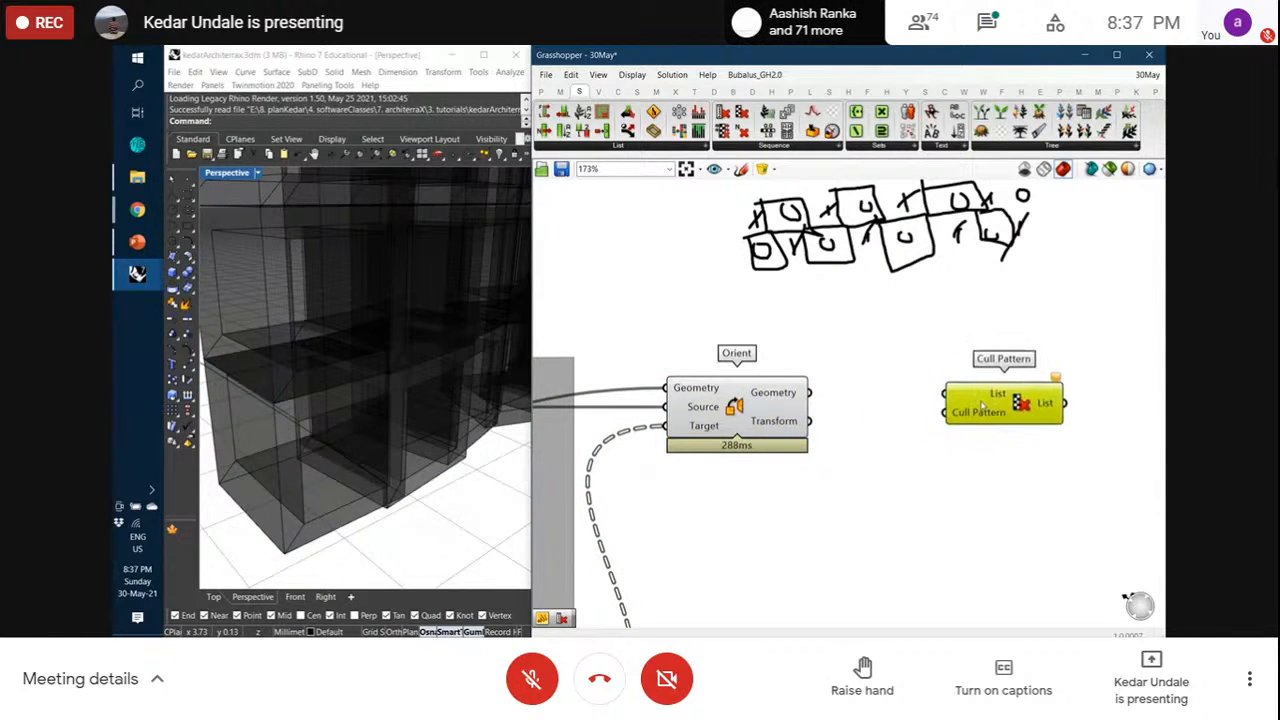
{"action": "left_click", "coordinate": [851, 366]}
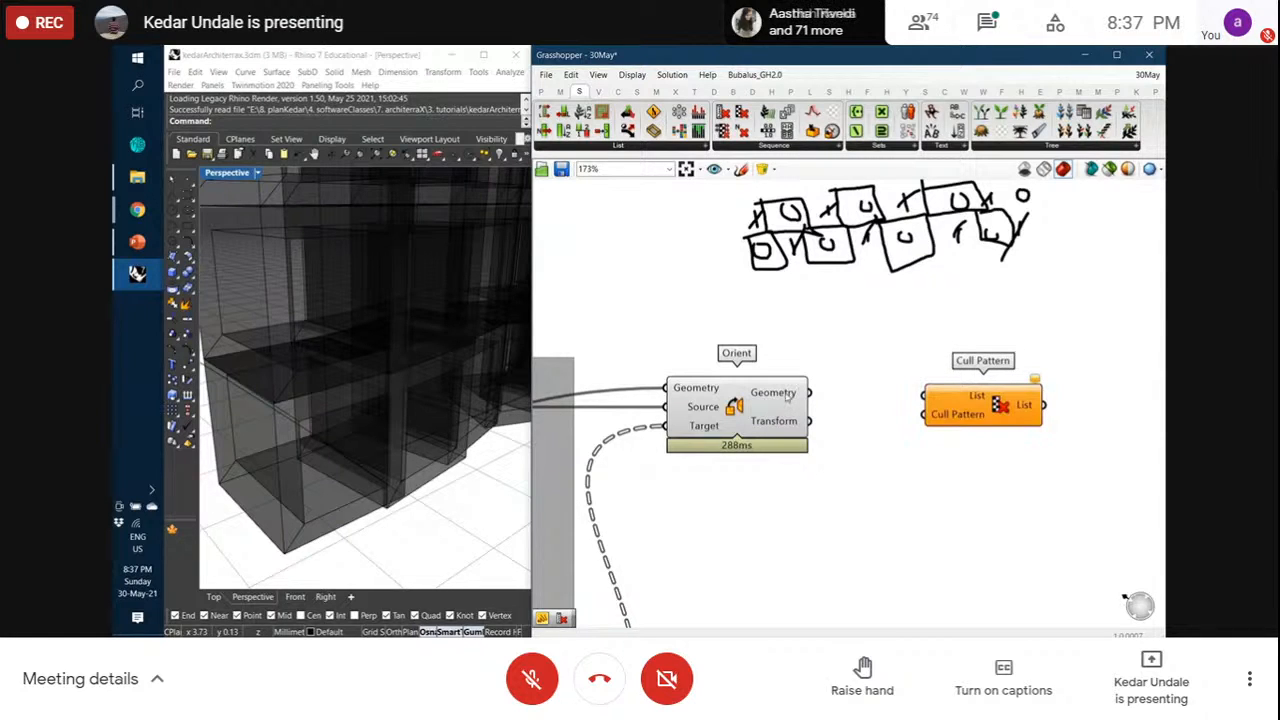
Add a Flatten Tree component just left of Cull Pattern and space them in a row
{"action": "mouse_move", "coordinate": [787, 396]}
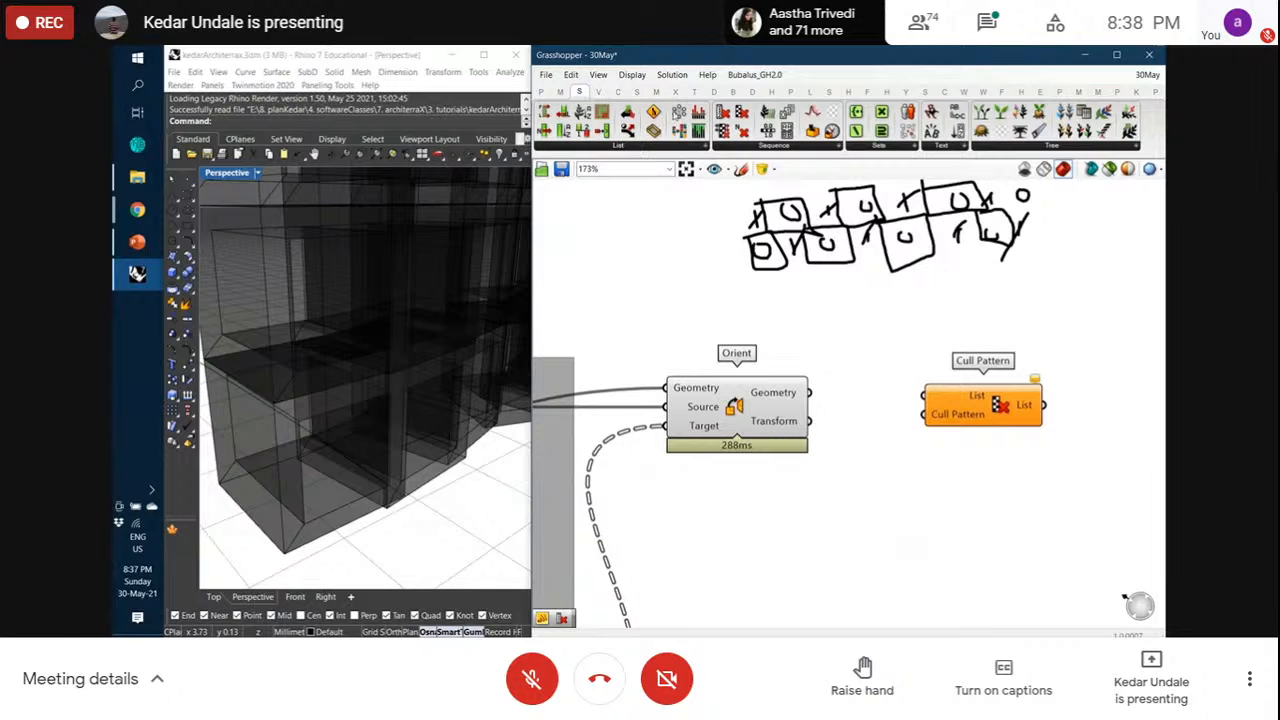
{"action": "left_click", "coordinate": [968, 147]}
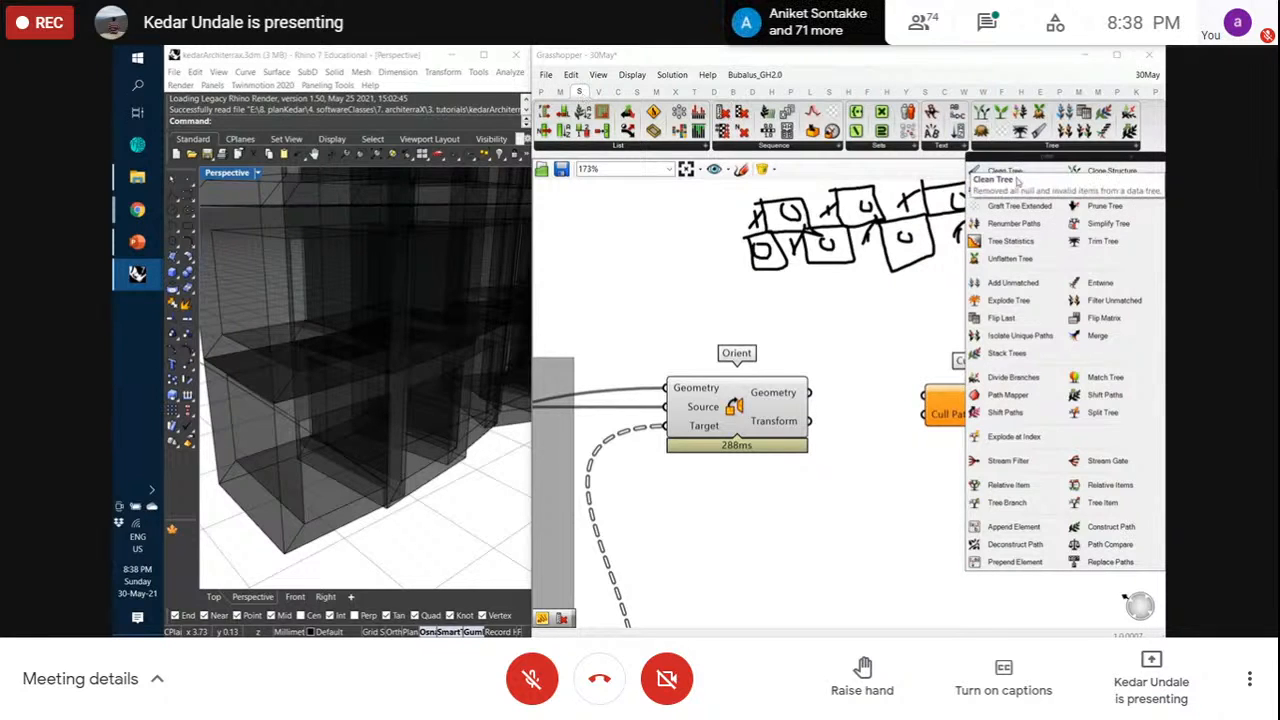
{"action": "left_click", "coordinate": [1008, 188]}
{"action": "left_click", "coordinate": [856, 400]}
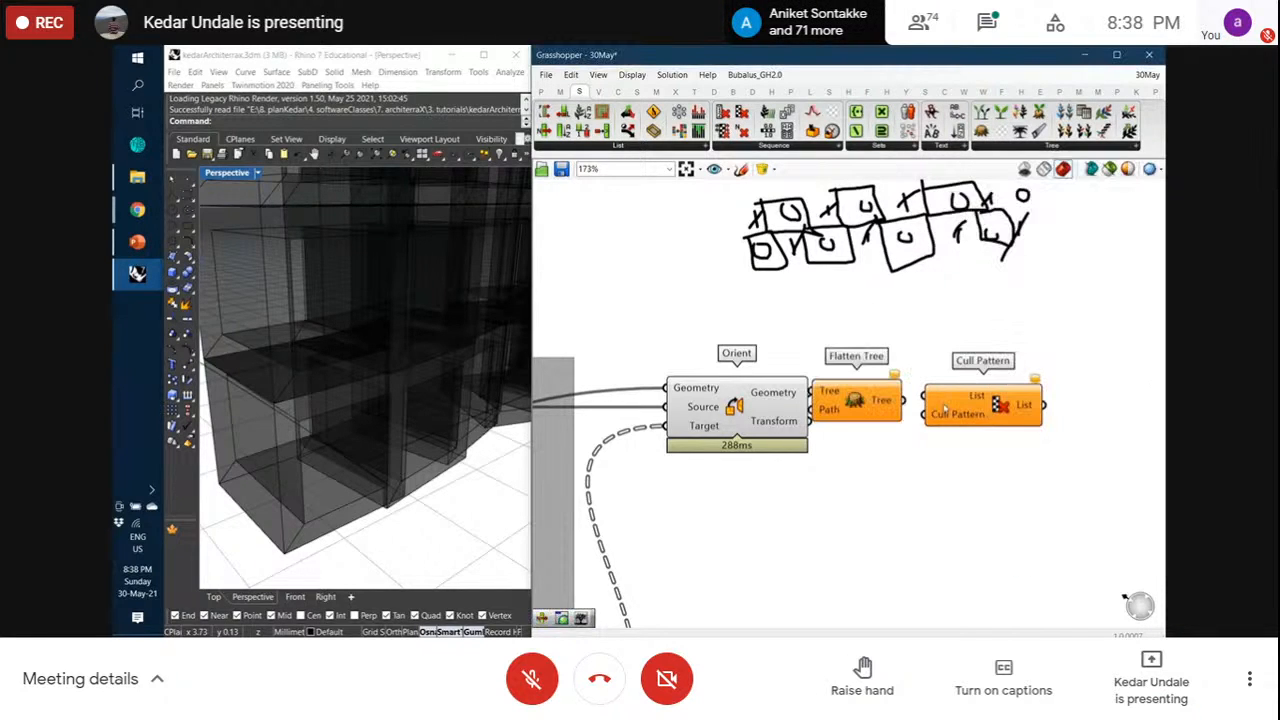
{"action": "left_click_drag", "start_coordinate": [943, 408], "coordinate": [1018, 403]}
{"action": "left_click_drag", "start_coordinate": [856, 400], "coordinate": [888, 404]}
{"action": "left_click", "coordinate": [826, 376]}
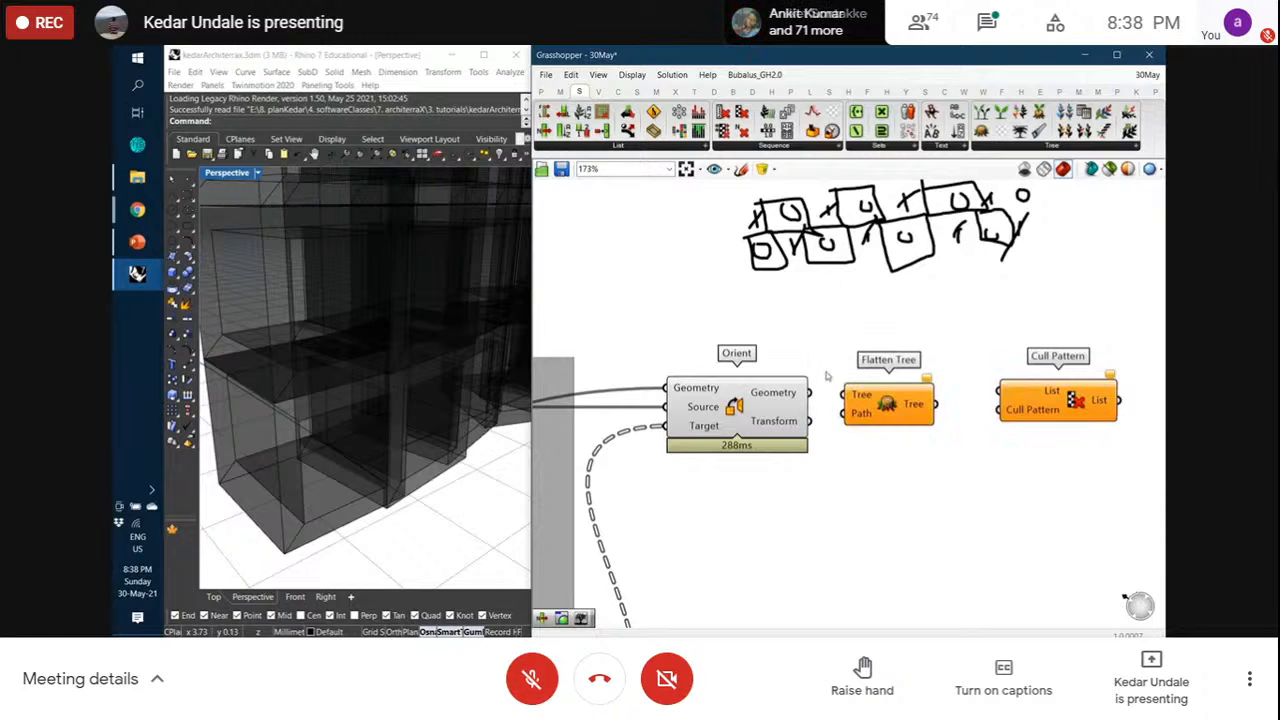
Wire Orient's Geometry through Flatten Tree into Cull Pattern's List input
{"action": "left_click_drag", "start_coordinate": [812, 395], "coordinate": [883, 403]}
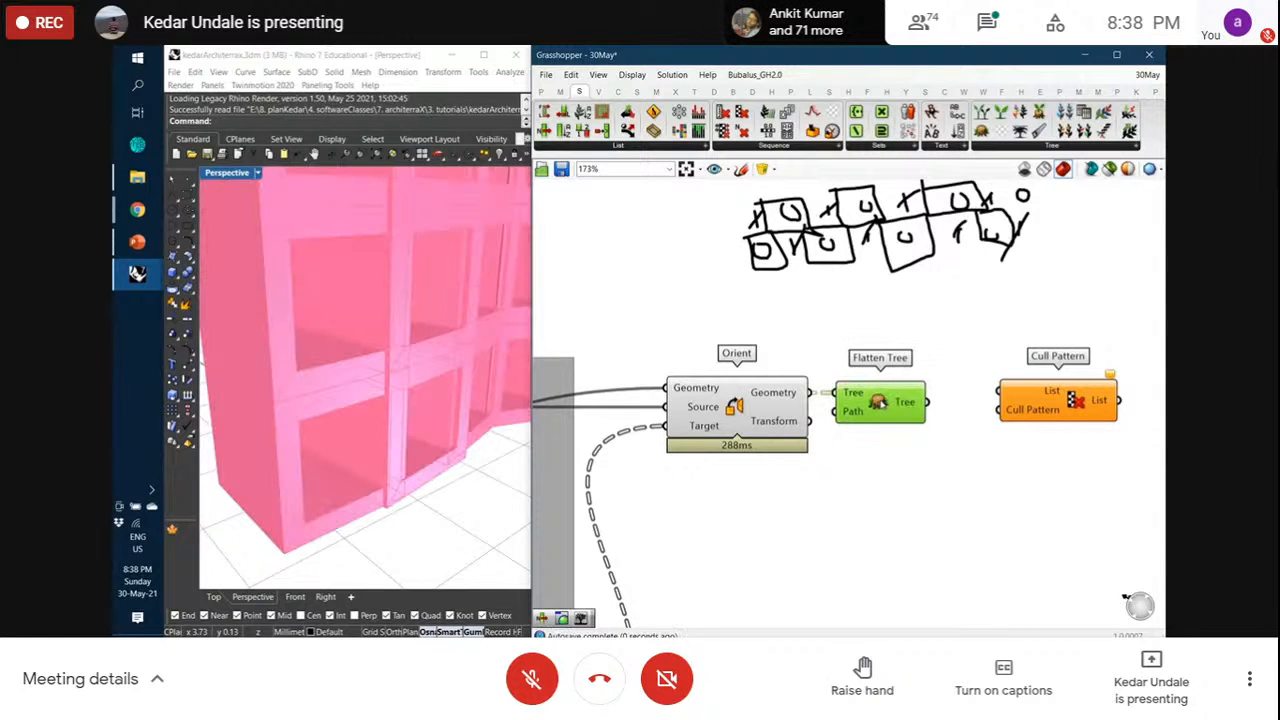
{"action": "left_click", "coordinate": [938, 440]}
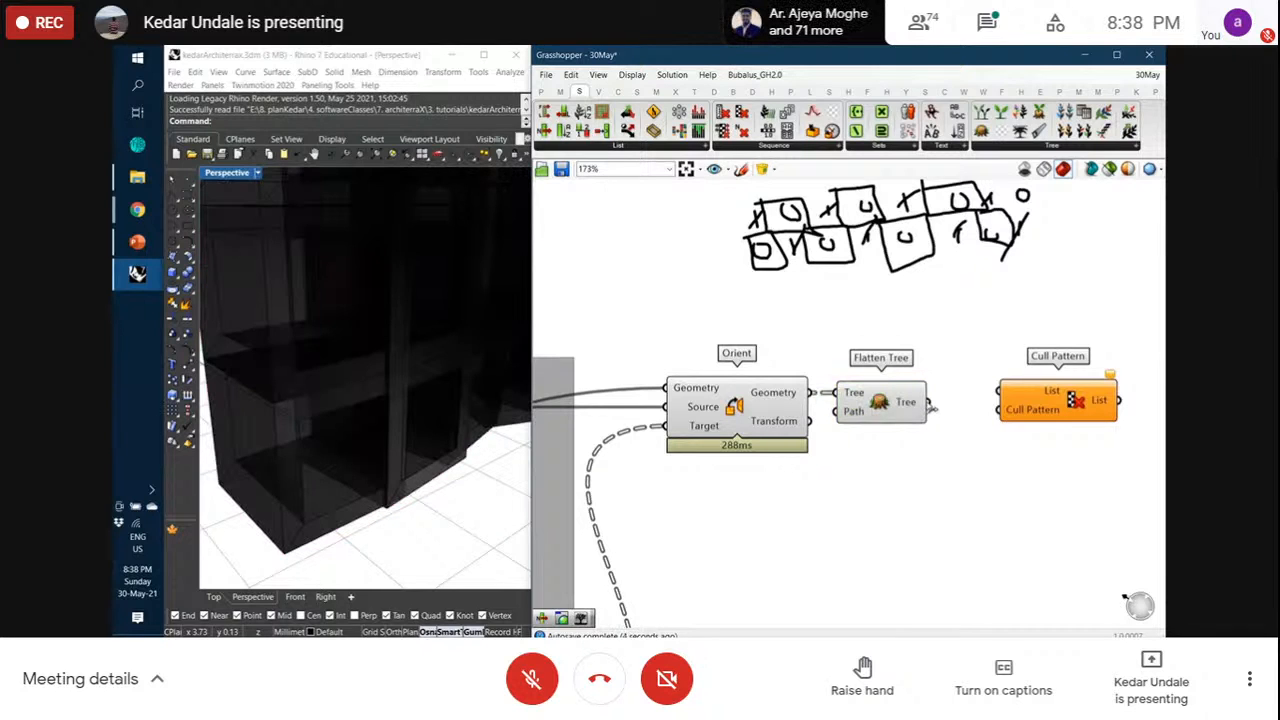
{"action": "left_click_drag", "start_coordinate": [930, 404], "coordinate": [1020, 413]}
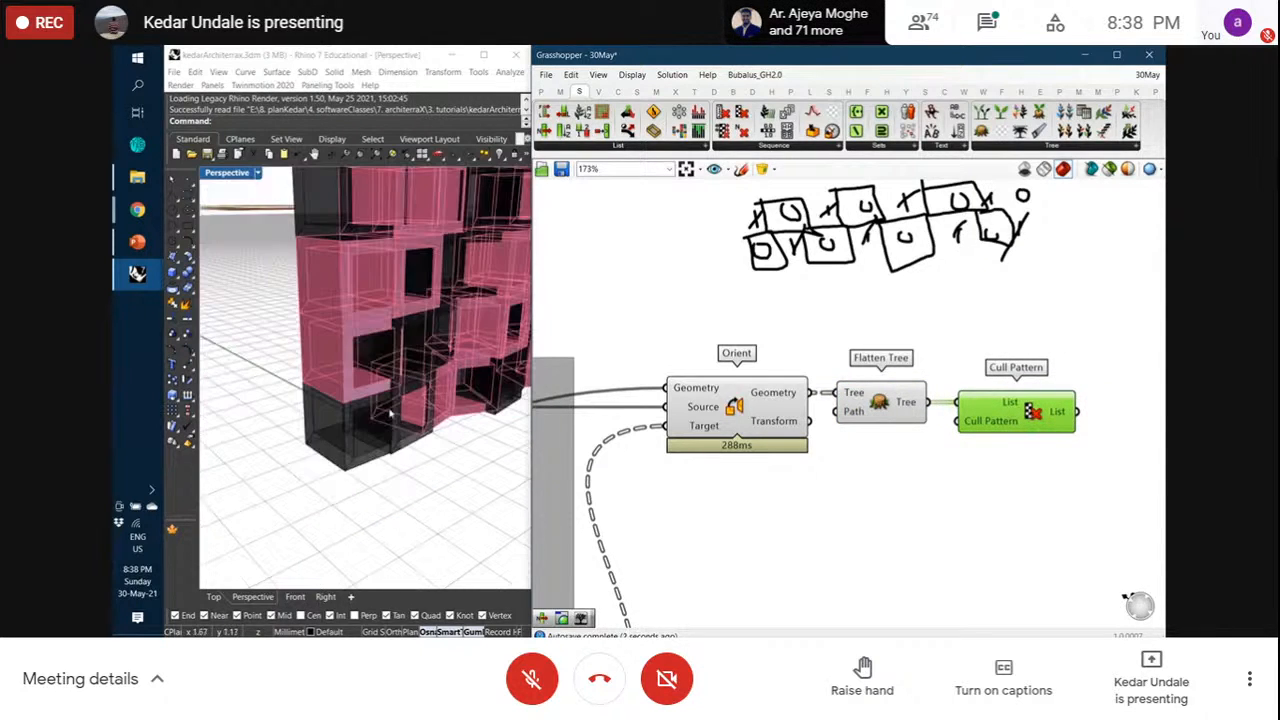
{"action": "scroll", "coordinate": [320, 468], "scroll_direction": "down", "scroll_amount": 3}
{"action": "scroll", "coordinate": [430, 350], "scroll_direction": "up", "scroll_amount": 4}
Turn off the preview of the Orient and Flatten Tree components
{"action": "right_click_drag", "start_coordinate": [430, 390], "coordinate": [354, 446]}
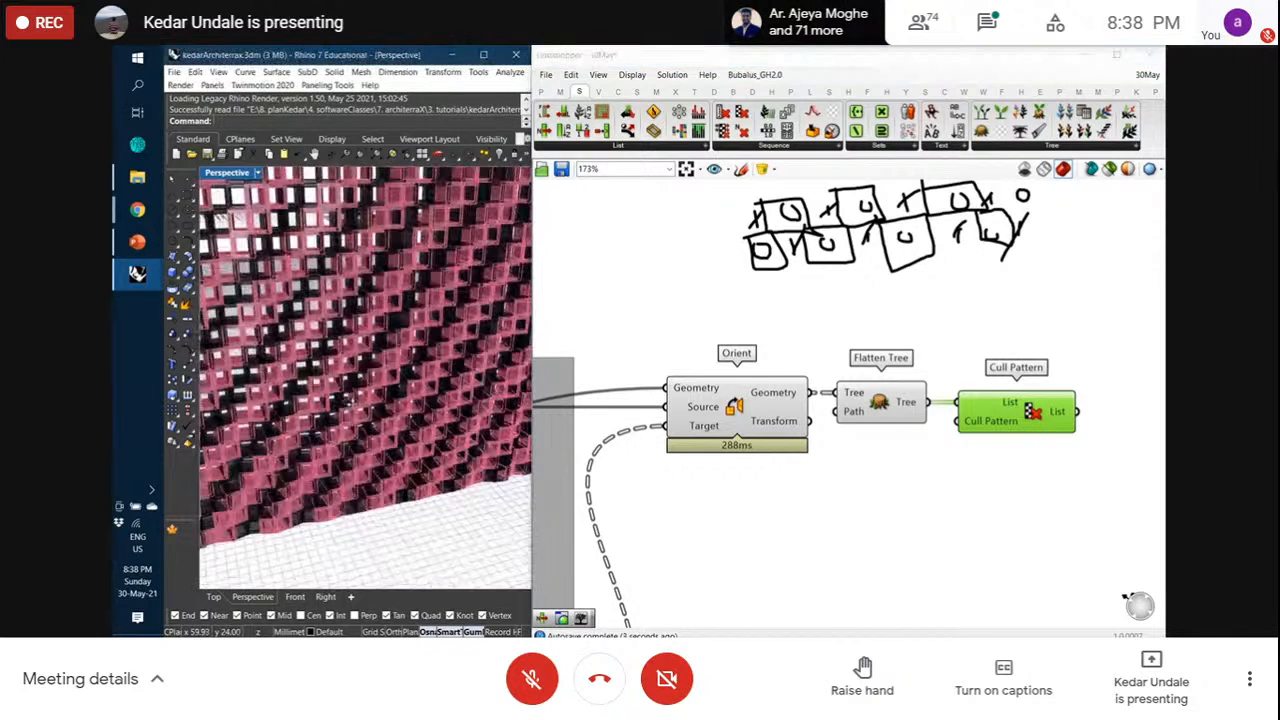
{"action": "scroll", "coordinate": [354, 446], "scroll_direction": "up", "scroll_amount": 3}
{"action": "scroll", "coordinate": [354, 446], "scroll_direction": "up", "scroll_amount": 3}
{"action": "left_click", "coordinate": [736, 406]}
{"action": "right_click", "coordinate": [748, 404]}
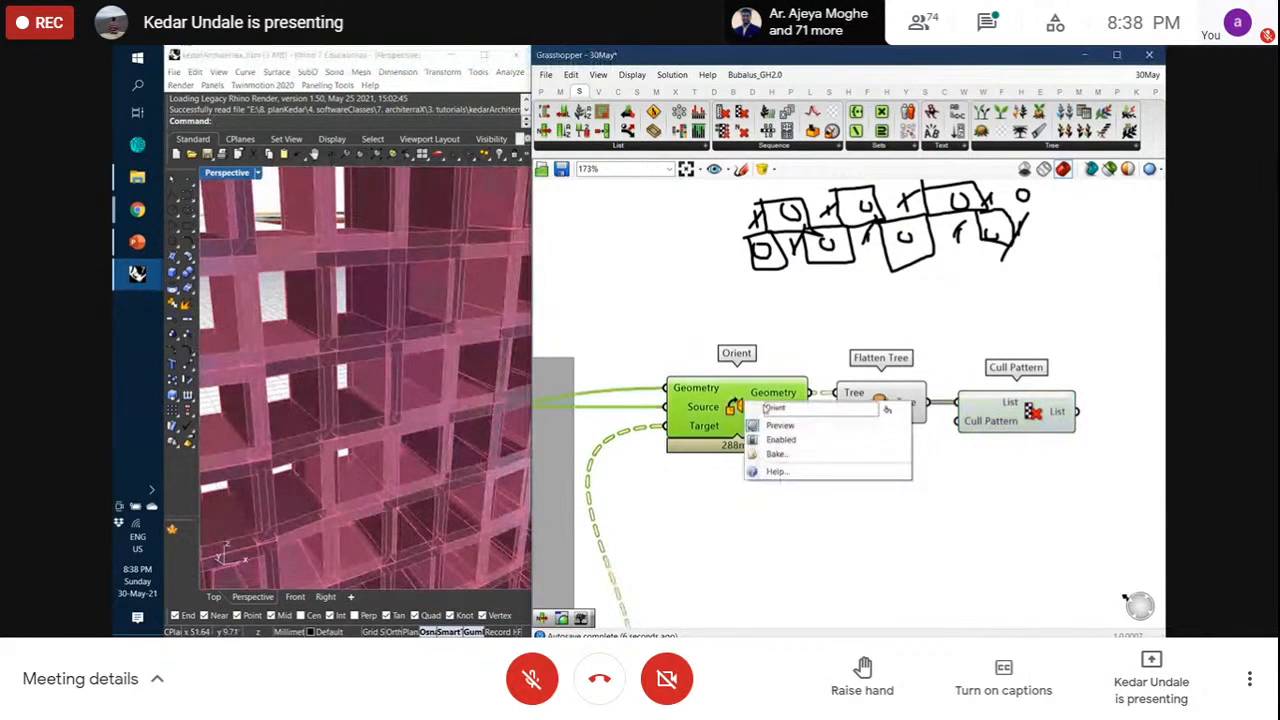
{"action": "left_click", "coordinate": [757, 425]}
{"action": "left_click", "coordinate": [872, 402]}
{"action": "right_click", "coordinate": [871, 401]}
{"action": "left_click", "coordinate": [882, 426]}
{"action": "left_click", "coordinate": [872, 472]}
Highlight Cull Pattern and orbit the Rhino view to inspect the remaining boxes
{"action": "scroll", "coordinate": [440, 387], "scroll_direction": "down", "scroll_amount": 8}
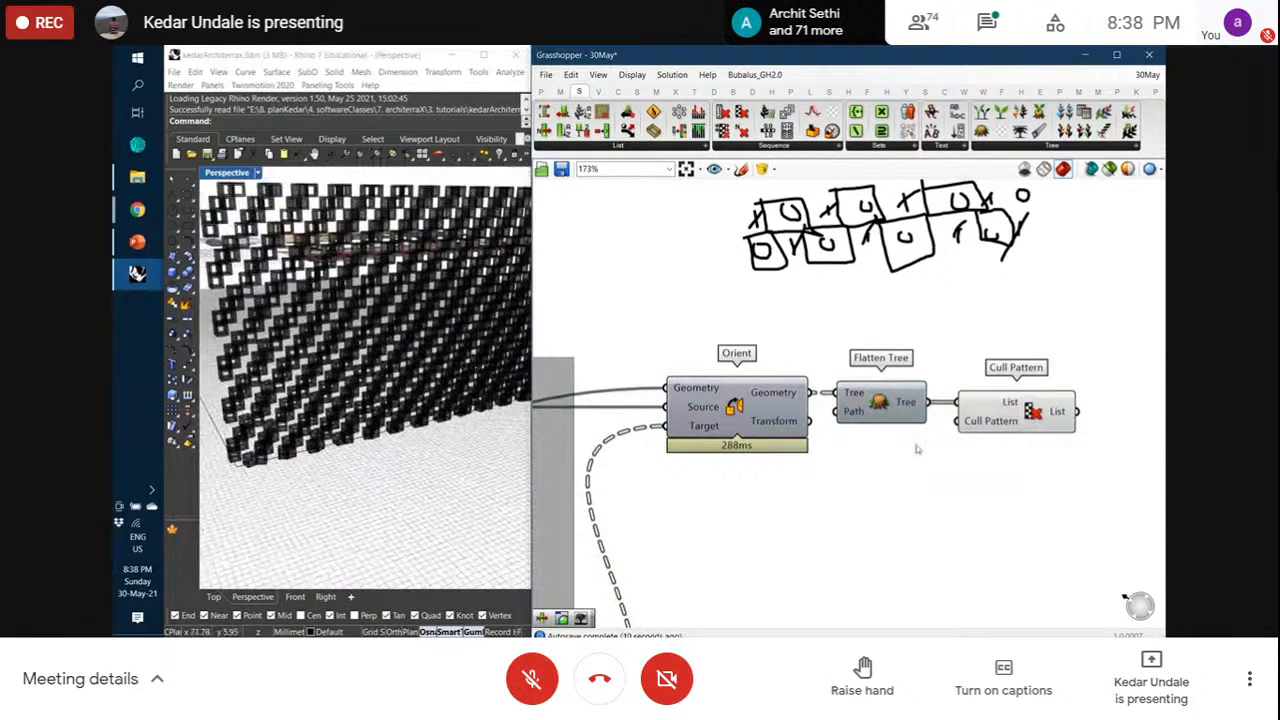
{"action": "left_click", "coordinate": [1020, 423]}
{"action": "right_click_drag", "start_coordinate": [400, 432], "coordinate": [274, 402]}
{"action": "scroll", "coordinate": [272, 403], "scroll_direction": "up", "scroll_amount": 5}
{"action": "scroll", "coordinate": [986, 458], "scroll_direction": "up", "scroll_amount": 2}
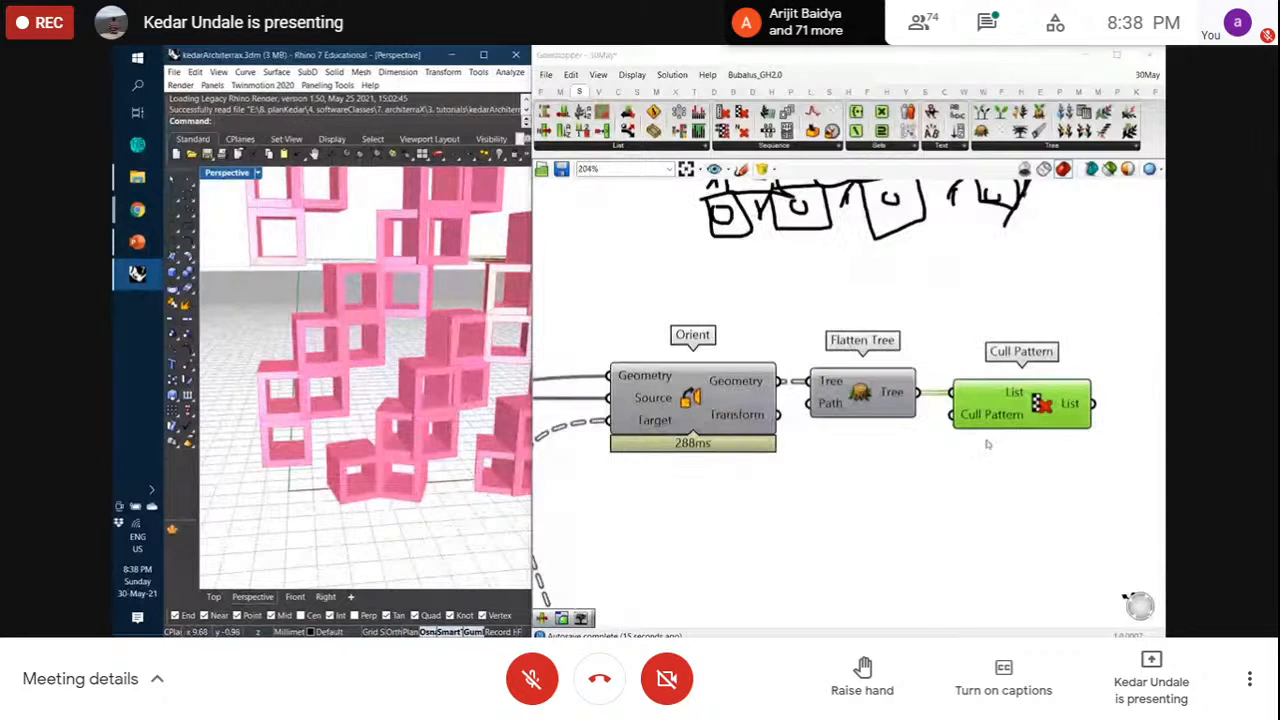
{"action": "mouse_move", "coordinate": [987, 422]}
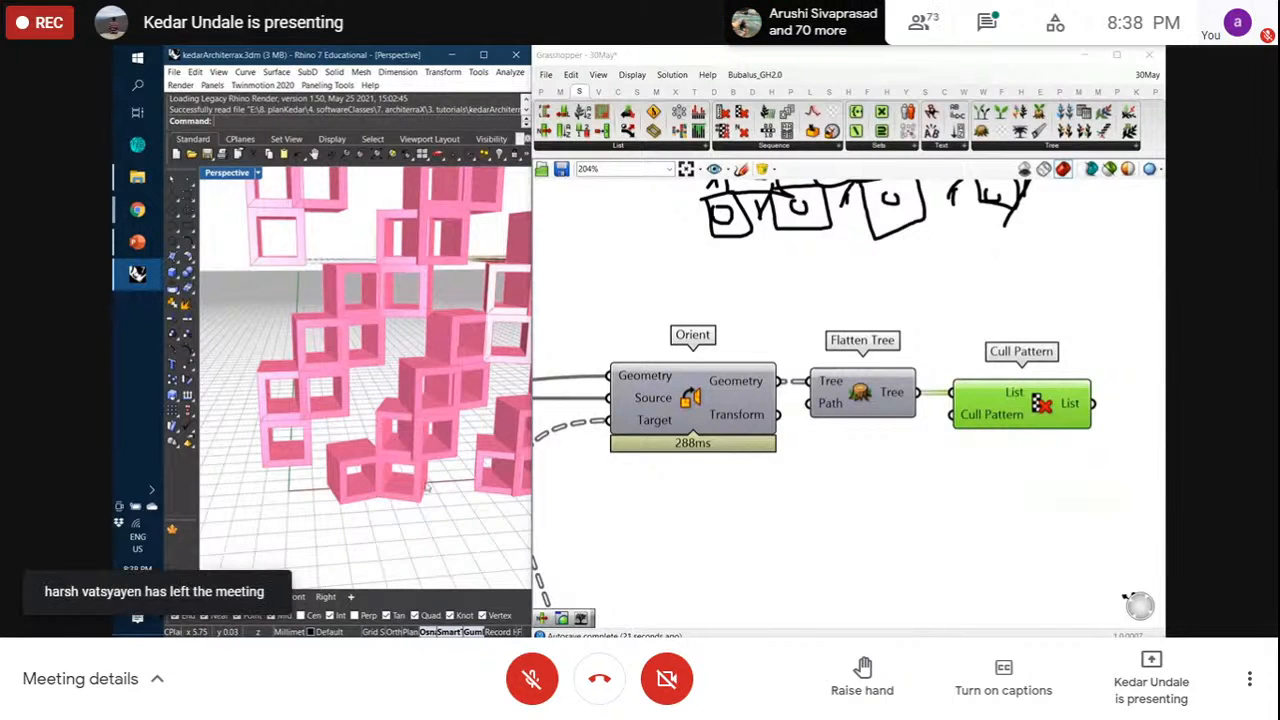
{"action": "scroll", "coordinate": [381, 478], "scroll_direction": "down", "scroll_amount": 6}
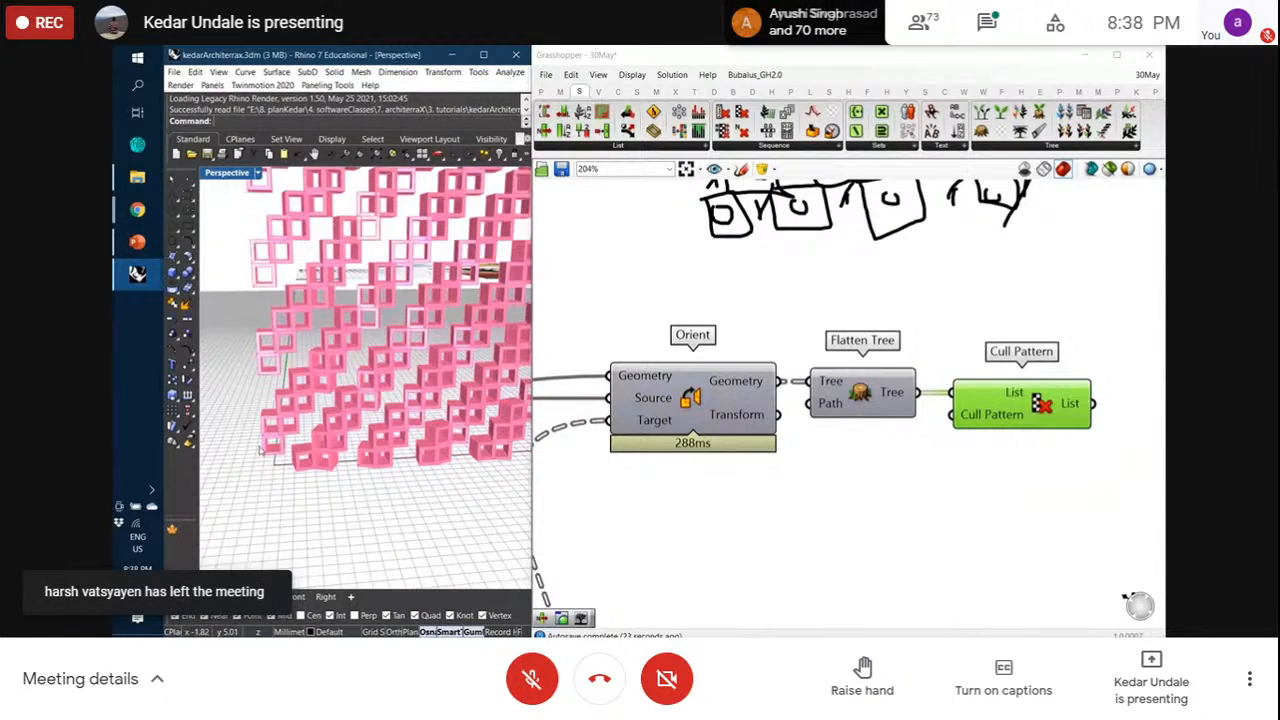
{"action": "scroll", "coordinate": [438, 397], "scroll_direction": "up", "scroll_amount": 5}
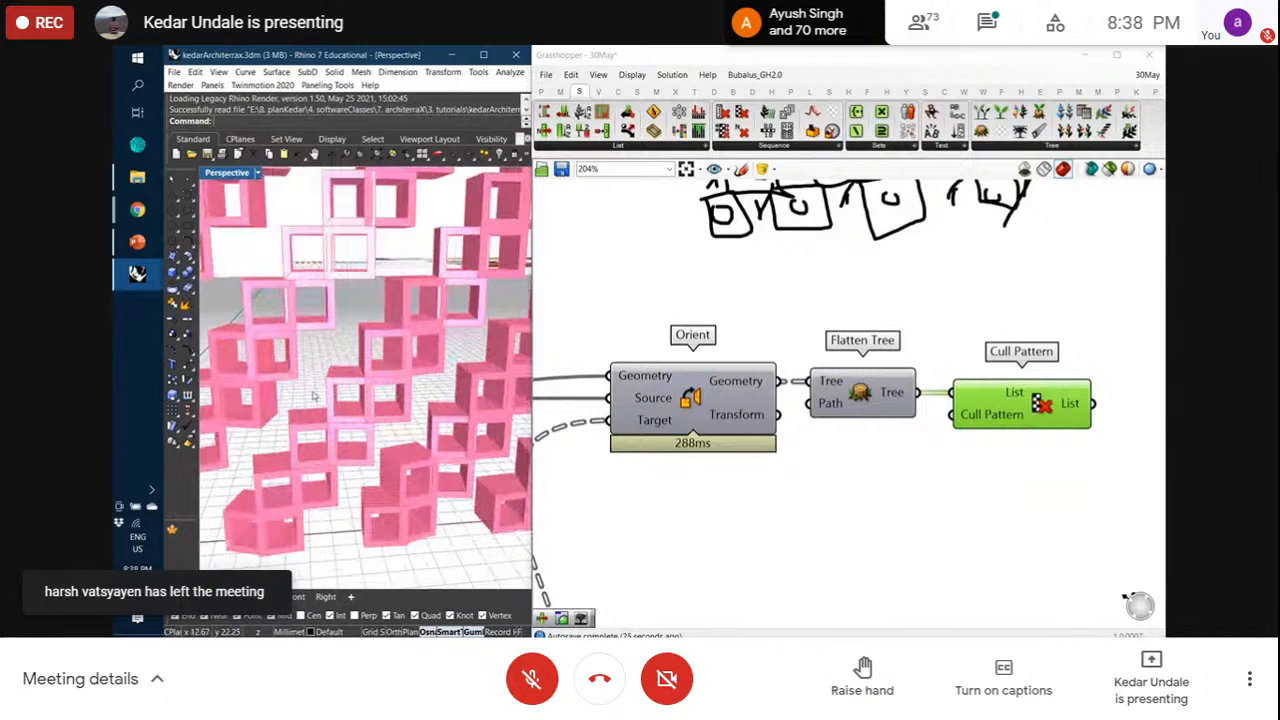
{"action": "scroll", "coordinate": [309, 396], "scroll_direction": "down", "scroll_amount": 4}
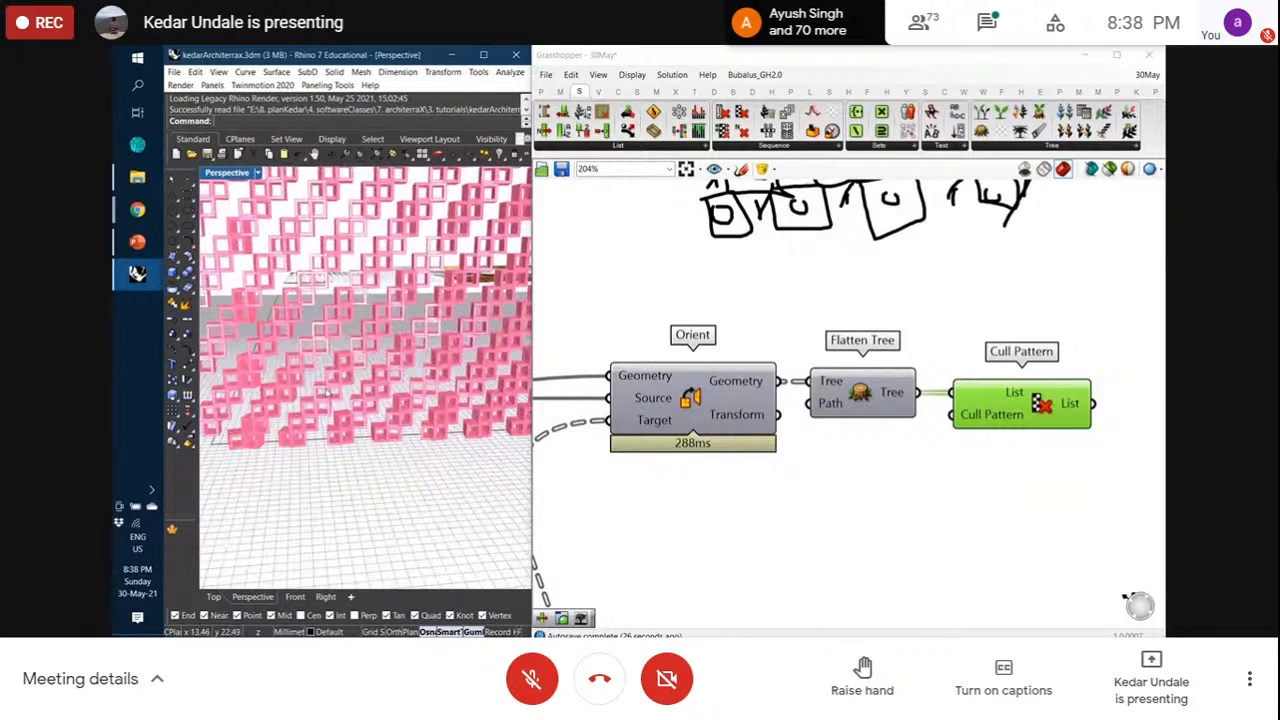
{"action": "scroll", "coordinate": [309, 396], "scroll_direction": "up", "scroll_amount": 2}
{"action": "scroll", "coordinate": [309, 396], "scroll_direction": "down", "scroll_amount": 3}
{"action": "scroll", "coordinate": [297, 434], "scroll_direction": "down", "scroll_amount": 3}
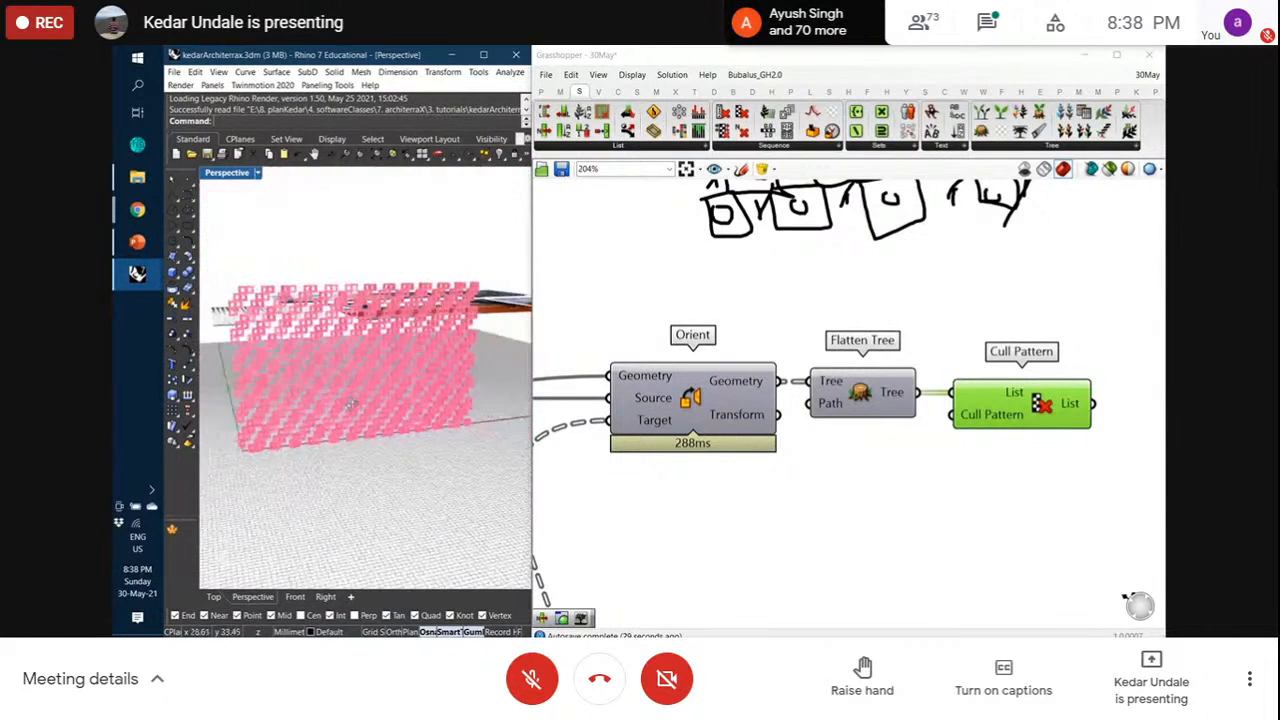
{"action": "scroll", "coordinate": [367, 350], "scroll_direction": "up", "scroll_amount": 5}
{"action": "scroll", "coordinate": [367, 349], "scroll_direction": "down", "scroll_amount": 5}
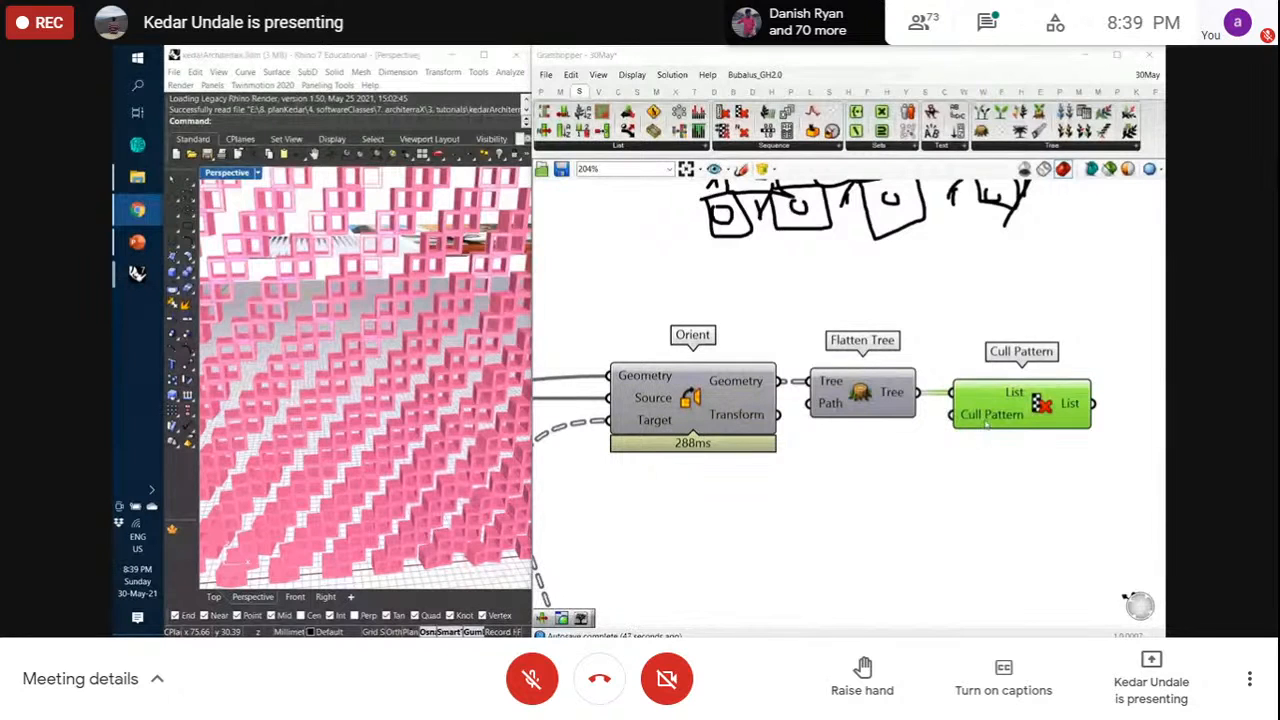
Add a Panel below Orient containing the values True and False on separate lines
{"action": "left_click", "coordinate": [542, 91]}
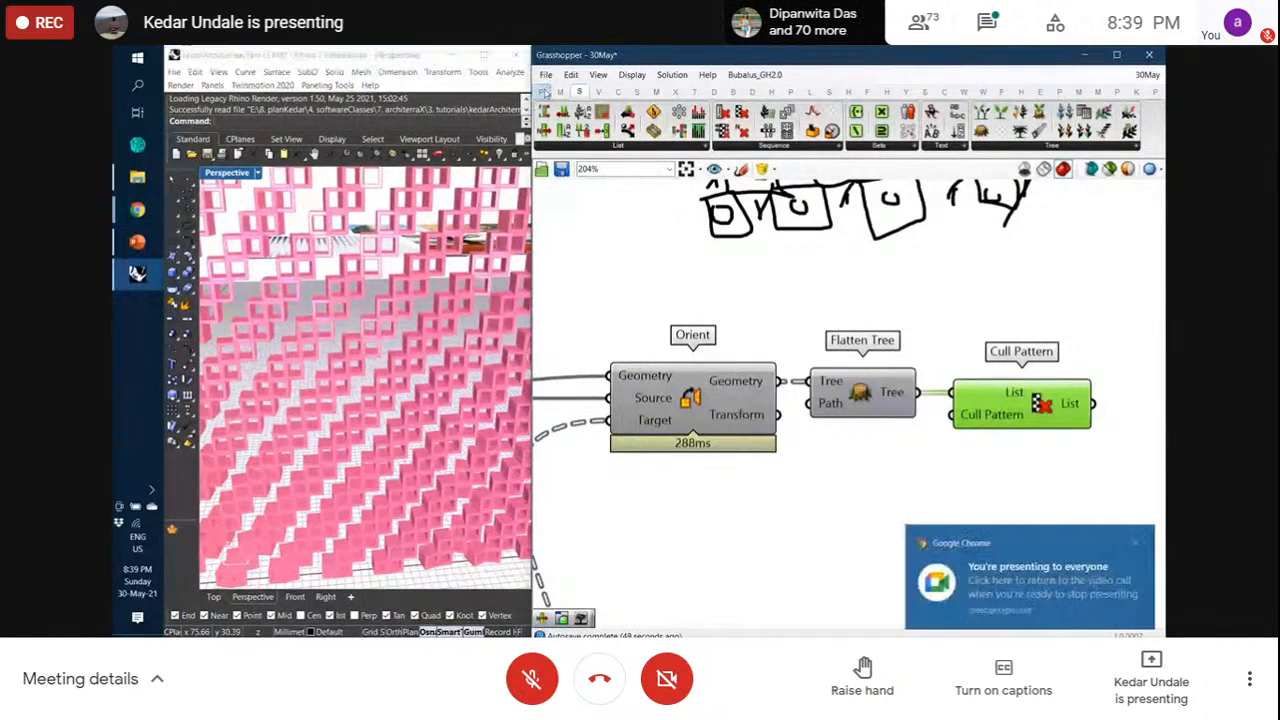
{"action": "left_click", "coordinate": [1147, 541]}
{"action": "left_click", "coordinate": [741, 131]}
{"action": "left_click", "coordinate": [845, 495]}
{"action": "double_click", "coordinate": [845, 495]}
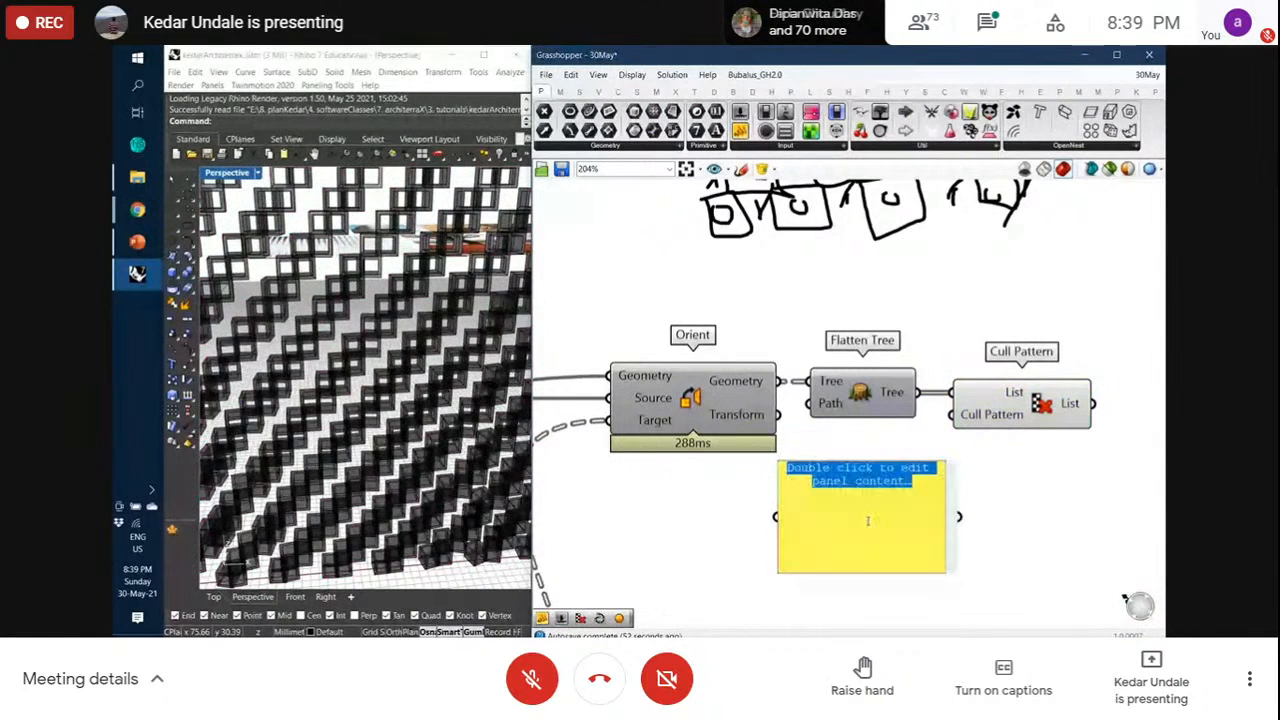
{"action": "key", "text": "BackSpace"}
{"action": "type", "text": "True"}
{"action": "key", "text": "Return"}
{"action": "type", "text": "False"}
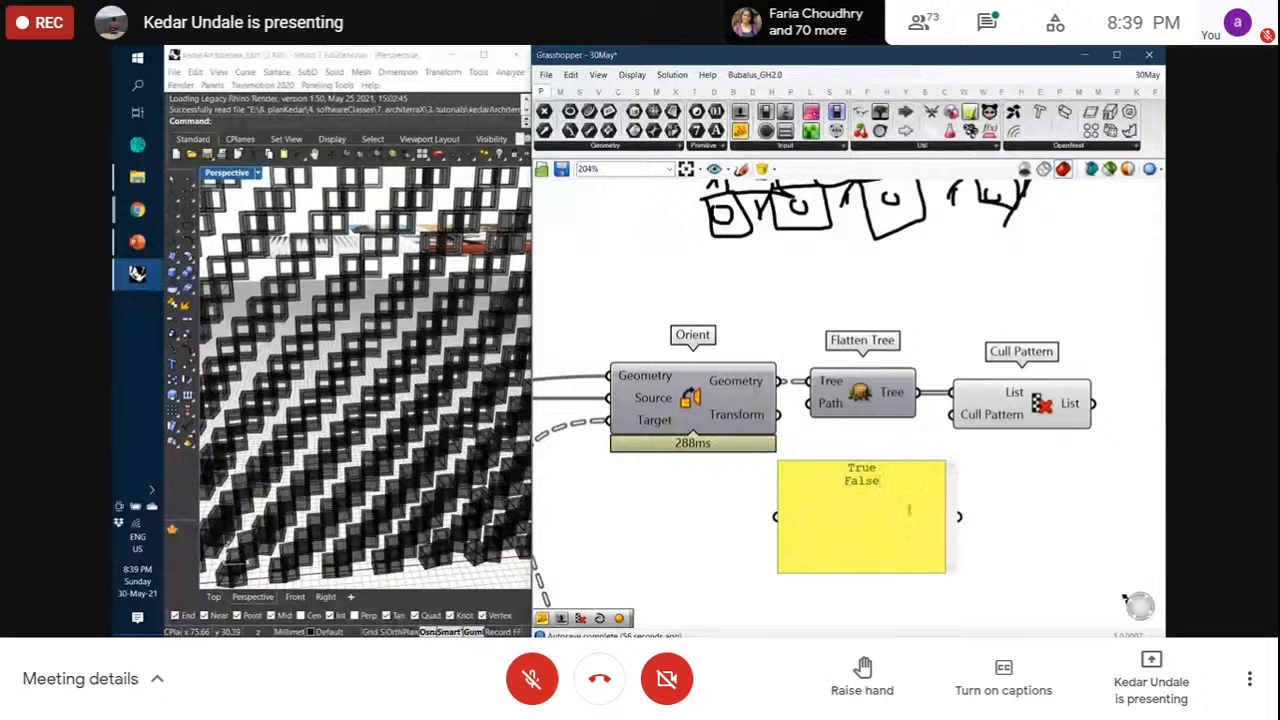
{"action": "left_click", "coordinate": [984, 503]}
Wire the Panel into Cull Pattern's pattern input and turn off its Multiline Data
{"action": "left_click_drag", "start_coordinate": [960, 516], "coordinate": [896, 521]}
{"action": "left_click", "coordinate": [966, 516]}
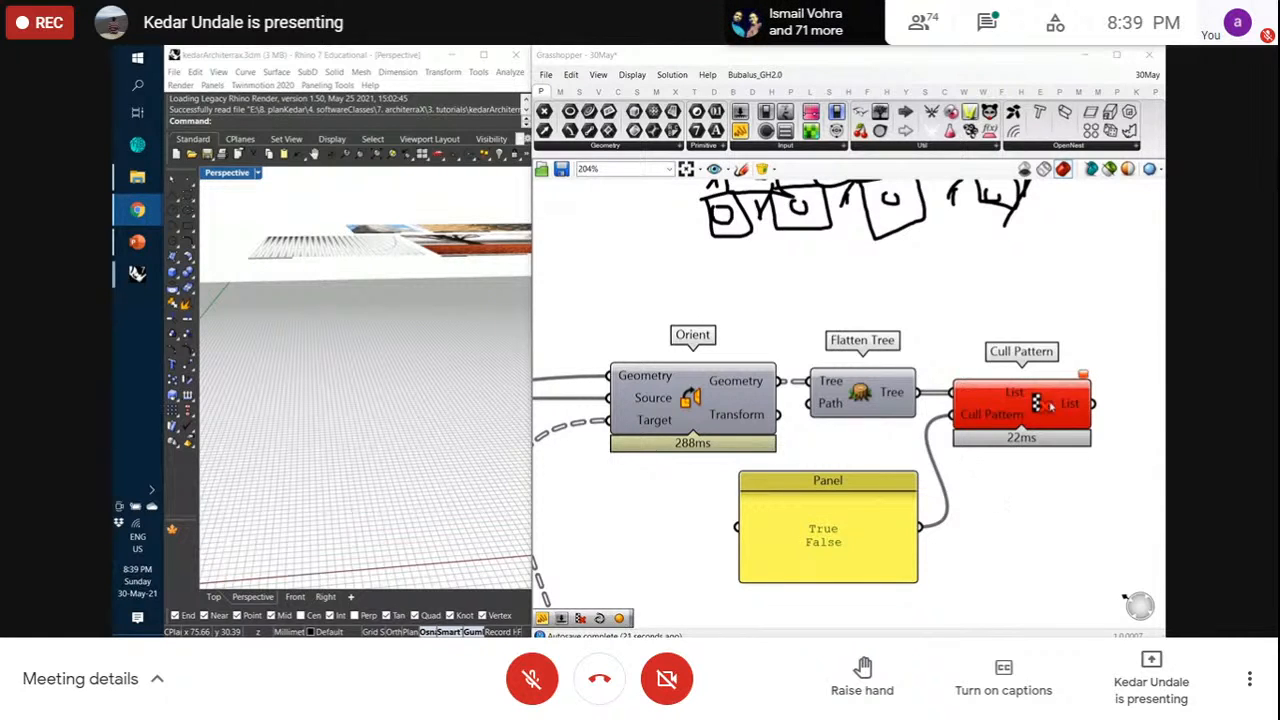
{"action": "mouse_move", "coordinate": [1040, 403]}
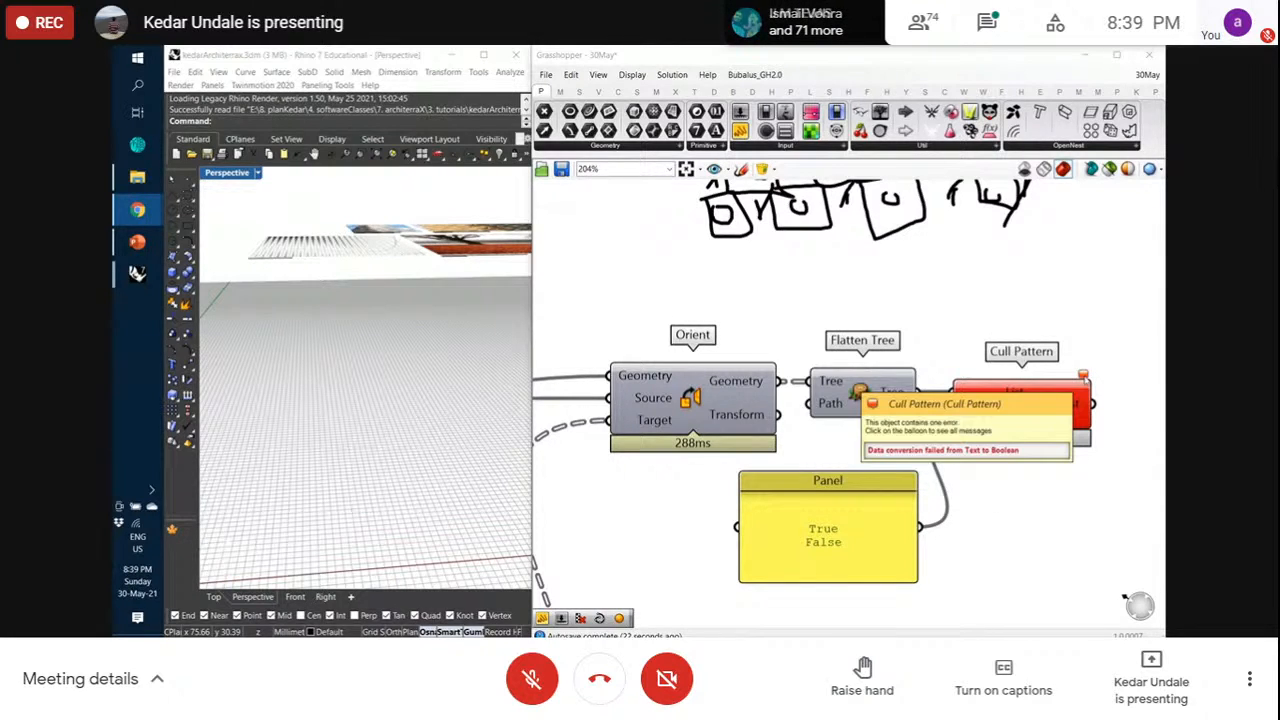
{"action": "left_click", "coordinate": [1083, 378]}
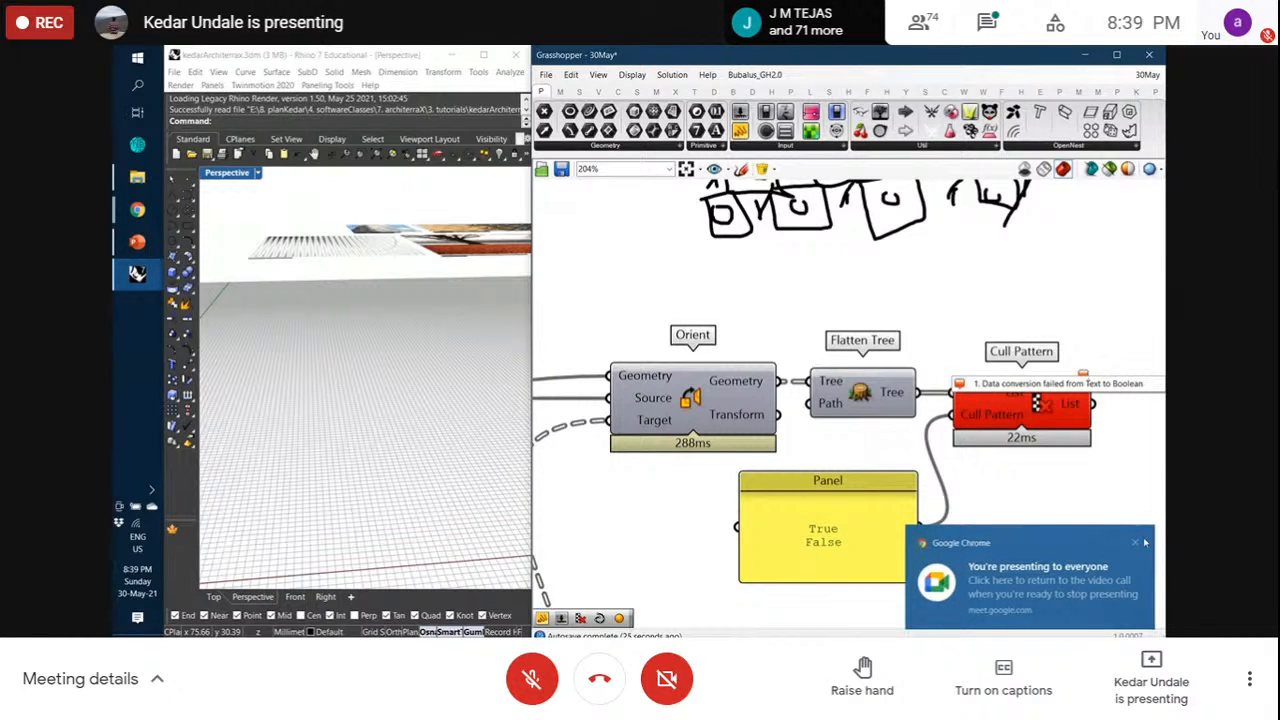
{"action": "left_click", "coordinate": [1136, 543]}
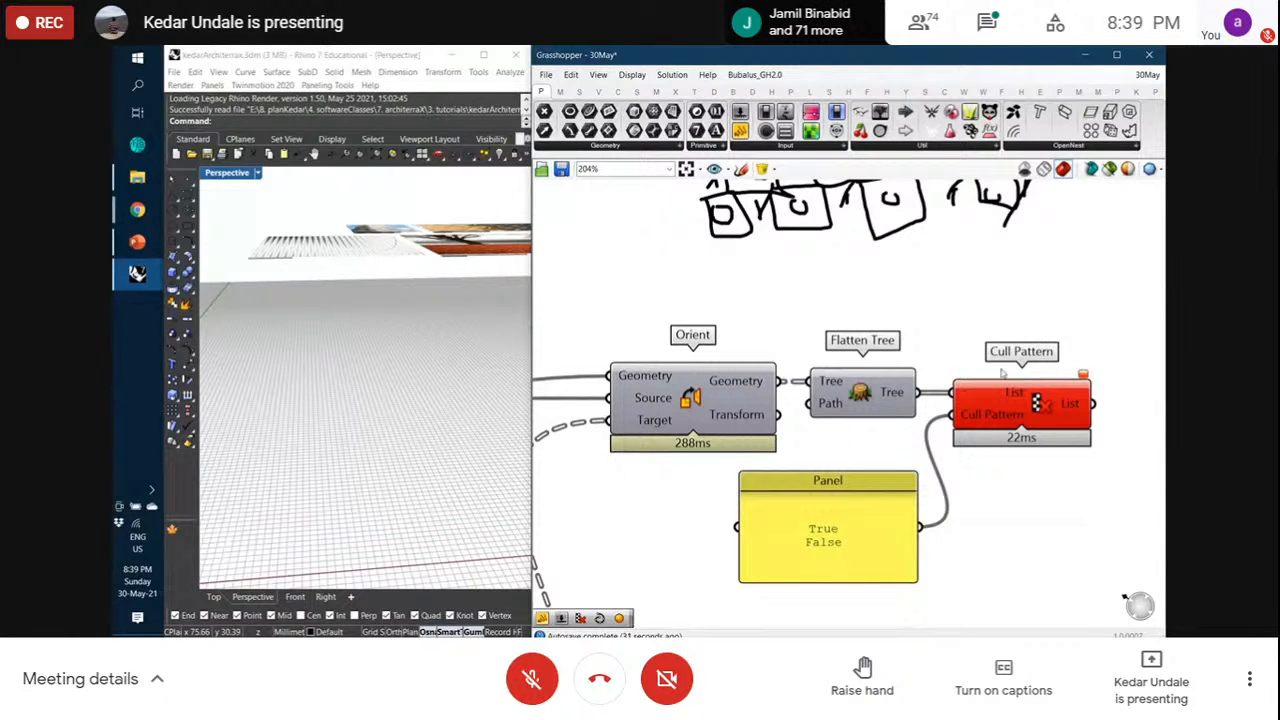
{"action": "left_click_drag", "start_coordinate": [1011, 391], "coordinate": [1017, 391]}
{"action": "left_click", "coordinate": [966, 323]}
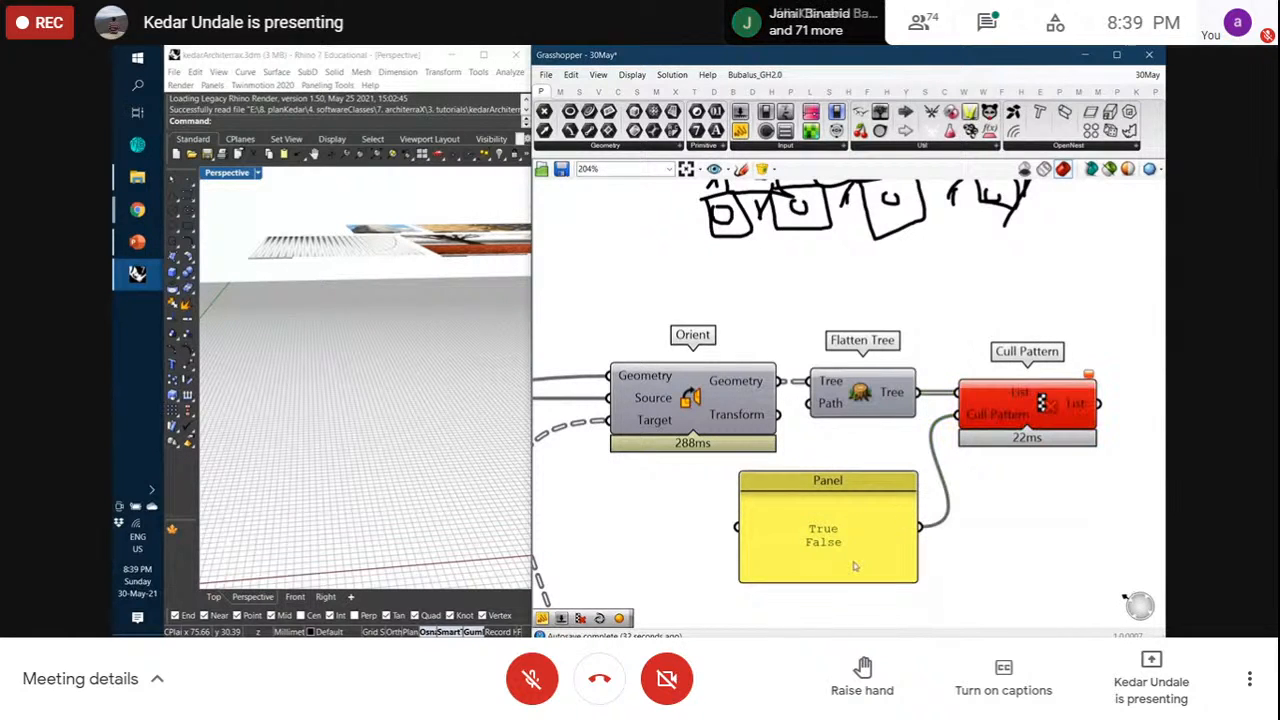
{"action": "right_click", "coordinate": [840, 531]}
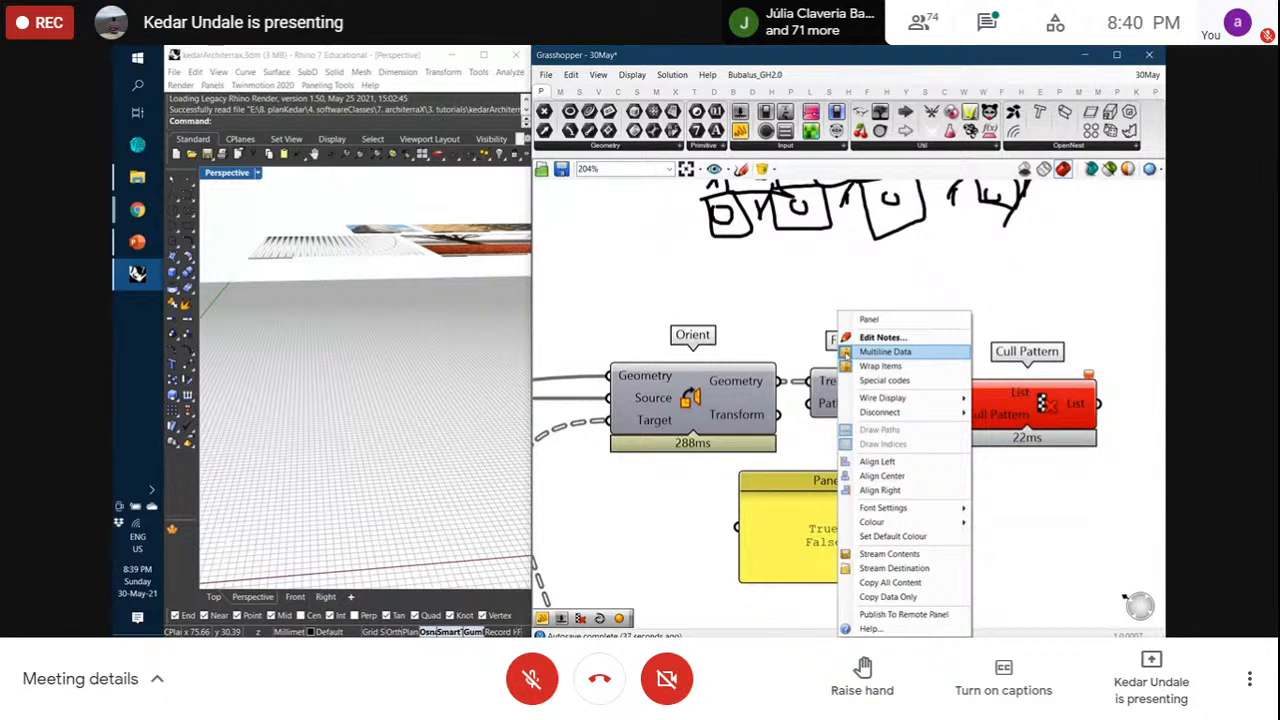
{"action": "left_click", "coordinate": [846, 352]}
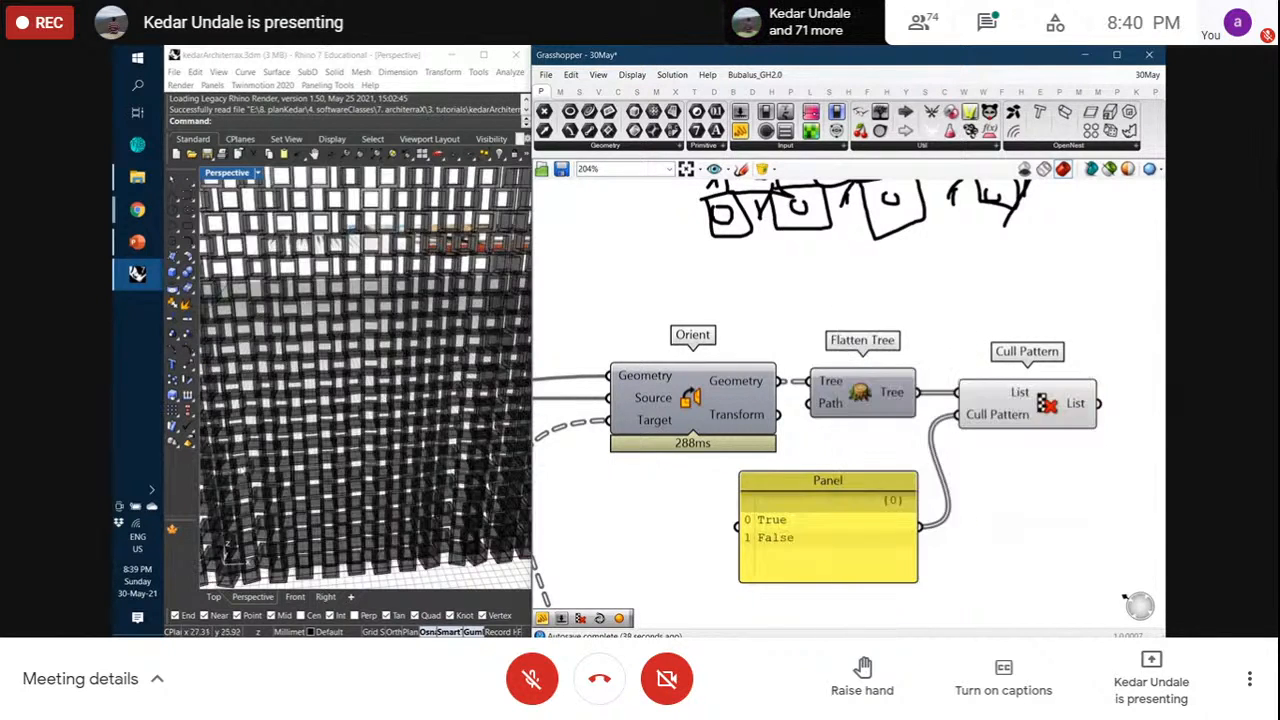
{"action": "scroll", "coordinate": [363, 446], "scroll_direction": "down", "scroll_amount": 10}
{"action": "scroll", "coordinate": [272, 470], "scroll_direction": "up", "scroll_amount": 5}
{"action": "right_click_drag", "start_coordinate": [272, 470], "coordinate": [324, 439]}
{"action": "left_click", "coordinate": [1000, 405]}
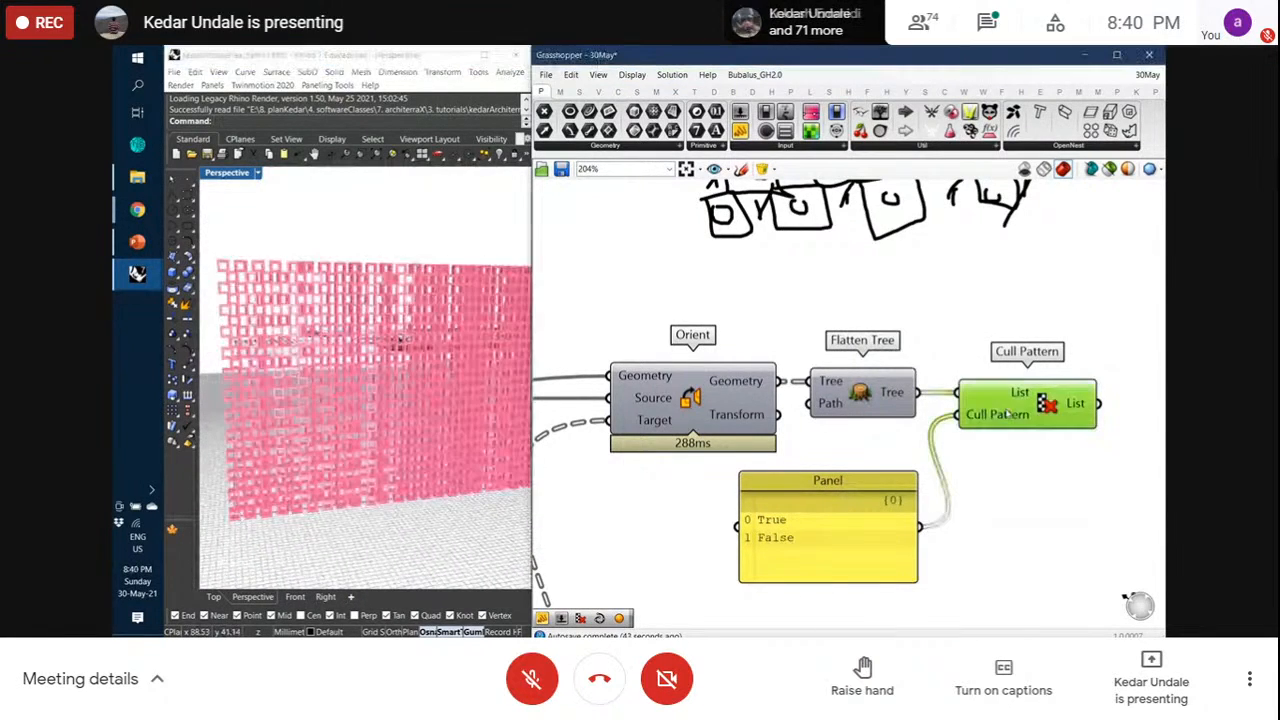
{"action": "scroll", "coordinate": [399, 342], "scroll_direction": "up", "scroll_amount": 15}
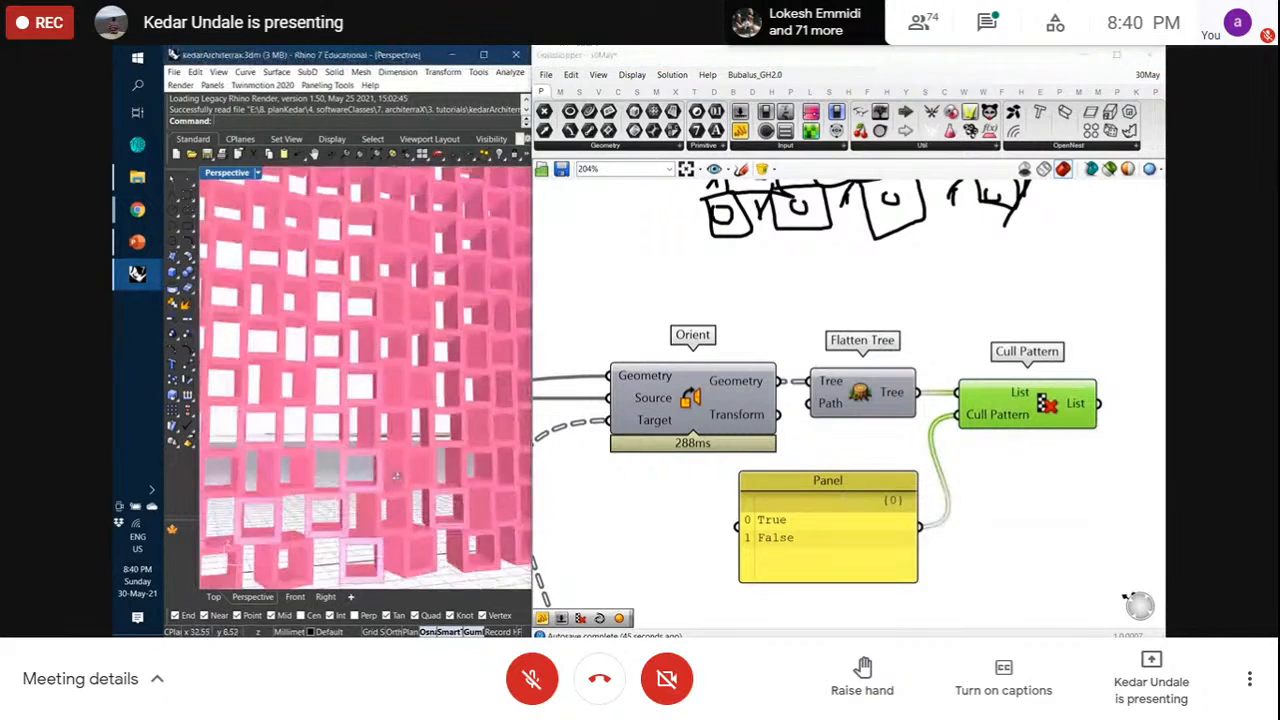
{"action": "right_click_drag", "start_coordinate": [367, 450], "coordinate": [455, 482]}
{"action": "scroll", "coordinate": [455, 484], "scroll_direction": "up", "scroll_amount": 15}
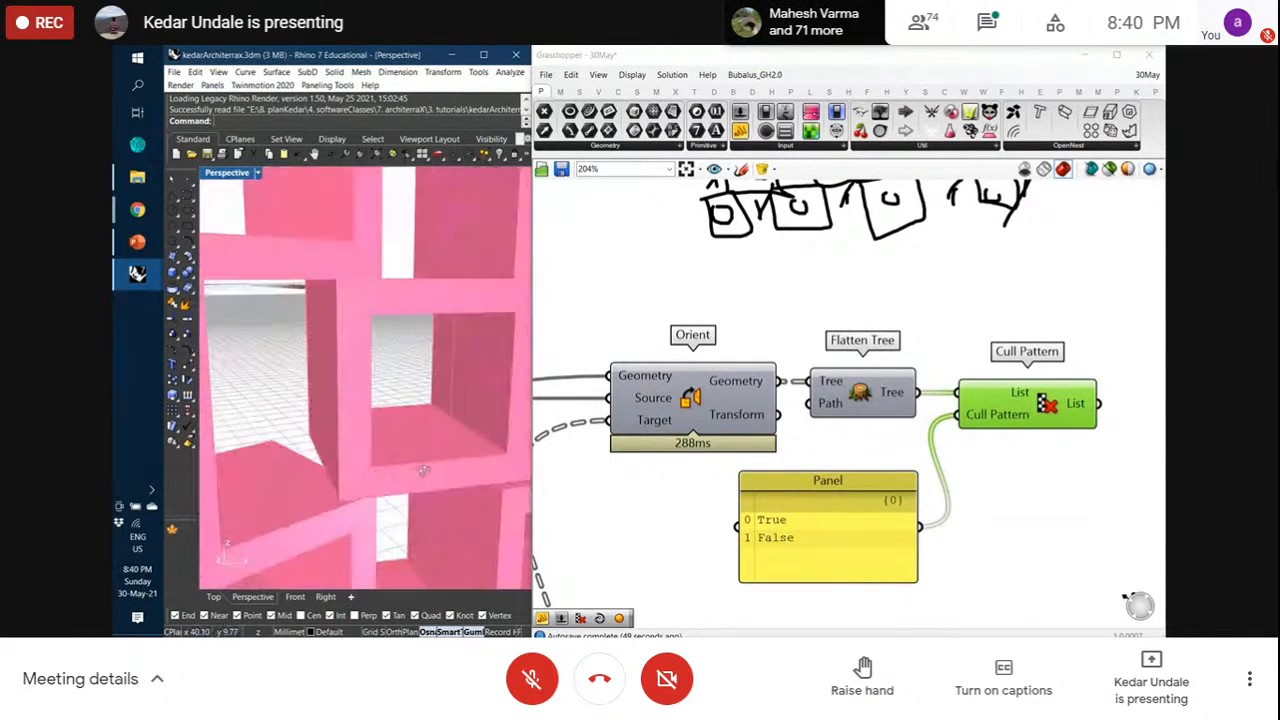
{"action": "scroll", "coordinate": [306, 456], "scroll_direction": "down", "scroll_amount": 15}
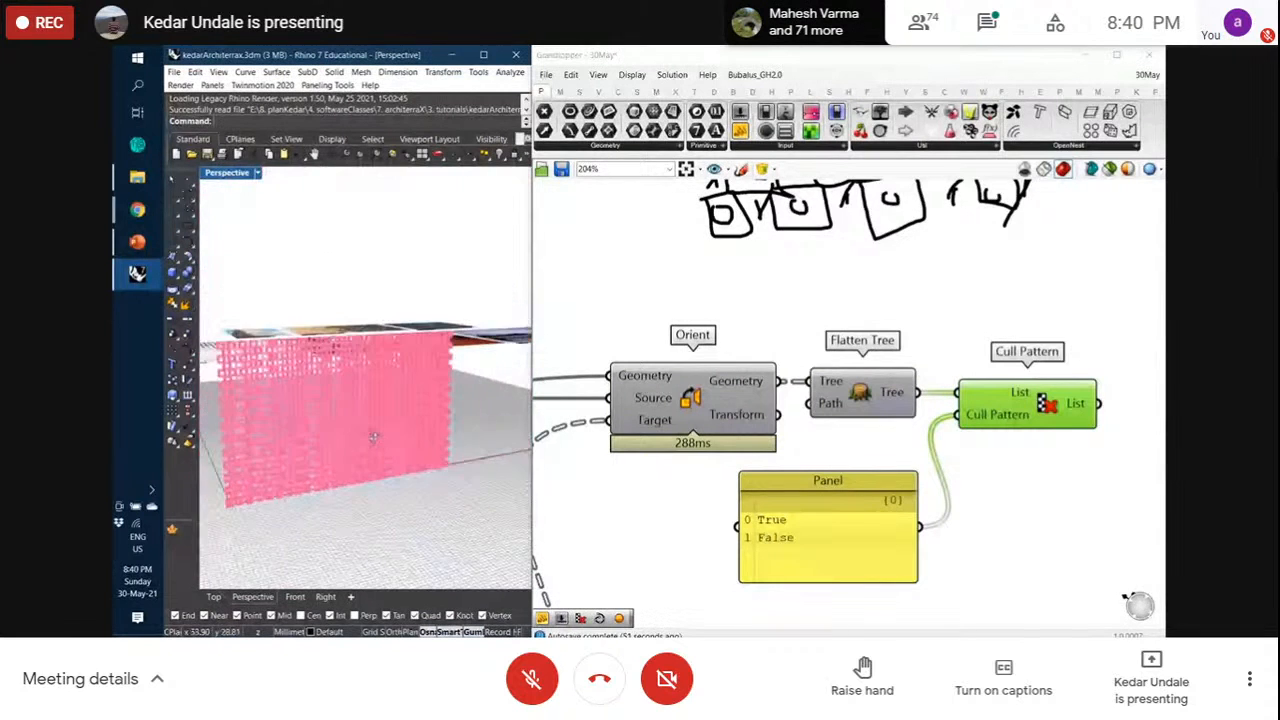
{"action": "scroll", "coordinate": [298, 491], "scroll_direction": "up", "scroll_amount": 8}
{"action": "right_click_drag", "start_coordinate": [300, 488], "coordinate": [202, 393]}
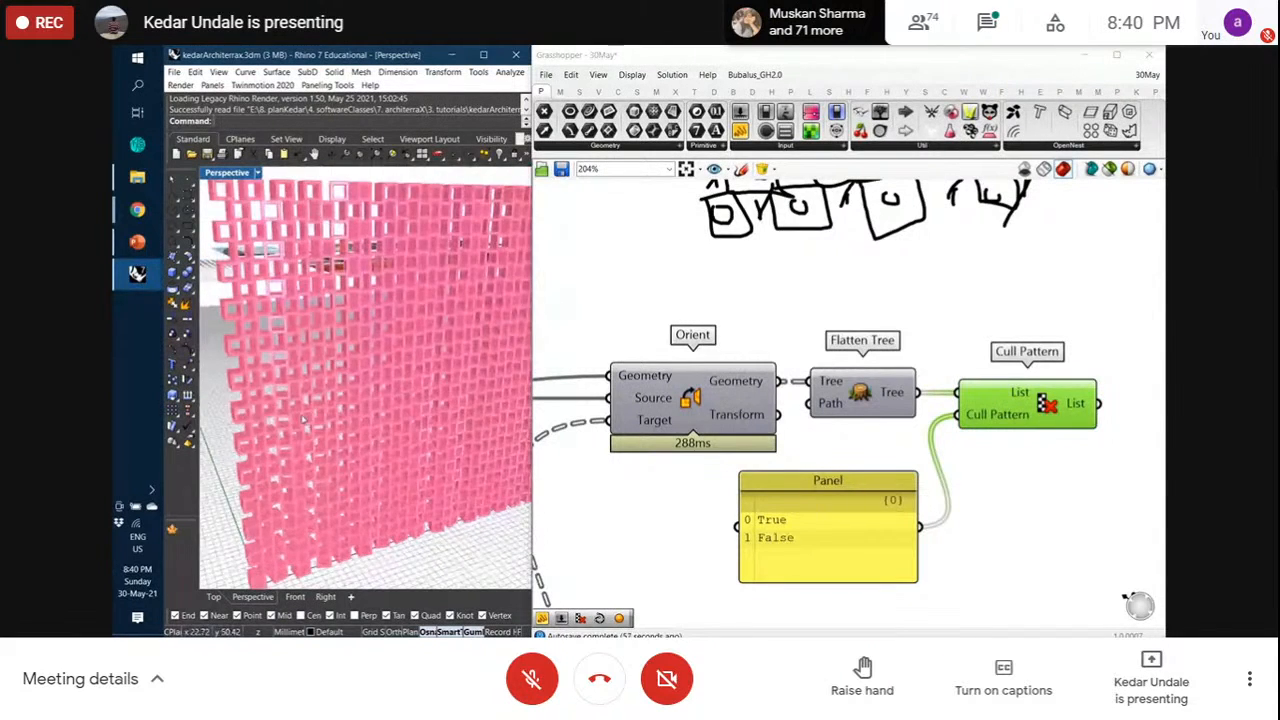
{"action": "scroll", "coordinate": [303, 420], "scroll_direction": "down", "scroll_amount": 6}
{"action": "scroll", "coordinate": [303, 420], "scroll_direction": "up", "scroll_amount": 5}
{"action": "right_click_drag", "start_coordinate": [306, 418], "coordinate": [354, 396]}
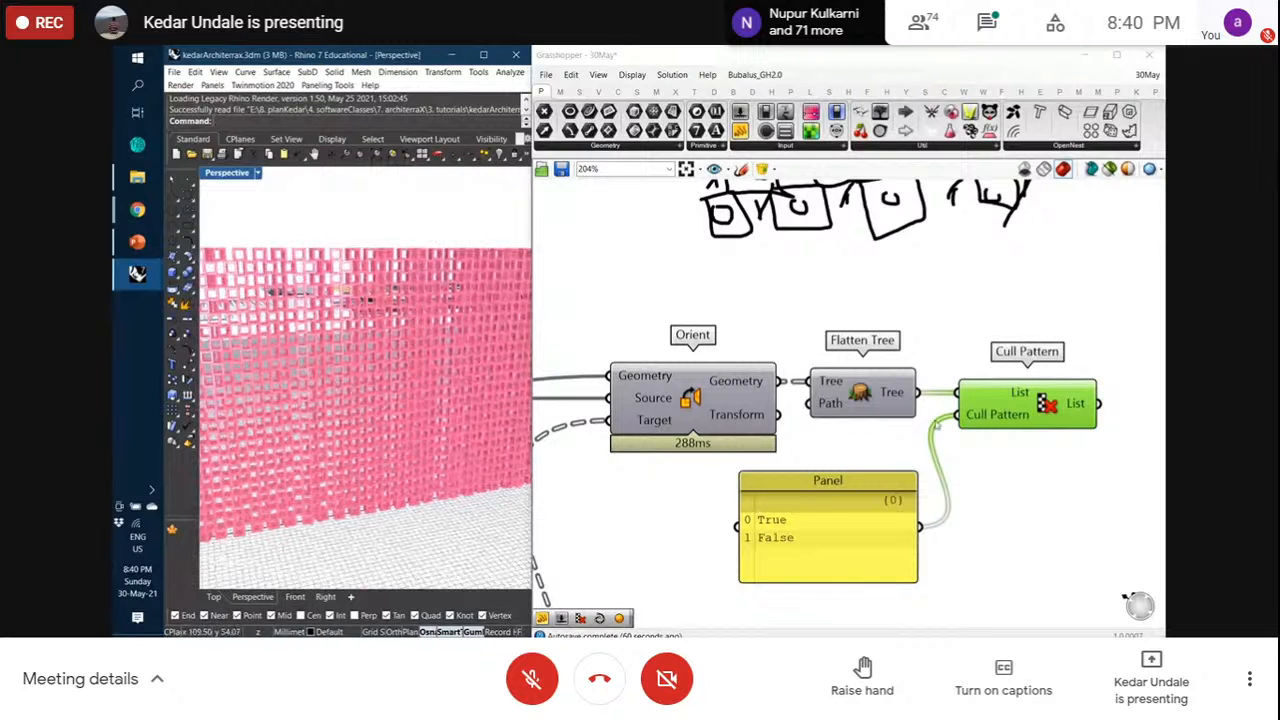
{"action": "mouse_move", "coordinate": [966, 404]}
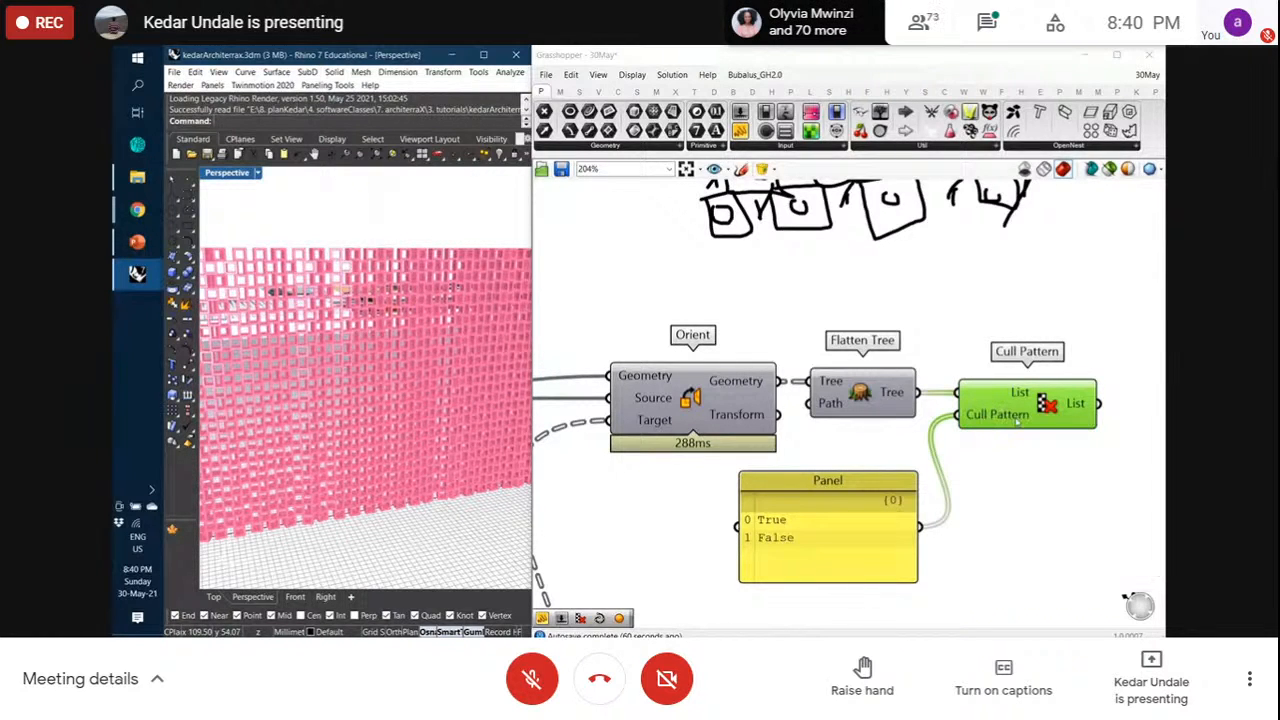
{"action": "left_click_drag", "start_coordinate": [1018, 422], "coordinate": [1028, 422]}
{"action": "left_click", "coordinate": [1034, 456]}
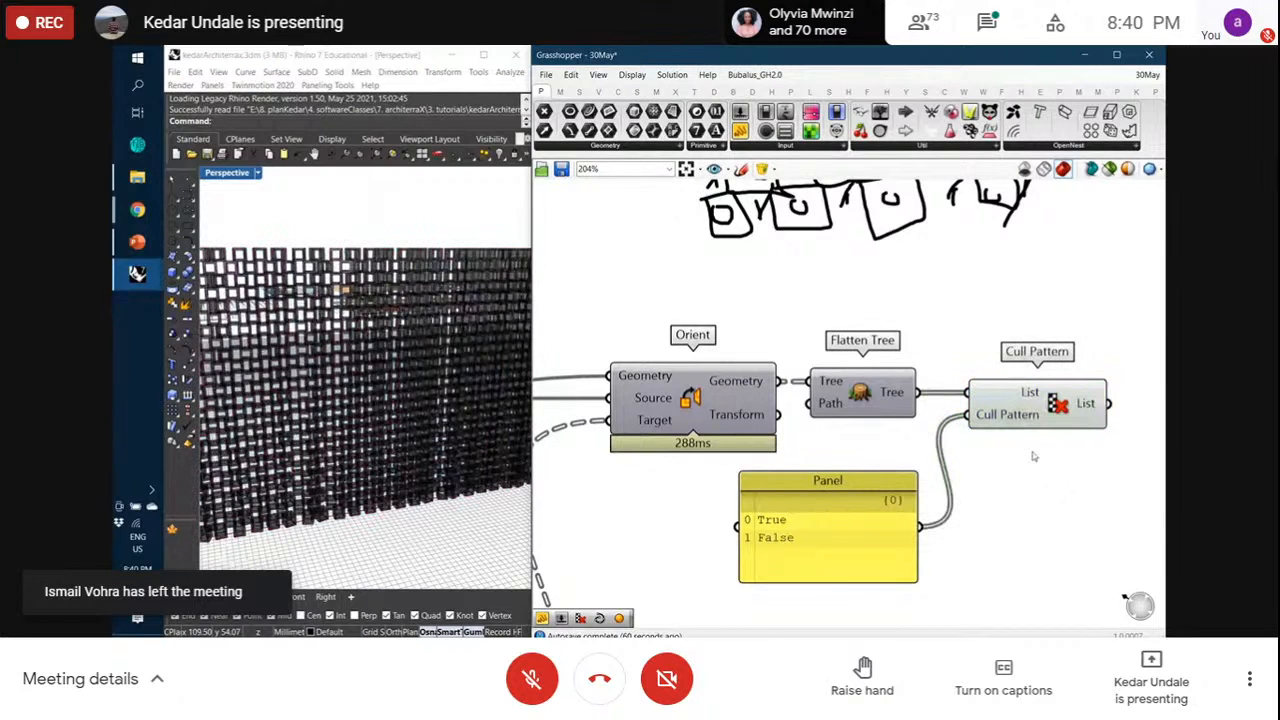
{"action": "scroll", "coordinate": [383, 380], "scroll_direction": "down", "scroll_amount": 6}
{"action": "right_click_drag", "start_coordinate": [383, 380], "coordinate": [417, 387]}
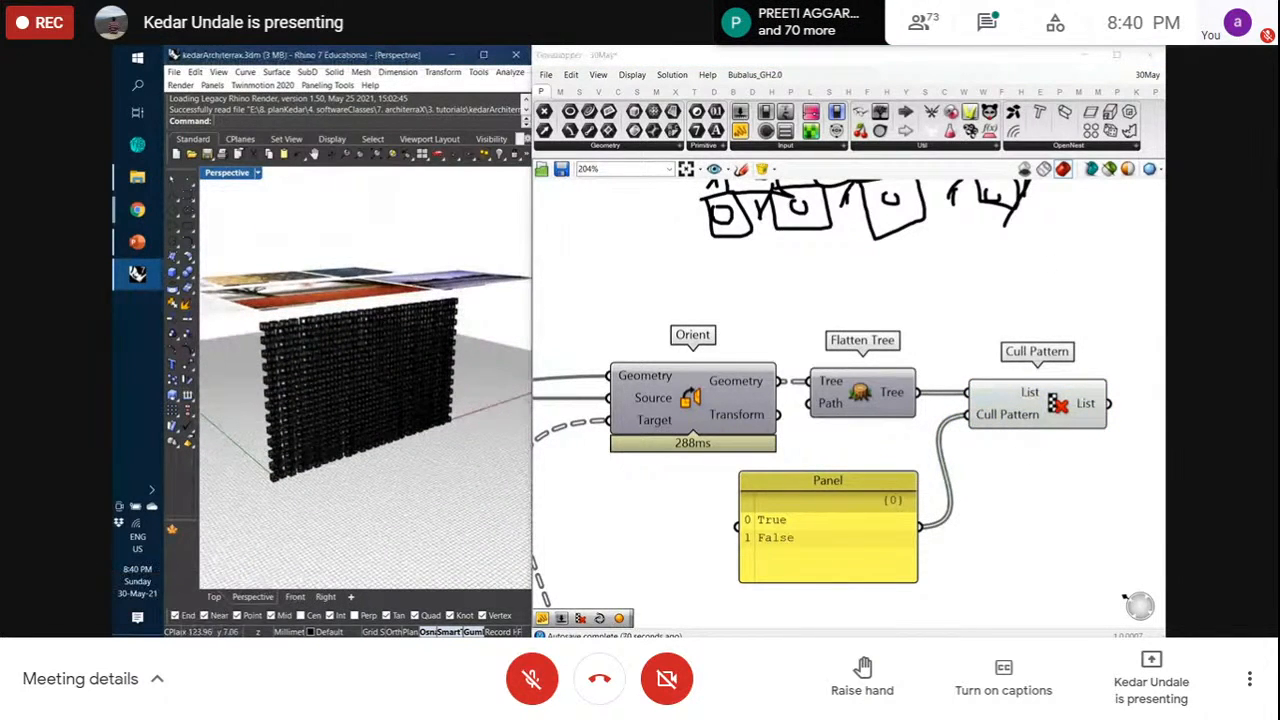
{"action": "scroll", "coordinate": [634, 443], "scroll_direction": "down", "scroll_amount": 3}
{"action": "scroll", "coordinate": [980, 425], "scroll_direction": "up", "scroll_amount": 3}
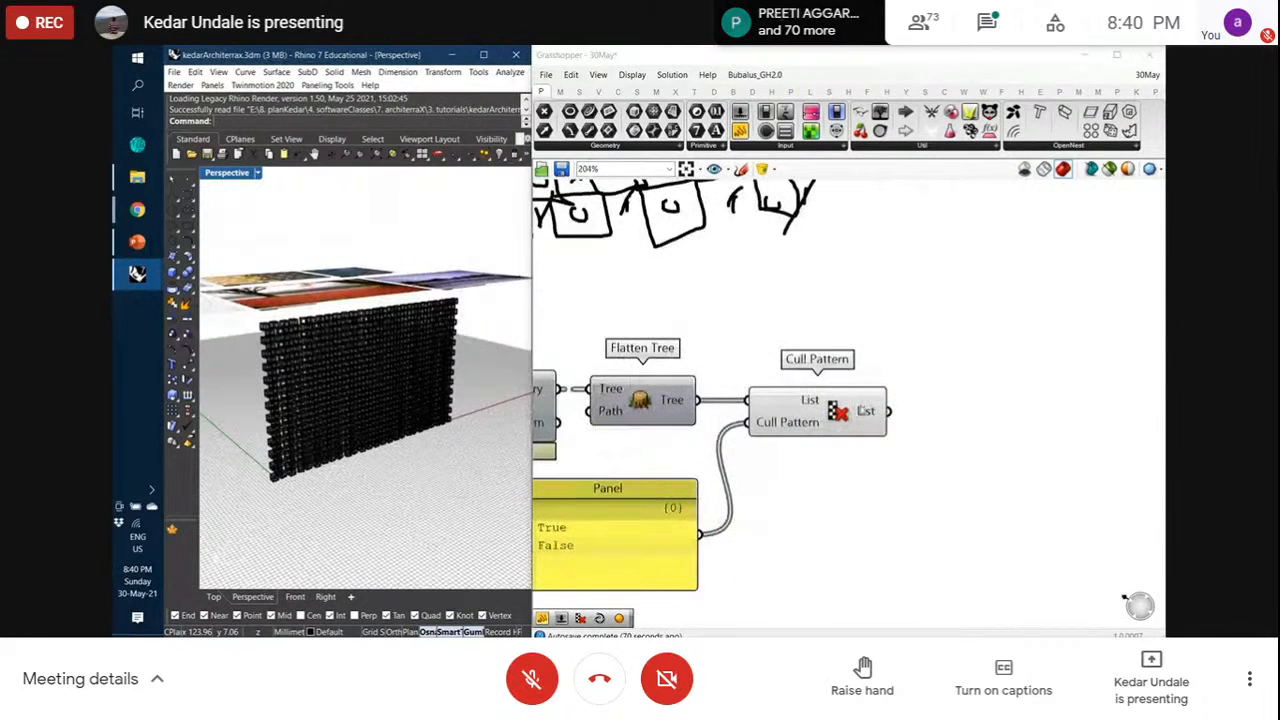
{"action": "mouse_move", "coordinate": [866, 410]}
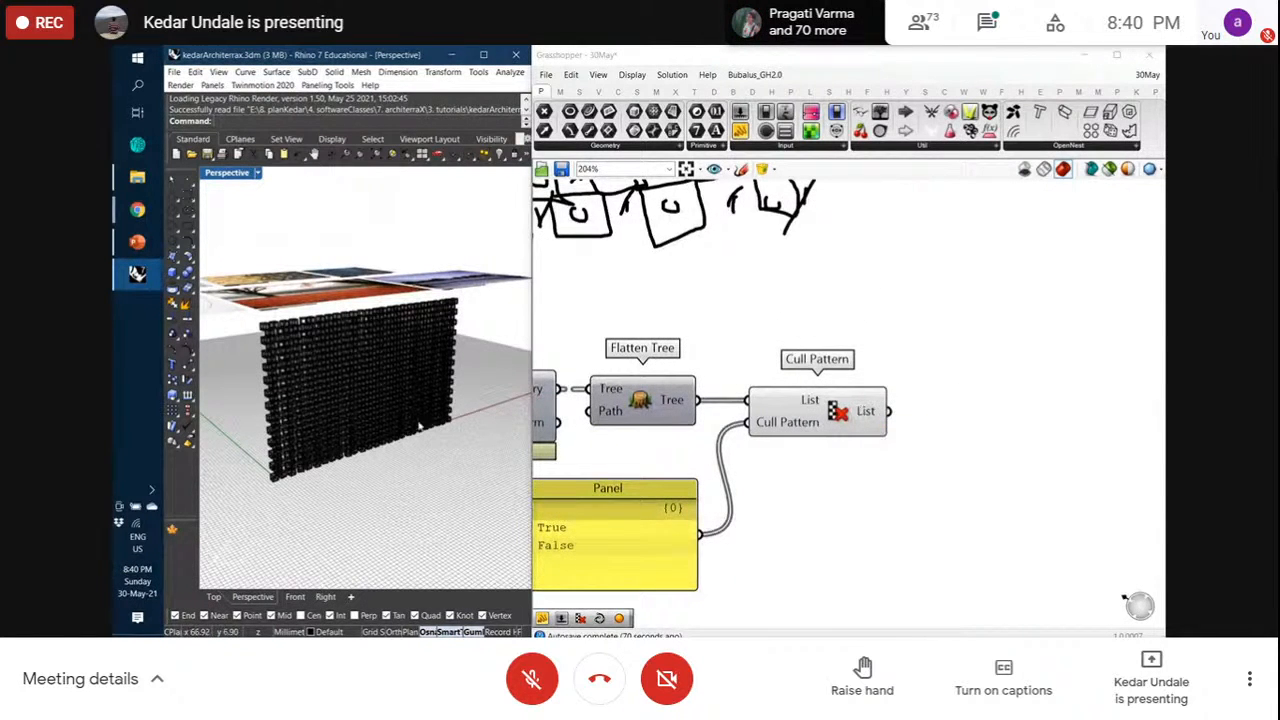
{"action": "scroll", "coordinate": [300, 465], "scroll_direction": "up", "scroll_amount": 5}
{"action": "scroll", "coordinate": [300, 470], "scroll_direction": "up", "scroll_amount": 3}
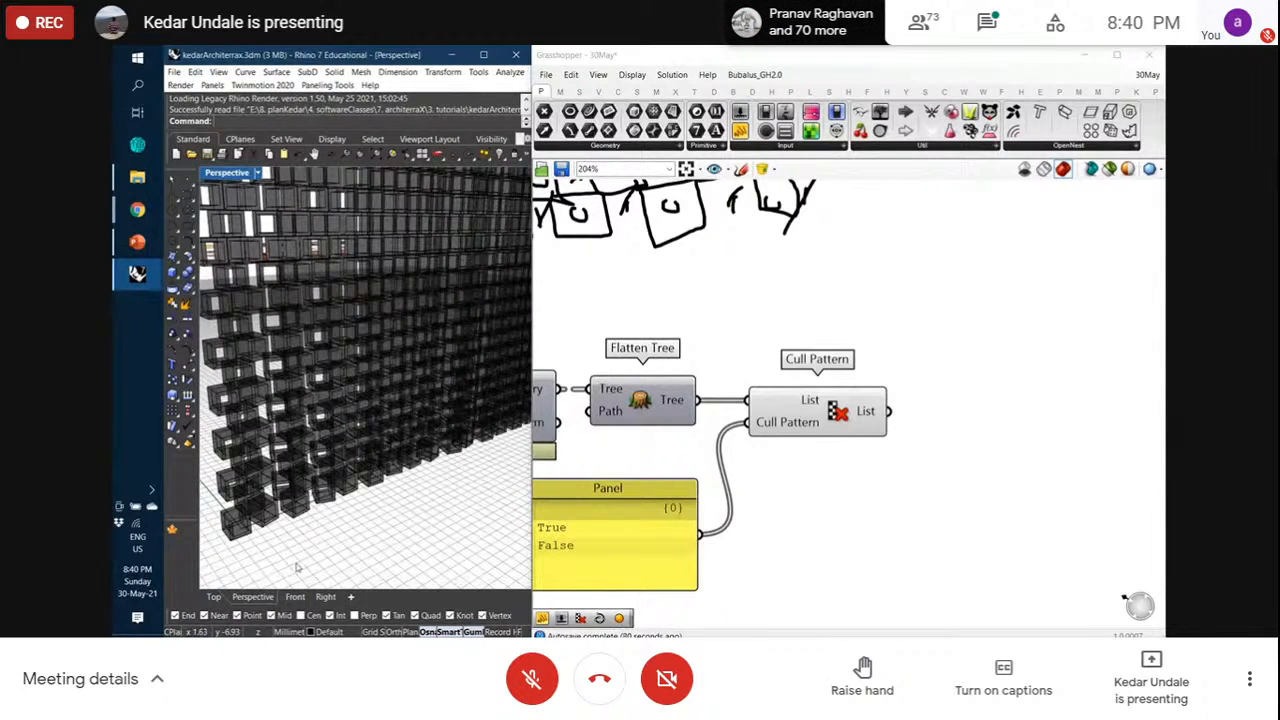
Switch Rhino to the Front view and zoom in on the wall
{"action": "left_click", "coordinate": [295, 596]}
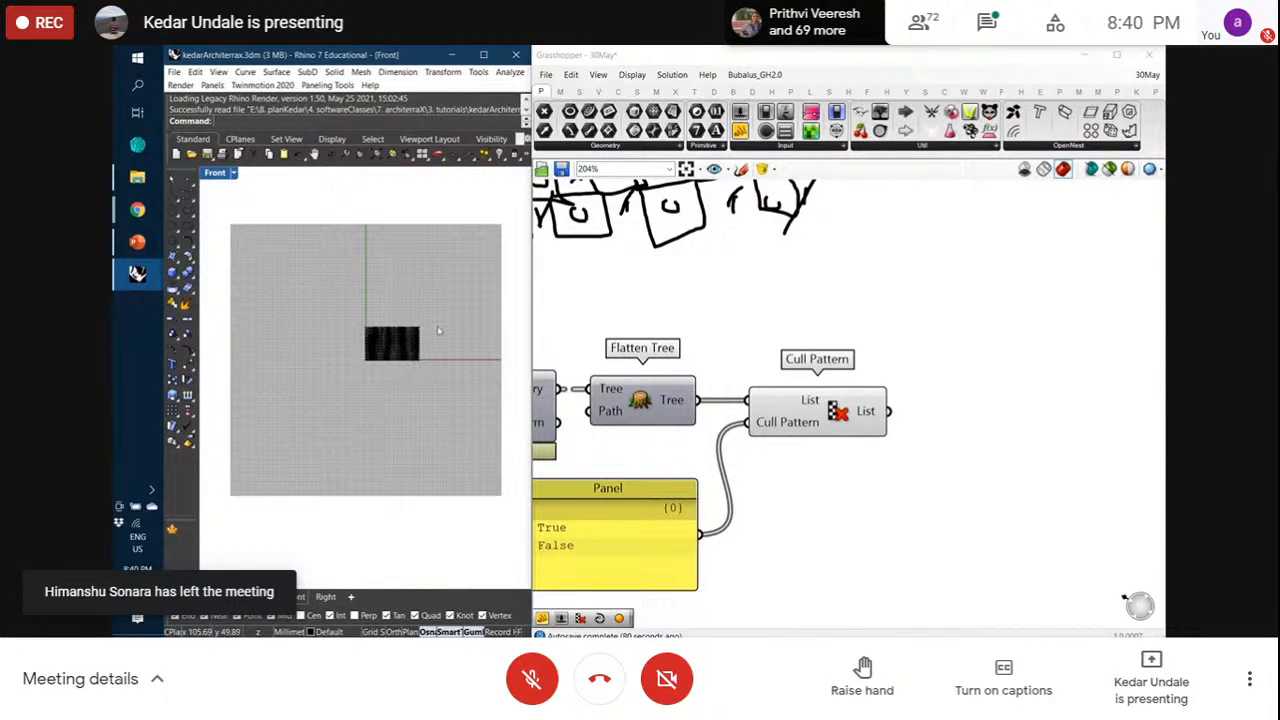
{"action": "scroll", "coordinate": [407, 334], "scroll_direction": "up", "scroll_amount": 5}
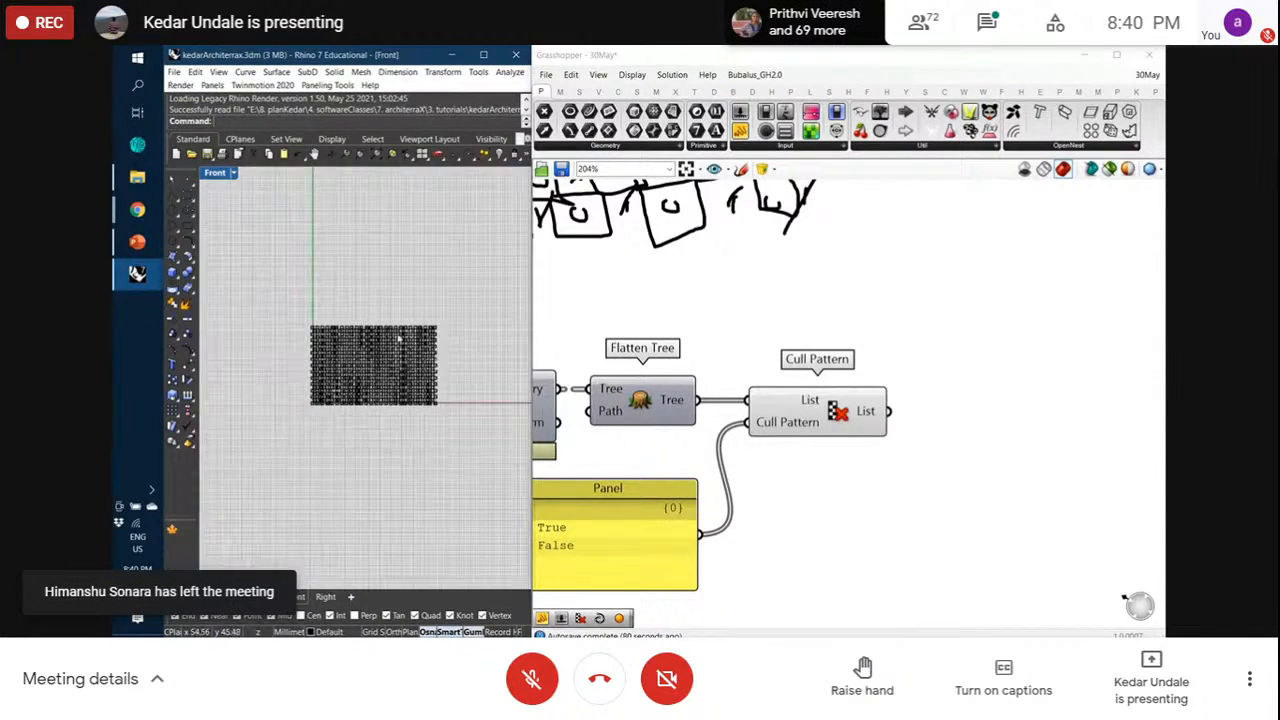
{"action": "scroll", "coordinate": [380, 322], "scroll_direction": "up", "scroll_amount": 5}
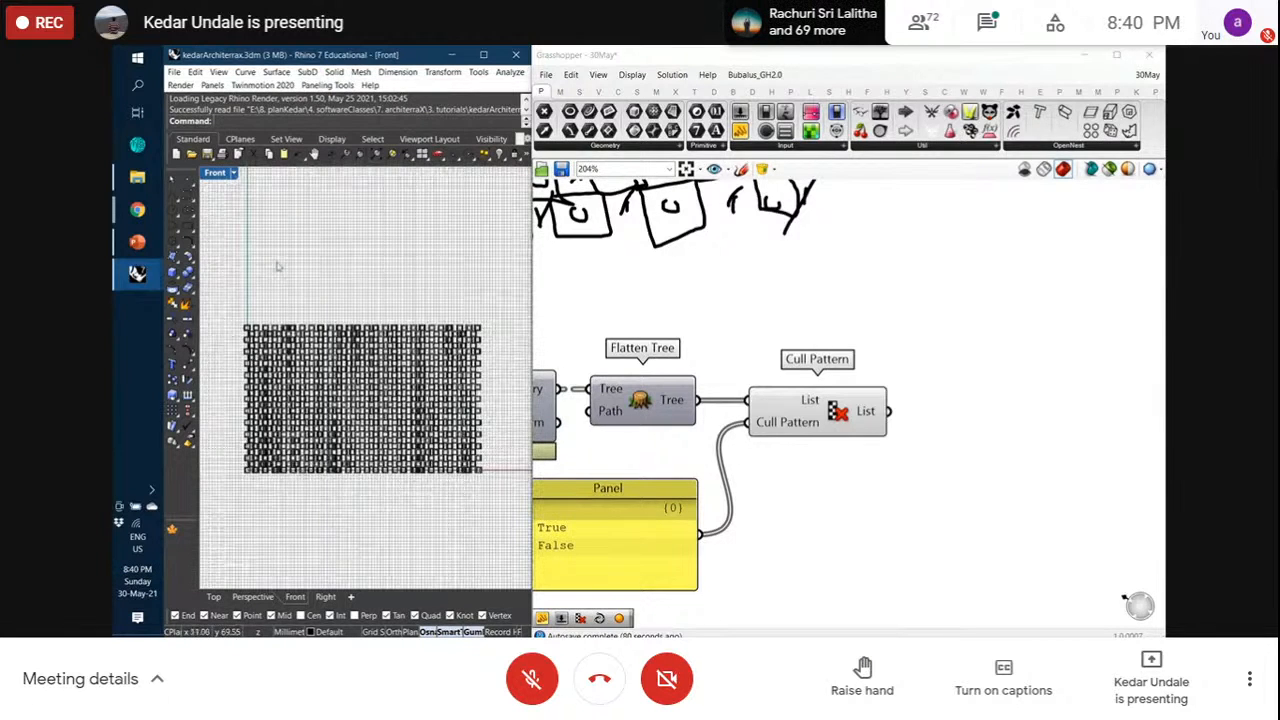
{"action": "left_click", "coordinate": [172, 196]}
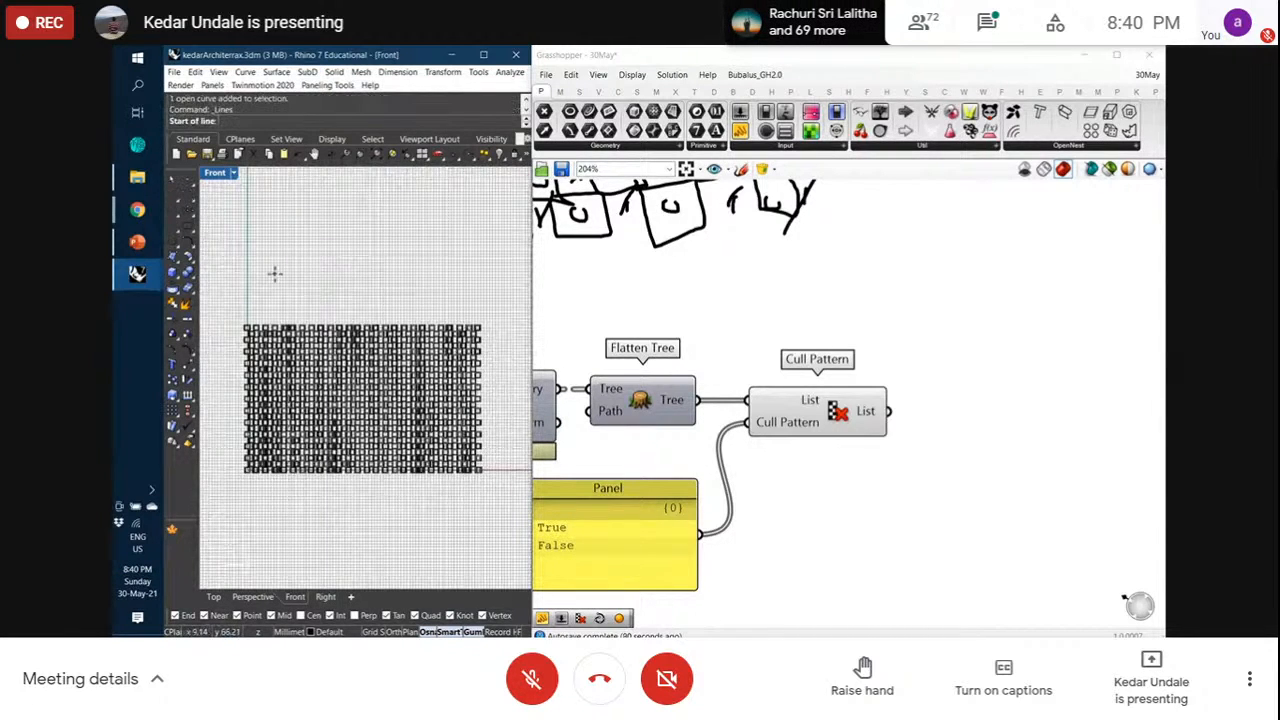
{"action": "key", "text": "Escape"}
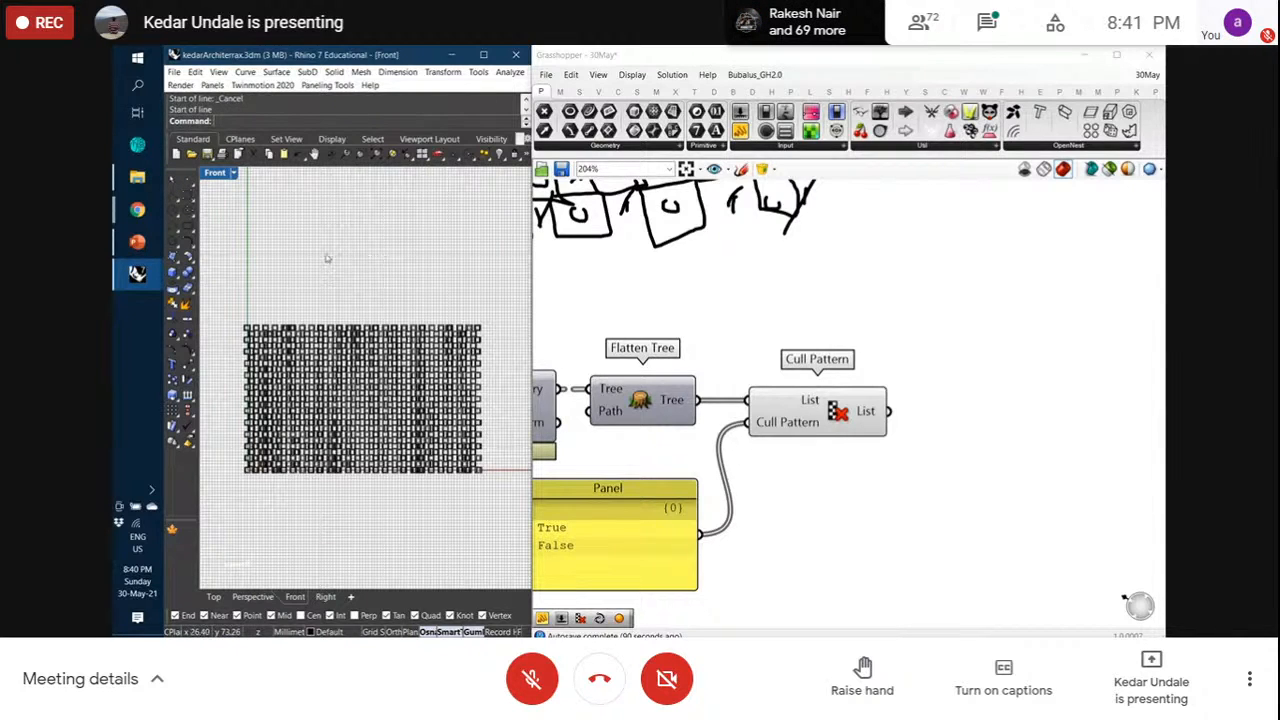
Draw two slanted lines crossing the wall from above to below it
{"action": "type", "text": "Line"}
{"action": "key", "text": "Return"}
{"action": "left_click", "coordinate": [312, 256]}
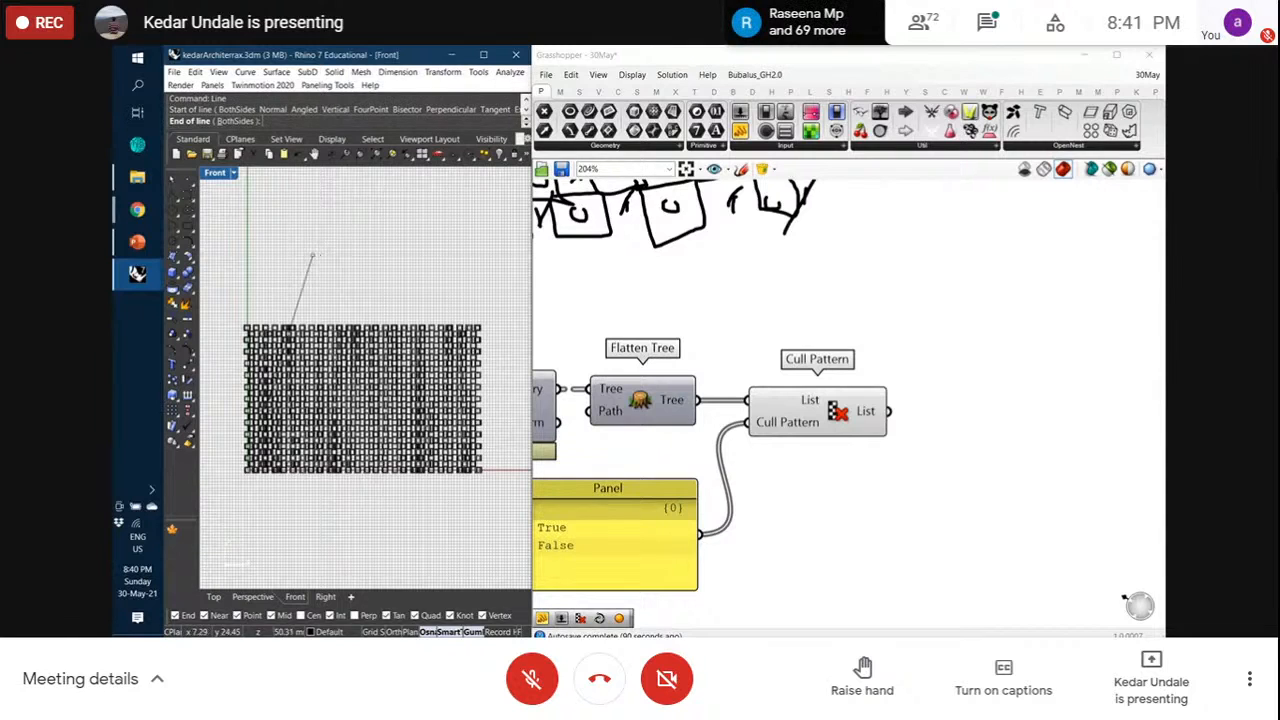
{"action": "left_click", "coordinate": [255, 504]}
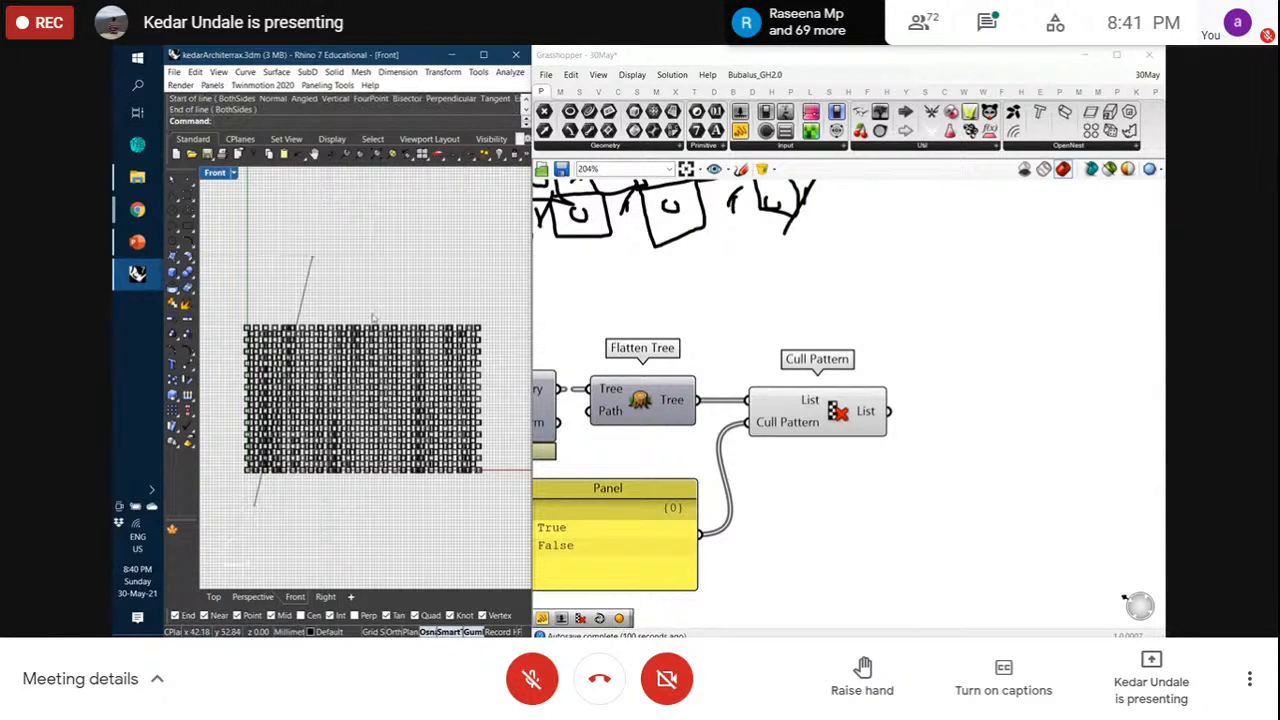
{"action": "key", "text": "Return"}
{"action": "left_click", "coordinate": [334, 279]}
{"action": "left_click", "coordinate": [470, 511]}
{"action": "key", "text": "Return"}
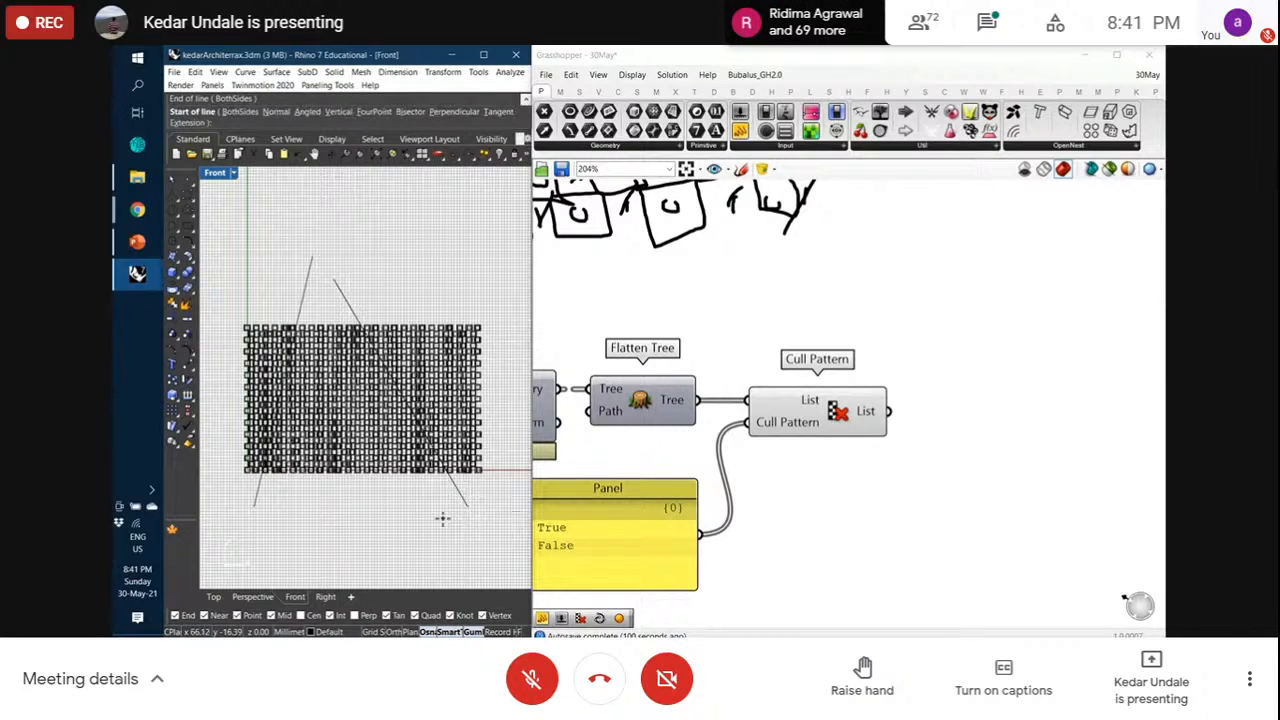
{"action": "key", "text": "Escape"}
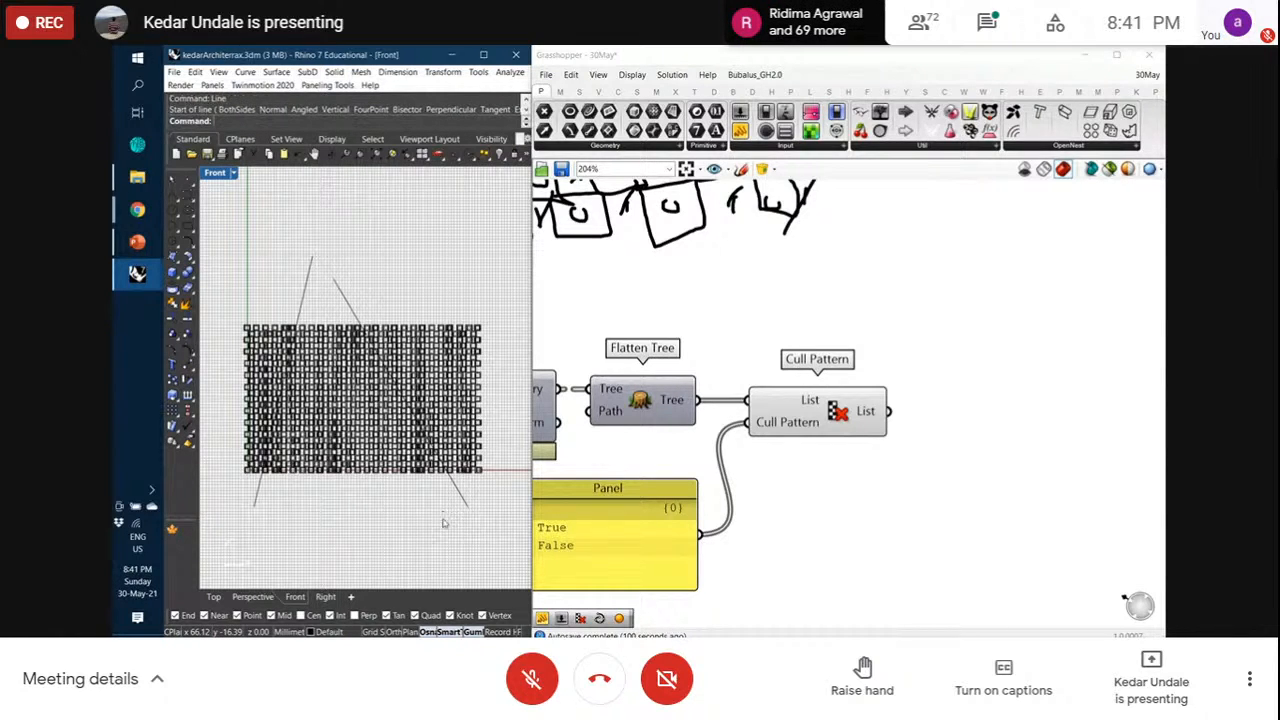
Check both lines, then show the wall in Perspective orbited to an angle
{"action": "left_click", "coordinate": [251, 506]}
{"action": "left_click", "coordinate": [340, 290]}
{"action": "left_click", "coordinate": [391, 280]}
{"action": "left_click", "coordinate": [248, 597]}
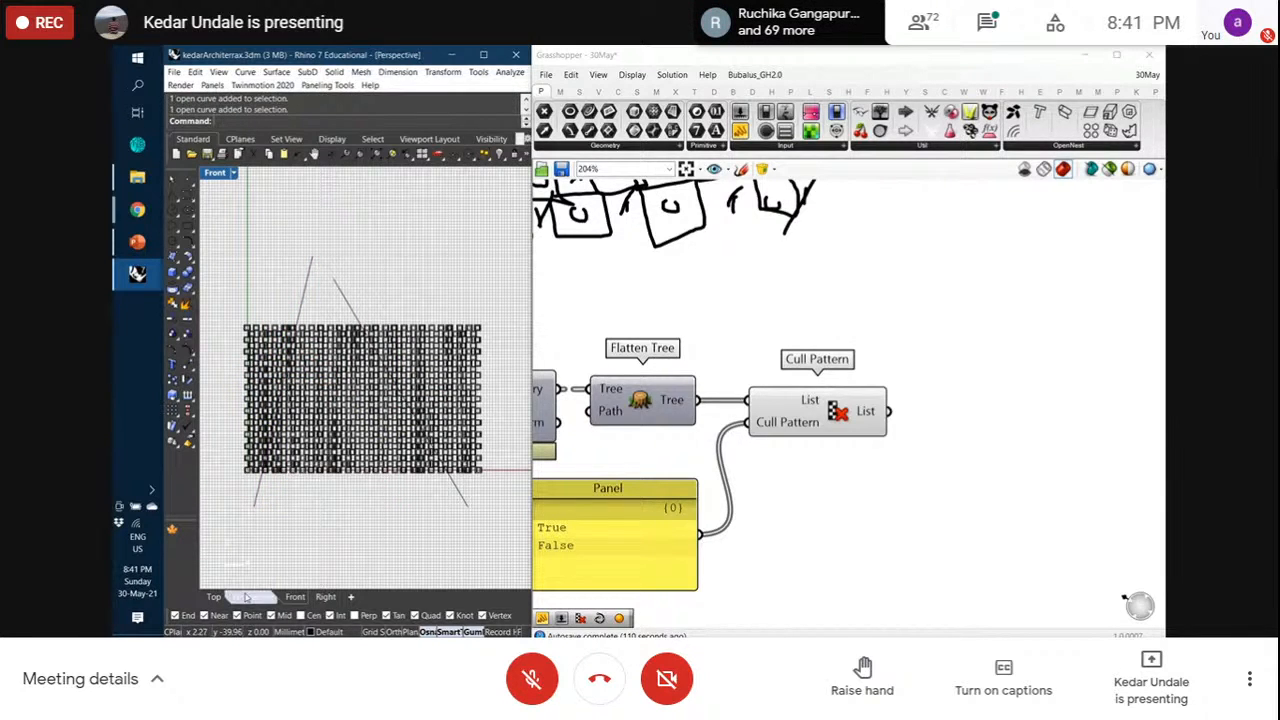
{"action": "scroll", "coordinate": [432, 430], "scroll_direction": "down", "scroll_amount": 10}
{"action": "right_click_drag", "start_coordinate": [434, 428], "coordinate": [390, 472]}
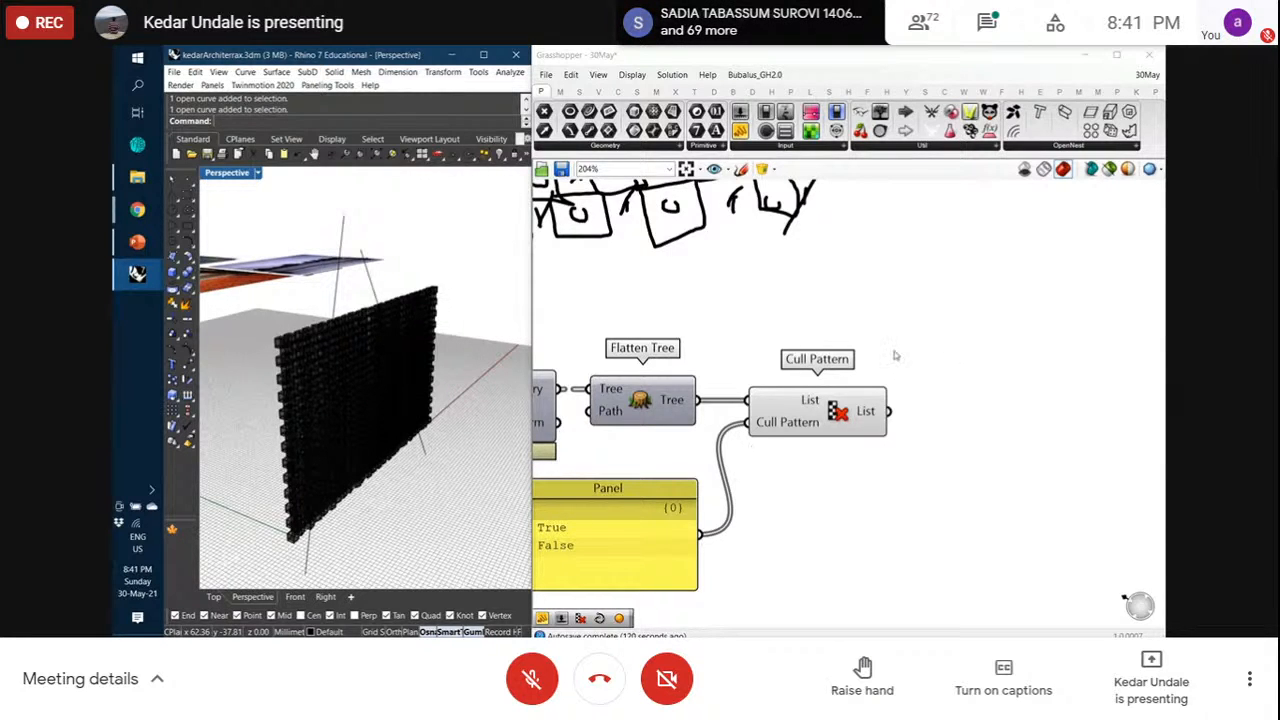
Add a Rotate Axis component with Cull Pattern's culled list feeding its Geometry
{"action": "scroll", "coordinate": [897, 356], "scroll_direction": "down", "scroll_amount": 1}
{"action": "right_click_drag", "start_coordinate": [993, 360], "coordinate": [964, 361]}
{"action": "left_click", "coordinate": [695, 93]}
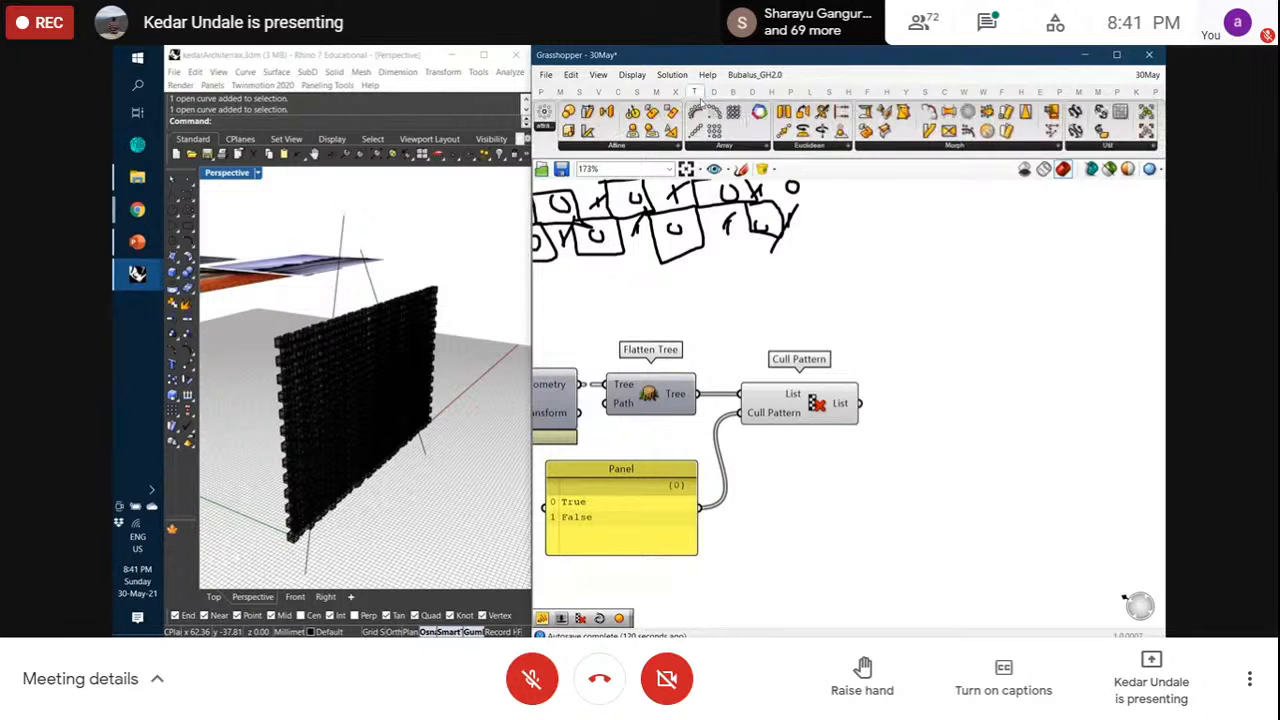
{"action": "left_click", "coordinate": [831, 150]}
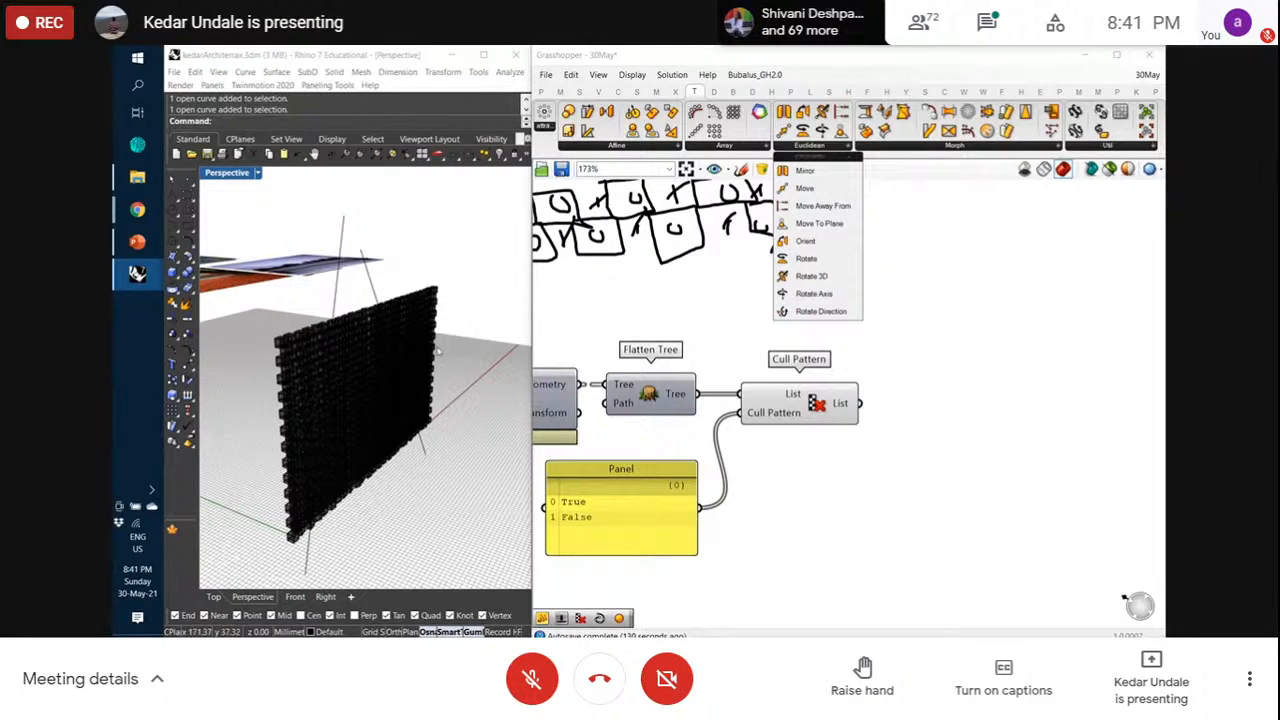
{"action": "left_click", "coordinate": [847, 296]}
{"action": "scroll", "coordinate": [720, 398], "scroll_direction": "down", "scroll_amount": 3}
{"action": "scroll", "coordinate": [1078, 416], "scroll_direction": "up", "scroll_amount": 1}
{"action": "right_click_drag", "start_coordinate": [1078, 416], "coordinate": [1030, 411]}
{"action": "left_click", "coordinate": [1030, 411]}
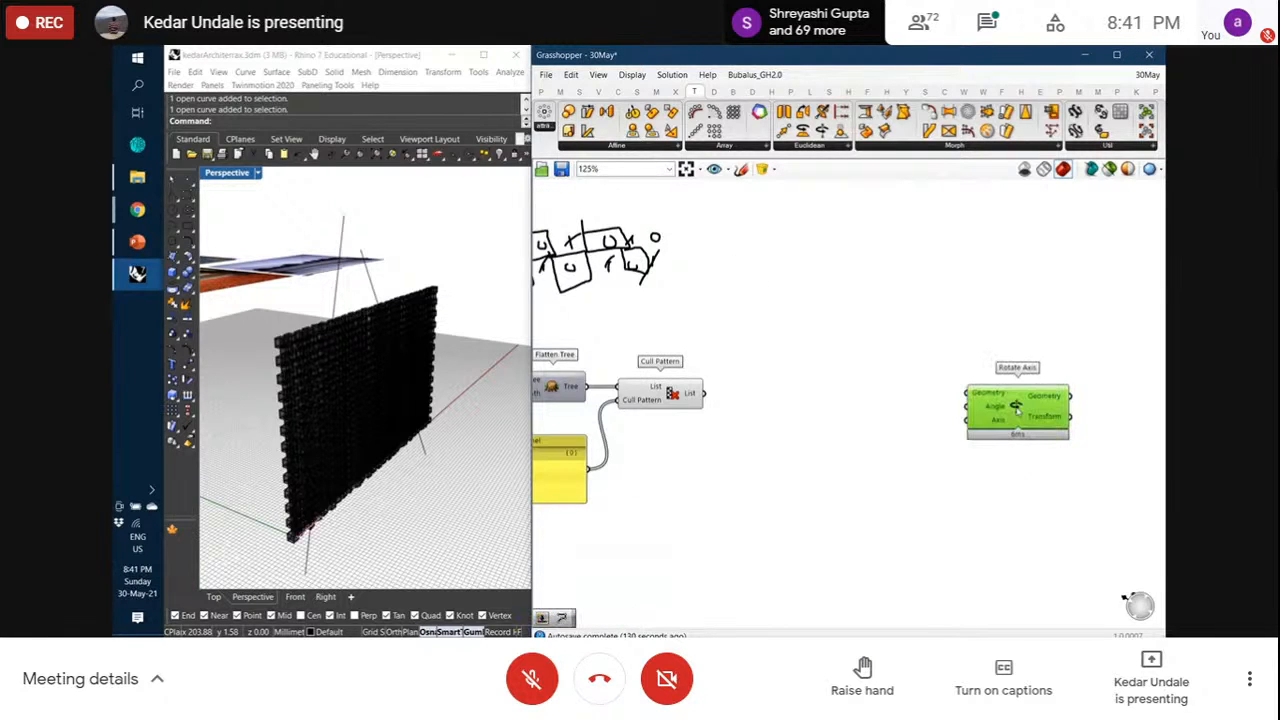
{"action": "left_click_drag", "start_coordinate": [705, 393], "coordinate": [1058, 409]}
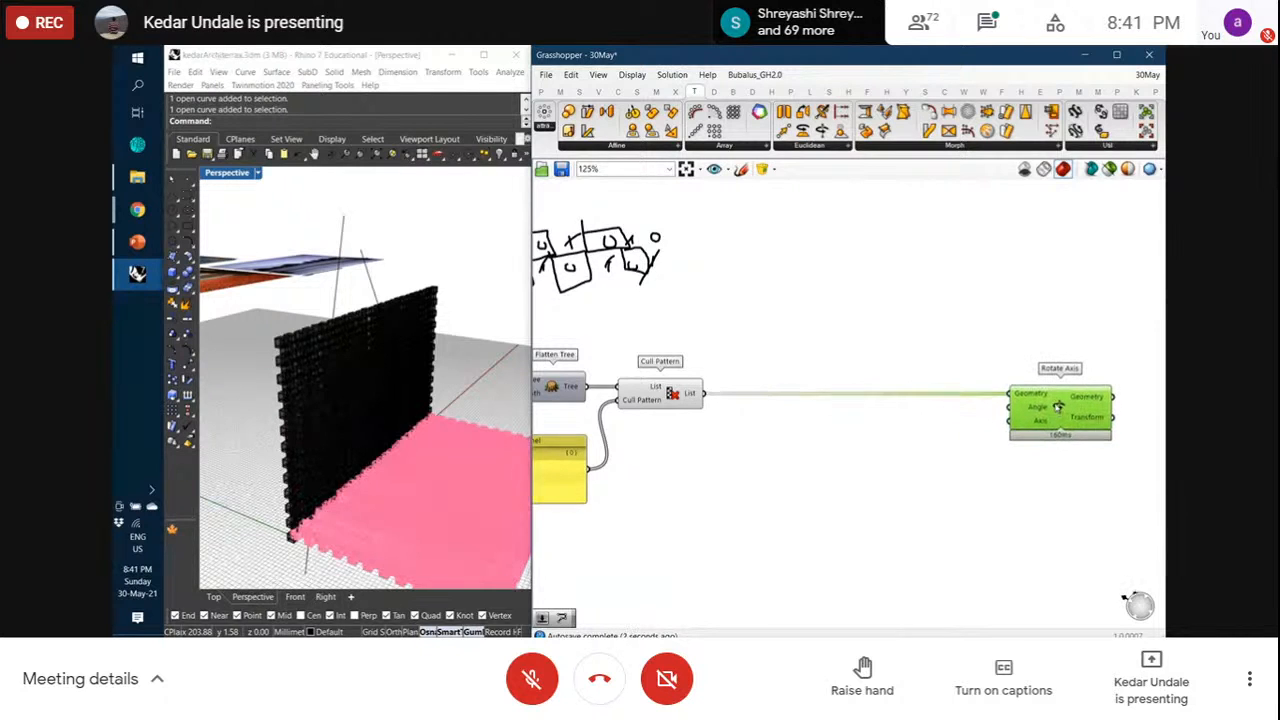
{"action": "left_click", "coordinate": [744, 410]}
Sketch a cube with a vertical axis line through it on the canvas
{"action": "mouse_move", "coordinate": [699, 400]}
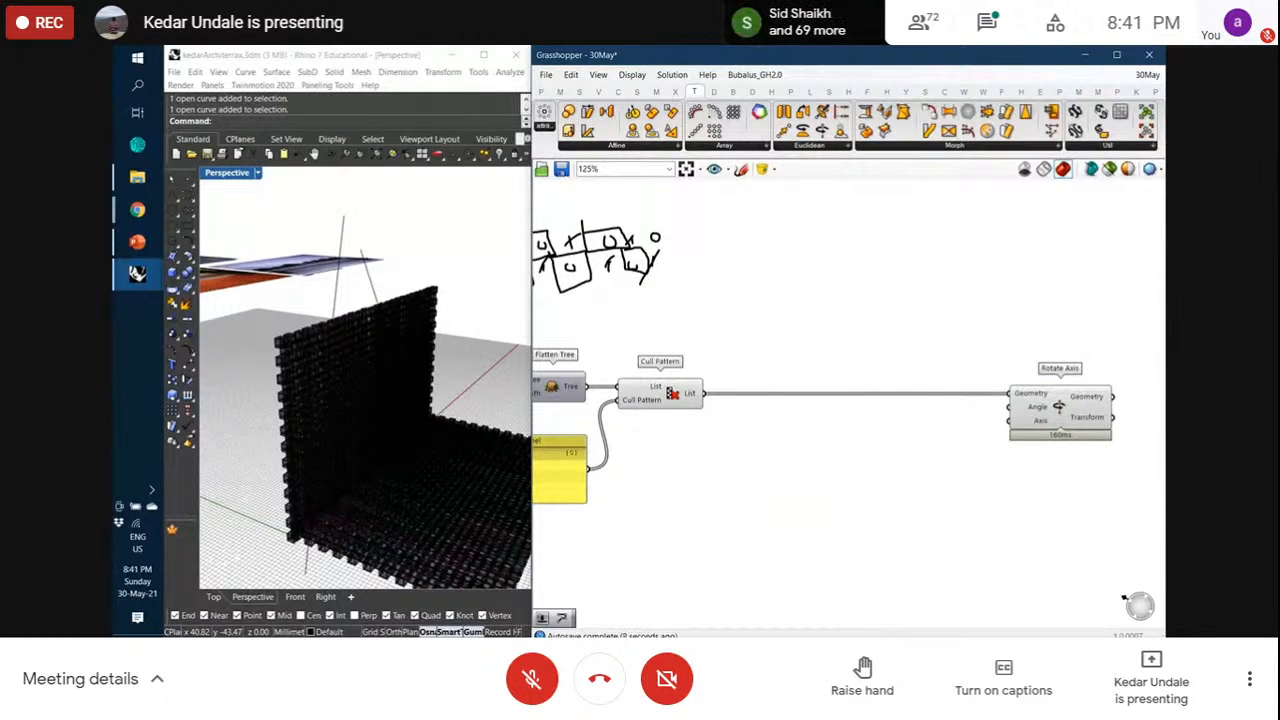
{"action": "key", "text": "ctrl+super+Right"}
{"action": "key", "text": "ctrl+super+Left"}
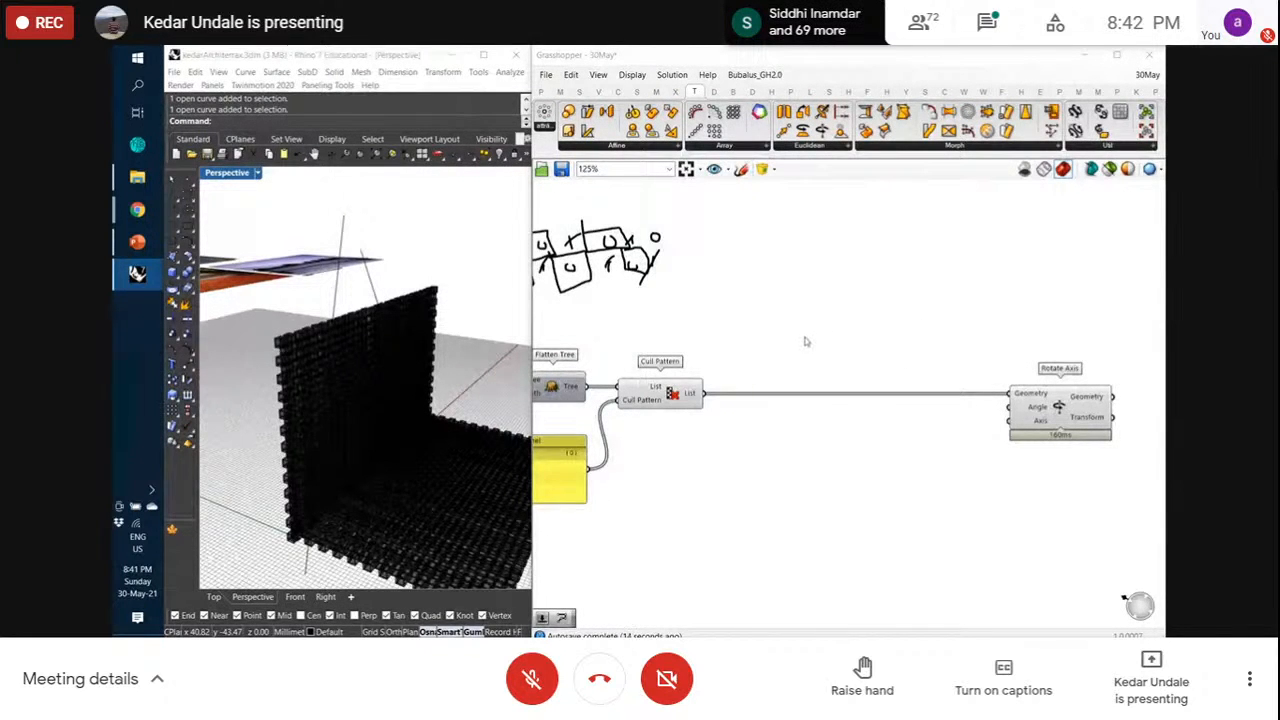
{"action": "left_click", "coordinate": [741, 169]}
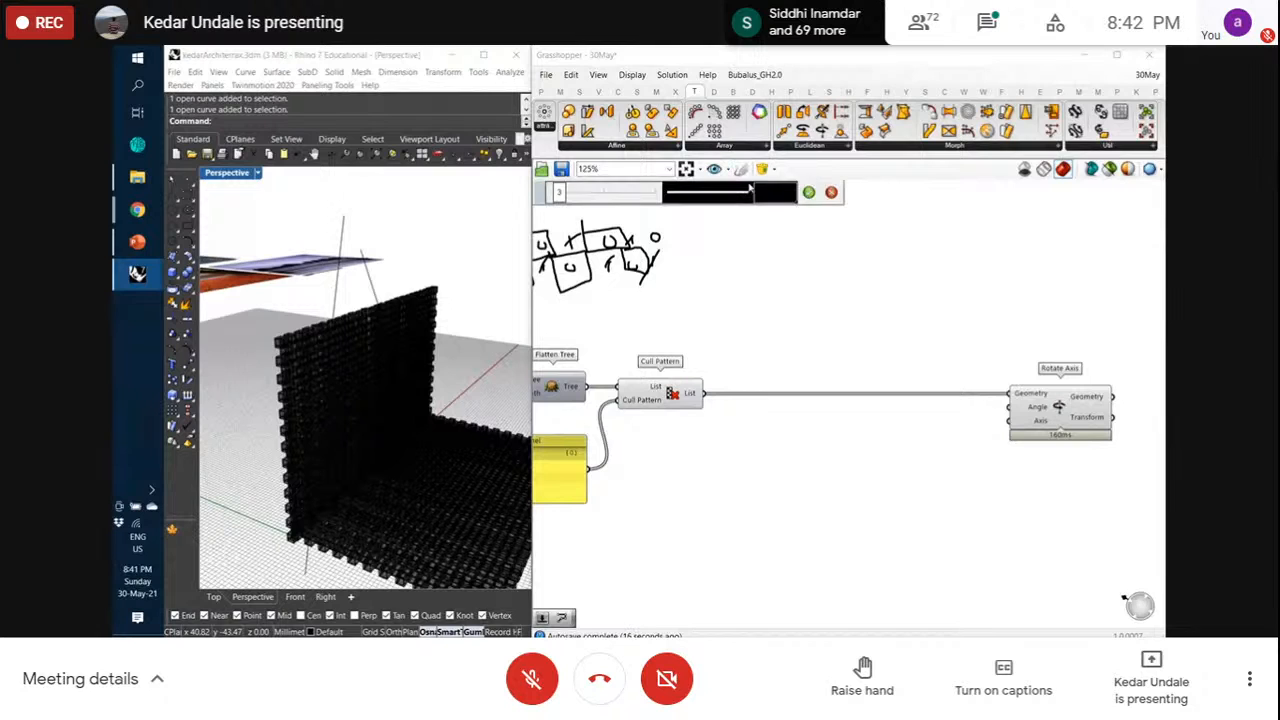
{"action": "mouse_move", "coordinate": [846, 258]}
{"action": "left_mouse_down"}
{"action": "mouse_move", "coordinate": [838, 268]}
{"action": "mouse_move", "coordinate": [882, 280]}
{"action": "mouse_move", "coordinate": [850, 266]}
{"action": "mouse_move", "coordinate": [868, 248]}
{"action": "left_mouse_up"}
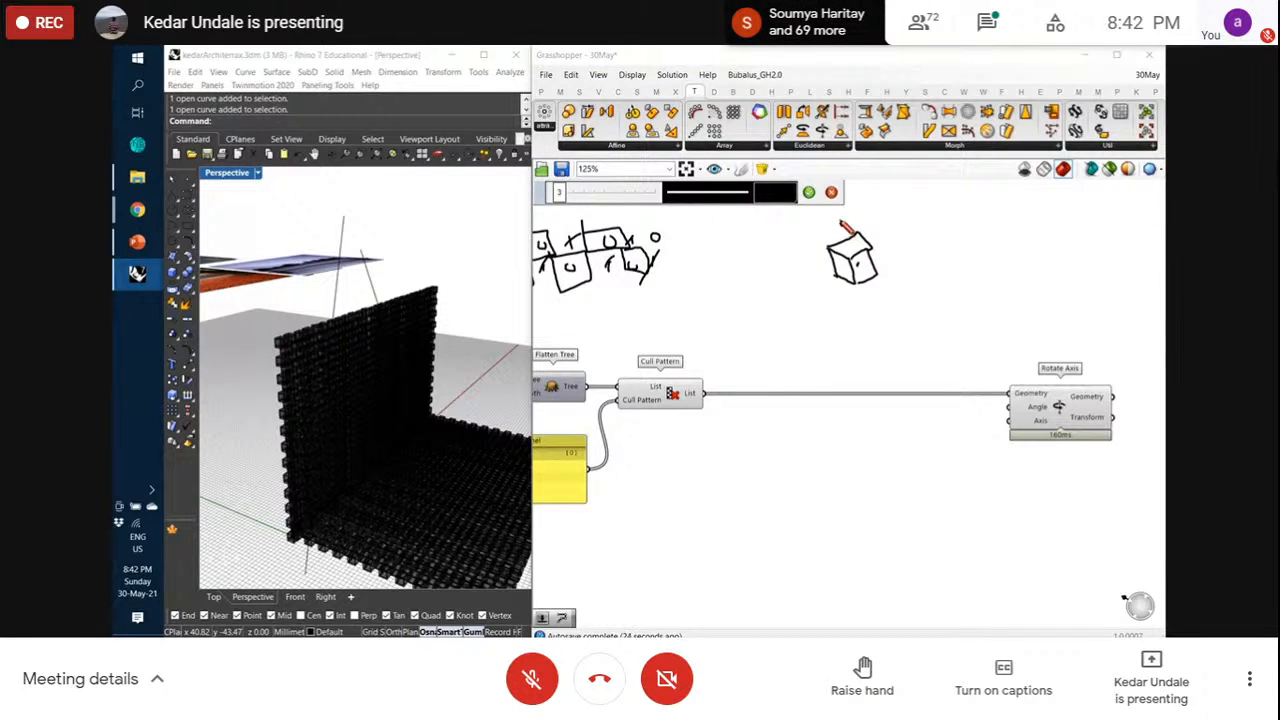
{"action": "left_click_drag", "start_coordinate": [843, 220], "coordinate": [865, 297]}
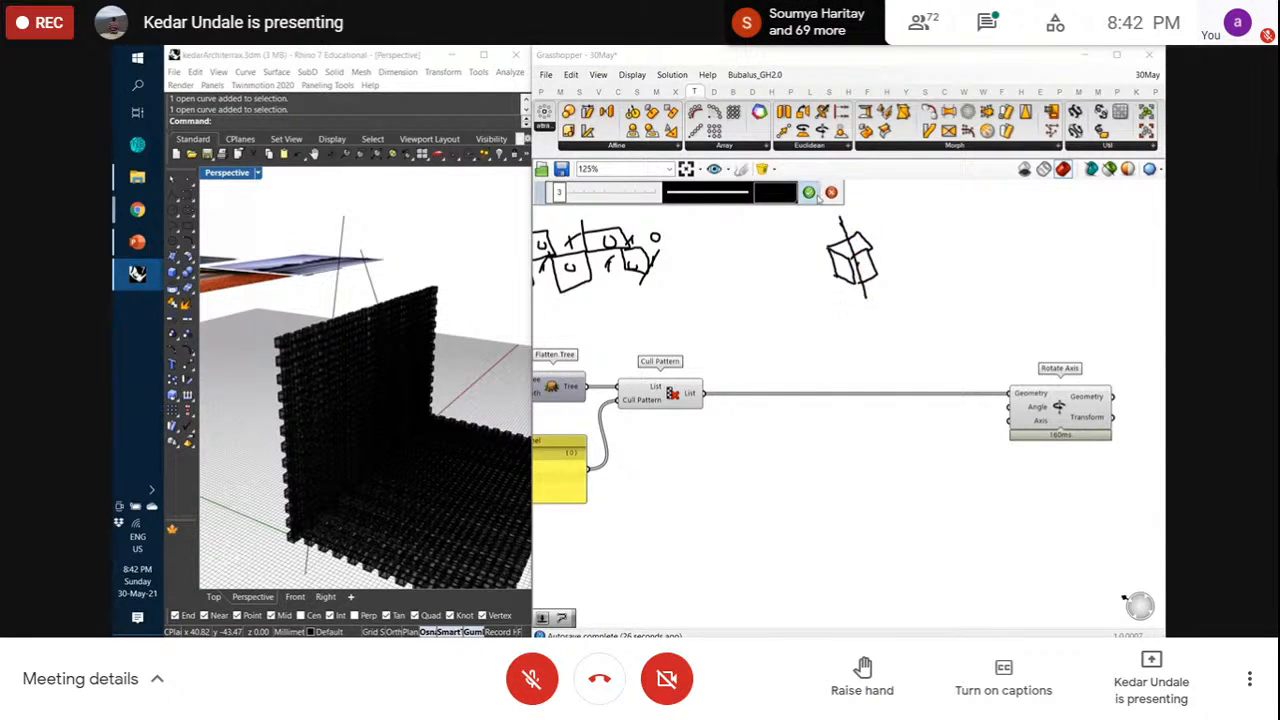
Keep the cube sketch and add curved rotation arrows above and below it
{"action": "left_click", "coordinate": [809, 192]}
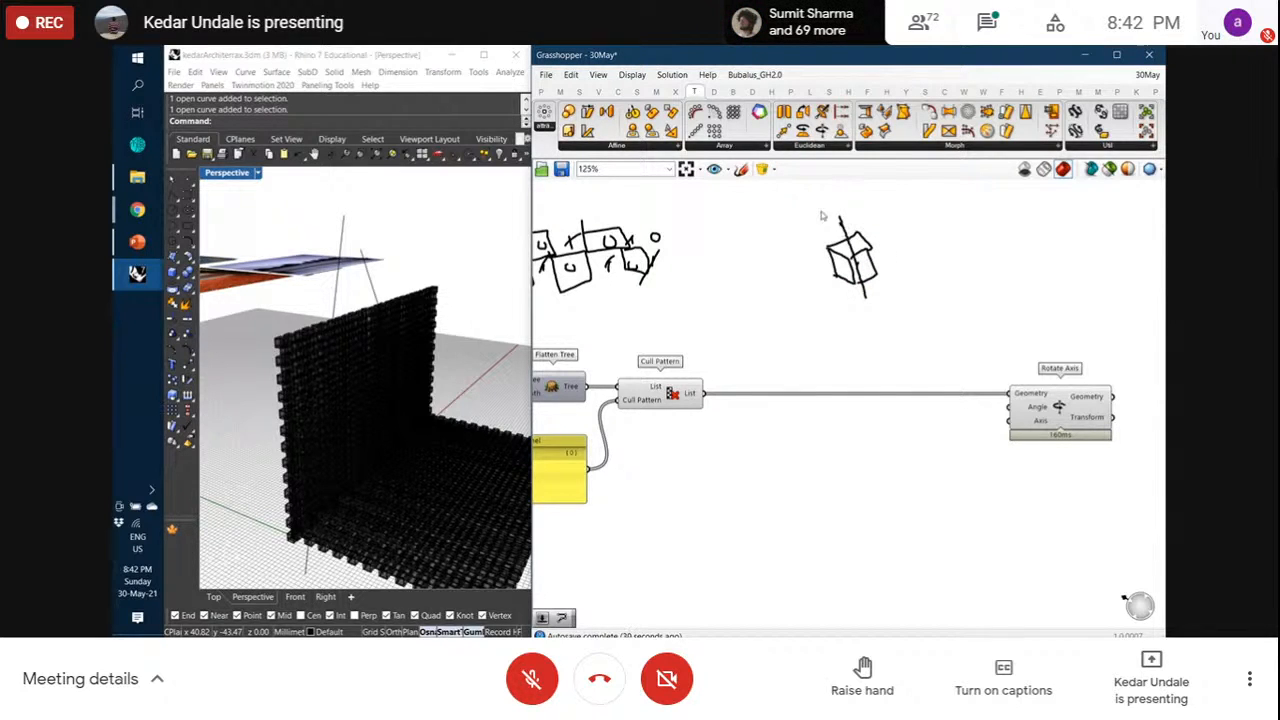
{"action": "left_click", "coordinate": [741, 169]}
{"action": "left_click_drag", "start_coordinate": [847, 300], "coordinate": [889, 290]}
{"action": "left_click_drag", "start_coordinate": [865, 216], "coordinate": [841, 230]}
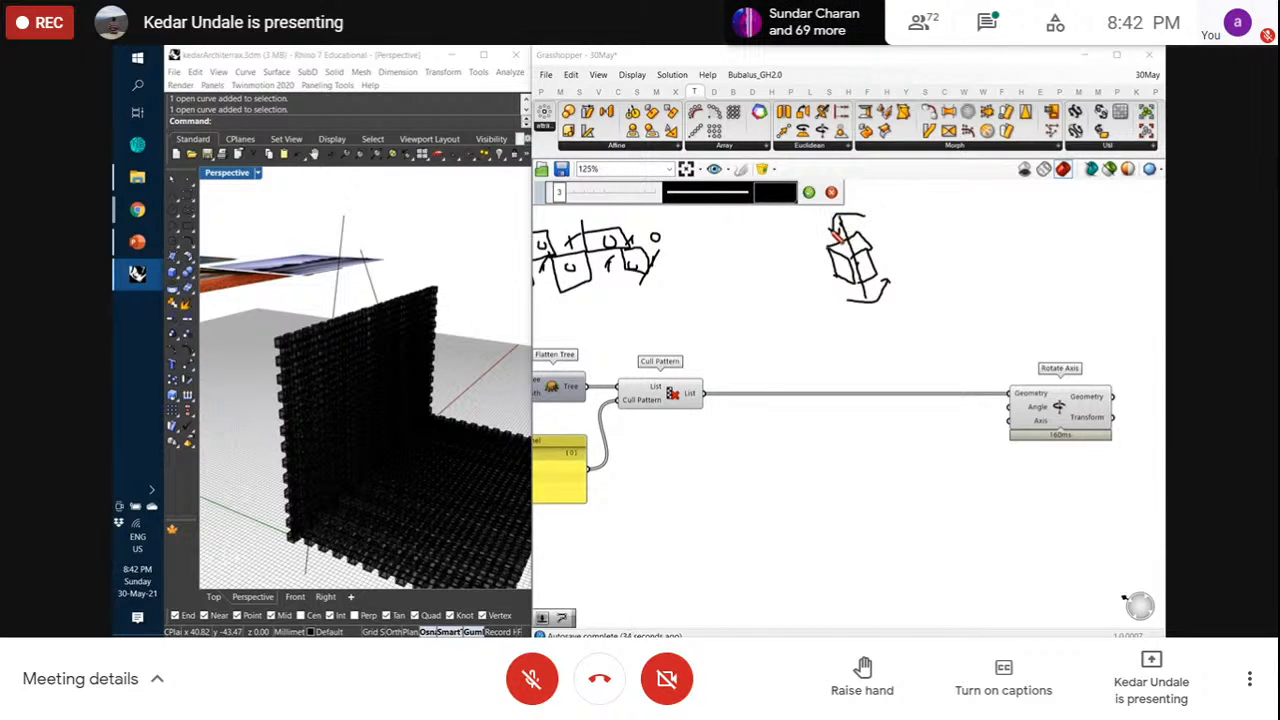
{"action": "left_click", "coordinate": [808, 192]}
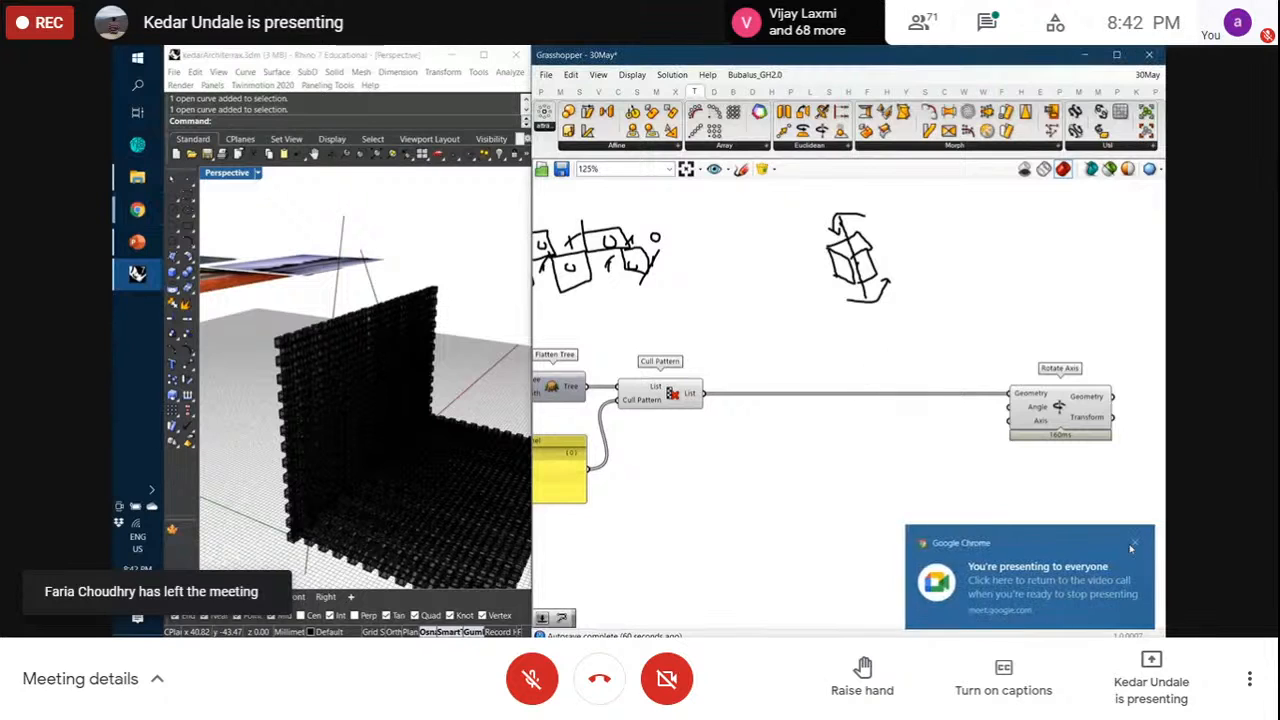
Add an Area component fed by Cull Pattern's culled block list
{"action": "left_click", "coordinate": [1134, 546]}
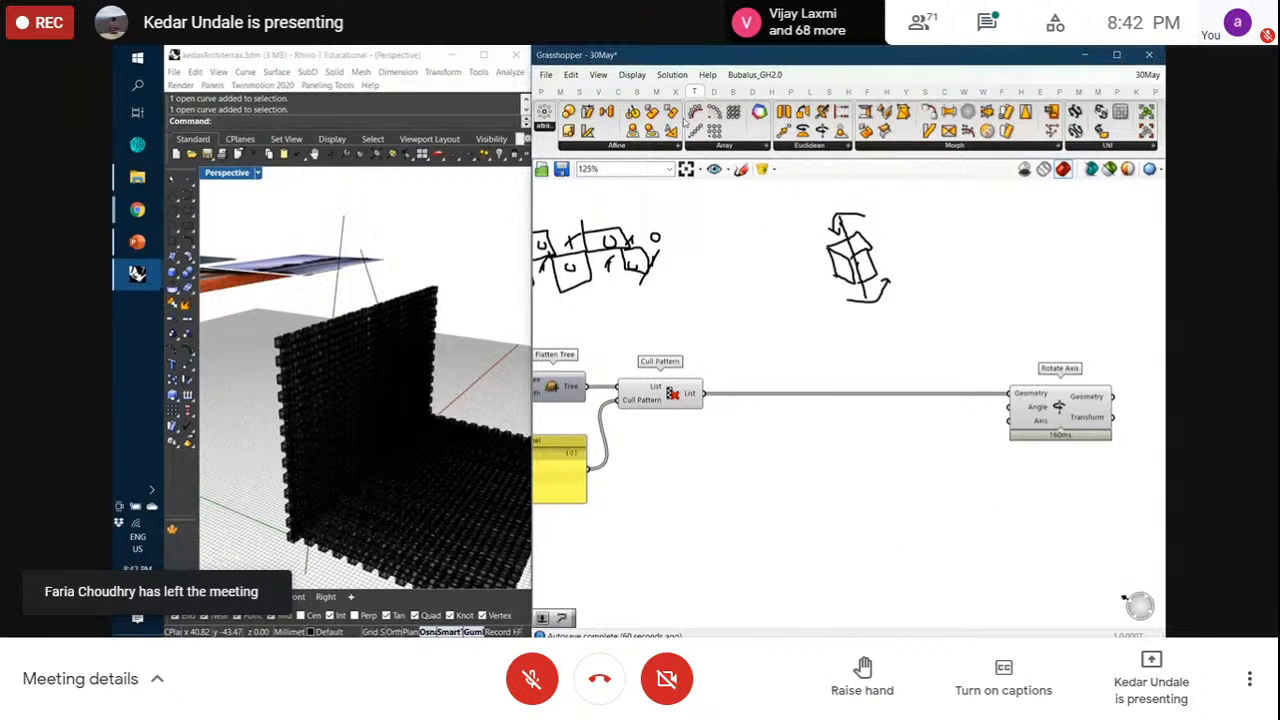
{"action": "double_click", "coordinate": [794, 347]}
{"action": "type", "text": "area"}
{"action": "left_click", "coordinate": [762, 332]}
{"action": "left_click_drag", "start_coordinate": [704, 396], "coordinate": [768, 331]}
Add a Move component fed by the block centroids and place it beside Area
{"action": "left_click", "coordinate": [879, 339]}
{"action": "double_click", "coordinate": [880, 339]}
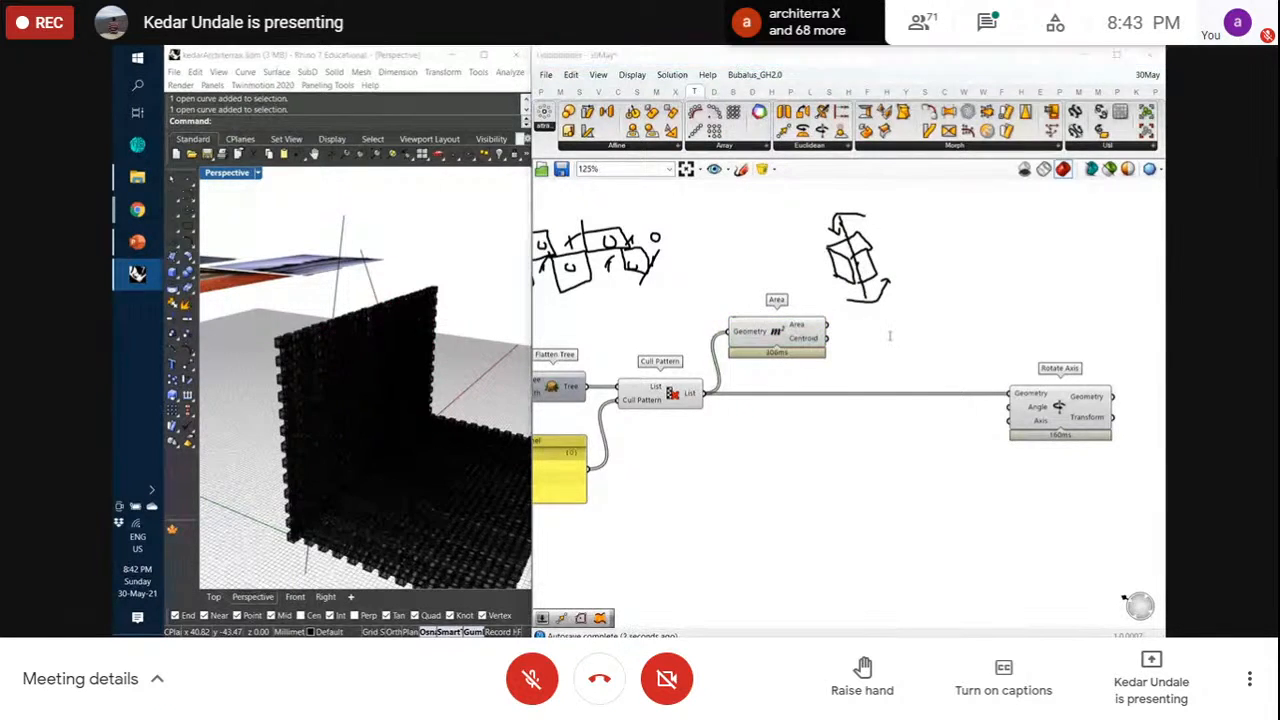
{"action": "type", "text": "move"}
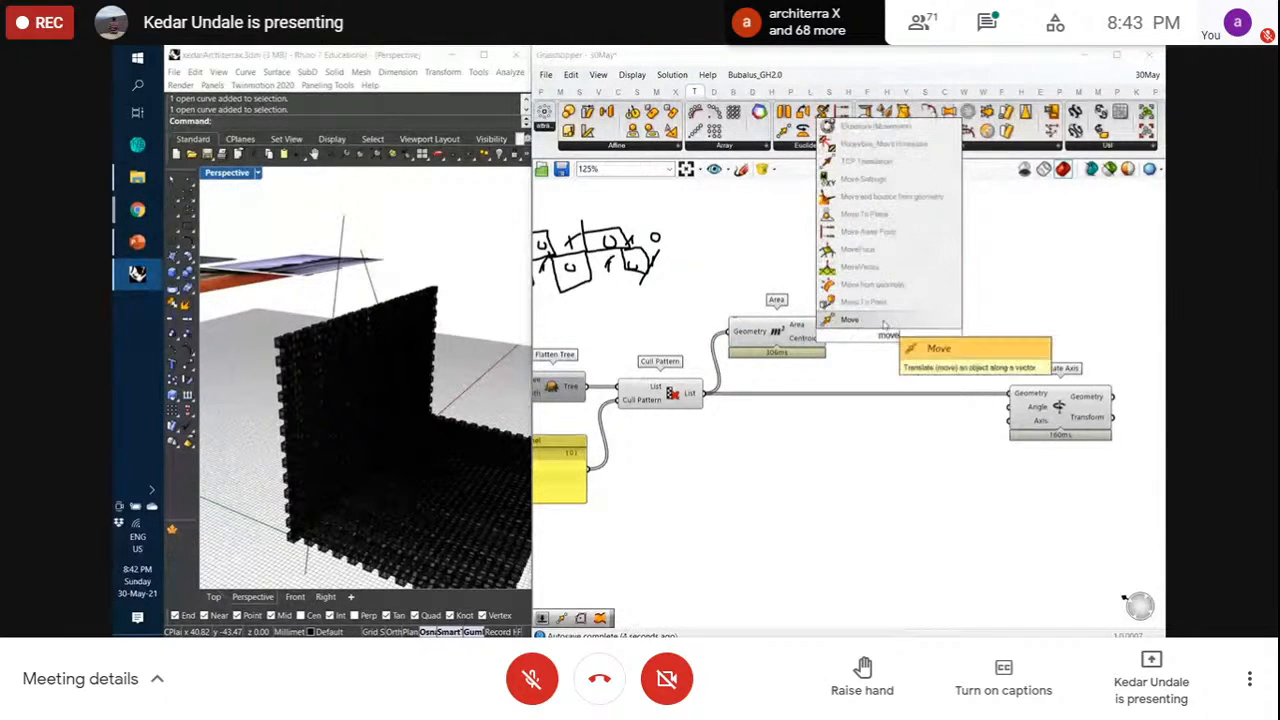
{"action": "left_click", "coordinate": [885, 322]}
{"action": "scroll", "coordinate": [878, 340], "scroll_direction": "up", "scroll_amount": 2}
{"action": "left_click_drag", "start_coordinate": [817, 338], "coordinate": [862, 339]}
{"action": "scroll", "coordinate": [887, 343], "scroll_direction": "down", "scroll_amount": 2}
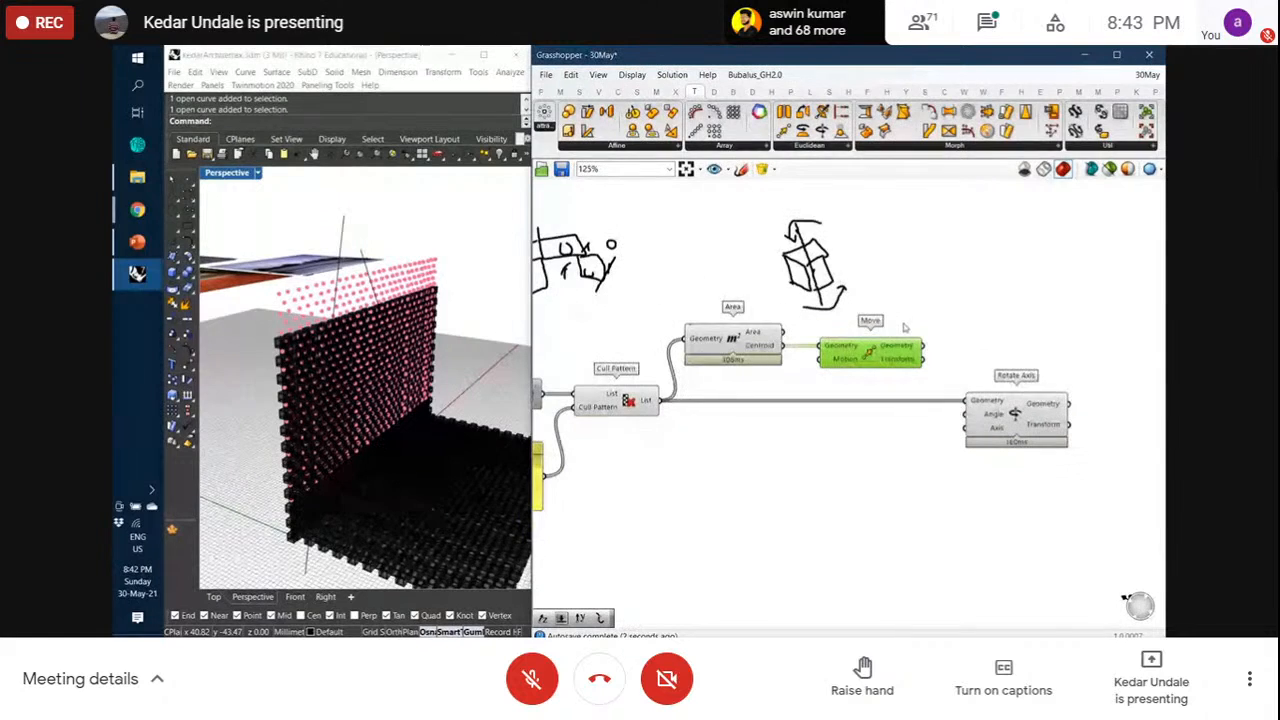
{"action": "left_click", "coordinate": [845, 292]}
{"action": "key", "text": "Delete"}
{"action": "left_click_drag", "start_coordinate": [864, 348], "coordinate": [843, 294]}
Add a Line from the moved points to the centroids, wired into Rotate Axis' Axis
{"action": "double_click", "coordinate": [966, 345]}
{"action": "type", "text": "line"}
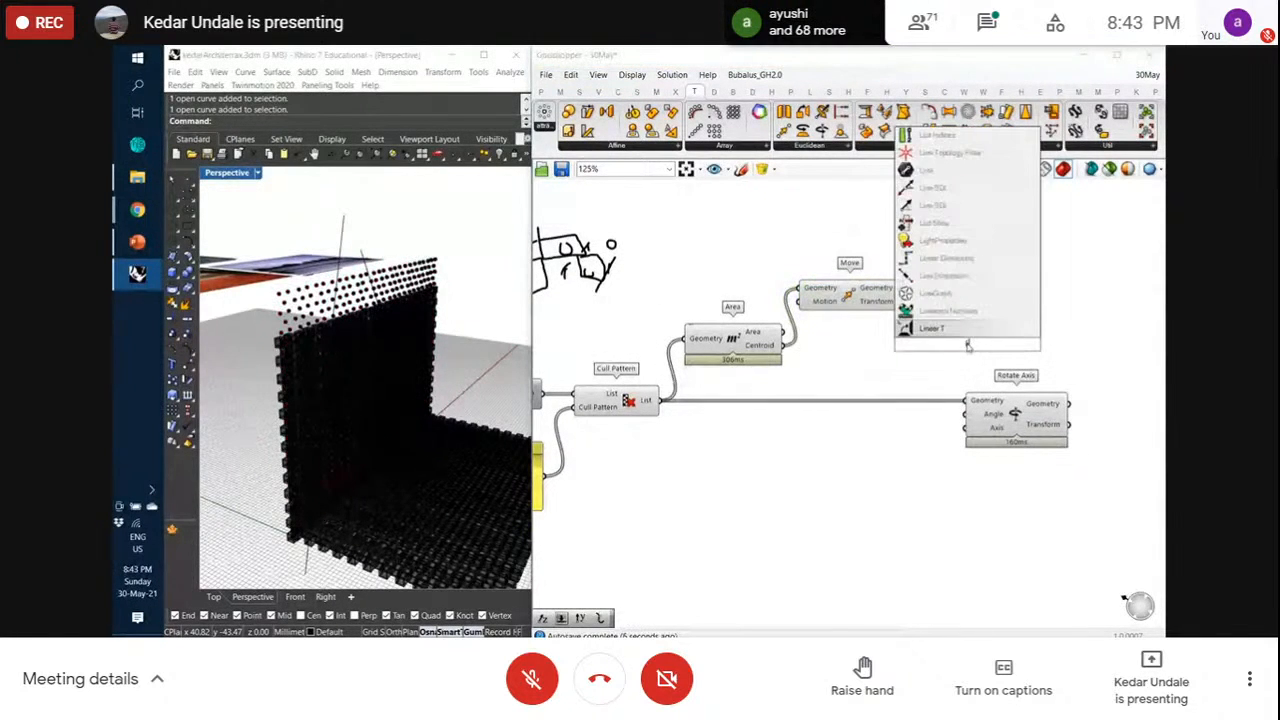
{"action": "type", "text": "nb"}
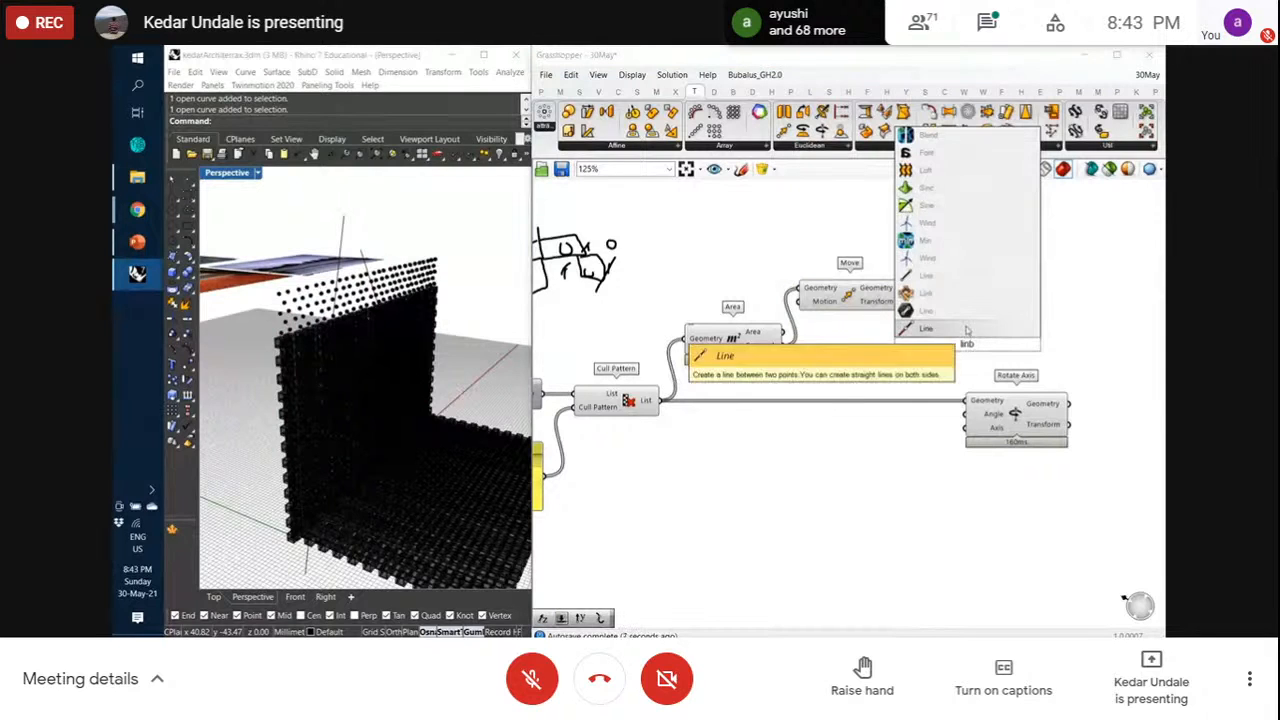
{"action": "left_click", "coordinate": [950, 328]}
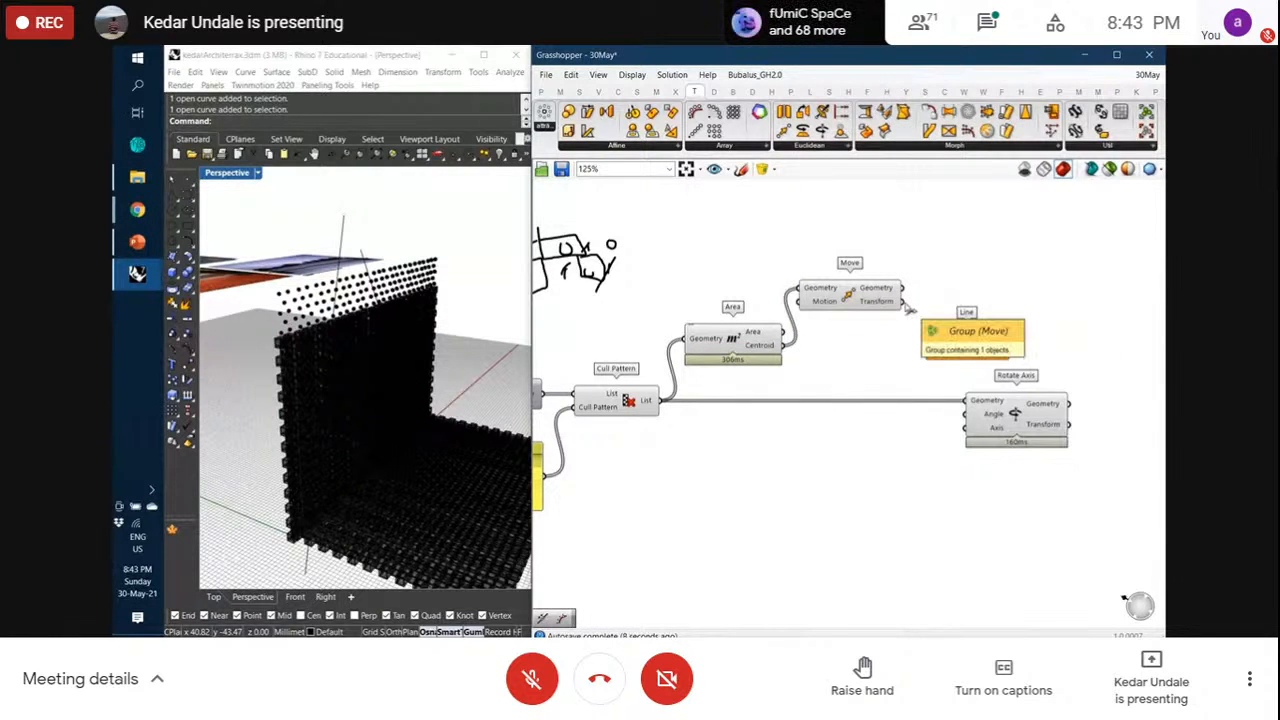
{"action": "mouse_move", "coordinate": [922, 333]}
{"action": "left_mouse_down"}
{"action": "mouse_move", "coordinate": [903, 301]}
{"action": "mouse_move", "coordinate": [902, 344]}
{"action": "left_mouse_up"}
{"action": "left_click_drag", "start_coordinate": [903, 288], "coordinate": [786, 345]}
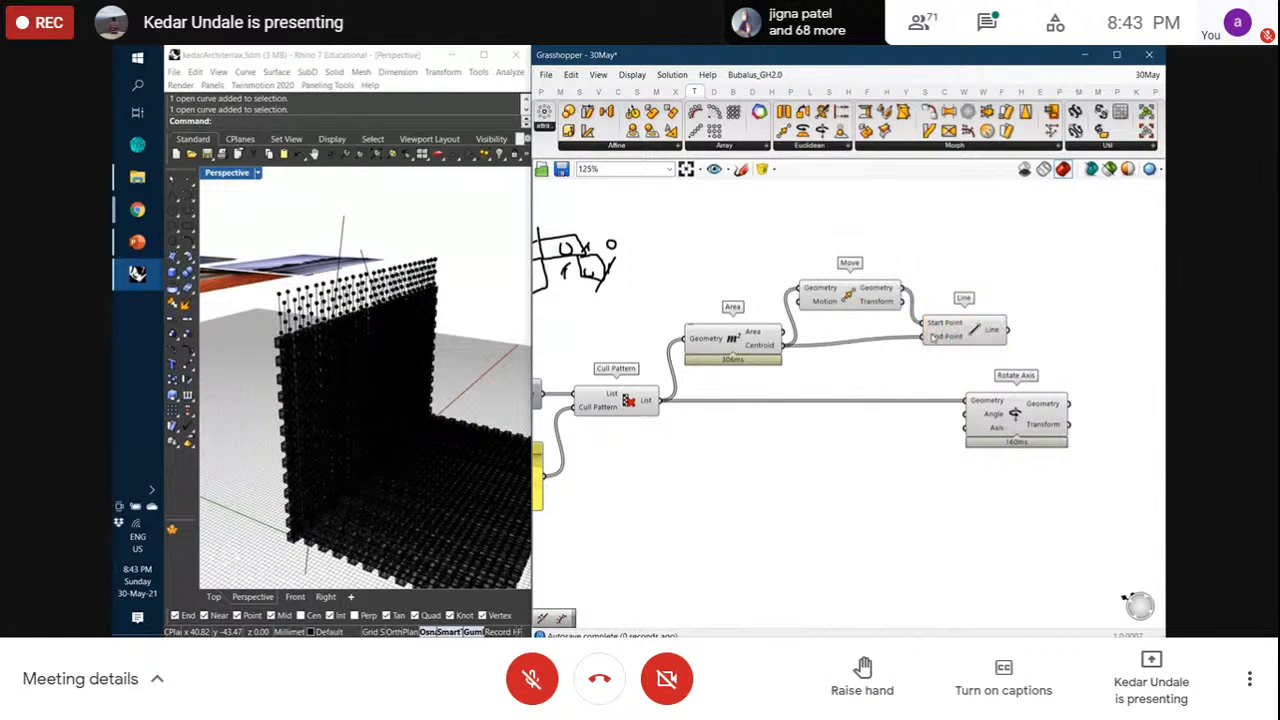
{"action": "left_click_drag", "start_coordinate": [971, 332], "coordinate": [963, 341]}
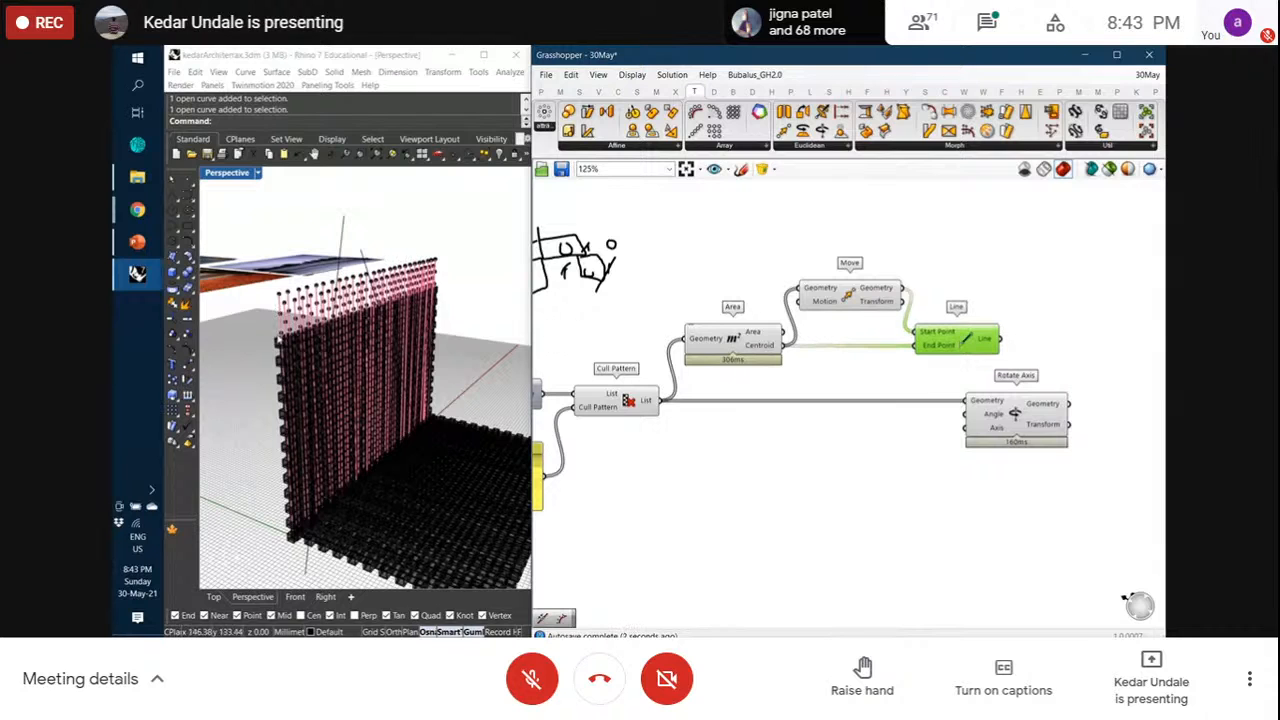
{"action": "left_click_drag", "start_coordinate": [1005, 403], "coordinate": [1054, 403]}
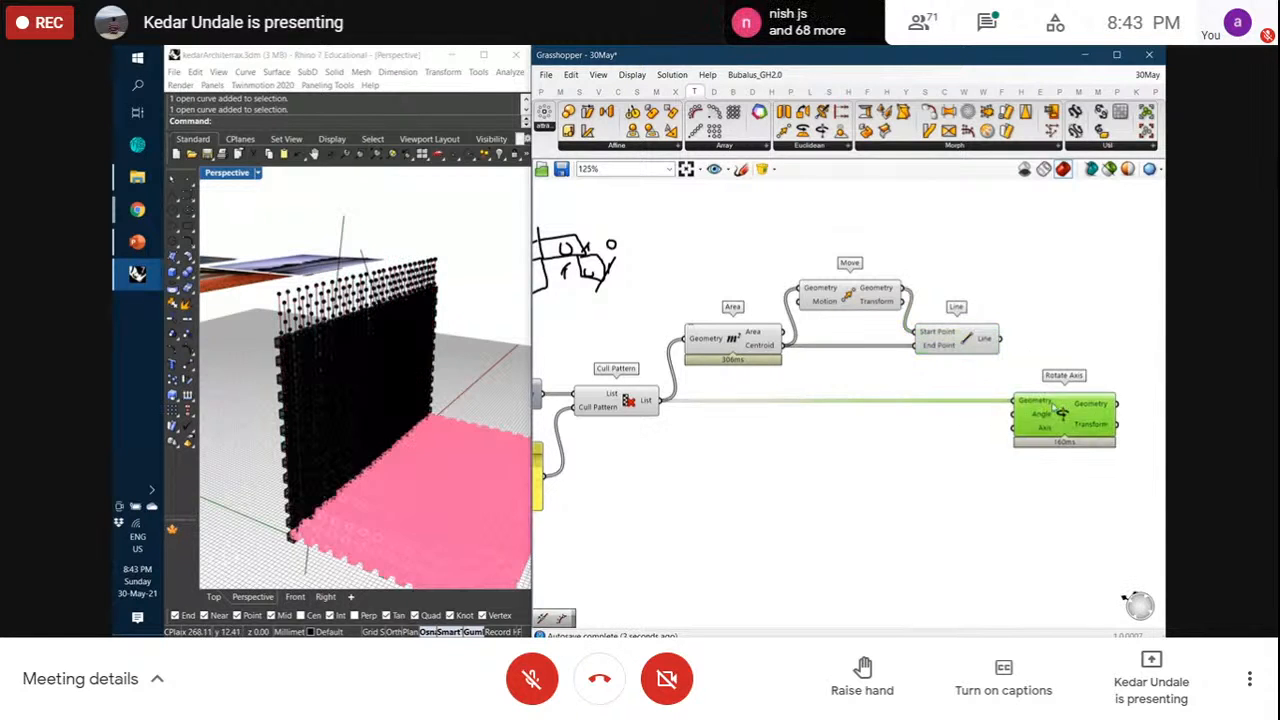
{"action": "left_click_drag", "start_coordinate": [1000, 338], "coordinate": [591, 277]}
Set Rotate Axis' angle input to use degrees
{"action": "middle_click", "coordinate": [731, 347]}
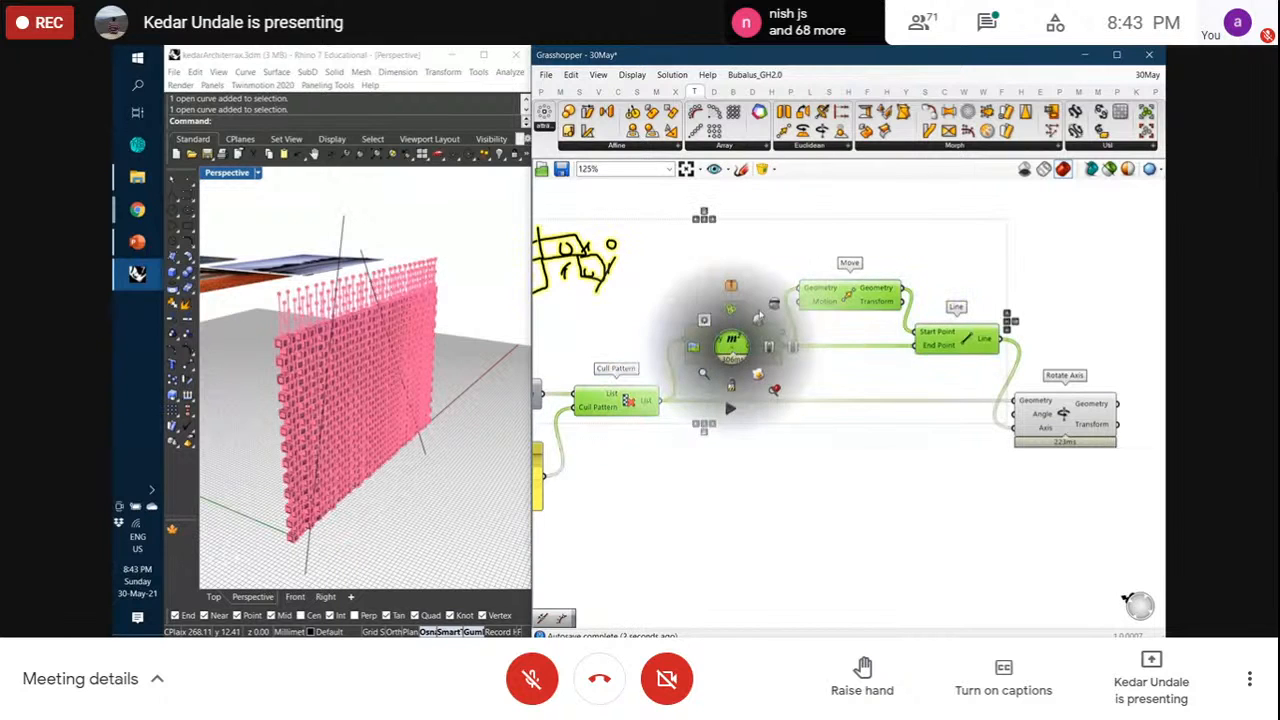
{"action": "left_click", "coordinate": [673, 438]}
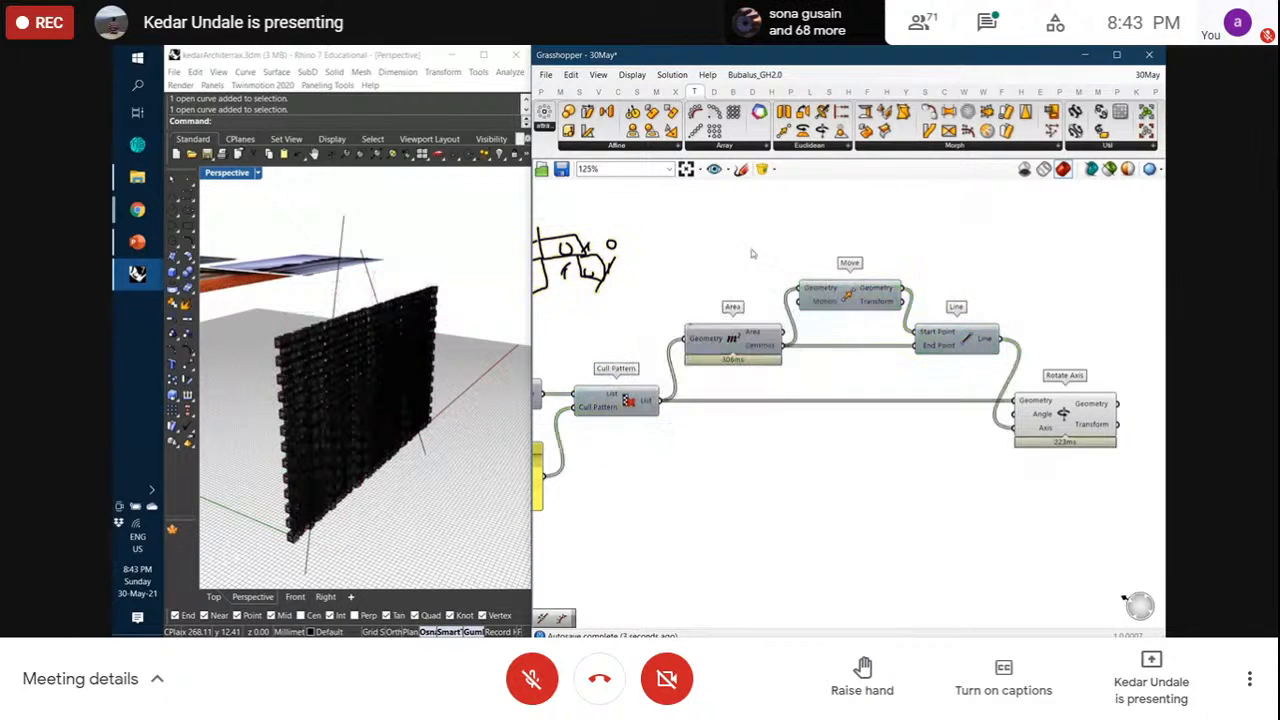
{"action": "right_click", "coordinate": [1043, 421]}
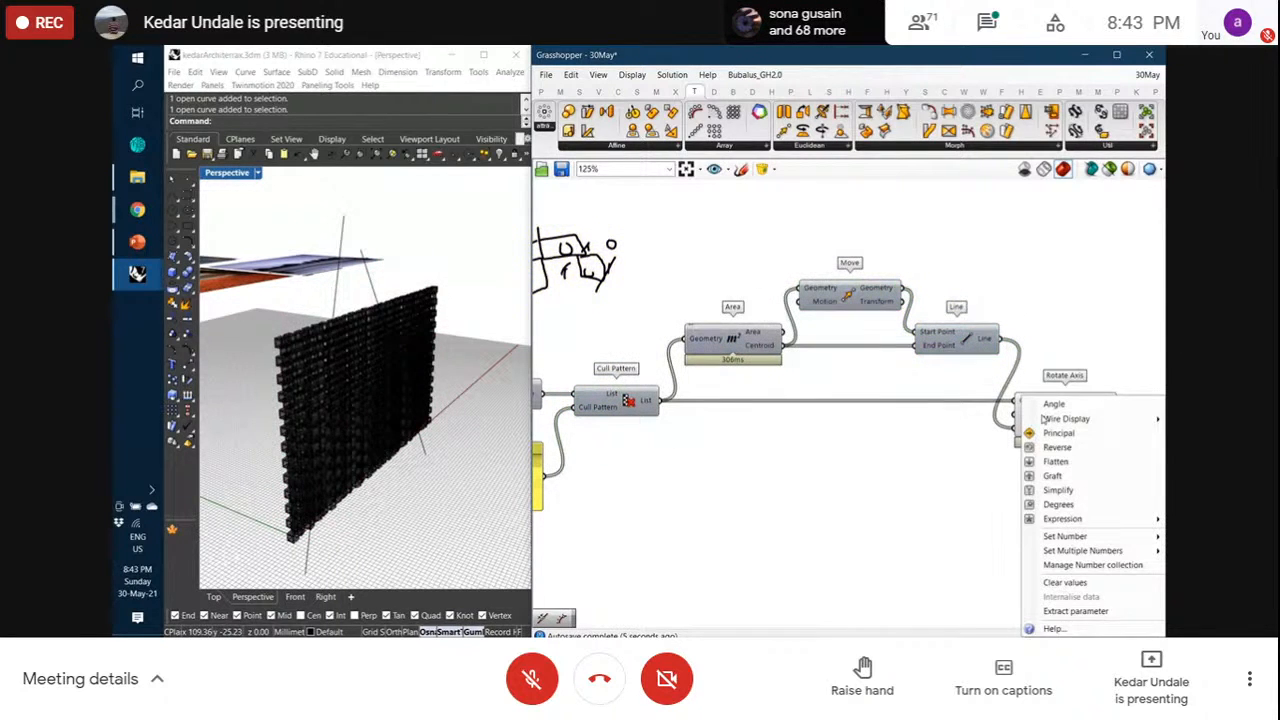
{"action": "left_click", "coordinate": [1057, 505]}
{"action": "left_click_drag", "start_coordinate": [1054, 426], "coordinate": [1099, 426]}
{"action": "left_click", "coordinate": [1066, 477]}
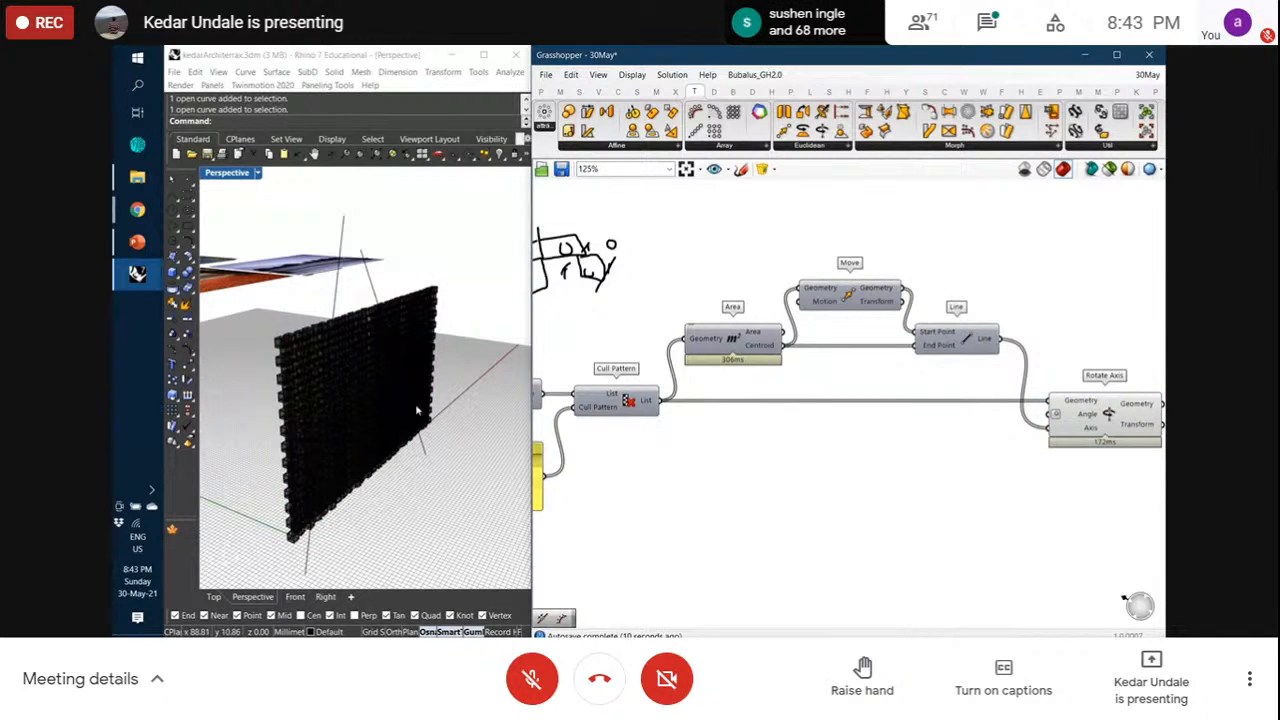
{"action": "mouse_move", "coordinate": [418, 400]}
{"action": "right_mouse_down"}
{"action": "mouse_move", "coordinate": [380, 404]}
{"action": "mouse_move", "coordinate": [411, 417]}
{"action": "right_mouse_up"}
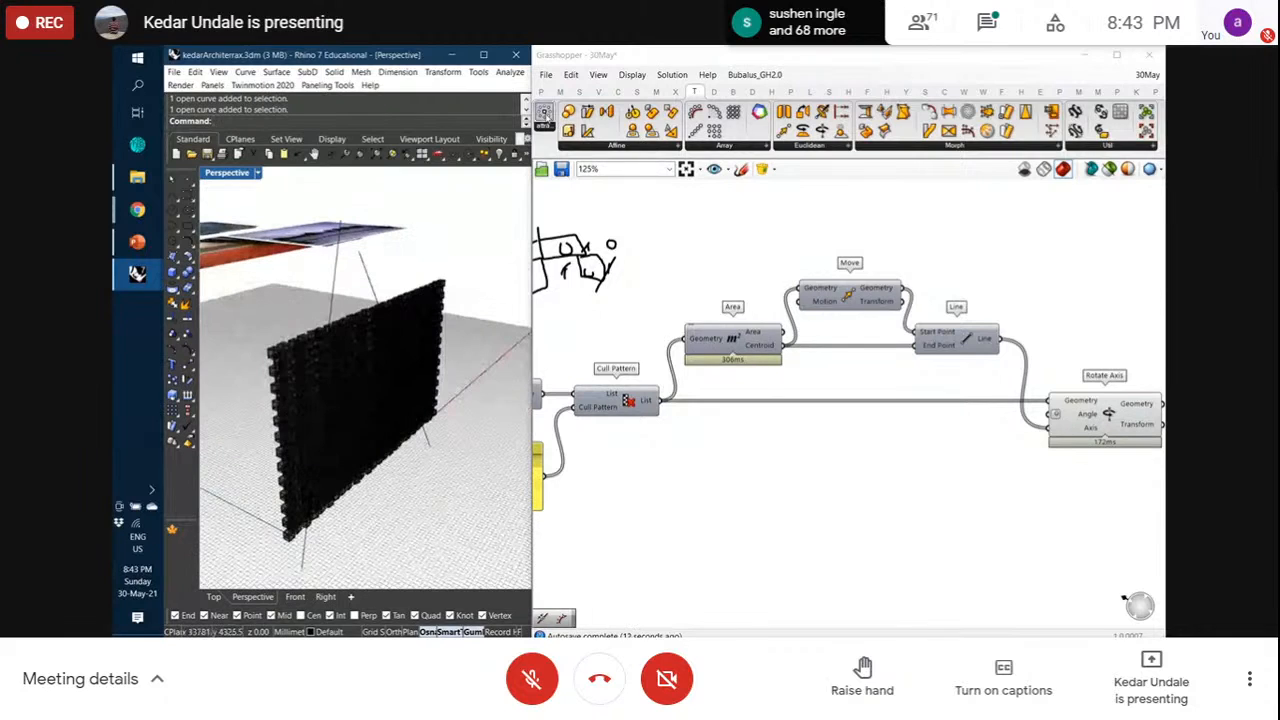
Add a Curve parameter referencing the slanted lines across the wall, placed below Cull Pattern
{"action": "left_click", "coordinate": [542, 92]}
{"action": "left_click_drag", "start_coordinate": [580, 115], "coordinate": [672, 460]}
{"action": "right_click", "coordinate": [672, 460]}
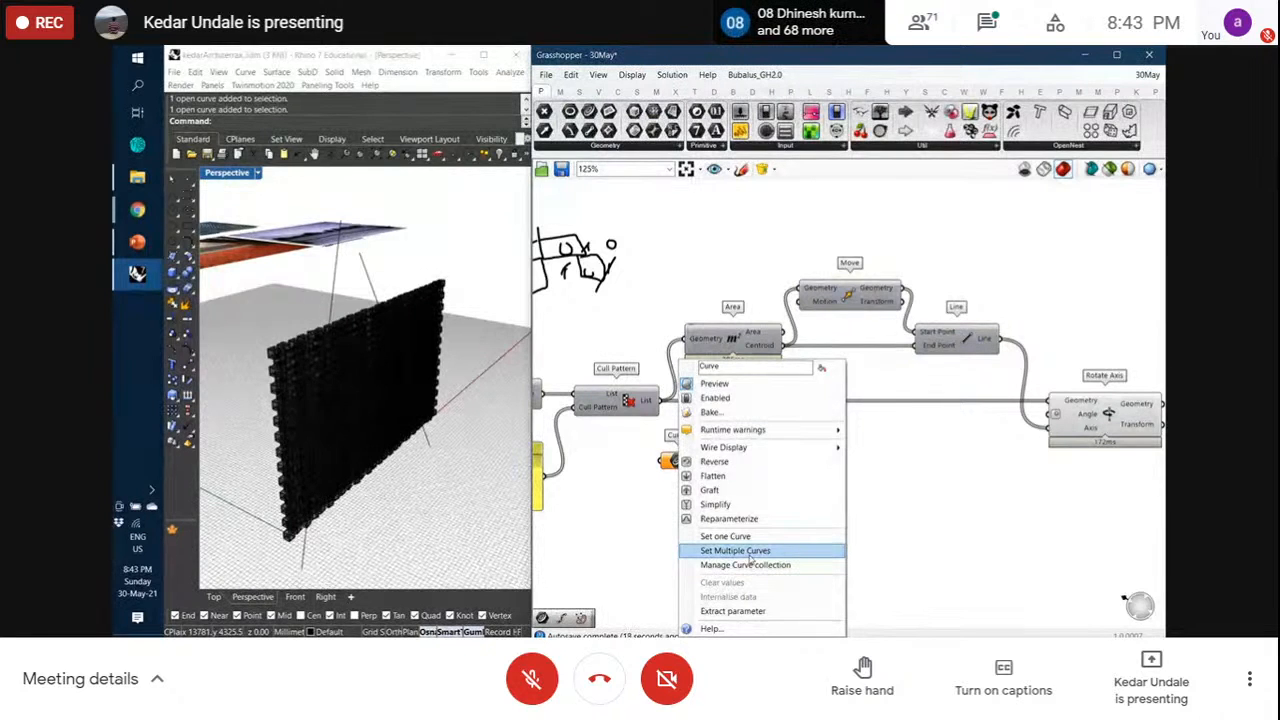
{"action": "left_click", "coordinate": [749, 556]}
{"action": "left_click_drag", "start_coordinate": [392, 280], "coordinate": [336, 267]}
{"action": "key", "text": "Return"}
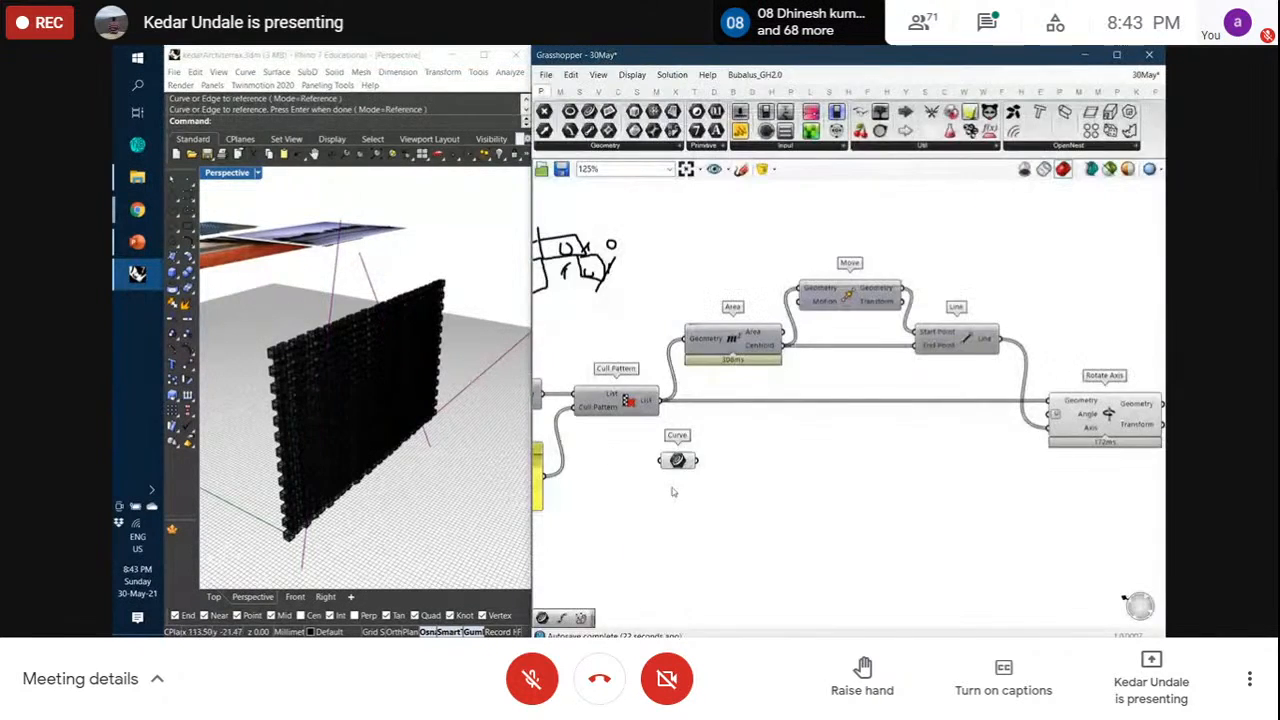
{"action": "left_click_drag", "start_coordinate": [678, 462], "coordinate": [635, 514]}
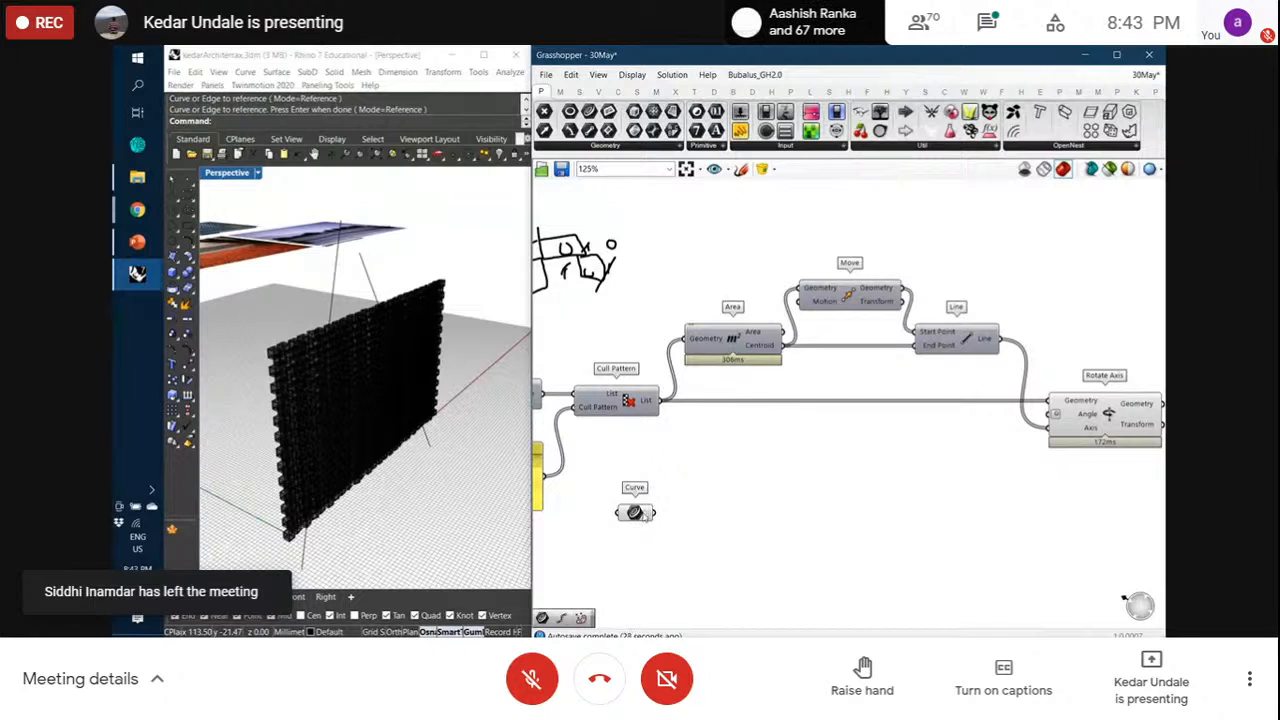
{"action": "left_click_drag", "start_coordinate": [636, 513], "coordinate": [679, 491]}
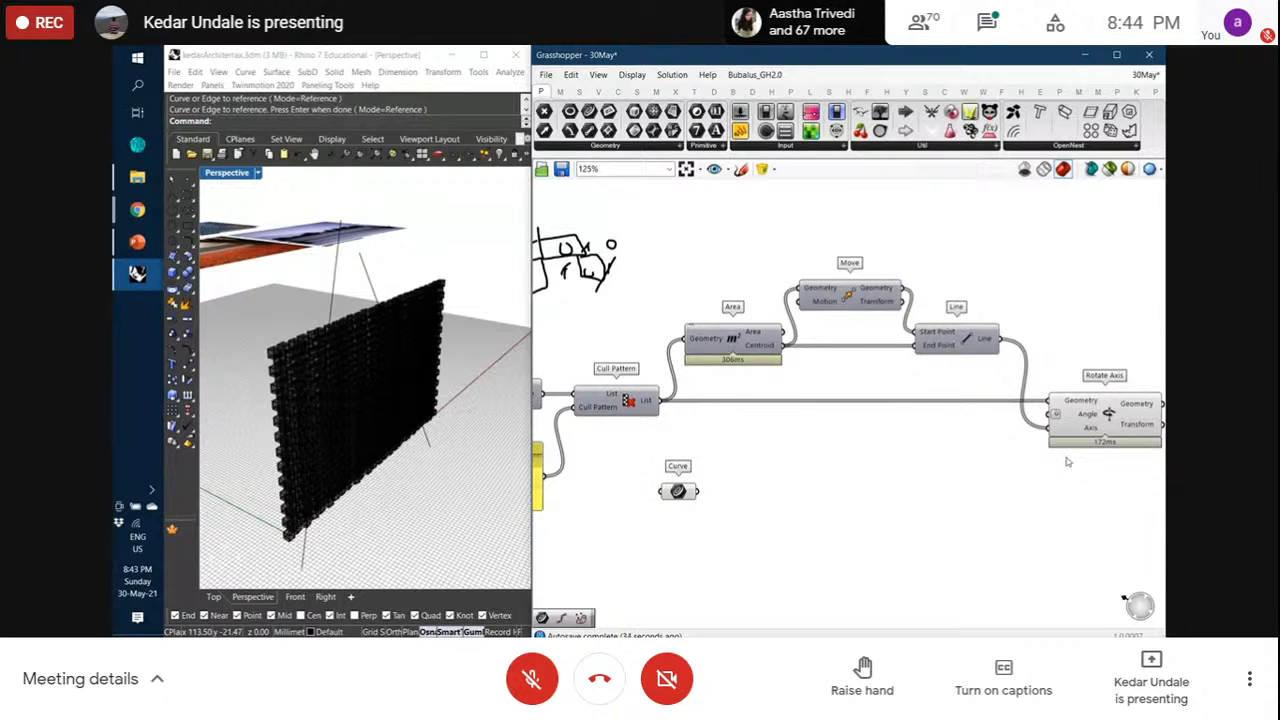
{"action": "left_click_drag", "start_coordinate": [679, 492], "coordinate": [704, 495]}
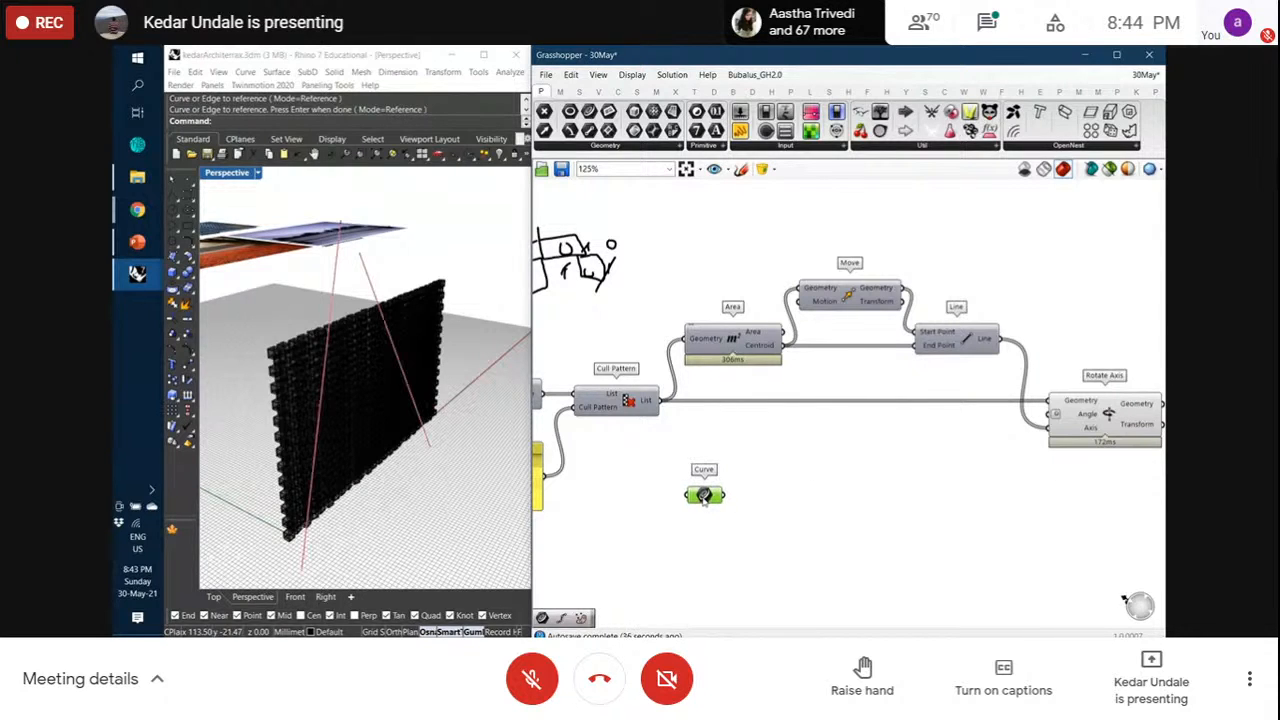
Add a Pull Point component fed by the block centroids and the reference curves
{"action": "double_click", "coordinate": [831, 469]}
{"action": "type", "text": "pull"}
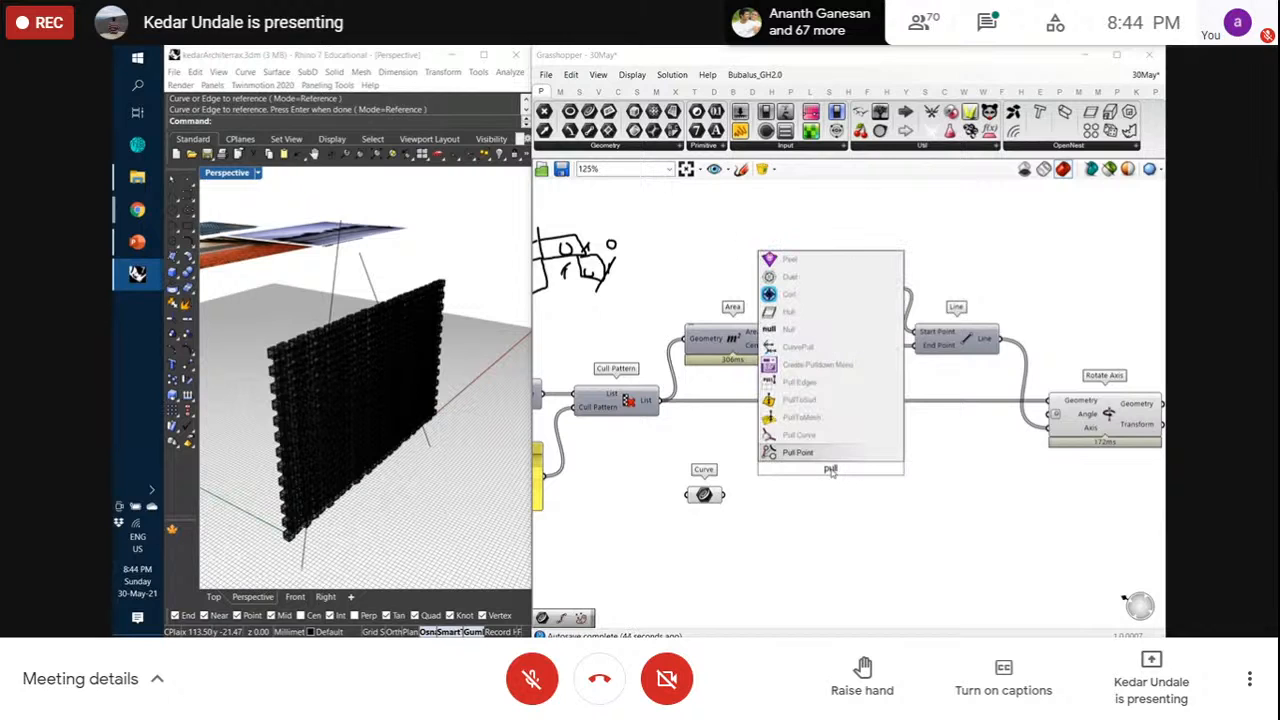
{"action": "left_click", "coordinate": [798, 452]}
{"action": "left_click_drag", "start_coordinate": [785, 345], "coordinate": [776, 461]}
{"action": "left_click_drag", "start_coordinate": [724, 494], "coordinate": [803, 487]}
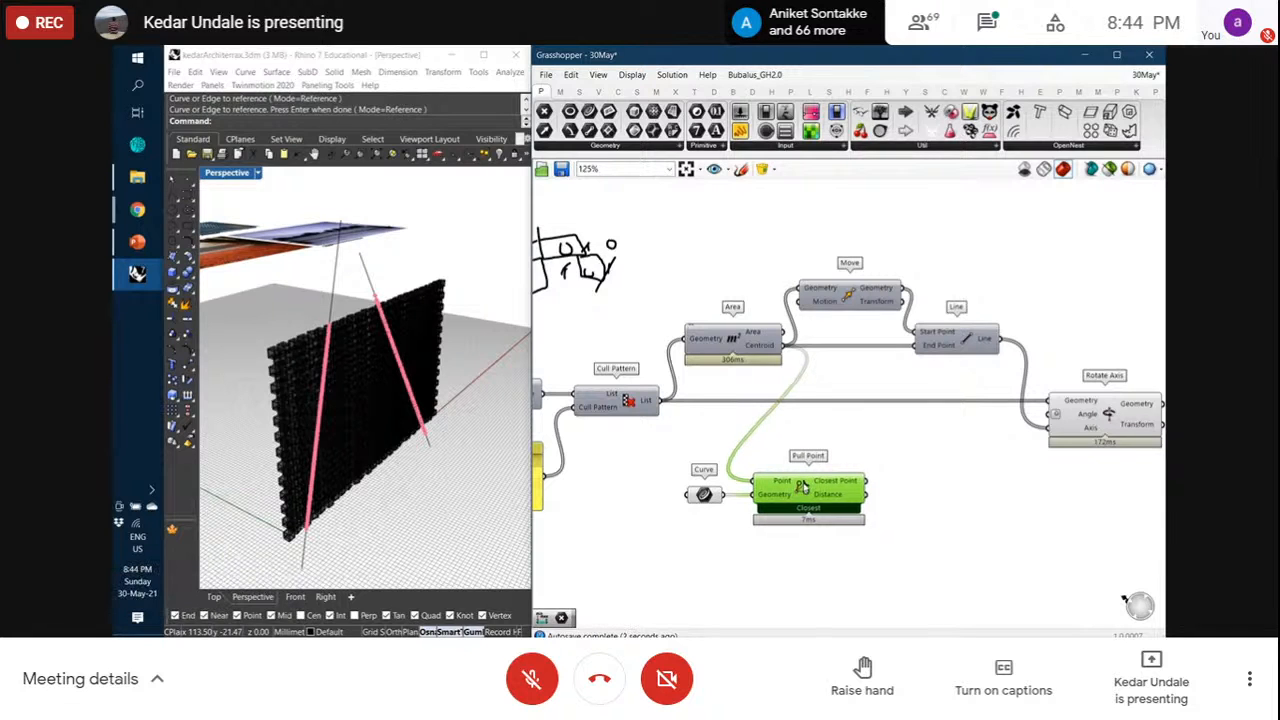
Shift Rotate Axis right and connect Pull Point's distances to its Angle input
{"action": "scroll", "coordinate": [806, 488], "scroll_direction": "down", "scroll_amount": 3}
{"action": "scroll", "coordinate": [970, 460], "scroll_direction": "up", "scroll_amount": 2}
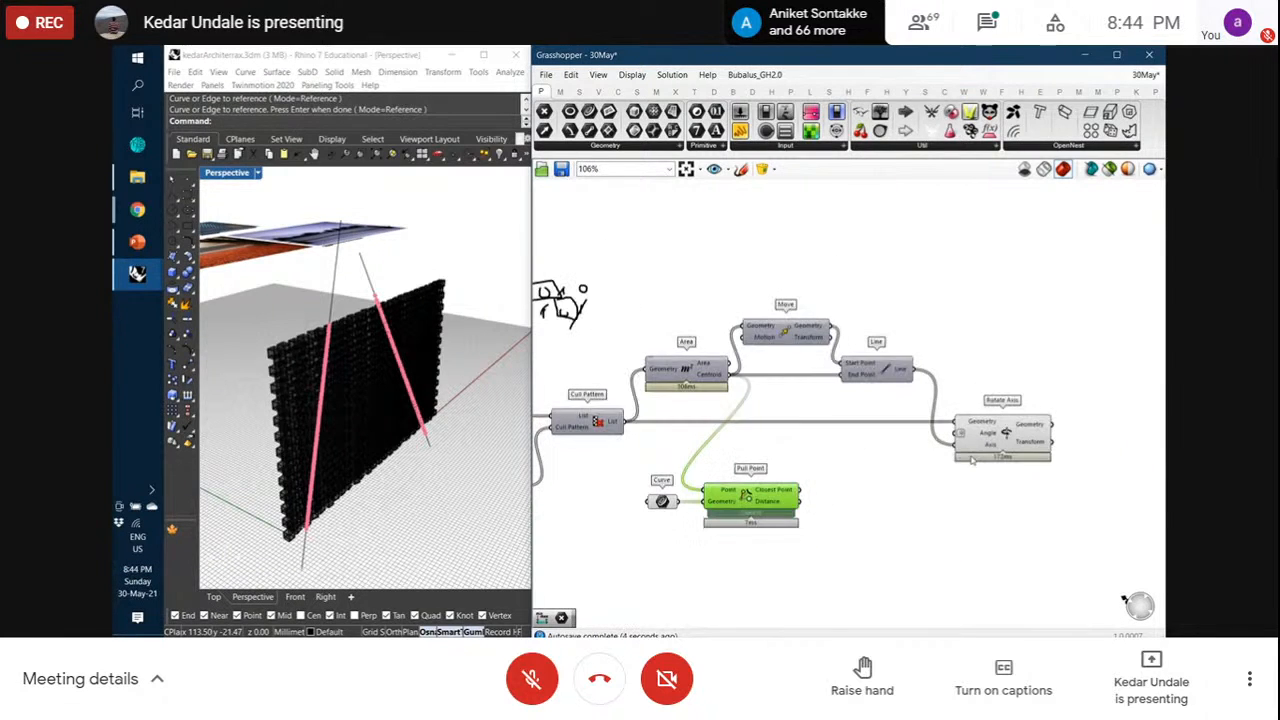
{"action": "left_click_drag", "start_coordinate": [1007, 433], "coordinate": [1090, 432]}
{"action": "left_click", "coordinate": [1030, 375]}
{"action": "scroll", "coordinate": [936, 344], "scroll_direction": "down", "scroll_amount": 2}
{"action": "scroll", "coordinate": [837, 440], "scroll_direction": "up", "scroll_amount": 3}
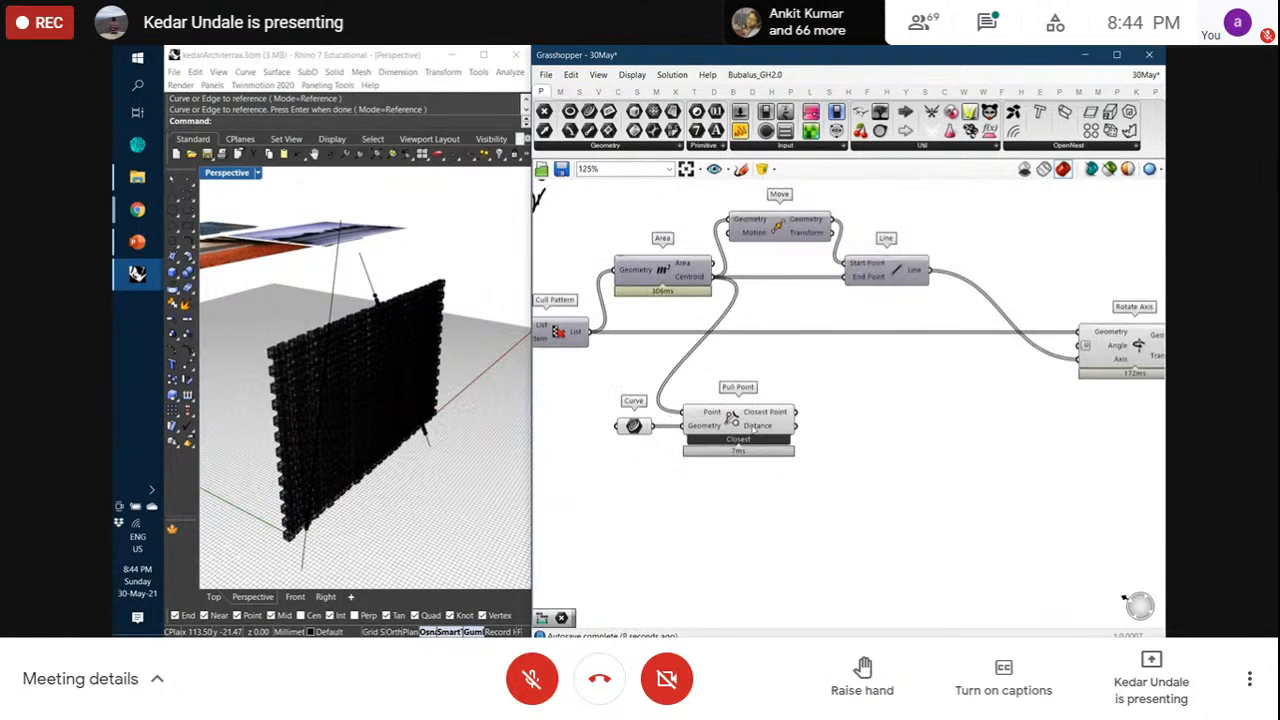
{"action": "mouse_move", "coordinate": [758, 426]}
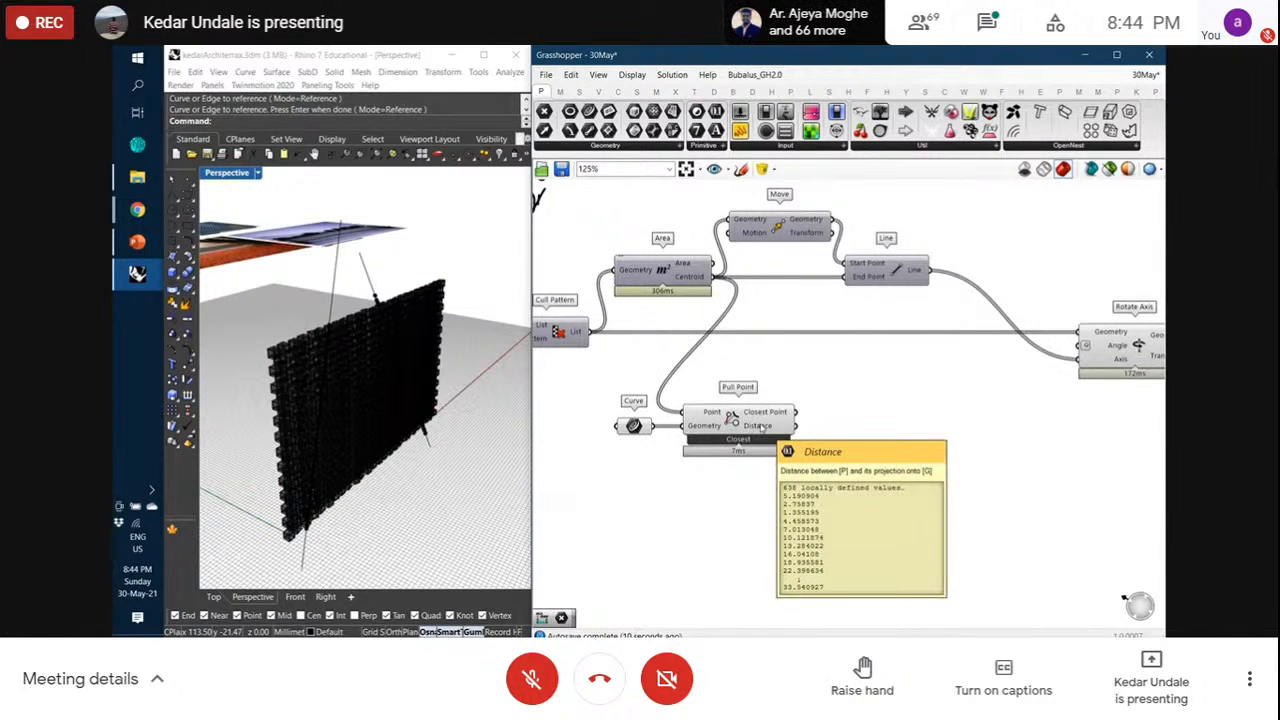
{"action": "left_click_drag", "start_coordinate": [797, 426], "coordinate": [1113, 358]}
Inspect the rotated wall in Rhino and reconnect the distances to the rotation angle
{"action": "scroll", "coordinate": [366, 432], "scroll_direction": "up", "scroll_amount": 3}
{"action": "scroll", "coordinate": [366, 432], "scroll_direction": "up", "scroll_amount": 5}
{"action": "right_click_drag", "start_coordinate": [366, 432], "coordinate": [367, 374]}
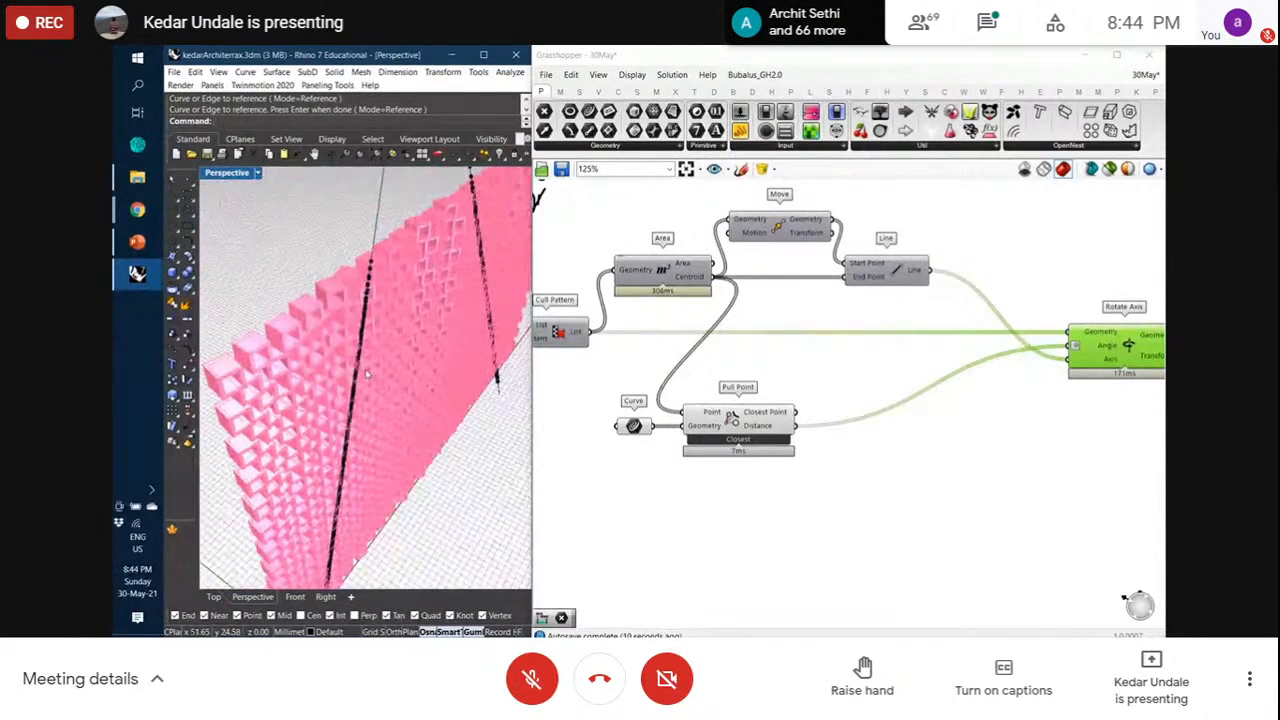
{"action": "left_click_drag", "start_coordinate": [797, 425], "coordinate": [1069, 346]}
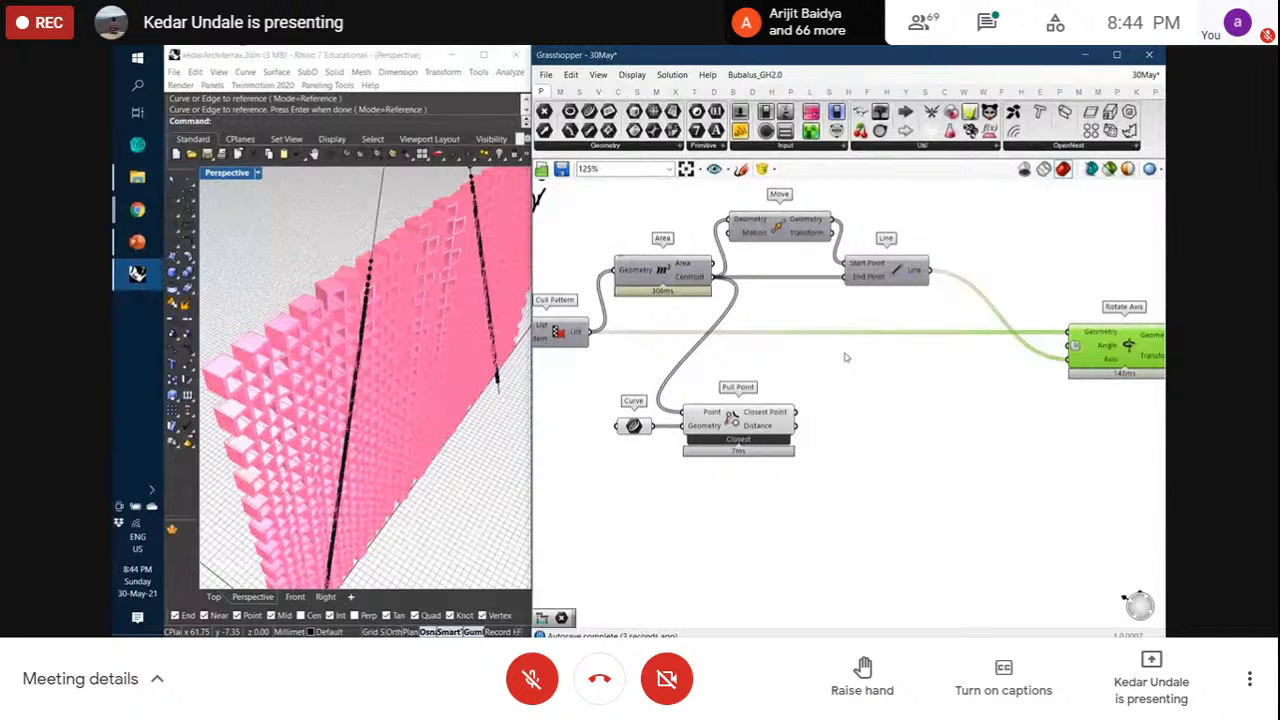
Add Bounds and Remap Numbers components from Maths beside Pull Point
{"action": "left_click", "coordinate": [560, 91]}
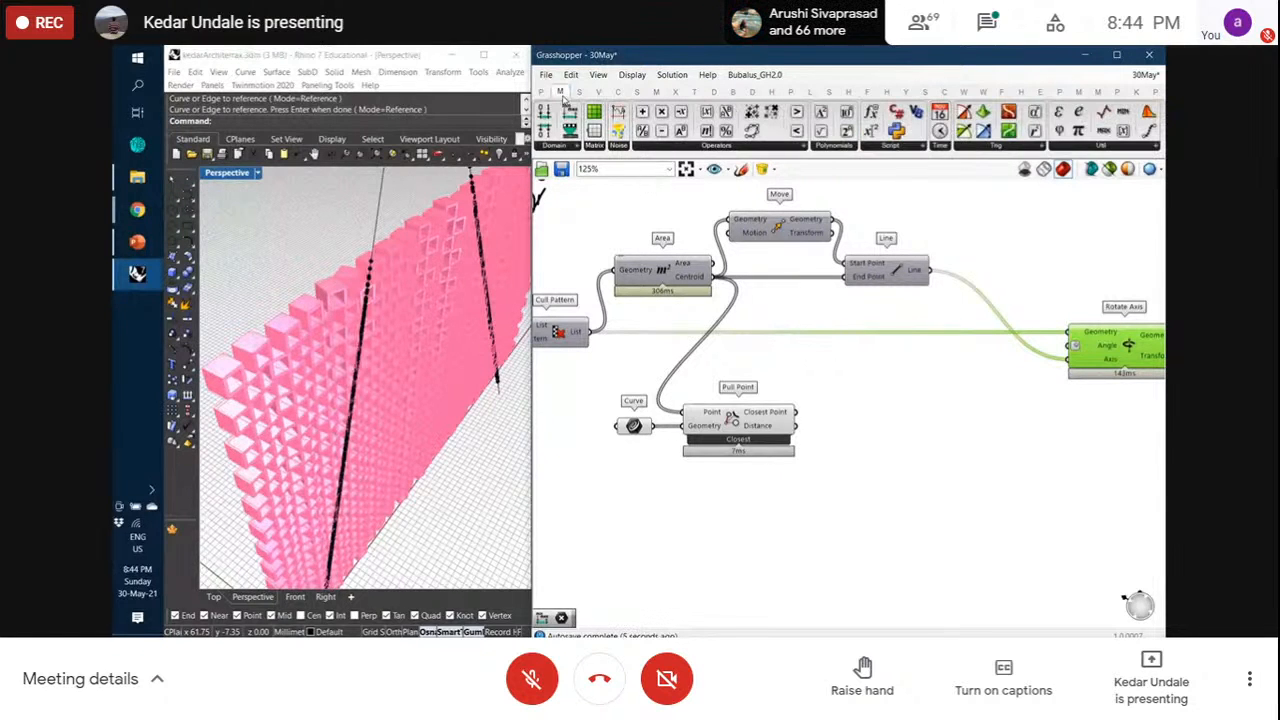
{"action": "left_click_drag", "start_coordinate": [865, 416], "coordinate": [818, 443]}
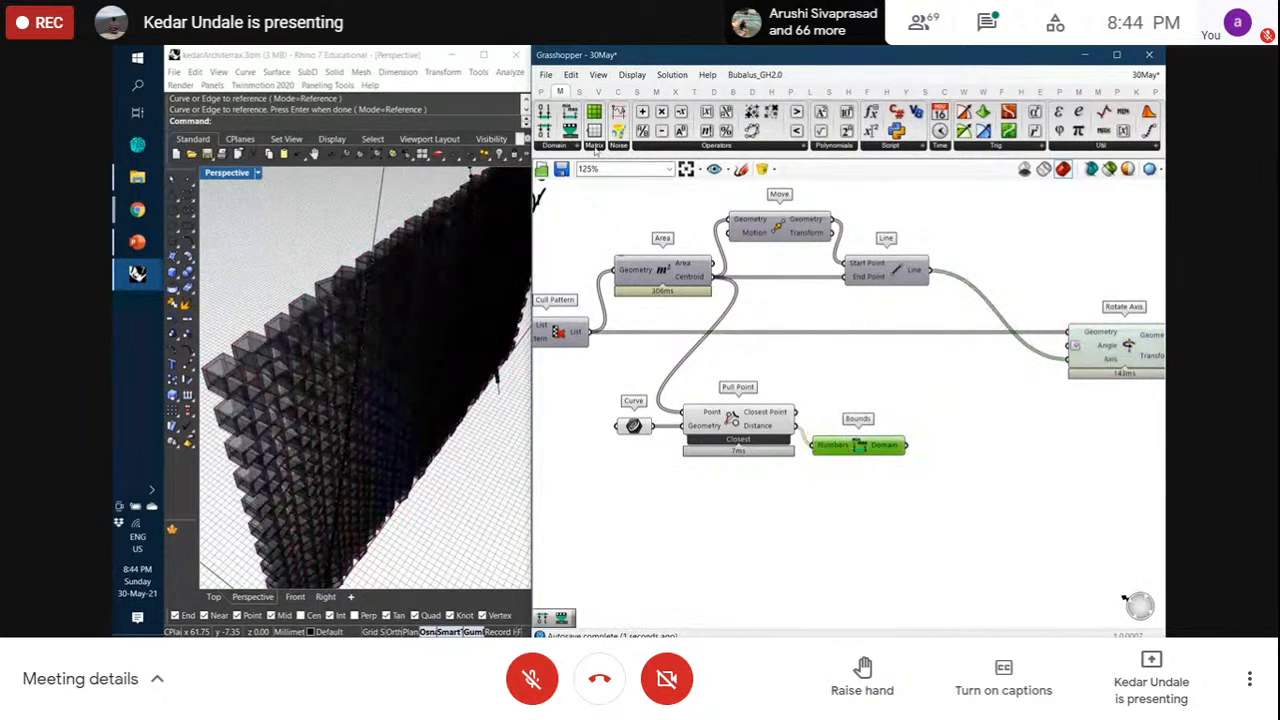
{"action": "left_click_drag", "start_coordinate": [594, 147], "coordinate": [797, 426]}
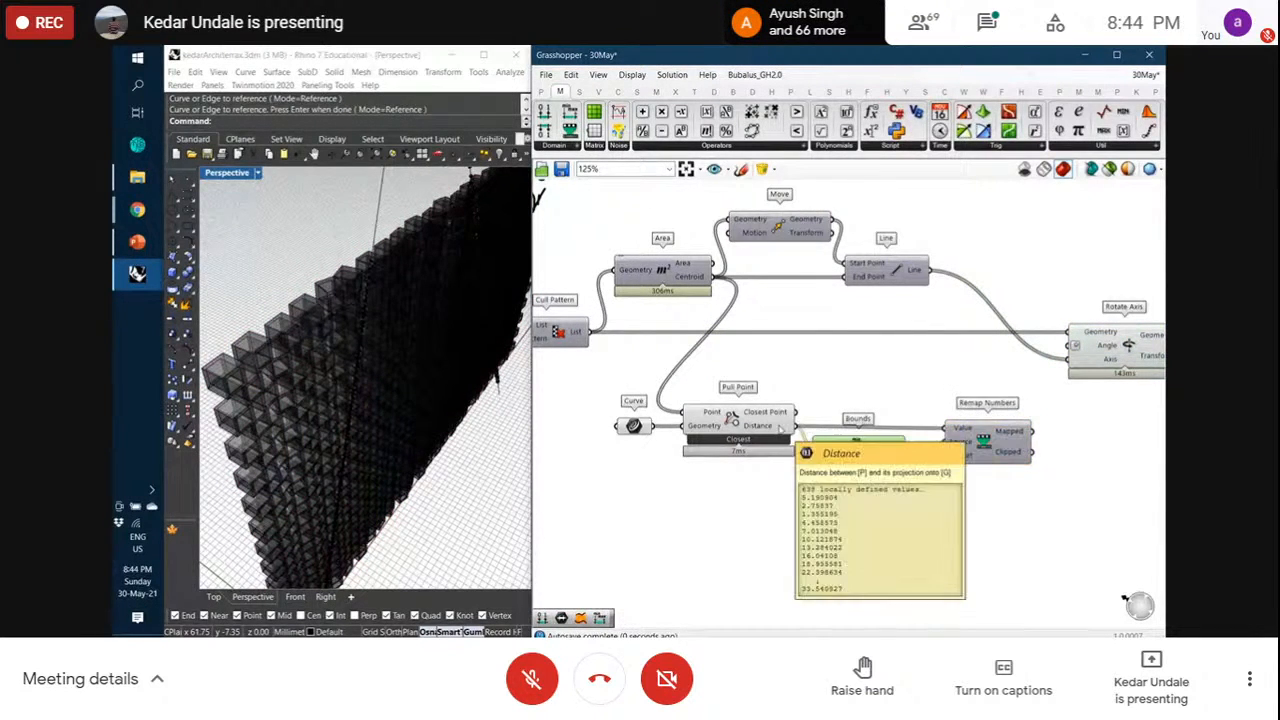
{"action": "mouse_move", "coordinate": [894, 449]}
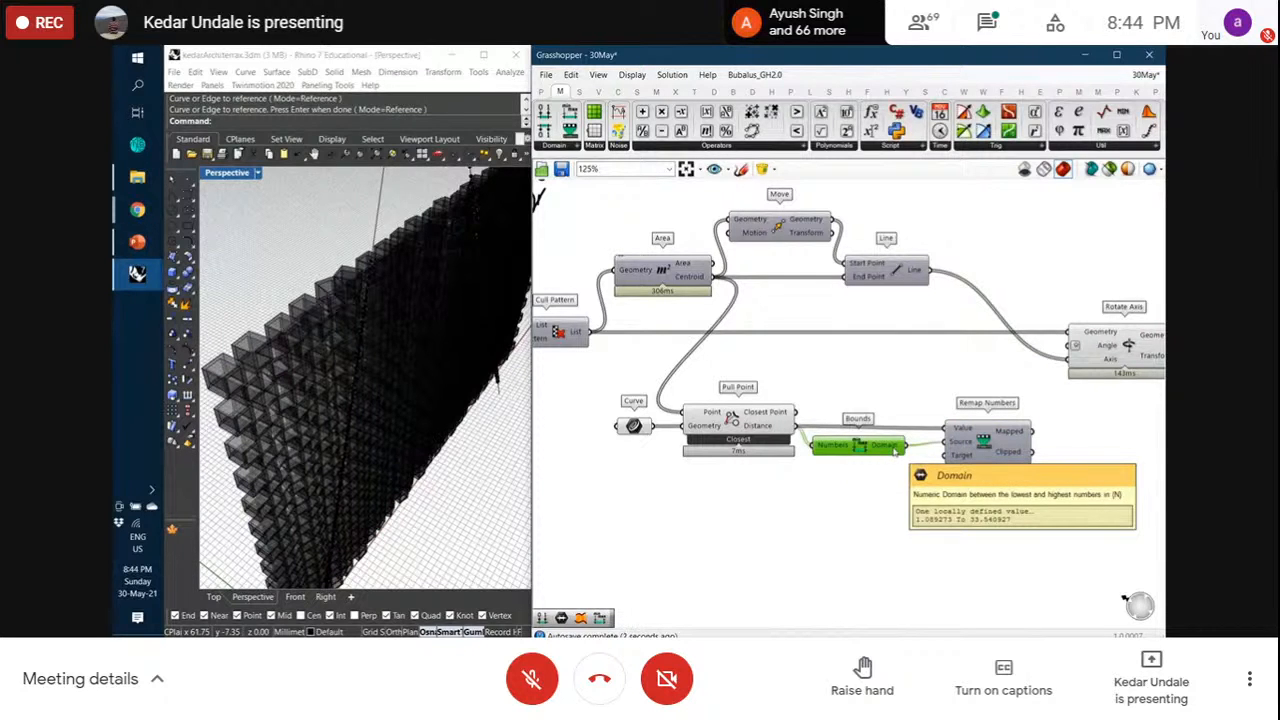
{"action": "left_click_drag", "start_coordinate": [980, 440], "coordinate": [963, 438]}
{"action": "left_click_drag", "start_coordinate": [884, 450], "coordinate": [941, 442]}
{"action": "left_click", "coordinate": [909, 517]}
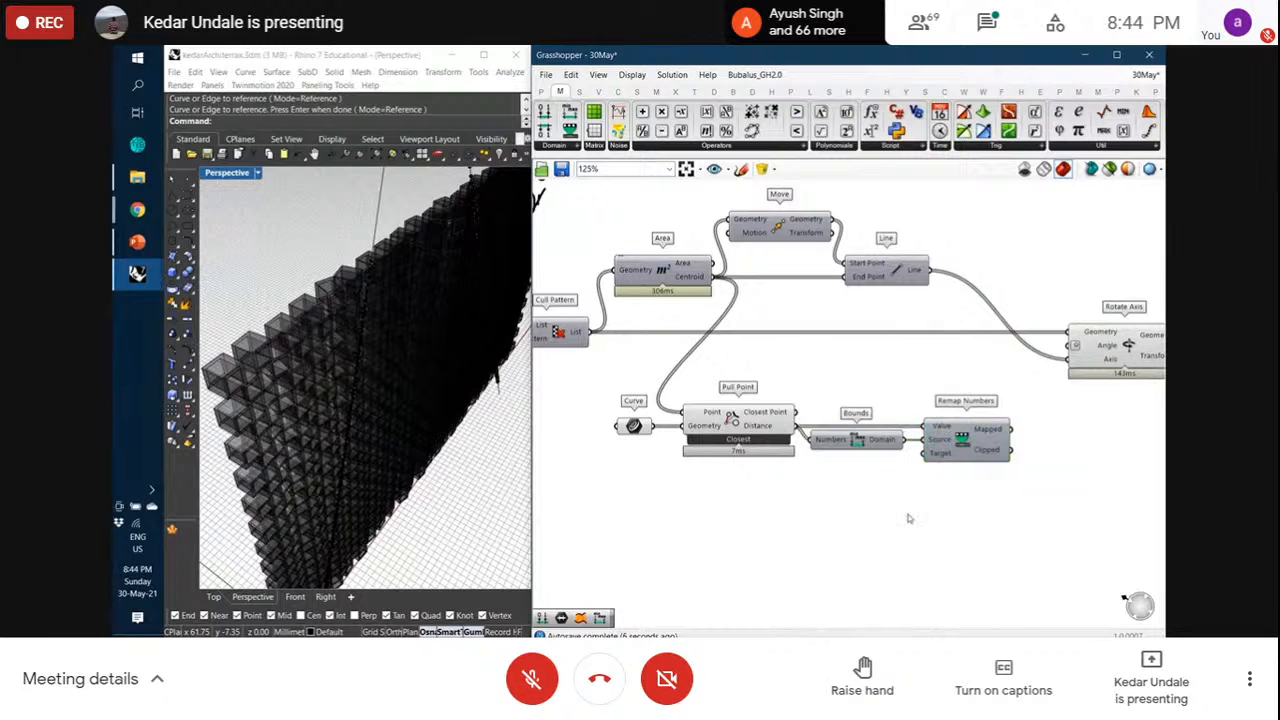
Add a Construct Domain component with a number slider set to 90 beside it
{"action": "left_click_drag", "start_coordinate": [543, 112], "coordinate": [903, 475]}
{"action": "left_click_drag", "start_coordinate": [839, 505], "coordinate": [870, 514]}
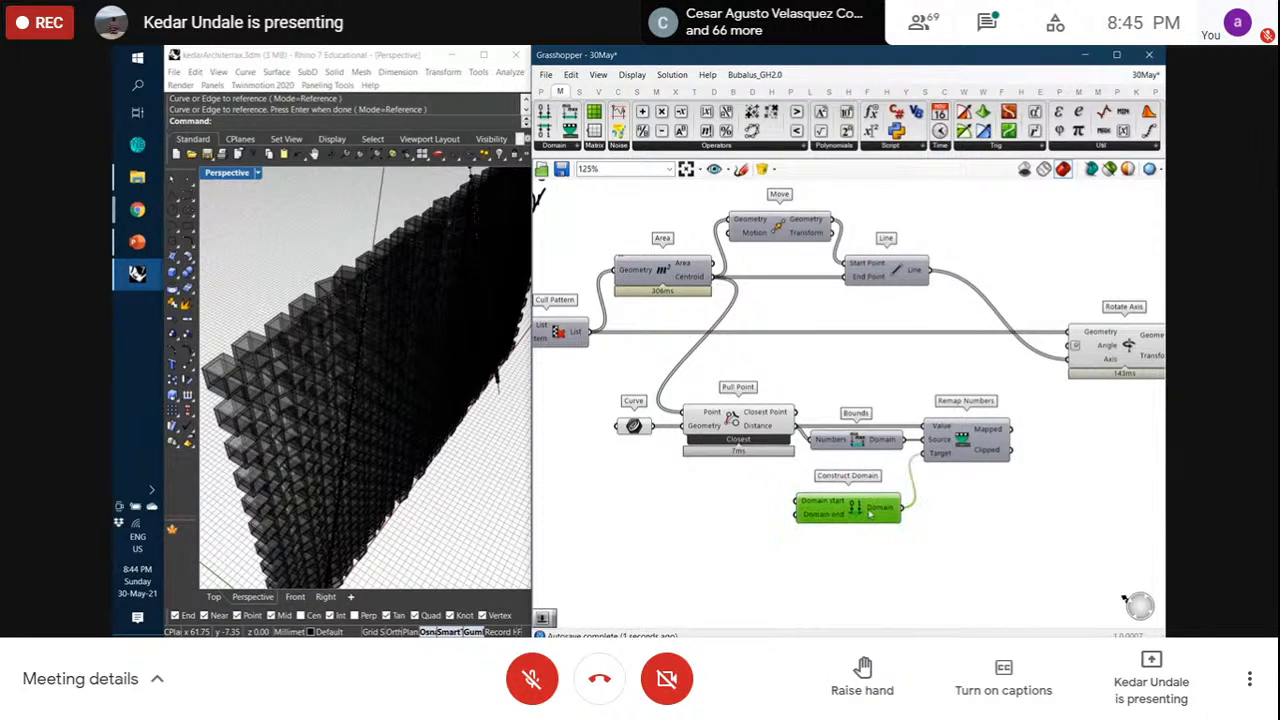
{"action": "double_click", "coordinate": [737, 514]}
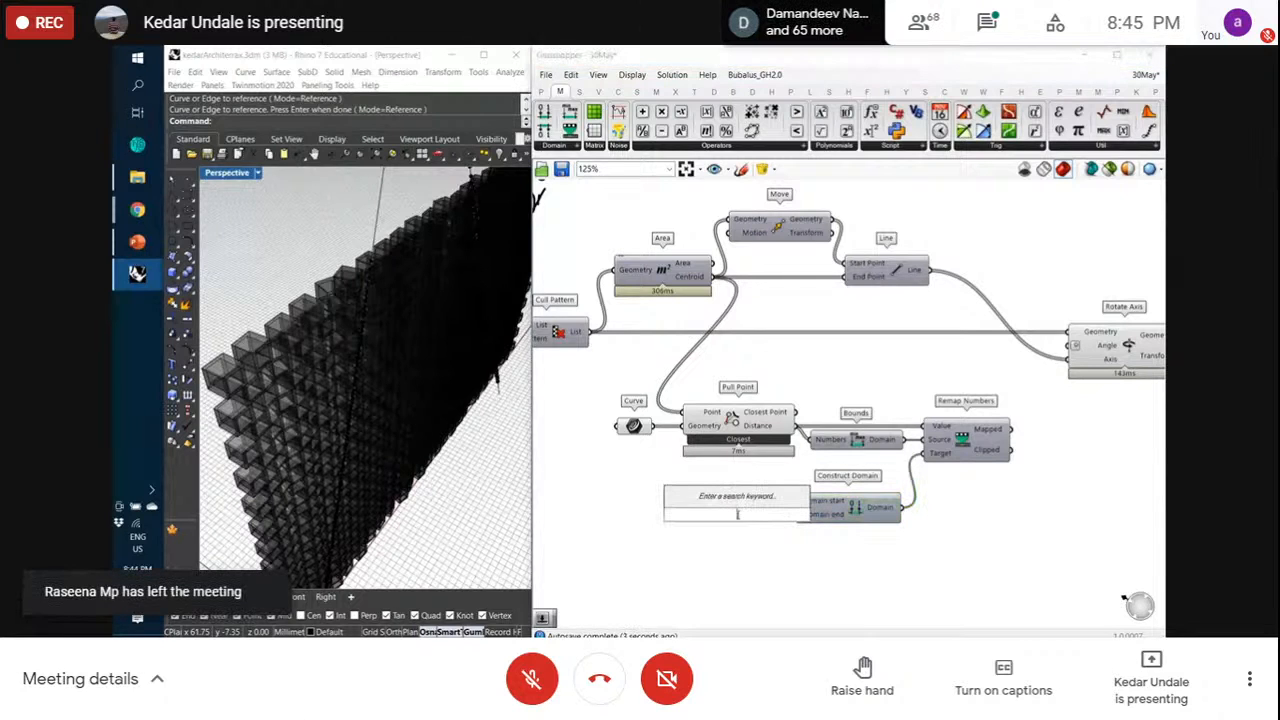
{"action": "type", "text": "90"}
{"action": "key", "text": "Return"}
{"action": "left_click_drag", "start_coordinate": [773, 515], "coordinate": [750, 517]}
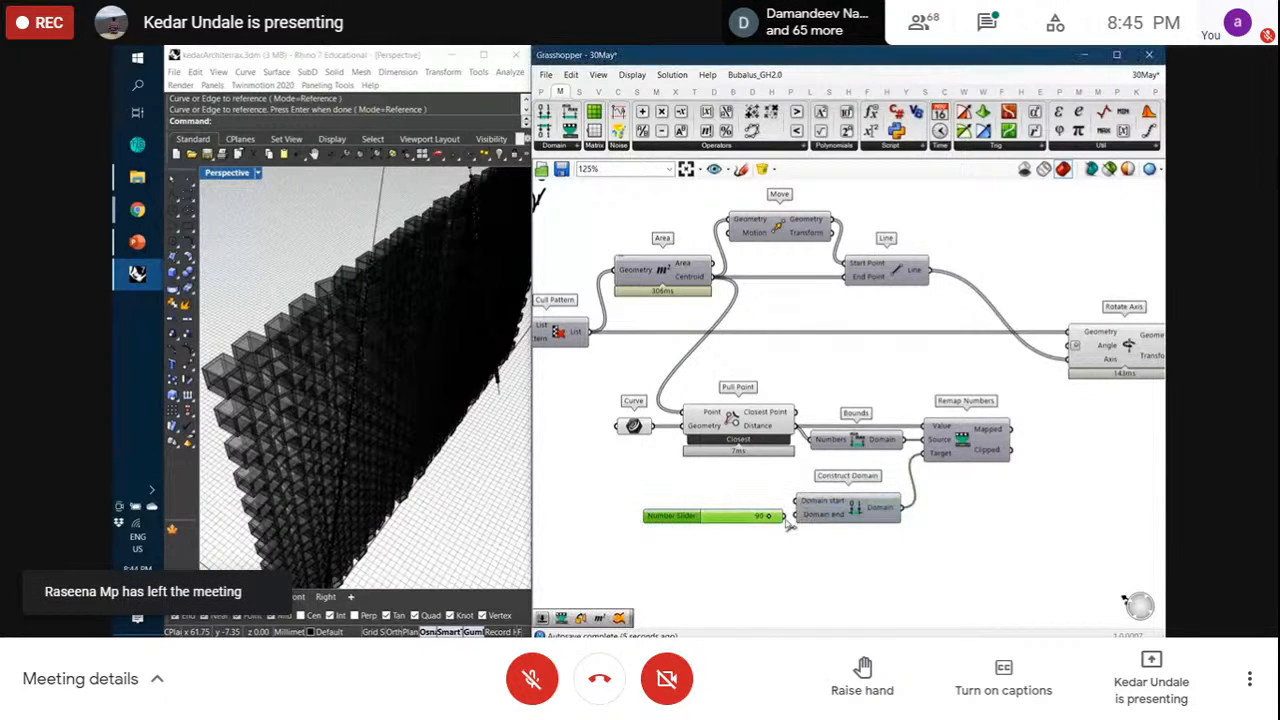
Add a 45 slider and a Negative component, negating 45 for the domain start
{"action": "double_click", "coordinate": [746, 493]}
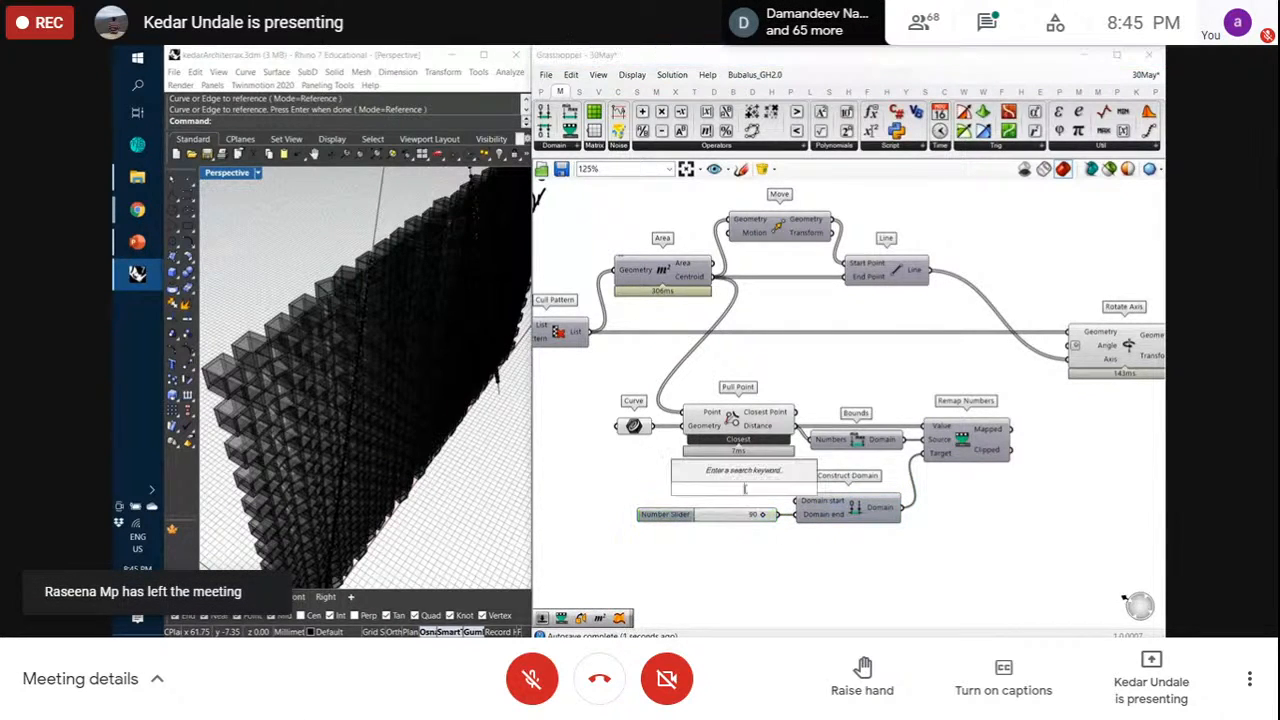
{"action": "type", "text": "45"}
{"action": "key", "text": "Return"}
{"action": "scroll", "coordinate": [747, 492], "scroll_direction": "up", "scroll_amount": 2}
{"action": "left_click_drag", "start_coordinate": [736, 487], "coordinate": [641, 473]}
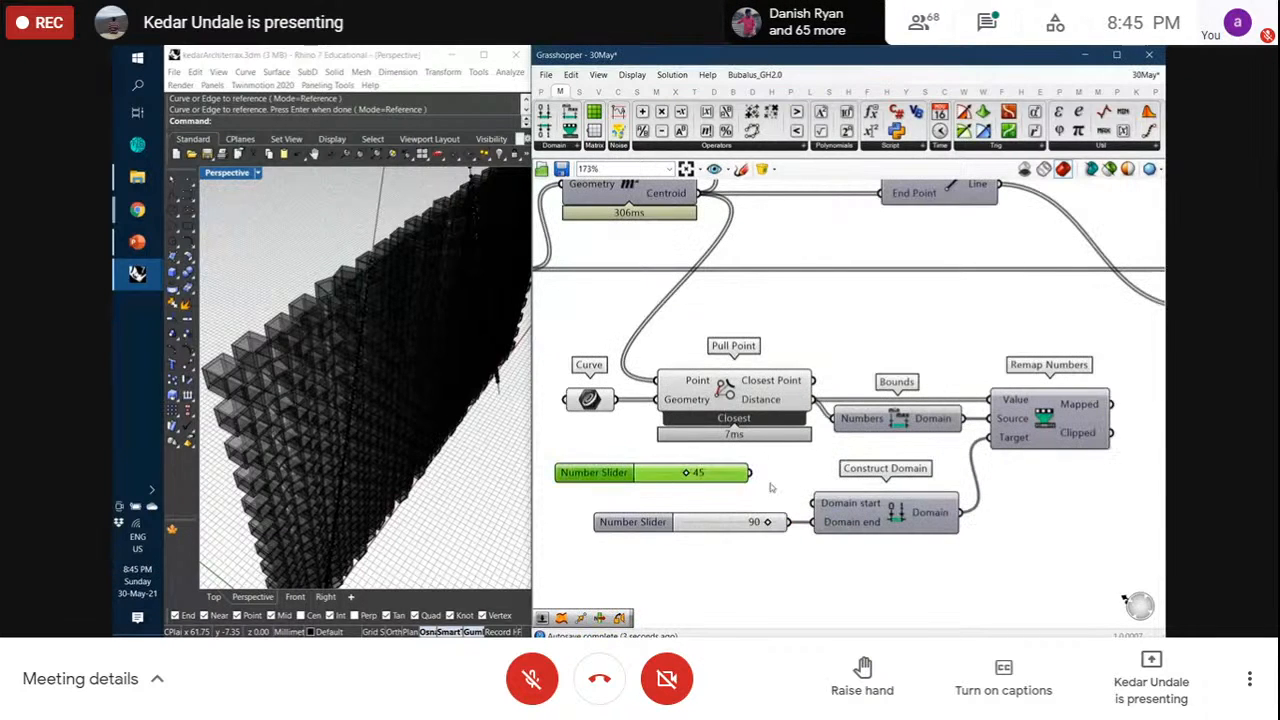
{"action": "double_click", "coordinate": [792, 474]}
{"action": "type", "text": "n"}
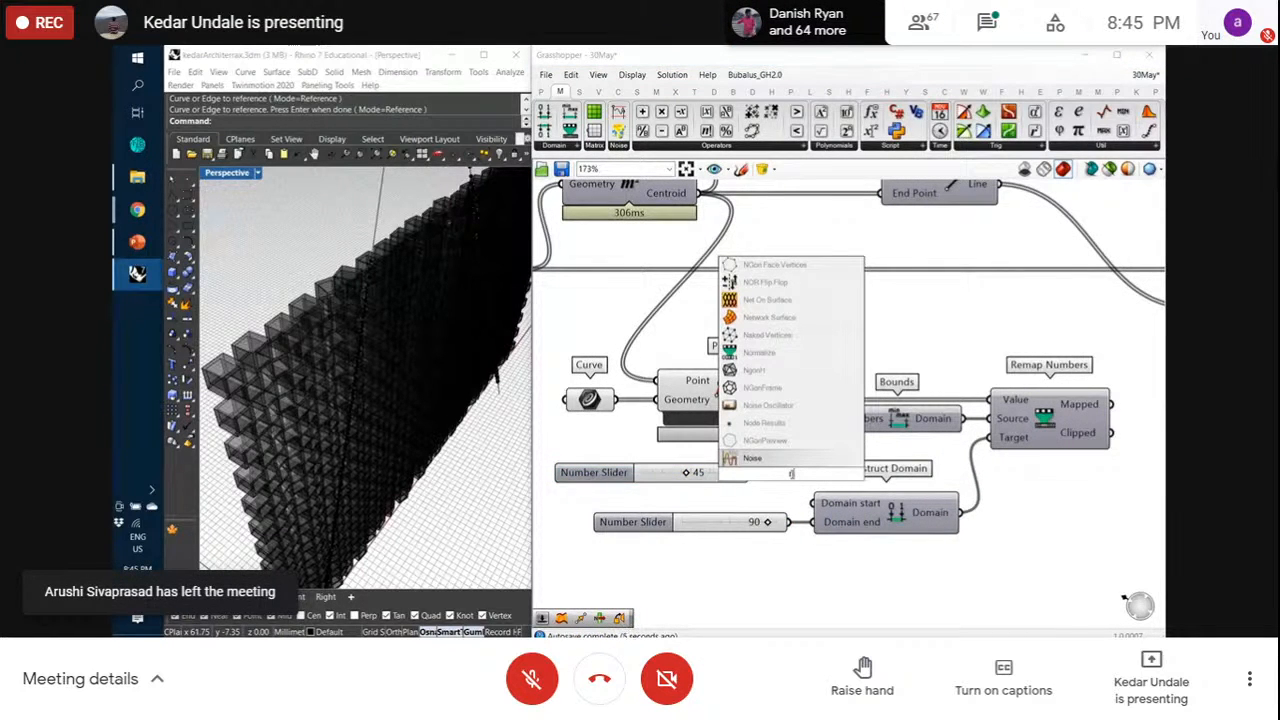
{"action": "type", "text": "egh"}
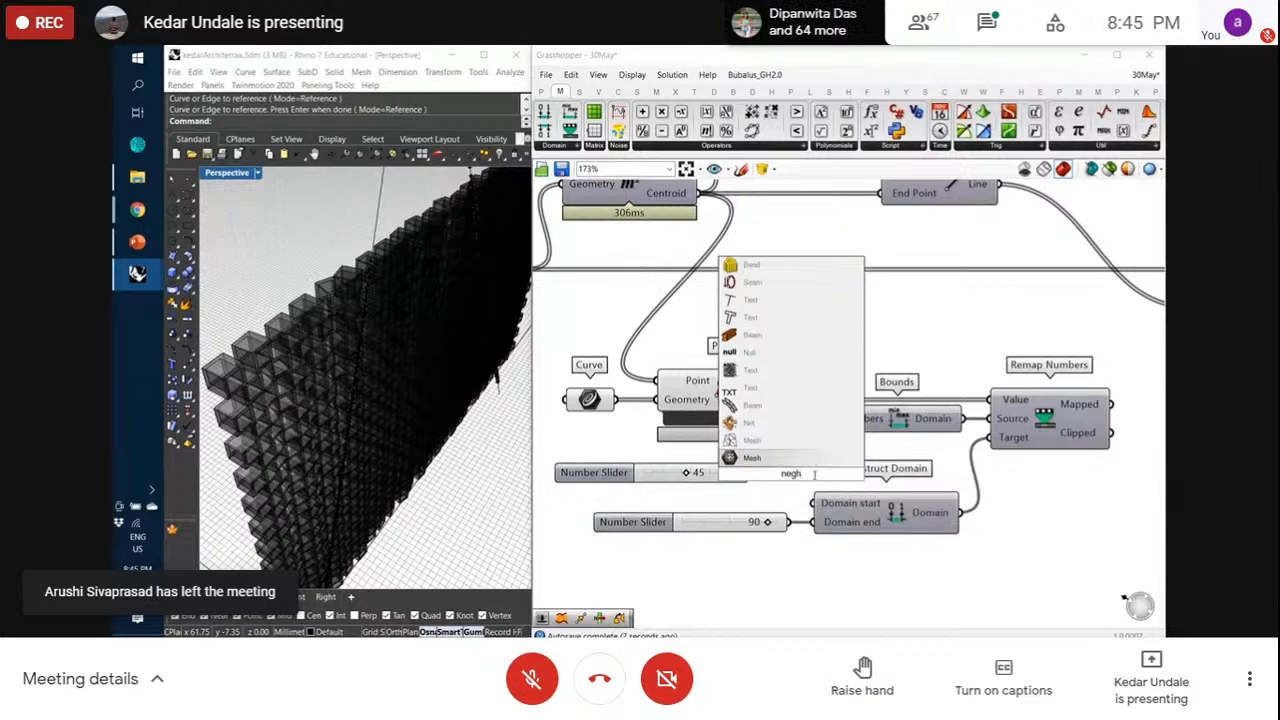
{"action": "key", "text": "BackSpace"}
{"action": "type", "text": "a"}
{"action": "key", "text": "Return"}
{"action": "mouse_move", "coordinate": [740, 476]}
{"action": "left_mouse_down"}
{"action": "mouse_move", "coordinate": [670, 483]}
{"action": "mouse_move", "coordinate": [739, 475]}
{"action": "left_mouse_up"}
{"action": "left_click_drag", "start_coordinate": [788, 474], "coordinate": [817, 507]}
{"action": "scroll", "coordinate": [625, 568], "scroll_direction": "down", "scroll_amount": 3}
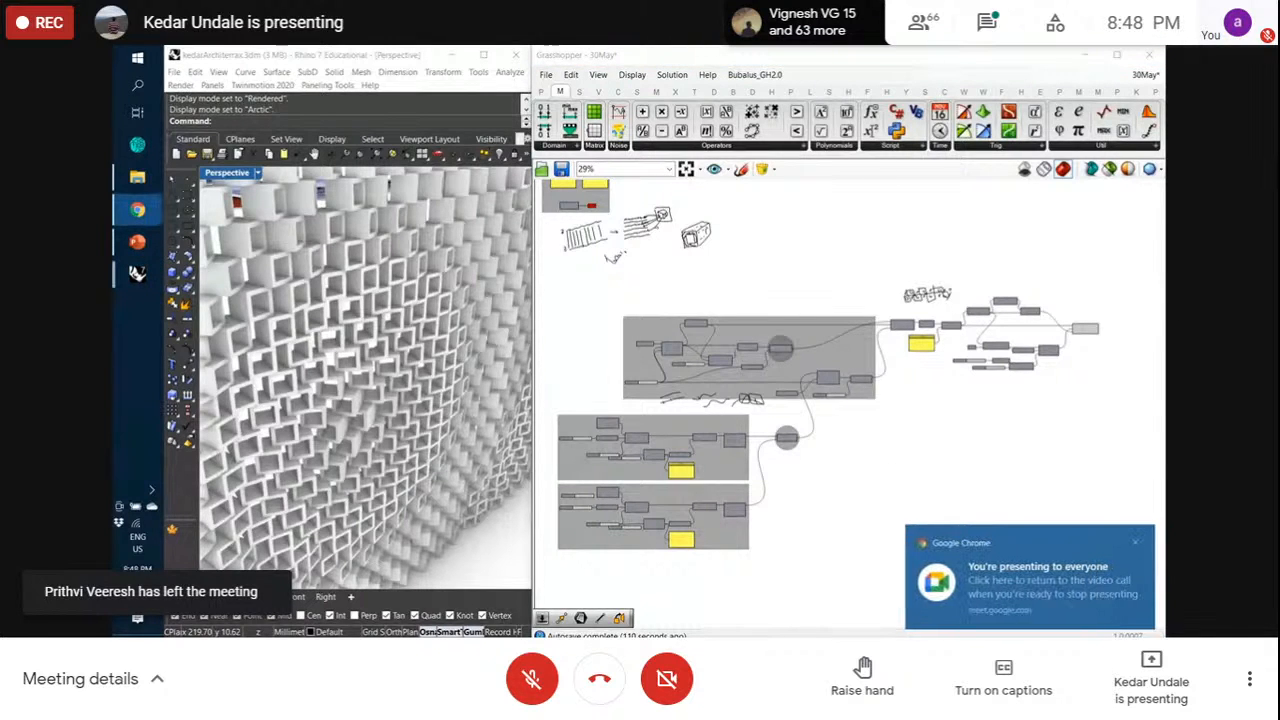
Dismiss the Chrome screen-sharing notice
{"action": "left_click", "coordinate": [1136, 544]}
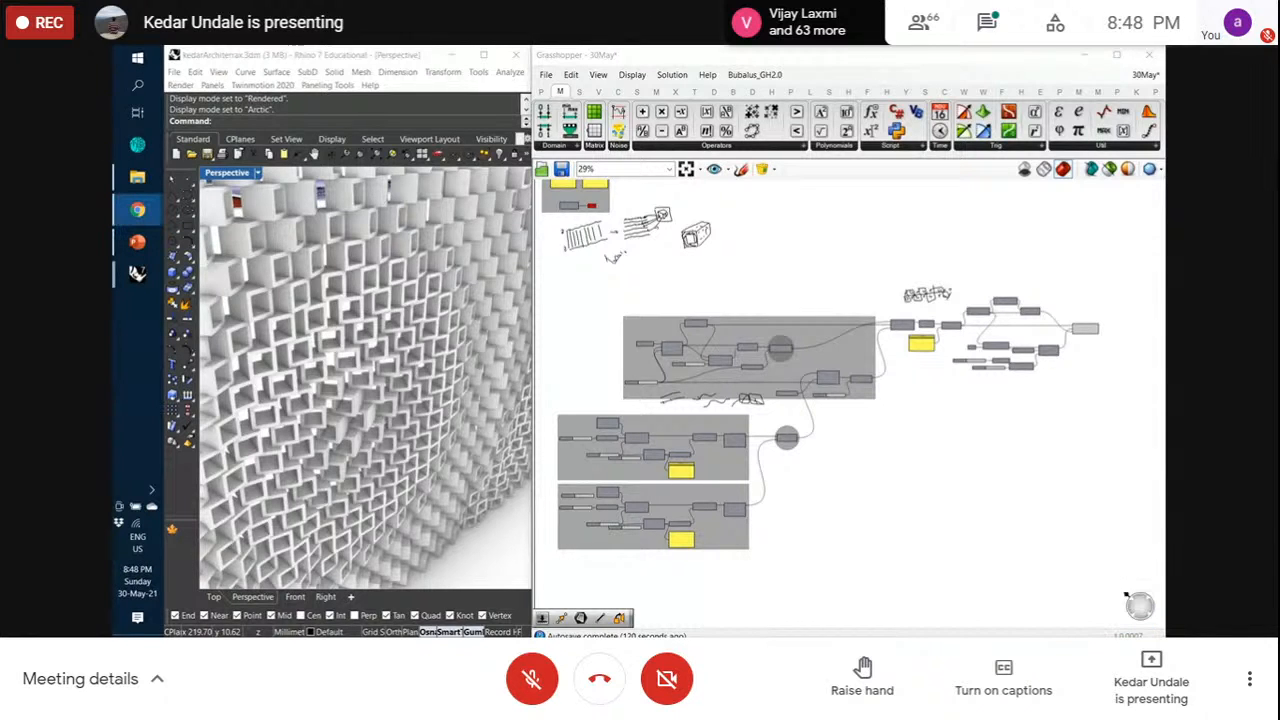